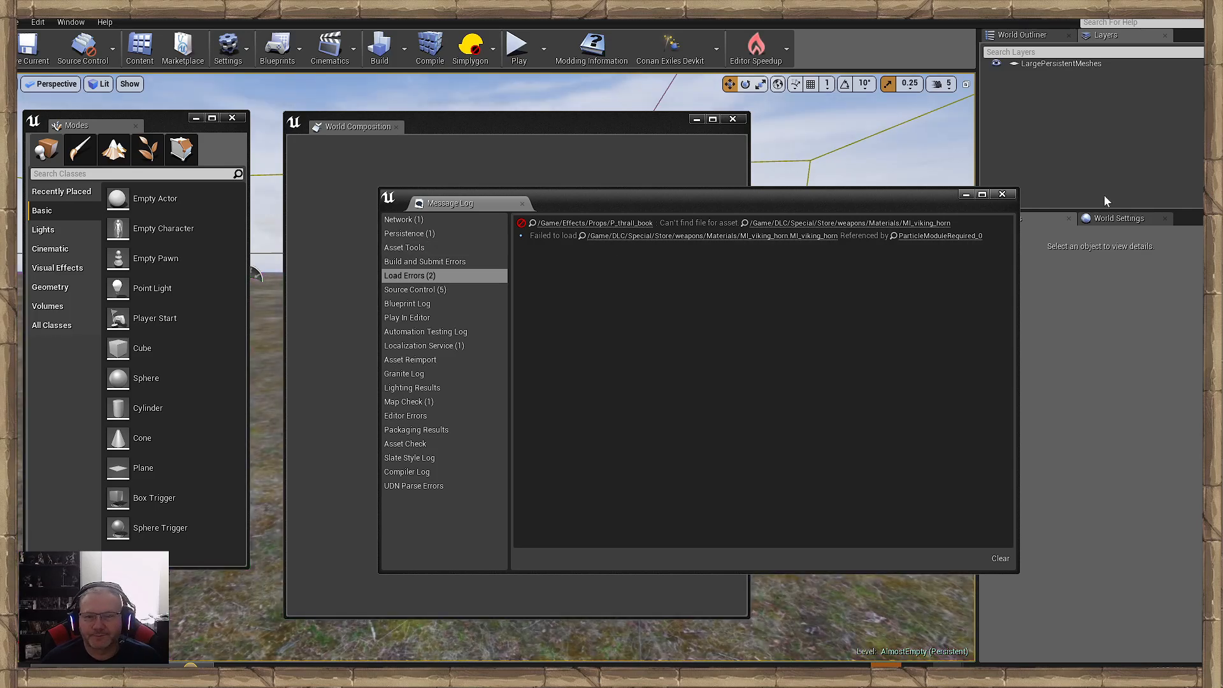
# - Close the message log showing load errors and minimize the Epic Games launcher window
pyautogui.click(1002, 193)
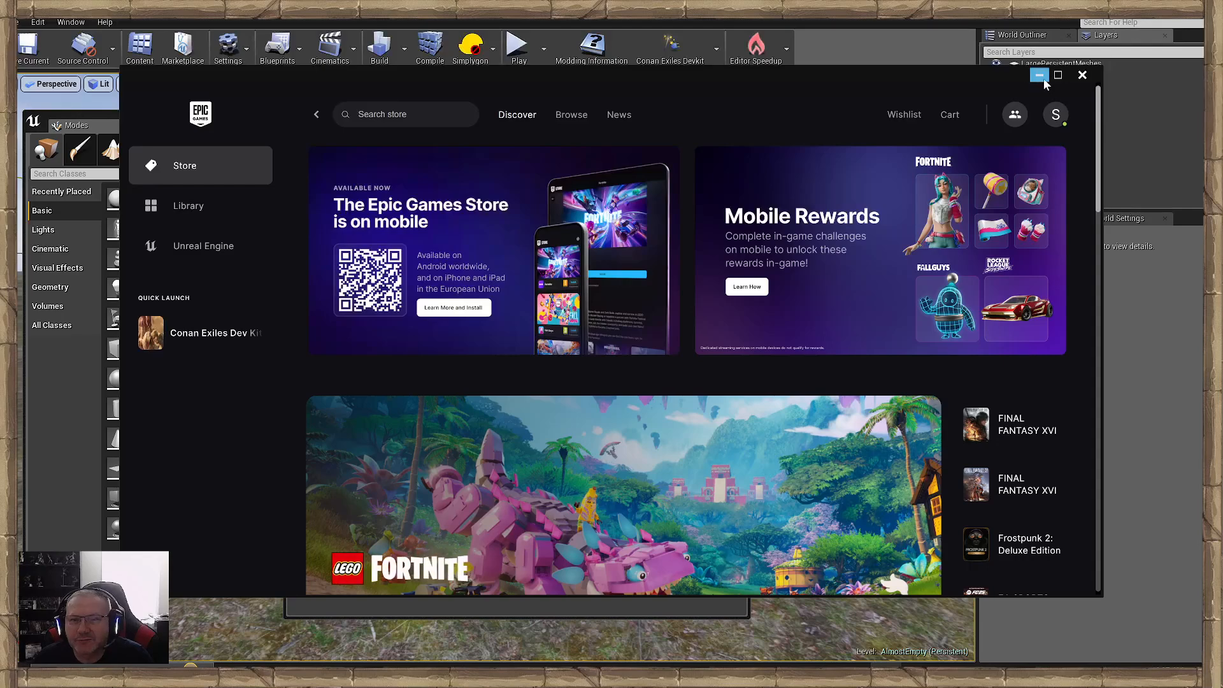
pyautogui.click(1039, 75)
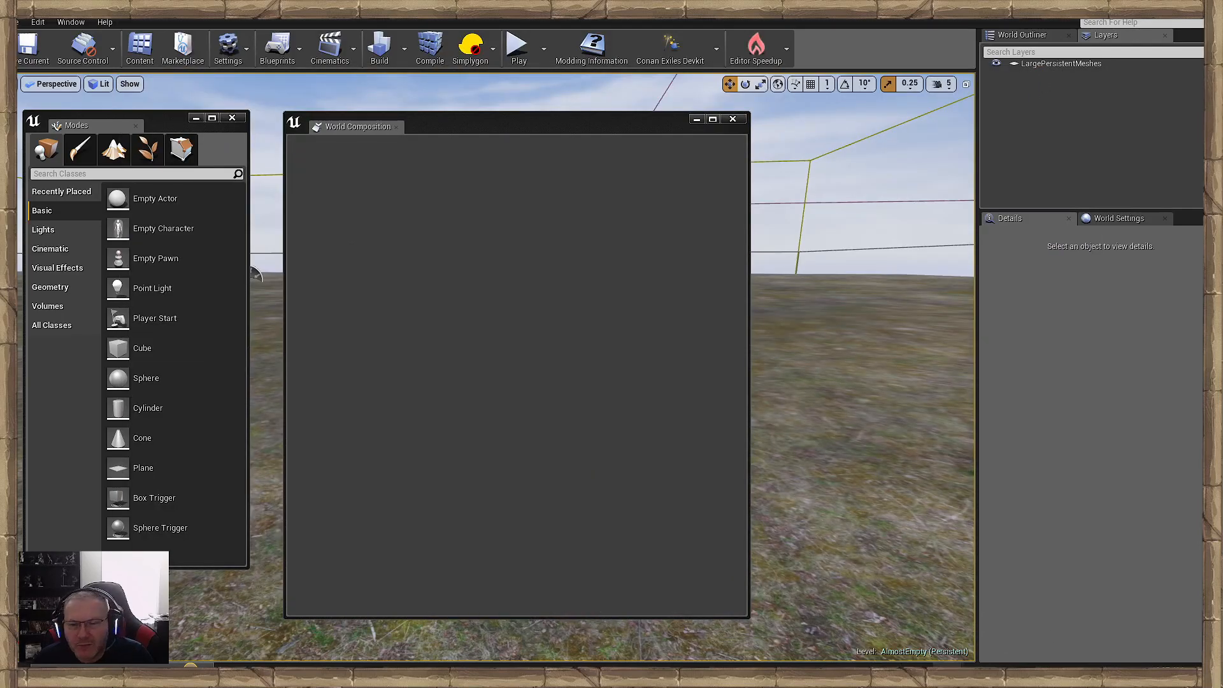
pyautogui.moveTo(947, 665)
pyautogui.moveTo(1155, 624)
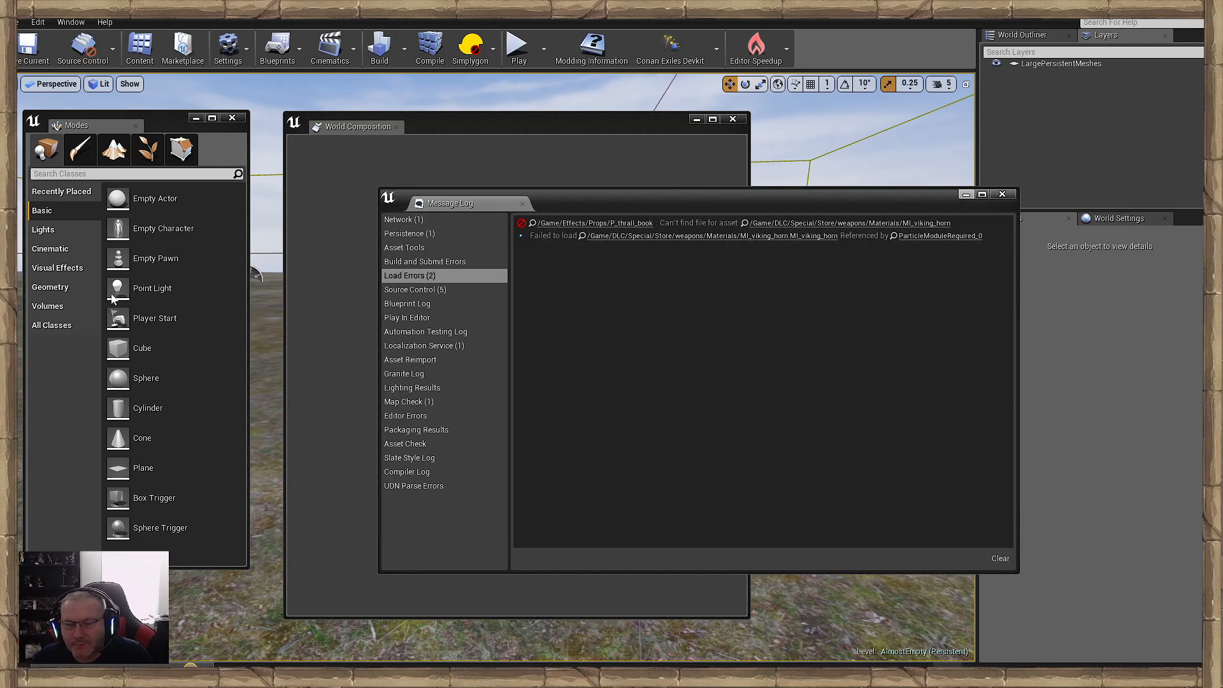
pyautogui.moveTo(886, 675)
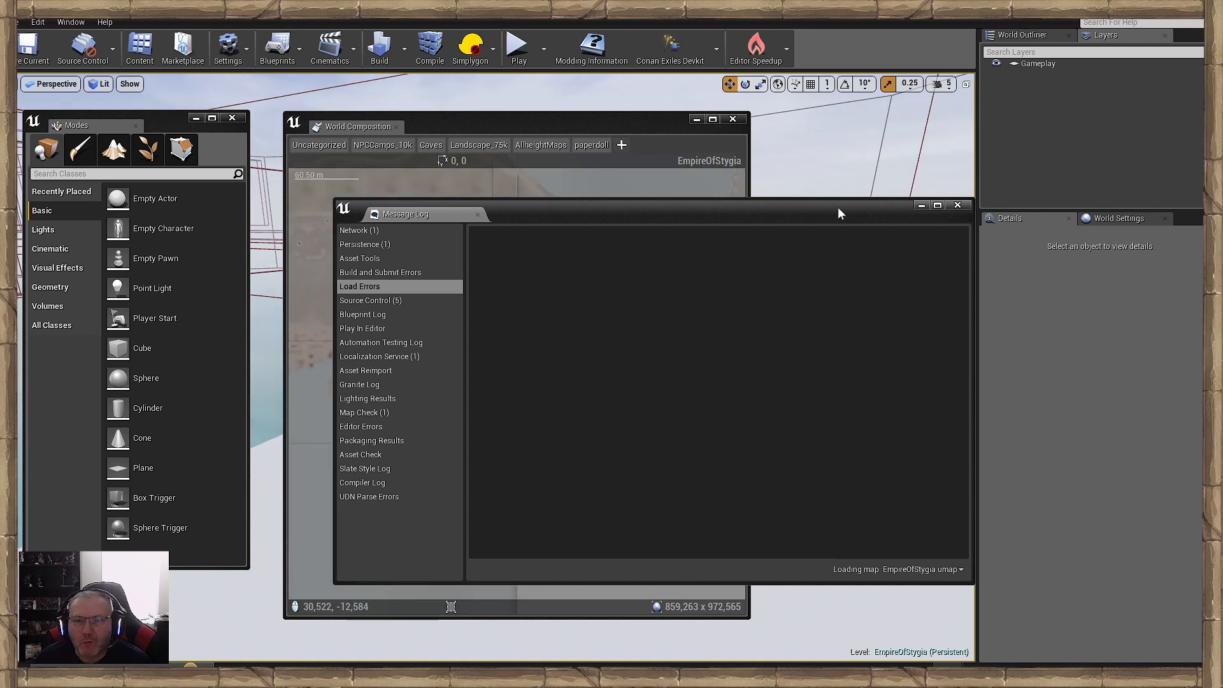
# - Close the message log and World Composition windows covering the EmpireOfStygia viewport
pyautogui.moveTo(839, 213); pyautogui.dragTo(737, 222)
pyautogui.click(852, 215)
pyautogui.moveTo(618, 126); pyautogui.dragTo(651, 134)
pyautogui.click(765, 126)
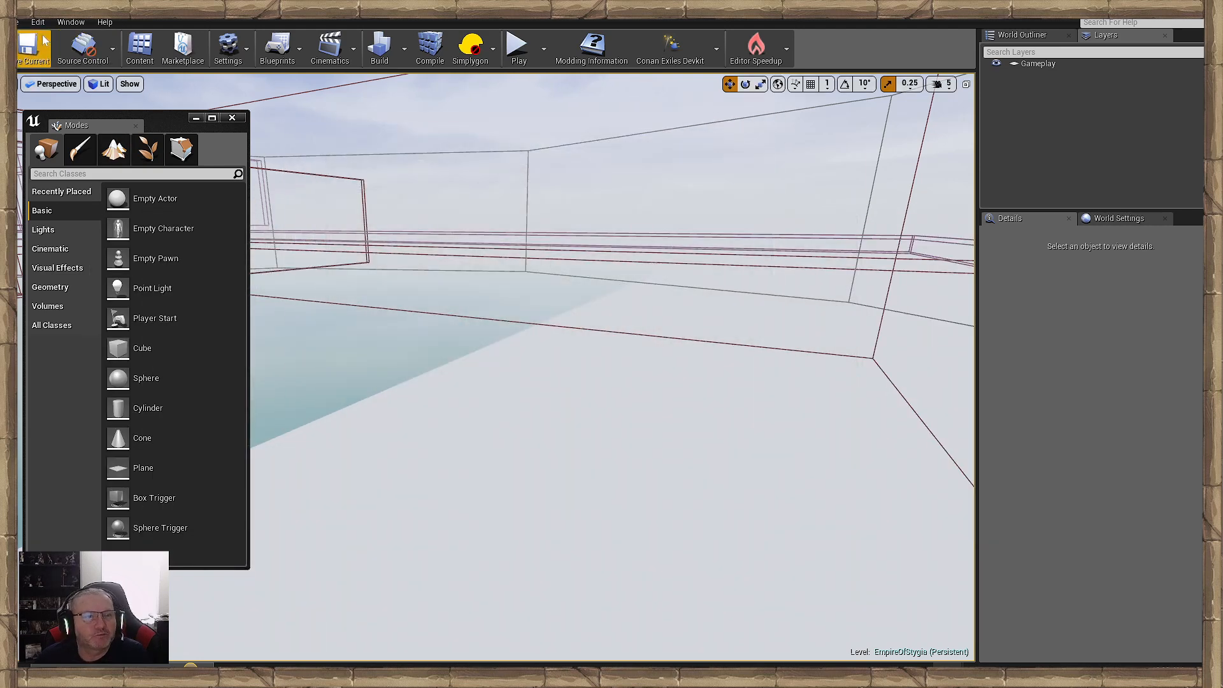
# - Show the Levels window and load the Heightmap_x4_y7 sublevel, making it the current level
pyautogui.click(70, 22)
pyautogui.click(88, 102)
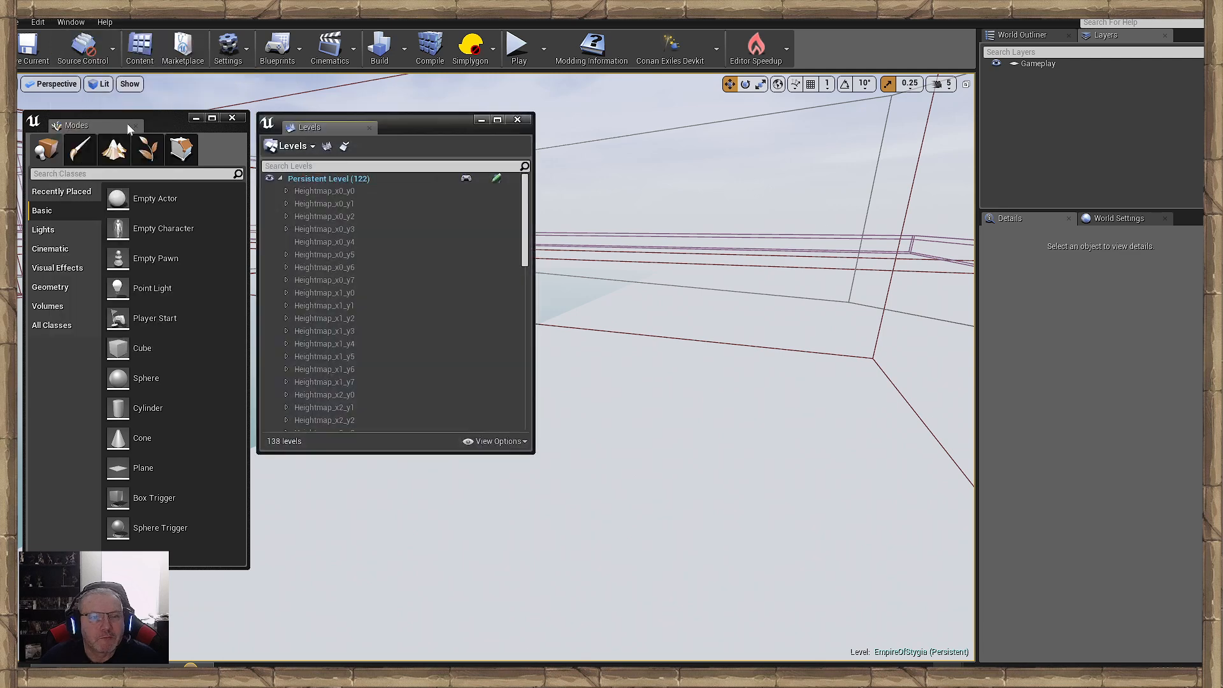
pyautogui.scroll(-4, 407, 293)
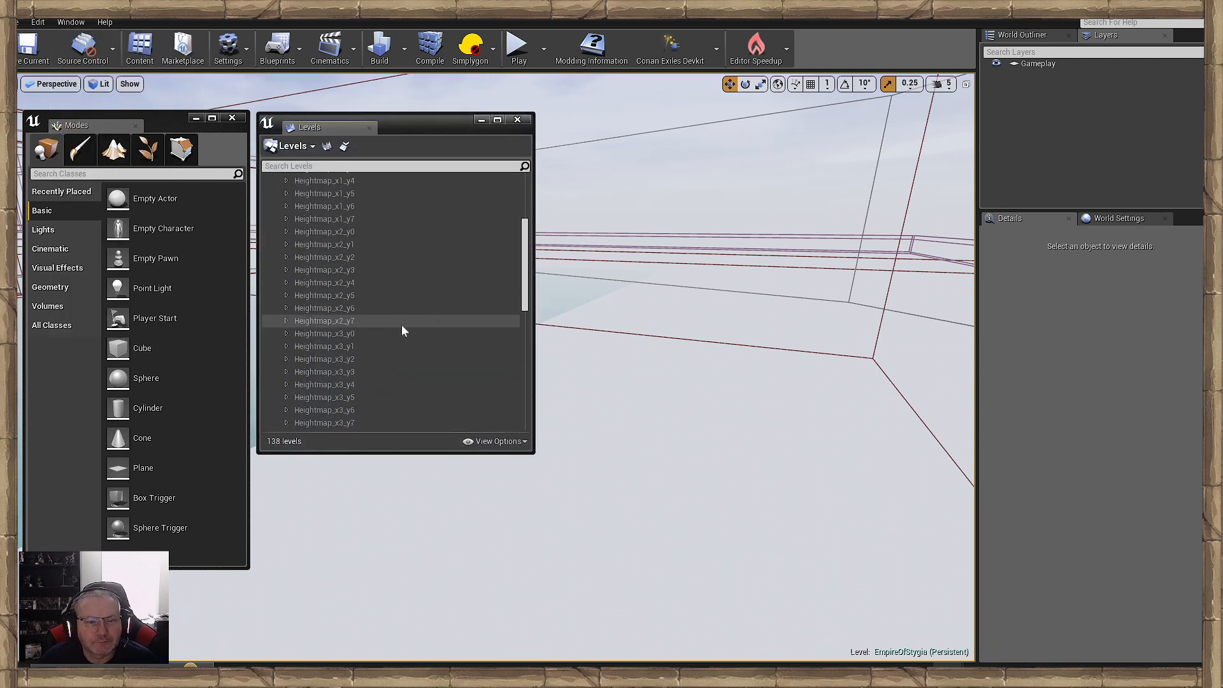
pyautogui.scroll(-5, 401, 326)
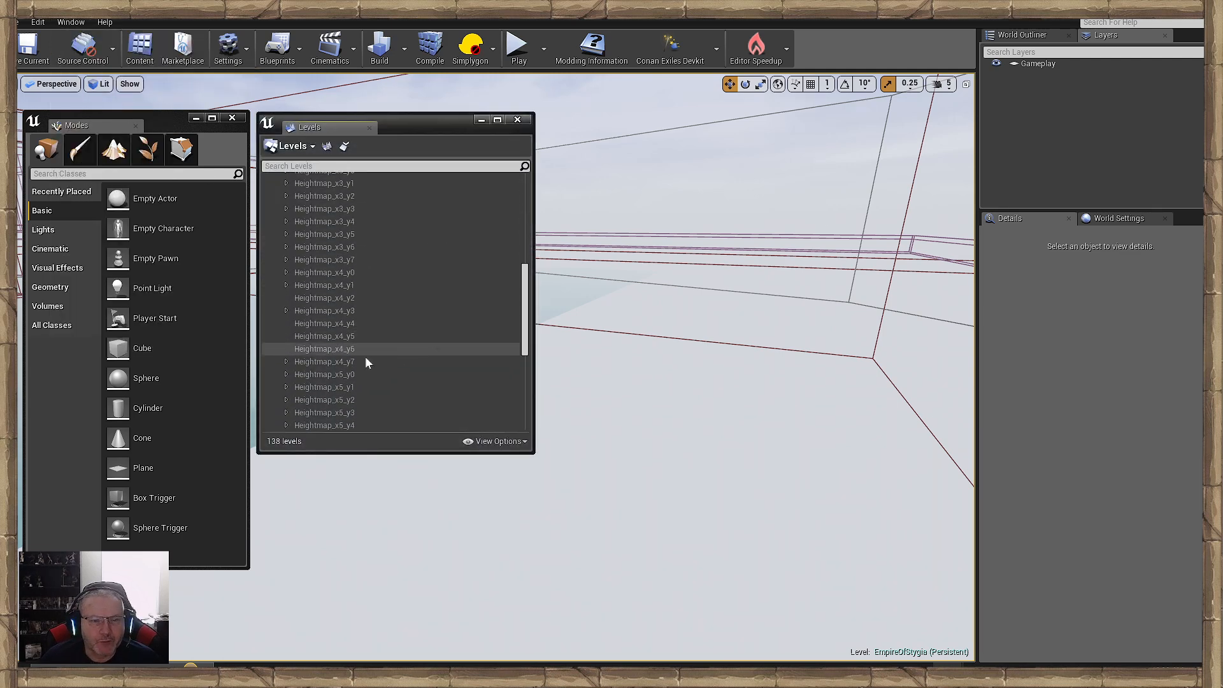
pyautogui.doubleClick(366, 361)
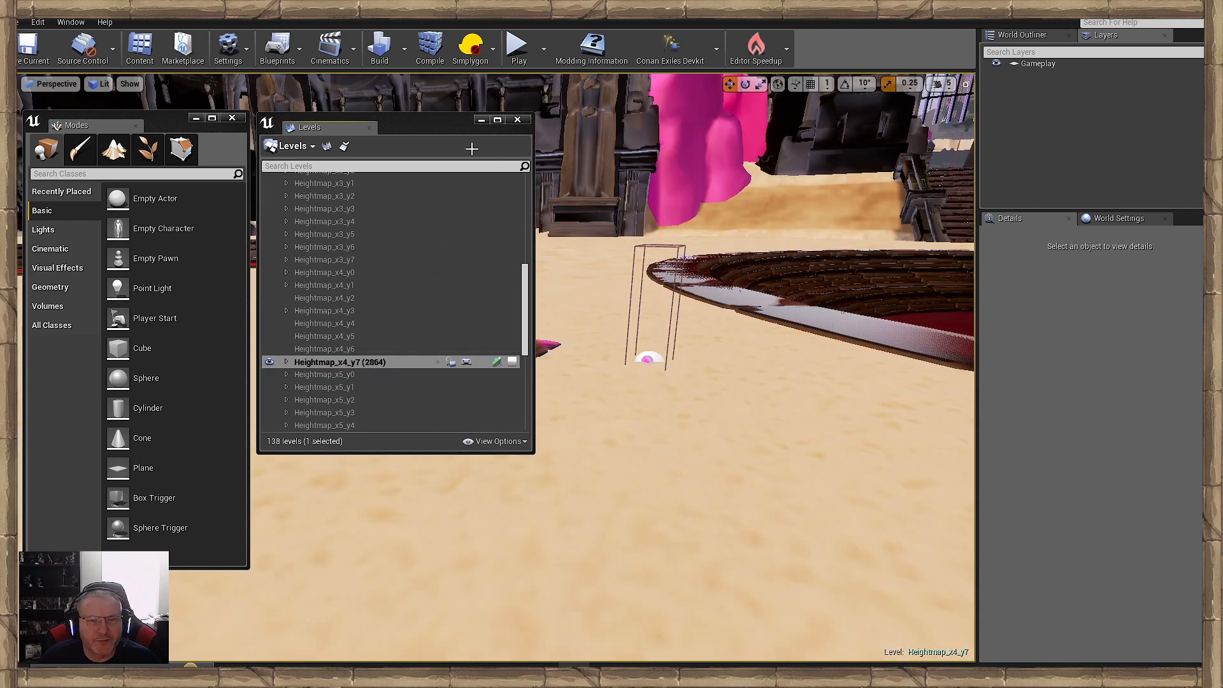
# - Minimize the Levels and Modes windows and turn the view towards the arena's gate and pool
pyautogui.click(481, 121)
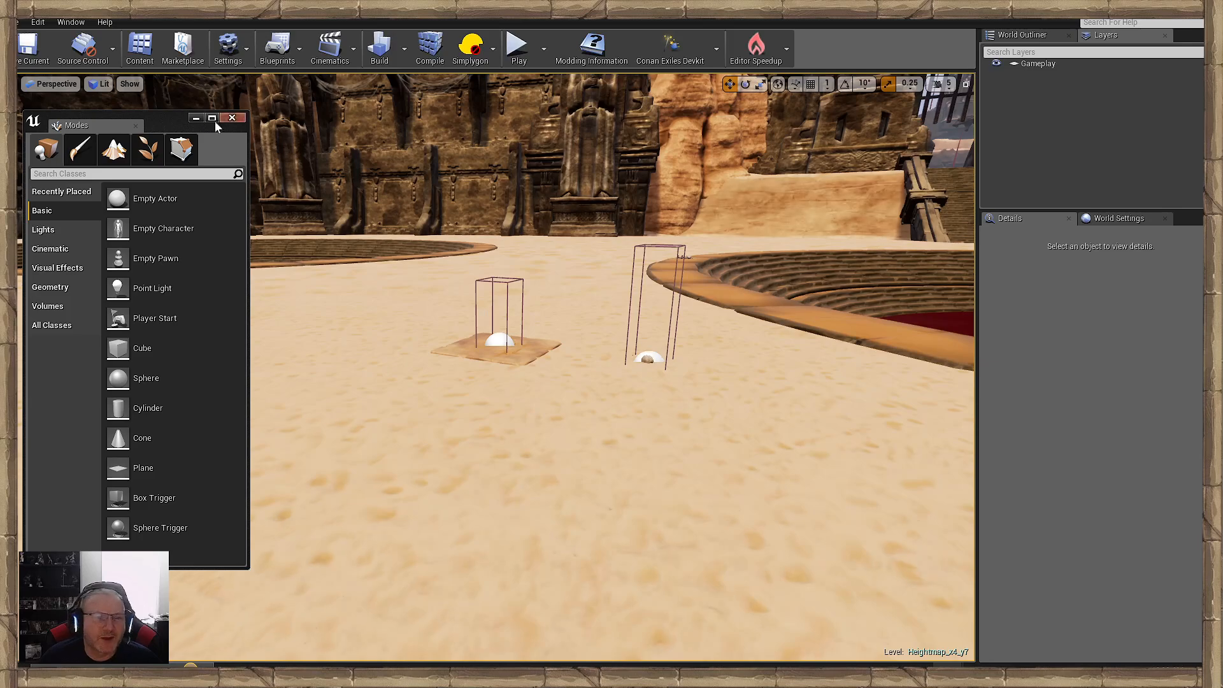
pyautogui.click(196, 117)
pyautogui.moveTo(509, 255); pyautogui.dragTo(637, 223, button='right')
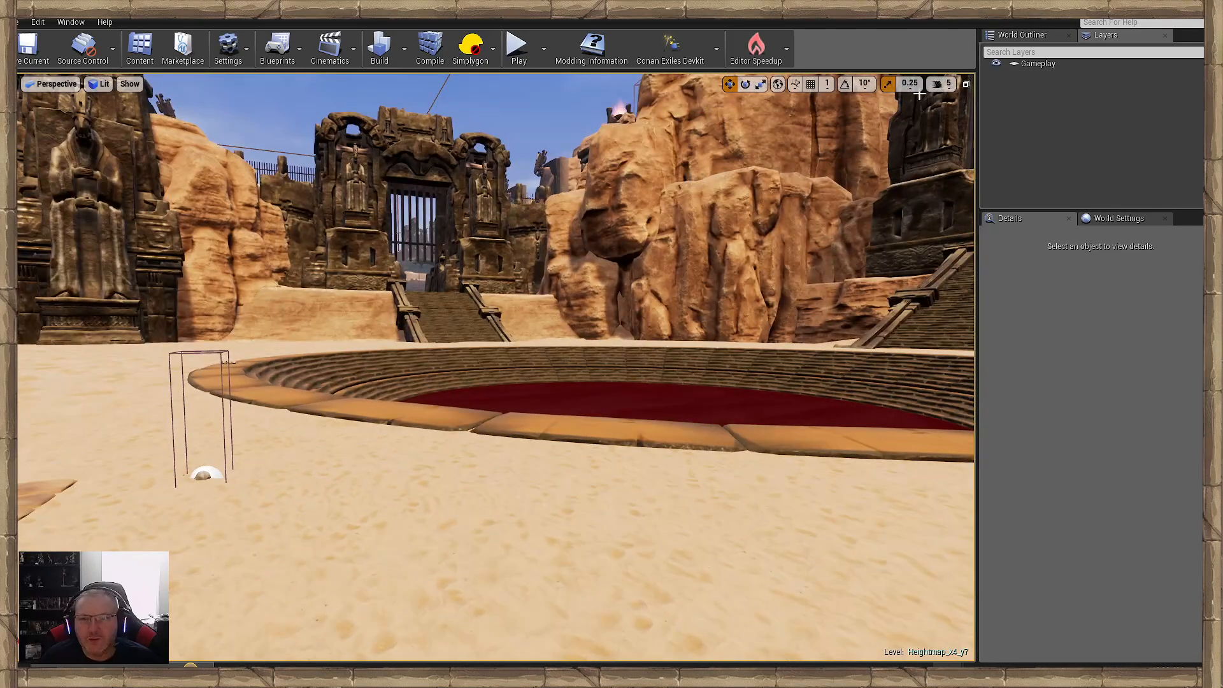
# - Try faster viewport camera speeds of 7 and 8 while flying around the arena pool
pyautogui.click(944, 85)
pyautogui.moveTo(977, 113); pyautogui.dragTo(993, 113)
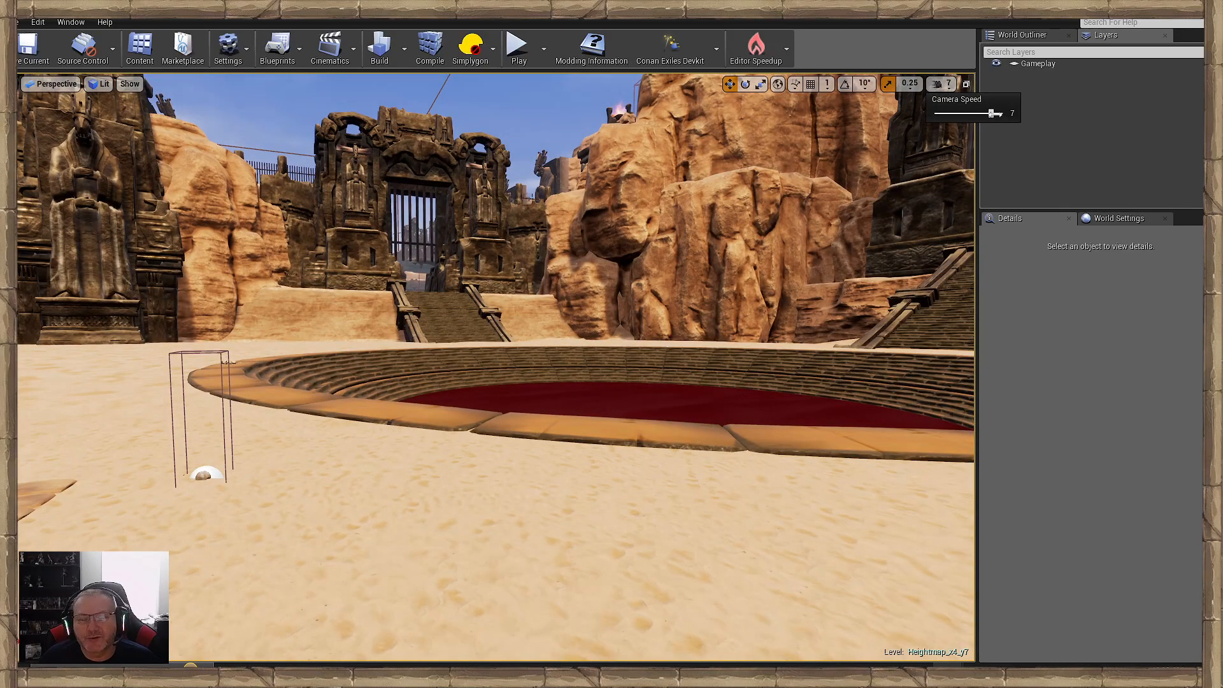
pyautogui.moveTo(568, 352)
pyautogui.mouseDown(button='right')
pyautogui.moveTo(574, 299)
pyautogui.moveTo(585, 360)
pyautogui.mouseUp(button='right')
pyautogui.click(944, 84)
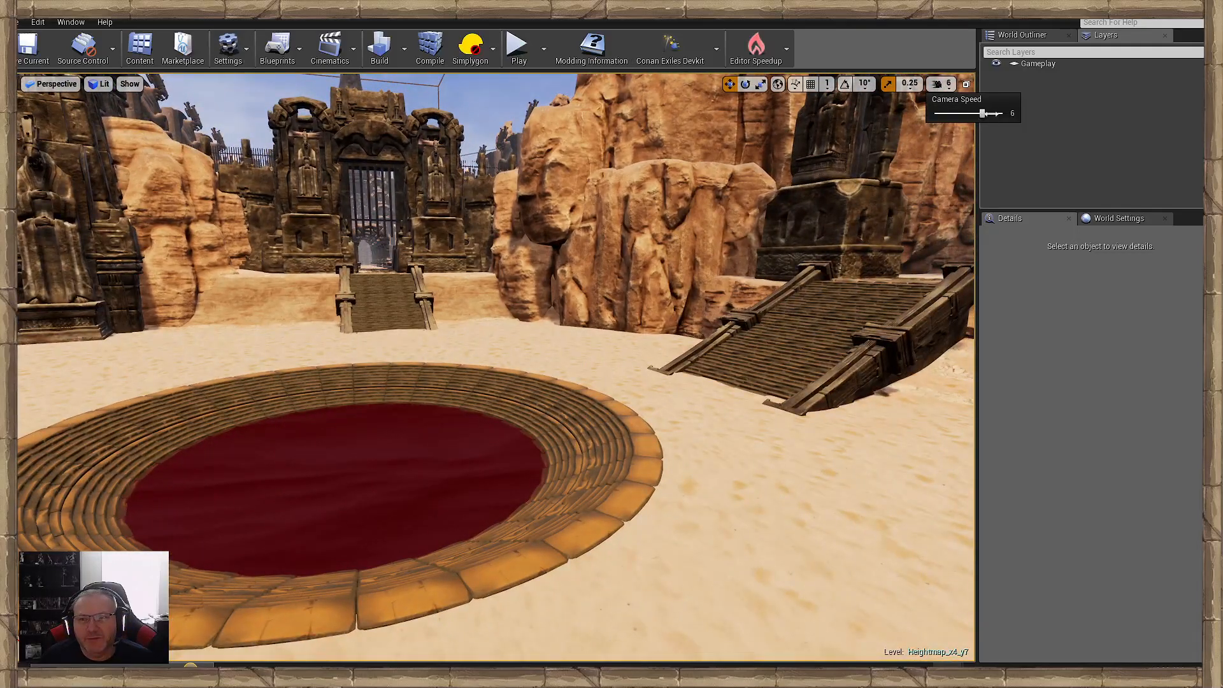
pyautogui.moveTo(1000, 113); pyautogui.dragTo(1006, 114)
pyautogui.moveTo(634, 361); pyautogui.dragTo(633, 361, button='right')
# - Set the viewport camera speed to 5 and fly past the red pools to the wooden ramp below the rocks
pyautogui.click(942, 85)
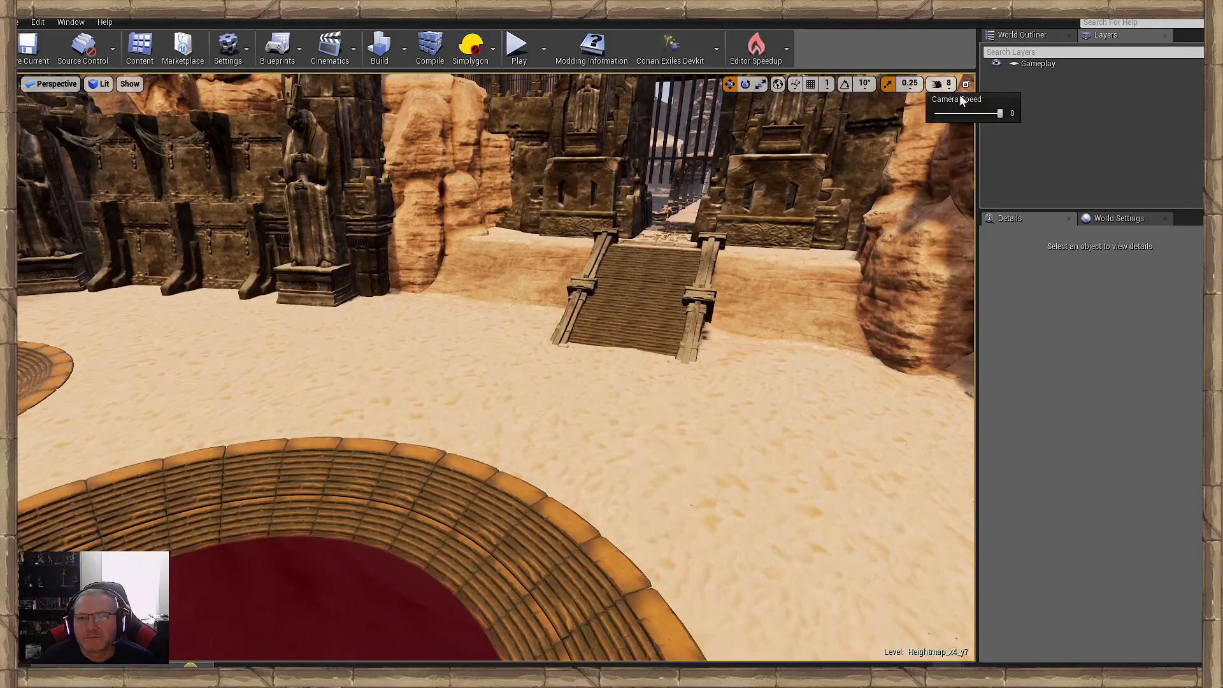
pyautogui.moveTo(998, 115); pyautogui.dragTo(974, 114)
pyautogui.moveTo(764, 287); pyautogui.dragTo(599, 274, button='right')
pyautogui.moveTo(669, 316); pyautogui.dragTo(867, 312, button='right')
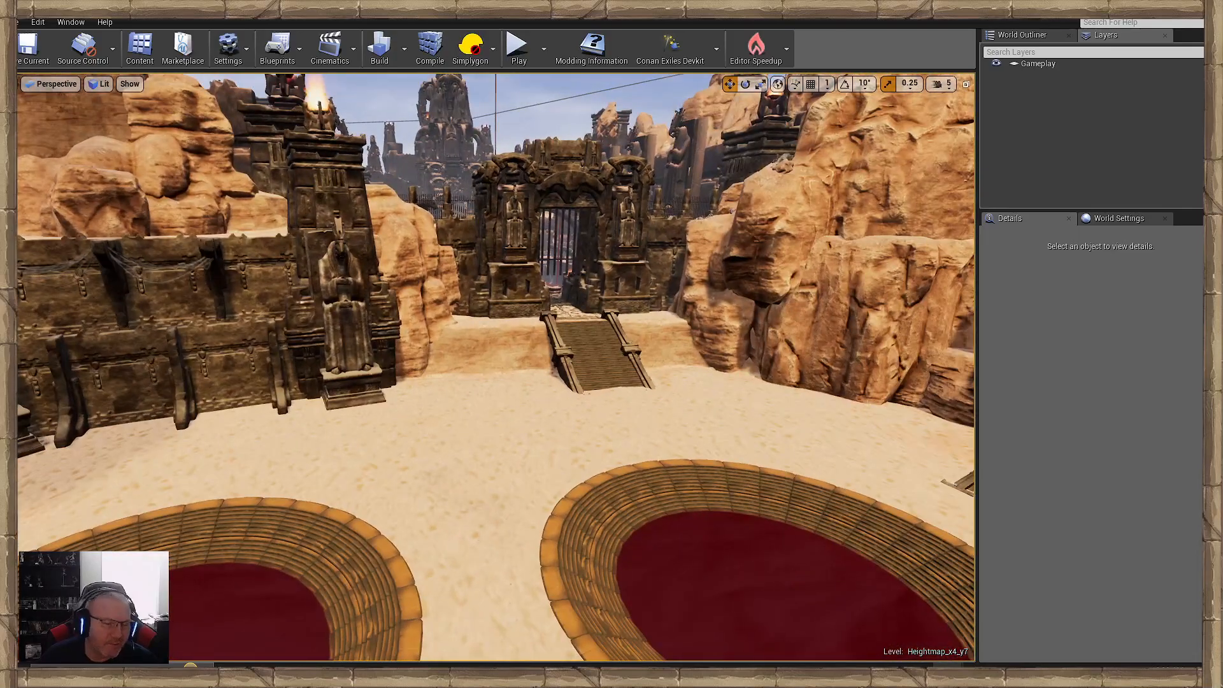
pyautogui.press('d')
pyautogui.moveTo(605, 322); pyautogui.dragTo(545, 338, button='right')
pyautogui.press('w')
pyautogui.press('w')
pyautogui.press('w')
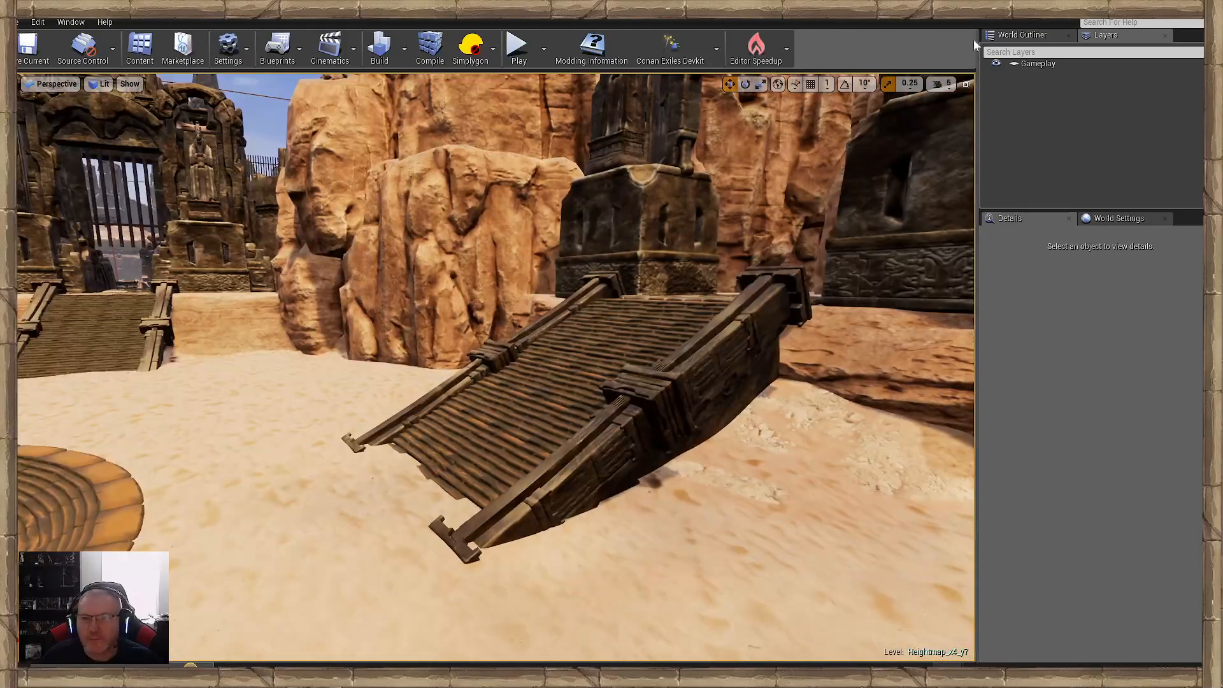
# - Set the viewport camera speed to 6 and fly through the rock canyon to the steep landscape wall below the fence
pyautogui.click(942, 83)
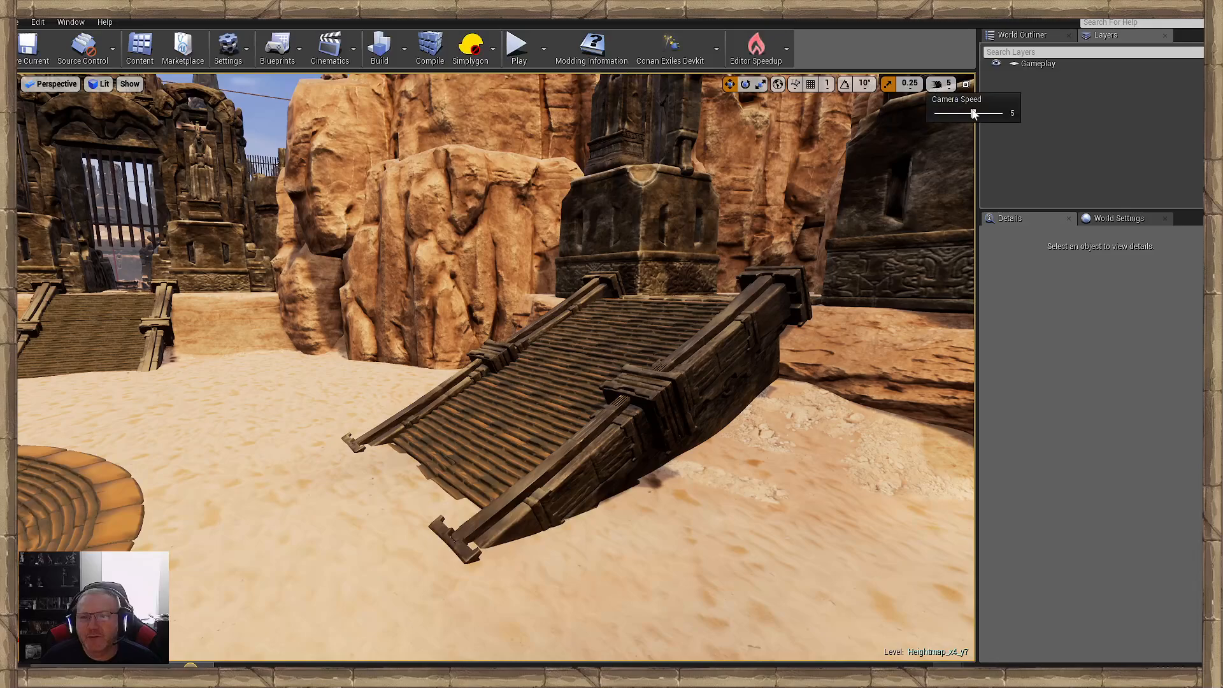
pyautogui.moveTo(765, 268); pyautogui.dragTo(554, 239, button='right')
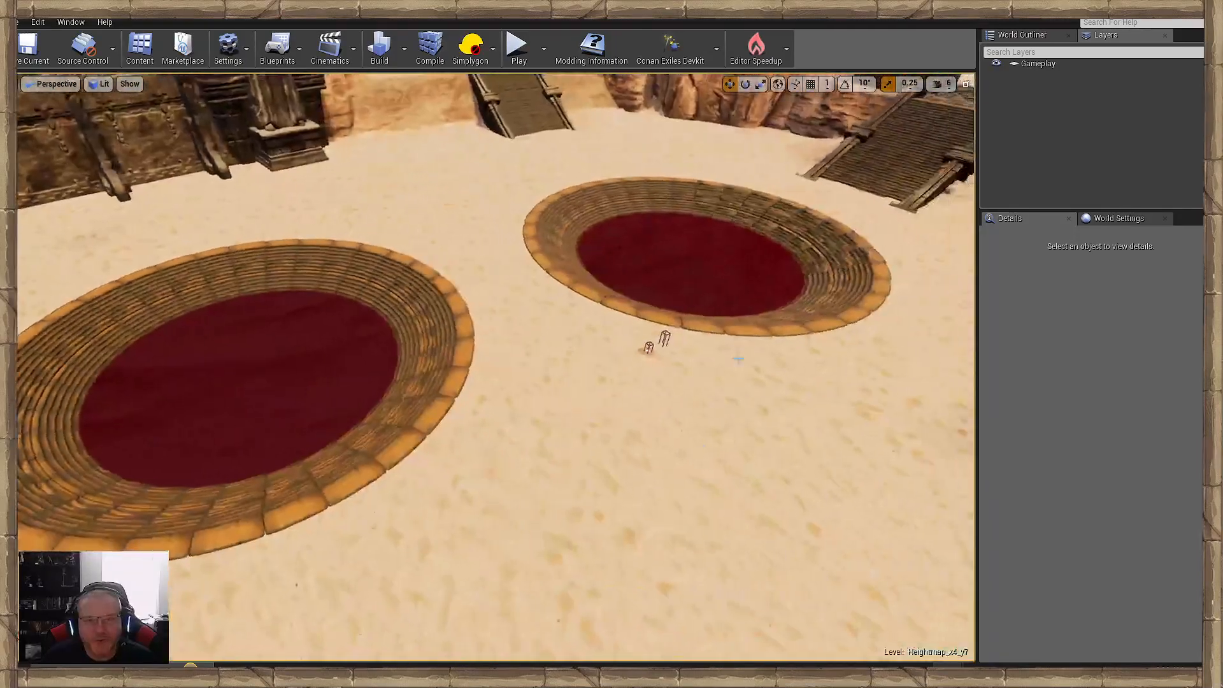
pyautogui.moveTo(610, 287); pyautogui.dragTo(500, 207, button='right')
pyautogui.press('w')
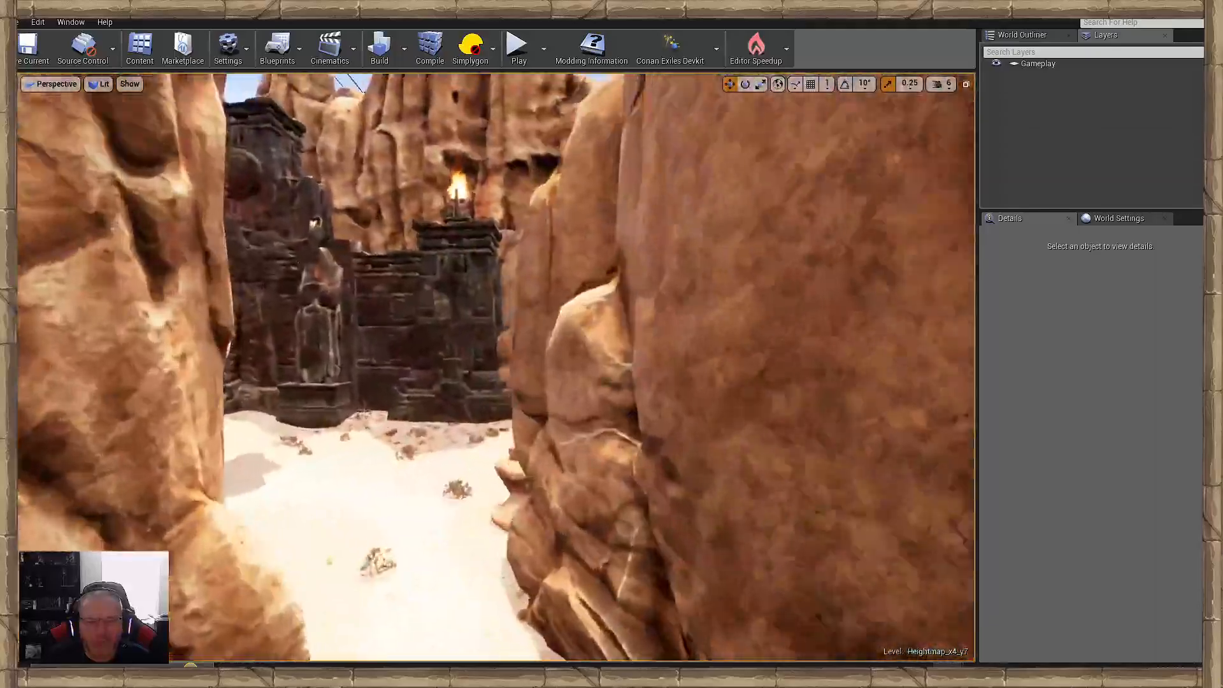
pyautogui.moveTo(495, 367); pyautogui.dragTo(371, 281, button='right')
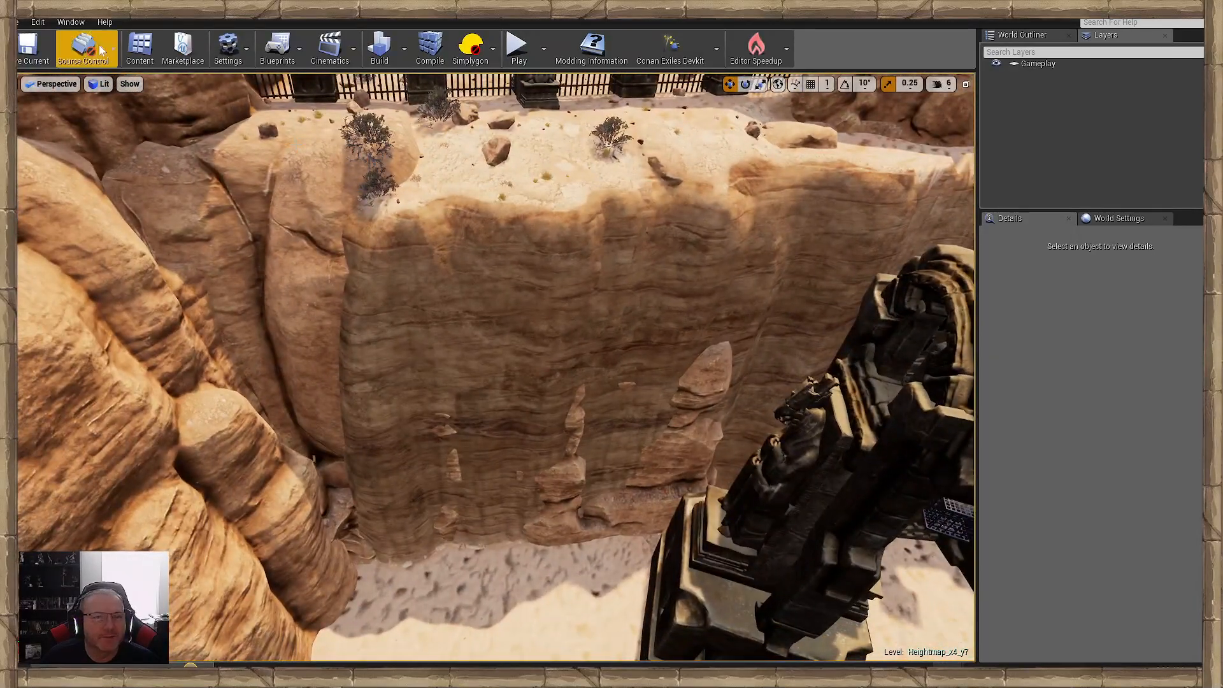
# - Show the Modes window, switch to landscape sculpting and choose the Smooth tool
pyautogui.click(71, 22)
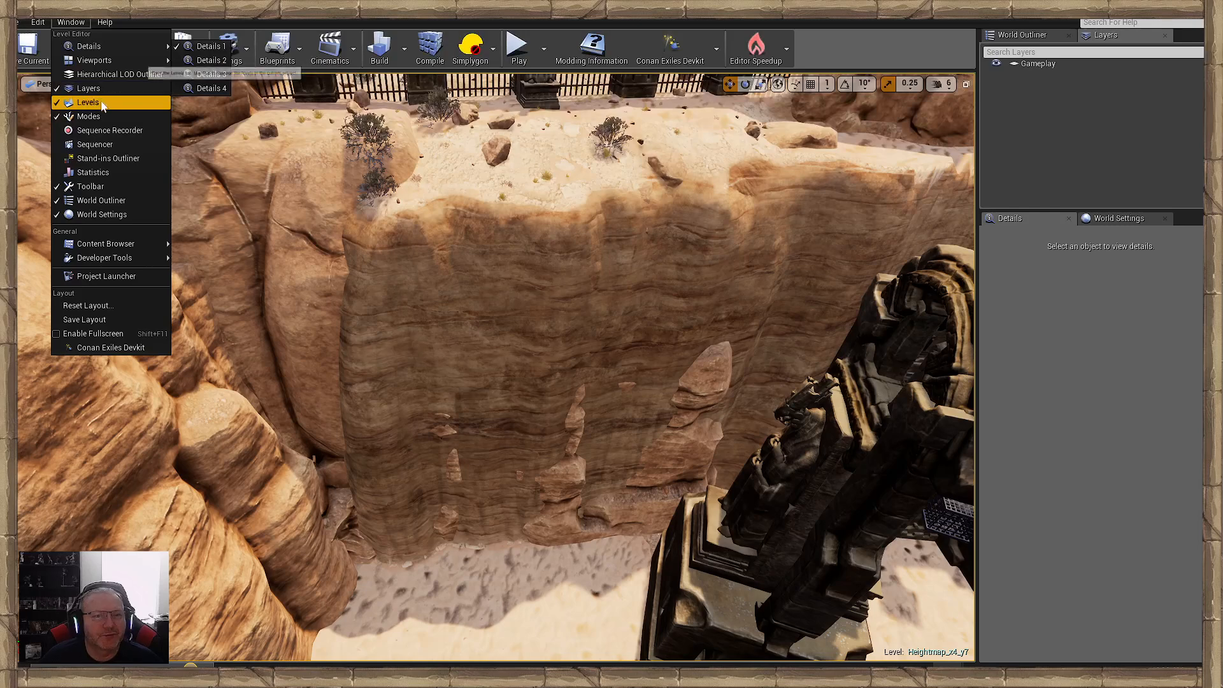
pyautogui.click(88, 115)
pyautogui.click(147, 151)
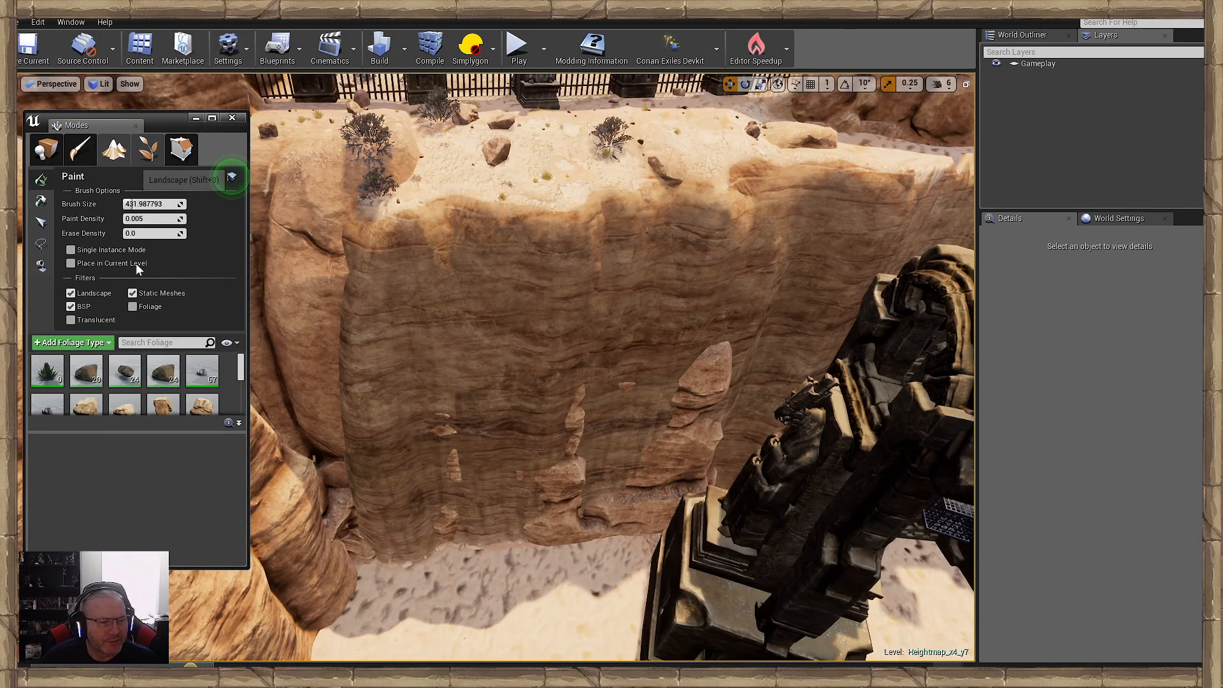
pyautogui.hotkey('shift', '3')
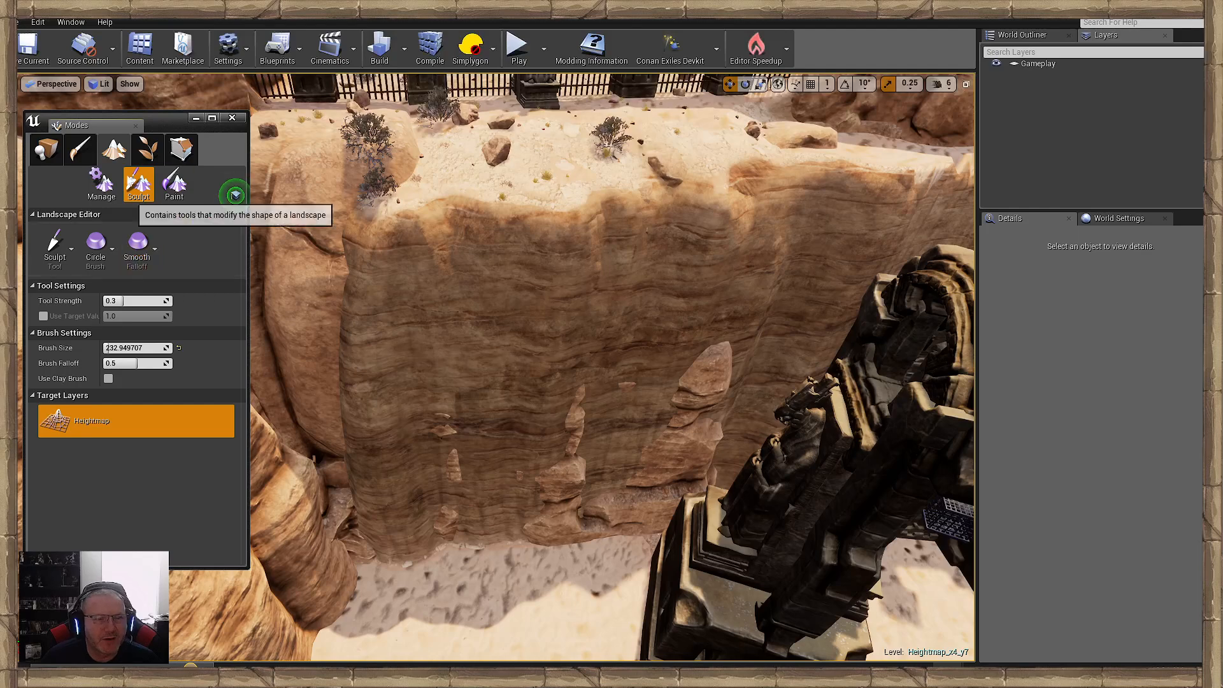
pyautogui.click(55, 247)
pyautogui.click(108, 227)
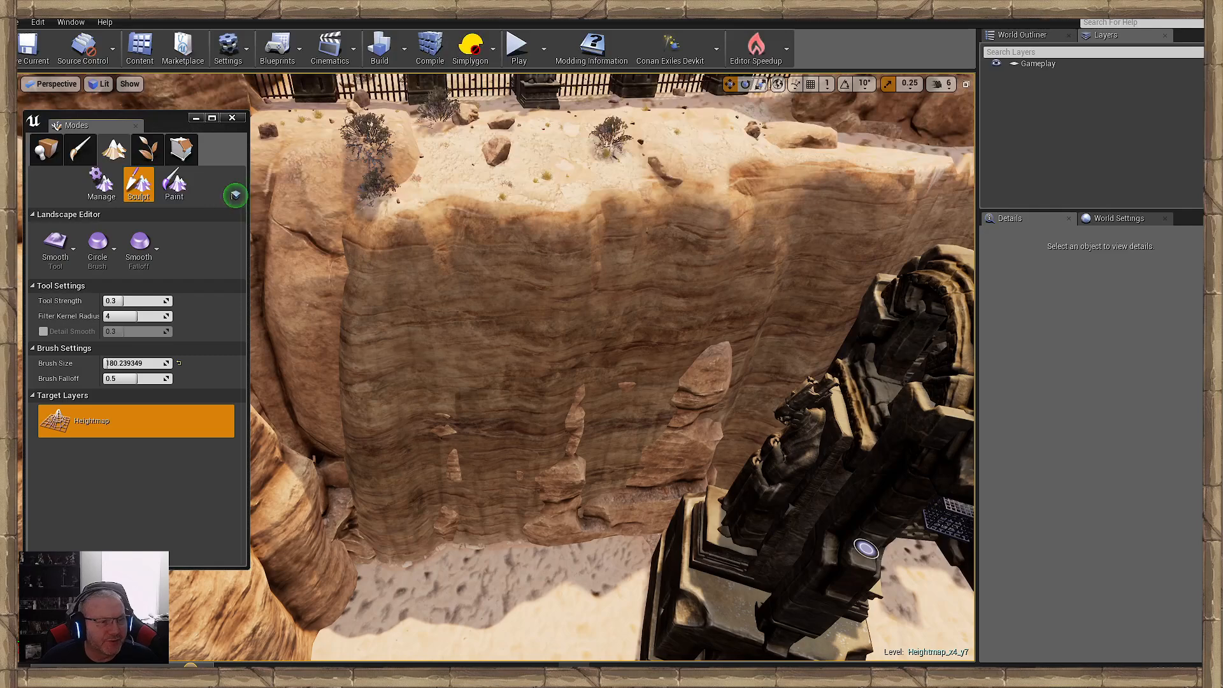
# - Smooth the steep landscape cliff face below the fence, working from the embedded rocks towards the corner near the dark stone wall
pyautogui.moveTo(520, 395)
pyautogui.mouseDown(button='right')
pyautogui.moveTo(580, 396)
pyautogui.moveTo(518, 403)
pyautogui.mouseUp(button='right')
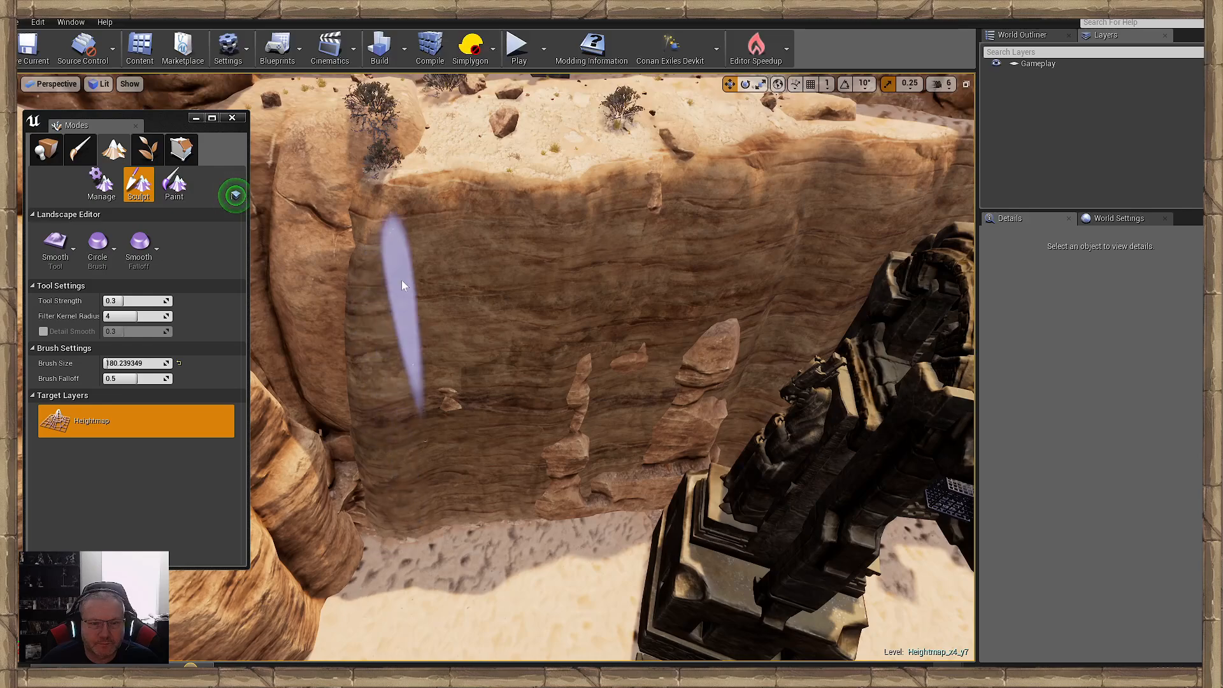
pyautogui.moveTo(695, 400)
pyautogui.mouseDown(button='right')
pyautogui.moveTo(702, 386)
pyautogui.moveTo(685, 401)
pyautogui.mouseUp(button='right')
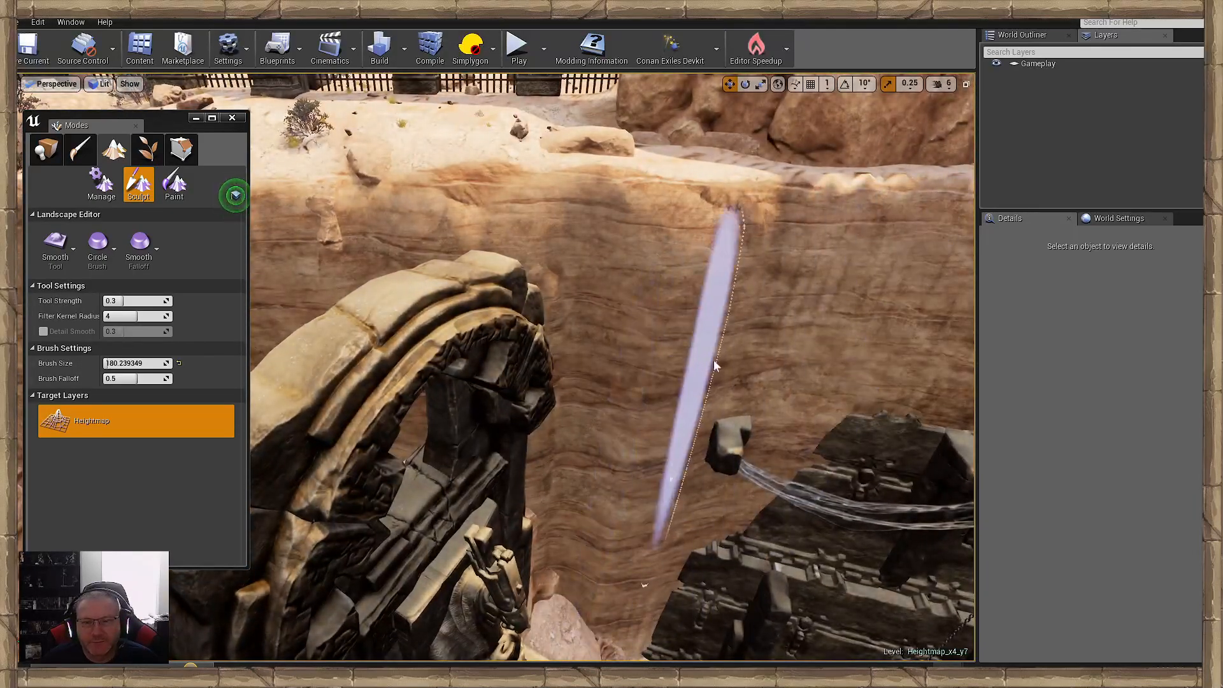
pyautogui.moveTo(670, 347); pyautogui.dragTo(751, 355, button='right')
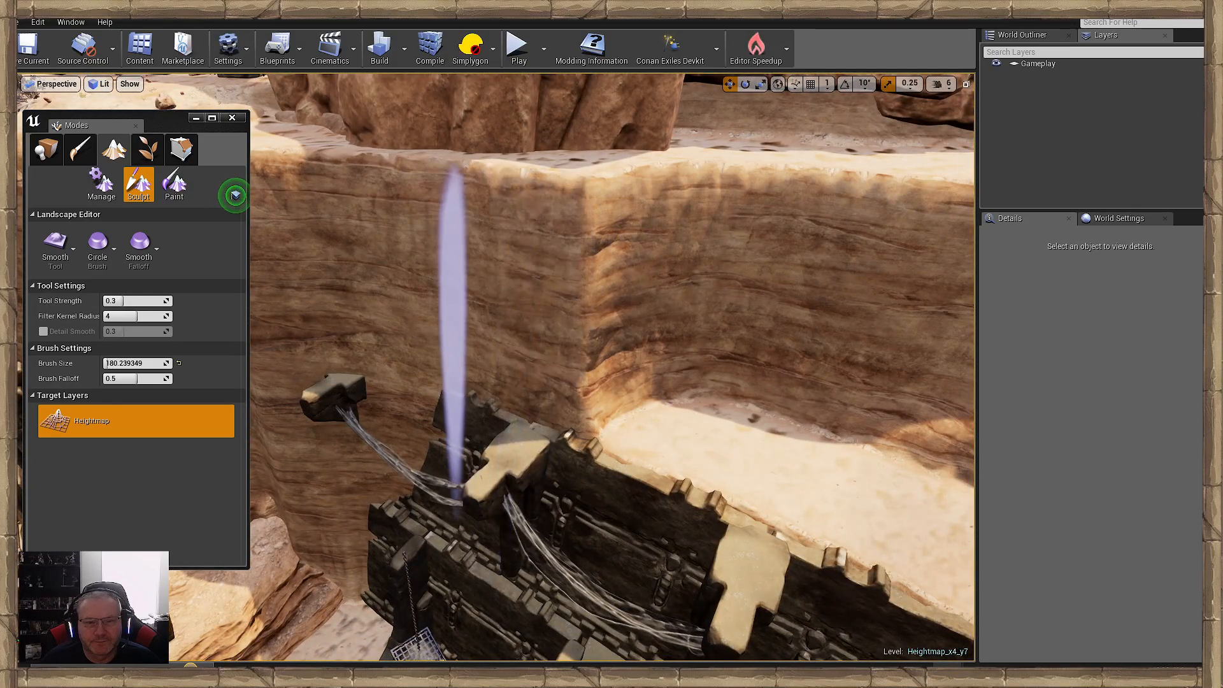
pyautogui.moveTo(460, 319)
pyautogui.mouseDown(button='right')
pyautogui.moveTo(383, 364)
pyautogui.moveTo(408, 362)
pyautogui.mouseUp(button='right')
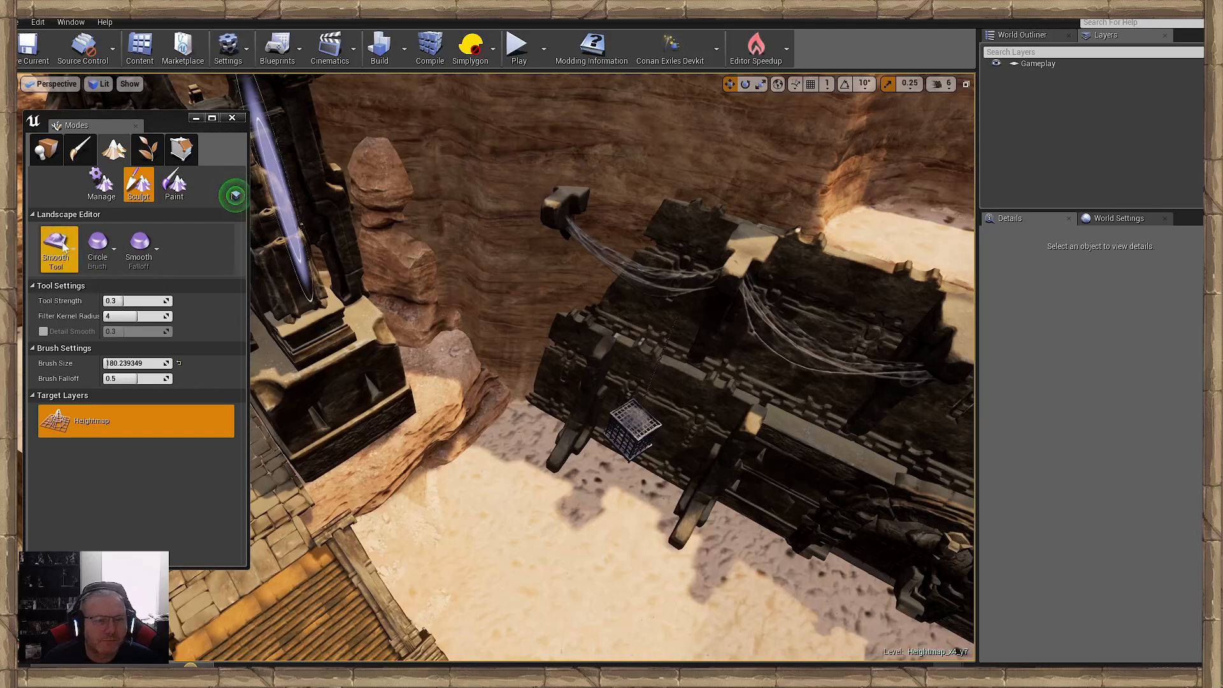
# - Choose the Flatten tool and cut the foot of the cliff back to the sand level around the embedded rocks
pyautogui.click(55, 247)
pyautogui.click(106, 261)
pyautogui.moveTo(492, 426)
pyautogui.mouseDown(button='right')
pyautogui.moveTo(434, 433)
pyautogui.moveTo(644, 423)
pyautogui.mouseUp(button='right')
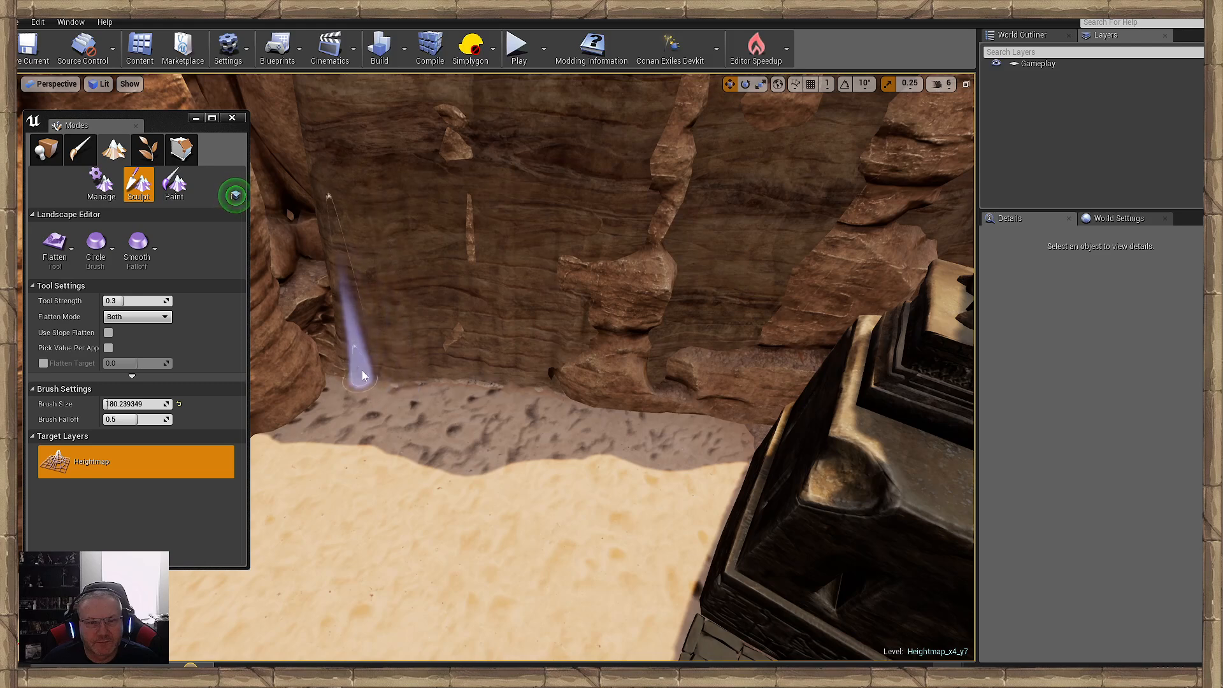
pyautogui.moveTo(562, 372)
pyautogui.mouseDown()
pyautogui.moveTo(383, 352)
pyautogui.moveTo(570, 360)
pyautogui.moveTo(560, 350)
pyautogui.moveTo(617, 328)
pyautogui.moveTo(732, 351)
pyautogui.mouseUp()
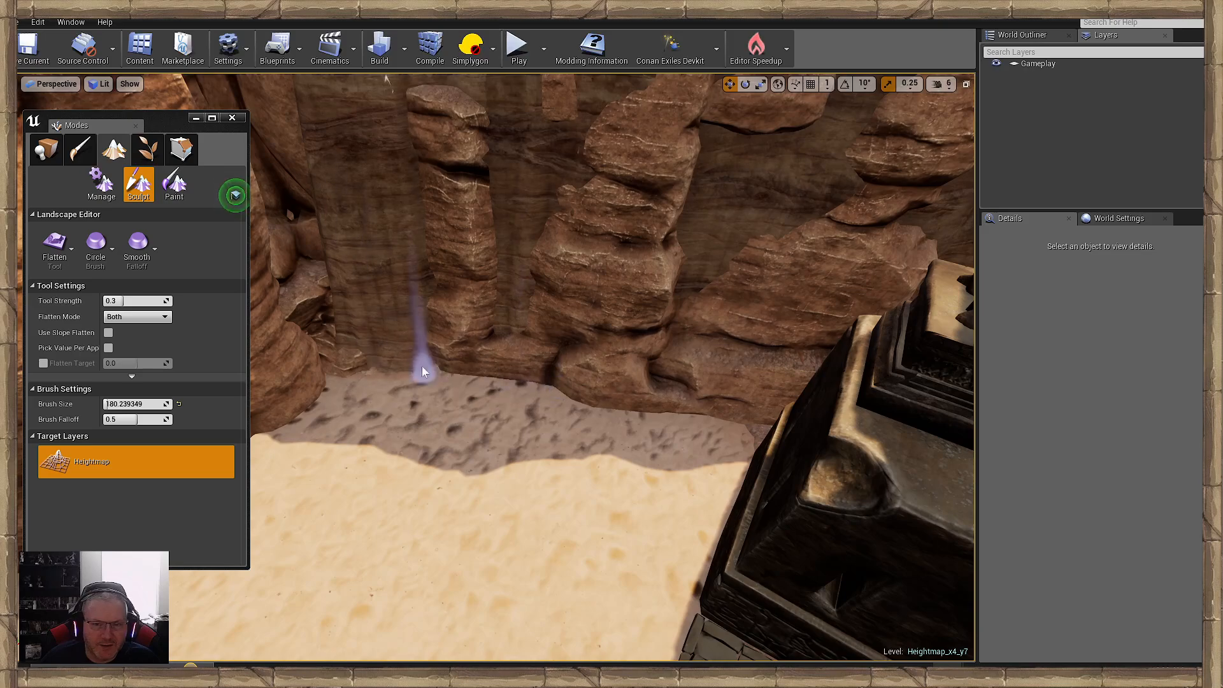
pyautogui.moveTo(347, 352)
pyautogui.mouseDown()
pyautogui.moveTo(402, 343)
pyautogui.moveTo(358, 332)
pyautogui.moveTo(500, 352)
pyautogui.mouseUp()
pyautogui.moveTo(499, 350); pyautogui.dragTo(499, 350, button='right')
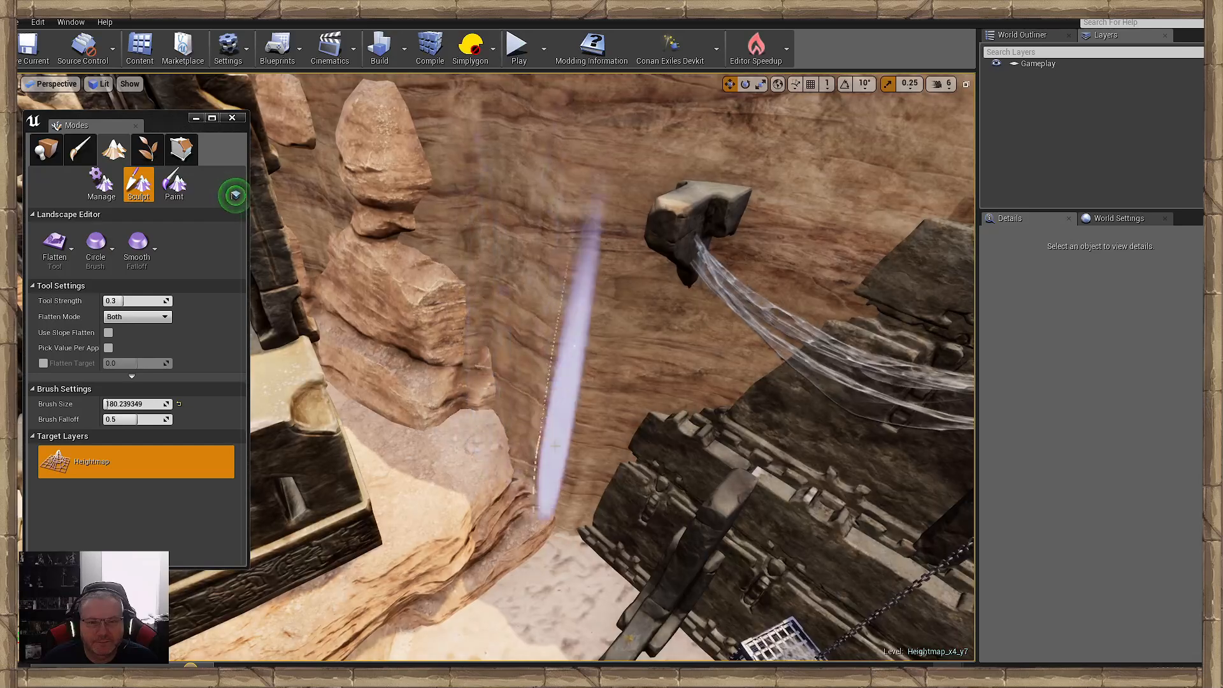
# - Flatten the landscape in the cliff corner between the stacked rocks and the dark stone wall
pyautogui.moveTo(555, 498); pyautogui.dragTo(534, 488)
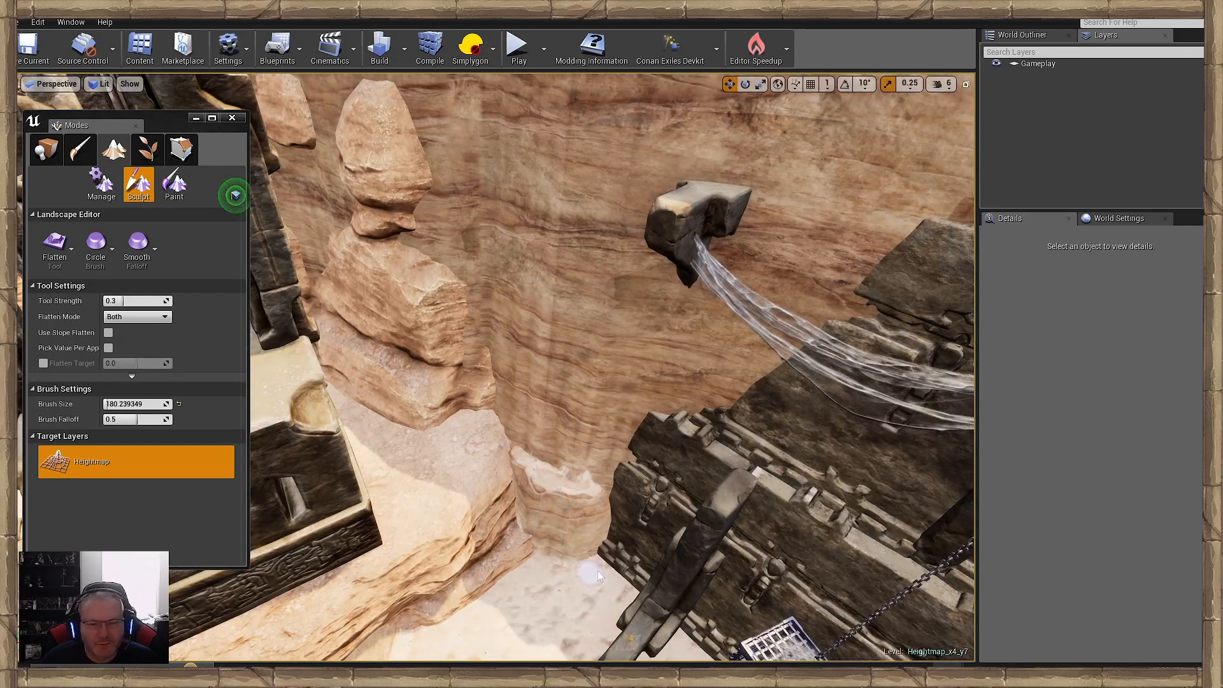
pyautogui.moveTo(575, 560)
pyautogui.mouseDown()
pyautogui.moveTo(567, 533)
pyautogui.moveTo(512, 505)
pyautogui.moveTo(581, 515)
pyautogui.moveTo(570, 510)
pyautogui.moveTo(607, 499)
pyautogui.moveTo(705, 546)
pyautogui.moveTo(663, 513)
pyautogui.moveTo(676, 513)
pyautogui.moveTo(576, 500)
pyautogui.moveTo(615, 484)
pyautogui.moveTo(548, 493)
pyautogui.moveTo(614, 513)
pyautogui.moveTo(526, 514)
pyautogui.moveTo(560, 505)
pyautogui.moveTo(534, 486)
pyautogui.moveTo(679, 545)
pyautogui.moveTo(494, 488)
pyautogui.mouseUp()
pyautogui.moveTo(494, 488); pyautogui.dragTo(519, 417, button='right')
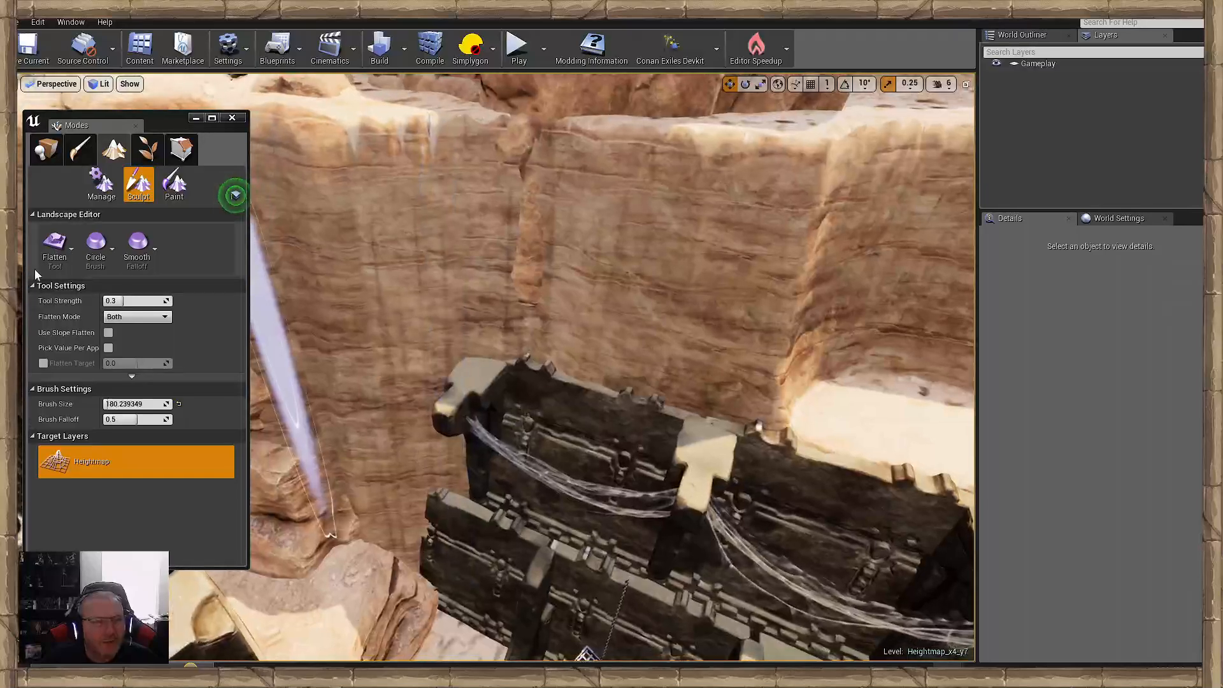
# - Switch to the Smooth tool and smooth the landscape cliff from the corner by the dark wall across the face below the fence
pyautogui.click(55, 247)
pyautogui.click(103, 223)
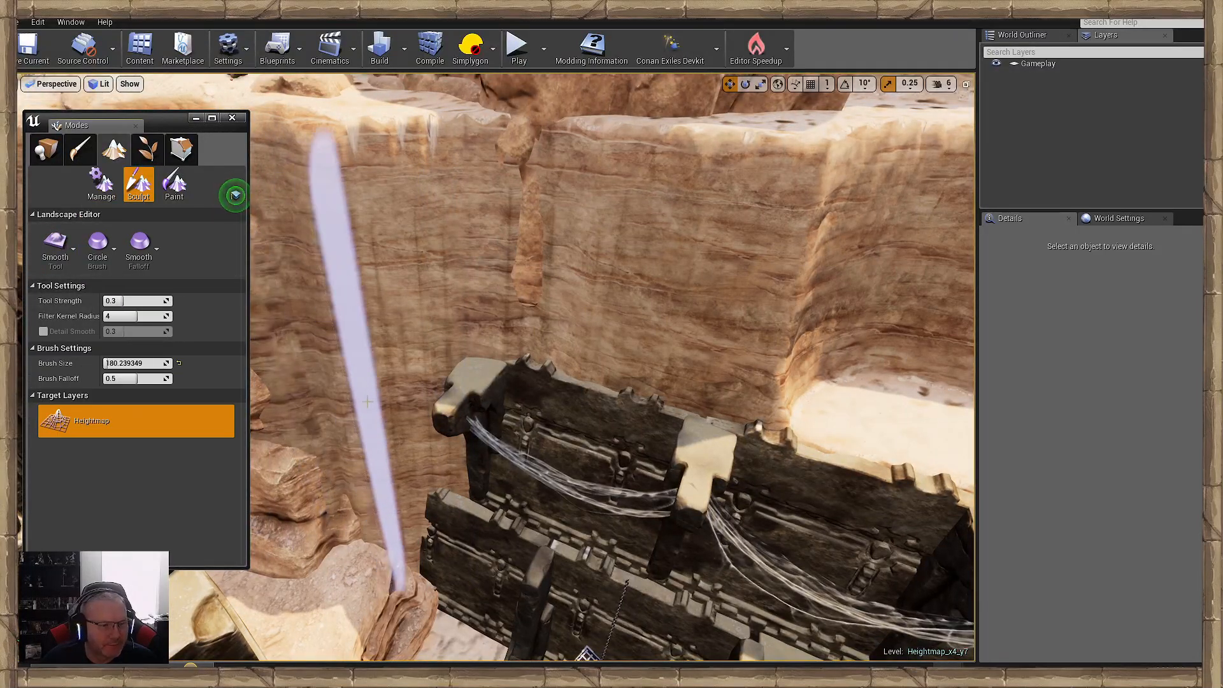
pyautogui.moveTo(402, 577); pyautogui.dragTo(491, 377, button='right')
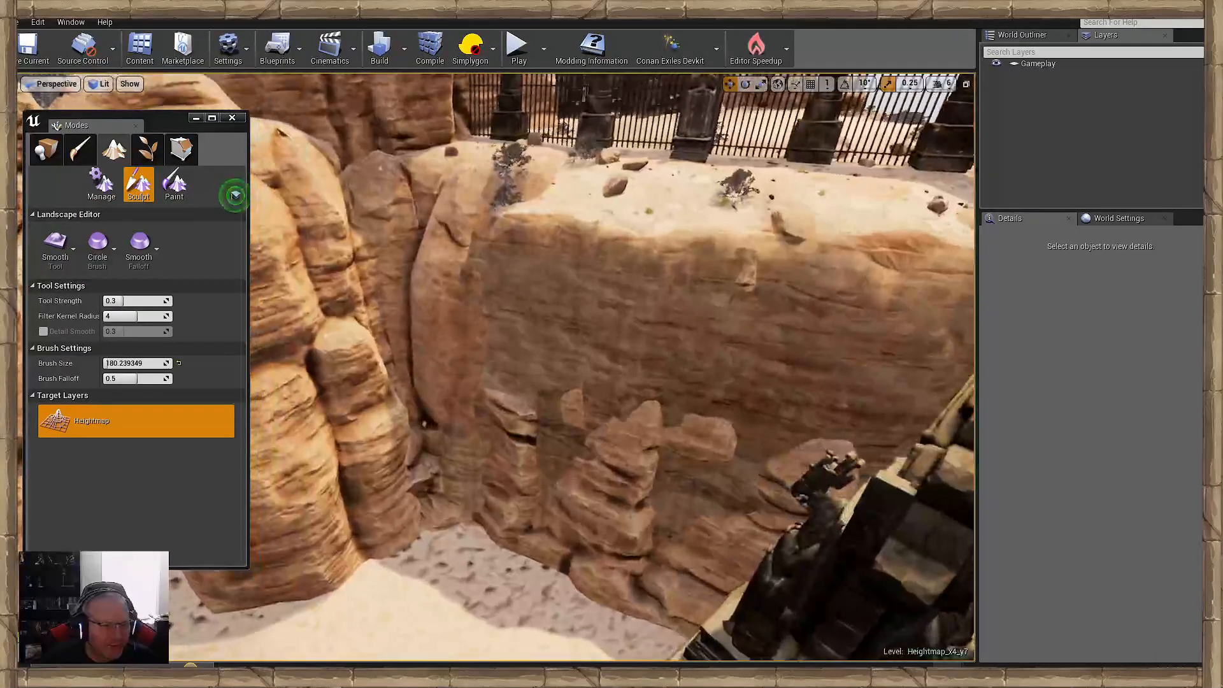
pyautogui.moveTo(491, 397)
pyautogui.mouseDown()
pyautogui.moveTo(652, 366)
pyautogui.moveTo(772, 366)
pyautogui.moveTo(448, 344)
pyautogui.moveTo(535, 319)
pyautogui.moveTo(478, 410)
pyautogui.moveTo(503, 455)
pyautogui.moveTo(715, 437)
pyautogui.moveTo(593, 411)
pyautogui.mouseUp()
pyautogui.moveTo(592, 411); pyautogui.dragTo(682, 440, button='right')
pyautogui.moveTo(603, 386); pyautogui.dragTo(770, 432)
pyautogui.moveTo(770, 432); pyautogui.dragTo(848, 436, button='right')
pyautogui.moveTo(491, 388)
pyautogui.mouseDown()
pyautogui.moveTo(446, 400)
pyautogui.moveTo(720, 401)
pyautogui.moveTo(739, 390)
pyautogui.moveTo(575, 324)
pyautogui.moveTo(357, 293)
pyautogui.moveTo(656, 318)
pyautogui.moveTo(330, 222)
pyautogui.moveTo(723, 259)
pyautogui.moveTo(716, 463)
pyautogui.moveTo(650, 306)
pyautogui.mouseUp()
pyautogui.moveTo(650, 305); pyautogui.dragTo(765, 344, button='right')
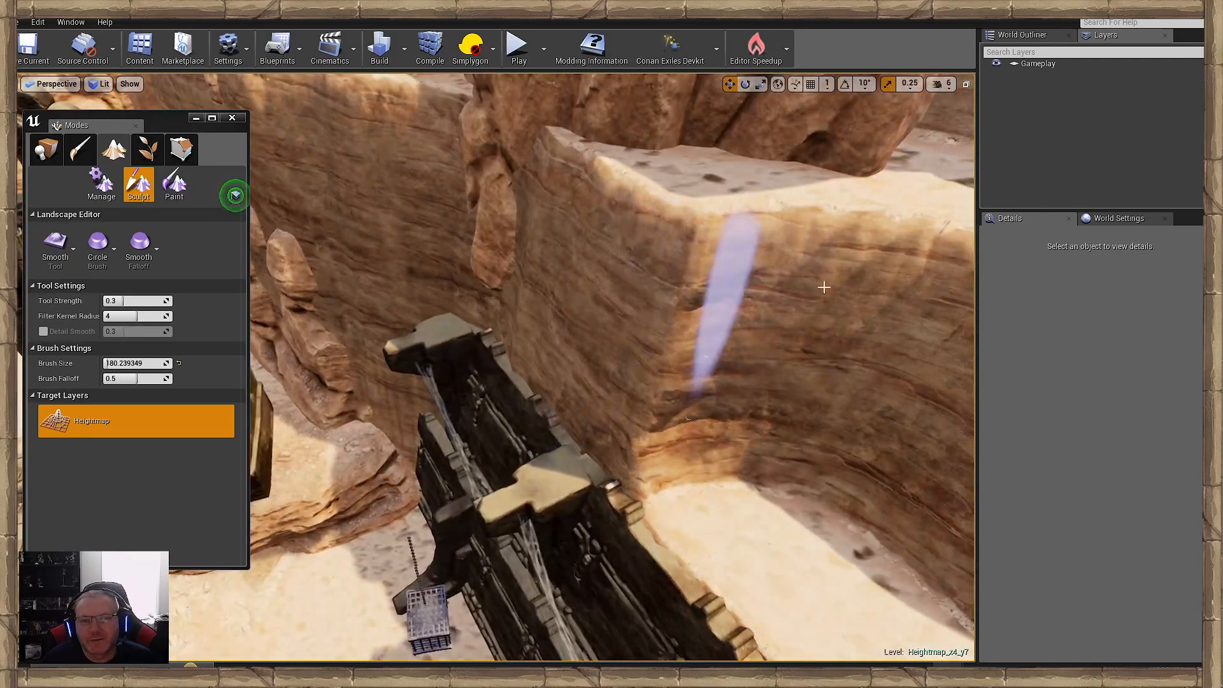
# - Smooth the curved cliff recess behind the dark wall, working along it up to the tall rock pillar
pyautogui.moveTo(783, 272); pyautogui.dragTo(886, 274, button='right')
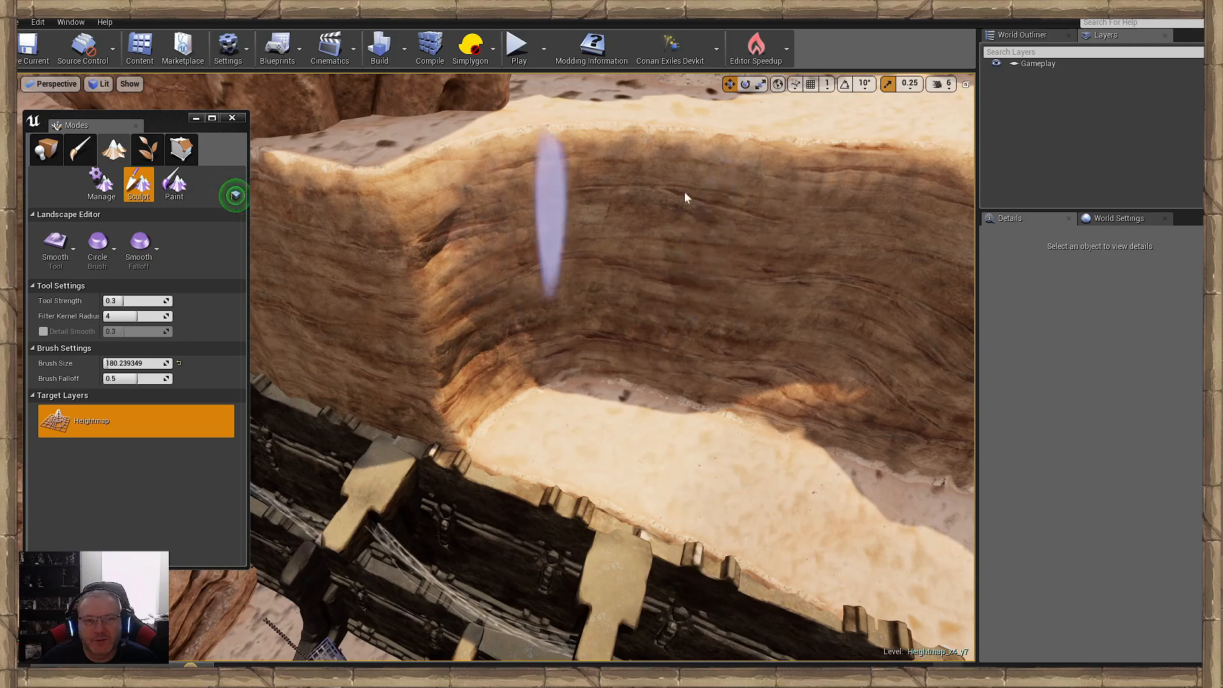
pyautogui.moveTo(637, 223)
pyautogui.mouseDown(button='right')
pyautogui.moveTo(822, 233)
pyautogui.moveTo(803, 236)
pyautogui.mouseUp(button='right')
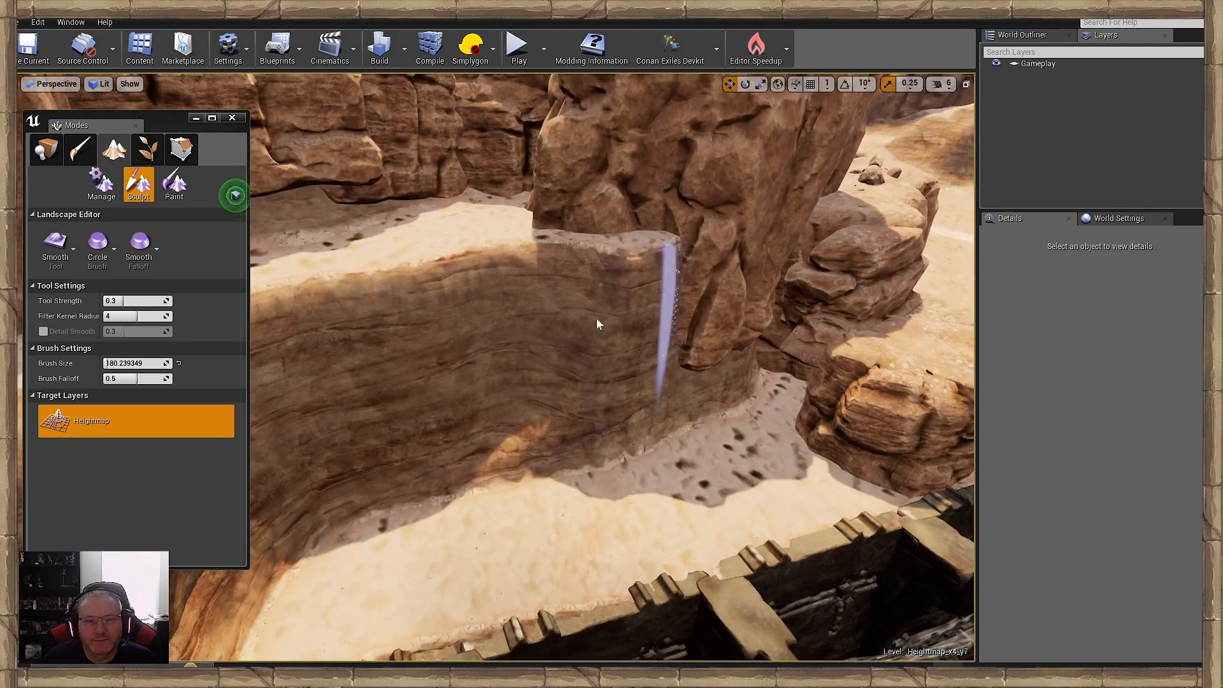
pyautogui.moveTo(598, 324)
pyautogui.mouseDown(button='right')
pyautogui.moveTo(567, 309)
pyautogui.moveTo(663, 315)
pyautogui.moveTo(726, 338)
pyautogui.moveTo(612, 287)
pyautogui.moveTo(694, 319)
pyautogui.moveTo(612, 315)
pyautogui.moveTo(592, 299)
pyautogui.moveTo(589, 331)
pyautogui.moveTo(529, 347)
pyautogui.moveTo(561, 344)
pyautogui.moveTo(497, 337)
pyautogui.moveTo(452, 309)
pyautogui.moveTo(503, 297)
pyautogui.moveTo(611, 305)
pyautogui.moveTo(596, 308)
pyautogui.mouseUp(button='right')
# - Smooth the lower landscape cliff around the stacked rocks, from the dark wall to the corner beside the large rock columns
pyautogui.press('s')
pyautogui.press('s')
pyautogui.press('s')
pyautogui.press('w')
pyautogui.press('s')
pyautogui.moveTo(611, 369)
pyautogui.mouseDown(button='right')
pyautogui.moveTo(589, 363)
pyautogui.moveTo(605, 347)
pyautogui.moveTo(596, 354)
pyautogui.moveTo(637, 375)
pyautogui.moveTo(694, 382)
pyautogui.moveTo(528, 382)
pyautogui.mouseUp(button='right')
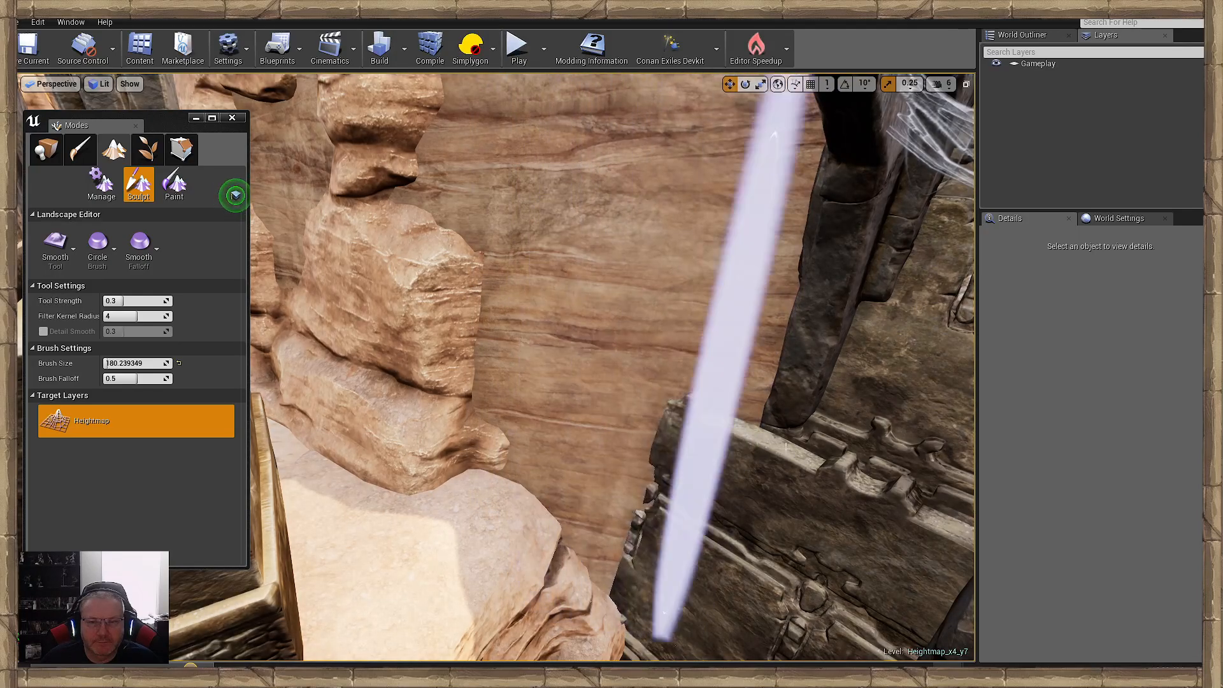
pyautogui.moveTo(458, 350); pyautogui.dragTo(242, 341, button='right')
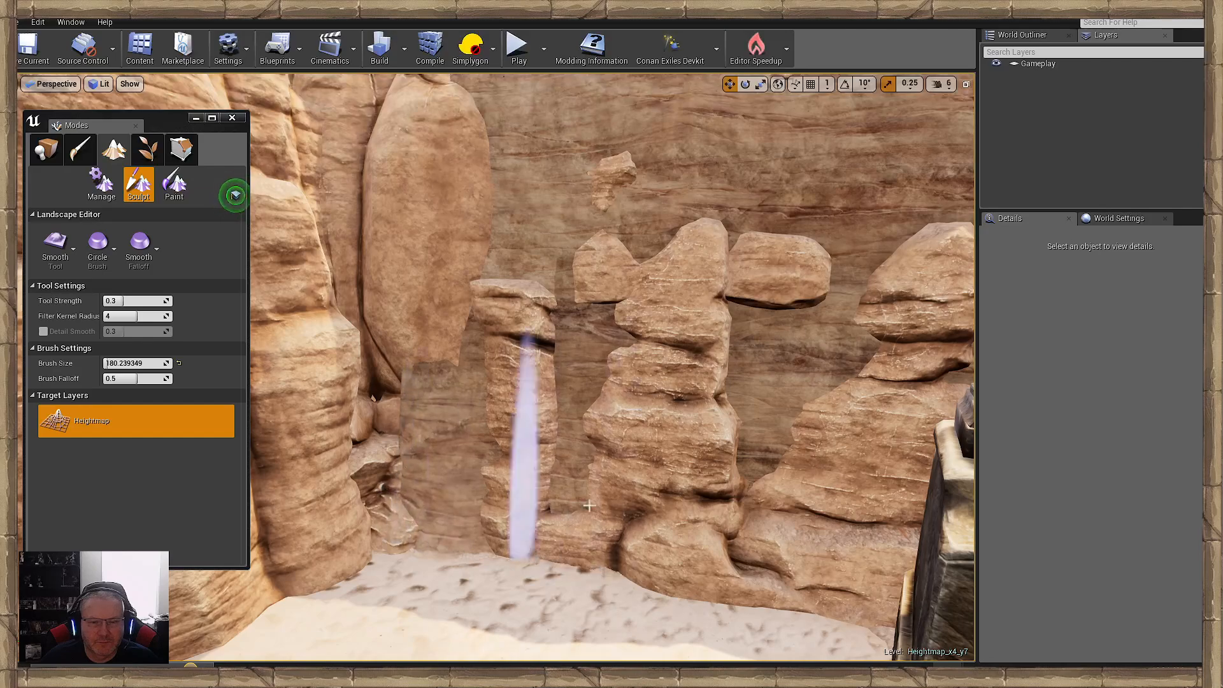
pyautogui.press('s')
pyautogui.moveTo(407, 449); pyautogui.dragTo(497, 449, button='right')
pyautogui.press('w')
pyautogui.press('s')
# - Switch from landscape sculpting to Place mode with the Modes window minimized, and select the cliff rock in the bare corner
pyautogui.click(47, 152)
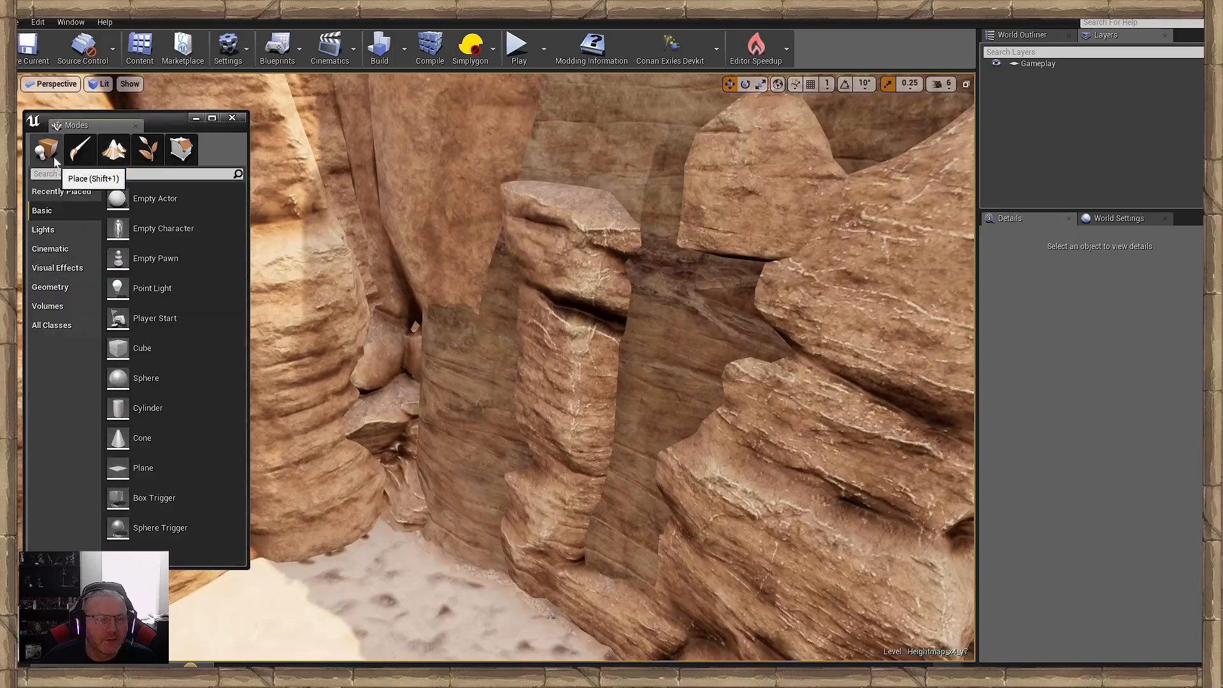
pyautogui.click(196, 118)
pyautogui.click(470, 382)
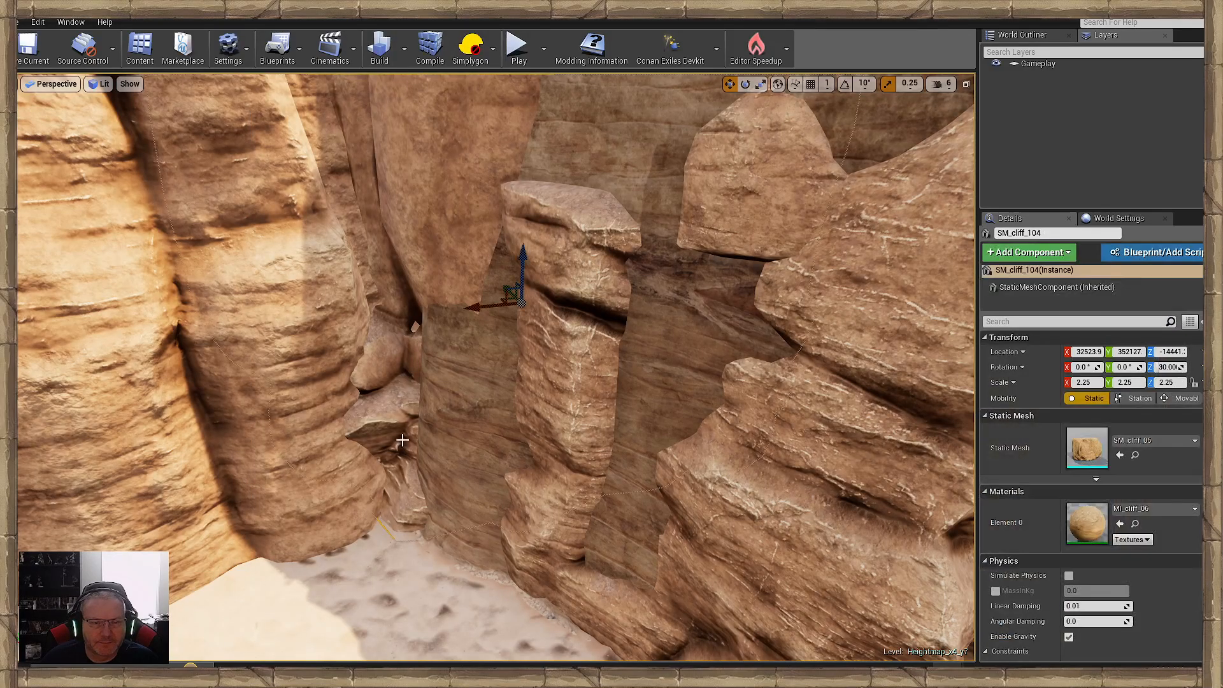
# - Examine the bare landscape cliffs around the dark wall and the statue for spots that need covering with rock meshes
pyautogui.press('s')
pyautogui.moveTo(470, 382); pyautogui.dragTo(662, 363, button='right')
pyautogui.press('w')
pyautogui.press('s')
pyautogui.moveTo(429, 448); pyautogui.dragTo(573, 322, button='right')
pyautogui.press('d')
pyautogui.press('w')
pyautogui.click(429, 448)
pyautogui.press('s')
pyautogui.press('w')
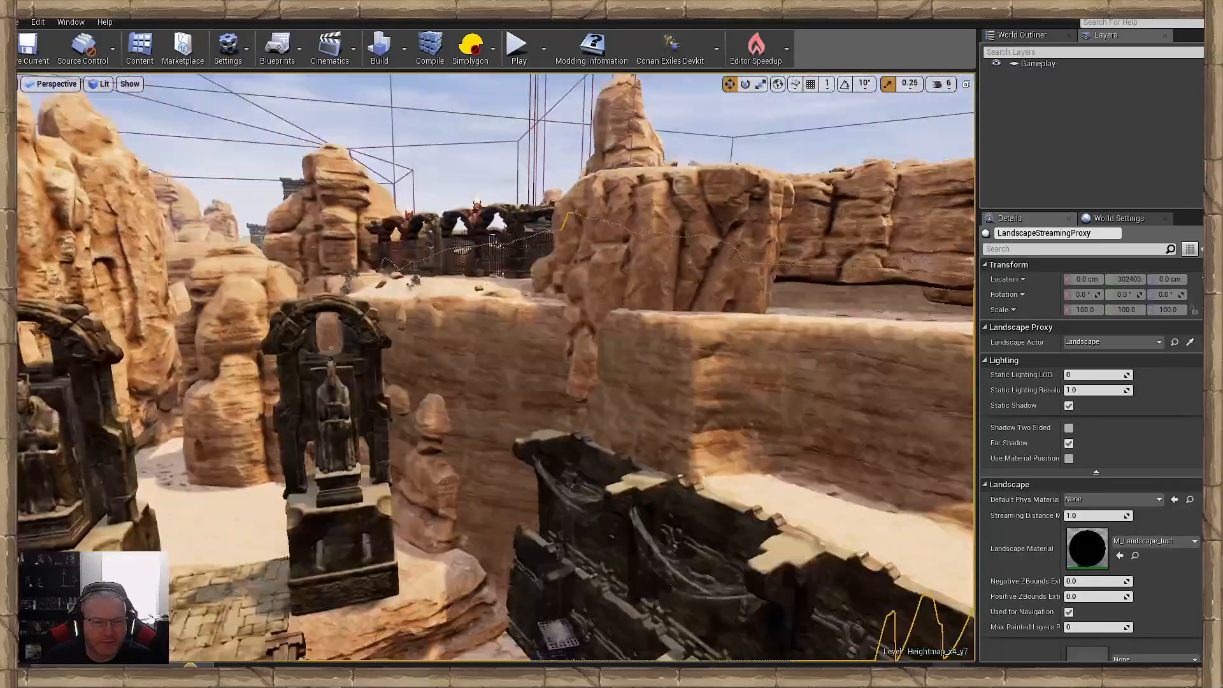
pyautogui.moveTo(573, 322); pyautogui.dragTo(657, 381, button='right')
pyautogui.press('s')
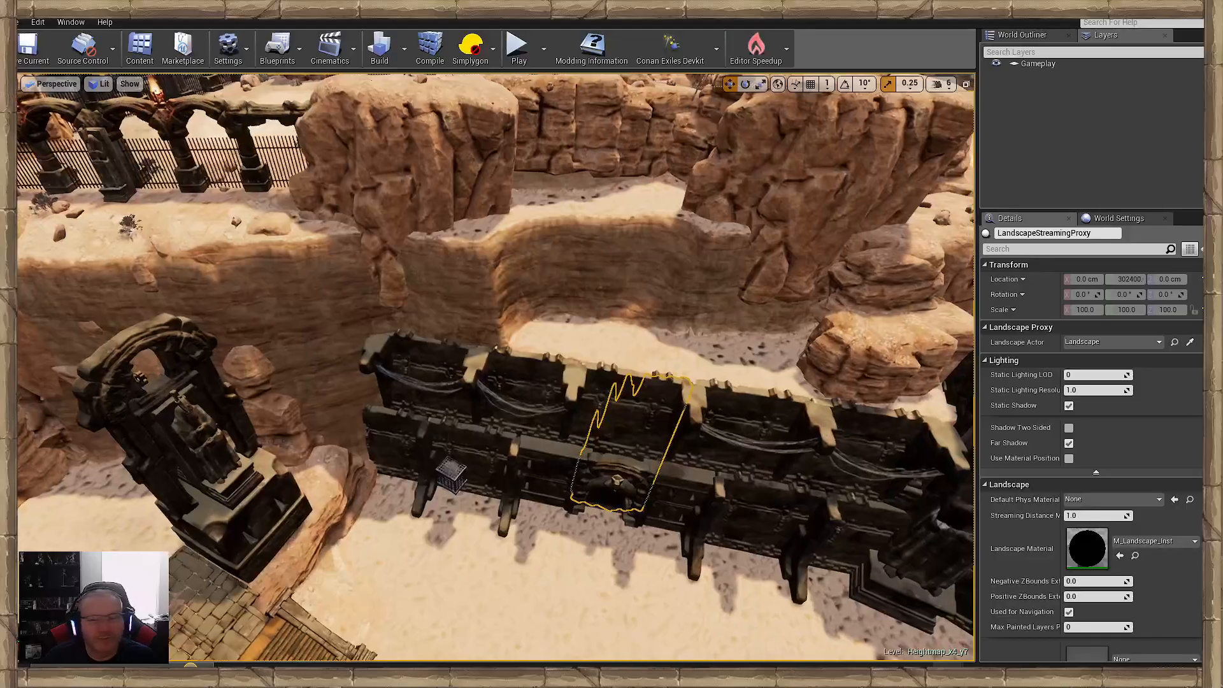
pyautogui.moveTo(308, 347); pyautogui.dragTo(542, 377, button='right')
pyautogui.press('w')
# - Copy the two large cliff sections below the arched fence and paste them at the recessed cliff behind the dark wall
pyautogui.click(542, 377)
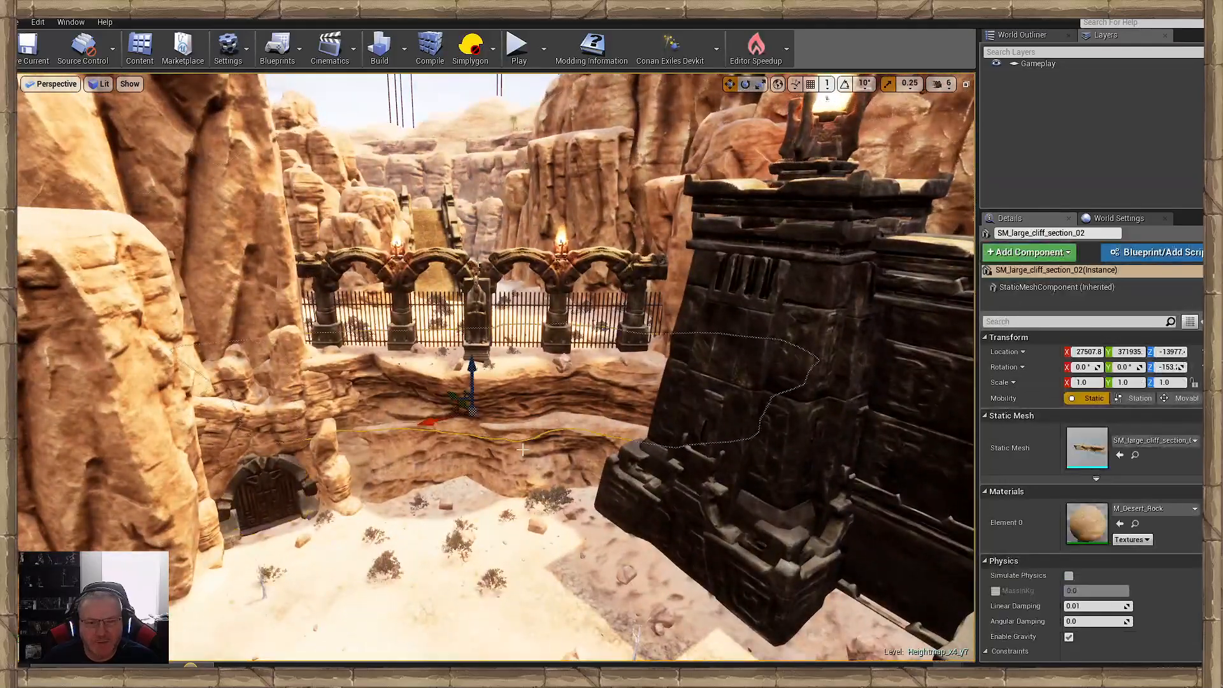
pyautogui.keyDown('ctrl'); pyautogui.click(523, 449); pyautogui.keyUp('ctrl')
pyautogui.press('w')
pyautogui.moveTo(391, 432); pyautogui.dragTo(650, 427, button='right')
pyautogui.moveTo(425, 353); pyautogui.dragTo(331, 443, button='right')
pyautogui.press('s')
pyautogui.rightClick(427, 353)
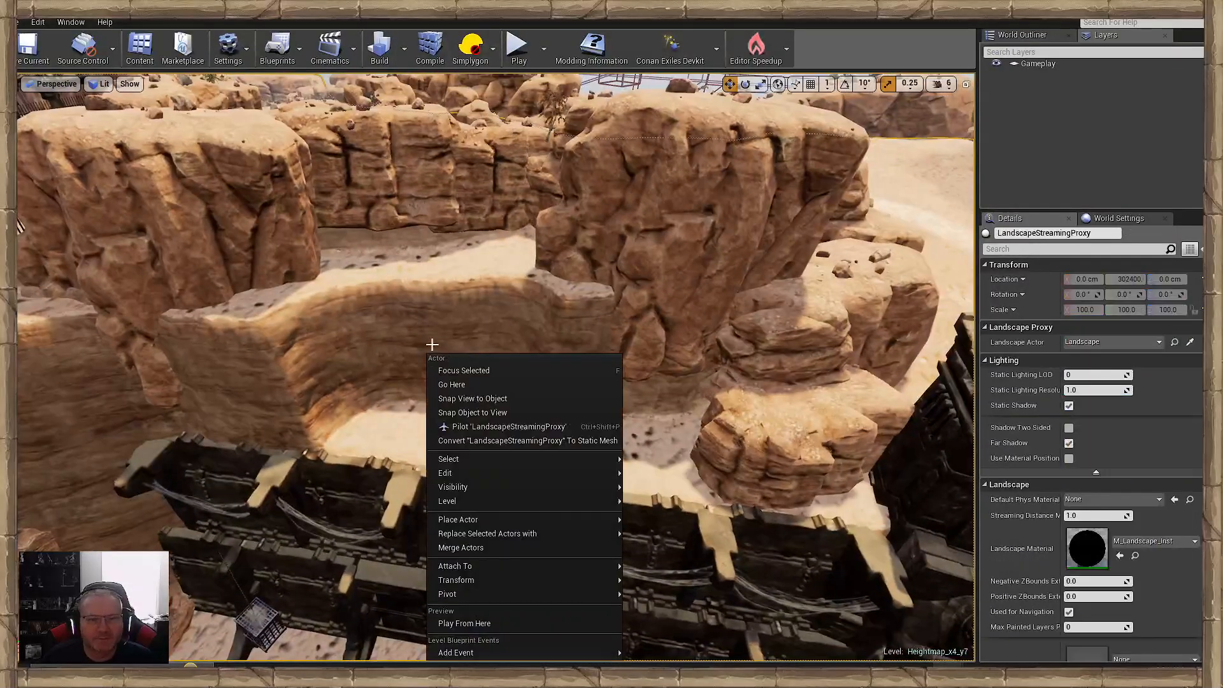
pyautogui.moveTo(573, 473)
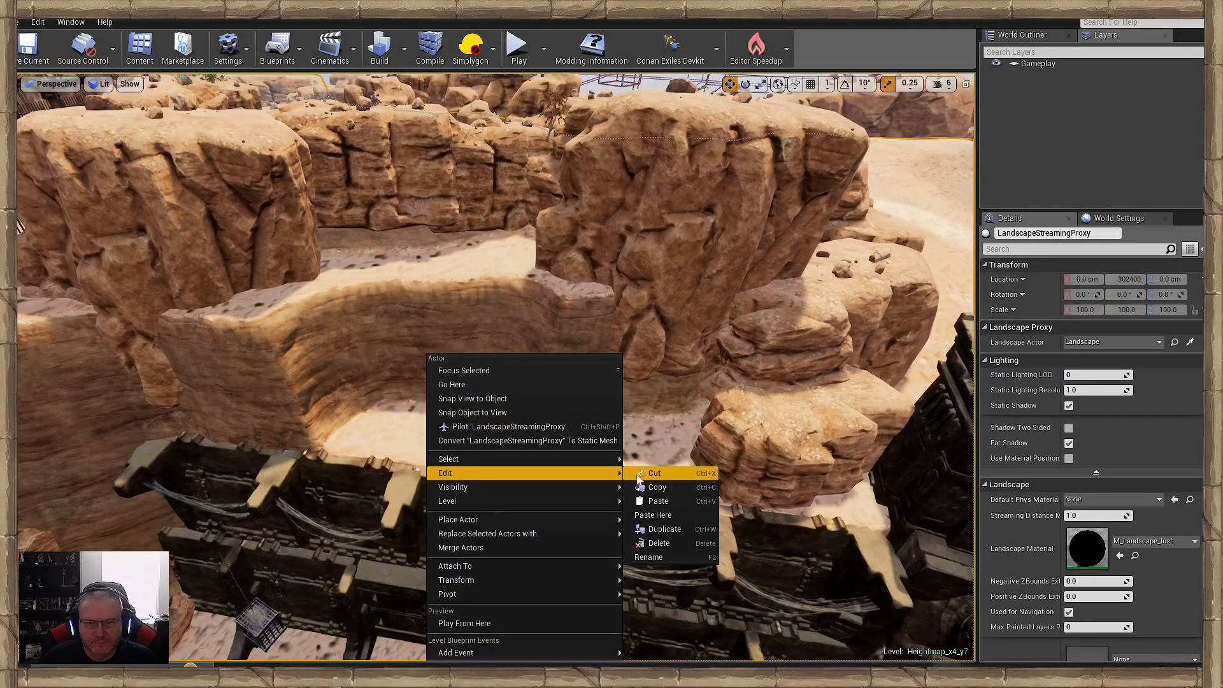
pyautogui.click(661, 514)
# - Rotate the pasted cliff sections parallel to the dark wall and move them over the recessed cliff, up against the layered rocks
pyautogui.press('s')
pyautogui.moveTo(661, 515); pyautogui.dragTo(716, 492, button='right')
pyautogui.press('e')
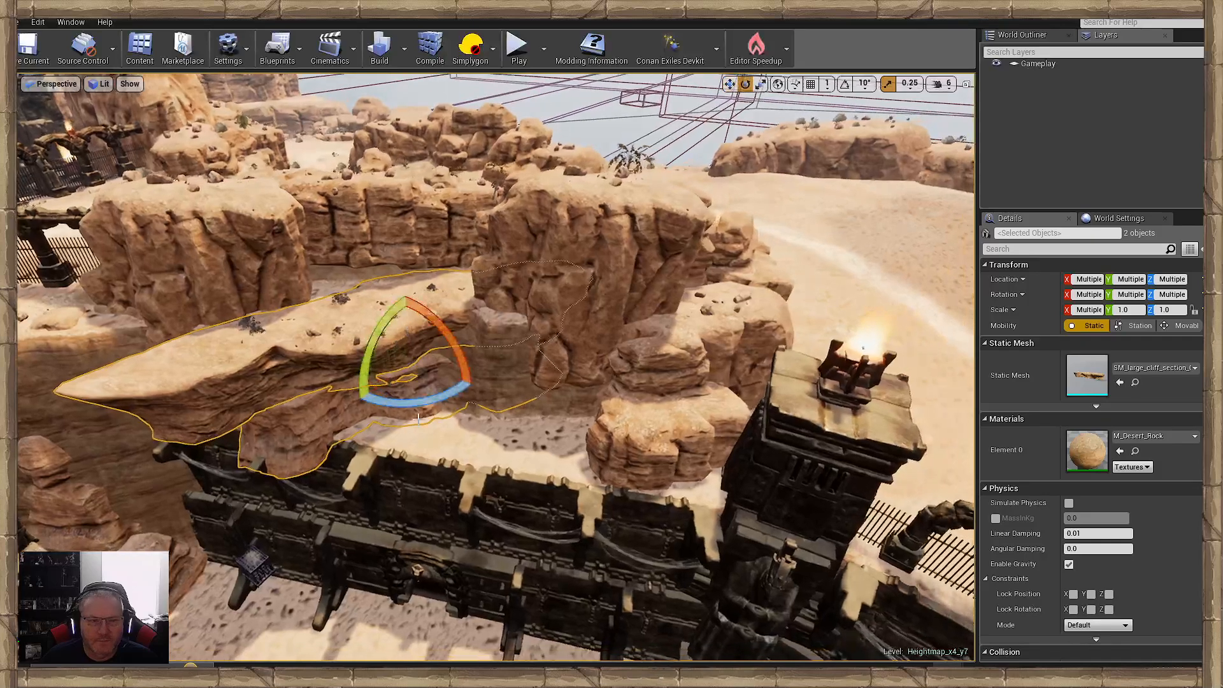
pyautogui.moveTo(415, 413); pyautogui.dragTo(418, 365)
pyautogui.press('w')
pyautogui.press('e')
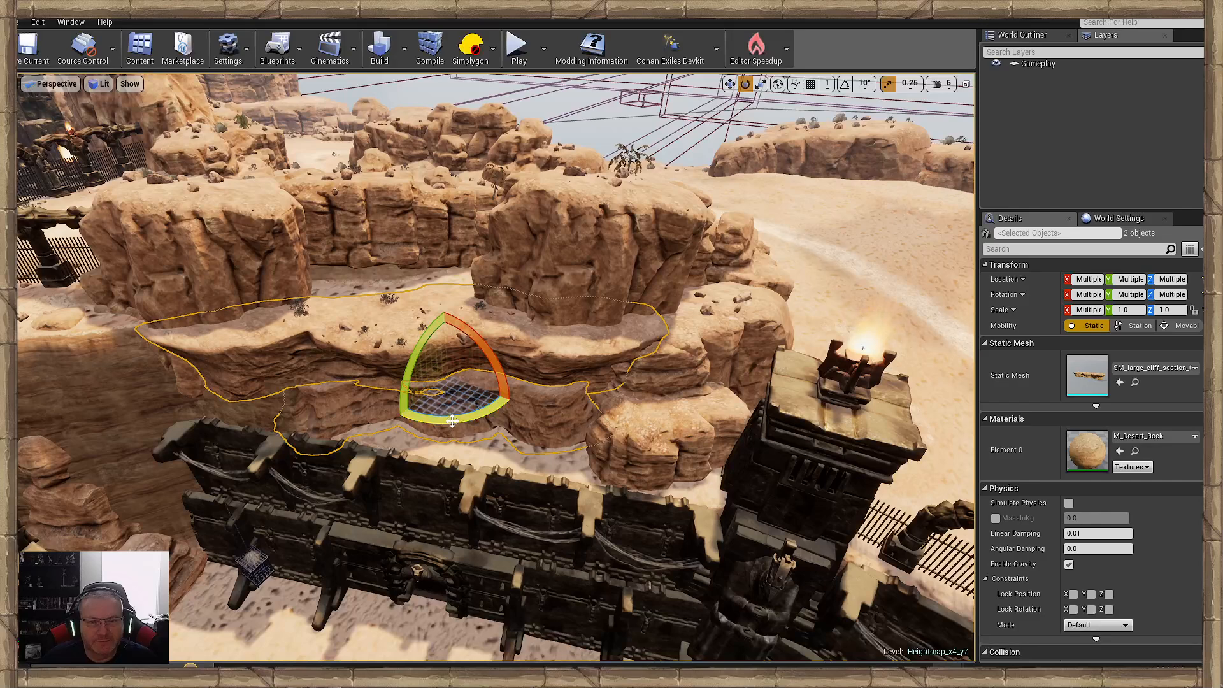
pyautogui.moveTo(448, 421); pyautogui.dragTo(406, 412)
pyautogui.press('w')
pyautogui.press('e')
pyautogui.press('w')
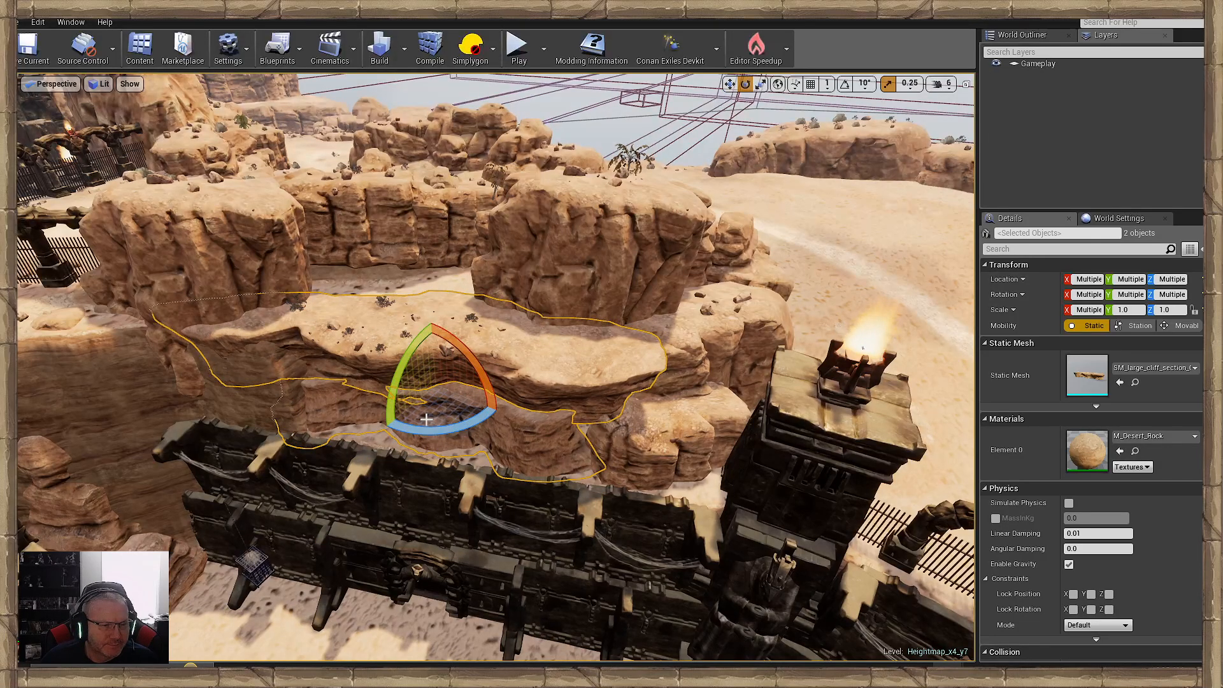
pyautogui.moveTo(457, 432); pyautogui.dragTo(386, 431)
pyautogui.moveTo(414, 381)
pyautogui.mouseDown()
pyautogui.moveTo(421, 413)
pyautogui.moveTo(428, 377)
pyautogui.mouseUp()
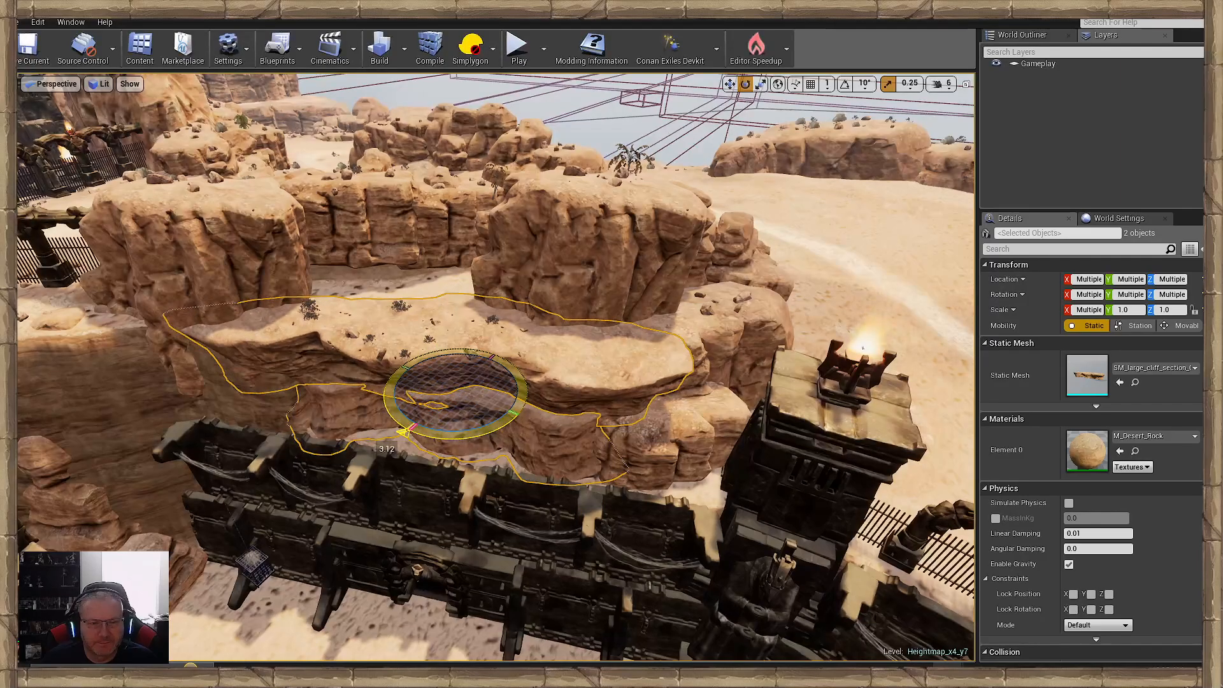
# - Examine the placed cliff sections from the arena floor and from the sandy ledge above them
pyautogui.click(711, 486)
pyautogui.press('w')
pyautogui.moveTo(711, 486); pyautogui.dragTo(860, 443, button='right')
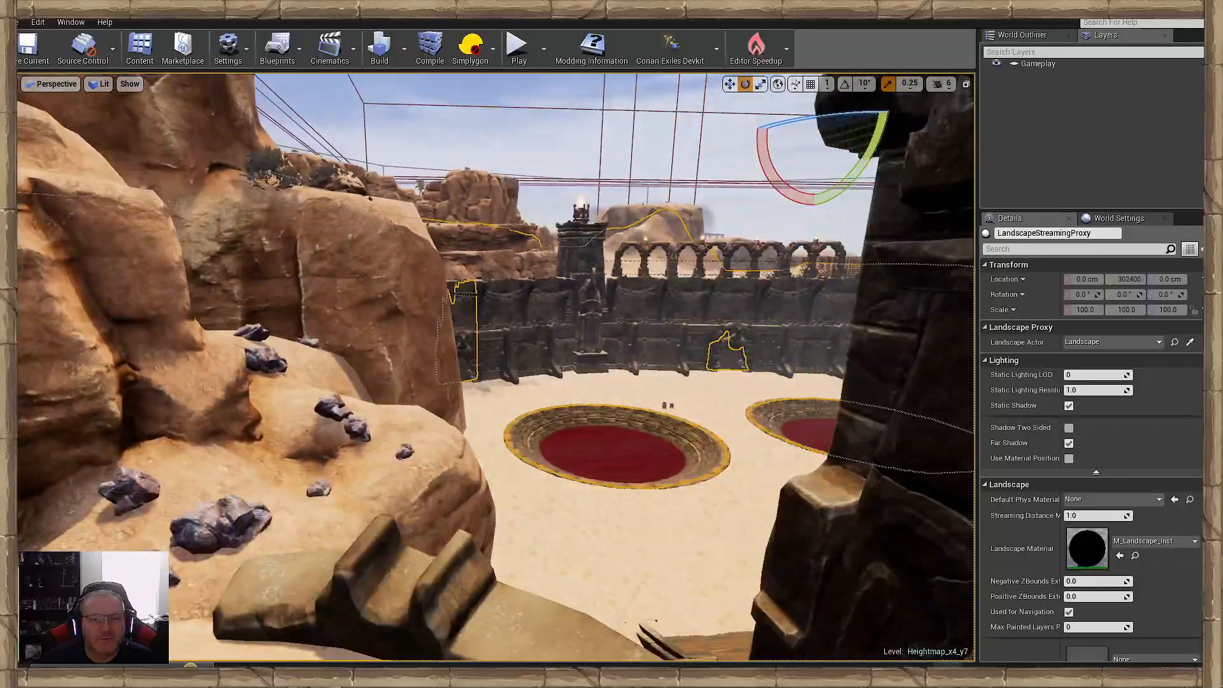
pyautogui.press('w')
pyautogui.moveTo(495, 368); pyautogui.dragTo(433, 357, button='right')
pyautogui.press('w')
pyautogui.press('s')
pyautogui.press('s')
pyautogui.moveTo(509, 348)
pyautogui.mouseDown(button='right')
pyautogui.moveTo(508, 401)
pyautogui.moveTo(510, 347)
pyautogui.mouseUp(button='right')
pyautogui.press('w')
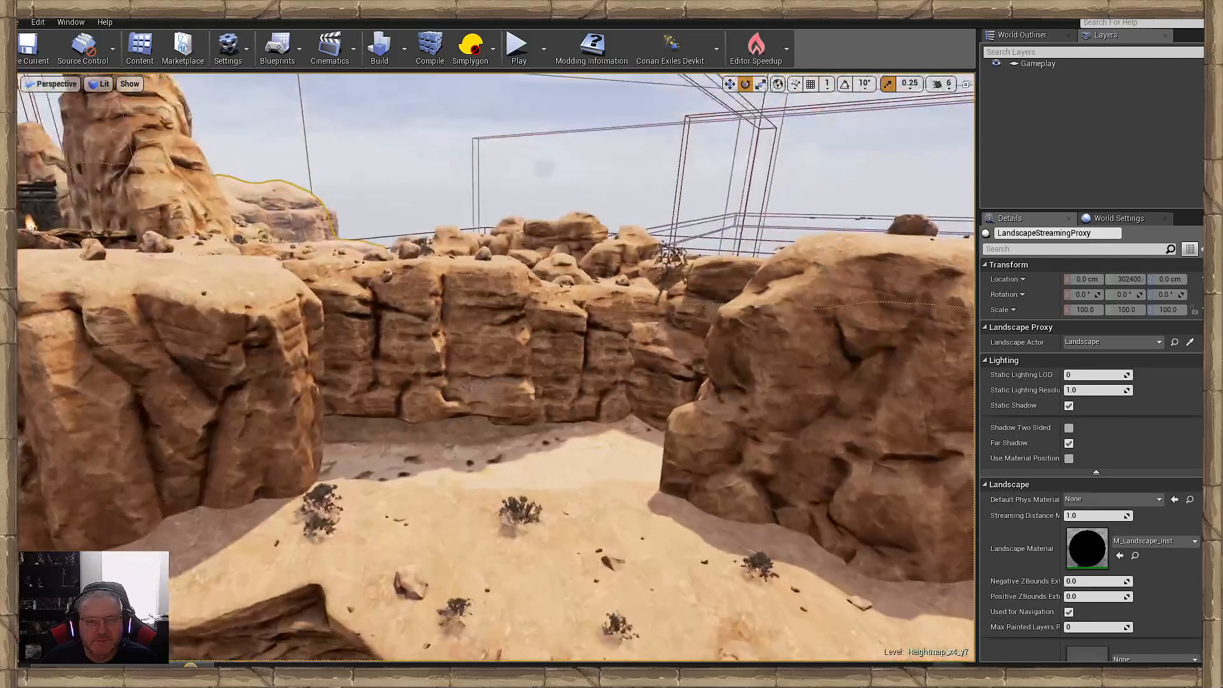
# - Duplicate the two desert cliffs at the back of the gap, then move and rotate the copies forward between the large rock masses
pyautogui.click(538, 373)
pyautogui.keyDown('ctrl'); pyautogui.click(550, 383); pyautogui.keyUp('ctrl')
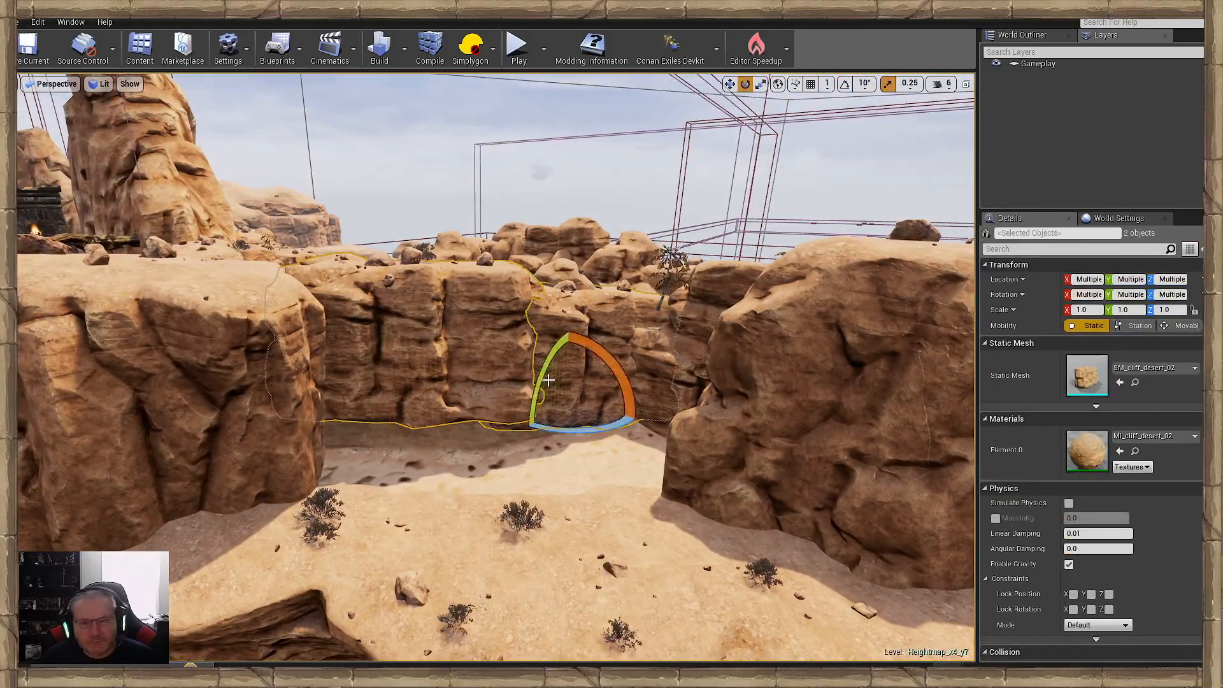
pyautogui.keyDown('shift'); pyautogui.click(474, 381); pyautogui.keyUp('shift')
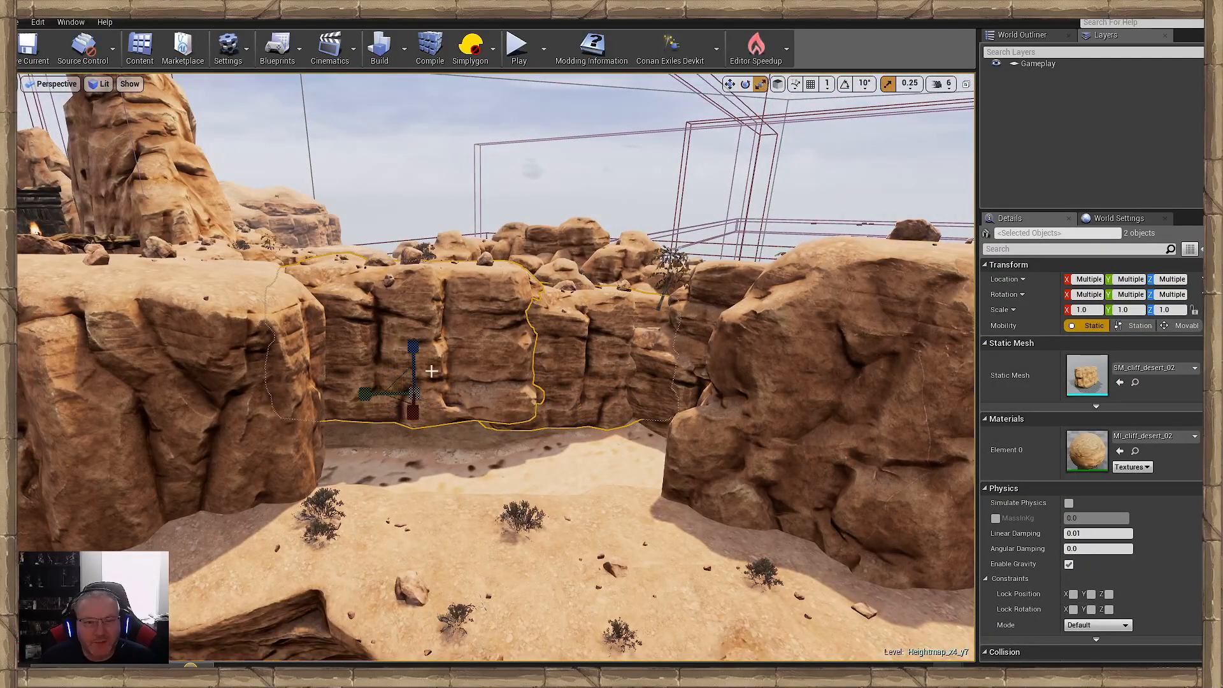
pyautogui.moveTo(380, 411); pyautogui.dragTo(395, 429)
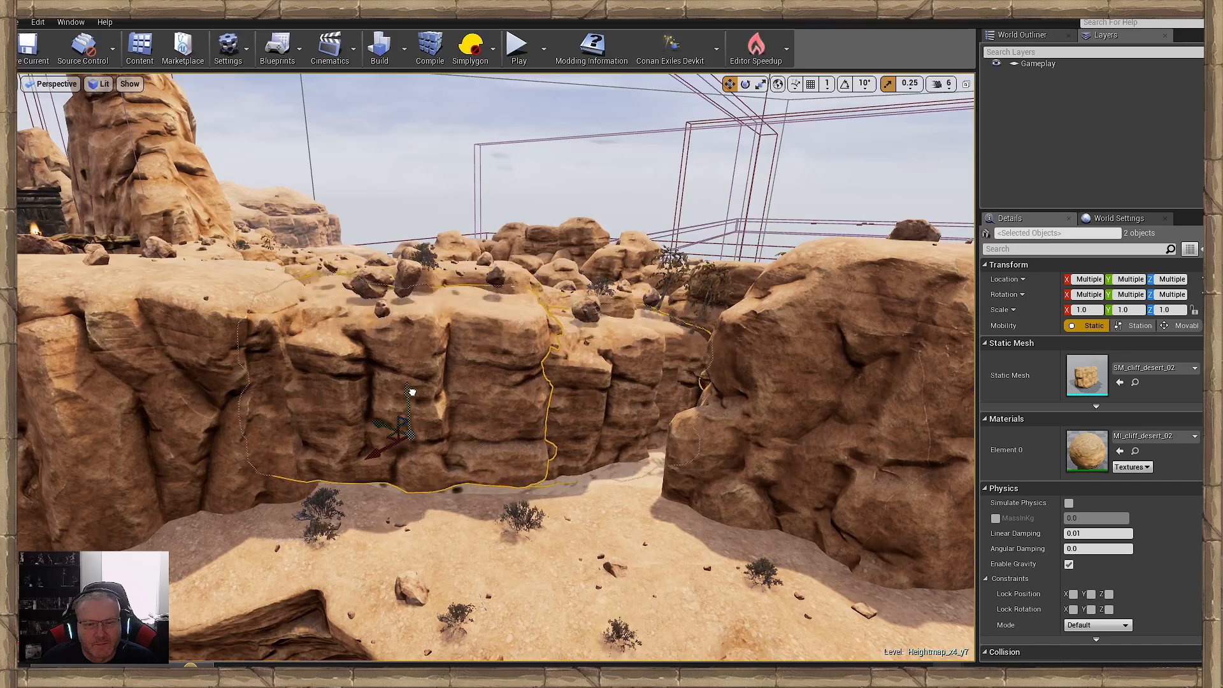
pyautogui.moveTo(449, 471); pyautogui.dragTo(468, 475)
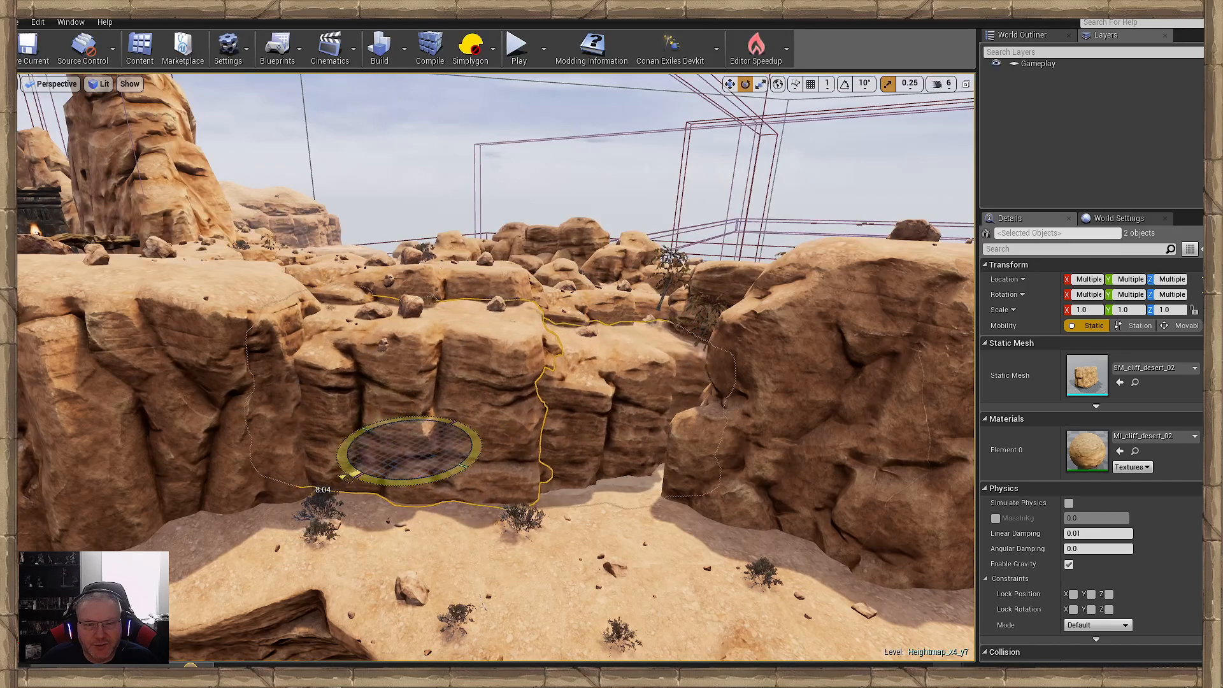
pyautogui.moveTo(380, 440); pyautogui.dragTo(405, 450)
pyautogui.moveTo(444, 487); pyautogui.dragTo(466, 489)
pyautogui.moveTo(442, 421); pyautogui.dragTo(435, 428)
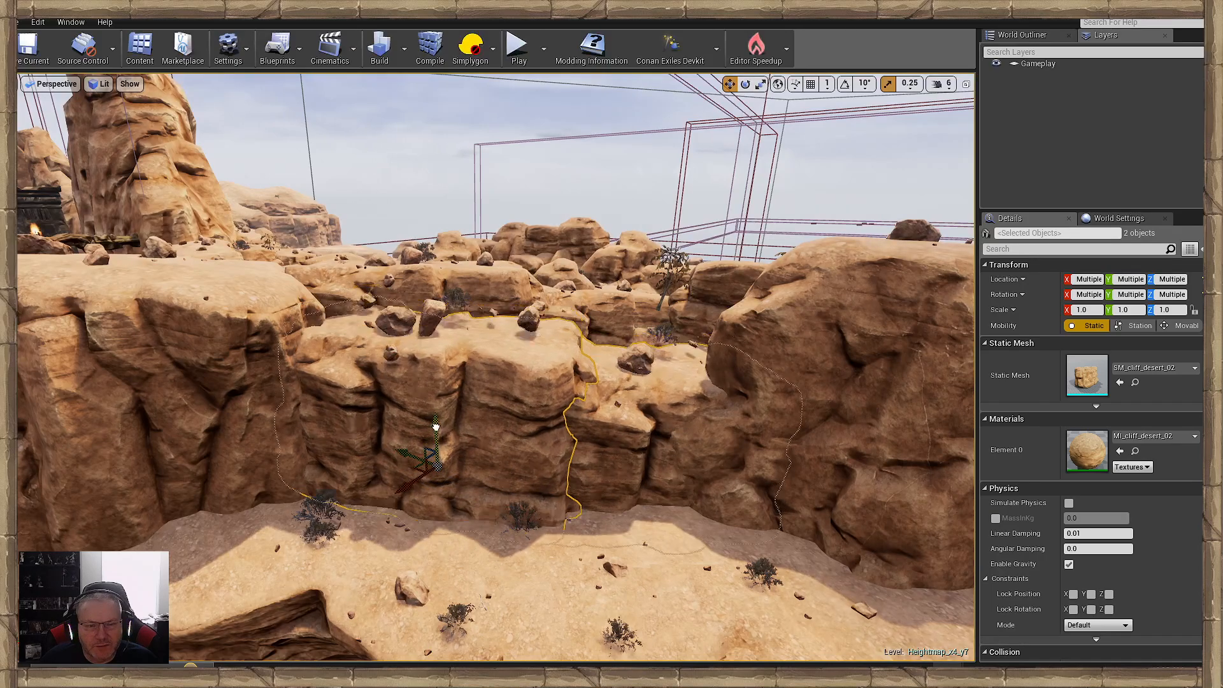
pyautogui.click(556, 575)
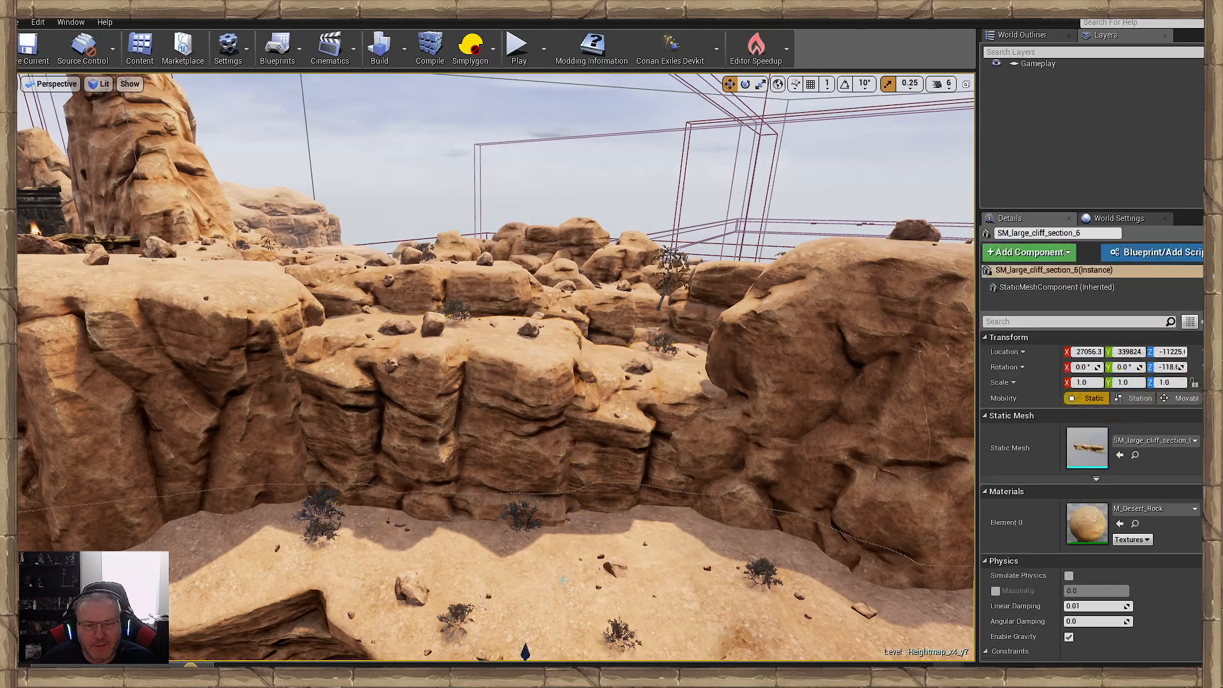
# - Duplicate the desert cliff rock at the foot of the face below the fence, scale the copy to 1.5 and raise it to the upper face
pyautogui.moveTo(556, 574)
pyautogui.mouseDown(button='right')
pyautogui.moveTo(557, 554)
pyautogui.moveTo(536, 566)
pyautogui.moveTo(563, 567)
pyautogui.moveTo(551, 568)
pyautogui.mouseUp(button='right')
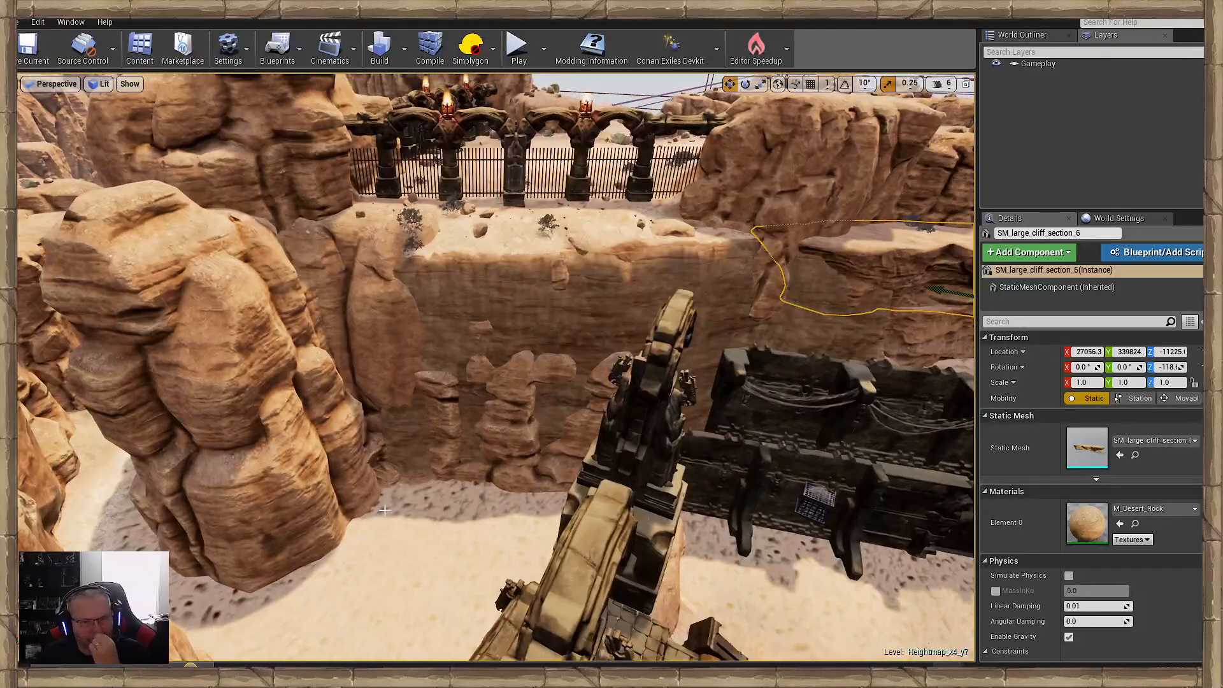
pyautogui.click(500, 433)
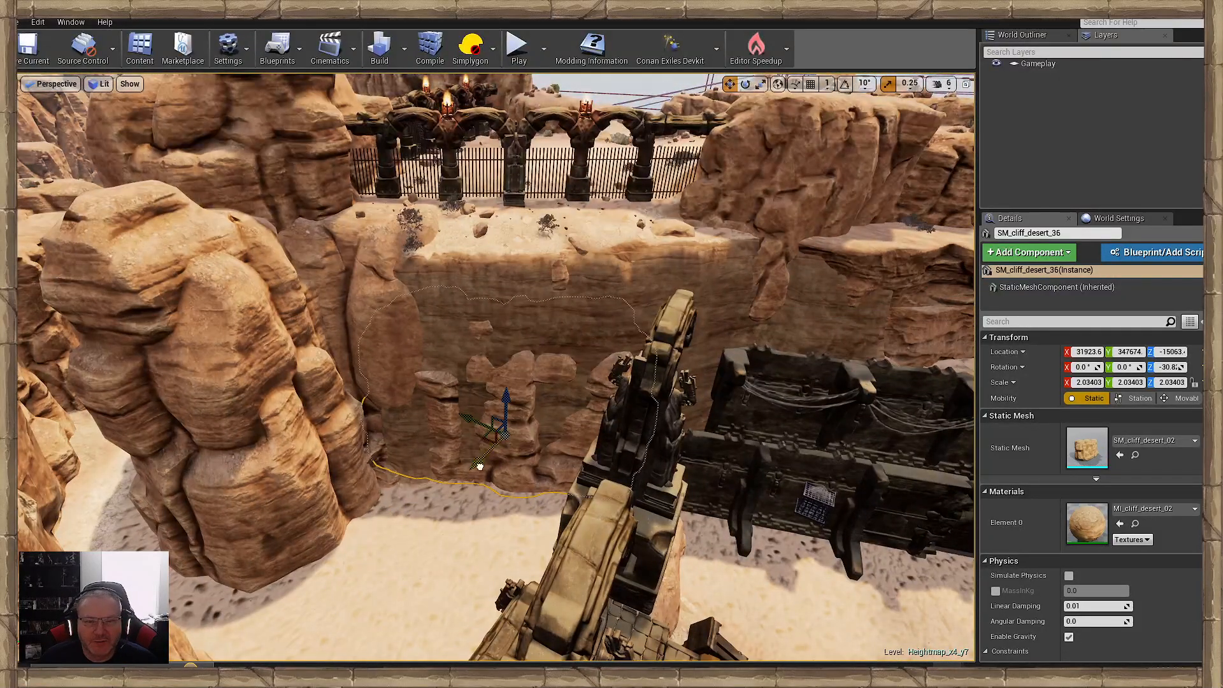
pyautogui.press('w')
pyautogui.moveTo(479, 466)
pyautogui.mouseDown(button='right')
pyautogui.moveTo(562, 445)
pyautogui.moveTo(473, 471)
pyautogui.mouseUp(button='right')
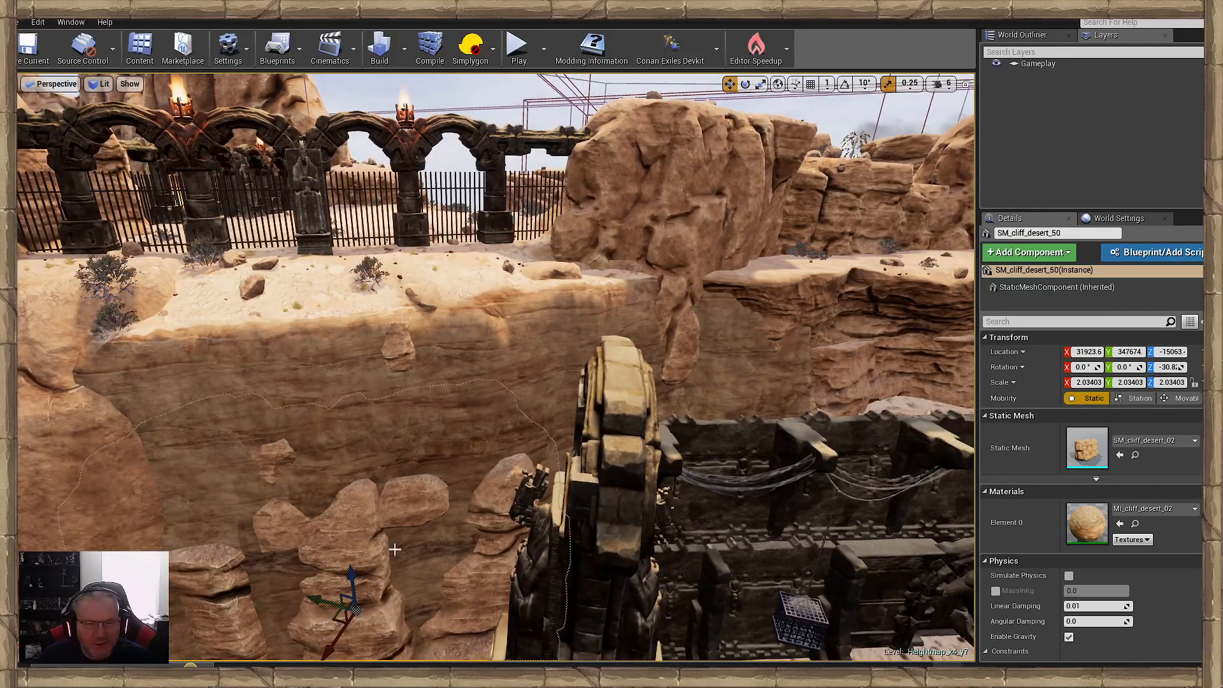
pyautogui.moveTo(351, 575); pyautogui.dragTo(342, 503)
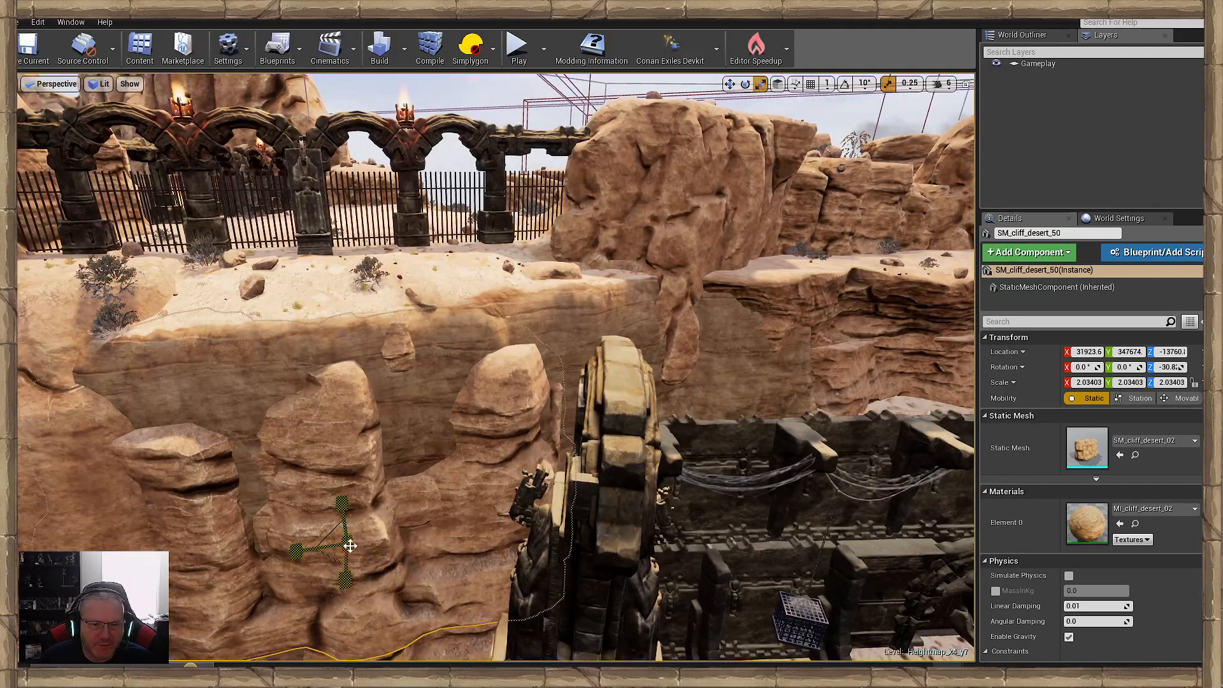
pyautogui.moveTo(351, 546); pyautogui.dragTo(344, 566)
pyautogui.moveTo(347, 523); pyautogui.dragTo(289, 475)
pyautogui.press('e')
pyautogui.press('w')
pyautogui.moveTo(288, 476)
pyautogui.mouseDown(button='right')
pyautogui.moveTo(290, 509)
pyautogui.moveTo(297, 488)
pyautogui.mouseUp(button='right')
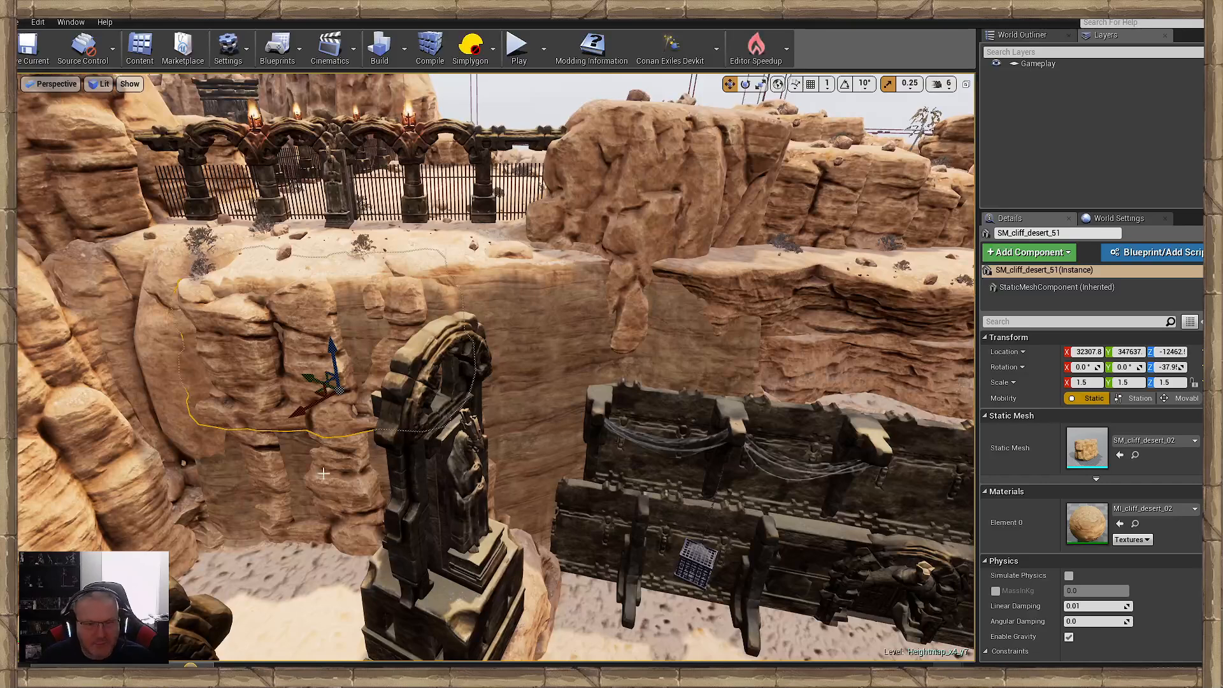
# - Place another copy of the 1.5-scale cliff rock further along towards the dark wall, turned to about -53° and raised near the cliff top
pyautogui.keyDown('alt'); pyautogui.moveTo(311, 383); pyautogui.dragTo(503, 435); pyautogui.keyUp('alt')
pyautogui.press('e')
pyautogui.press('w')
pyautogui.moveTo(531, 354); pyautogui.dragTo(453, 380)
pyautogui.moveTo(468, 382); pyautogui.dragTo(450, 434, button='right')
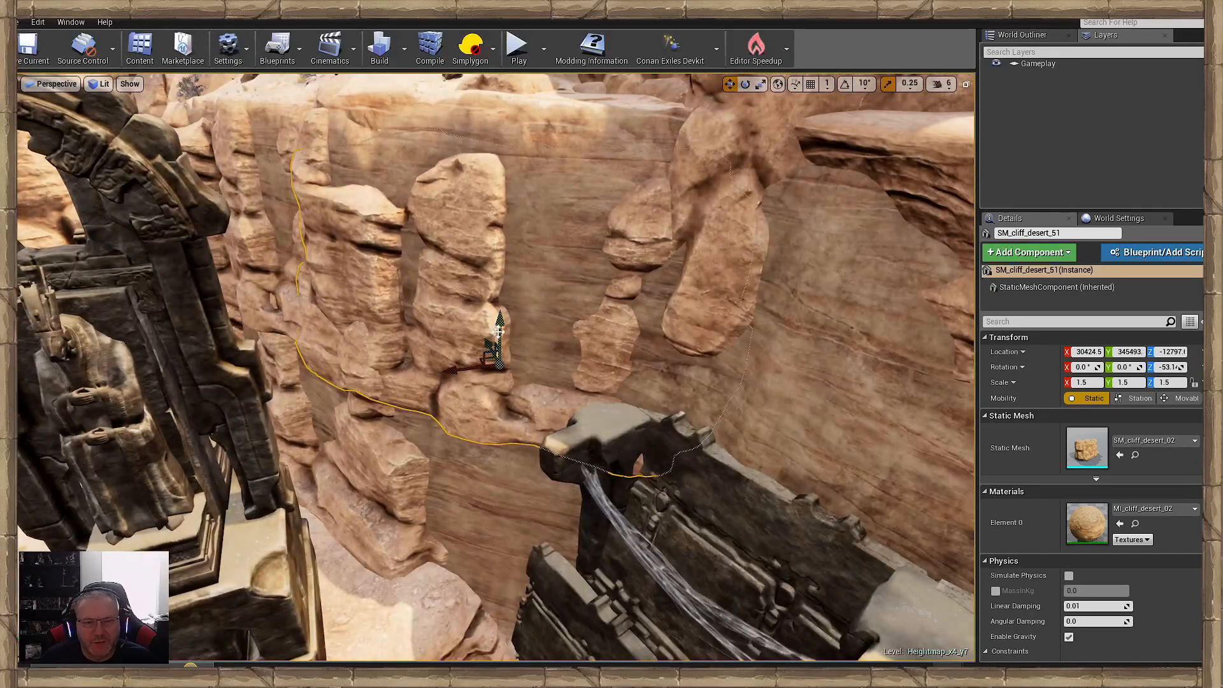
pyautogui.moveTo(502, 328); pyautogui.dragTo(510, 297)
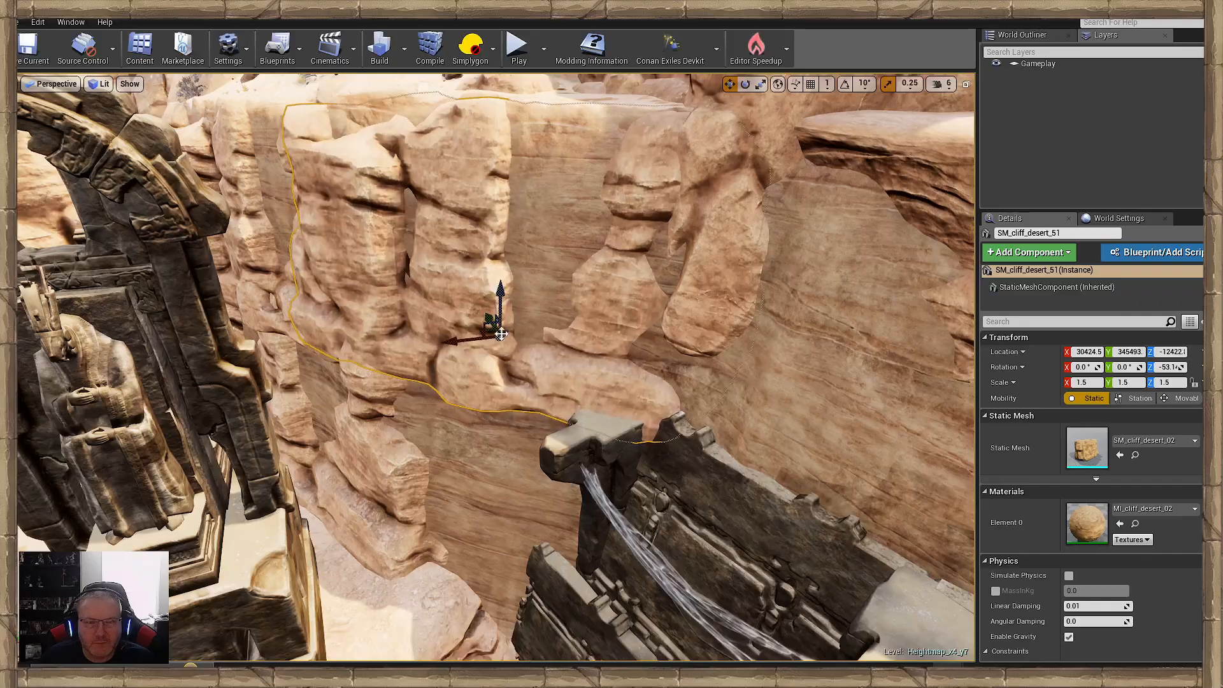
# - Duplicate the 1.5-scale desert cliff beside the dark wall, lower the copy, turn it to about 127° and stretch its vertical scale to 1.75
pyautogui.moveTo(510, 297); pyautogui.dragTo(533, 461, button='right')
pyautogui.hotkey('ctrl', 'w')
pyautogui.press('e')
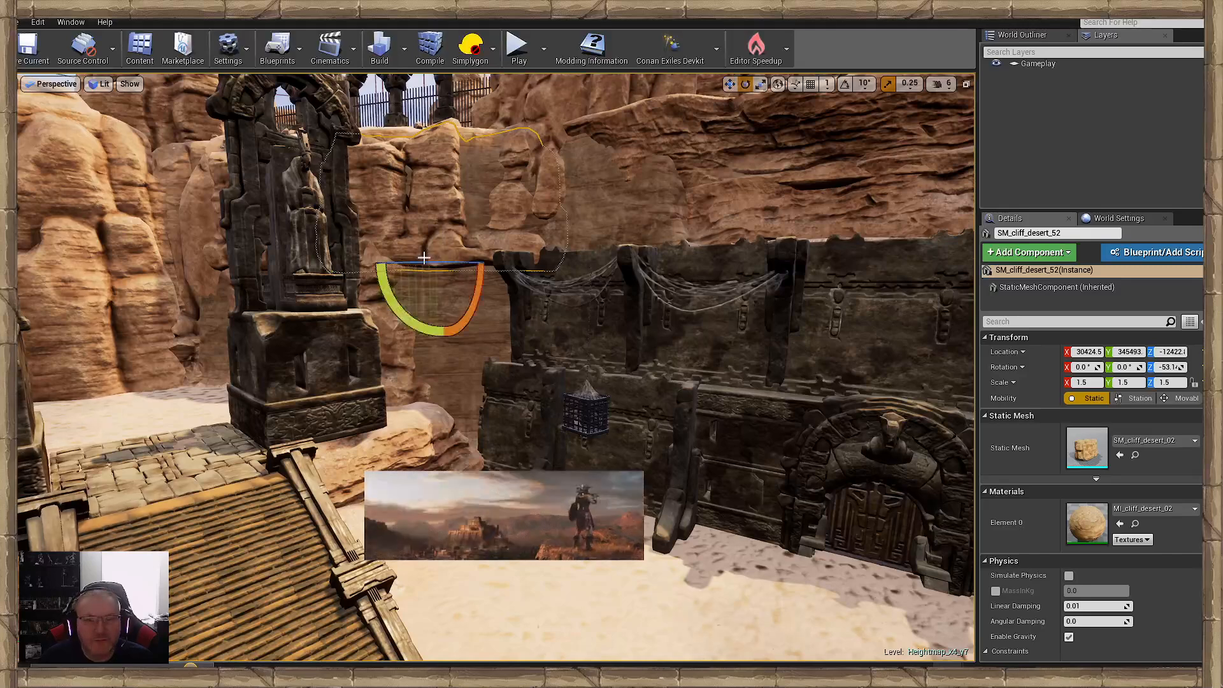
pyautogui.moveTo(450, 262); pyautogui.dragTo(530, 268)
pyautogui.moveTo(456, 238); pyautogui.dragTo(444, 330)
pyautogui.press('r')
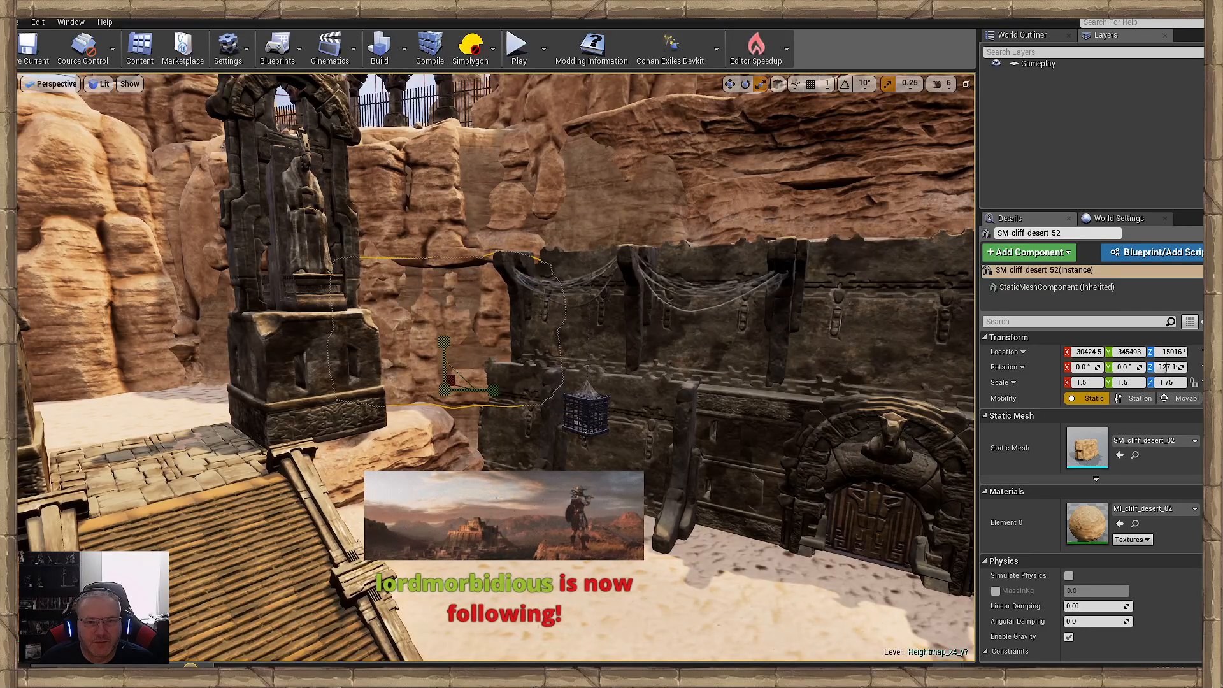
# - Shift the copied cliff slightly sideways and lower it against the bare face beside the hanging cage
pyautogui.press('w')
pyautogui.moveTo(428, 384)
pyautogui.mouseDown(button='right')
pyautogui.moveTo(408, 390)
pyautogui.moveTo(427, 384)
pyautogui.mouseUp(button='right')
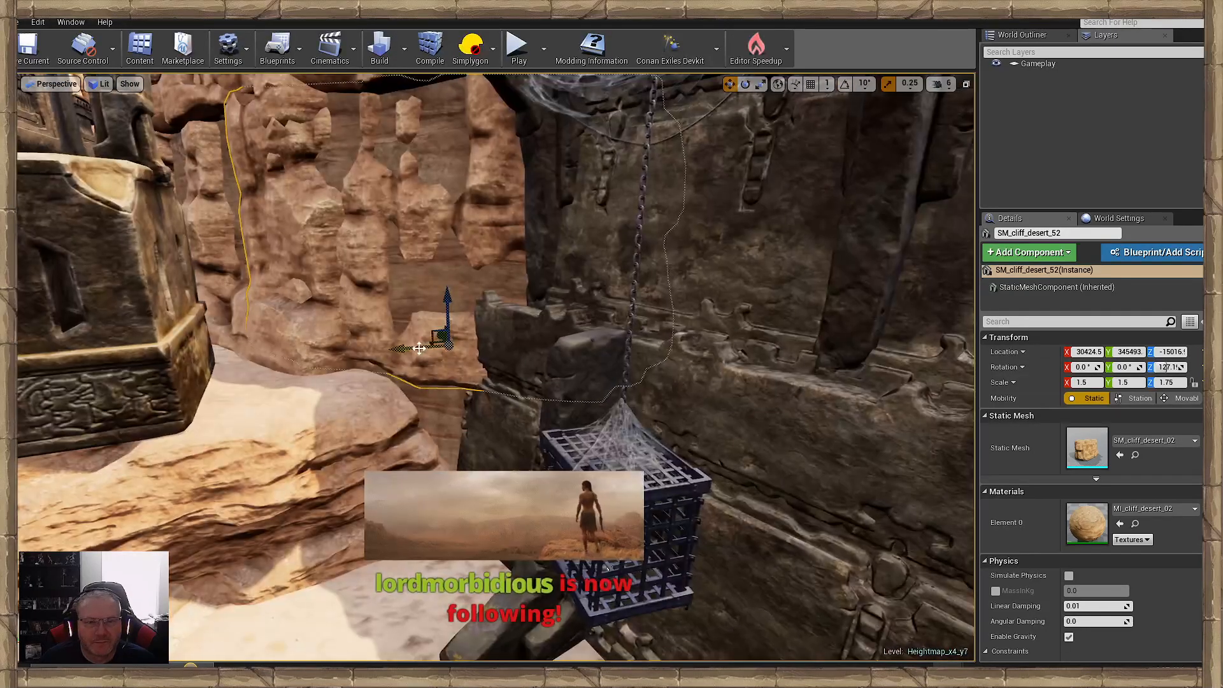
pyautogui.moveTo(423, 344); pyautogui.dragTo(415, 342)
pyautogui.moveTo(444, 300); pyautogui.dragTo(445, 322)
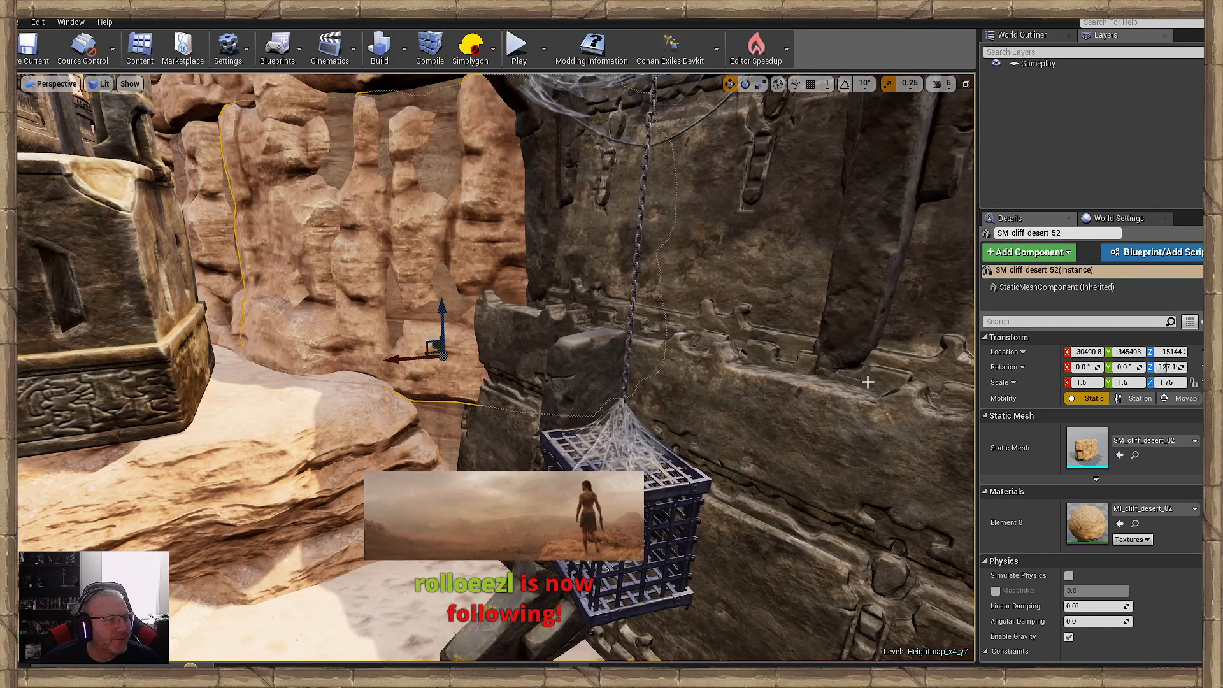
# - Examine the cliffs around the ramps and statue pedestals from the arena floor
pyautogui.moveTo(786, 365); pyautogui.dragTo(618, 379, button='right')
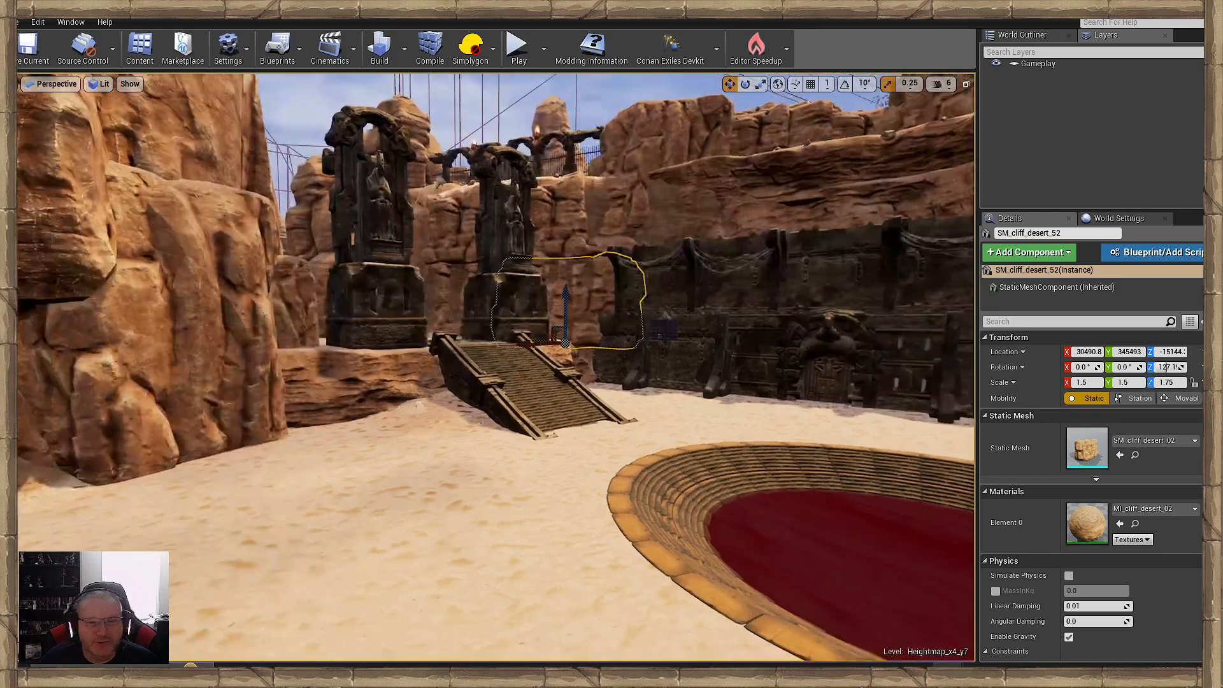
pyautogui.moveTo(498, 406); pyautogui.dragTo(472, 404, button='right')
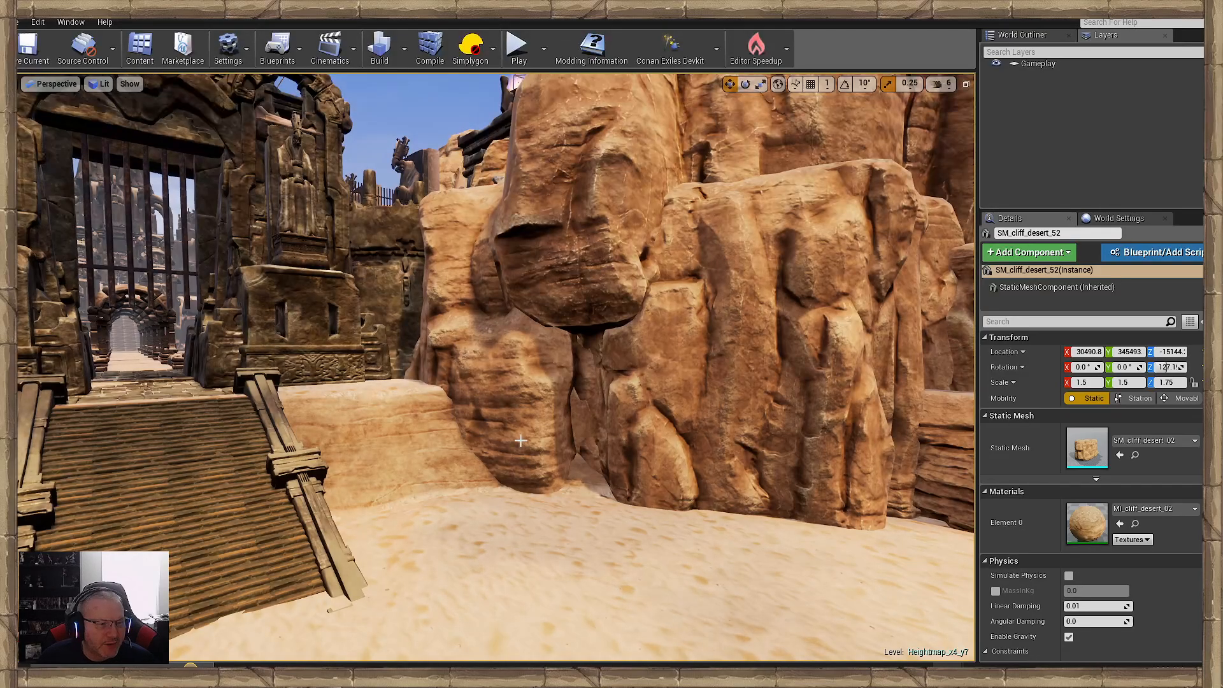
pyautogui.moveTo(521, 440); pyautogui.dragTo(804, 495, button='right')
pyautogui.press('w')
pyautogui.press('d')
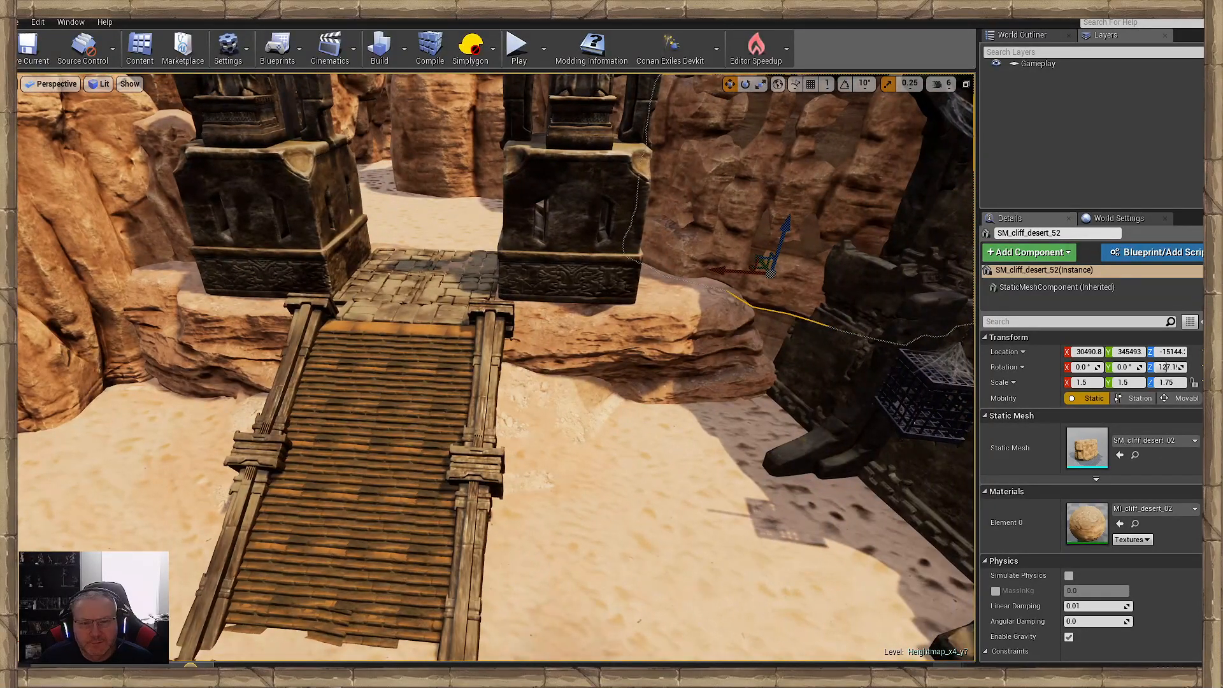
pyautogui.press('a')
pyautogui.moveTo(804, 496); pyautogui.dragTo(675, 460, button='right')
pyautogui.press('w')
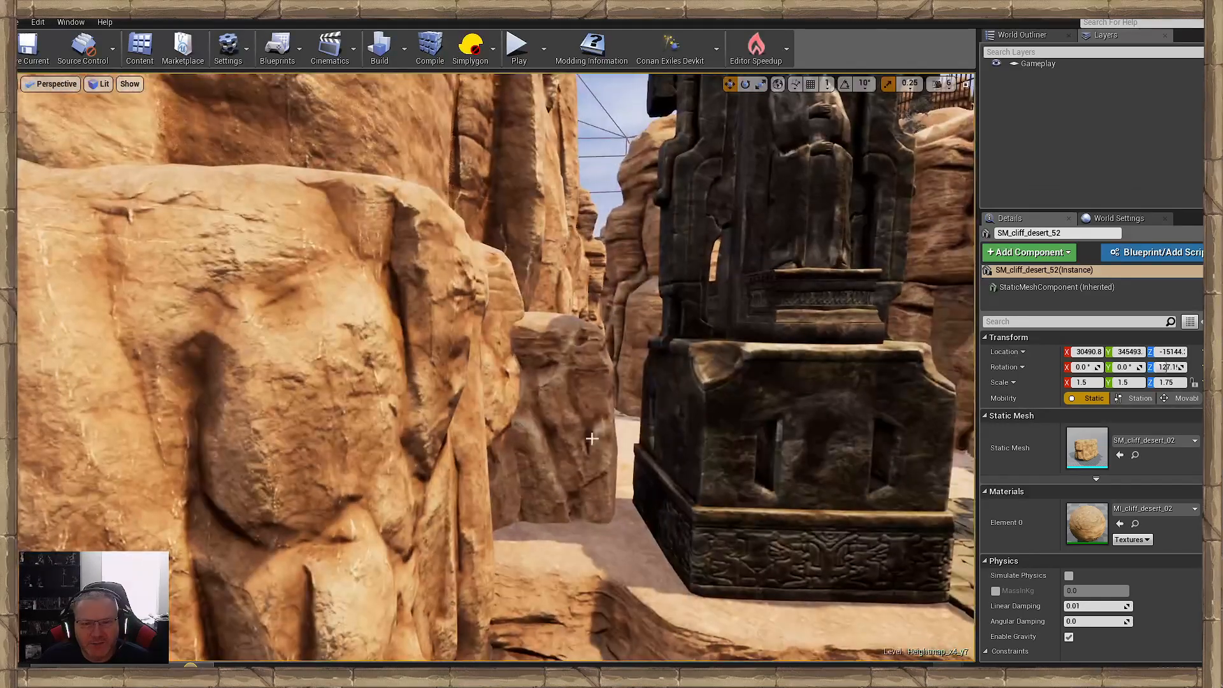
# - Raise the 2.25-scale sharp cliff rock behind the statue pedestal and shift it into the gap beside the large rock mass
pyautogui.click(562, 420)
pyautogui.press('s')
pyautogui.moveTo(562, 420); pyautogui.dragTo(357, 451, button='right')
pyautogui.press('d')
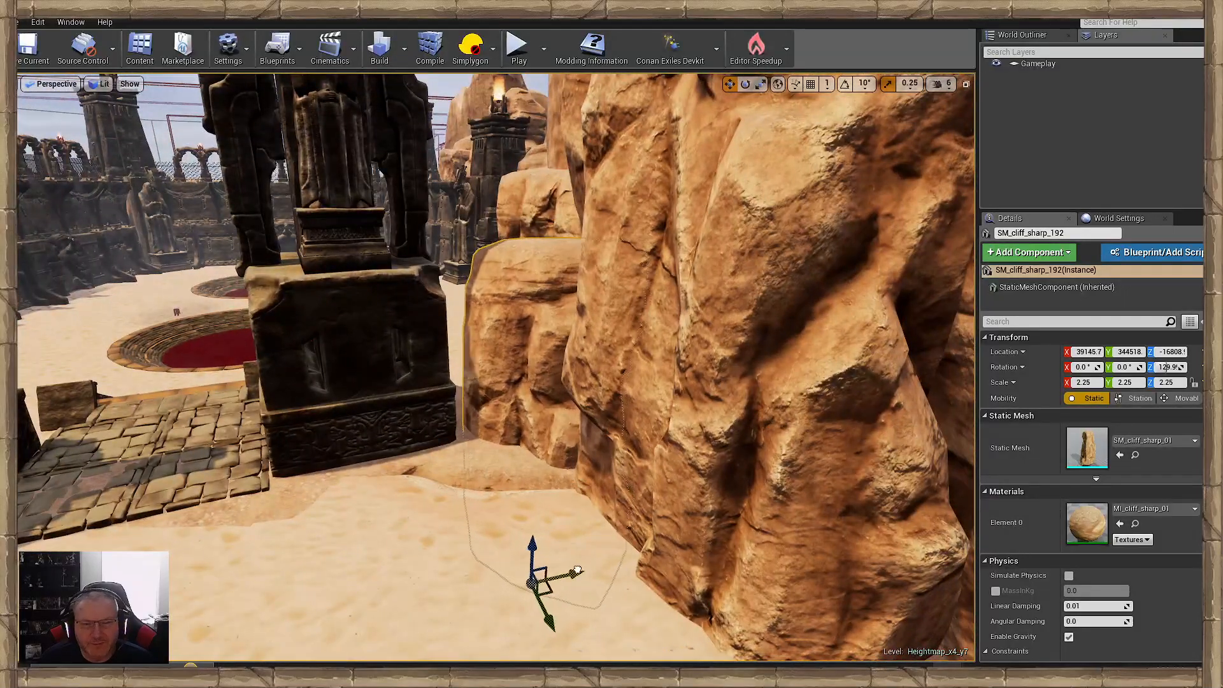
pyautogui.moveTo(563, 568); pyautogui.dragTo(457, 442)
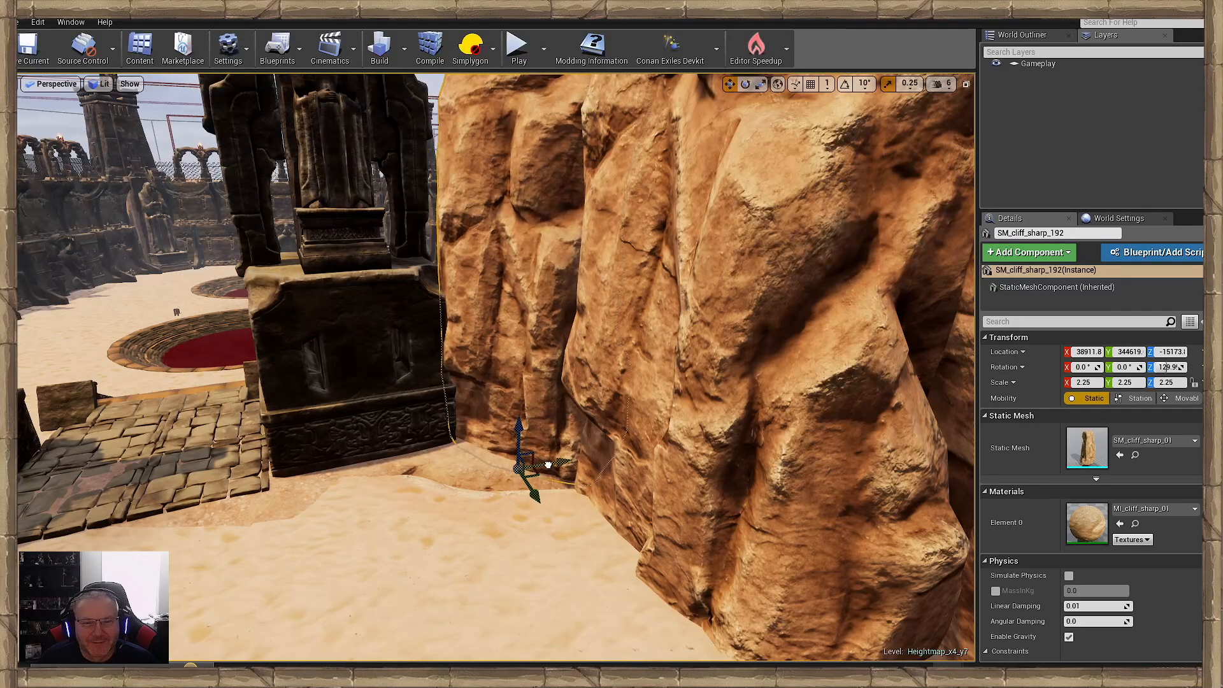
pyautogui.moveTo(548, 465); pyautogui.dragTo(546, 466)
# - Inspect the sharp cliff rocks beside the two statues from above the wooden ramp
pyautogui.click(477, 500)
pyautogui.moveTo(476, 500); pyautogui.dragTo(461, 365, button='right')
pyautogui.click(461, 365)
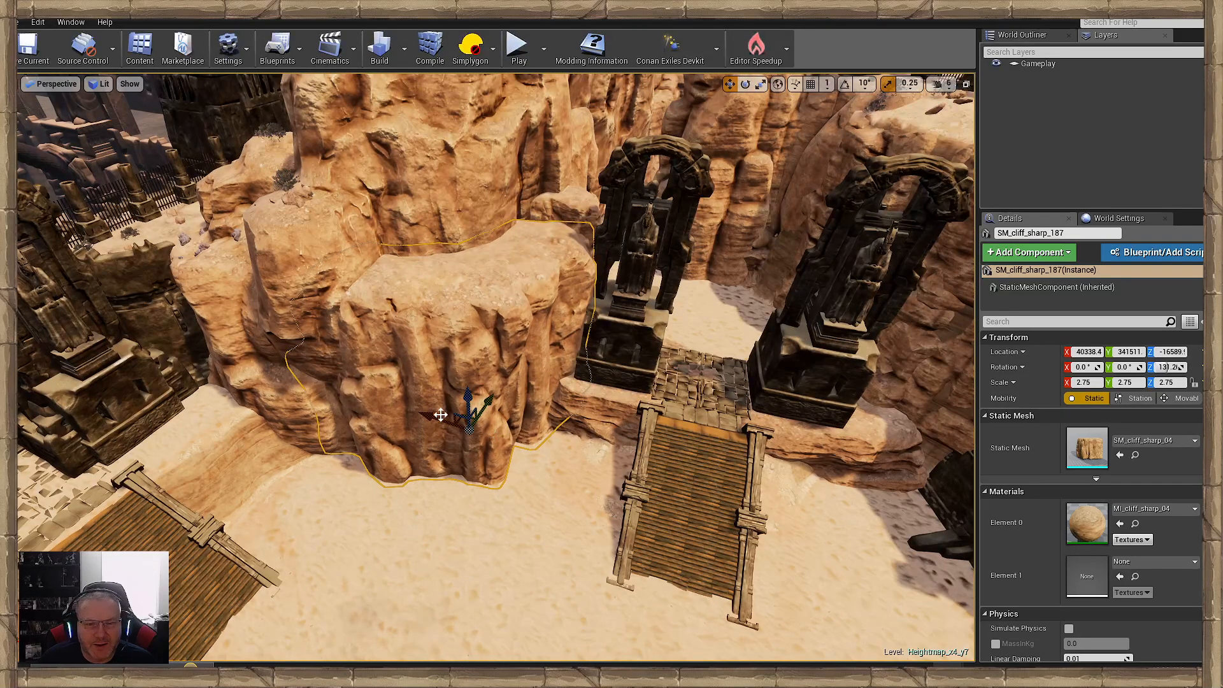
pyautogui.click(414, 524)
pyautogui.moveTo(414, 523); pyautogui.dragTo(366, 364, button='right')
pyautogui.click(322, 273)
pyautogui.moveTo(321, 274)
pyautogui.mouseDown(button='right')
pyautogui.moveTo(280, 283)
pyautogui.moveTo(322, 274)
pyautogui.mouseUp(button='right')
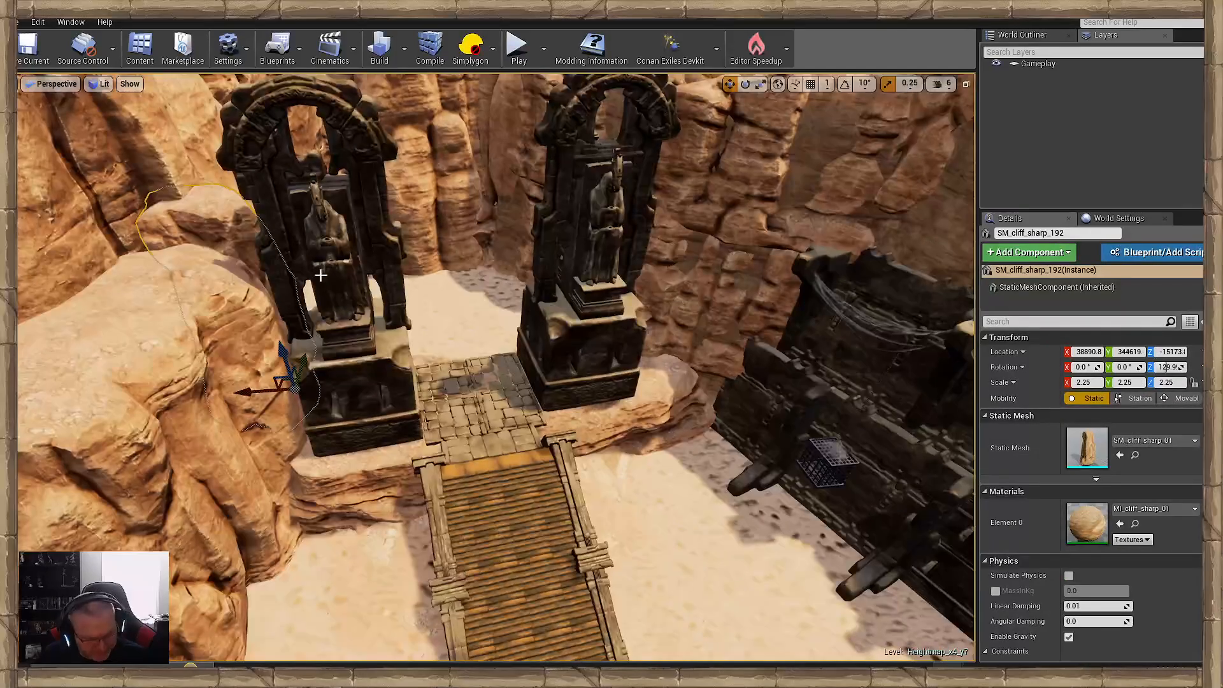
# - Copy the 2.25-scale sharp cliff rock to the other statue, rotate the copy and fit it between the pedestal and the cliff wall
pyautogui.moveTo(267, 392); pyautogui.dragTo(503, 392)
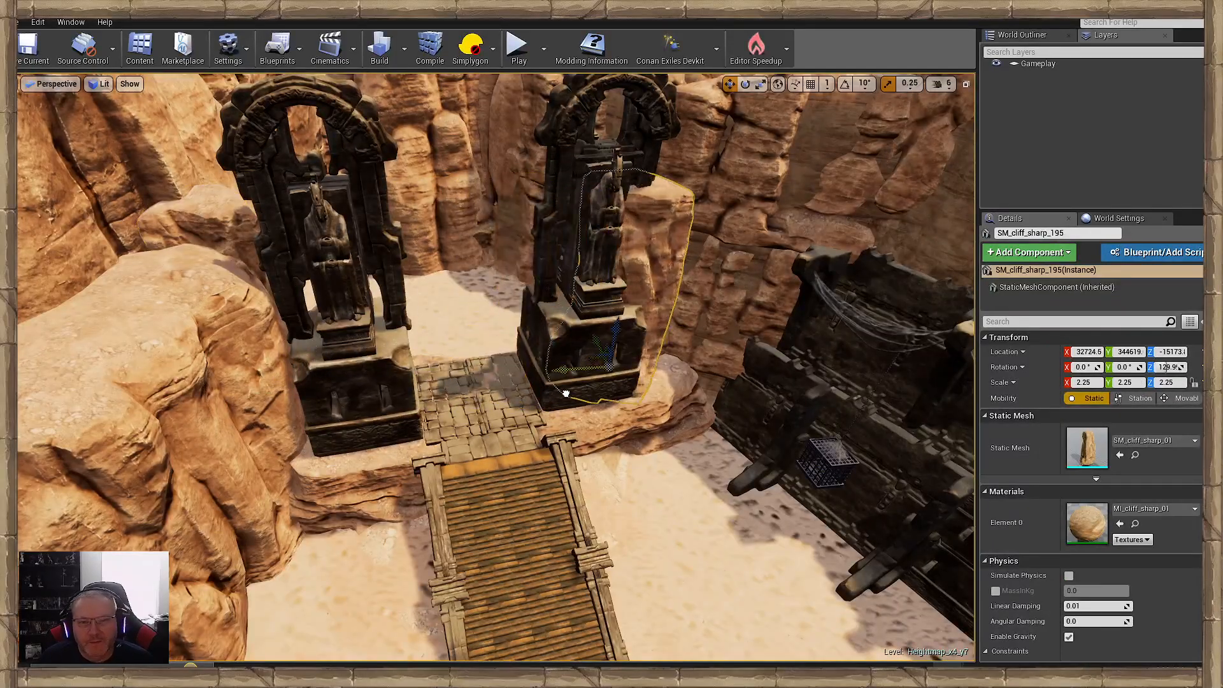
pyautogui.moveTo(582, 396); pyautogui.dragTo(546, 414, button='right')
pyautogui.moveTo(508, 442); pyautogui.dragTo(447, 464)
pyautogui.moveTo(515, 521); pyautogui.dragTo(558, 486)
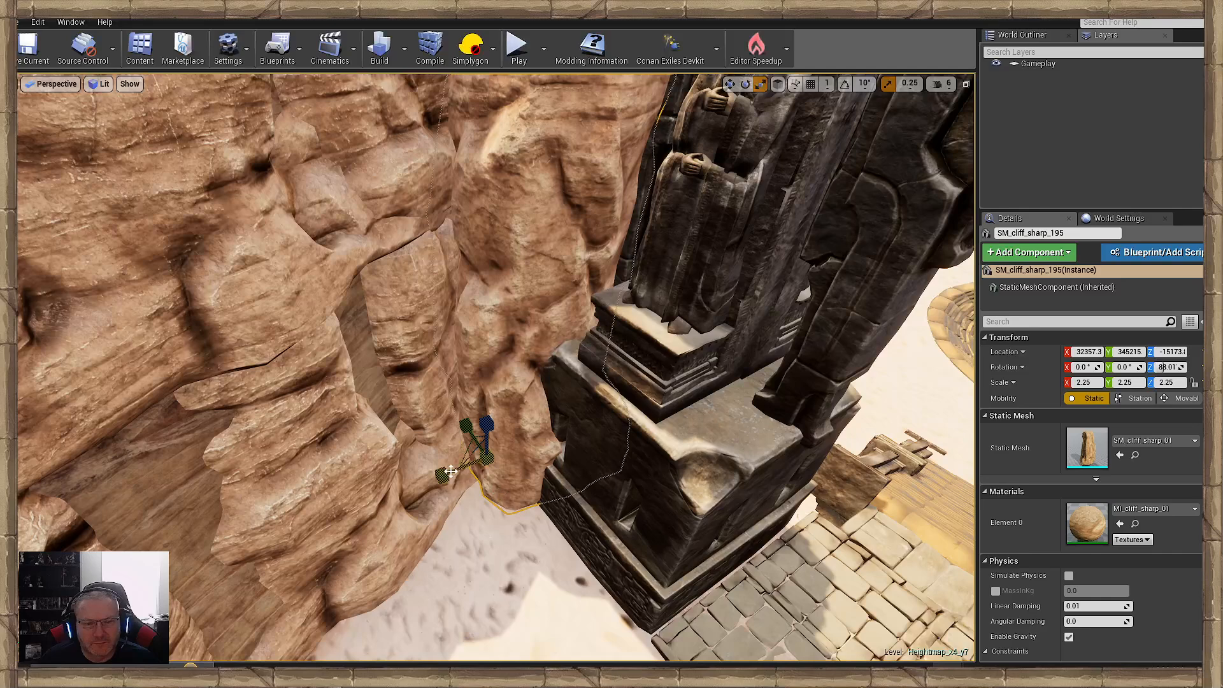
pyautogui.moveTo(456, 472); pyautogui.dragTo(390, 492)
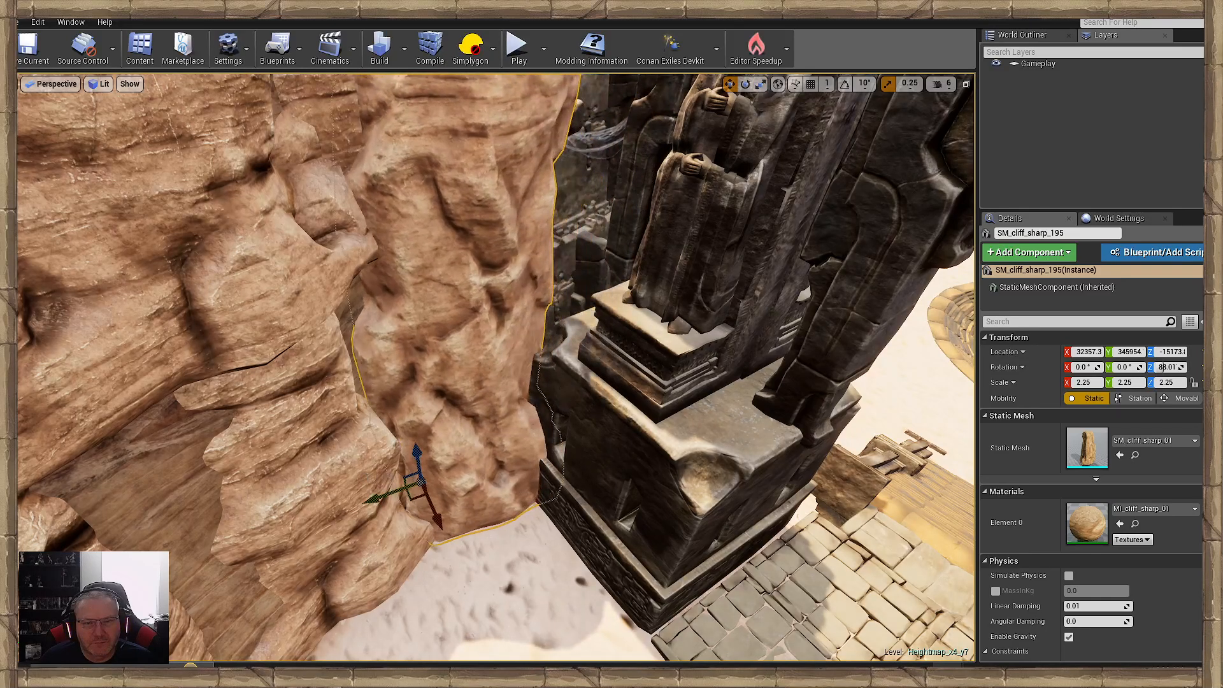
pyautogui.moveTo(446, 528); pyautogui.dragTo(414, 504)
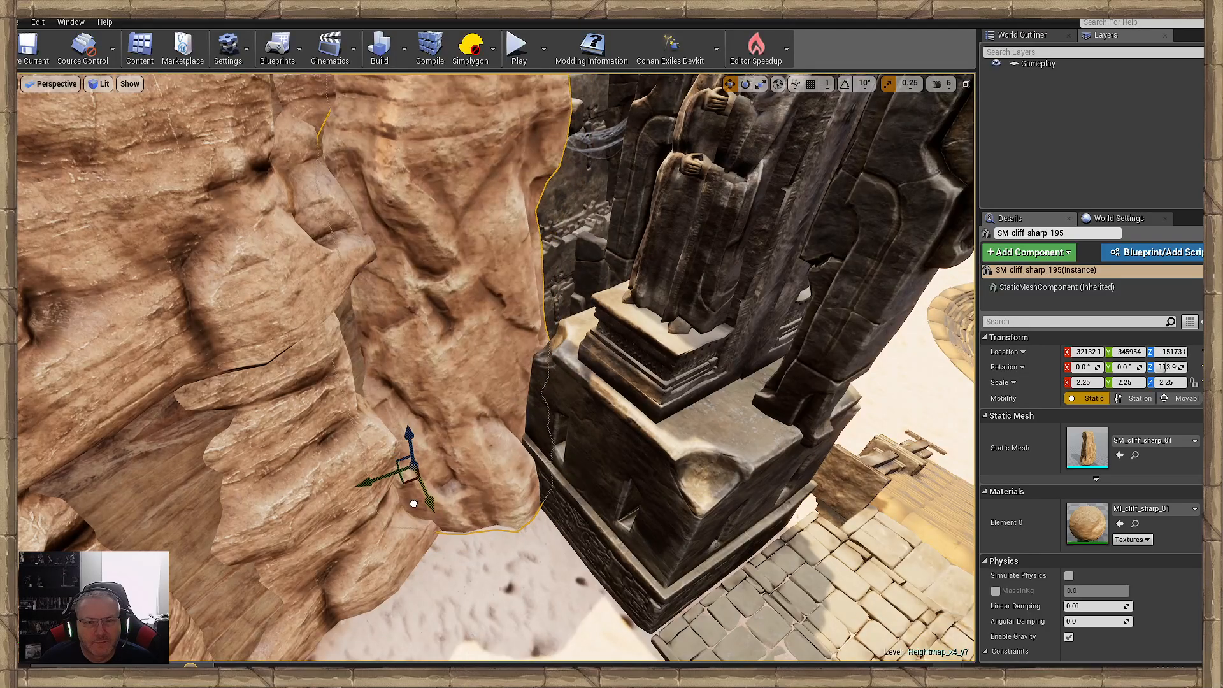
# - Select the PP_DungeonEntHall2 post-process volume above the canyon and raise it to a Z location of 3475.29
pyautogui.click(479, 567)
pyautogui.moveTo(479, 566); pyautogui.dragTo(500, 476, button='right')
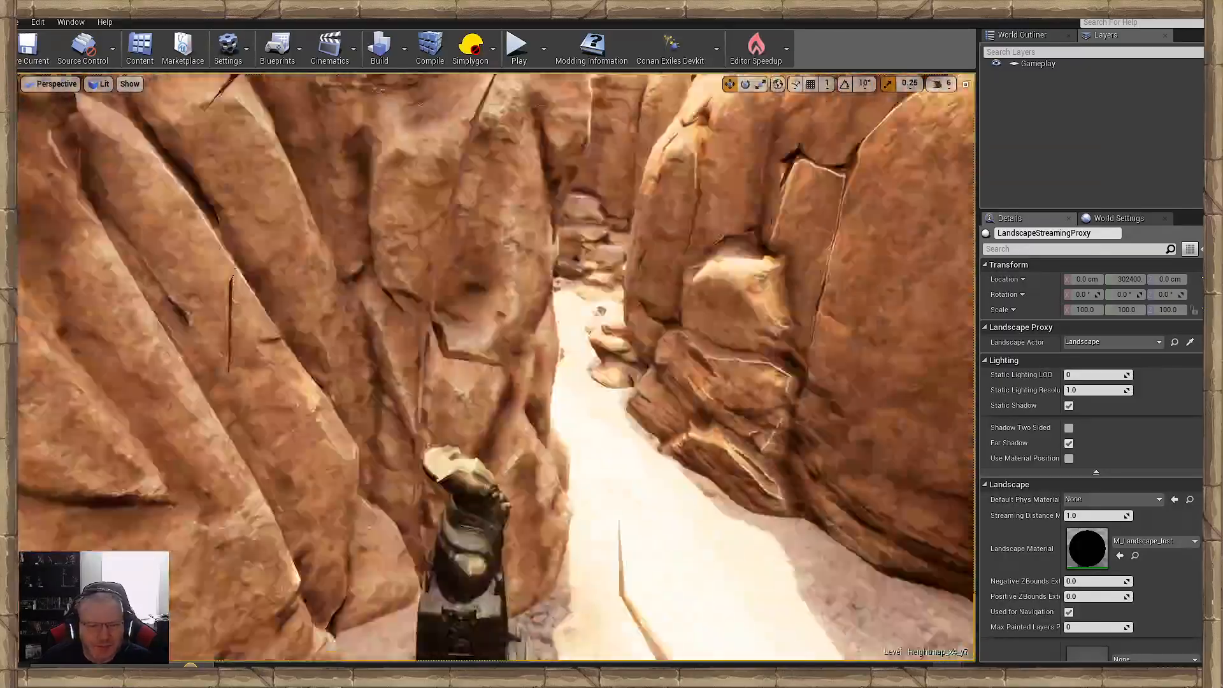
pyautogui.moveTo(501, 476); pyautogui.dragTo(525, 592, button='right')
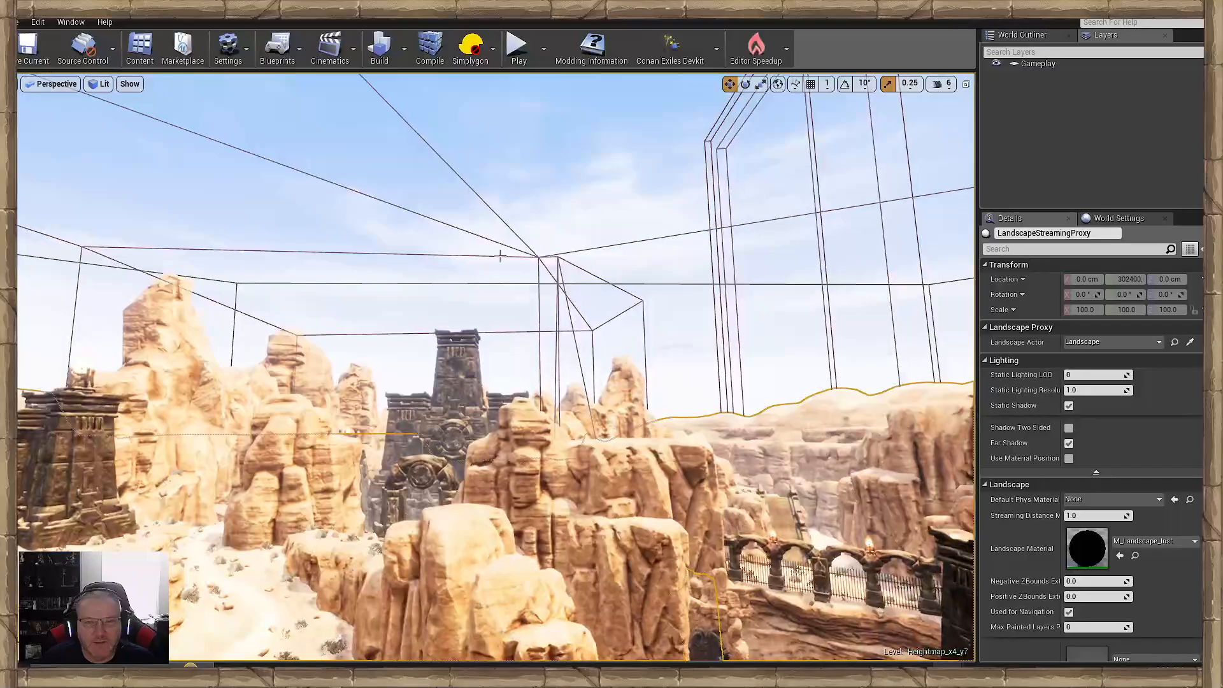
pyautogui.click(598, 323)
pyautogui.moveTo(598, 323); pyautogui.dragTo(542, 334, button='right')
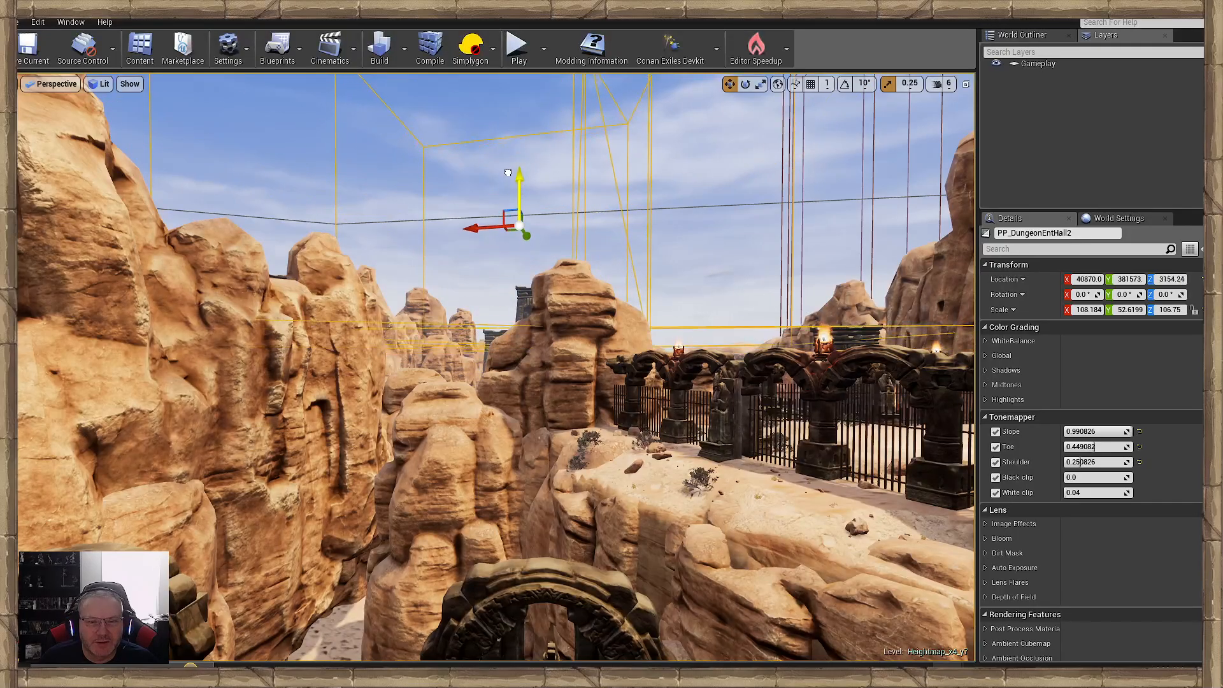
pyautogui.moveTo(494, 323); pyautogui.dragTo(513, 414, button='right')
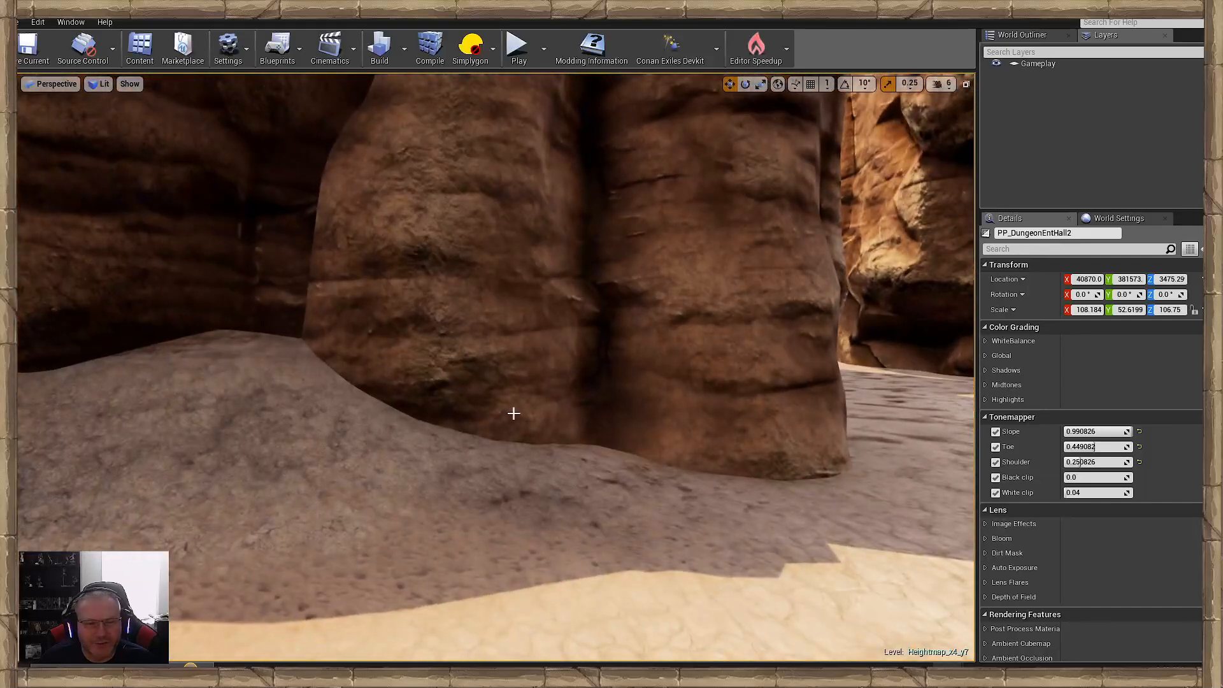
# - Open the landscape sculpting mode and choose the Sculpt tool for the heightmap
pyautogui.click(70, 22)
pyautogui.click(89, 115)
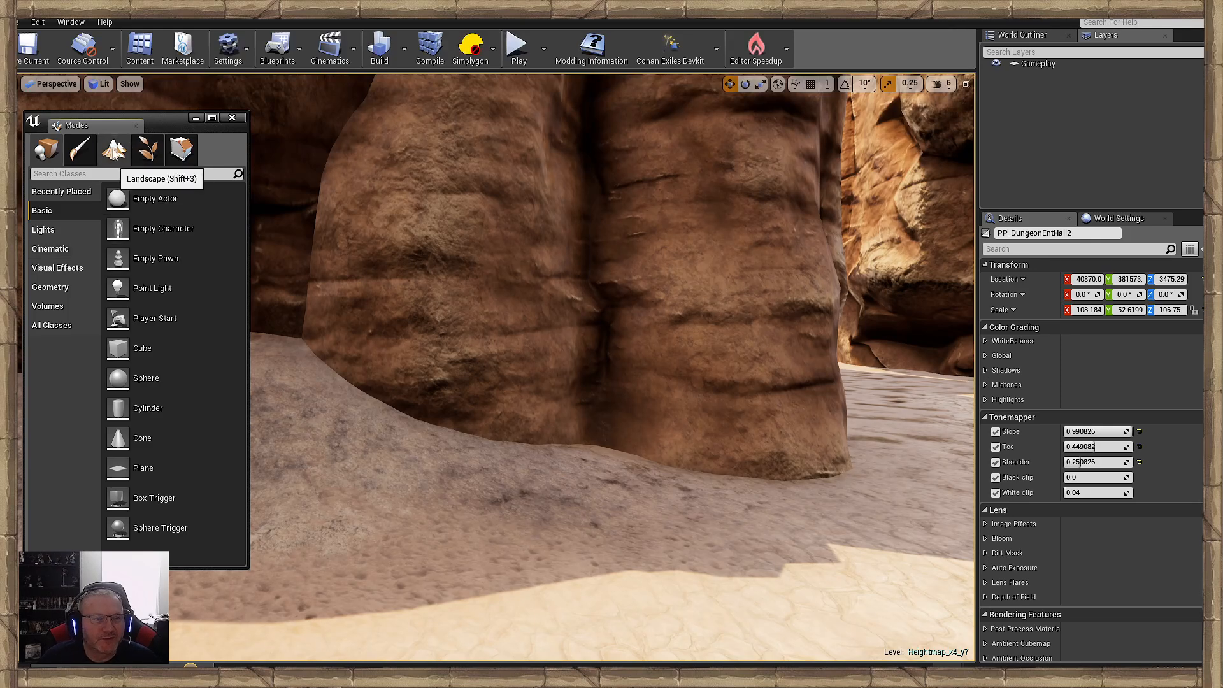
pyautogui.click(114, 150)
pyautogui.click(55, 247)
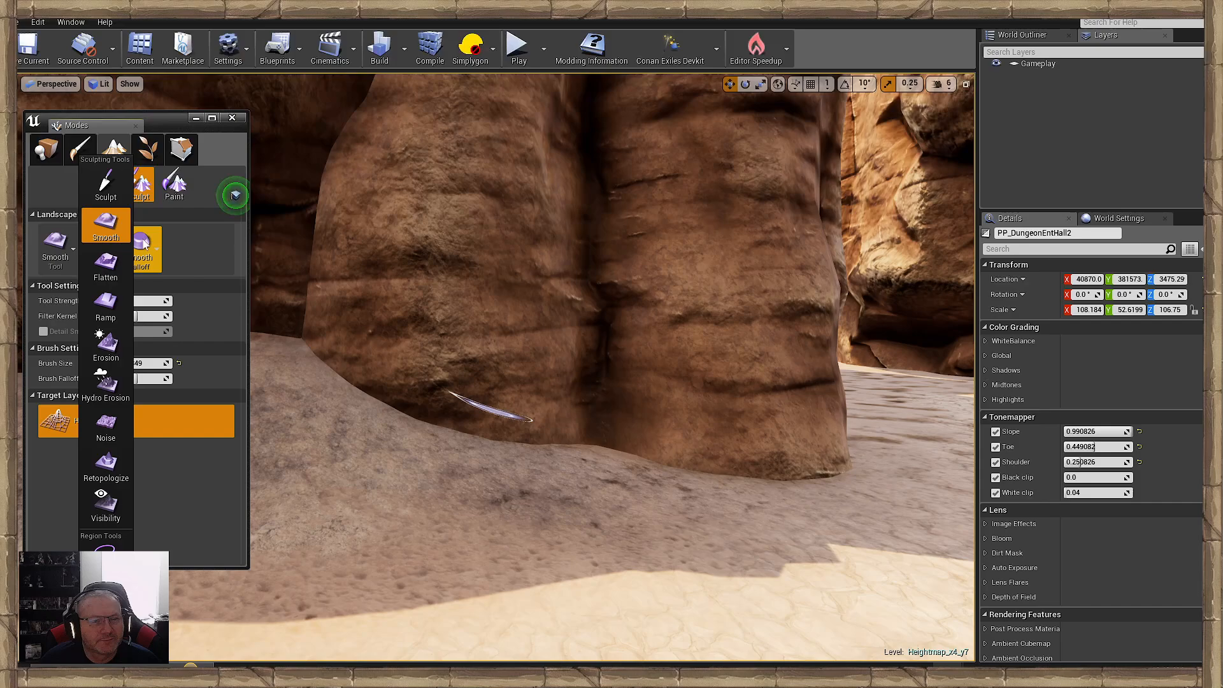
pyautogui.click(112, 196)
# - Enlarge the sculpt brush size to about 368 at the foot of the canyon rock pillars
pyautogui.moveTo(572, 519)
pyautogui.mouseDown(button='right')
pyautogui.moveTo(571, 491)
pyautogui.moveTo(567, 560)
pyautogui.mouseUp(button='right')
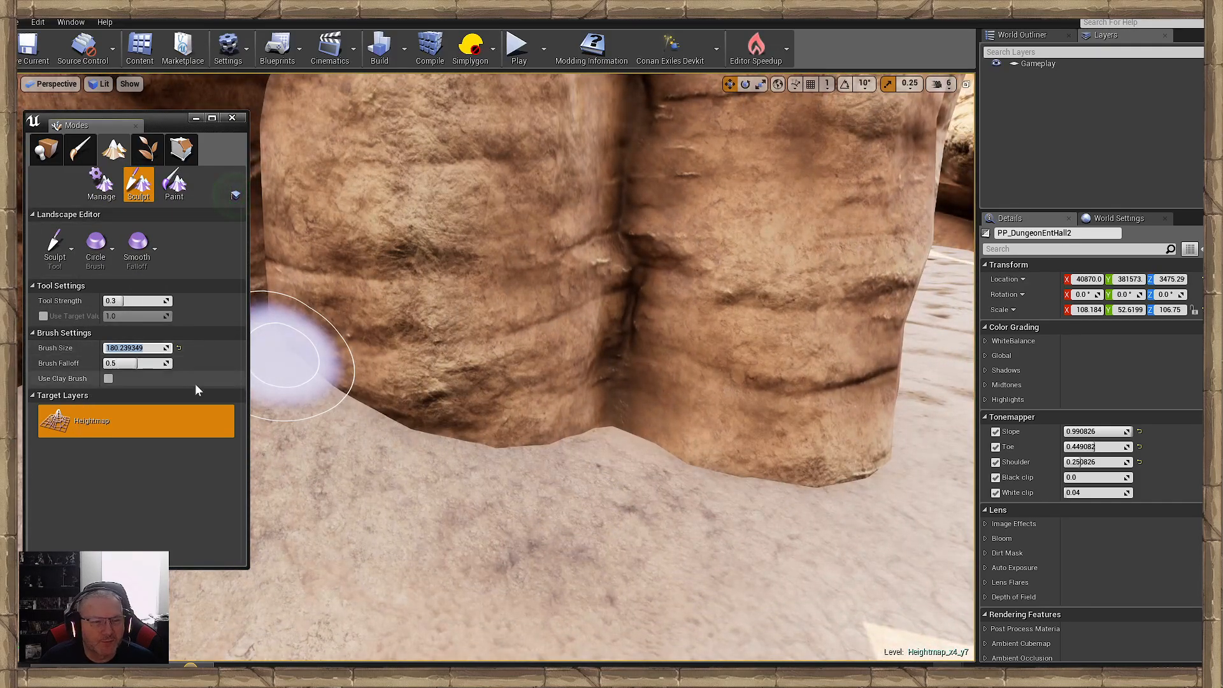
pyautogui.click(179, 470)
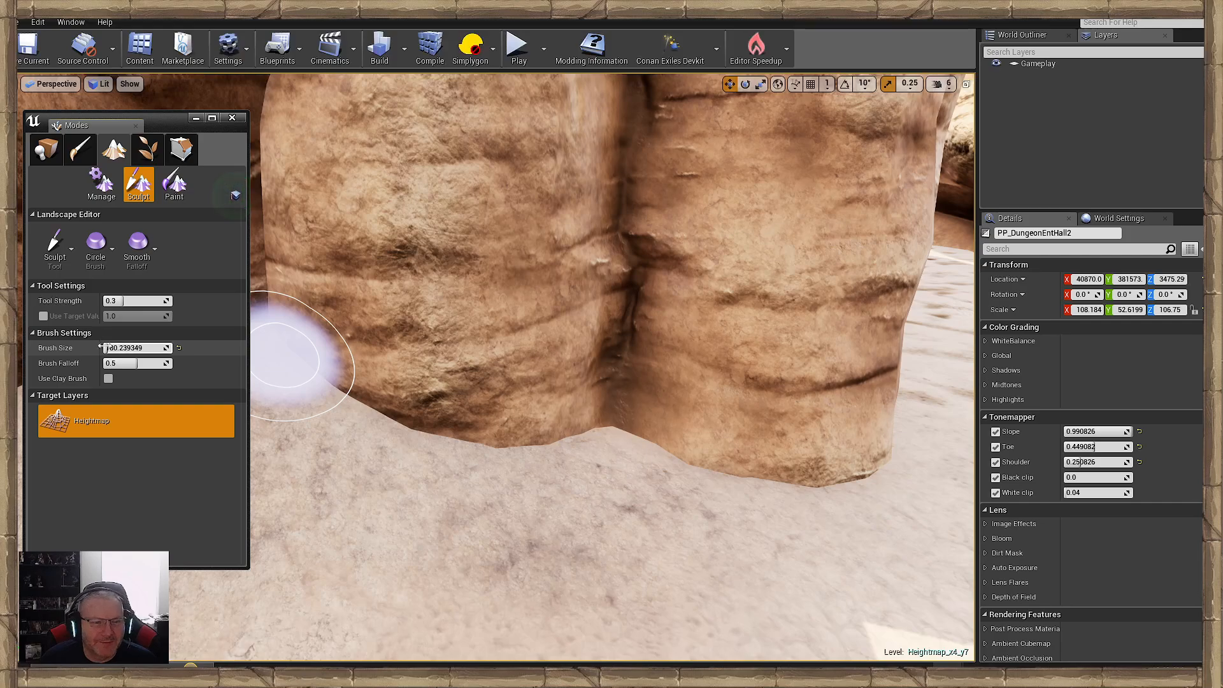
pyautogui.moveTo(102, 348); pyautogui.dragTo(107, 347)
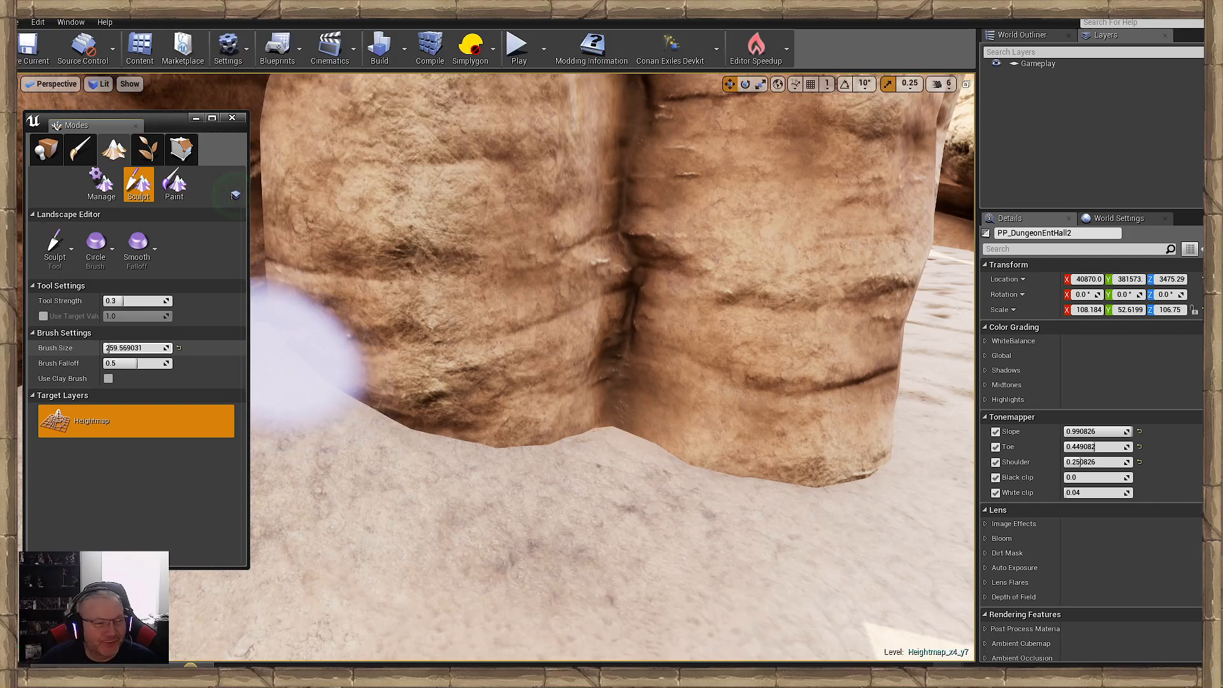
pyautogui.moveTo(631, 560); pyautogui.dragTo(592, 442, button='right')
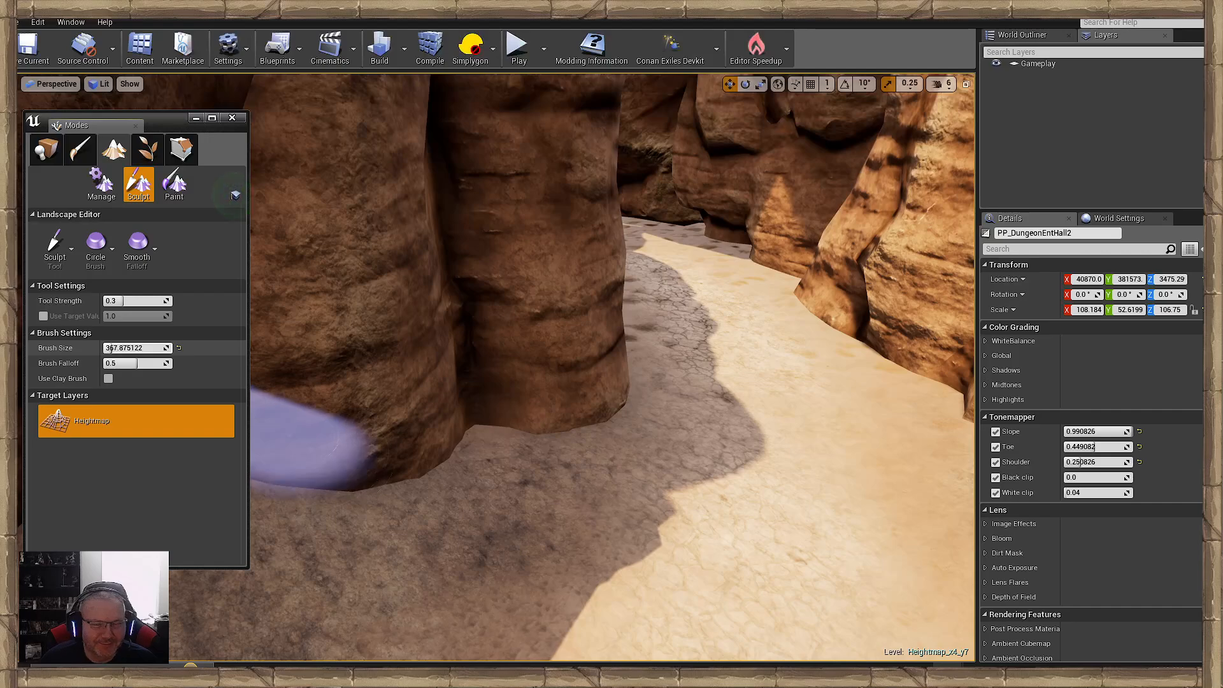
# - Sculpt the ground up along the foot of the canyon rock pillars, using a brush size of about 341
pyautogui.moveTo(385, 462)
pyautogui.mouseDown(button='right')
pyautogui.moveTo(799, 401)
pyautogui.moveTo(844, 443)
pyautogui.moveTo(873, 446)
pyautogui.mouseUp(button='right')
pyautogui.moveTo(597, 374)
pyautogui.mouseDown()
pyautogui.moveTo(395, 350)
pyautogui.moveTo(439, 356)
pyautogui.mouseUp()
pyautogui.moveTo(440, 357)
pyautogui.mouseDown(button='right')
pyautogui.moveTo(560, 350)
pyautogui.moveTo(611, 332)
pyautogui.mouseUp(button='right')
pyautogui.moveTo(602, 320); pyautogui.dragTo(463, 314)
pyautogui.moveTo(463, 314); pyautogui.dragTo(620, 338, button='right')
pyautogui.moveTo(422, 399); pyautogui.dragTo(479, 362, button='right')
pyautogui.moveTo(727, 360)
pyautogui.mouseDown()
pyautogui.moveTo(576, 330)
pyautogui.moveTo(561, 359)
pyautogui.moveTo(403, 429)
pyautogui.mouseUp()
pyautogui.moveTo(402, 429); pyautogui.dragTo(503, 407, button='right')
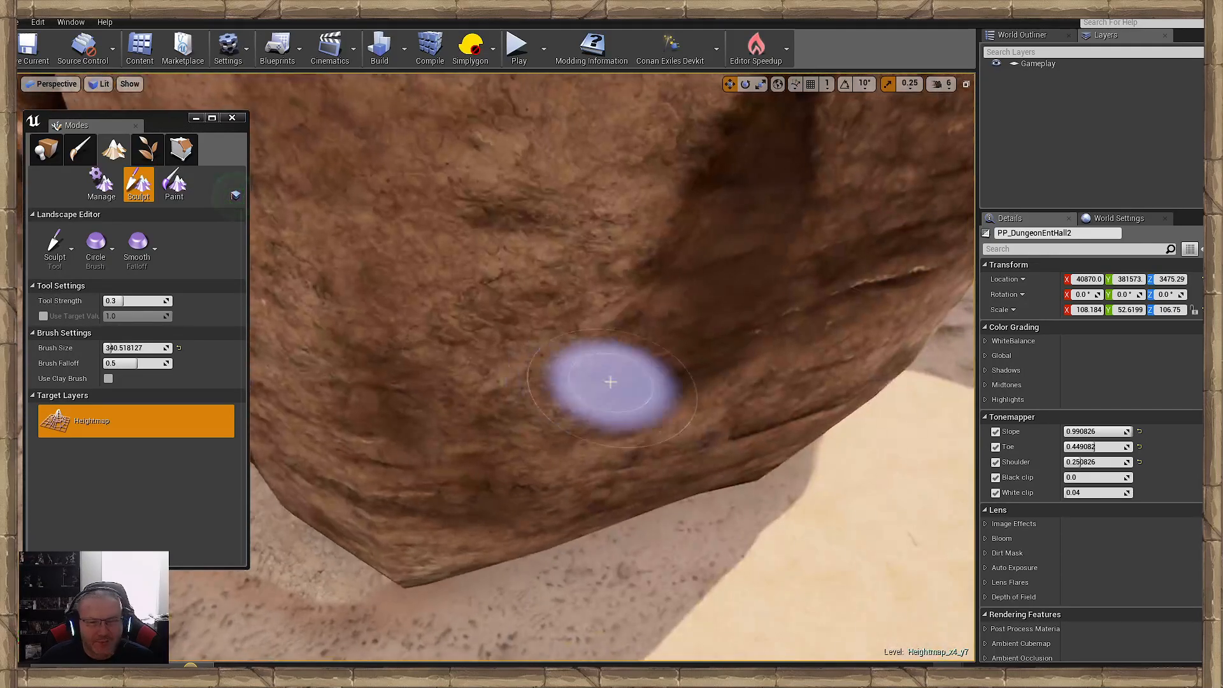
# - Raise the sand around the base of the wide layered rock to close the gap beneath its lower edge
pyautogui.moveTo(484, 525); pyautogui.dragTo(541, 373, button='right')
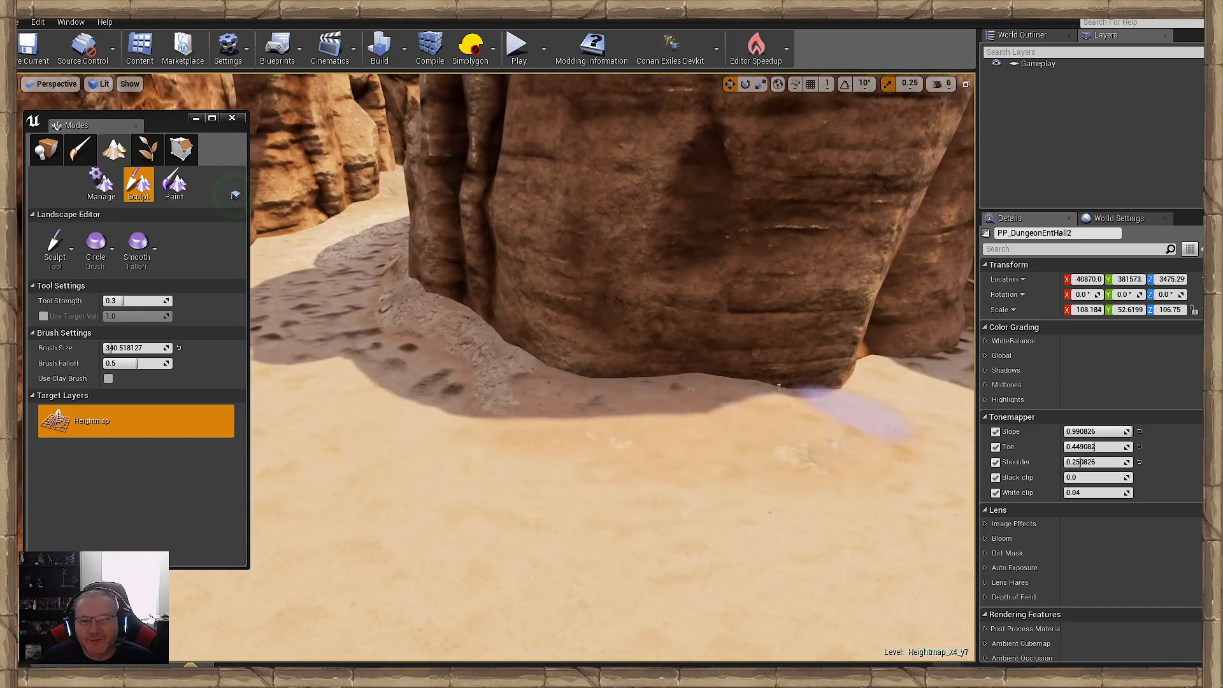
pyautogui.moveTo(778, 385)
pyautogui.mouseDown()
pyautogui.moveTo(491, 382)
pyautogui.moveTo(428, 351)
pyautogui.mouseUp()
pyautogui.moveTo(538, 375); pyautogui.dragTo(567, 404, button='right')
pyautogui.moveTo(631, 437)
pyautogui.mouseDown()
pyautogui.moveTo(511, 437)
pyautogui.moveTo(379, 462)
pyautogui.mouseUp()
pyautogui.moveTo(379, 462); pyautogui.dragTo(590, 353, button='right')
pyautogui.moveTo(589, 353)
pyautogui.mouseDown()
pyautogui.moveTo(358, 370)
pyautogui.moveTo(361, 463)
pyautogui.mouseUp()
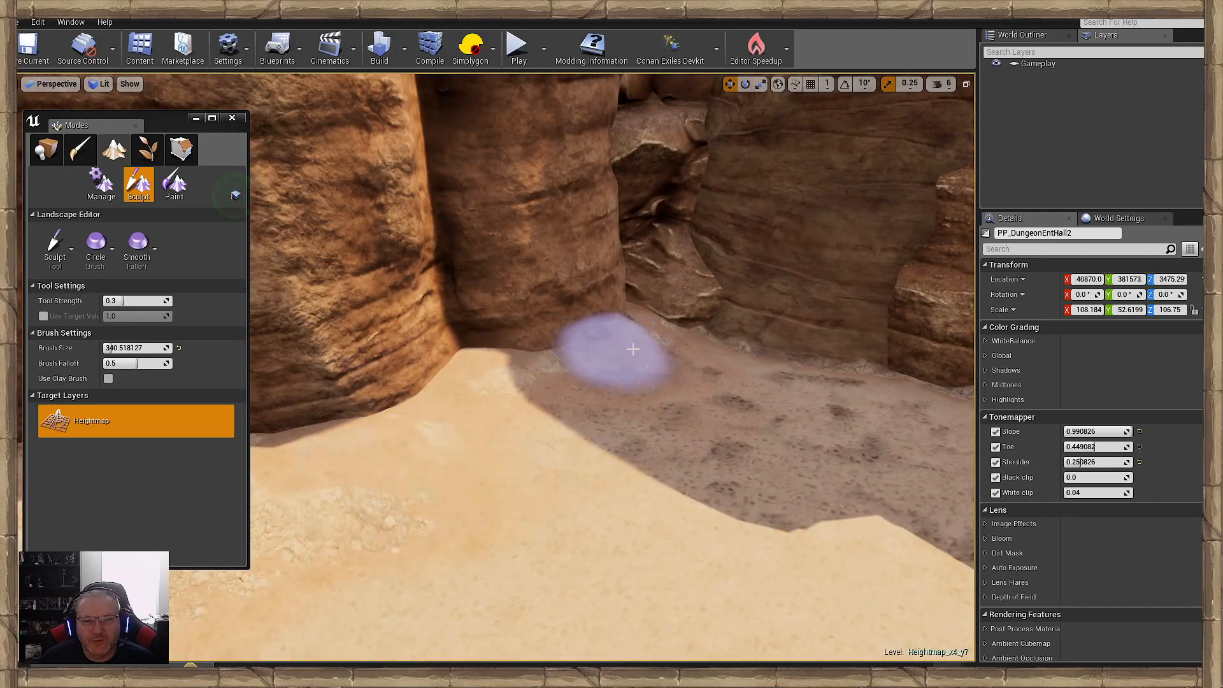
# - Build up the shaded ground in the corner between the cliff pillars and the dark carved wall
pyautogui.moveTo(649, 363)
pyautogui.mouseDown(button='right')
pyautogui.moveTo(764, 318)
pyautogui.moveTo(778, 423)
pyautogui.moveTo(716, 363)
pyautogui.mouseUp(button='right')
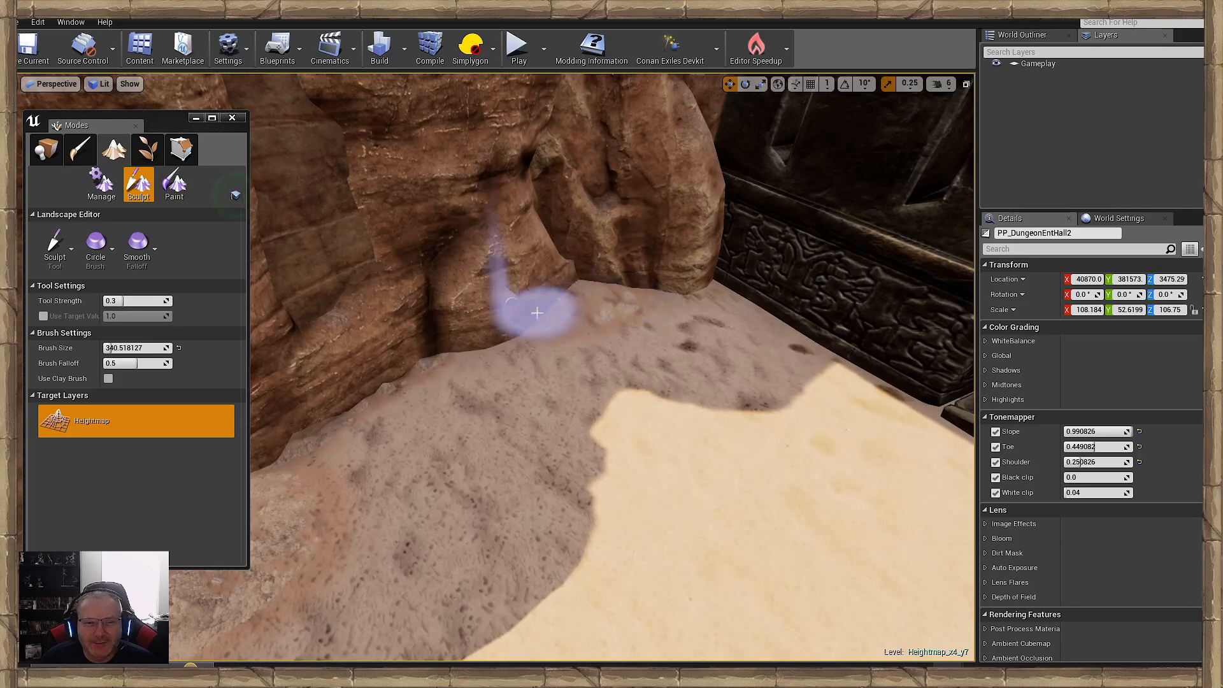
pyautogui.moveTo(537, 312)
pyautogui.mouseDown()
pyautogui.moveTo(429, 358)
pyautogui.moveTo(395, 390)
pyautogui.moveTo(626, 286)
pyautogui.mouseUp()
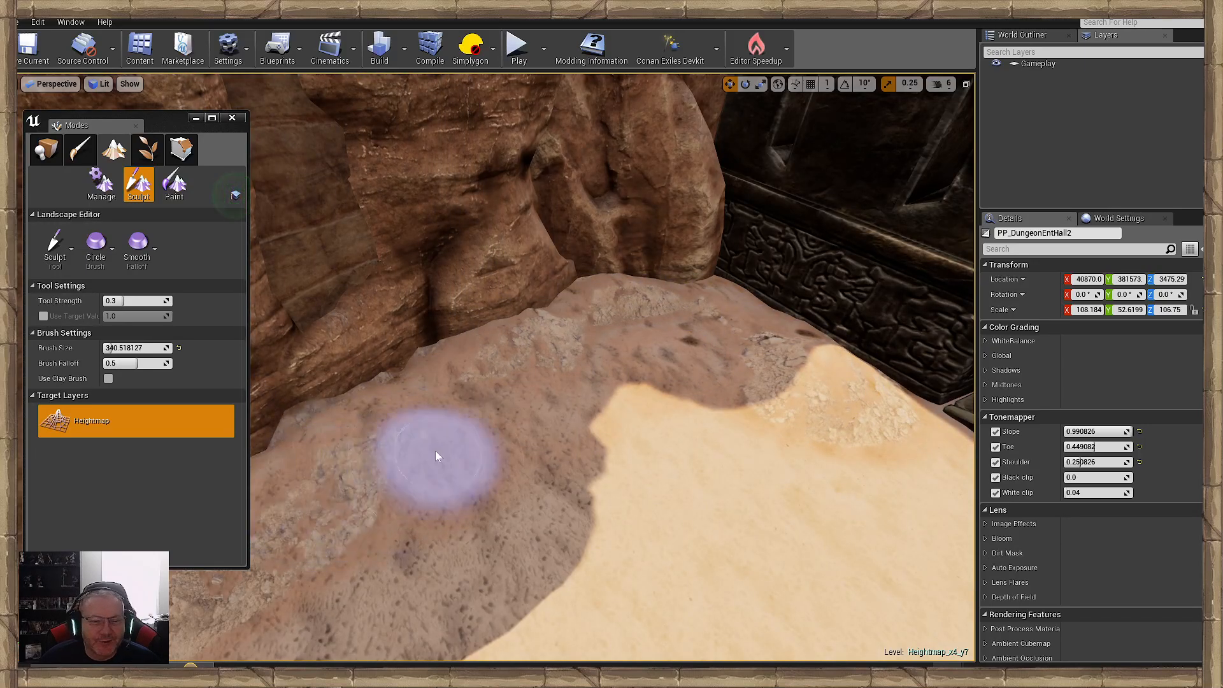
pyautogui.moveTo(423, 459); pyautogui.dragTo(444, 377, button='right')
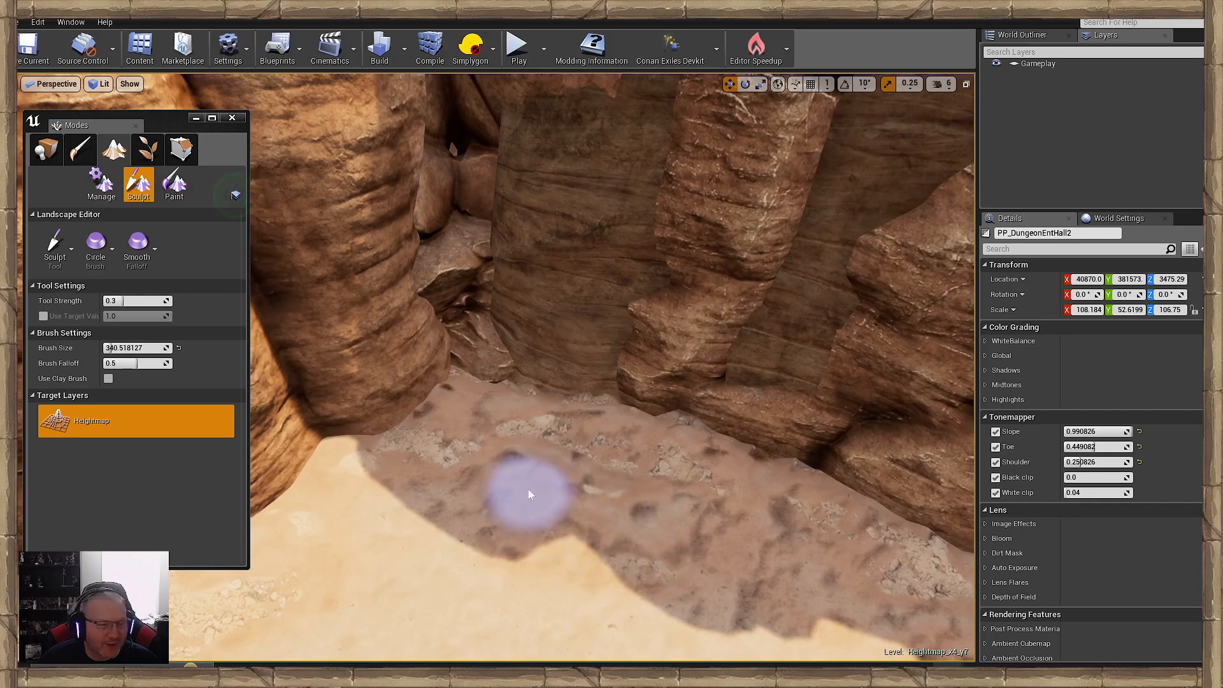
pyautogui.moveTo(529, 489); pyautogui.dragTo(465, 535, button='right')
# - Enlarge the sculpt brush to about 450 and raise the sand under the base of the jagged rock column
pyautogui.press('w')
pyautogui.press('s')
pyautogui.moveTo(529, 426)
pyautogui.mouseDown(button='right')
pyautogui.moveTo(542, 389)
pyautogui.moveTo(484, 408)
pyautogui.moveTo(523, 423)
pyautogui.mouseUp(button='right')
pyautogui.press('w')
pyautogui.moveTo(568, 484)
pyautogui.mouseDown(button='right')
pyautogui.moveTo(503, 479)
pyautogui.moveTo(561, 468)
pyautogui.moveTo(536, 484)
pyautogui.moveTo(401, 464)
pyautogui.moveTo(440, 459)
pyautogui.mouseUp(button='right')
pyautogui.press('s')
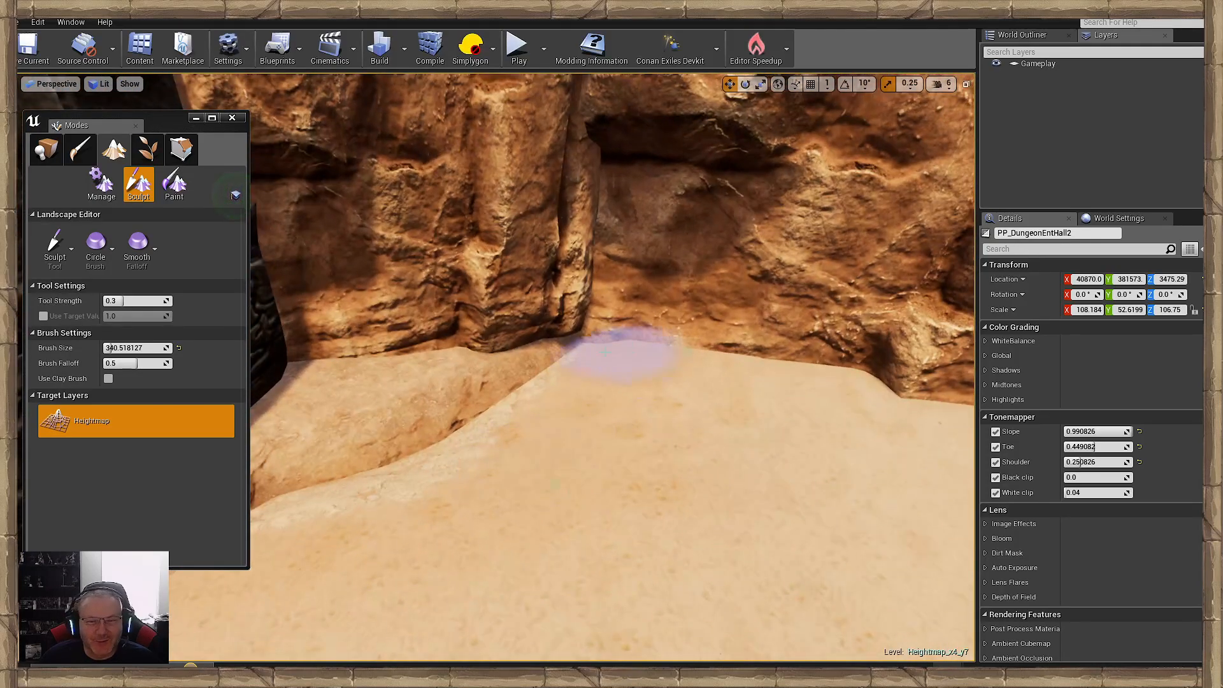
pyautogui.moveTo(494, 495)
pyautogui.mouseDown(button='right')
pyautogui.moveTo(414, 492)
pyautogui.moveTo(589, 485)
pyautogui.moveTo(481, 497)
pyautogui.mouseUp(button='right')
pyautogui.press('w')
pyautogui.press('s')
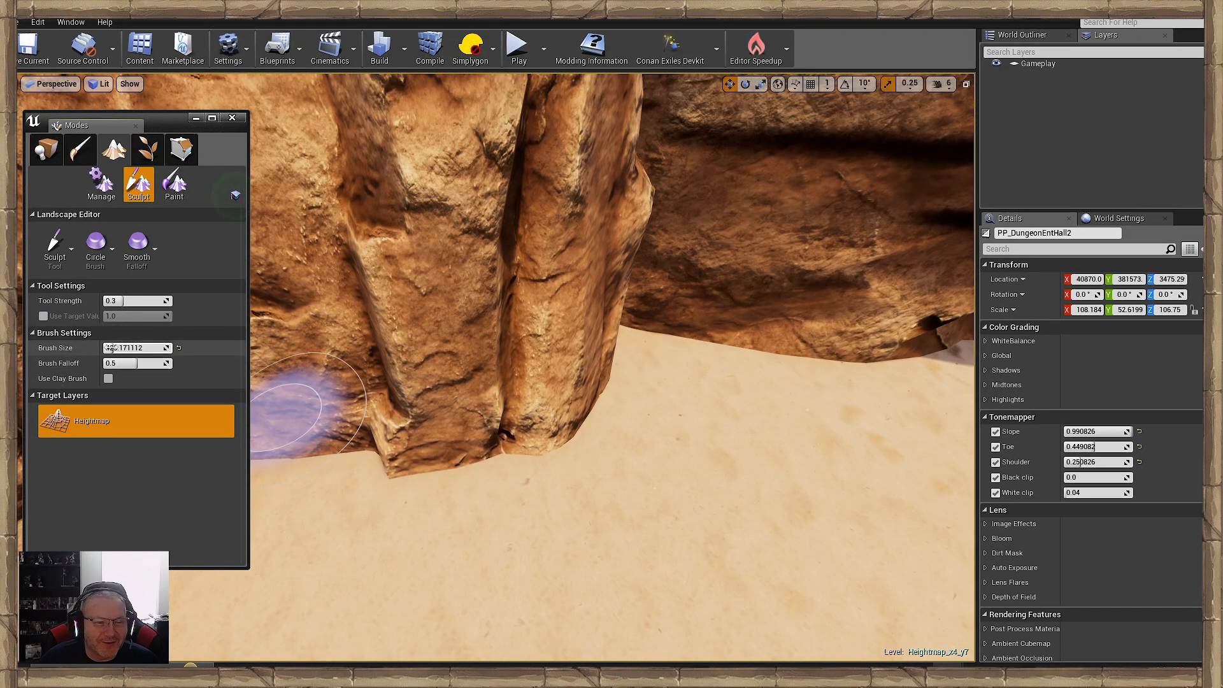
pyautogui.press('[')
pyautogui.press('[')
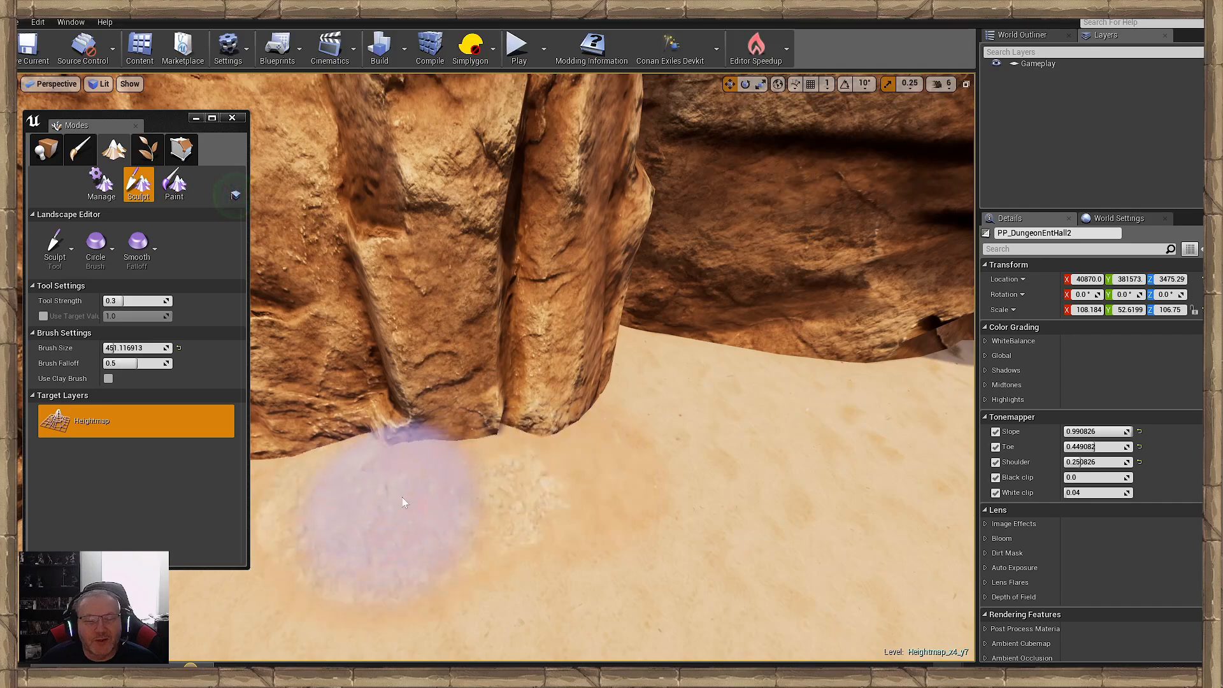
# - Raise the sand along the foot of the jagged rock column with the Sculpt brush to cover its lower edge
pyautogui.moveTo(407, 505)
pyautogui.mouseDown(button='right')
pyautogui.moveTo(503, 503)
pyautogui.moveTo(383, 505)
pyautogui.mouseUp(button='right')
pyautogui.moveTo(481, 413); pyautogui.dragTo(332, 573)
pyautogui.moveTo(331, 574); pyautogui.dragTo(178, 561, button='right')
pyautogui.press('s')
pyautogui.moveTo(743, 467); pyautogui.dragTo(701, 467, button='right')
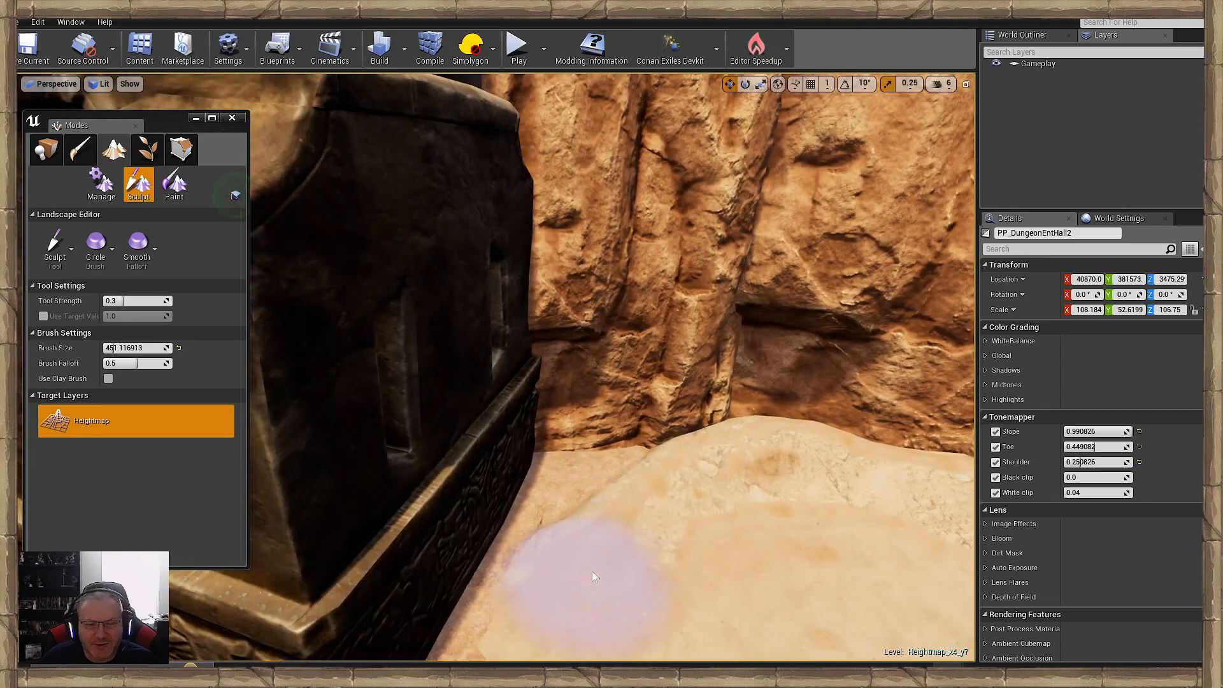
# - Build up the sand beside the dark carved block and along the base of the adjoining cliff face
pyautogui.moveTo(592, 576); pyautogui.dragTo(720, 576, button='right')
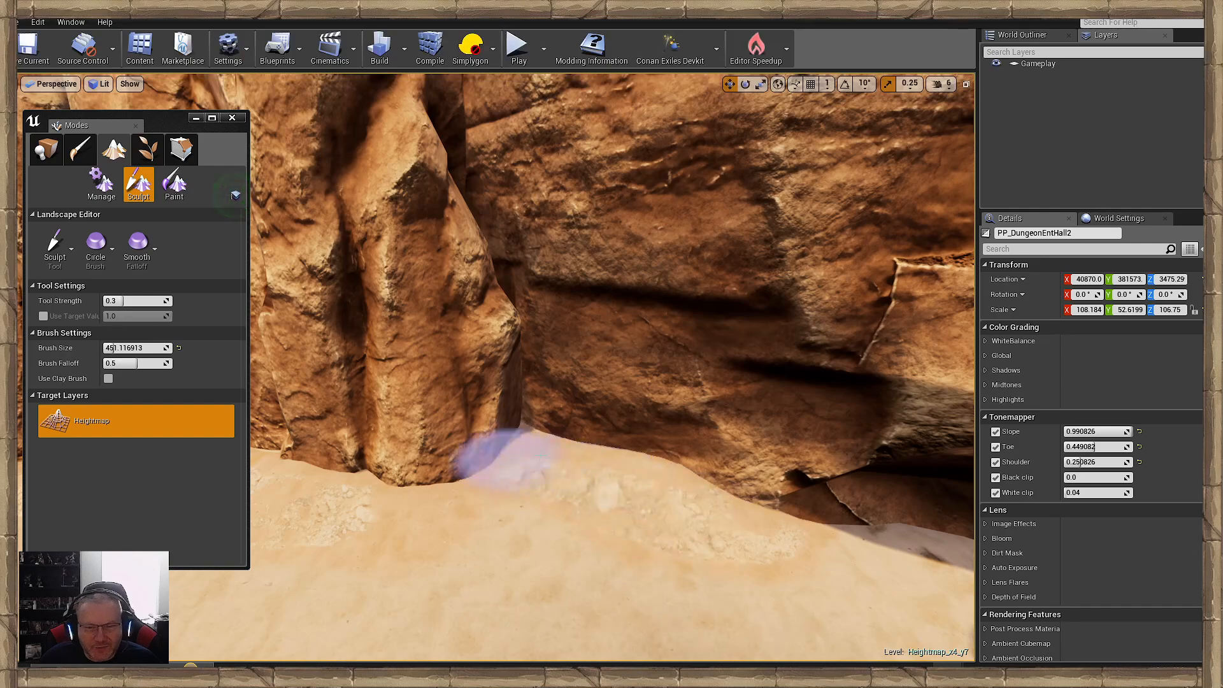
pyautogui.moveTo(376, 483); pyautogui.dragTo(656, 457, button='right')
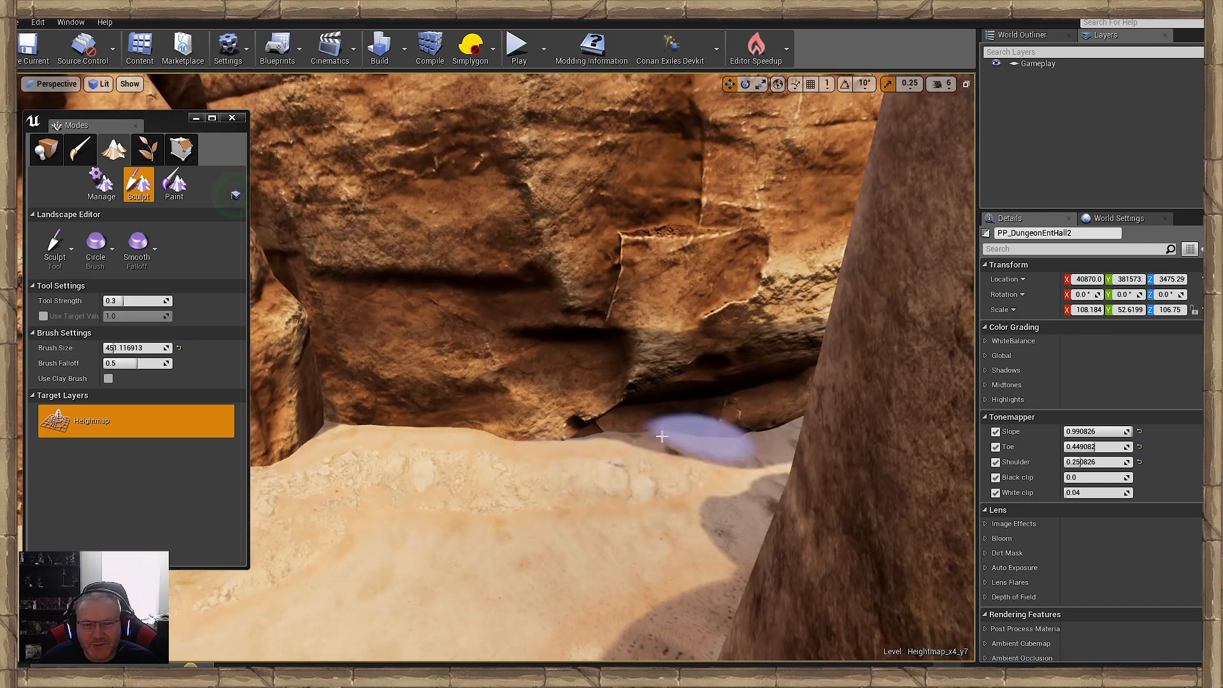
pyautogui.moveTo(446, 453); pyautogui.dragTo(299, 479, button='right')
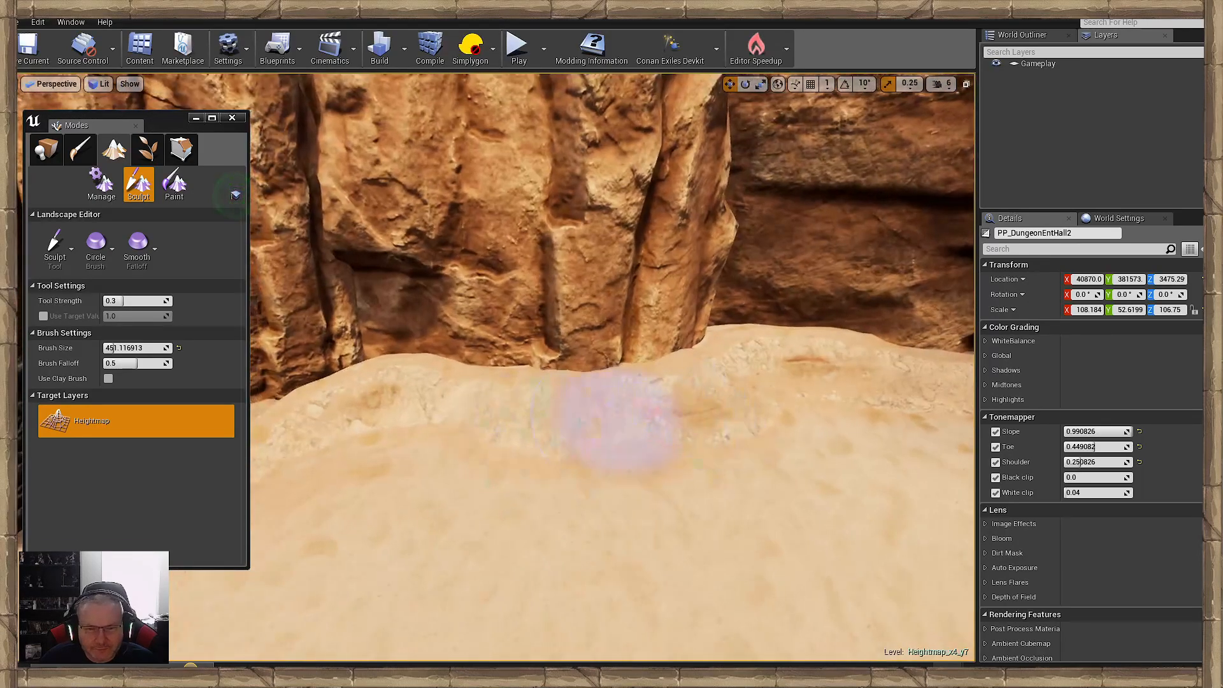
pyautogui.moveTo(449, 432)
pyautogui.mouseDown(button='right')
pyautogui.moveTo(733, 421)
pyautogui.moveTo(784, 408)
pyautogui.mouseUp(button='right')
# - Sculpt the ground up into the shaded recess between the neighbouring cliff rocks to fill the gaps at their bases
pyautogui.moveTo(483, 413); pyautogui.dragTo(300, 422)
pyautogui.moveTo(299, 421); pyautogui.dragTo(612, 411, button='right')
pyautogui.moveTo(481, 416); pyautogui.dragTo(707, 436, button='right')
pyautogui.moveTo(486, 380); pyautogui.dragTo(631, 412, button='right')
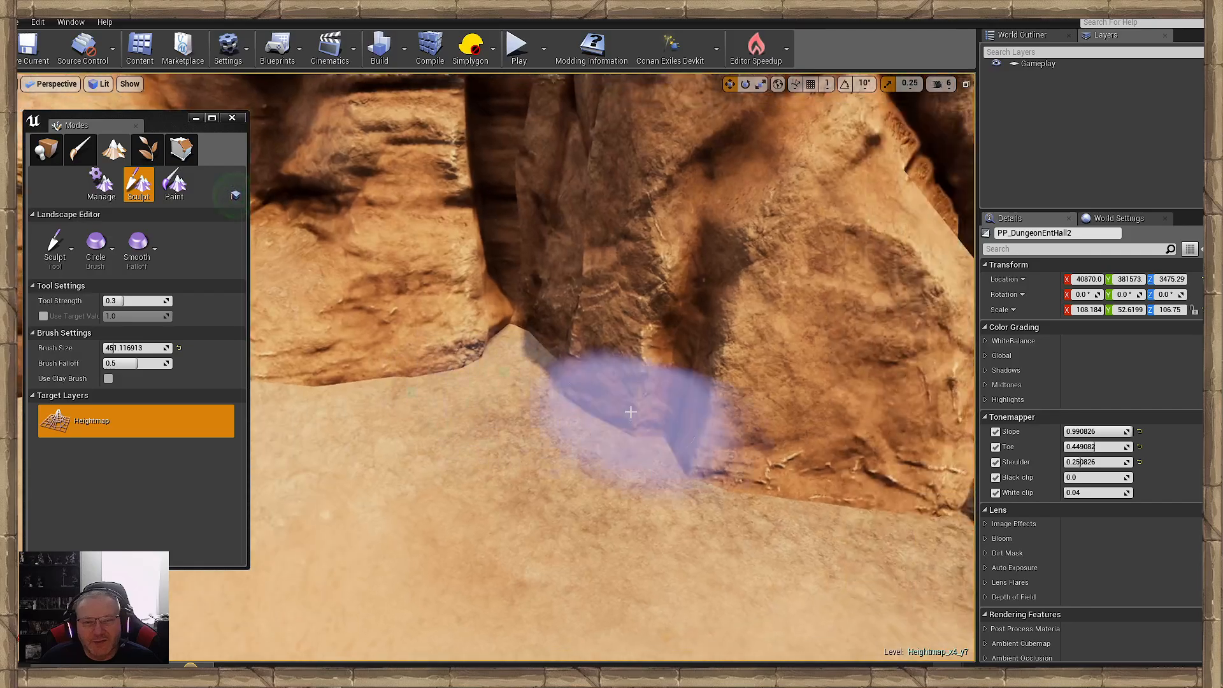
pyautogui.moveTo(725, 425); pyautogui.dragTo(873, 431, button='right')
pyautogui.moveTo(688, 431)
pyautogui.mouseDown(button='right')
pyautogui.moveTo(930, 424)
pyautogui.moveTo(790, 430)
pyautogui.moveTo(994, 436)
pyautogui.mouseUp(button='right')
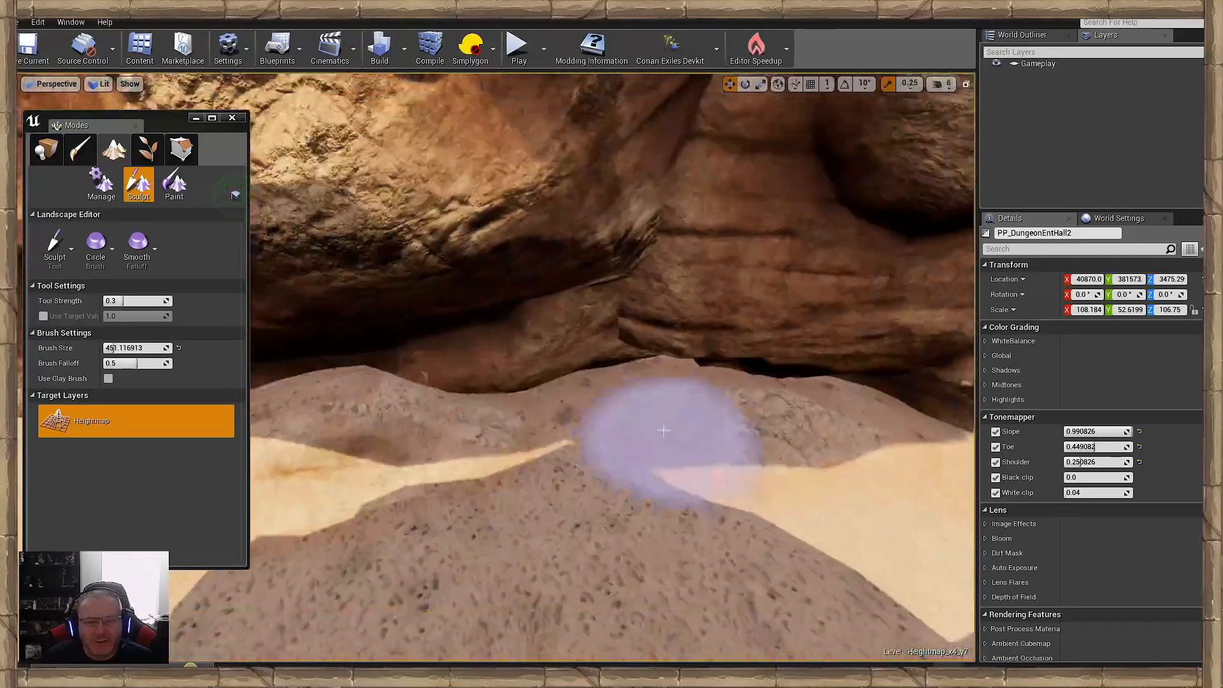
# - Raise the shaded ground beneath the overhanging cliff rocks at the bend of the canyon
pyautogui.moveTo(632, 437)
pyautogui.mouseDown(button='right')
pyautogui.moveTo(752, 443)
pyautogui.moveTo(586, 450)
pyautogui.mouseUp(button='right')
pyautogui.moveTo(433, 493); pyautogui.dragTo(127, 500, button='right')
pyautogui.moveTo(637, 434)
pyautogui.mouseDown(button='right')
pyautogui.moveTo(523, 427)
pyautogui.moveTo(446, 401)
pyautogui.mouseUp(button='right')
pyautogui.moveTo(524, 395); pyautogui.dragTo(516, 439, button='right')
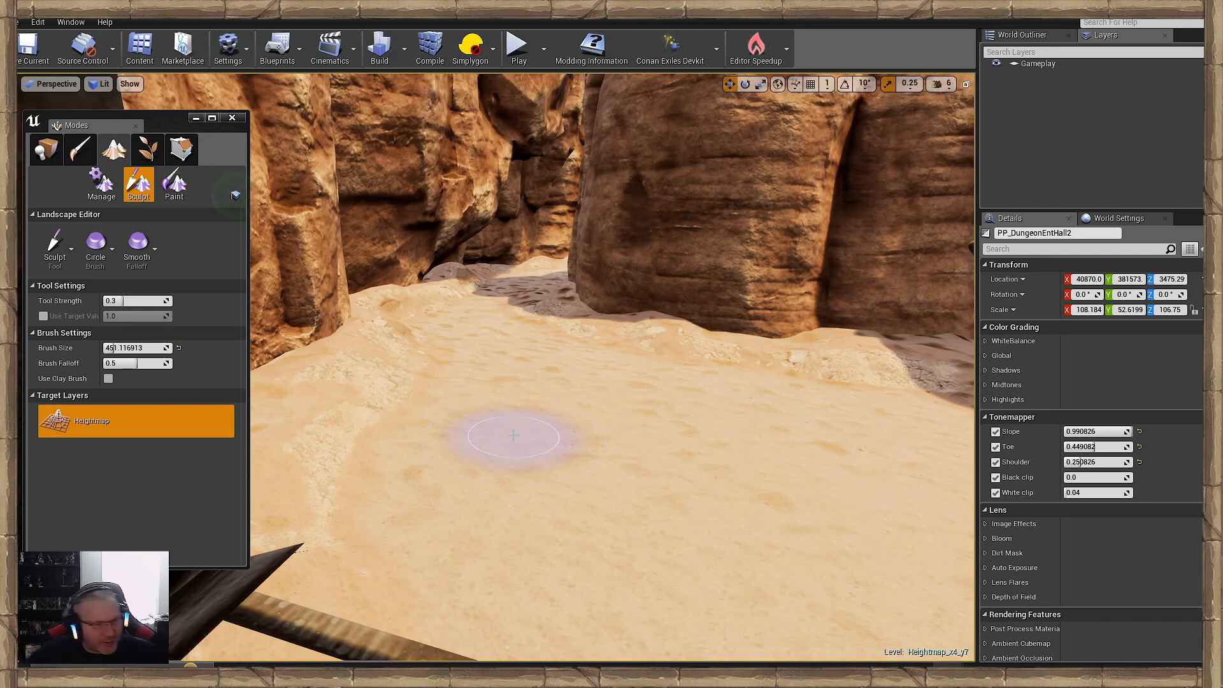
# - Review the sculpted sand along the canyon floor and check the Heightmap_x4_y7 entry in the level list
pyautogui.moveTo(486, 445)
pyautogui.mouseDown(button='right')
pyautogui.moveTo(560, 439)
pyautogui.moveTo(599, 471)
pyautogui.moveTo(582, 385)
pyautogui.moveTo(685, 414)
pyautogui.moveTo(923, 414)
pyautogui.mouseUp(button='right')
pyautogui.moveTo(666, 409); pyautogui.dragTo(885, 392, button='right')
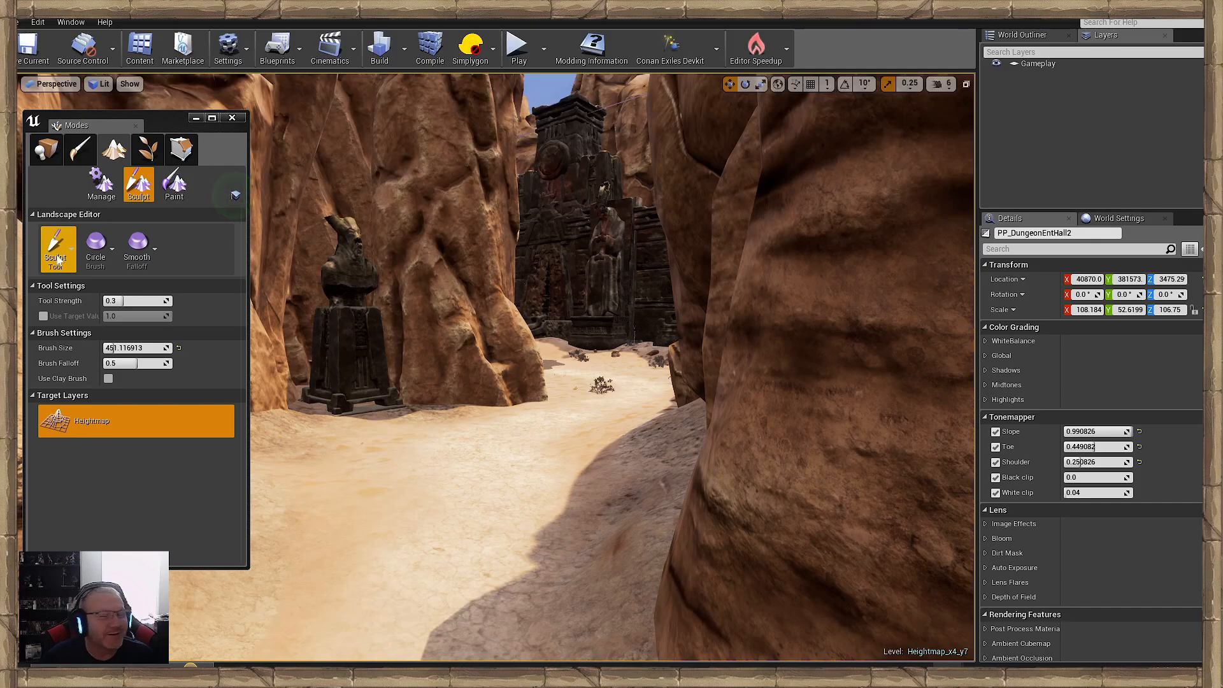
pyautogui.click(197, 118)
pyautogui.moveTo(434, 401); pyautogui.dragTo(380, 428, button='right')
pyautogui.press('w')
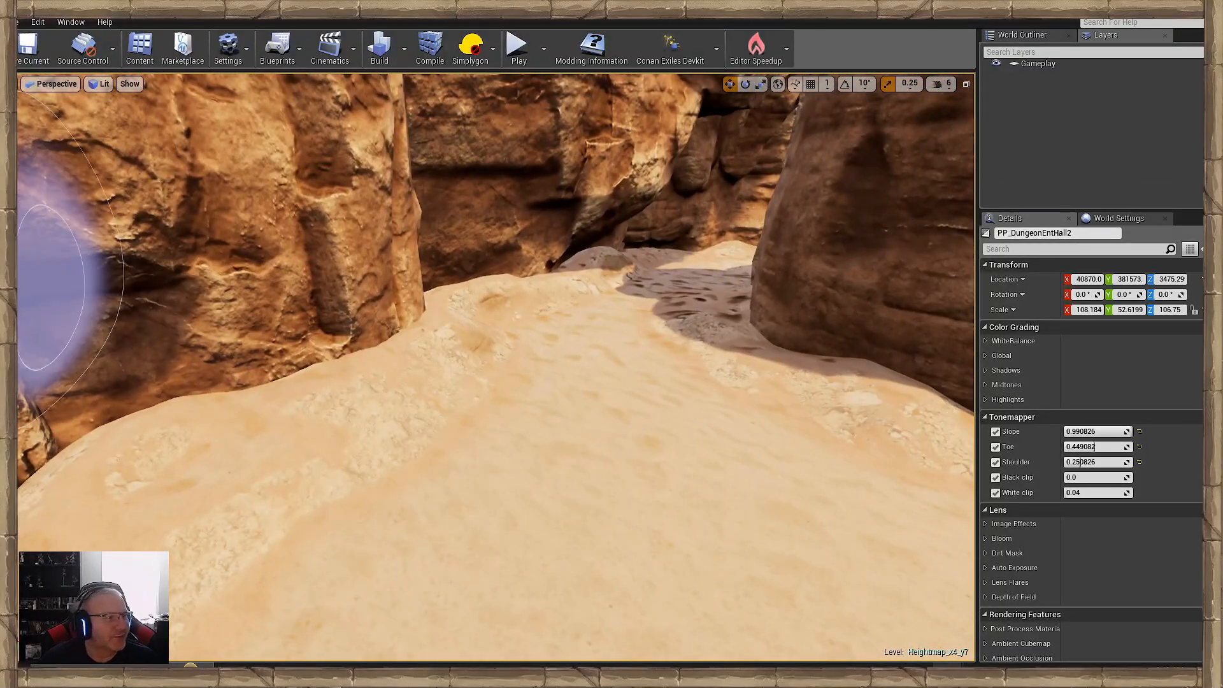
pyautogui.click(71, 22)
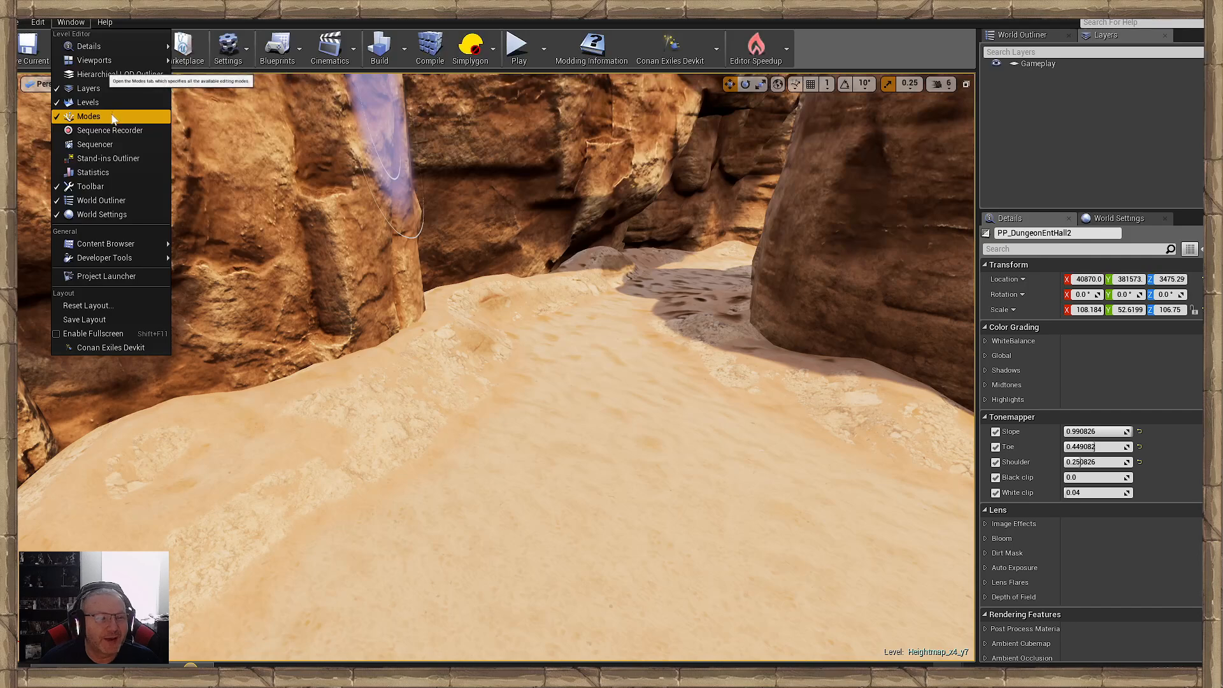
pyautogui.click(88, 102)
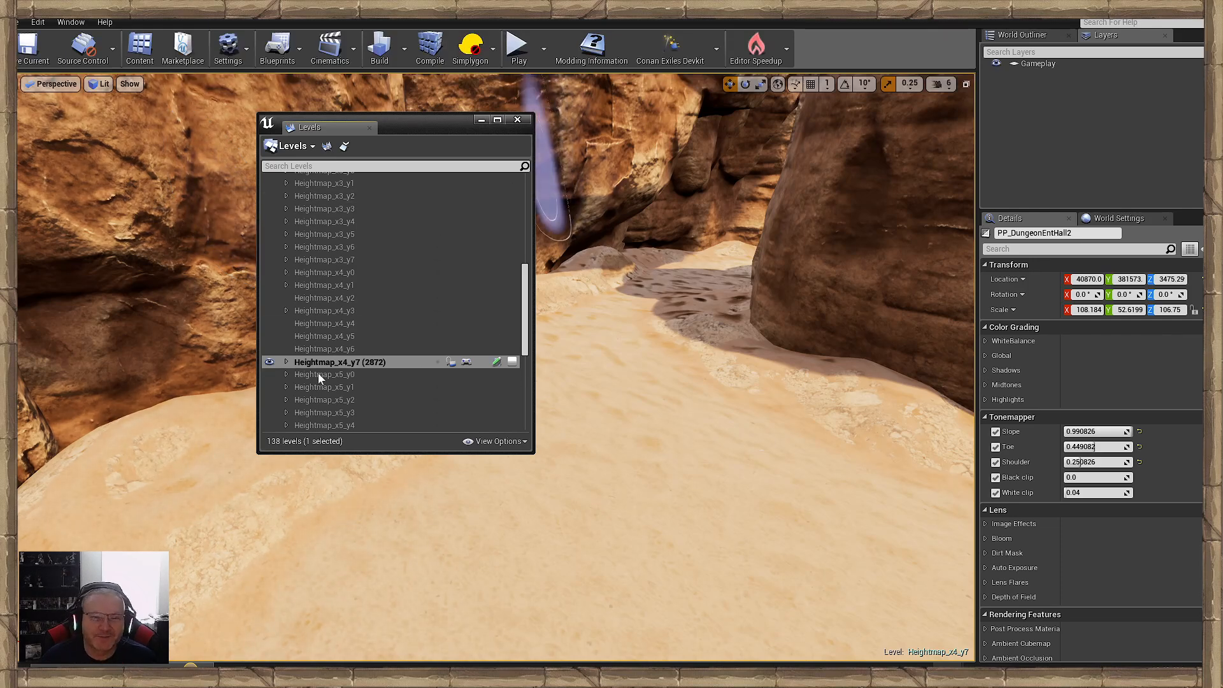
pyautogui.click(482, 121)
pyautogui.moveTo(660, 437)
pyautogui.mouseDown(button='right')
pyautogui.moveTo(541, 484)
pyautogui.moveTo(567, 475)
pyautogui.mouseUp(button='right')
pyautogui.moveTo(613, 525)
pyautogui.mouseDown(button='right')
pyautogui.moveTo(504, 516)
pyautogui.moveTo(567, 505)
pyautogui.mouseUp(button='right')
pyautogui.moveTo(618, 414); pyautogui.dragTo(752, 432, button='right')
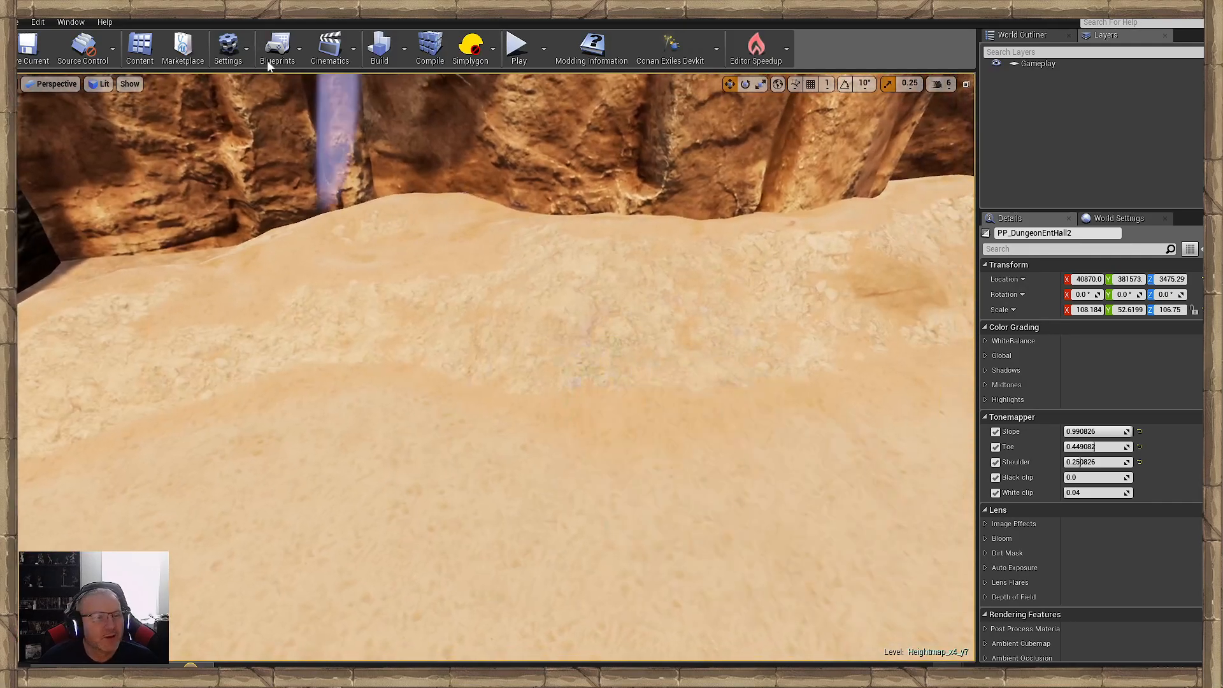
# - Save the modified Heightmap_x4_y7 level from the level list, then hide the list
pyautogui.click(70, 22)
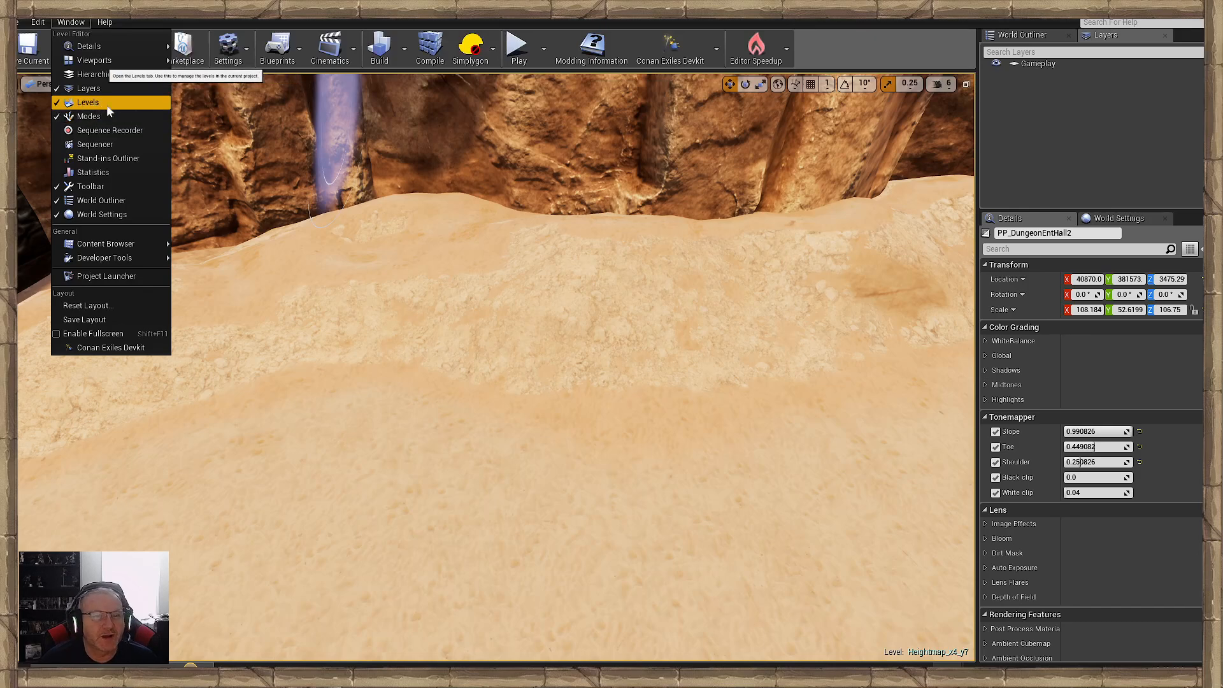
pyautogui.click(106, 104)
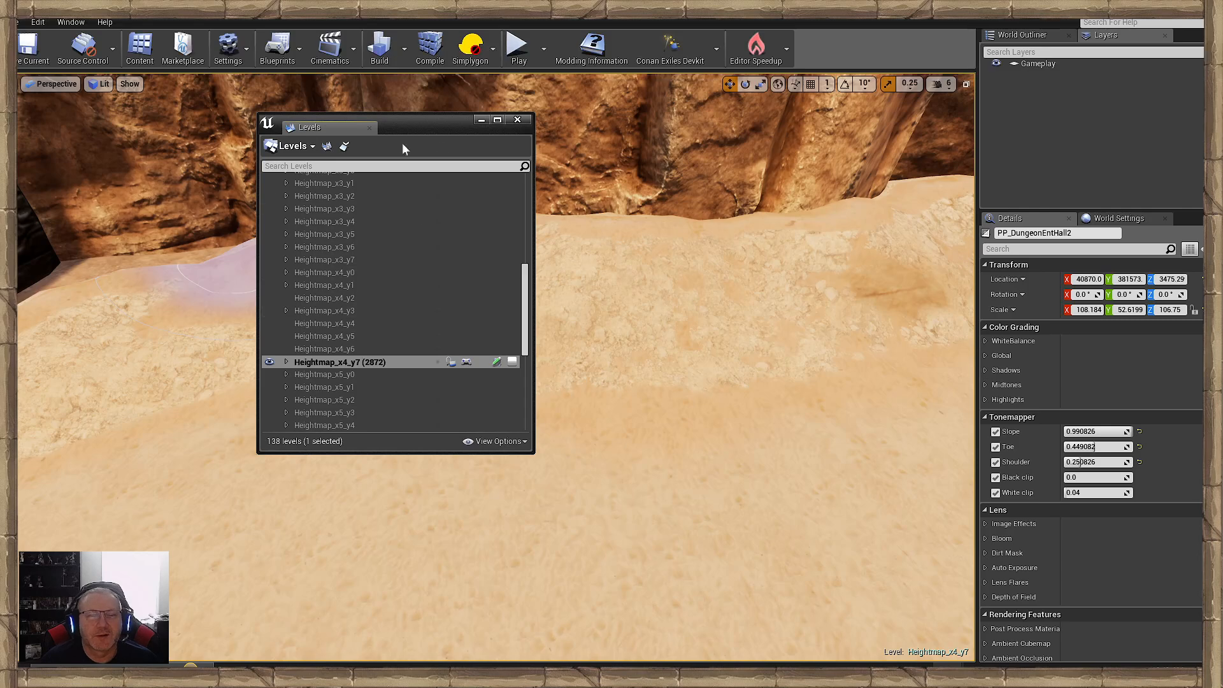
pyautogui.click(496, 363)
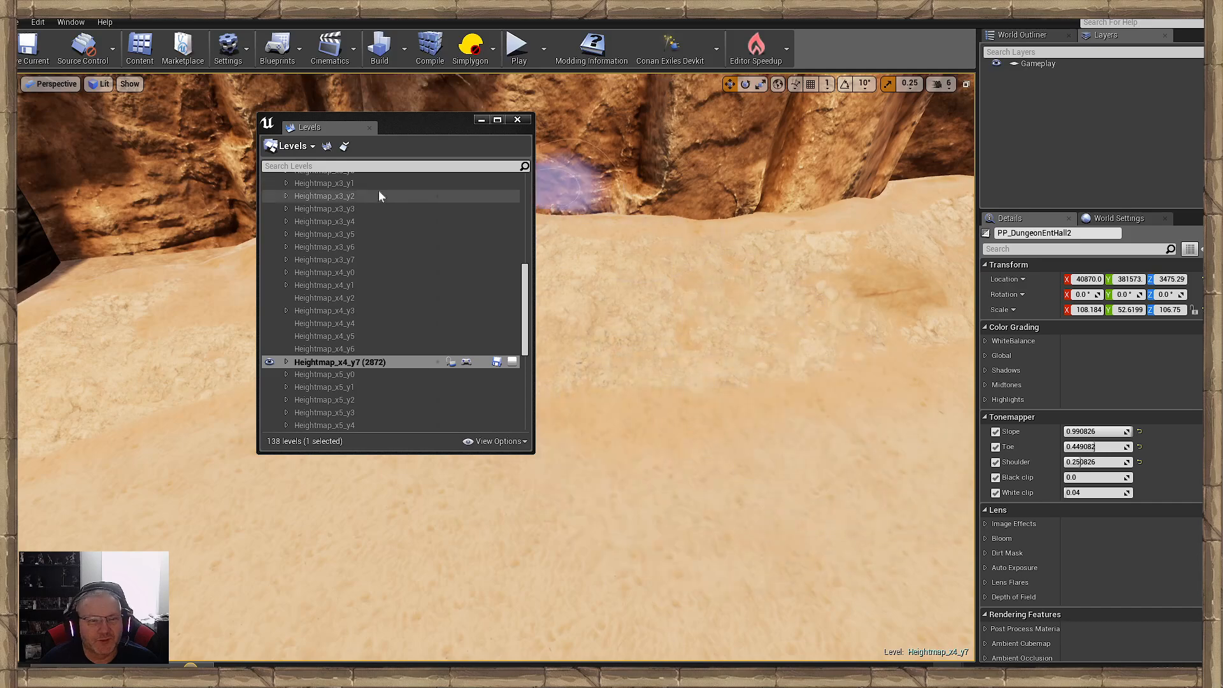
pyautogui.moveTo(525, 349); pyautogui.dragTo(524, 259)
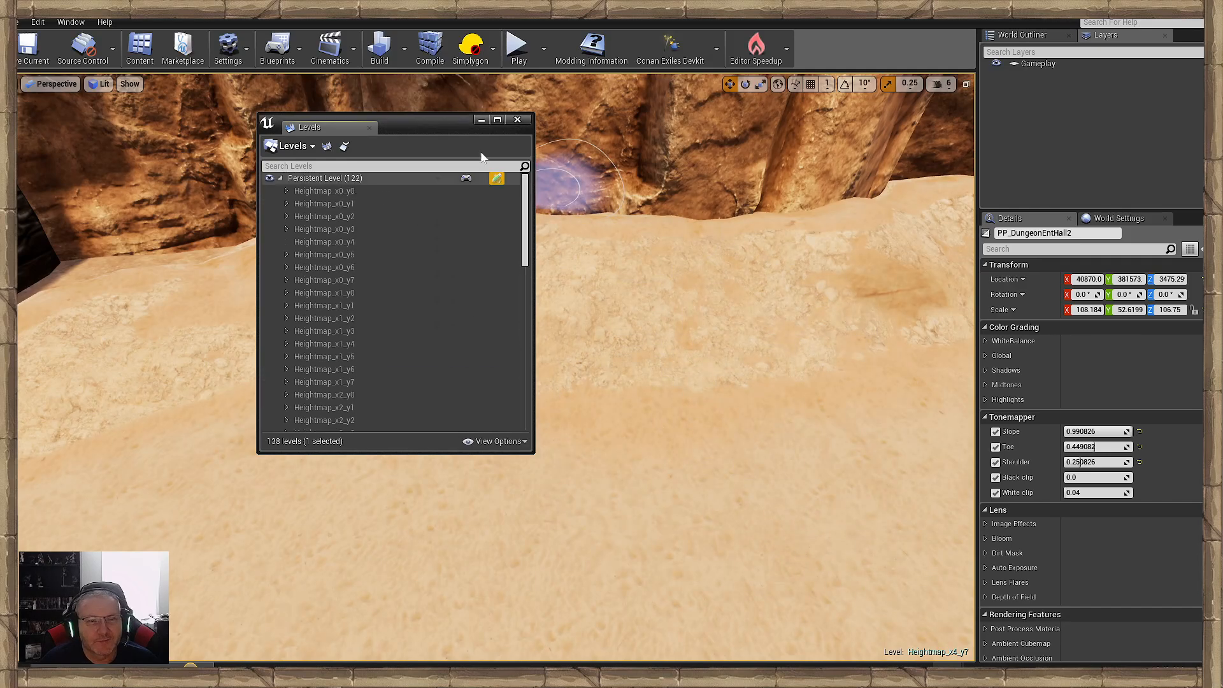
pyautogui.click(481, 120)
pyautogui.moveTo(302, 275); pyautogui.dragTo(357, 319, button='right')
pyautogui.click(71, 22)
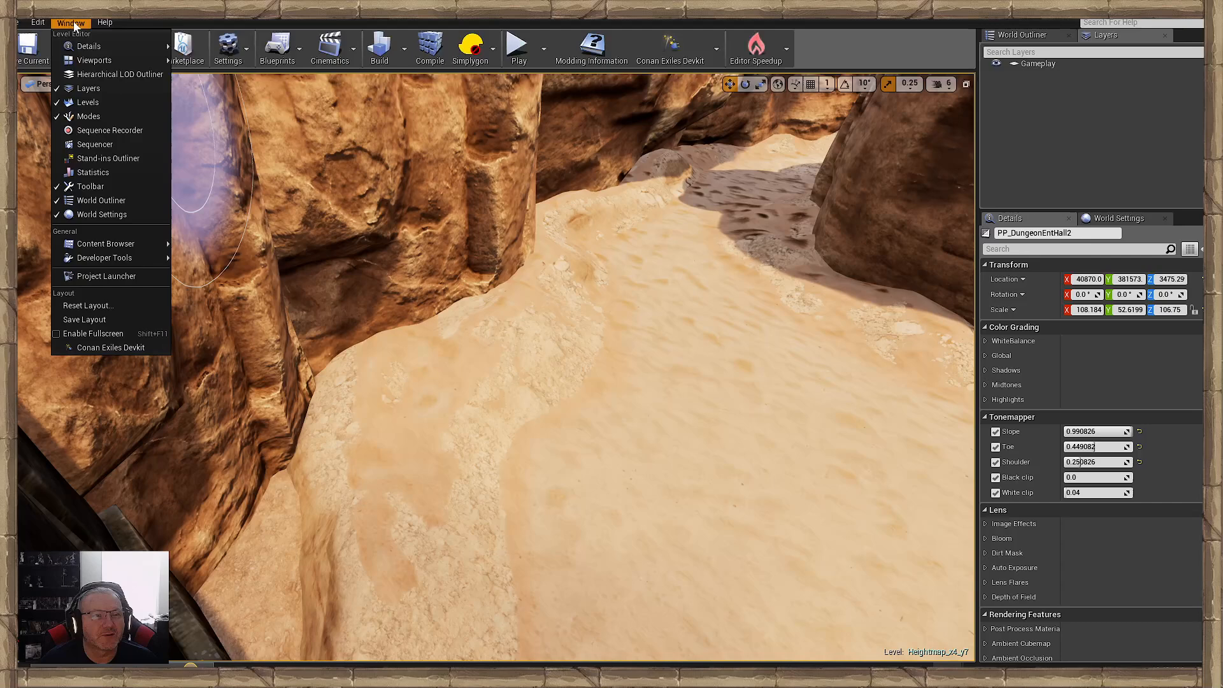
pyautogui.click(107, 104)
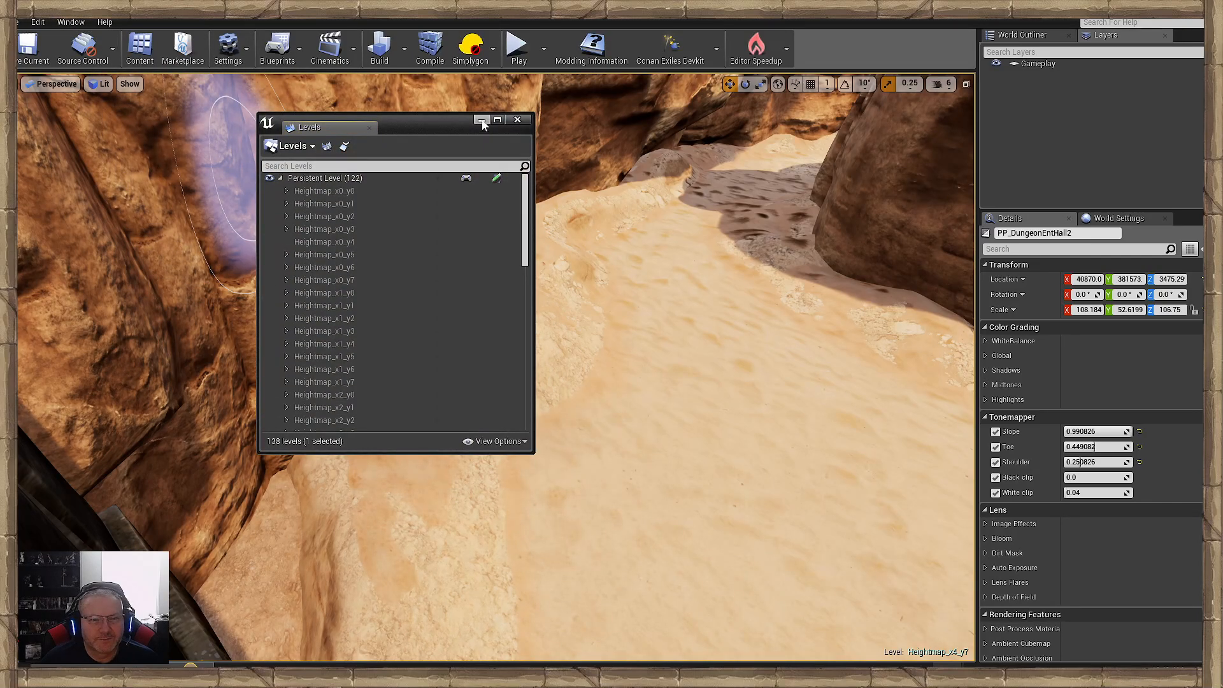
pyautogui.click(481, 120)
pyautogui.moveTo(357, 274); pyautogui.dragTo(388, 293, button='right')
# - Switch landscape sculpting to the Flatten tool and level the raised sand bank at the foot of the cliff
pyautogui.click(70, 23)
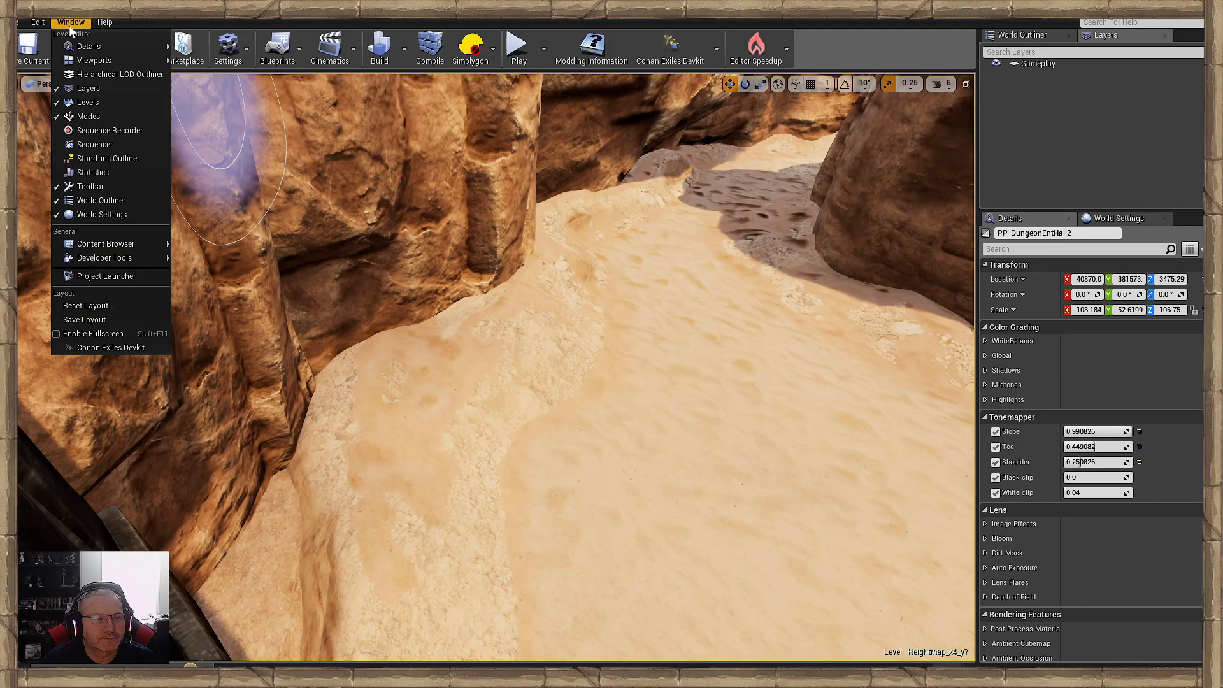
pyautogui.click(82, 116)
pyautogui.click(56, 247)
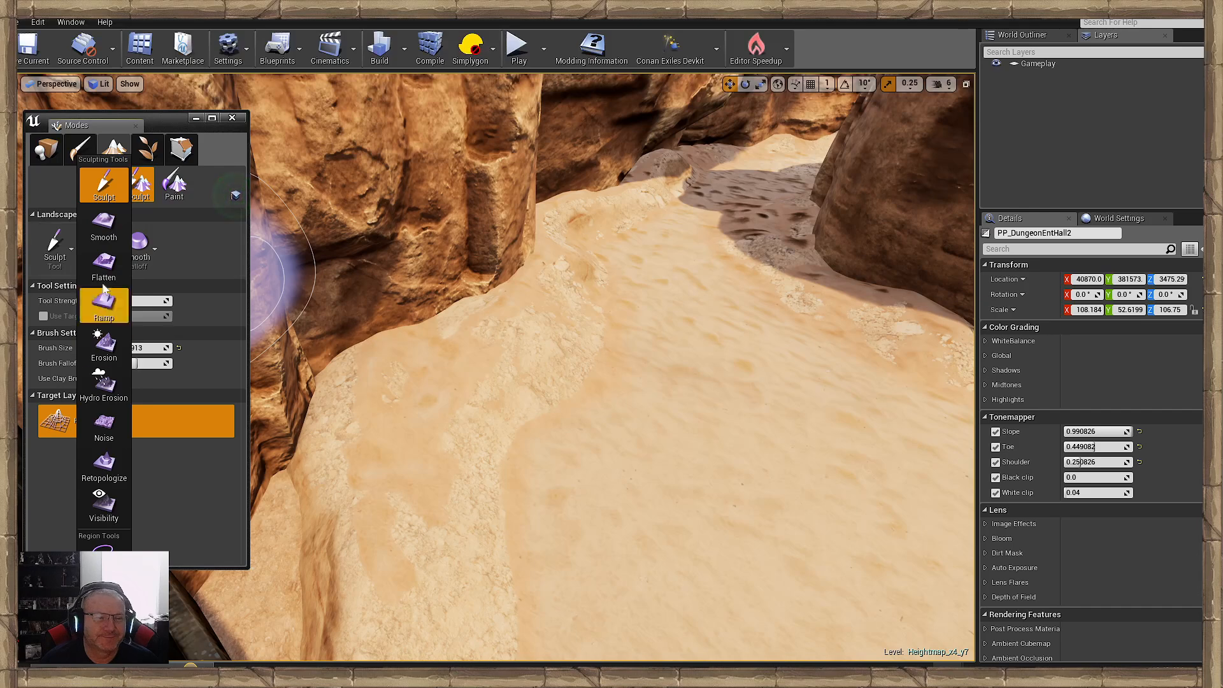
pyautogui.click(104, 268)
pyautogui.click(195, 118)
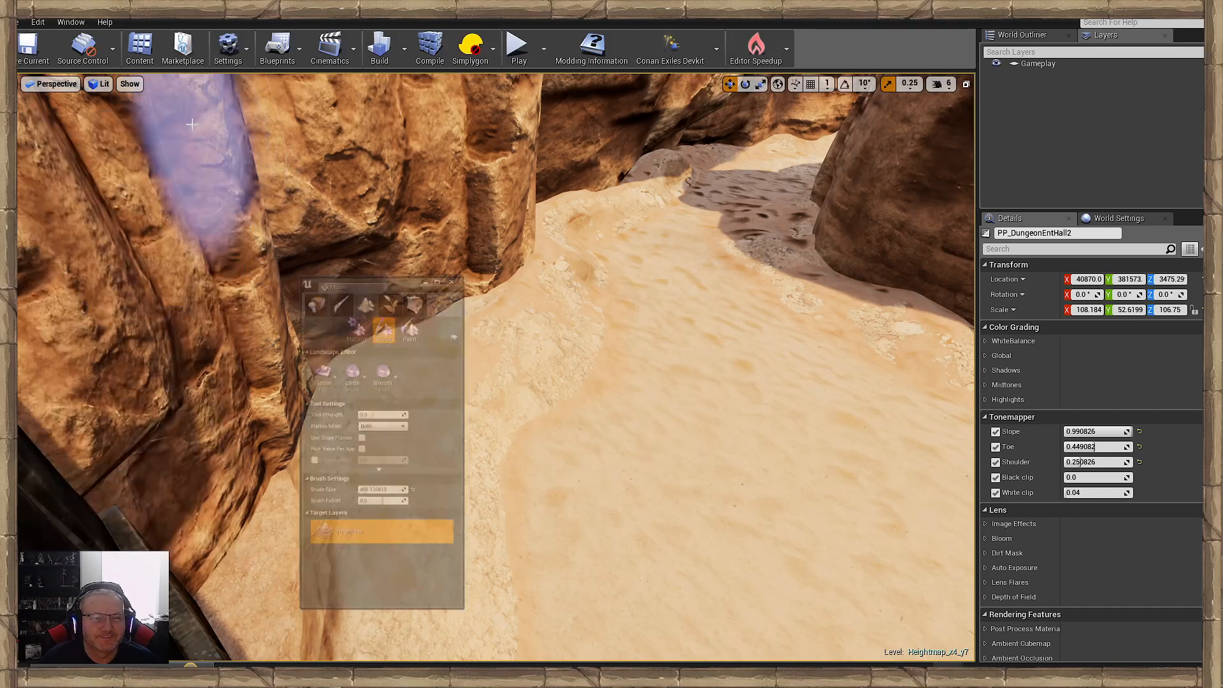
pyautogui.moveTo(413, 527)
pyautogui.mouseDown()
pyautogui.moveTo(232, 532)
pyautogui.moveTo(259, 632)
pyautogui.moveTo(322, 429)
pyautogui.mouseUp()
pyautogui.press('w')
# - Flatten the uneven shaded ground along the base of the overhanging canyon rocks
pyautogui.moveTo(481, 433)
pyautogui.mouseDown(button='right')
pyautogui.moveTo(446, 357)
pyautogui.moveTo(455, 407)
pyautogui.moveTo(481, 433)
pyautogui.mouseUp(button='right')
pyautogui.moveTo(545, 394); pyautogui.dragTo(260, 410, button='right')
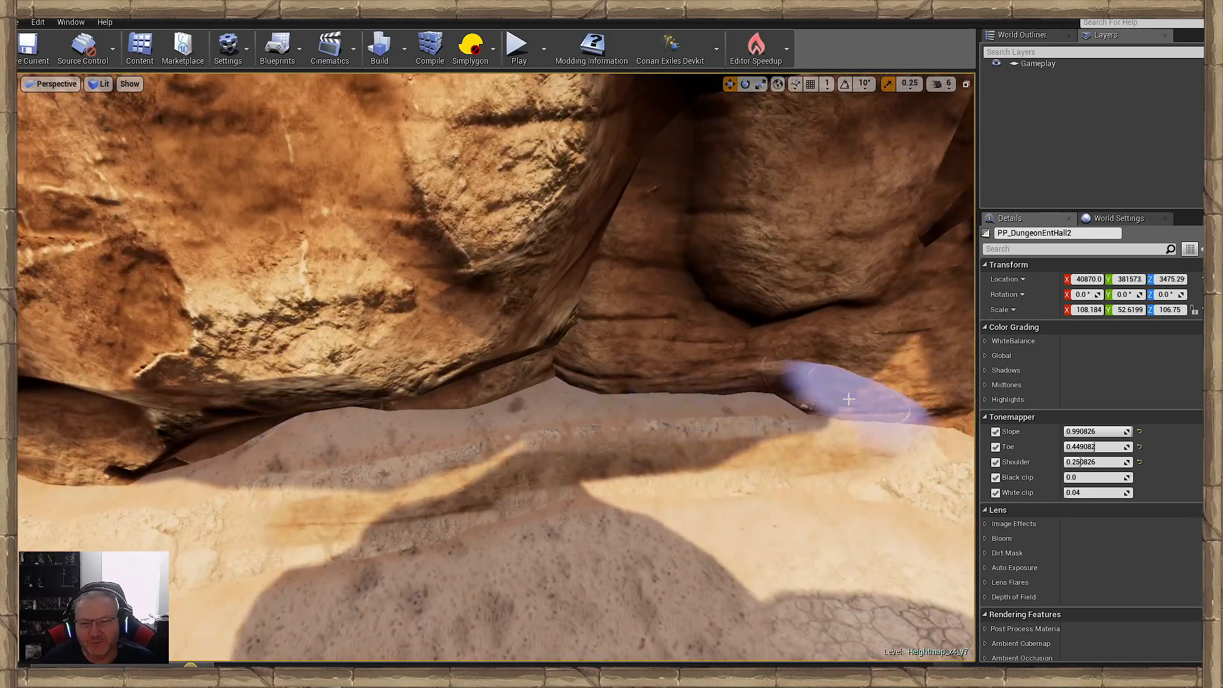
pyautogui.moveTo(882, 396)
pyautogui.mouseDown(button='right')
pyautogui.moveTo(369, 389)
pyautogui.moveTo(316, 405)
pyautogui.mouseUp(button='right')
pyautogui.moveTo(790, 510)
pyautogui.mouseDown(button='right')
pyautogui.moveTo(892, 513)
pyautogui.moveTo(956, 535)
pyautogui.mouseUp(button='right')
pyautogui.moveTo(879, 461)
pyautogui.mouseDown(button='right')
pyautogui.moveTo(459, 388)
pyautogui.moveTo(548, 382)
pyautogui.moveTo(357, 407)
pyautogui.moveTo(548, 458)
pyautogui.moveTo(474, 293)
pyautogui.mouseUp(button='right')
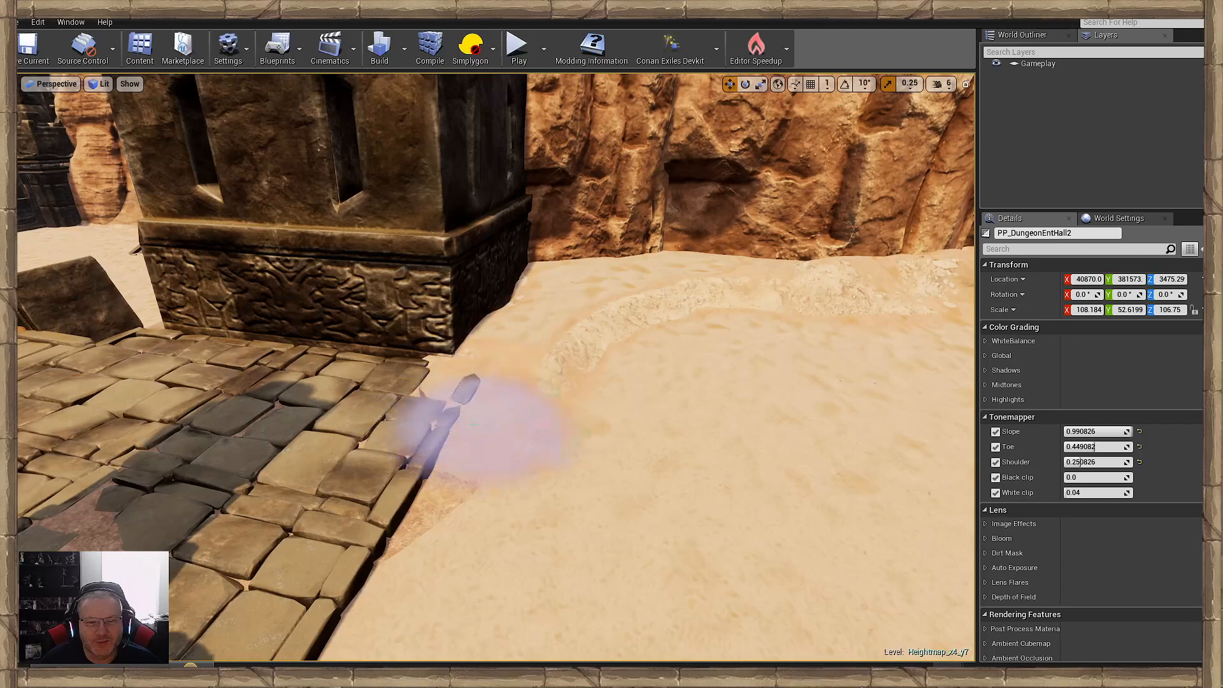
# - Flatten the sand beside the carved block outward so it spreads over the edge of the stone paving
pyautogui.moveTo(518, 337); pyautogui.dragTo(510, 410)
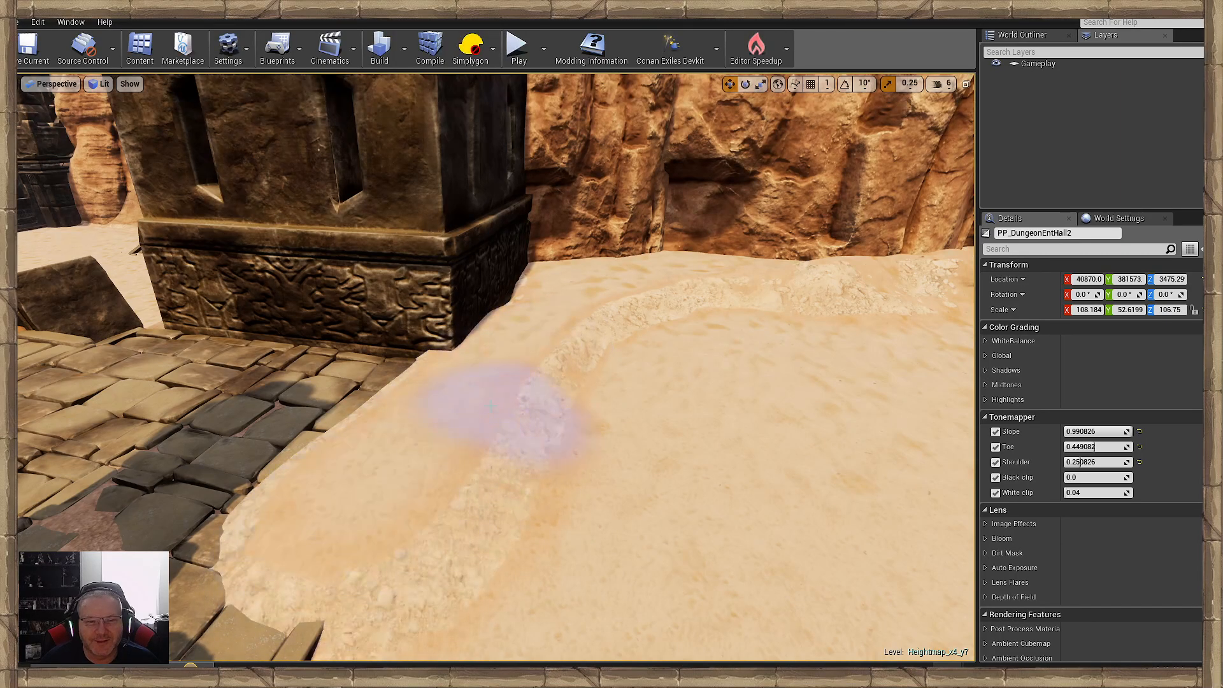
pyautogui.moveTo(510, 411); pyautogui.dragTo(407, 446, button='right')
pyautogui.moveTo(641, 395); pyautogui.dragTo(352, 453)
pyautogui.moveTo(352, 453); pyautogui.dragTo(249, 454, button='right')
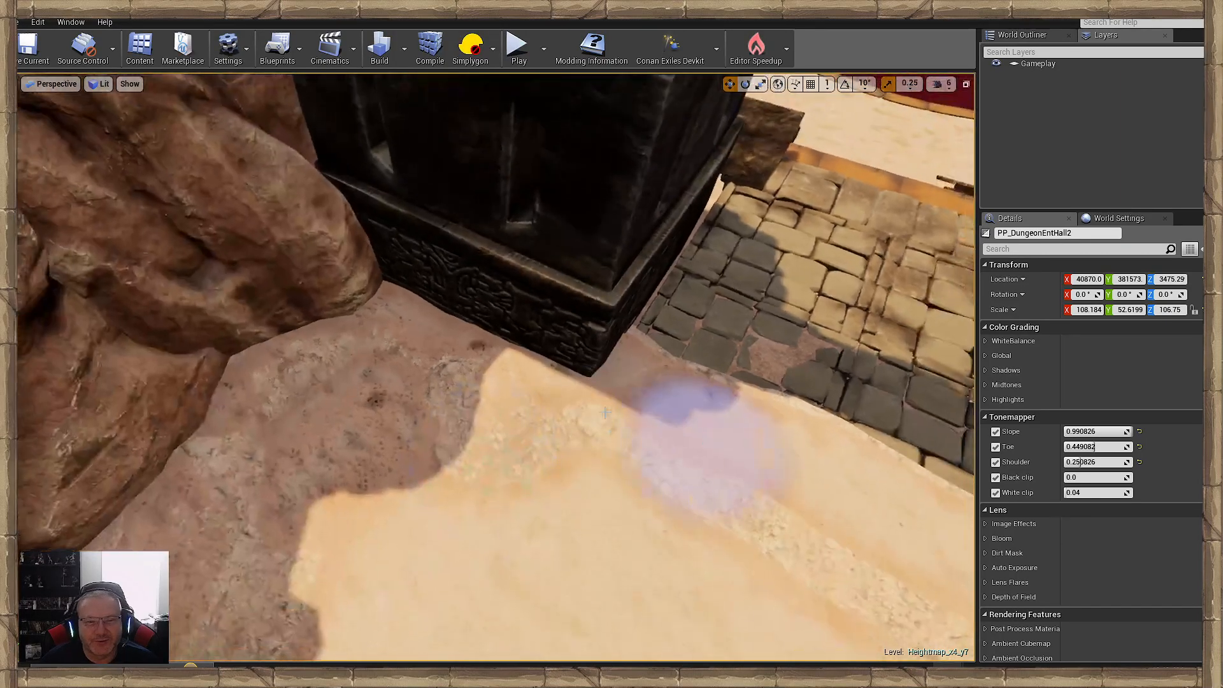
# - Flatten the shaded slope between the opposite carved block and the foot of the layered rocks
pyautogui.moveTo(676, 472)
pyautogui.mouseDown(button='right')
pyautogui.moveTo(440, 385)
pyautogui.moveTo(547, 468)
pyautogui.moveTo(694, 456)
pyautogui.mouseUp(button='right')
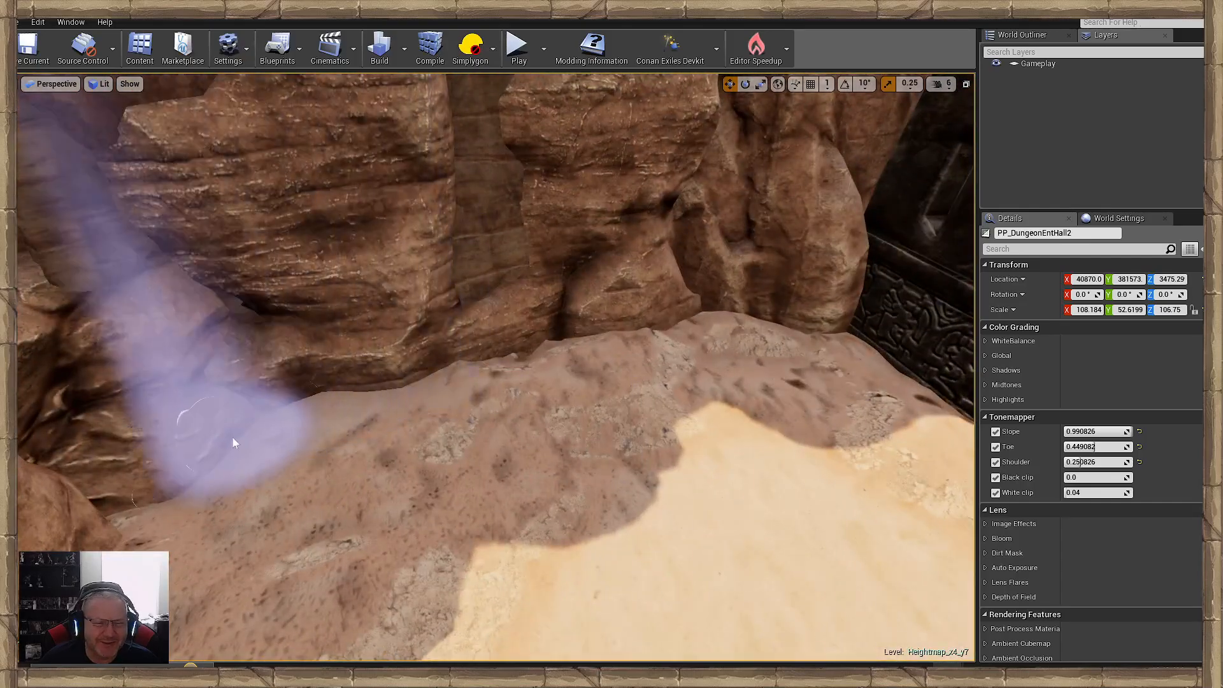
pyautogui.moveTo(382, 450); pyautogui.dragTo(286, 440, button='right')
pyautogui.moveTo(640, 499)
pyautogui.mouseDown(button='right')
pyautogui.moveTo(593, 548)
pyautogui.moveTo(612, 478)
pyautogui.moveTo(465, 474)
pyautogui.moveTo(440, 500)
pyautogui.moveTo(574, 491)
pyautogui.mouseUp(button='right')
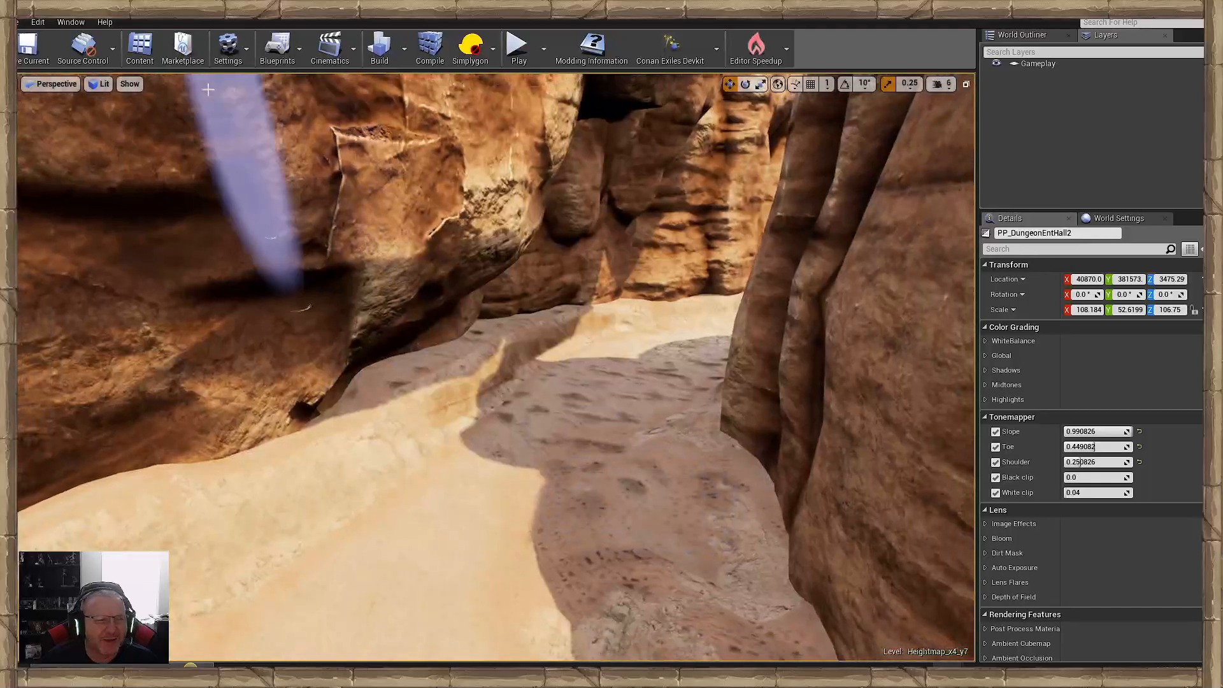
# - Switch to the Smooth tool and smooth the sand bank along the cliff base towards the carved block
pyautogui.click(71, 21)
pyautogui.click(88, 116)
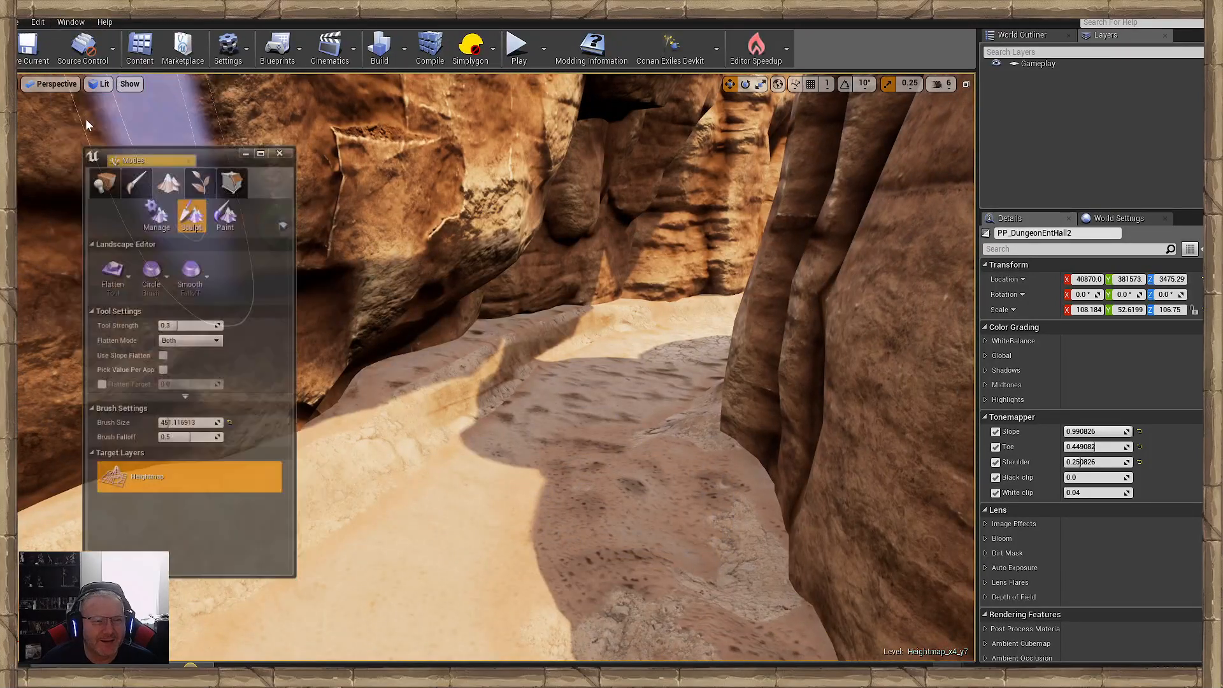
pyautogui.click(55, 246)
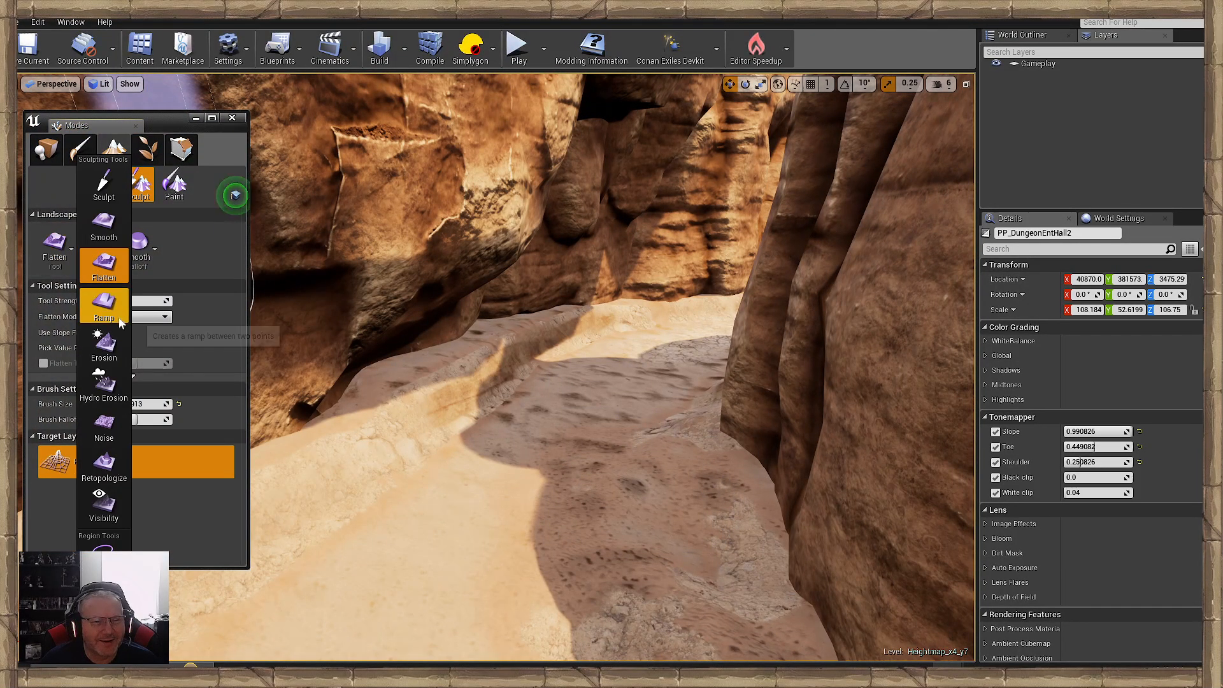
pyautogui.click(104, 226)
pyautogui.click(201, 119)
pyautogui.moveTo(202, 235); pyautogui.dragTo(26, 235, button='right')
pyautogui.moveTo(344, 382)
pyautogui.mouseDown(button='right')
pyautogui.moveTo(395, 385)
pyautogui.moveTo(463, 434)
pyautogui.moveTo(446, 446)
pyautogui.moveTo(464, 478)
pyautogui.moveTo(594, 466)
pyautogui.mouseUp(button='right')
pyautogui.moveTo(594, 466)
pyautogui.mouseDown()
pyautogui.moveTo(524, 455)
pyautogui.moveTo(796, 320)
pyautogui.mouseUp()
pyautogui.moveTo(682, 372); pyautogui.dragTo(633, 491, button='right')
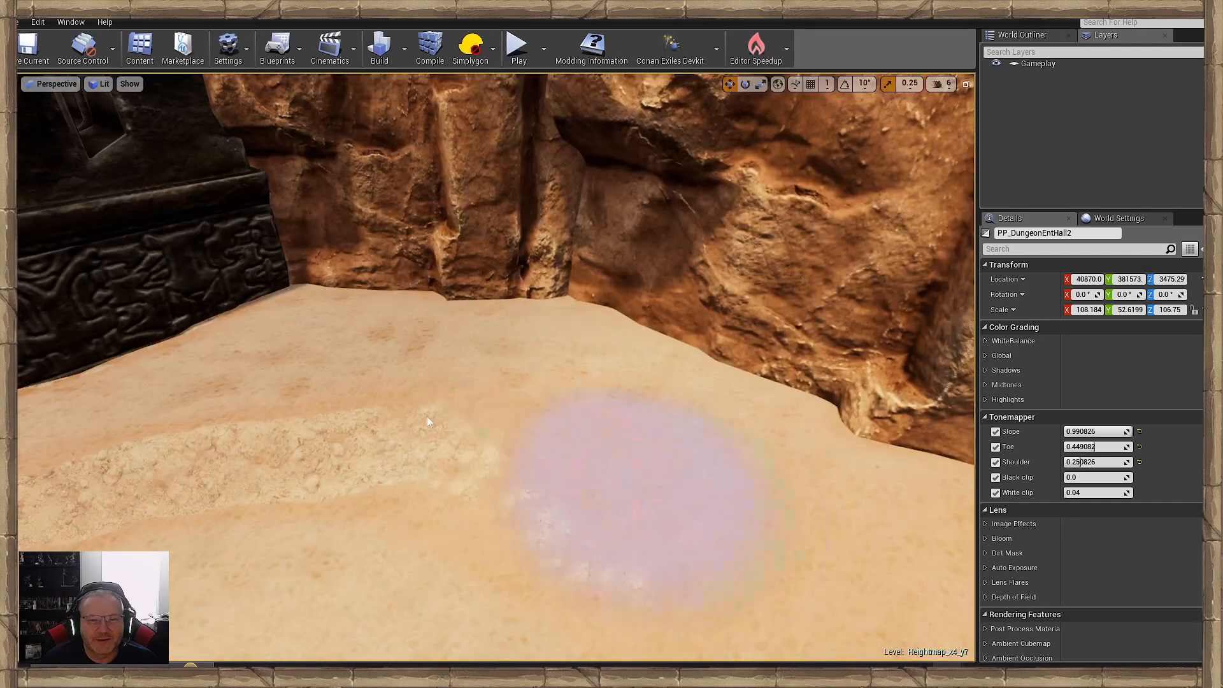
# - Smooth the rough sand ridge in front of the carved blocks and along the paving edge
pyautogui.moveTo(163, 437); pyautogui.dragTo(427, 452, button='right')
pyautogui.moveTo(428, 454); pyautogui.dragTo(284, 374)
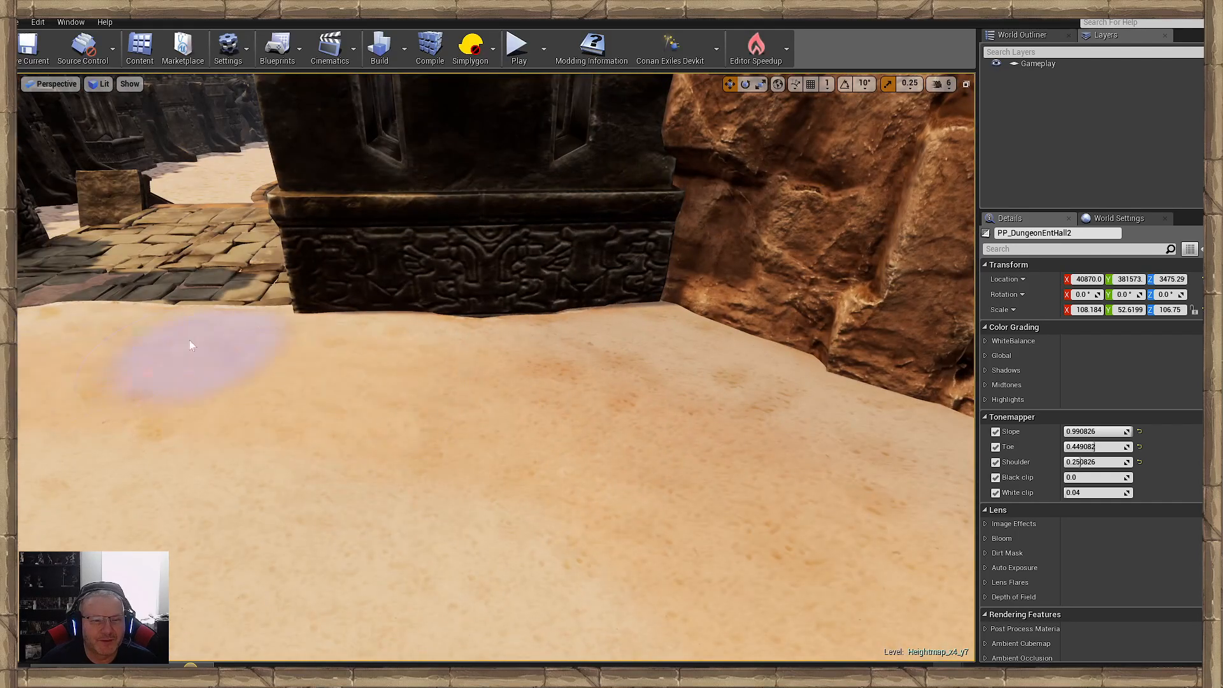
pyautogui.moveTo(189, 345)
pyautogui.mouseDown(button='right')
pyautogui.moveTo(533, 405)
pyautogui.moveTo(560, 355)
pyautogui.mouseUp(button='right')
pyautogui.moveTo(560, 355); pyautogui.dragTo(282, 323)
pyautogui.moveTo(478, 437); pyautogui.dragTo(478, 369, button='right')
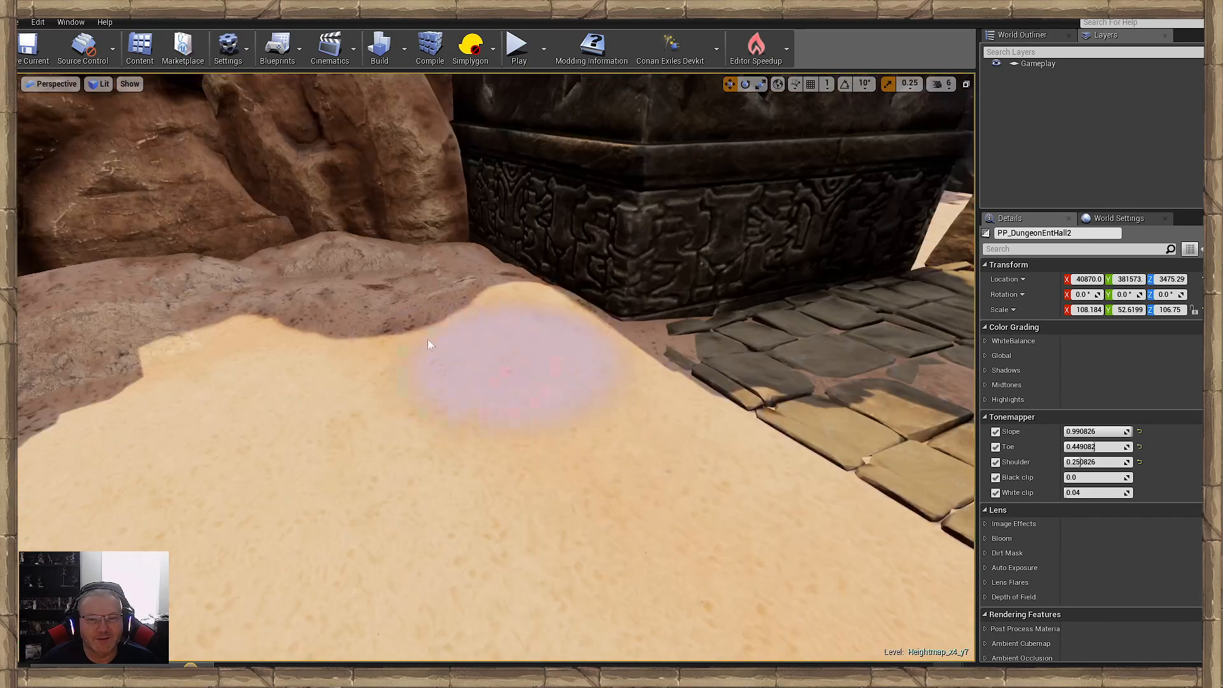
# - Smooth the sand bank along the shaded cliff beside the carved block and around the foot of the layered rock pillar
pyautogui.moveTo(259, 344); pyautogui.dragTo(405, 339, button='right')
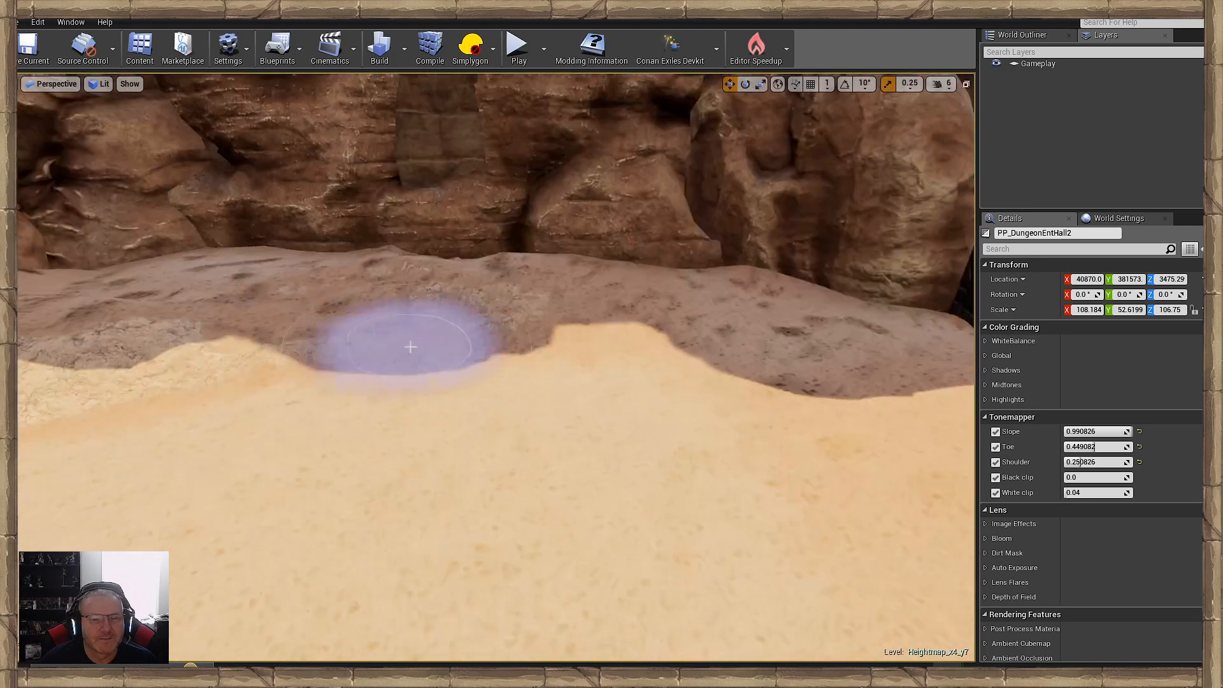
pyautogui.moveTo(127, 332); pyautogui.dragTo(473, 476, button='right')
pyautogui.moveTo(475, 377); pyautogui.dragTo(320, 438, button='right')
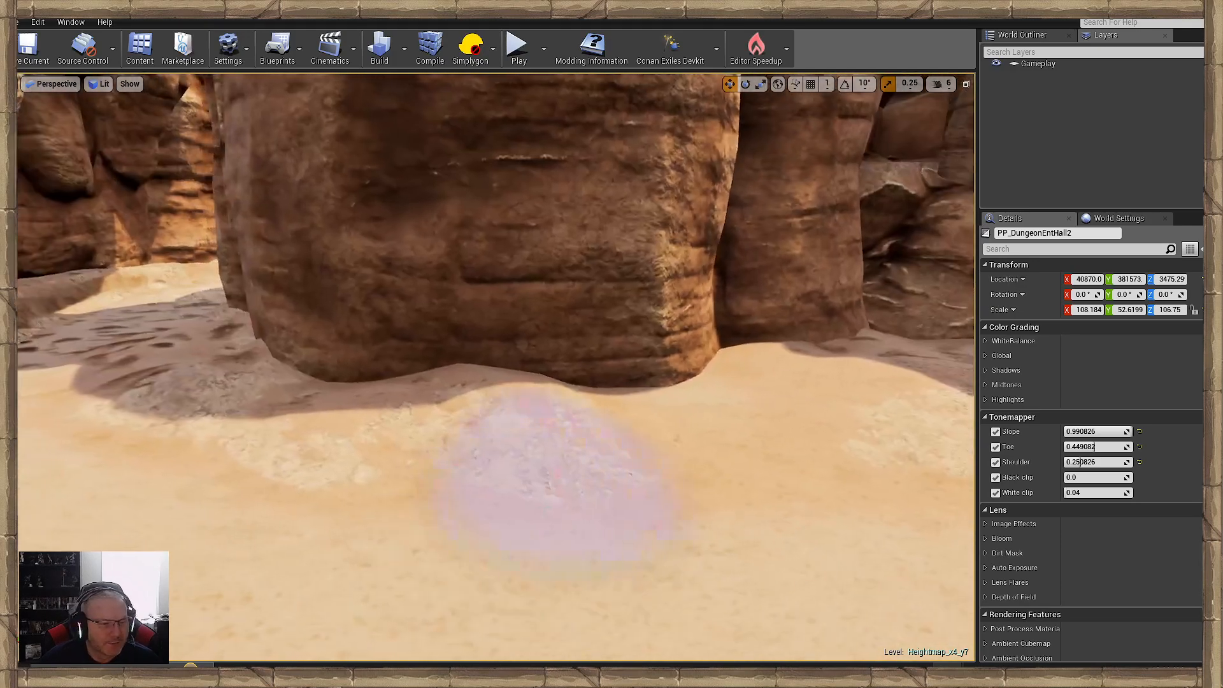
pyautogui.moveTo(182, 395)
pyautogui.mouseDown(button='right')
pyautogui.moveTo(76, 407)
pyautogui.moveTo(82, 458)
pyautogui.mouseUp(button='right')
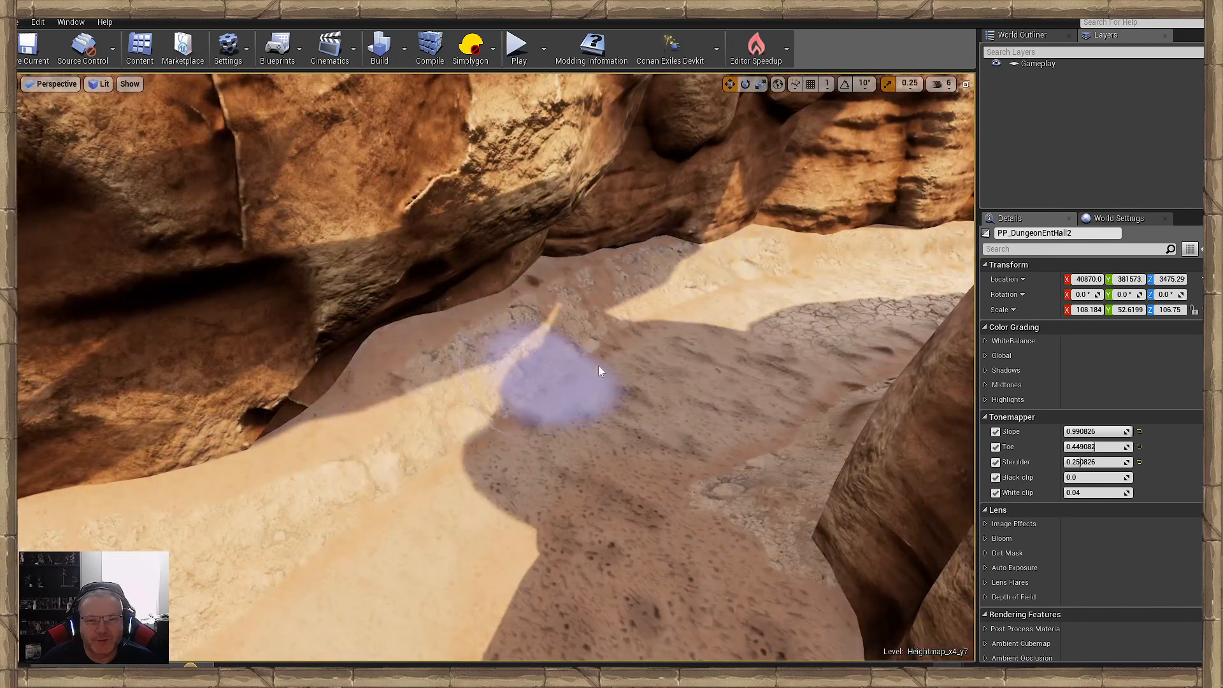
# - Smooth the sand ridge under the overhanging cliff and along the rock foot farther into the canyon passage
pyautogui.moveTo(599, 365); pyautogui.dragTo(484, 382, button='right')
pyautogui.moveTo(506, 239); pyautogui.dragTo(482, 283, button='right')
pyautogui.moveTo(293, 237); pyautogui.dragTo(330, 290, button='right')
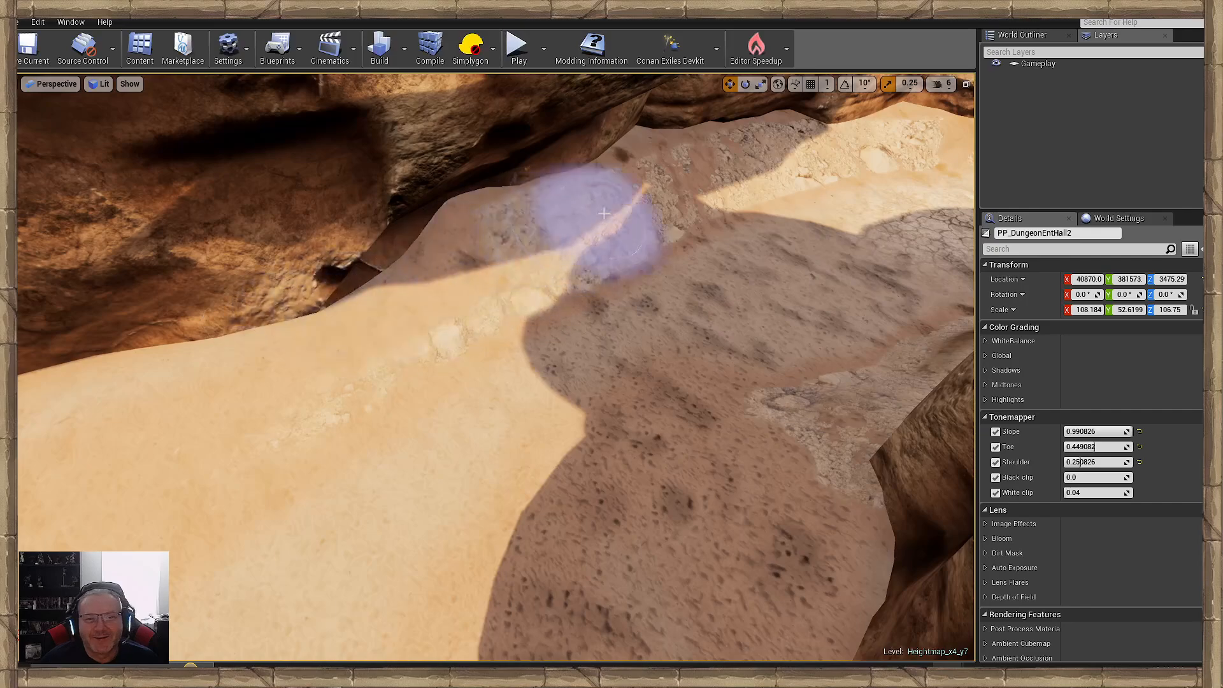
pyautogui.moveTo(751, 159); pyautogui.dragTo(719, 127, button='right')
pyautogui.moveTo(417, 334); pyautogui.dragTo(416, 344, button='right')
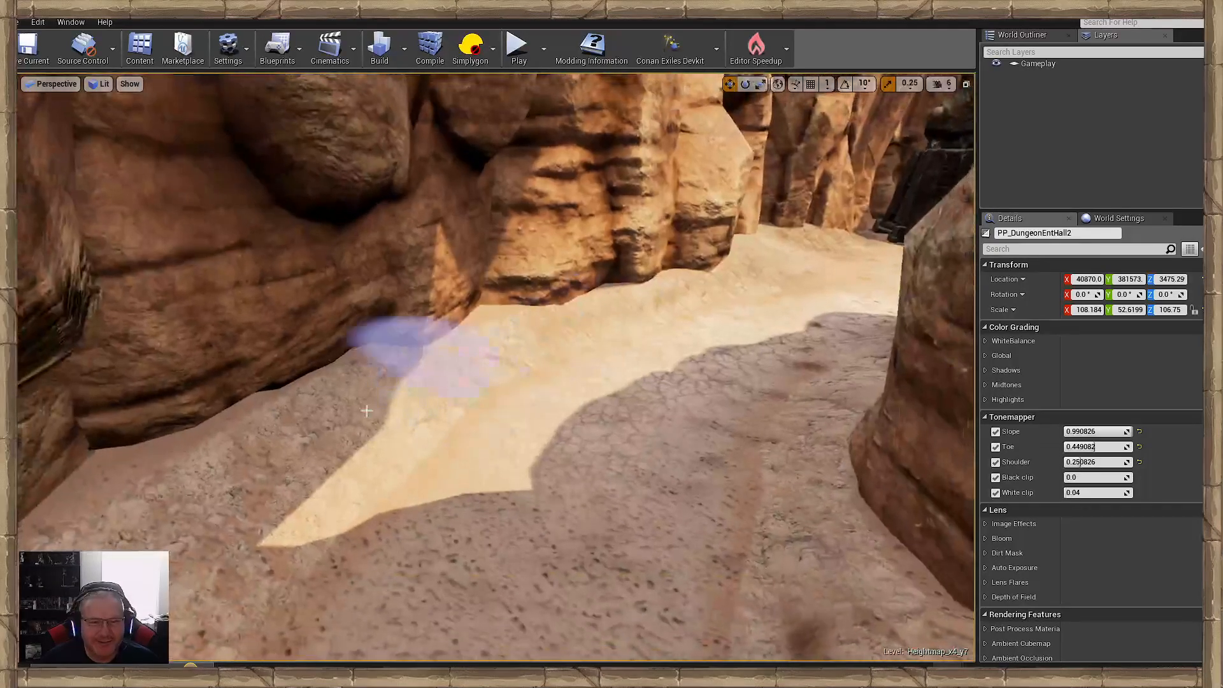
pyautogui.moveTo(673, 318); pyautogui.dragTo(606, 410, button='right')
pyautogui.moveTo(634, 328); pyautogui.dragTo(634, 344, button='right')
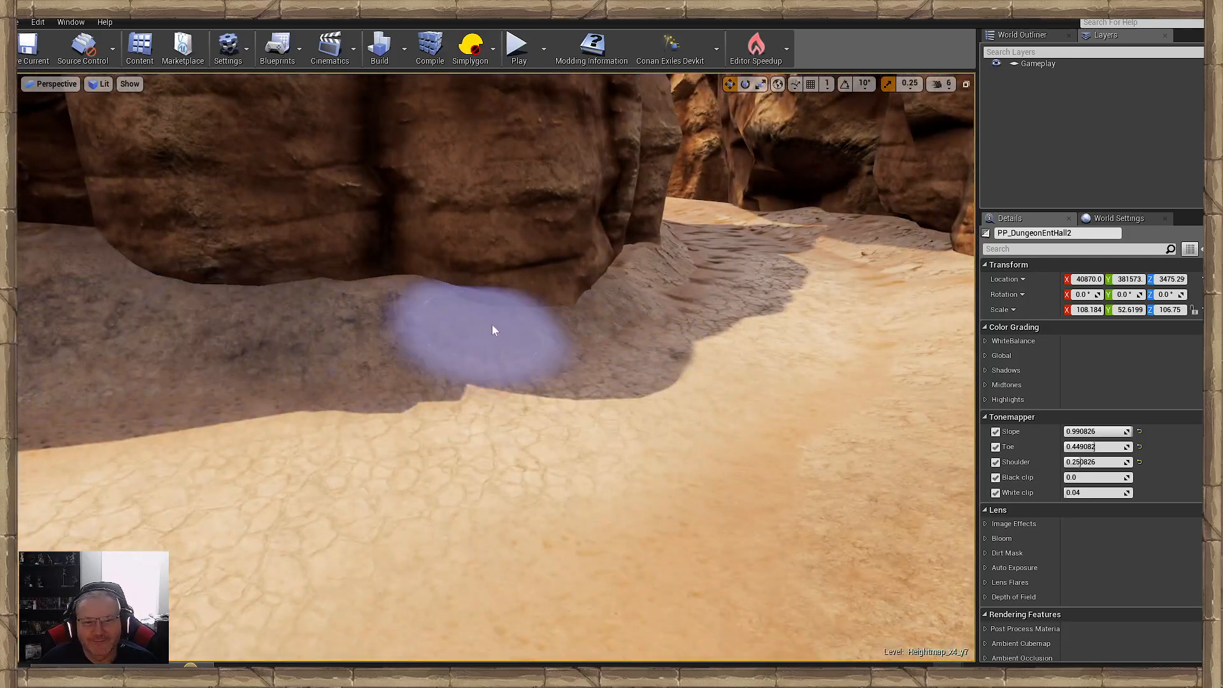
# - Smooth the shaded sand mound at the foot of the layered rocks across the canyon path
pyautogui.moveTo(653, 277); pyautogui.dragTo(544, 359, button='right')
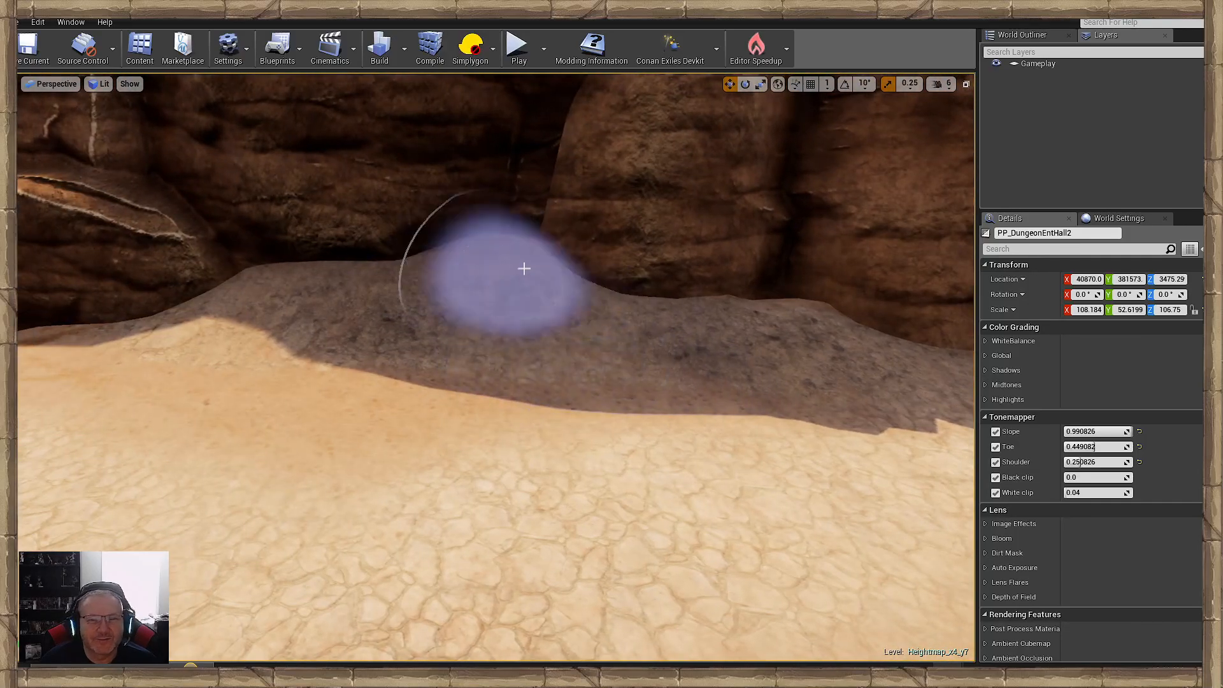
pyautogui.moveTo(644, 317)
pyautogui.mouseDown(button='right')
pyautogui.moveTo(586, 331)
pyautogui.moveTo(538, 387)
pyautogui.mouseUp(button='right')
pyautogui.moveTo(426, 352); pyautogui.dragTo(428, 341, button='right')
pyautogui.moveTo(582, 272)
pyautogui.mouseDown(button='right')
pyautogui.moveTo(560, 293)
pyautogui.moveTo(573, 319)
pyautogui.moveTo(582, 272)
pyautogui.mouseUp(button='right')
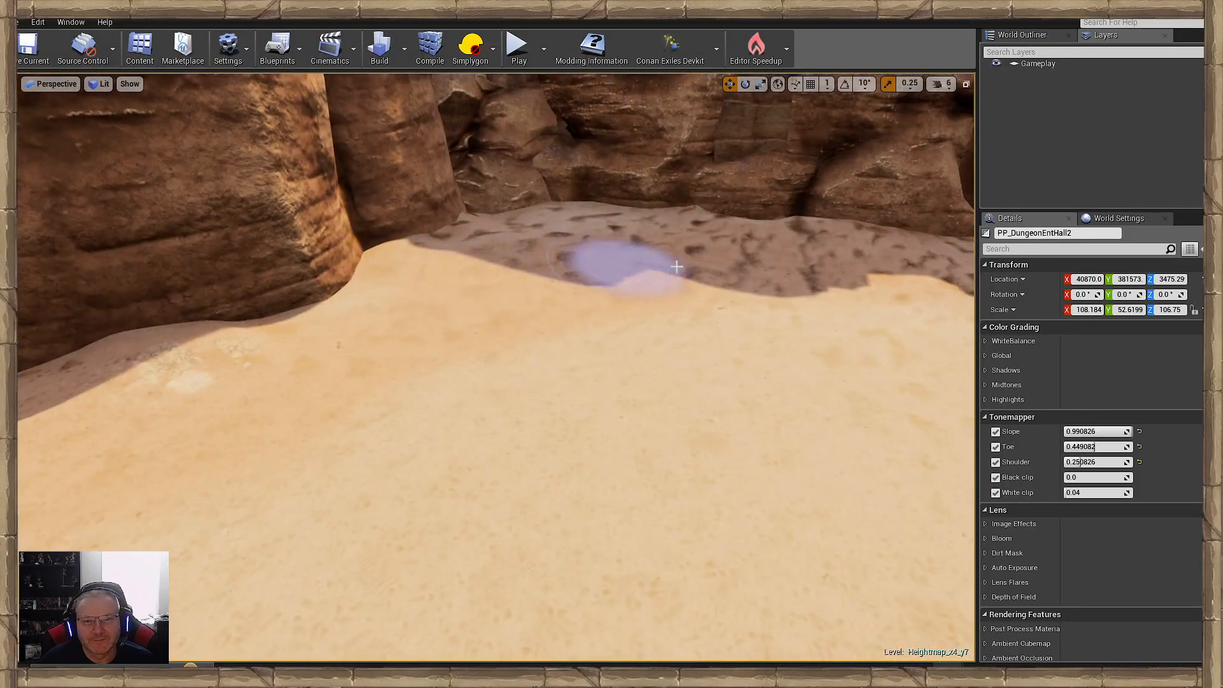
# - Smooth the sand beside both carved blocks and along the front edge of the stone paving
pyautogui.moveTo(691, 325); pyautogui.dragTo(581, 332, button='right')
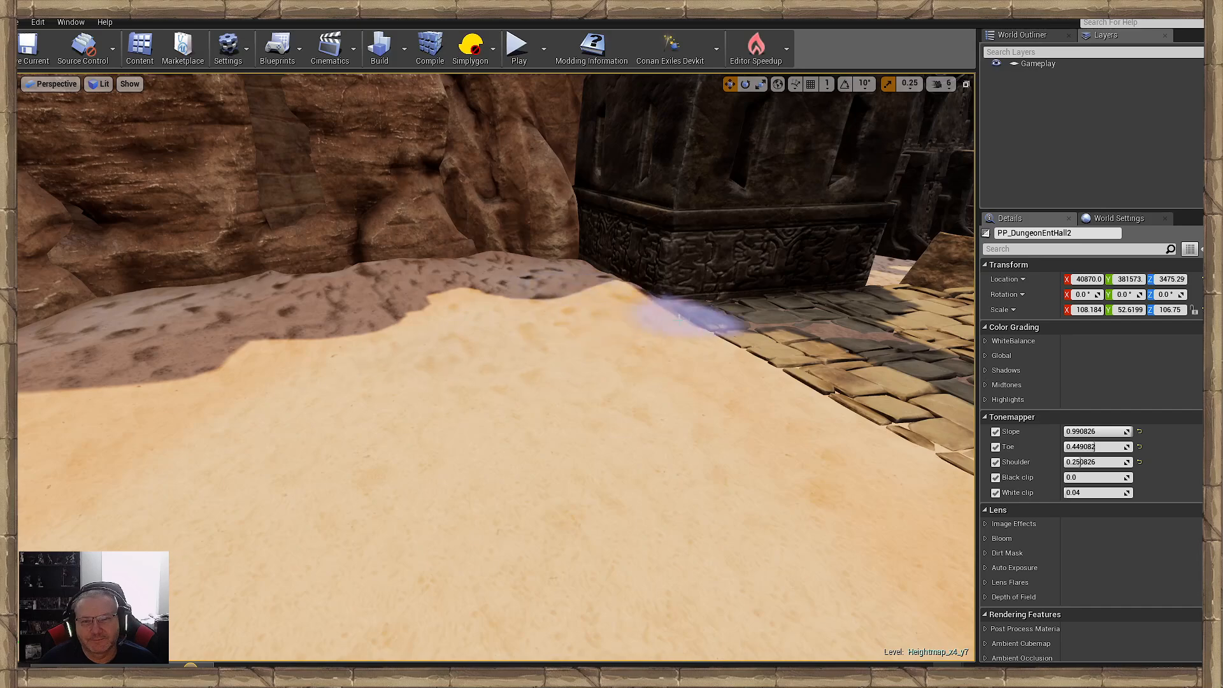
pyautogui.moveTo(682, 315); pyautogui.dragTo(478, 444, button='right')
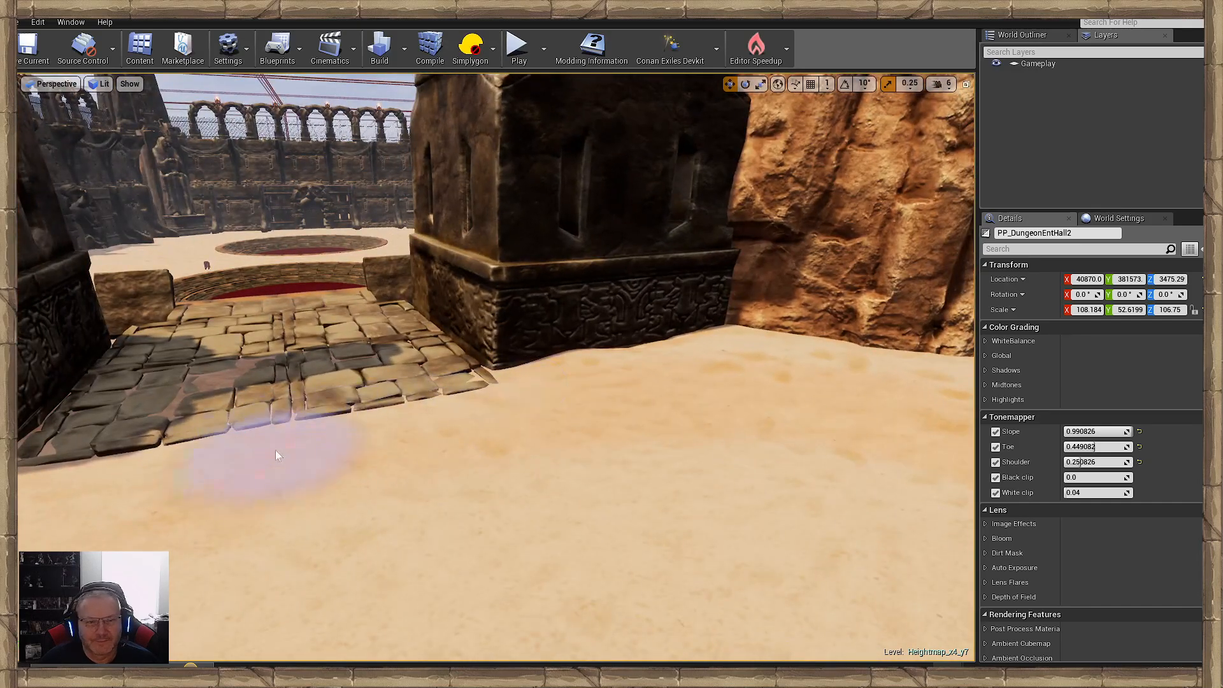
pyautogui.moveTo(275, 450); pyautogui.dragTo(202, 449, button='right')
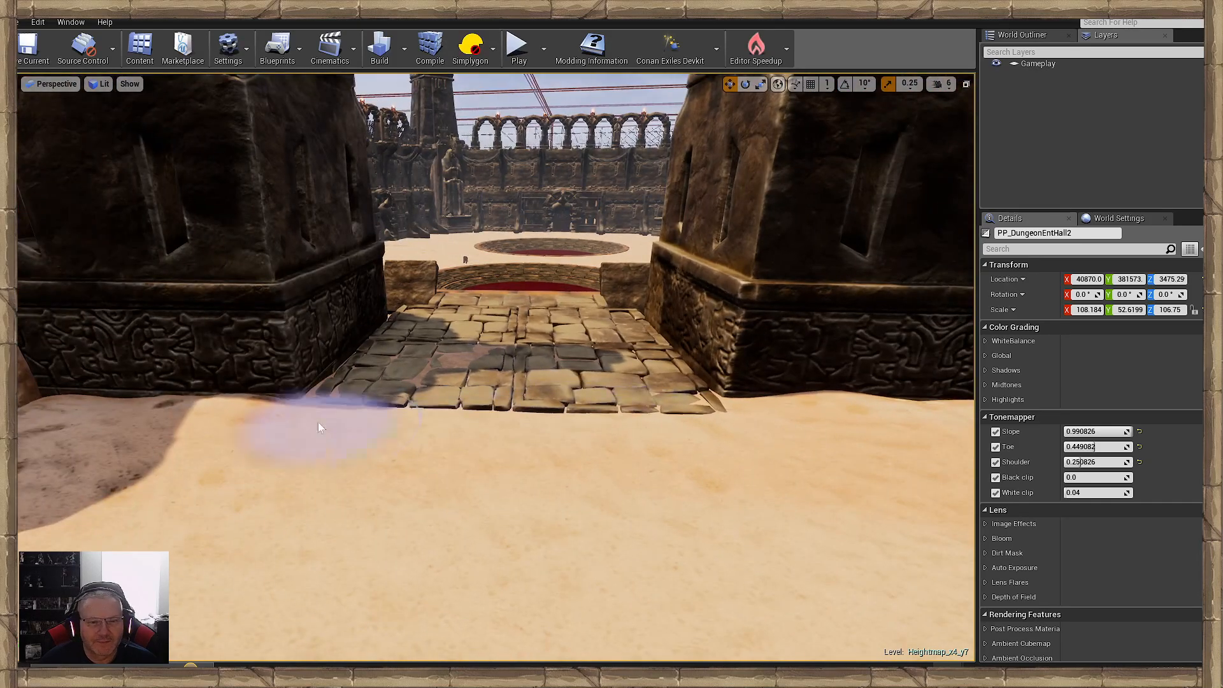
pyautogui.moveTo(586, 498)
pyautogui.mouseDown(button='right')
pyautogui.moveTo(621, 509)
pyautogui.moveTo(777, 503)
pyautogui.moveTo(588, 501)
pyautogui.moveTo(592, 528)
pyautogui.mouseUp(button='right')
# - Examine the smoothed sand banks along both sides of the canyon passage
pyautogui.press('w')
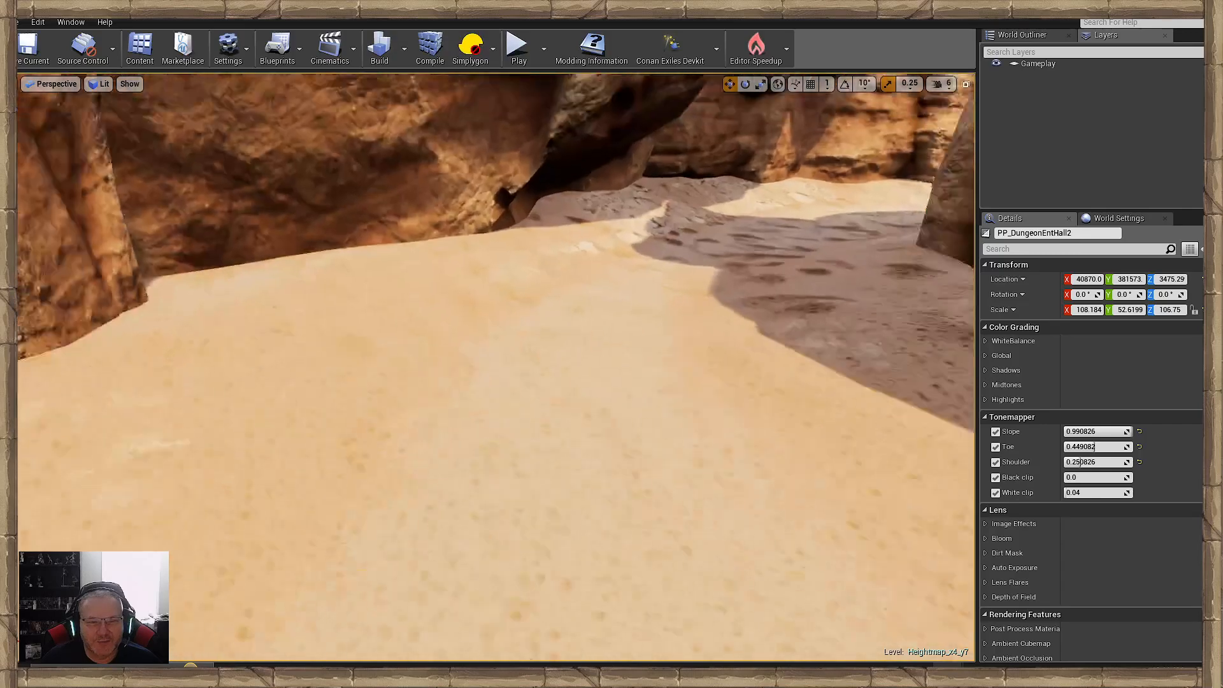
pyautogui.press('s')
pyautogui.press('w')
pyautogui.moveTo(554, 321)
pyautogui.mouseDown(button='right')
pyautogui.moveTo(599, 267)
pyautogui.moveTo(593, 376)
pyautogui.moveTo(968, 338)
pyautogui.mouseUp(button='right')
pyautogui.press('w')
pyautogui.press('w')
pyautogui.moveTo(618, 371)
pyautogui.mouseDown(button='right')
pyautogui.moveTo(774, 377)
pyautogui.moveTo(955, 417)
pyautogui.mouseUp(button='right')
pyautogui.press('w')
pyautogui.moveTo(606, 439)
pyautogui.mouseDown(button='right')
pyautogui.moveTo(701, 389)
pyautogui.moveTo(726, 465)
pyautogui.moveTo(713, 478)
pyautogui.mouseUp(button='right')
pyautogui.press('s')
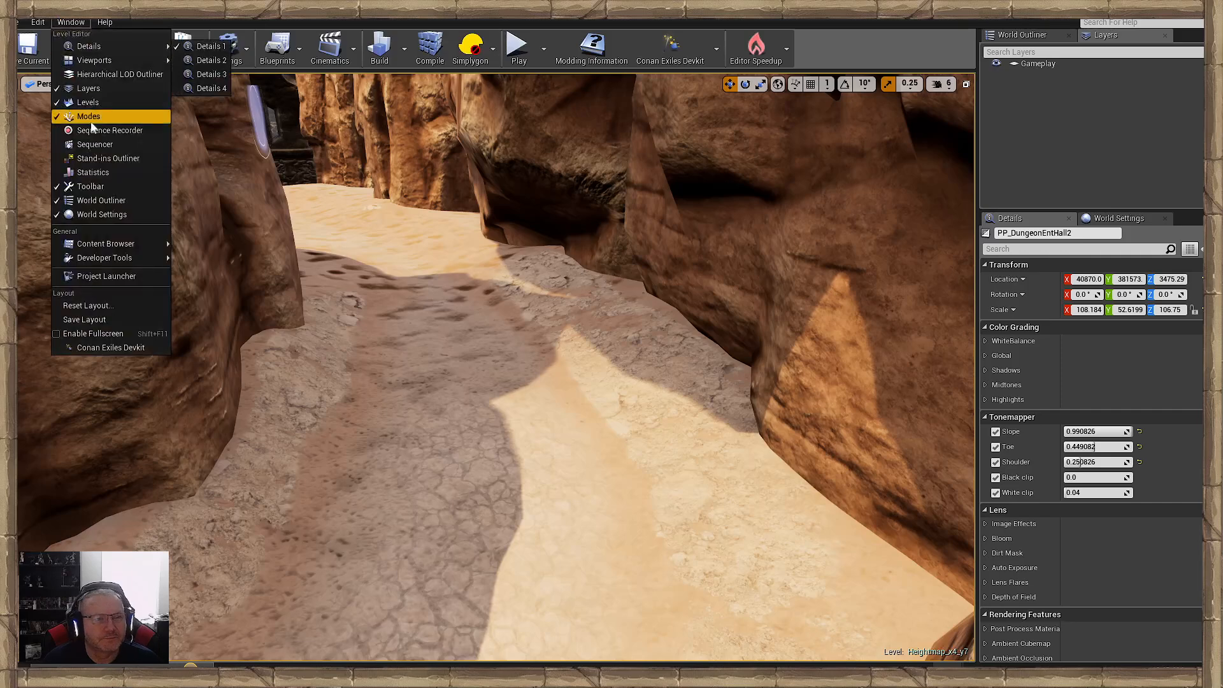
# - Bring up the landscape modes and paint cracked ground along the middle of the canyon path towards the clearing
pyautogui.click(89, 116)
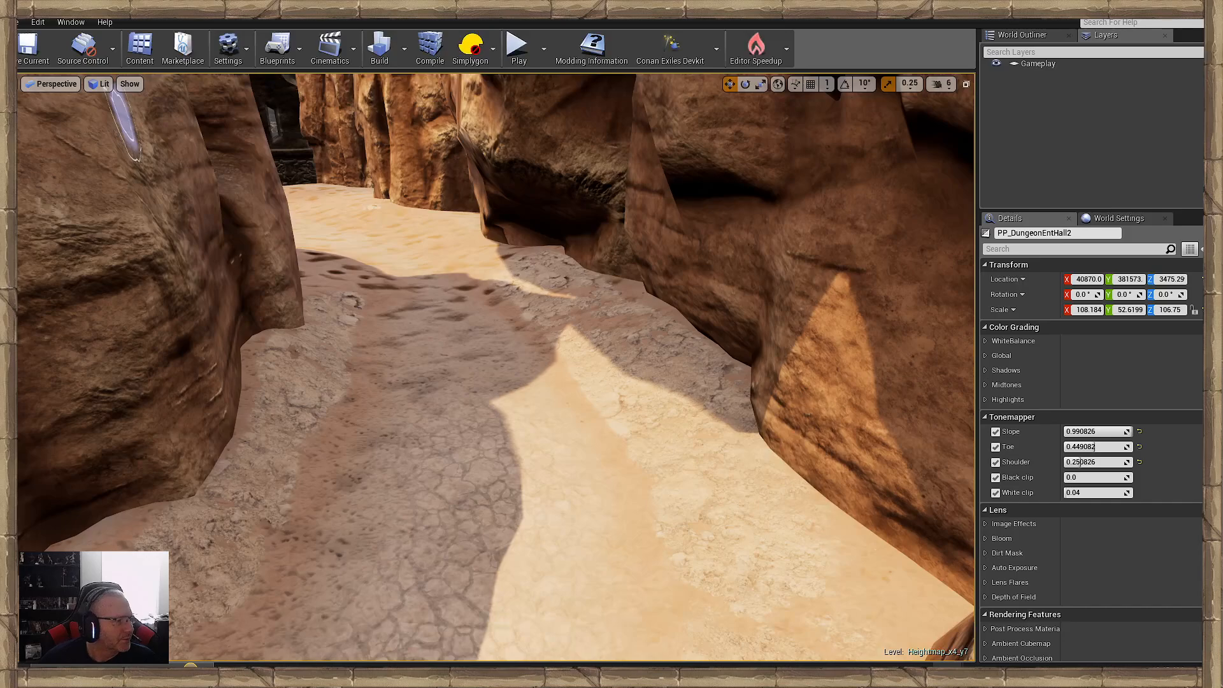
pyautogui.moveTo(497, 367)
pyautogui.mouseDown(button='right')
pyautogui.moveTo(468, 368)
pyautogui.moveTo(460, 386)
pyautogui.moveTo(465, 341)
pyautogui.moveTo(503, 366)
pyautogui.moveTo(530, 409)
pyautogui.mouseUp(button='right')
pyautogui.moveTo(367, 377)
pyautogui.mouseDown(button='right')
pyautogui.moveTo(347, 414)
pyautogui.moveTo(366, 376)
pyautogui.mouseUp(button='right')
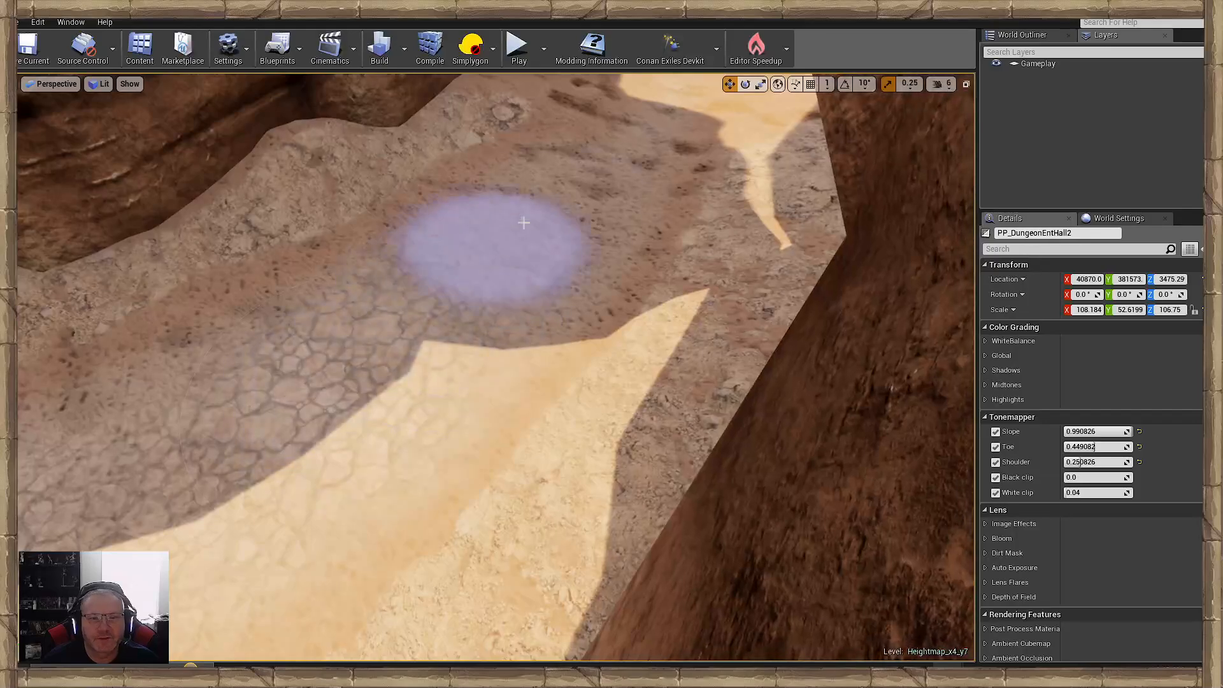
pyautogui.moveTo(593, 178)
pyautogui.mouseDown(button='right')
pyautogui.moveTo(628, 163)
pyautogui.moveTo(615, 137)
pyautogui.moveTo(675, 153)
pyautogui.mouseUp(button='right')
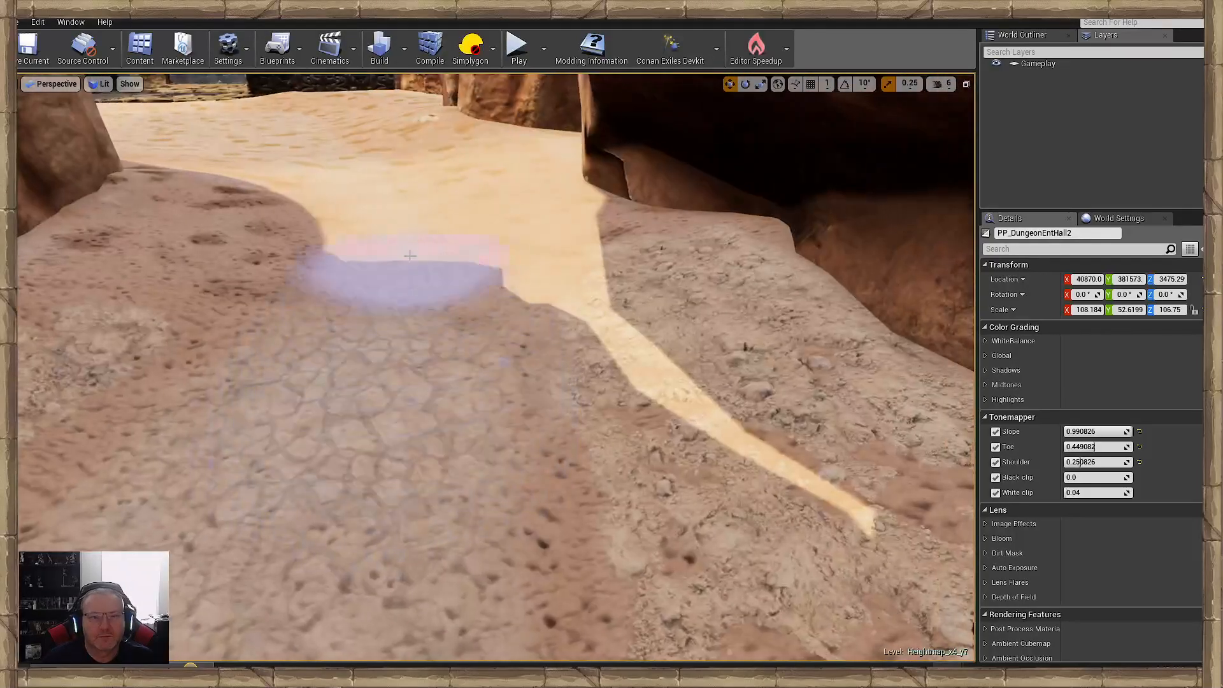
pyautogui.moveTo(316, 160)
pyautogui.mouseDown(button='right')
pyautogui.moveTo(319, 135)
pyautogui.moveTo(280, 137)
pyautogui.moveTo(319, 156)
pyautogui.mouseUp(button='right')
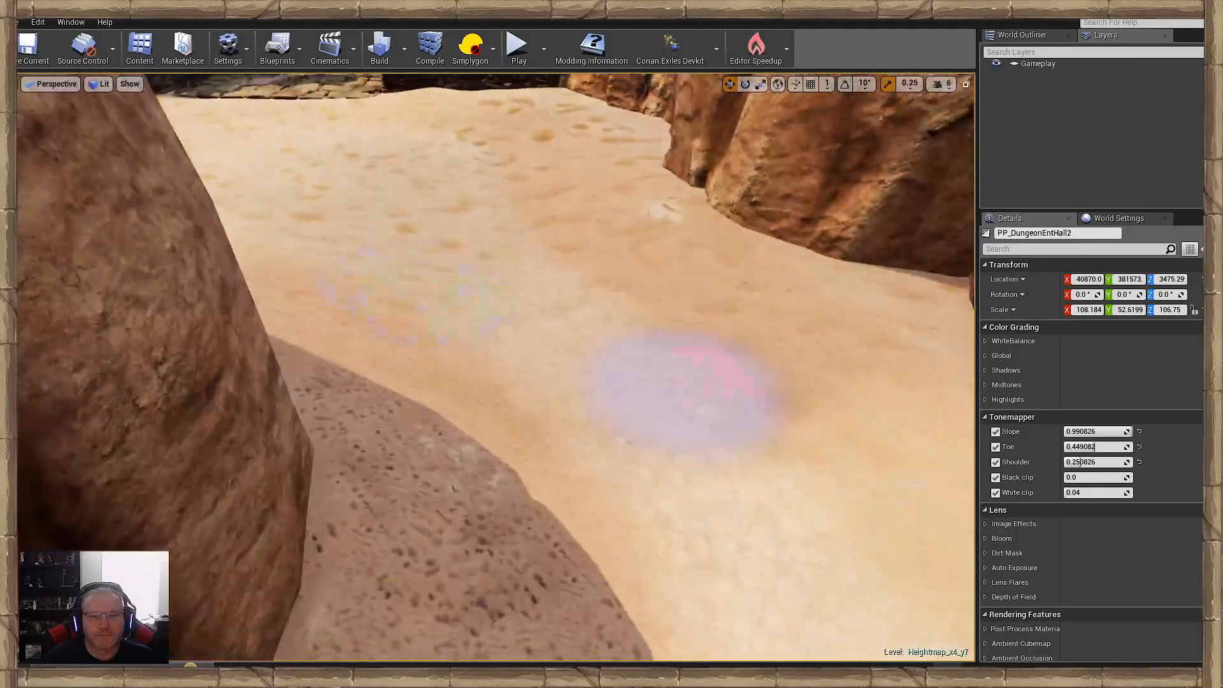
# - Paint cracked ground across the sand clearing in front of the carved blocks, leaving plain sand along the cliffs
pyautogui.moveTo(341, 203); pyautogui.dragTo(290, 153, button='right')
pyautogui.moveTo(637, 347)
pyautogui.mouseDown(button='right')
pyautogui.moveTo(627, 414)
pyautogui.moveTo(615, 413)
pyautogui.mouseUp(button='right')
pyautogui.moveTo(520, 206); pyautogui.dragTo(520, 218, button='right')
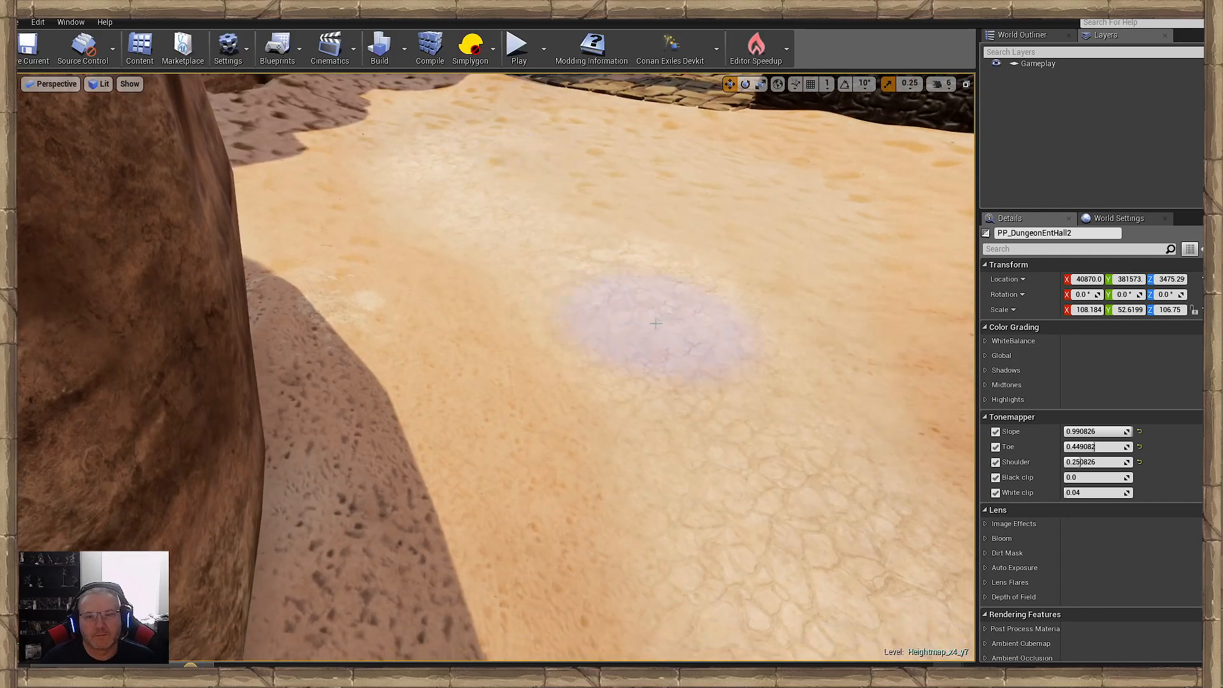
pyautogui.moveTo(560, 350)
pyautogui.mouseDown(button='right')
pyautogui.moveTo(605, 191)
pyautogui.moveTo(643, 309)
pyautogui.mouseUp(button='right')
pyautogui.moveTo(560, 350)
pyautogui.mouseDown(button='right')
pyautogui.moveTo(420, 383)
pyautogui.moveTo(437, 437)
pyautogui.mouseUp(button='right')
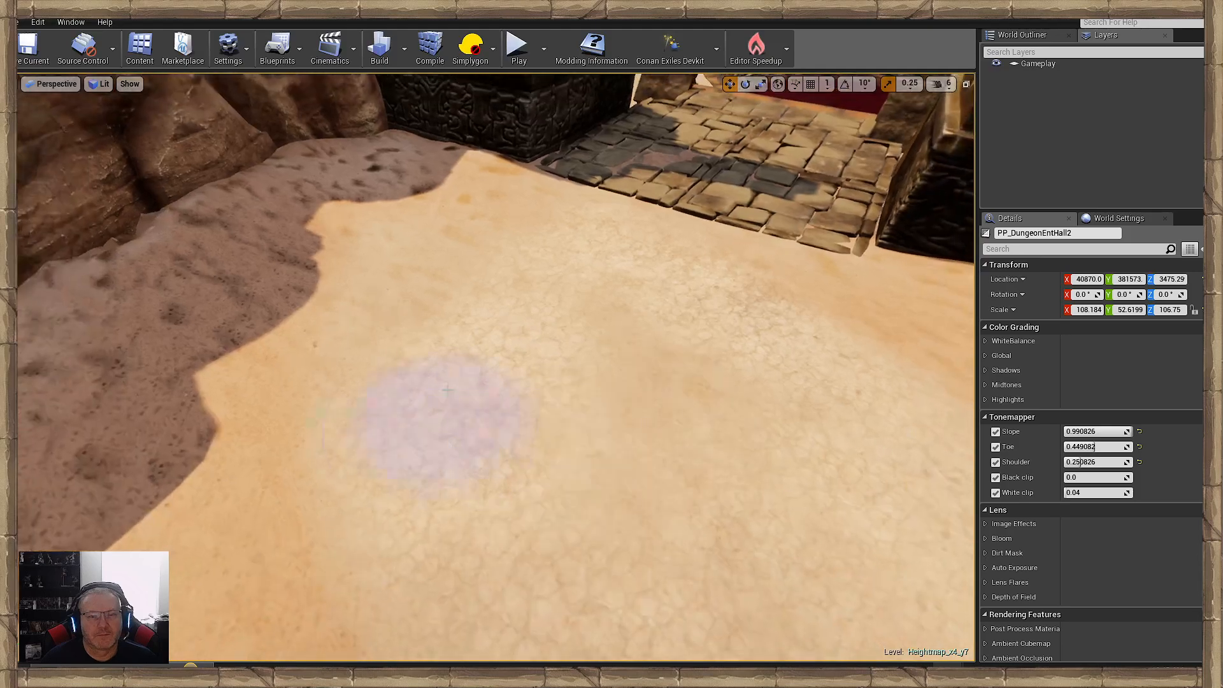
pyautogui.moveTo(518, 232); pyautogui.dragTo(529, 351, button='right')
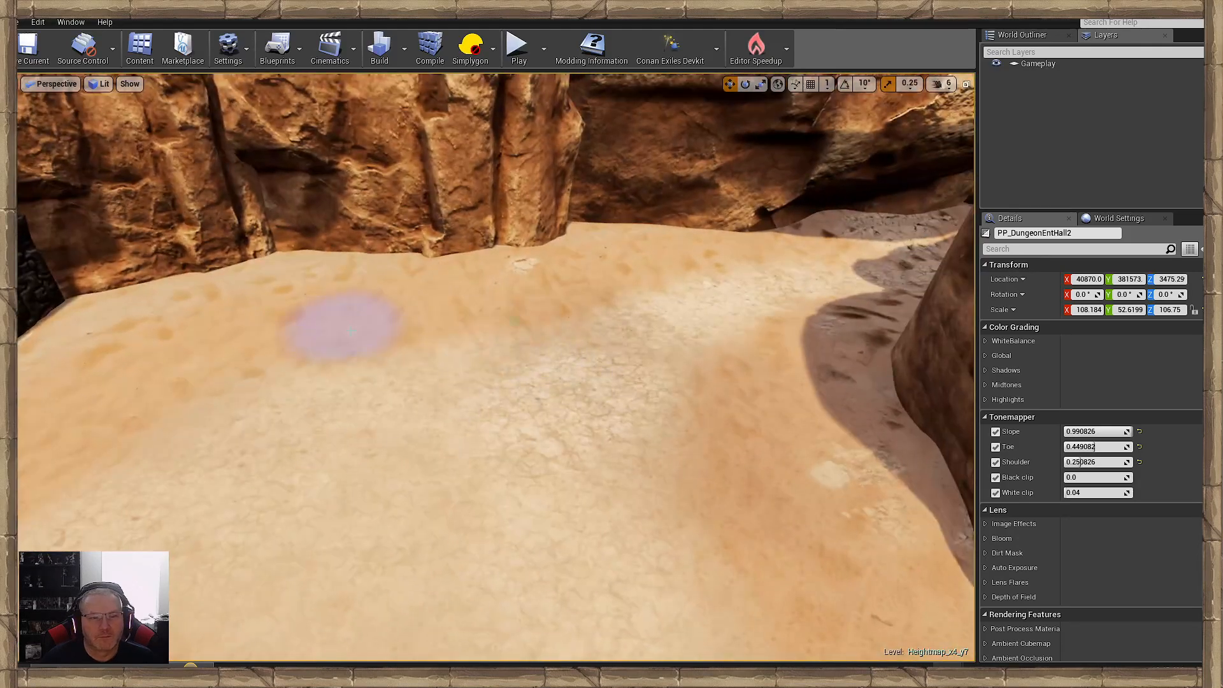
pyautogui.moveTo(302, 483)
pyautogui.mouseDown(button='right')
pyautogui.moveTo(304, 500)
pyautogui.moveTo(510, 560)
pyautogui.mouseUp(button='right')
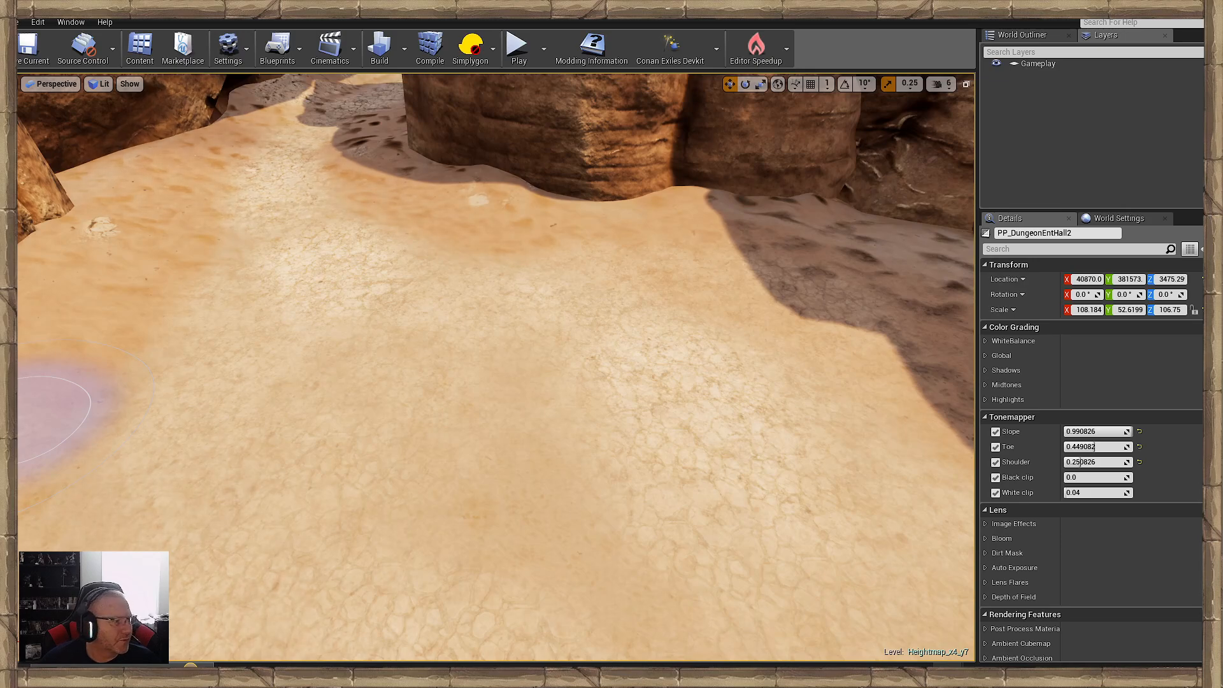
# - Paint rougher, darker ground along the foot of the sunlit cliff from the carved block towards the canyon
pyautogui.moveTo(54, 420); pyautogui.dragTo(518, 450, button='right')
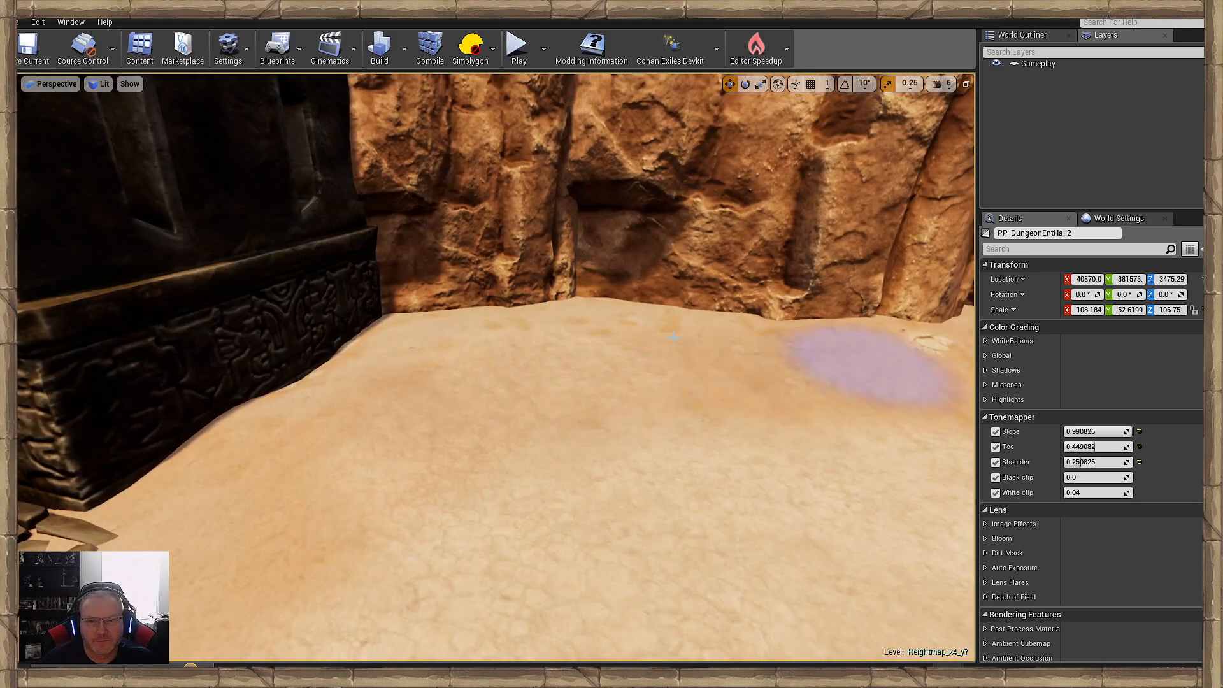
pyautogui.moveTo(341, 398); pyautogui.dragTo(500, 414, button='right')
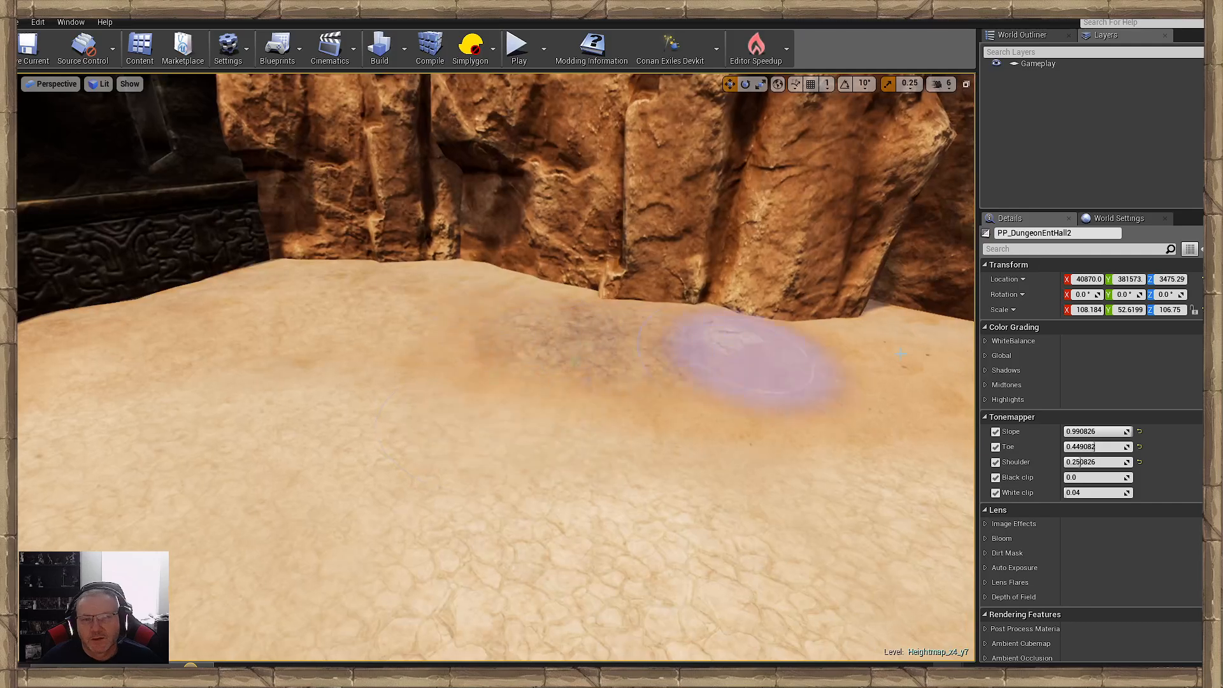
pyautogui.moveTo(273, 281)
pyautogui.mouseDown(button='right')
pyautogui.moveTo(191, 318)
pyautogui.moveTo(260, 382)
pyautogui.mouseUp(button='right')
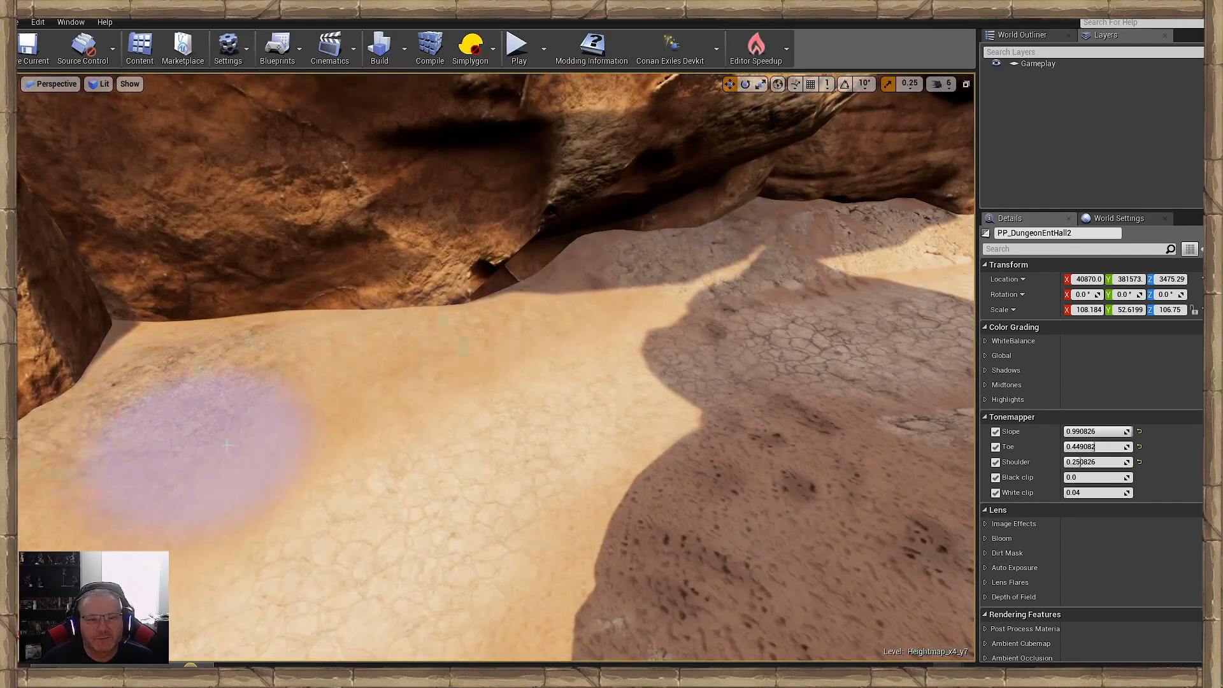
pyautogui.moveTo(227, 444); pyautogui.dragTo(242, 446, button='right')
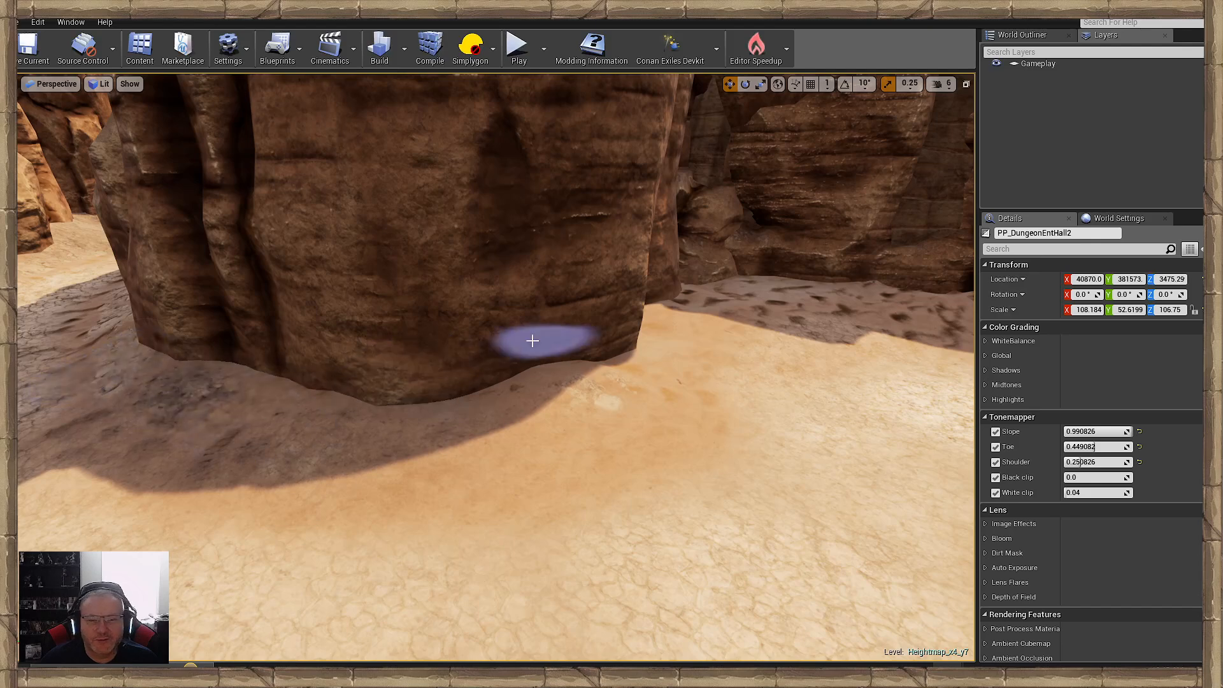
# - Paint rough ground along the shaded cliff bank, the carved block's edge and the base of the canyon overhang
pyautogui.moveTo(235, 441); pyautogui.dragTo(464, 372, button='right')
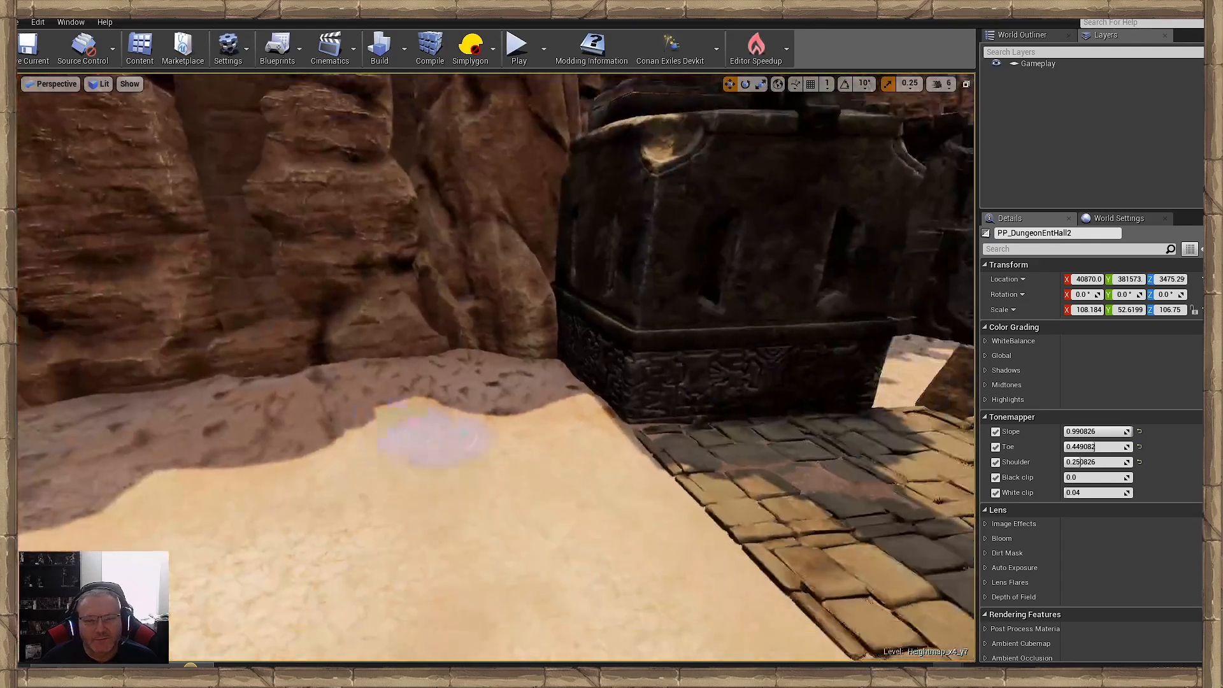
pyautogui.moveTo(193, 407); pyautogui.dragTo(584, 406, button='right')
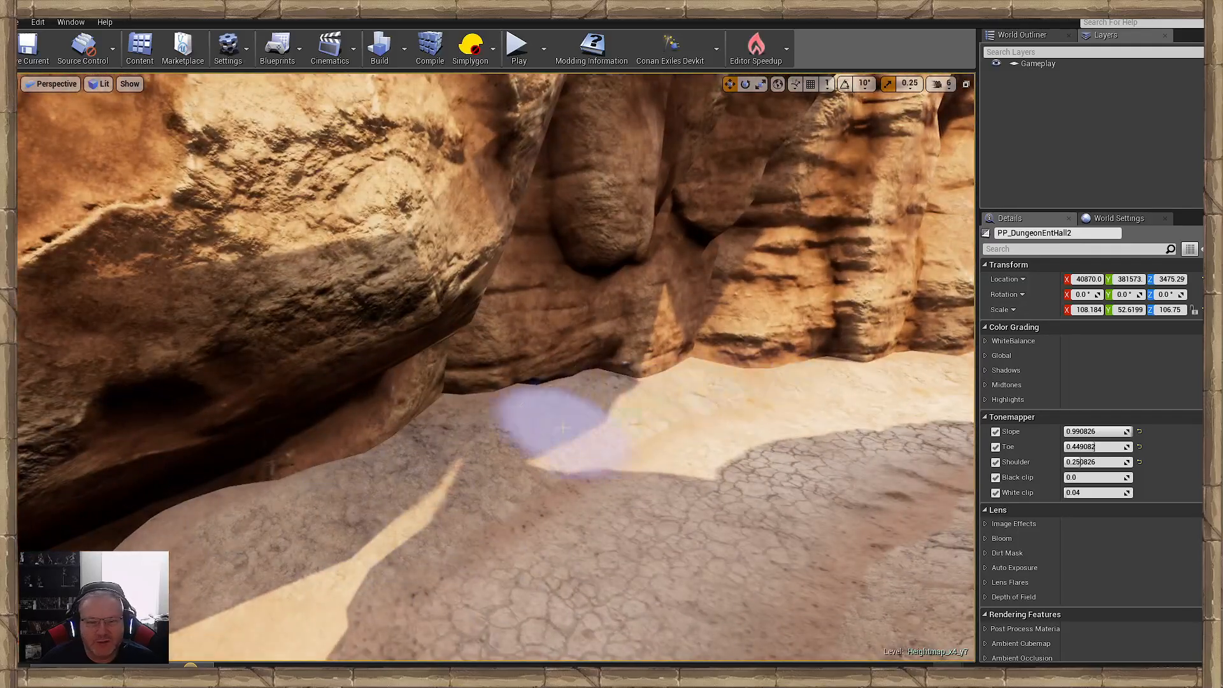
pyautogui.moveTo(562, 428)
pyautogui.mouseDown(button='right')
pyautogui.moveTo(688, 369)
pyautogui.moveTo(745, 364)
pyautogui.moveTo(873, 427)
pyautogui.moveTo(968, 408)
pyautogui.moveTo(445, 414)
pyautogui.moveTo(255, 452)
pyautogui.moveTo(408, 439)
pyautogui.mouseUp(button='right')
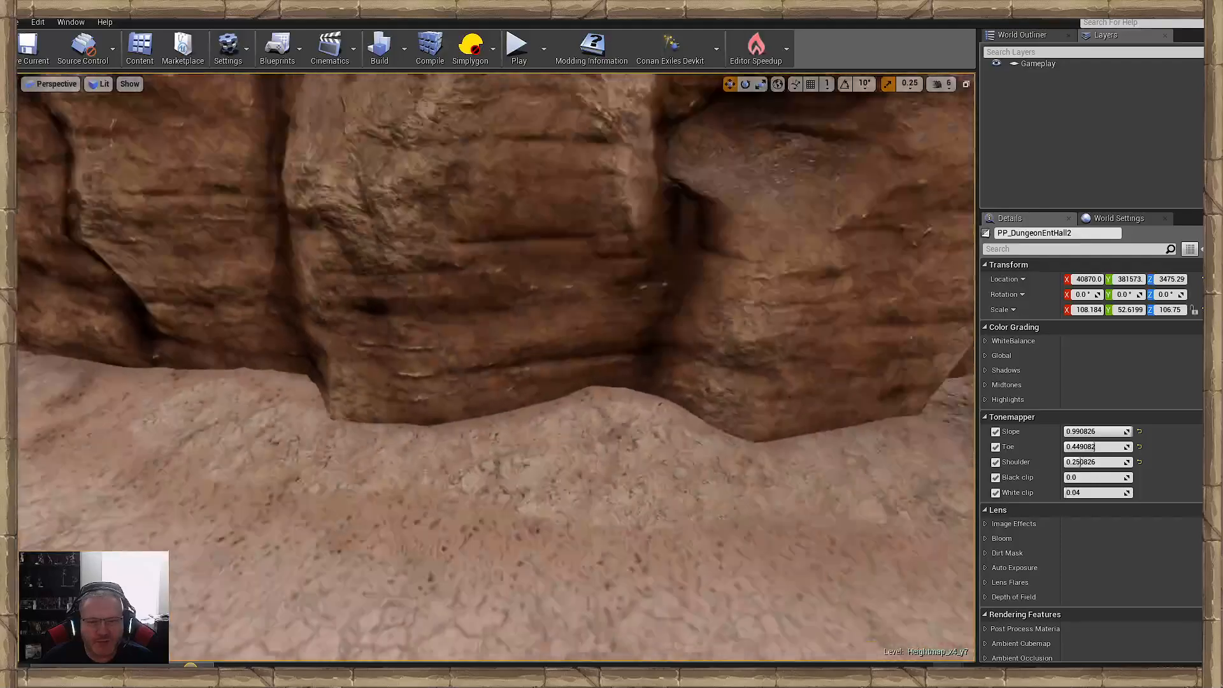
# - Examine the painted ground around the layered rock pillar and the surrounding clearing
pyautogui.moveTo(663, 423); pyautogui.dragTo(669, 423, button='right')
pyautogui.press('s')
pyautogui.press('d')
pyautogui.moveTo(442, 390)
pyautogui.mouseDown(button='right')
pyautogui.moveTo(496, 390)
pyautogui.moveTo(459, 391)
pyautogui.mouseUp(button='right')
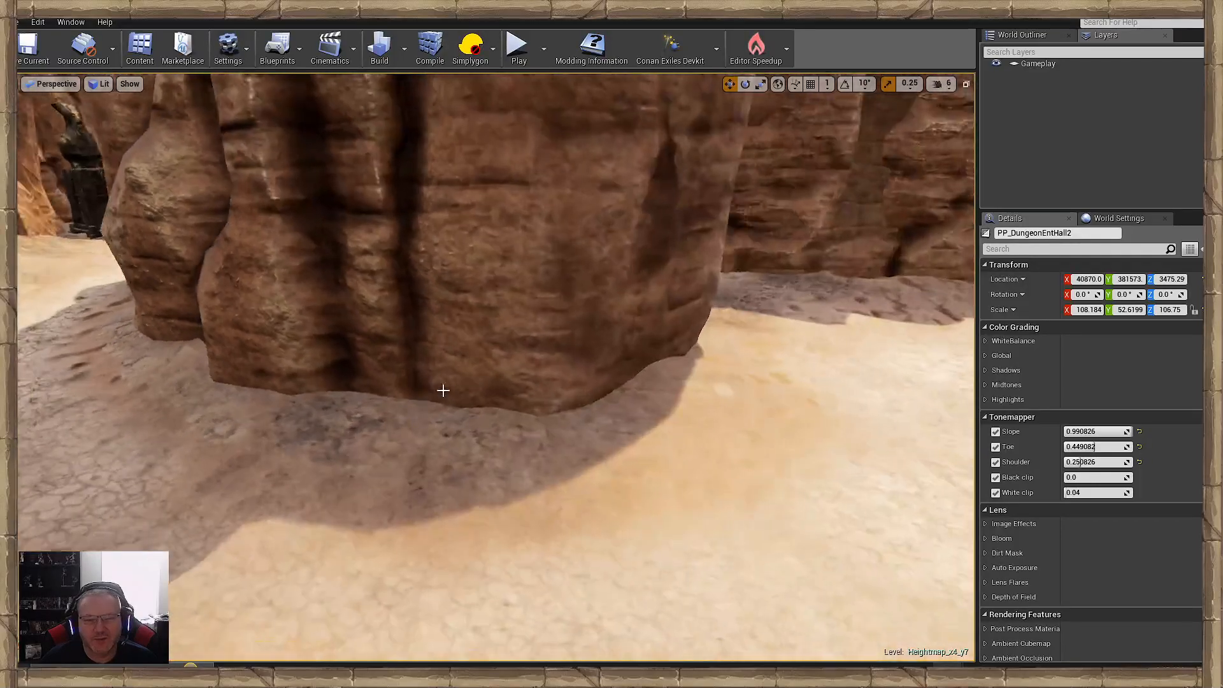
pyautogui.moveTo(659, 454)
pyautogui.mouseDown(button='right')
pyautogui.moveTo(726, 414)
pyautogui.moveTo(828, 420)
pyautogui.mouseUp(button='right')
pyautogui.press('w')
pyautogui.press('w')
pyautogui.moveTo(559, 413); pyautogui.dragTo(828, 418, button='right')
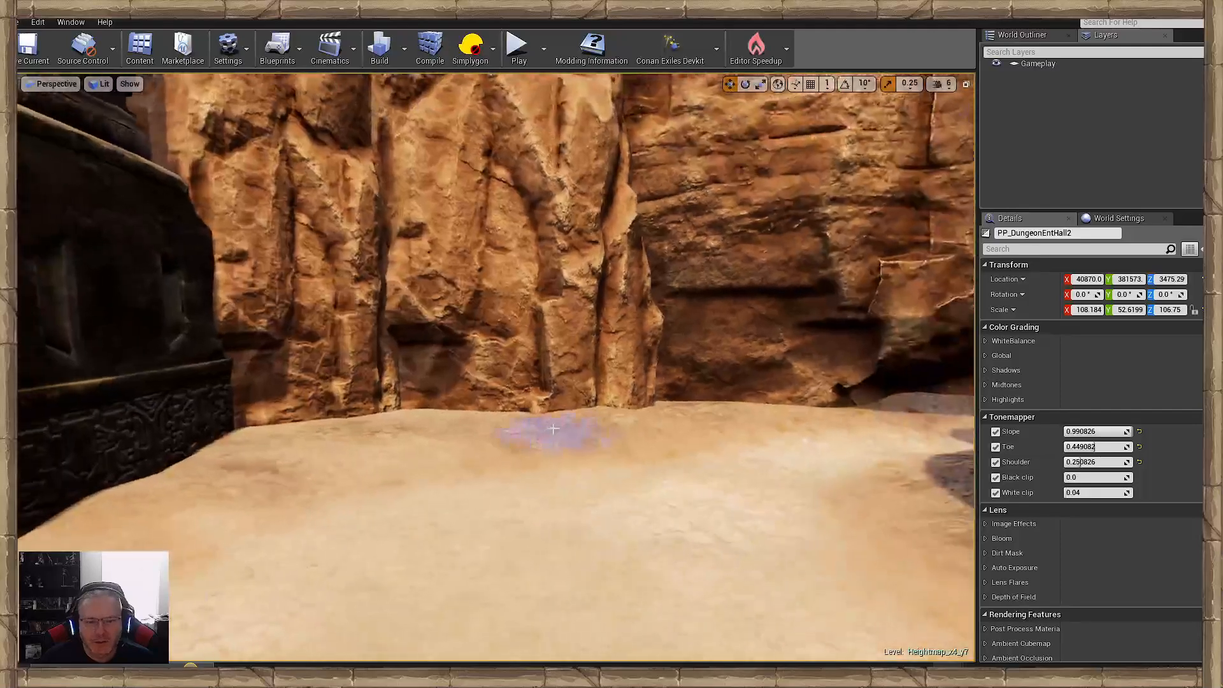
# - Paint rough ground along the sunlit cliff base and in front of the carved block beside the paving
pyautogui.moveTo(58, 532)
pyautogui.mouseDown(button='right')
pyautogui.moveTo(191, 525)
pyautogui.moveTo(96, 490)
pyautogui.moveTo(164, 510)
pyautogui.moveTo(32, 516)
pyautogui.moveTo(272, 496)
pyautogui.mouseUp(button='right')
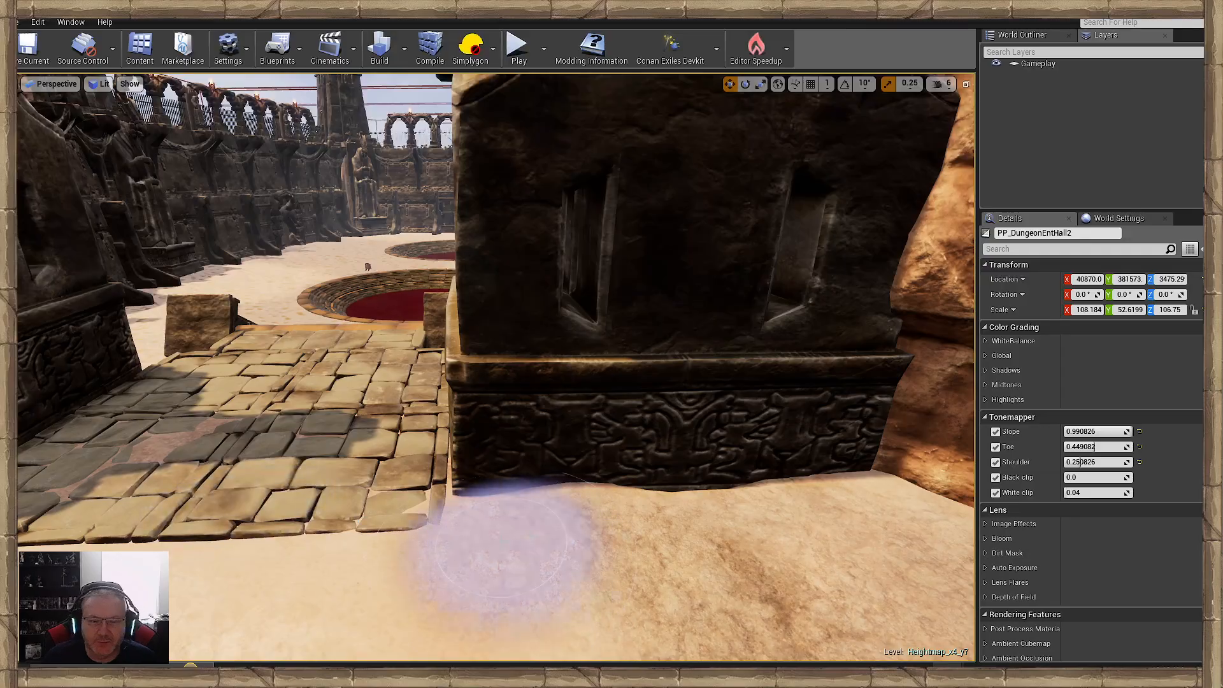
pyautogui.moveTo(501, 548); pyautogui.dragTo(567, 549, button='right')
# - Examine the painted clearing and the path leading into the canyon from ground level
pyautogui.press('w')
pyautogui.press('w')
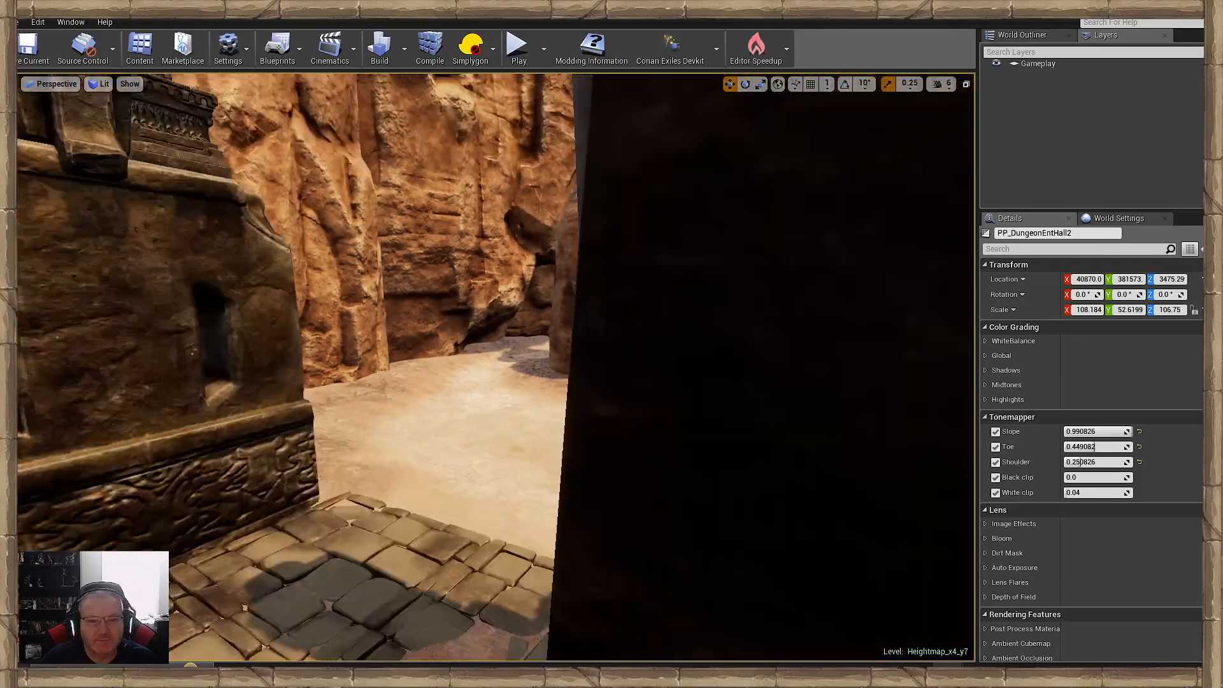
pyautogui.press('s')
pyautogui.moveTo(496, 368); pyautogui.dragTo(446, 402, button='right')
pyautogui.press('w')
pyautogui.press('w')
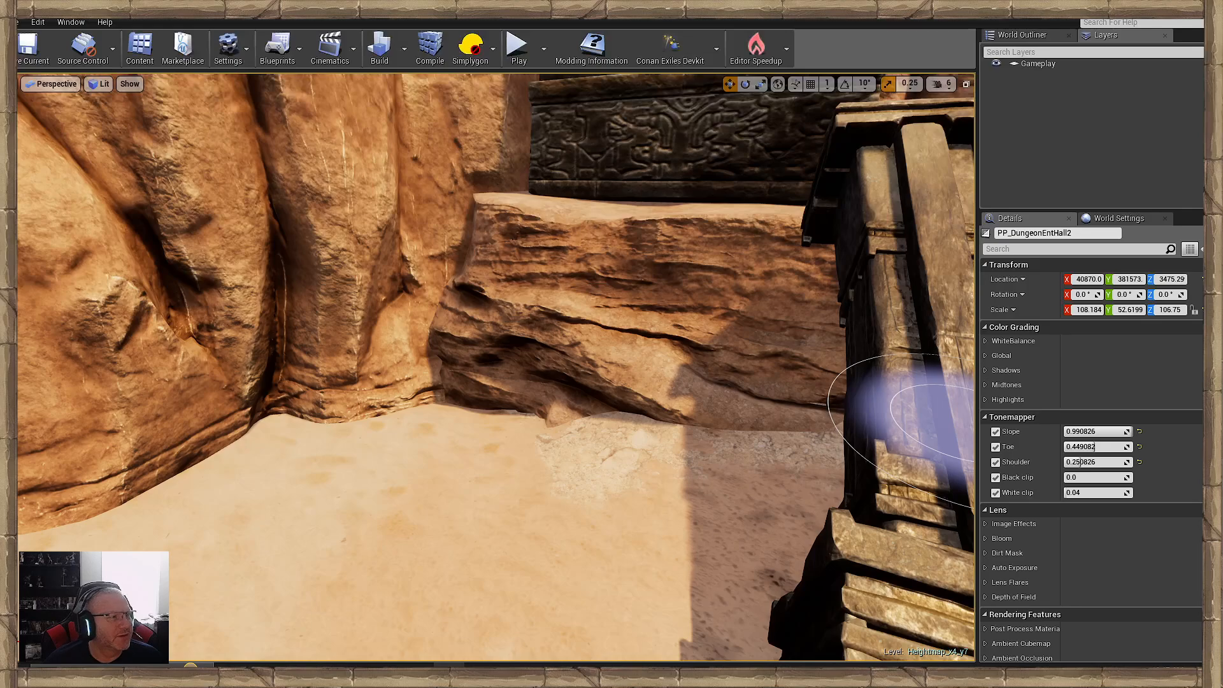
# - Switch to the web browser, maximise the Conan Exiles Community Spotlight 3 page and view the Welcome to Ergos gallery
pyautogui.moveTo(18, 159); pyautogui.dragTo(502, 153)
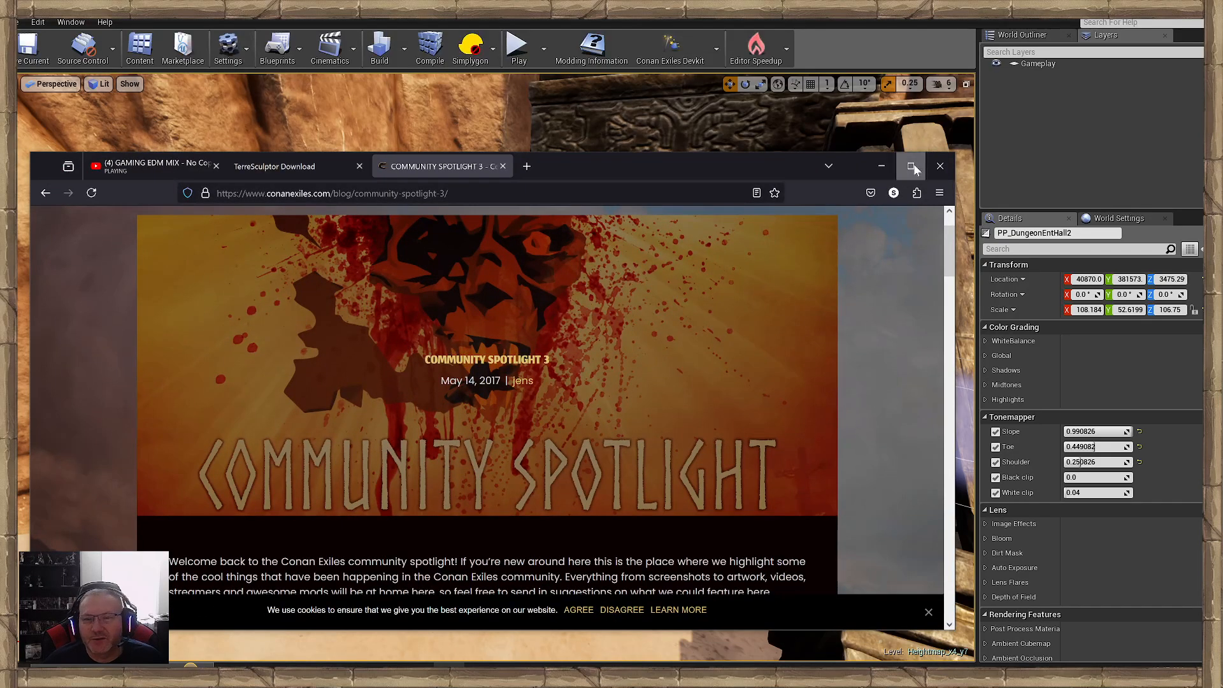
pyautogui.click(914, 167)
pyautogui.scroll(-5, 532, 280)
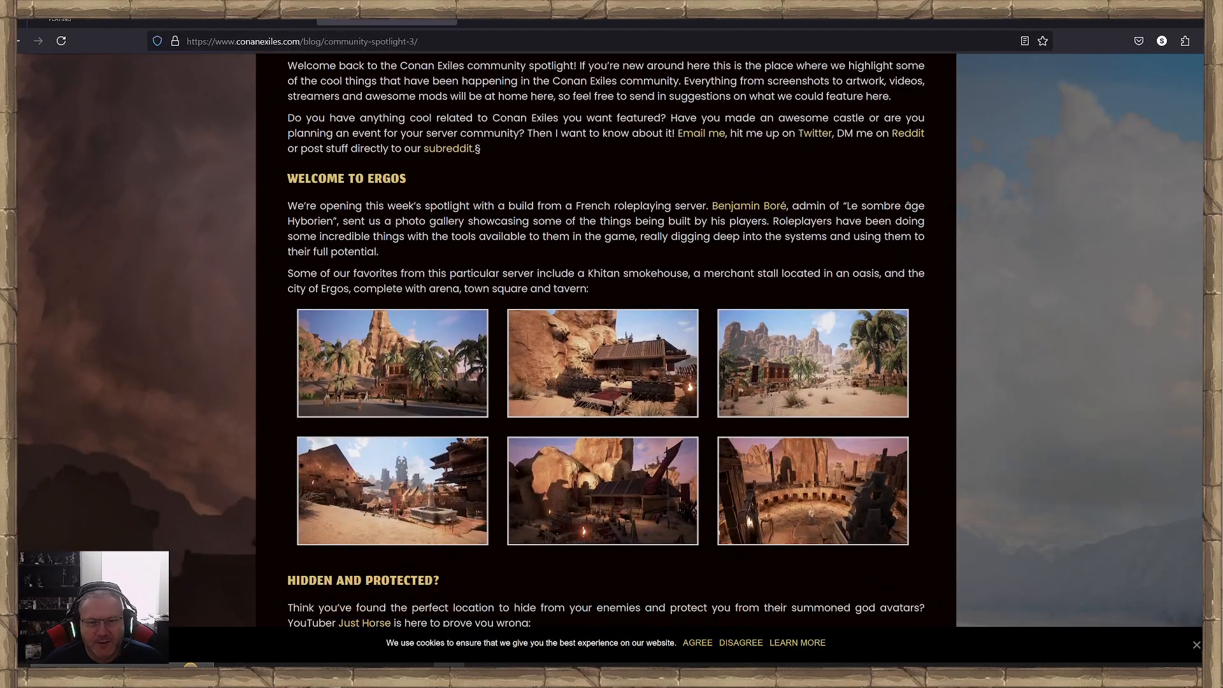
# - Read through the rest of the Community Spotlight 3 page, including the Mod of the Week section on Ruins of Acheron
pyautogui.scroll(4, 630, 277)
pyautogui.scroll(-9, 629, 277)
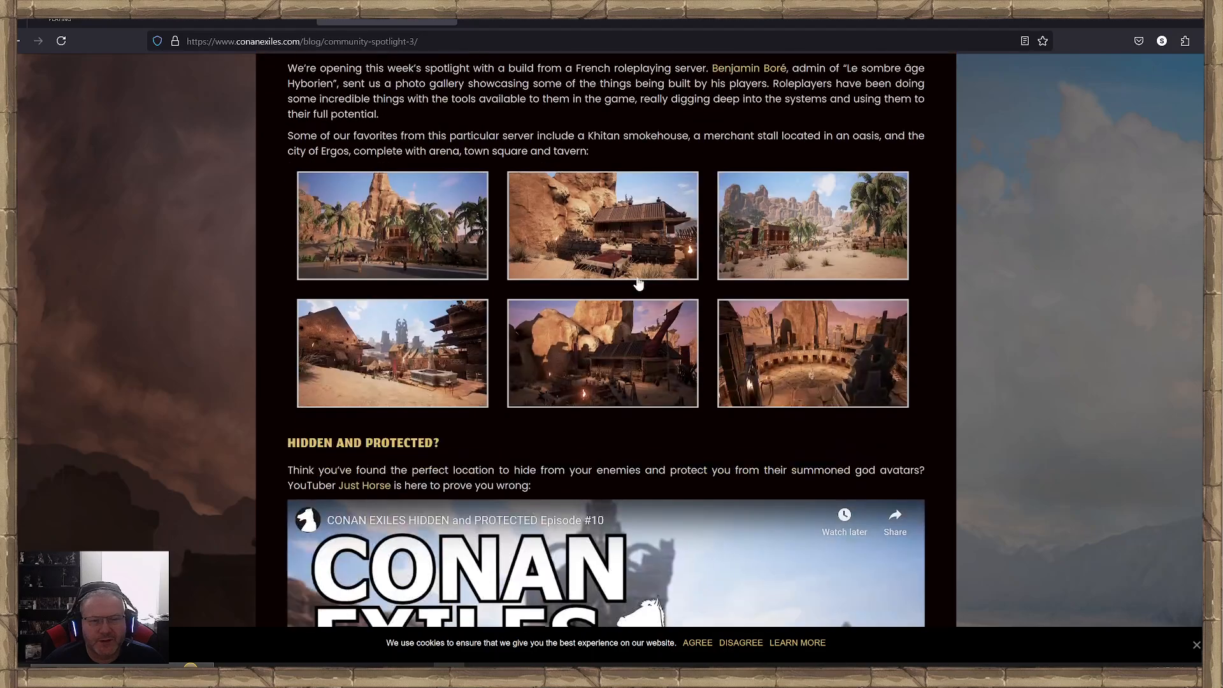
pyautogui.scroll(-12, 637, 275)
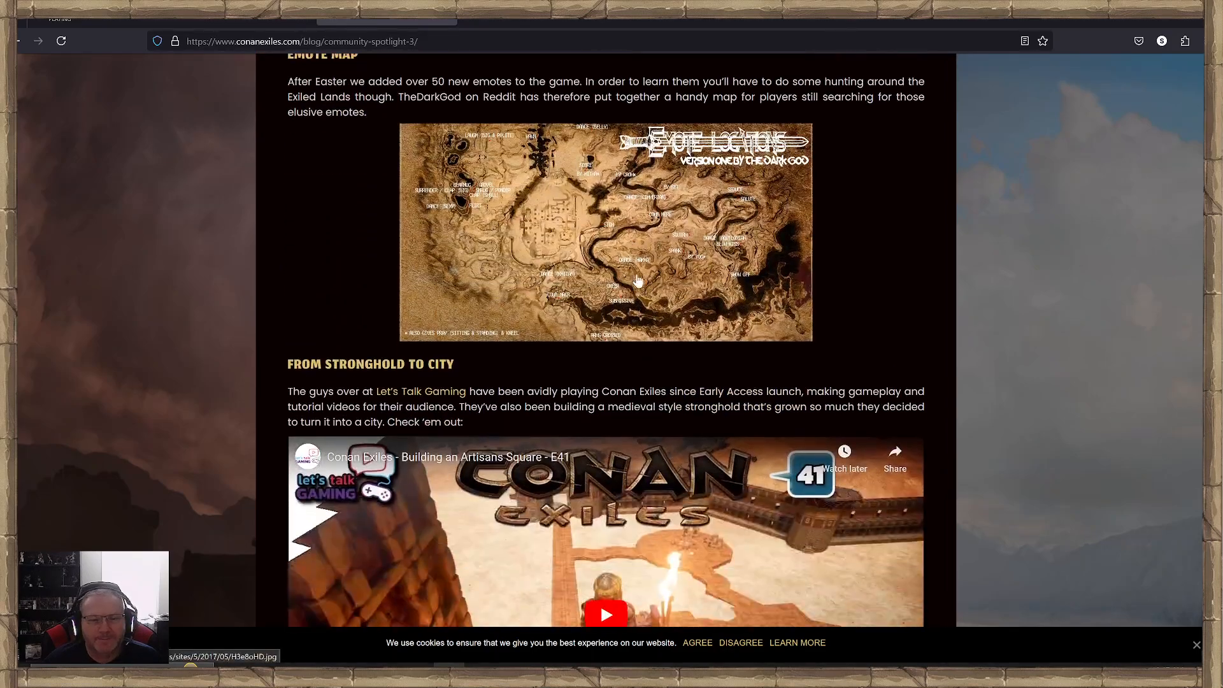
pyautogui.scroll(-8, 639, 280)
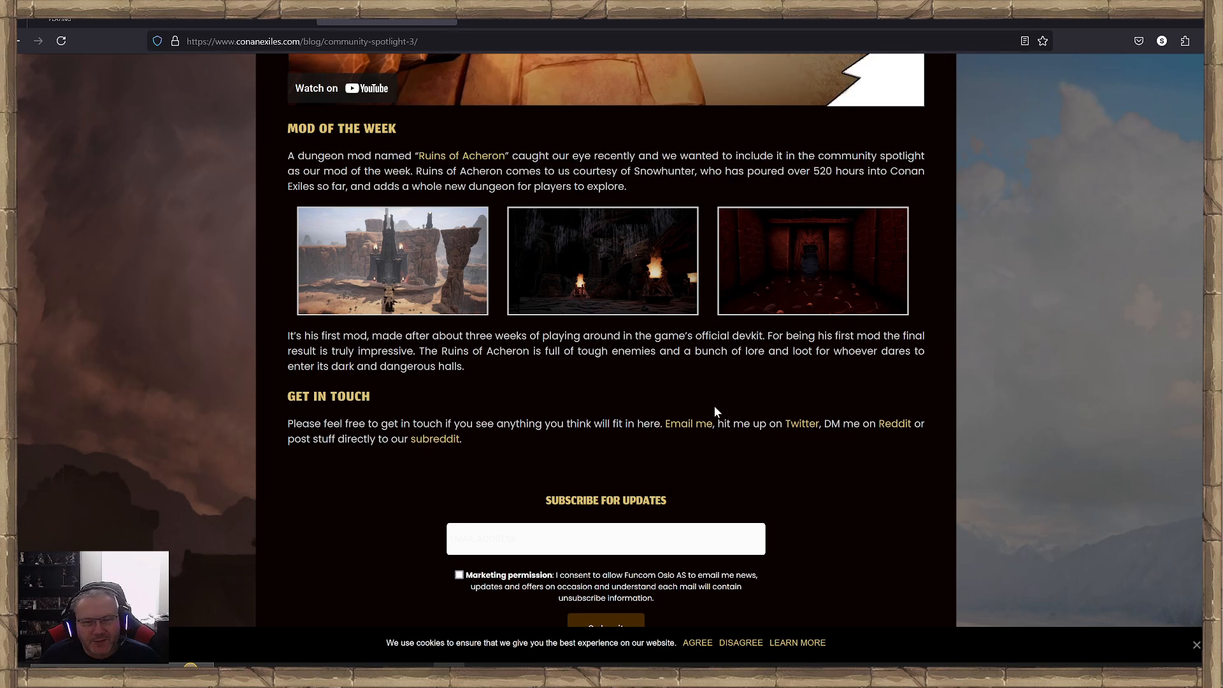
pyautogui.scroll(4, 475, 404)
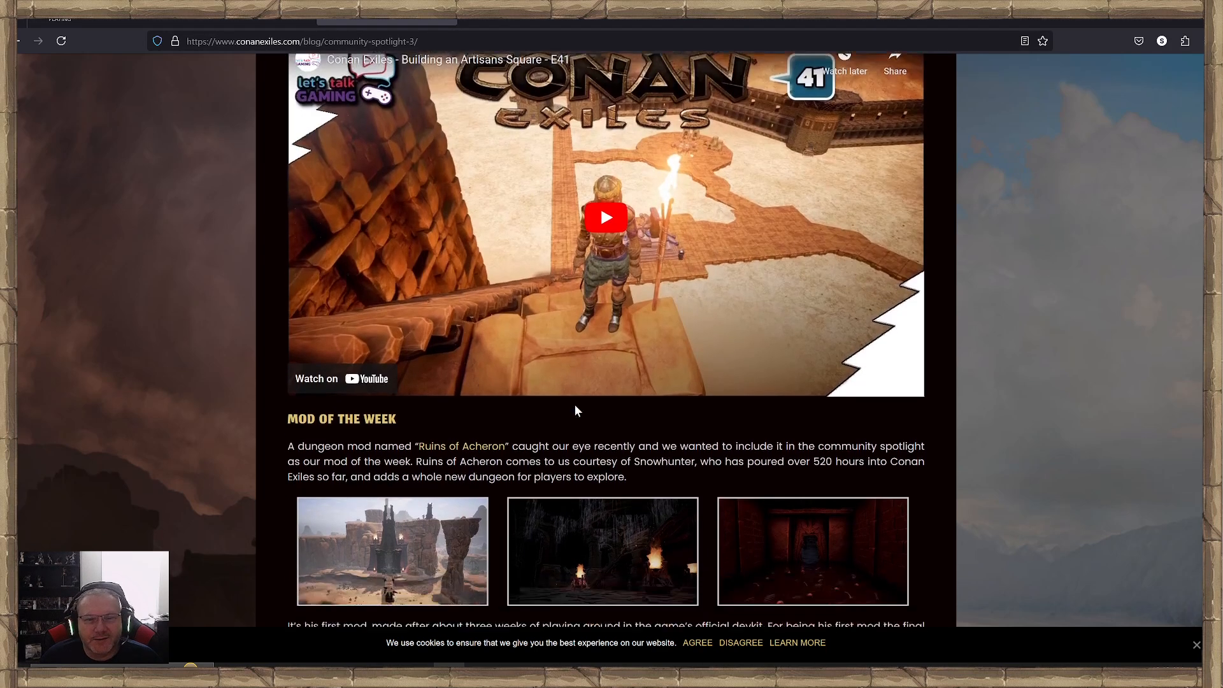
pyautogui.scroll(-2, 576, 408)
pyautogui.scroll(3, 969, 150)
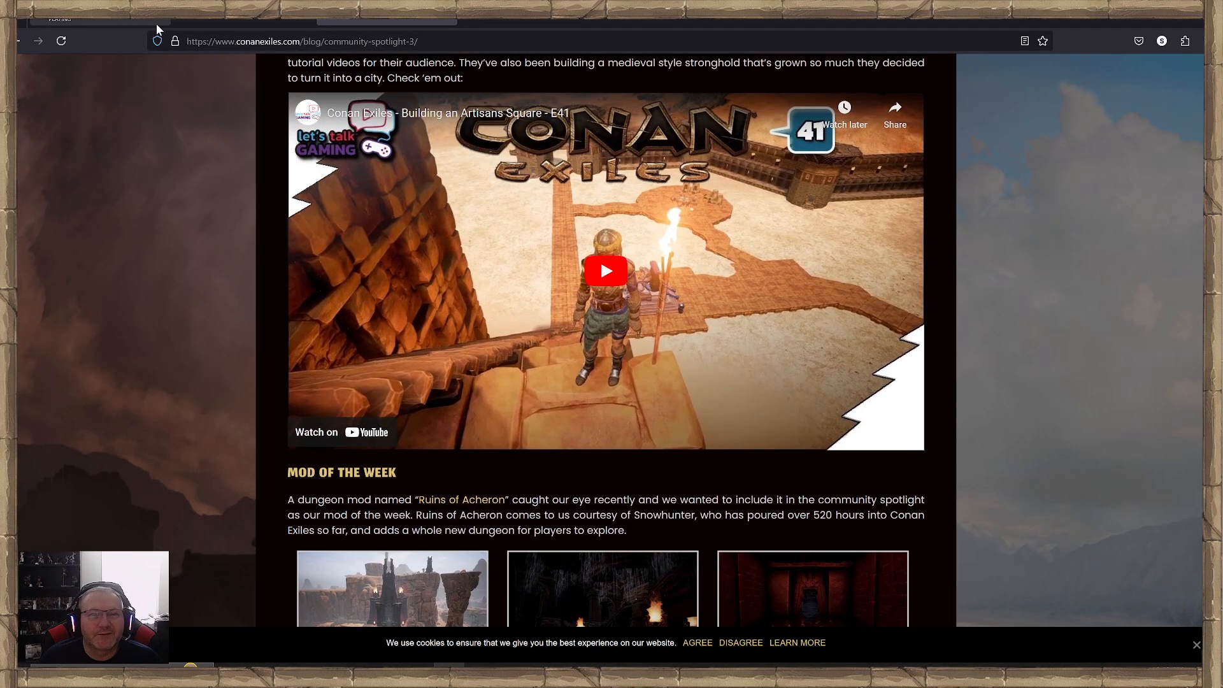
# - Copy the Community Spotlight 3 page address and switch back to the Conan Exiles devkit editor
pyautogui.click(325, 41)
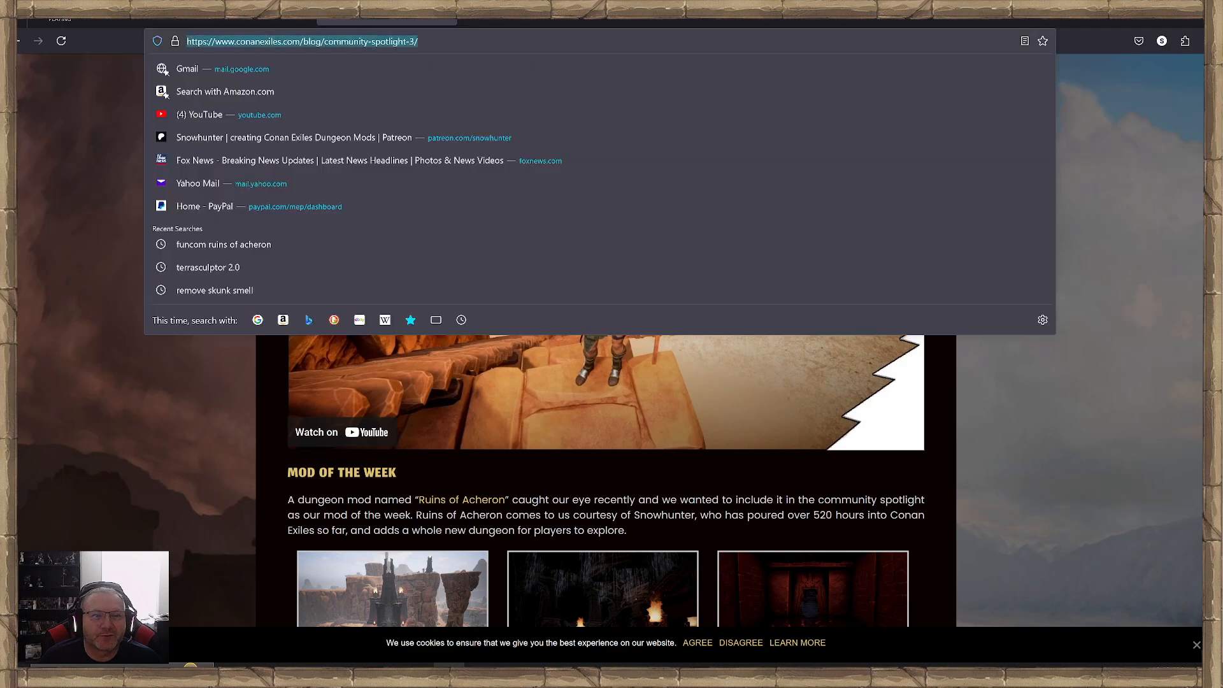
pyautogui.rightClick(326, 42)
pyautogui.click(344, 119)
pyautogui.hotkey('alt', 'Tab')
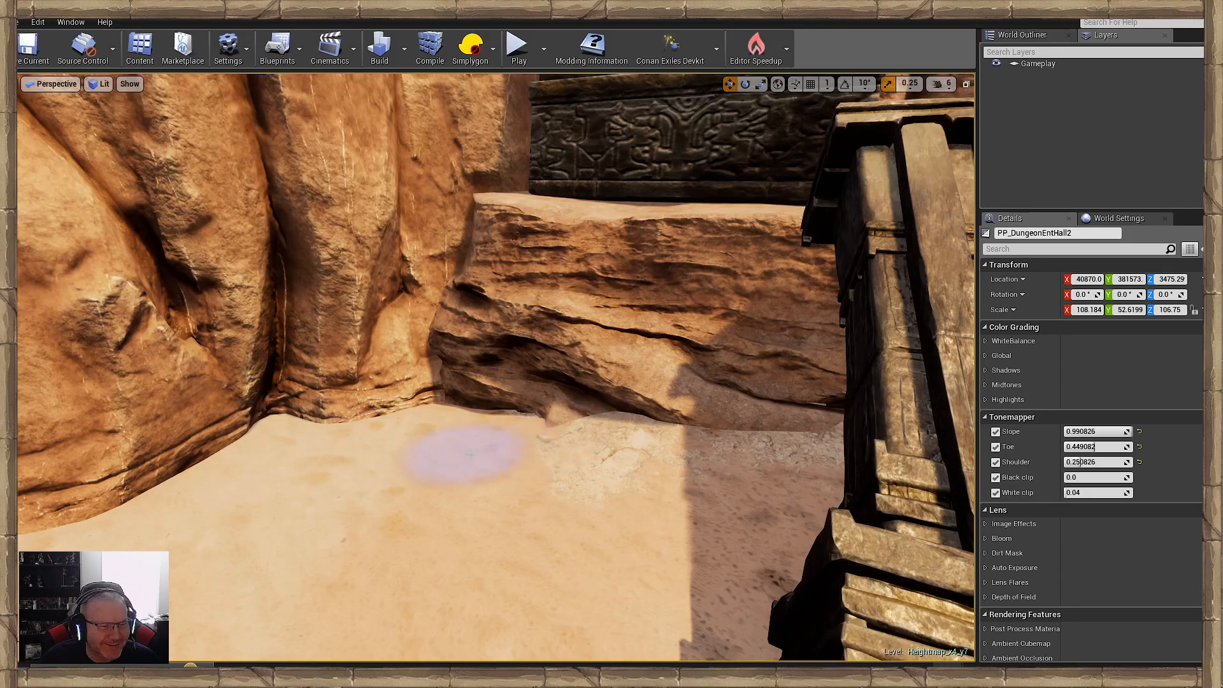
# - Paint rough ground at the foot of the sunlit cliff beside the layered rock ledge
pyautogui.moveTo(465, 447)
pyautogui.mouseDown(button='right')
pyautogui.moveTo(533, 453)
pyautogui.moveTo(519, 486)
pyautogui.mouseUp(button='right')
pyautogui.press('s')
pyautogui.press('w')
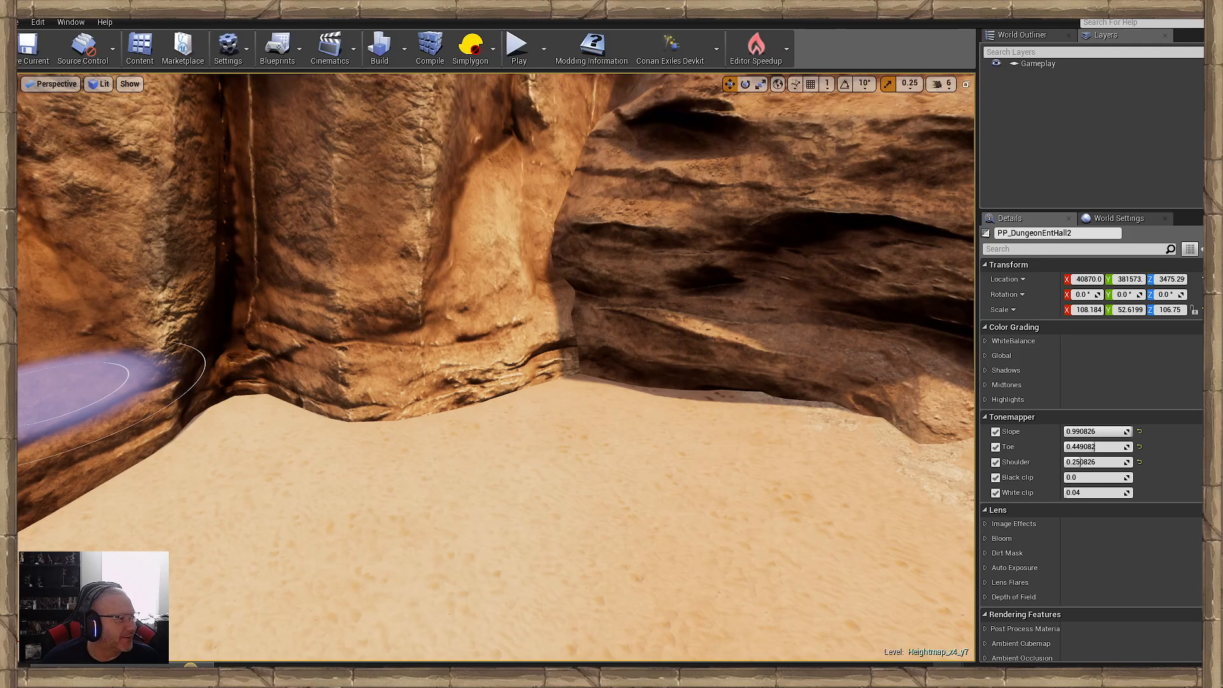
pyautogui.moveTo(310, 383); pyautogui.dragTo(169, 425)
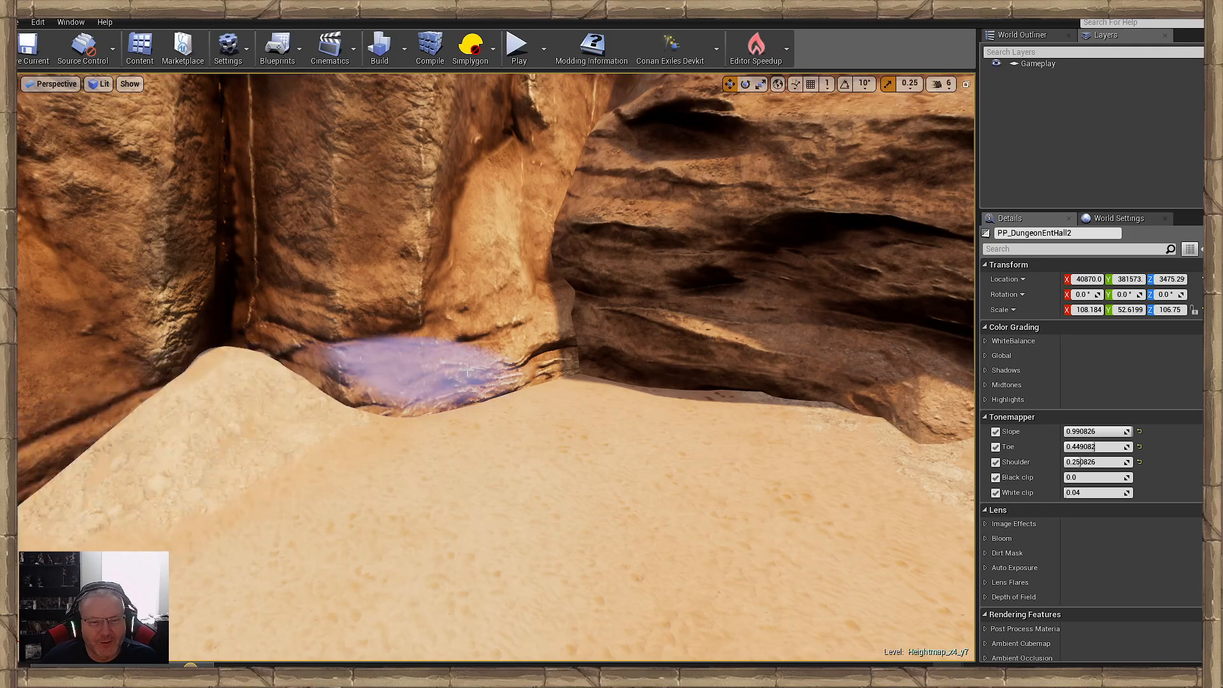
# - Extend the rough ground paint across the corner where the cliff meets the ledge and along the cliff's foot
pyautogui.moveTo(549, 377)
pyautogui.mouseDown()
pyautogui.moveTo(661, 355)
pyautogui.moveTo(715, 464)
pyautogui.mouseUp()
pyautogui.moveTo(715, 465)
pyautogui.mouseDown(button='right')
pyautogui.moveTo(854, 461)
pyautogui.moveTo(679, 475)
pyautogui.moveTo(715, 411)
pyautogui.mouseUp(button='right')
pyautogui.moveTo(715, 411); pyautogui.dragTo(465, 382)
pyautogui.moveTo(465, 382)
pyautogui.mouseDown(button='right')
pyautogui.moveTo(510, 363)
pyautogui.moveTo(628, 350)
pyautogui.mouseUp(button='right')
pyautogui.moveTo(628, 349)
pyautogui.mouseDown()
pyautogui.moveTo(339, 388)
pyautogui.moveTo(297, 415)
pyautogui.mouseUp()
pyautogui.moveTo(298, 414); pyautogui.dragTo(346, 409, button='right')
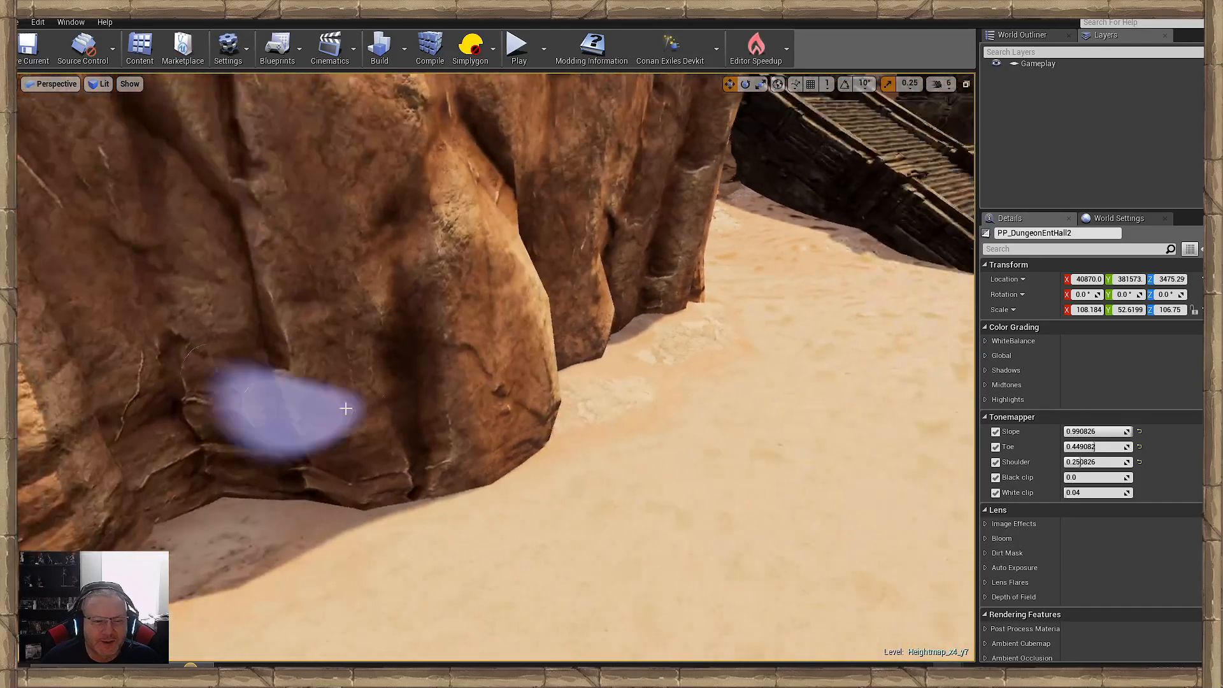
# - Paint rough ground along the shaded cliff base and into the corner beside the striped boulder
pyautogui.moveTo(546, 416); pyautogui.dragTo(218, 500)
pyautogui.moveTo(382, 491)
pyautogui.mouseDown(button='right')
pyautogui.moveTo(501, 447)
pyautogui.moveTo(498, 458)
pyautogui.mouseUp(button='right')
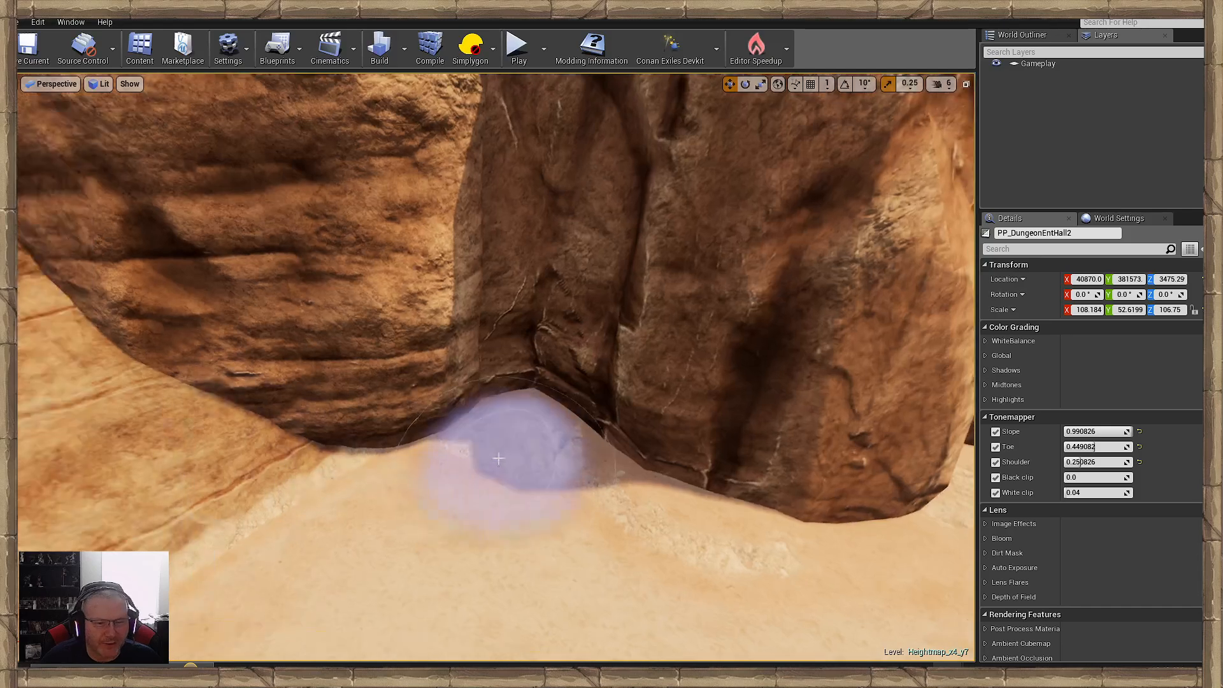
pyautogui.moveTo(499, 459); pyautogui.dragTo(395, 520)
pyautogui.moveTo(382, 518); pyautogui.dragTo(471, 427, button='right')
pyautogui.moveTo(472, 417); pyautogui.dragTo(42, 422)
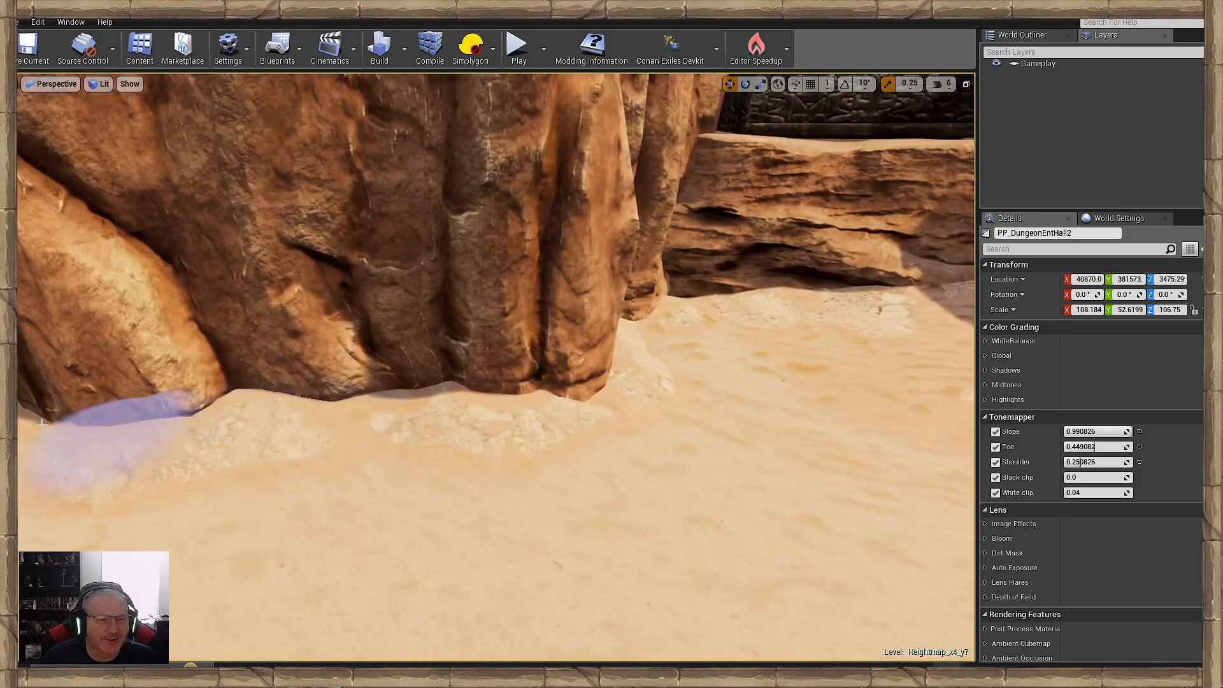
# - Fill in the rough ground between the cliff corner and the front of the layered ledge
pyautogui.moveTo(458, 423)
pyautogui.mouseDown(button='right')
pyautogui.moveTo(451, 415)
pyautogui.moveTo(525, 394)
pyautogui.mouseUp(button='right')
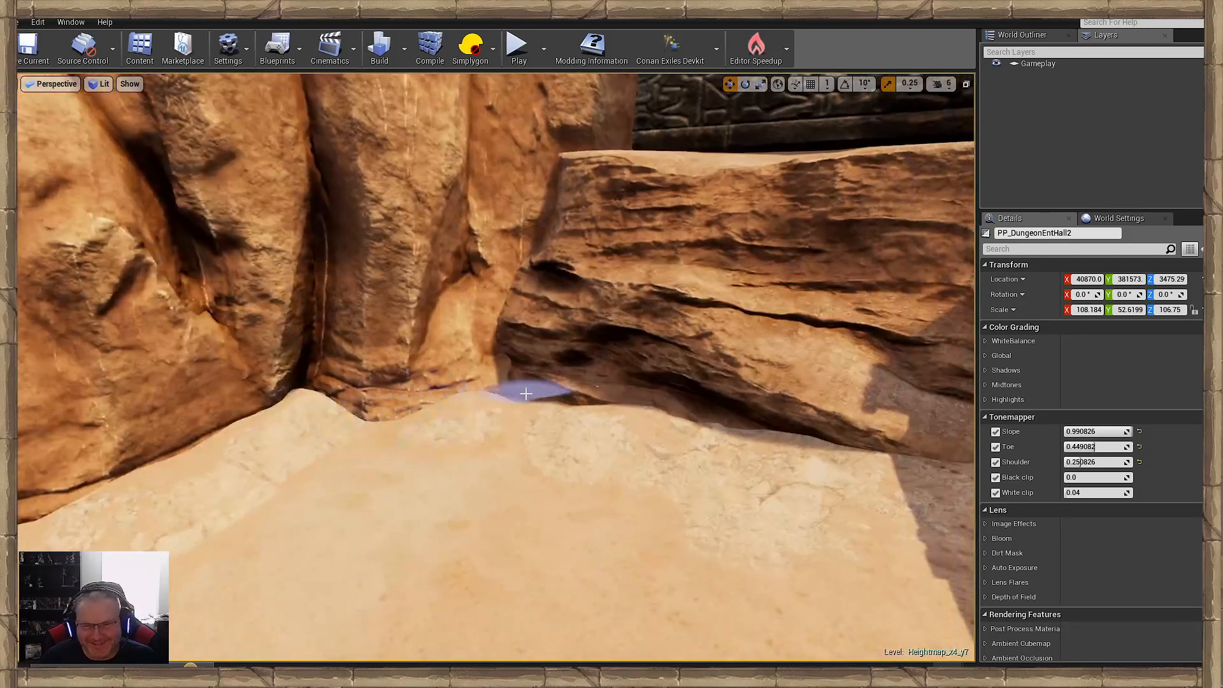
pyautogui.moveTo(525, 394)
pyautogui.mouseDown()
pyautogui.moveTo(489, 418)
pyautogui.moveTo(273, 424)
pyautogui.moveTo(399, 423)
pyautogui.mouseUp()
pyautogui.moveTo(408, 423); pyautogui.dragTo(571, 412, button='right')
pyautogui.moveTo(571, 412)
pyautogui.mouseDown()
pyautogui.moveTo(511, 376)
pyautogui.moveTo(355, 417)
pyautogui.moveTo(439, 452)
pyautogui.mouseUp()
pyautogui.moveTo(439, 453)
pyautogui.mouseDown(button='right')
pyautogui.moveTo(663, 427)
pyautogui.moveTo(612, 414)
pyautogui.moveTo(637, 446)
pyautogui.moveTo(357, 375)
pyautogui.moveTo(191, 395)
pyautogui.moveTo(128, 382)
pyautogui.mouseUp(button='right')
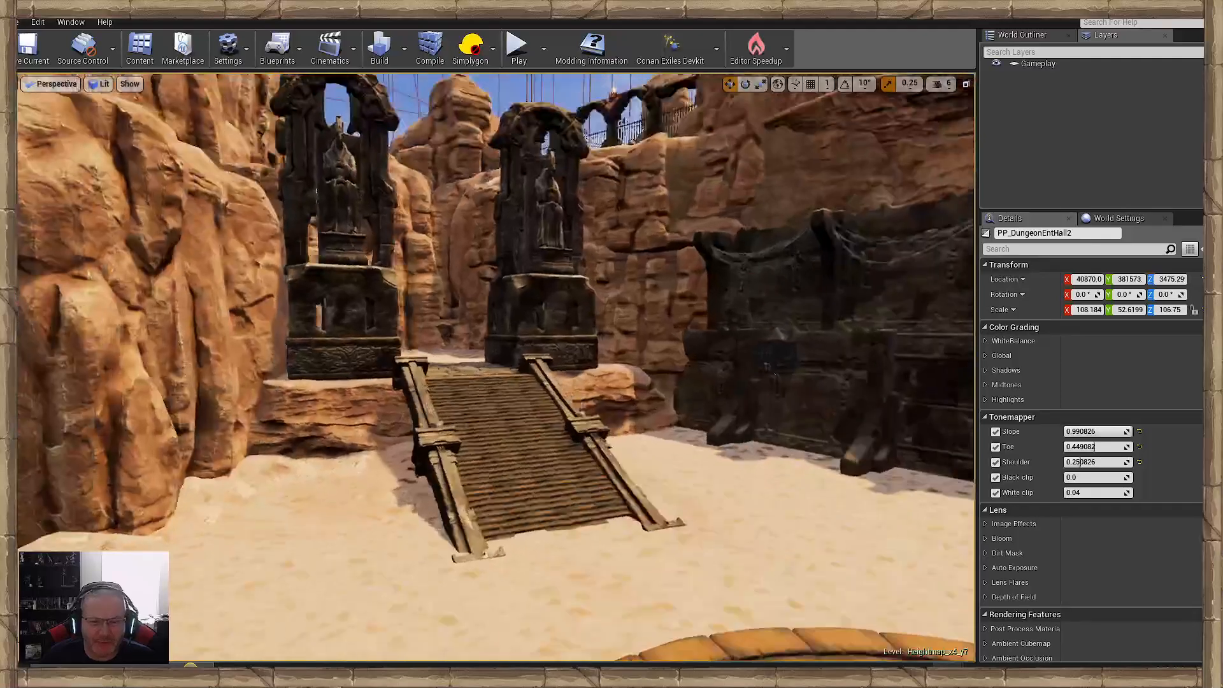
# - Build up the sand against the layered ledge on the far side of the stairs and undo the last sculpt stroke
pyautogui.moveTo(357, 408)
pyautogui.mouseDown(button='right')
pyautogui.moveTo(446, 458)
pyautogui.moveTo(478, 462)
pyautogui.mouseUp(button='right')
pyautogui.moveTo(554, 450)
pyautogui.mouseDown()
pyautogui.moveTo(756, 466)
pyautogui.moveTo(874, 382)
pyautogui.moveTo(505, 450)
pyautogui.moveTo(655, 491)
pyautogui.moveTo(627, 489)
pyautogui.mouseUp()
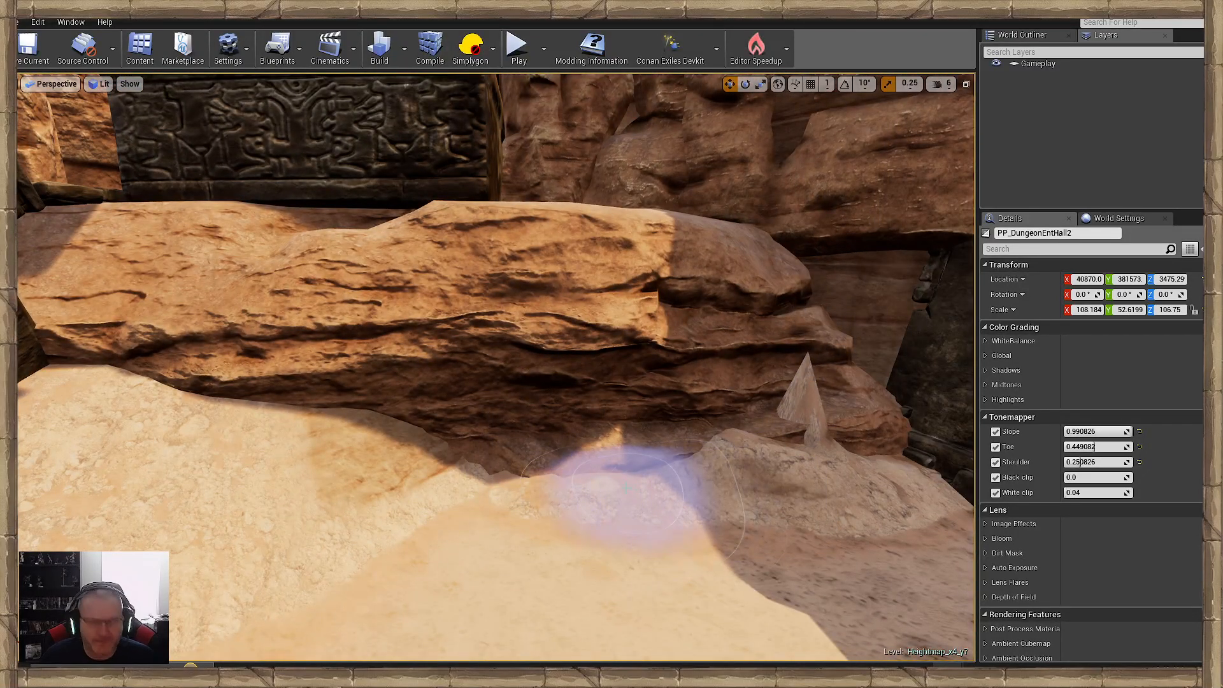
pyautogui.hotkey('ctrl', 'z')
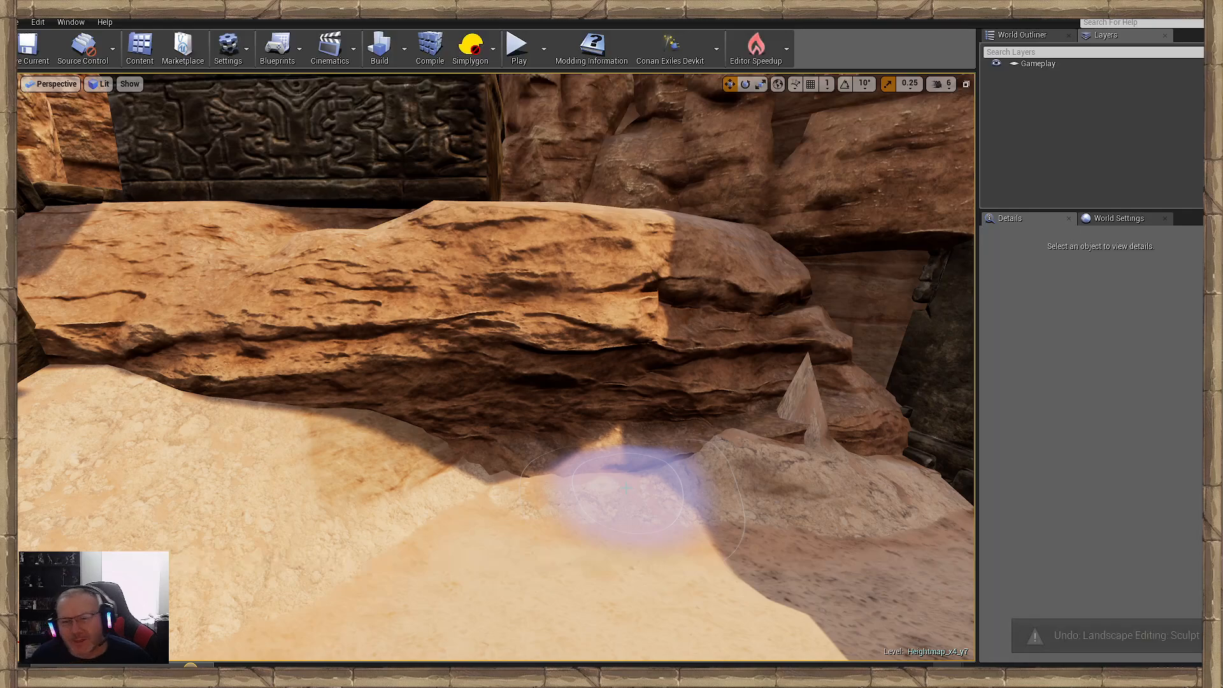
# - Raise the sand against the cliff and layered ledge corner and cover the slope with rough ground
pyautogui.moveTo(626, 489)
pyautogui.mouseDown(button='right')
pyautogui.moveTo(421, 468)
pyautogui.moveTo(596, 492)
pyautogui.mouseUp(button='right')
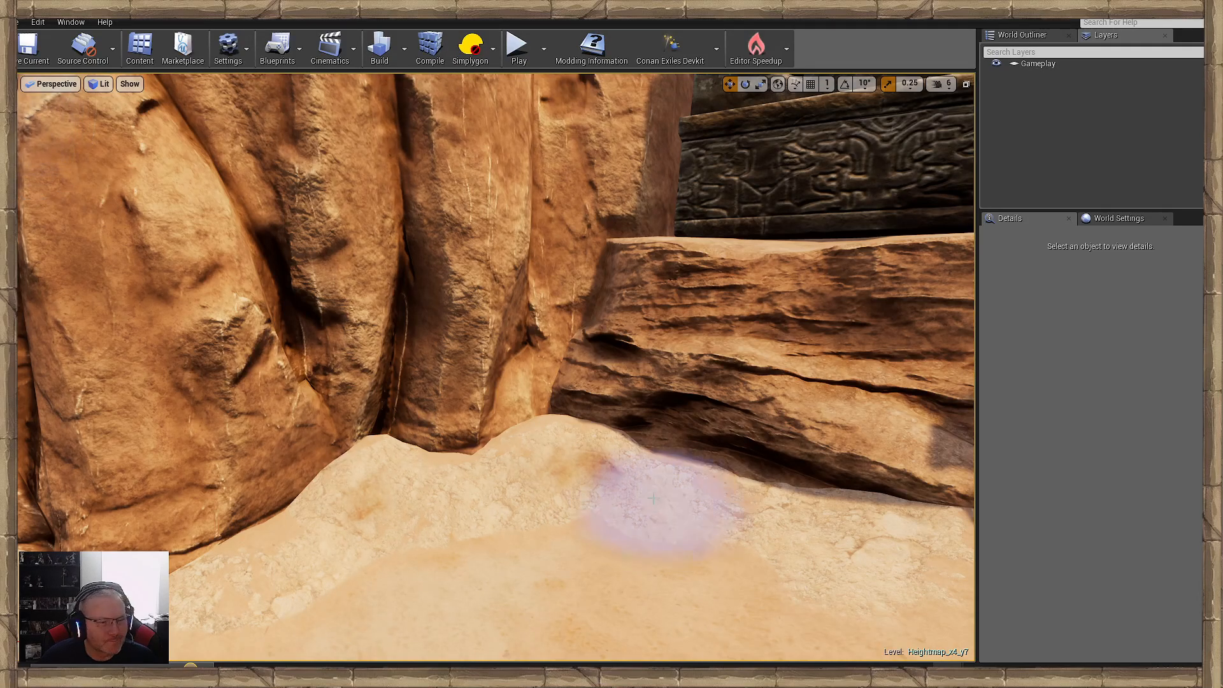
pyautogui.moveTo(505, 491); pyautogui.dragTo(501, 472, button='right')
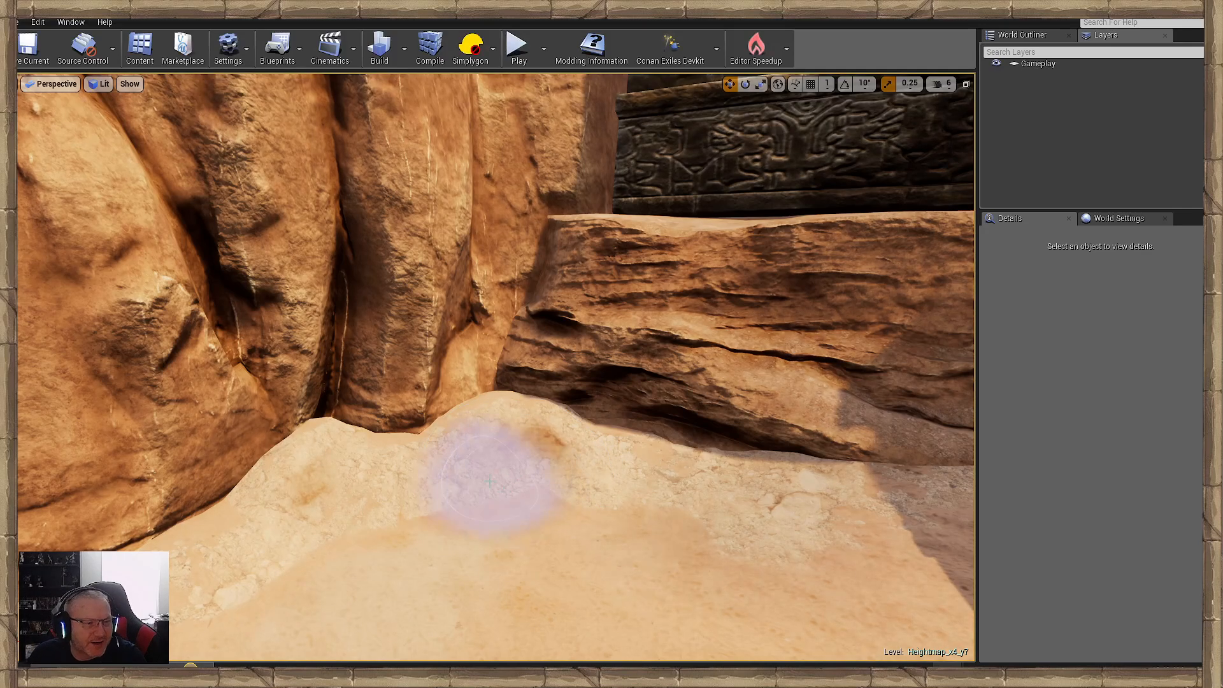
pyautogui.moveTo(490, 482)
pyautogui.mouseDown()
pyautogui.moveTo(281, 510)
pyautogui.moveTo(606, 459)
pyautogui.moveTo(748, 511)
pyautogui.mouseUp()
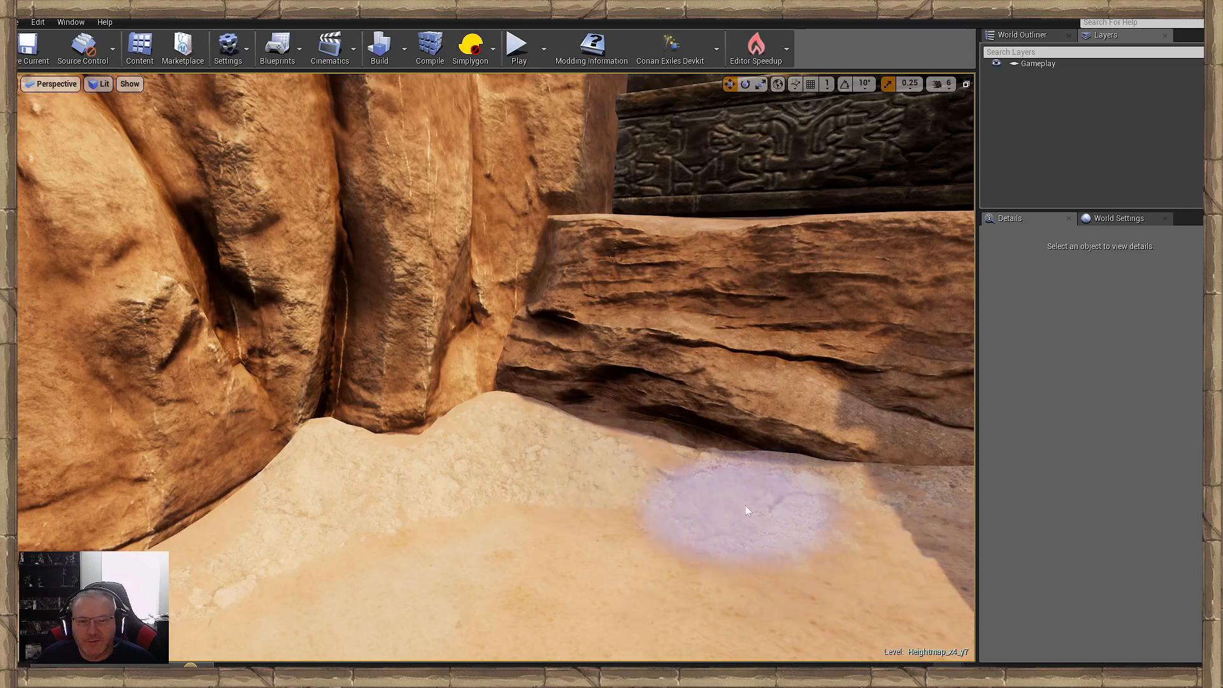
pyautogui.moveTo(365, 506)
pyautogui.mouseDown(button='right')
pyautogui.moveTo(313, 522)
pyautogui.moveTo(262, 490)
pyautogui.moveTo(179, 489)
pyautogui.mouseUp(button='right')
pyautogui.moveTo(778, 505); pyautogui.dragTo(414, 404)
pyautogui.moveTo(407, 411)
pyautogui.mouseDown(button='right')
pyautogui.moveTo(509, 410)
pyautogui.moveTo(344, 411)
pyautogui.mouseUp(button='right')
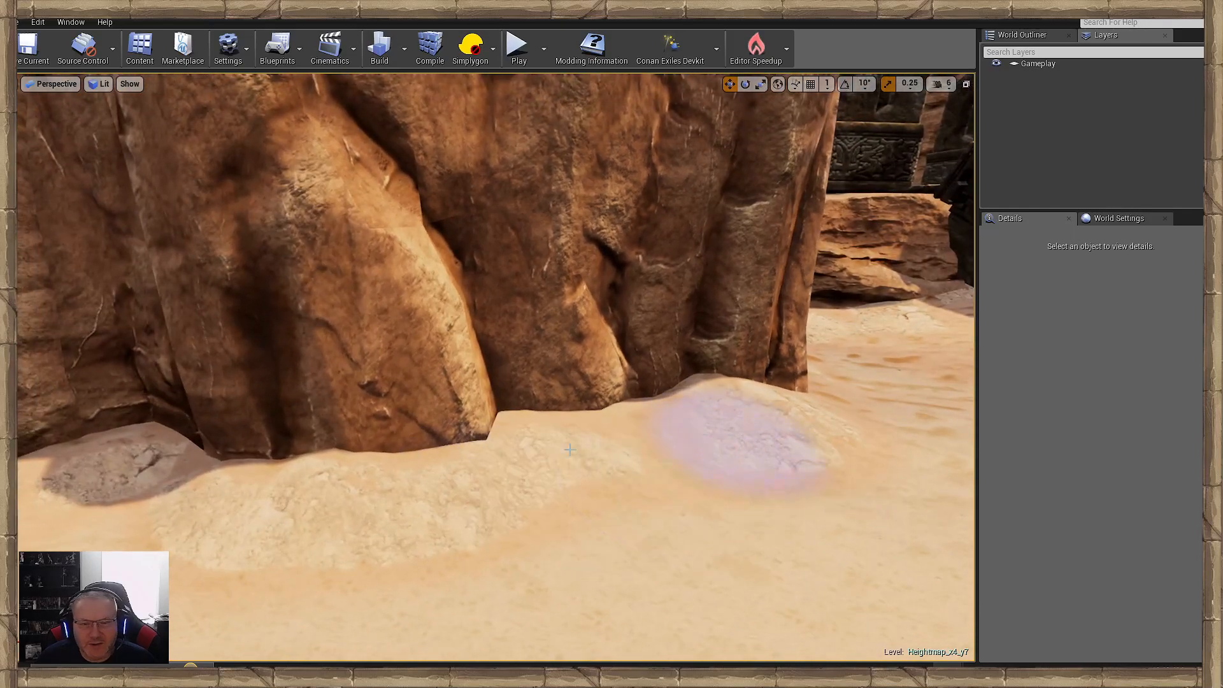
# - Sculpt the rough sand along the foot of the shaded cliff and in its boulder corner
pyautogui.moveTo(570, 449)
pyautogui.mouseDown()
pyautogui.moveTo(265, 505)
pyautogui.moveTo(127, 477)
pyautogui.mouseUp()
pyautogui.moveTo(127, 478); pyautogui.dragTo(51, 475, button='right')
pyautogui.moveTo(509, 481); pyautogui.dragTo(369, 497)
pyautogui.moveTo(369, 497)
pyautogui.mouseDown(button='right')
pyautogui.moveTo(732, 490)
pyautogui.moveTo(529, 488)
pyautogui.moveTo(490, 510)
pyautogui.mouseUp(button='right')
pyautogui.moveTo(519, 478)
pyautogui.mouseDown()
pyautogui.moveTo(330, 453)
pyautogui.moveTo(386, 474)
pyautogui.moveTo(615, 404)
pyautogui.moveTo(641, 497)
pyautogui.moveTo(729, 415)
pyautogui.moveTo(852, 437)
pyautogui.moveTo(459, 420)
pyautogui.moveTo(451, 361)
pyautogui.mouseUp()
pyautogui.moveTo(451, 360)
pyautogui.mouseDown(button='right')
pyautogui.moveTo(216, 337)
pyautogui.moveTo(408, 385)
pyautogui.moveTo(391, 436)
pyautogui.mouseUp(button='right')
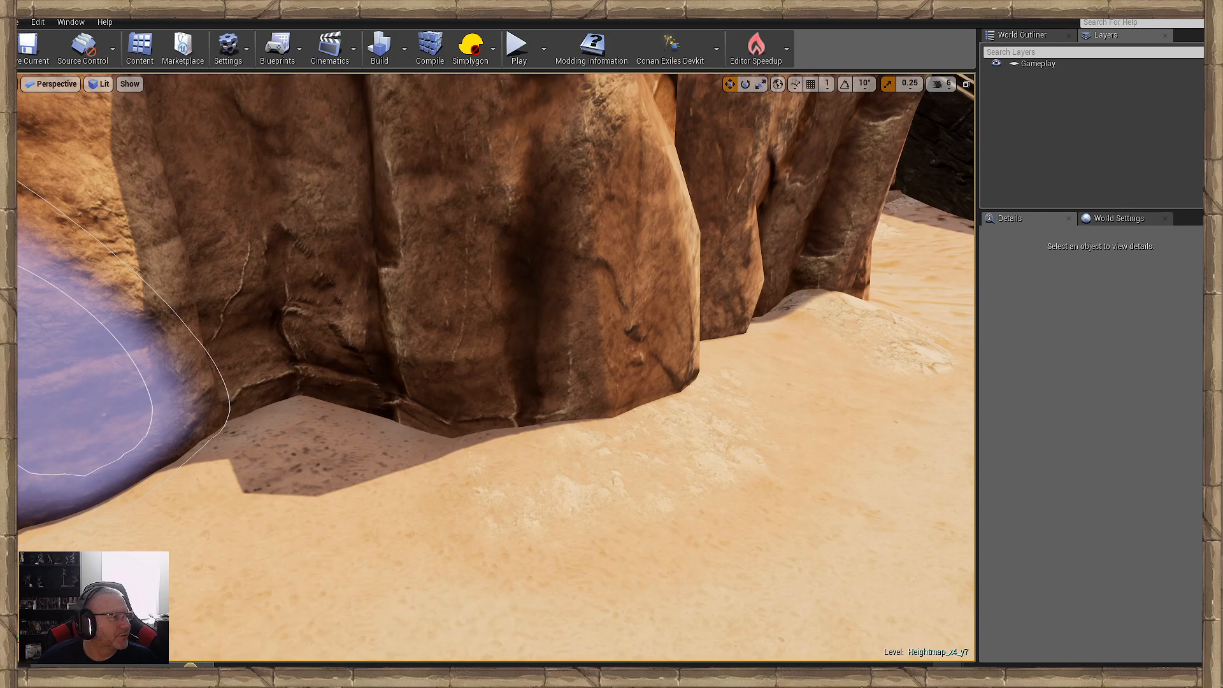
# - Mound the rough sand into the crevice beside the striped boulder and against the cliff columns
pyautogui.moveTo(215, 378)
pyautogui.mouseDown()
pyautogui.moveTo(374, 388)
pyautogui.moveTo(183, 423)
pyautogui.moveTo(467, 420)
pyautogui.moveTo(571, 434)
pyautogui.mouseUp()
pyautogui.moveTo(571, 433); pyautogui.dragTo(497, 437, button='right')
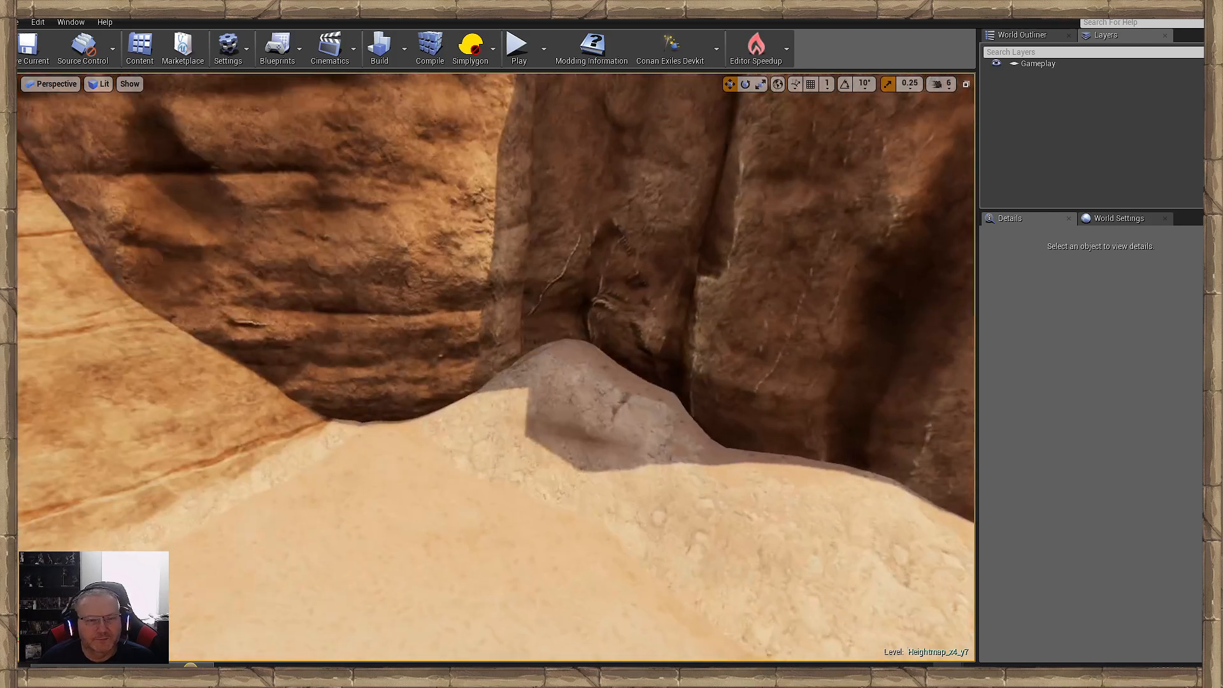
pyautogui.moveTo(497, 411)
pyautogui.mouseDown()
pyautogui.moveTo(418, 412)
pyautogui.moveTo(557, 433)
pyautogui.mouseUp()
pyautogui.moveTo(557, 433); pyautogui.dragTo(560, 478, button='right')
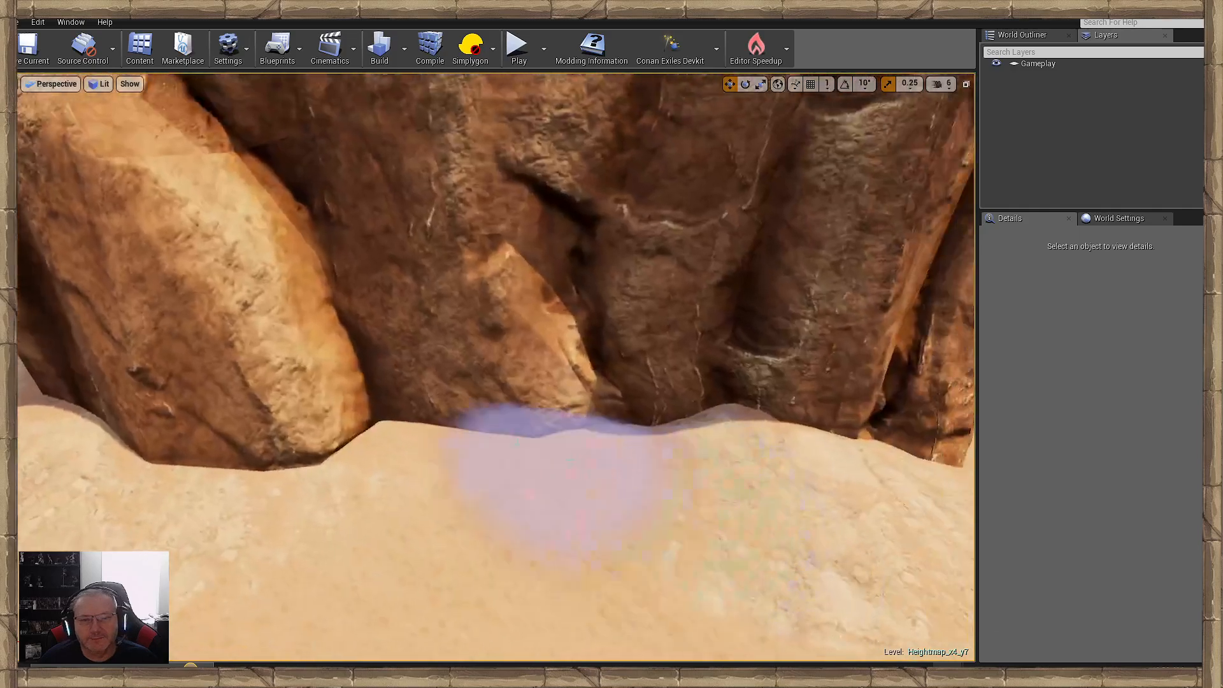
pyautogui.moveTo(560, 478); pyautogui.dragTo(757, 467)
pyautogui.moveTo(757, 467)
pyautogui.mouseDown(button='right')
pyautogui.moveTo(847, 474)
pyautogui.moveTo(752, 455)
pyautogui.moveTo(783, 456)
pyautogui.mouseUp(button='right')
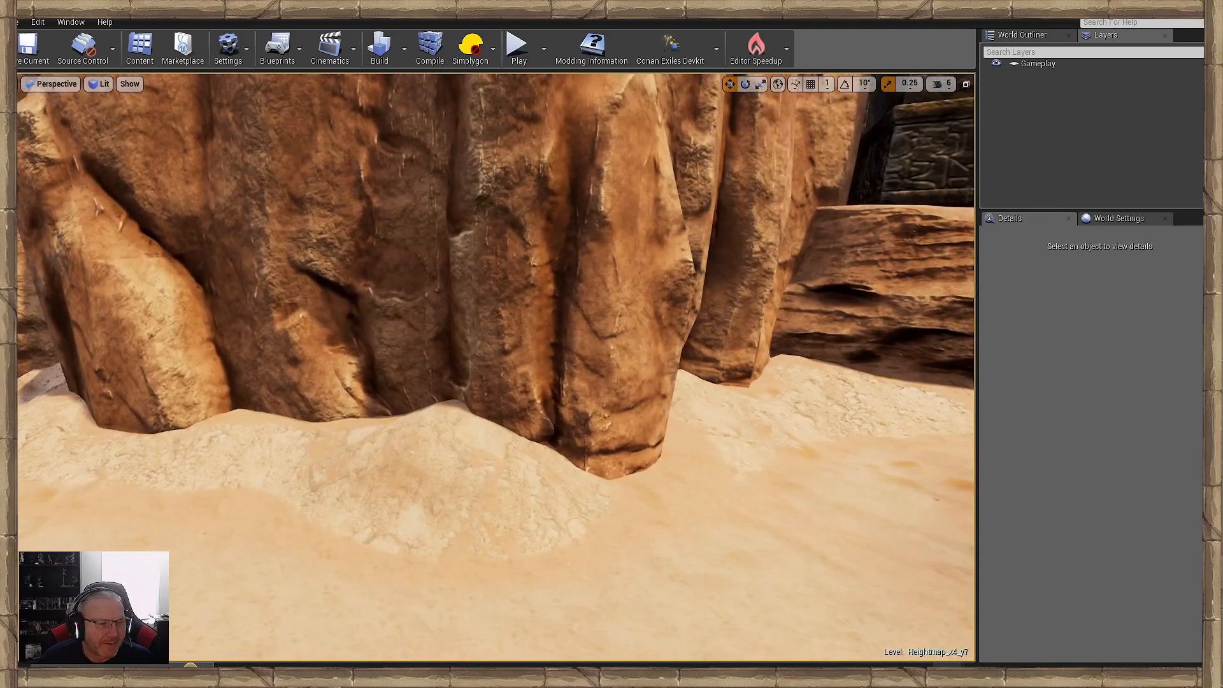
# - Examine the mounded sand around the cliff columns and in front of the layered ledge
pyautogui.press('w')
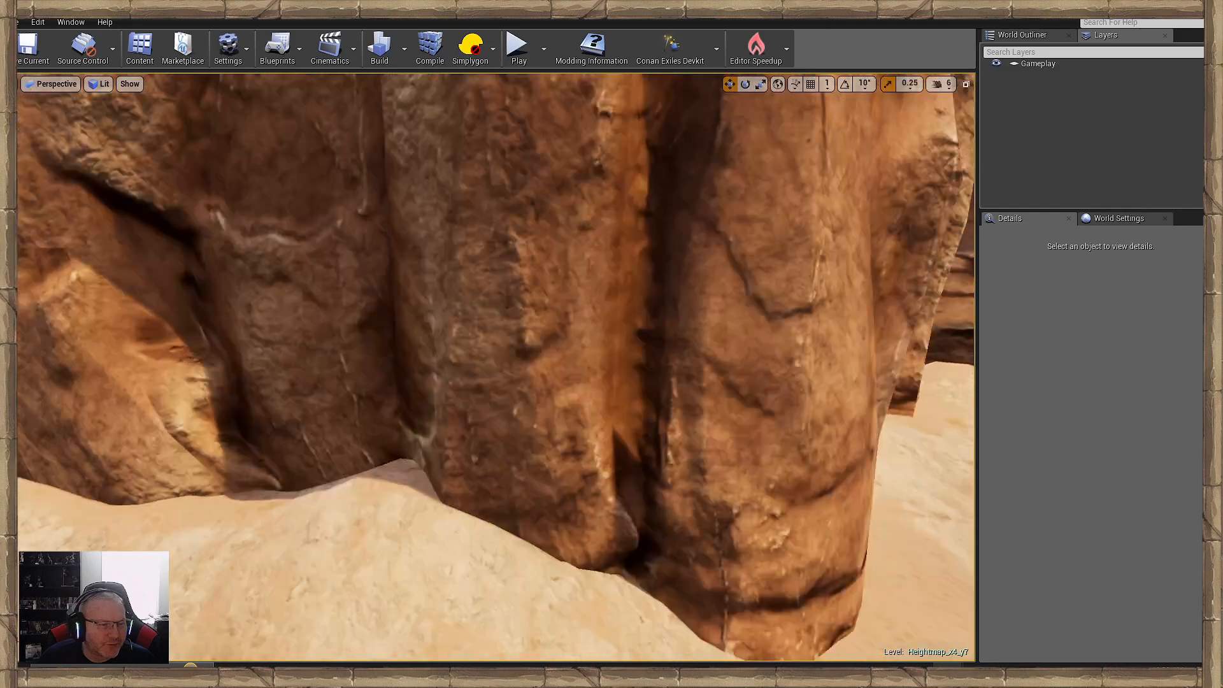
pyautogui.press('s')
pyautogui.press('d')
pyautogui.press('w')
pyautogui.press('d')
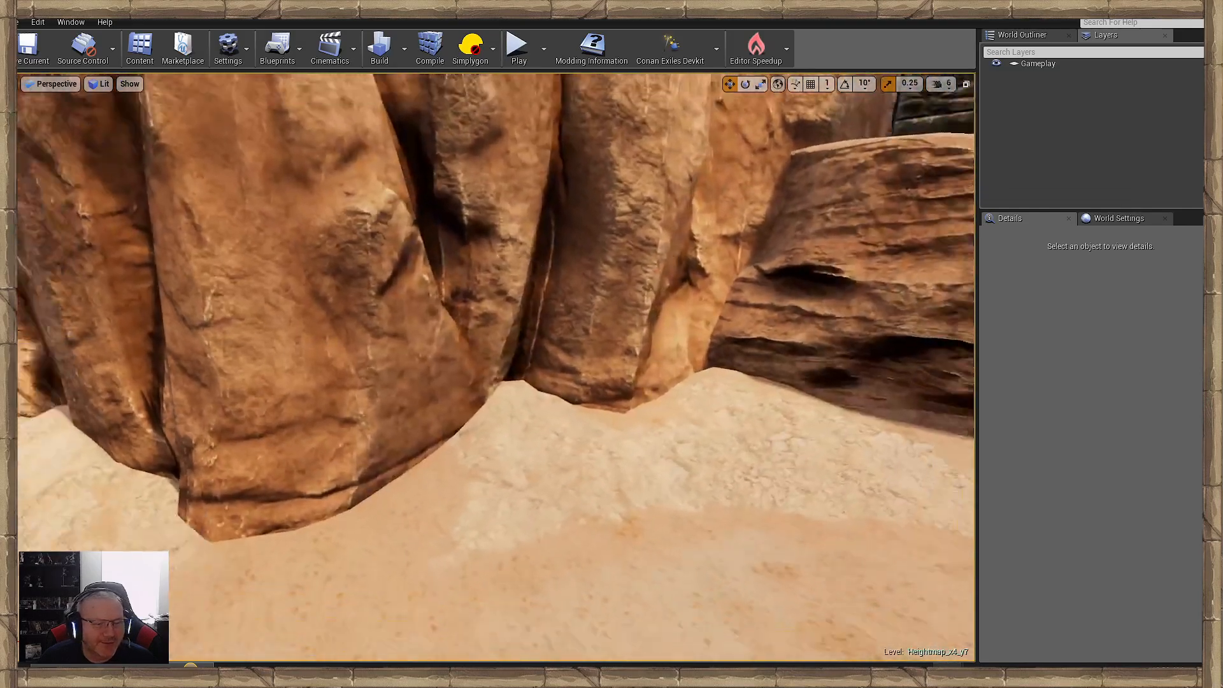
pyautogui.press('s')
# - Raise the sand against the dark wall on both sides of the stone buttress near the layered rock
pyautogui.press('s')
pyautogui.moveTo(330, 490)
pyautogui.mouseDown(button='right')
pyautogui.moveTo(210, 500)
pyautogui.moveTo(472, 494)
pyautogui.moveTo(357, 494)
pyautogui.moveTo(417, 496)
pyautogui.mouseUp(button='right')
pyautogui.press('w')
pyautogui.press('s')
pyautogui.press('s')
pyautogui.press('w')
pyautogui.press('w')
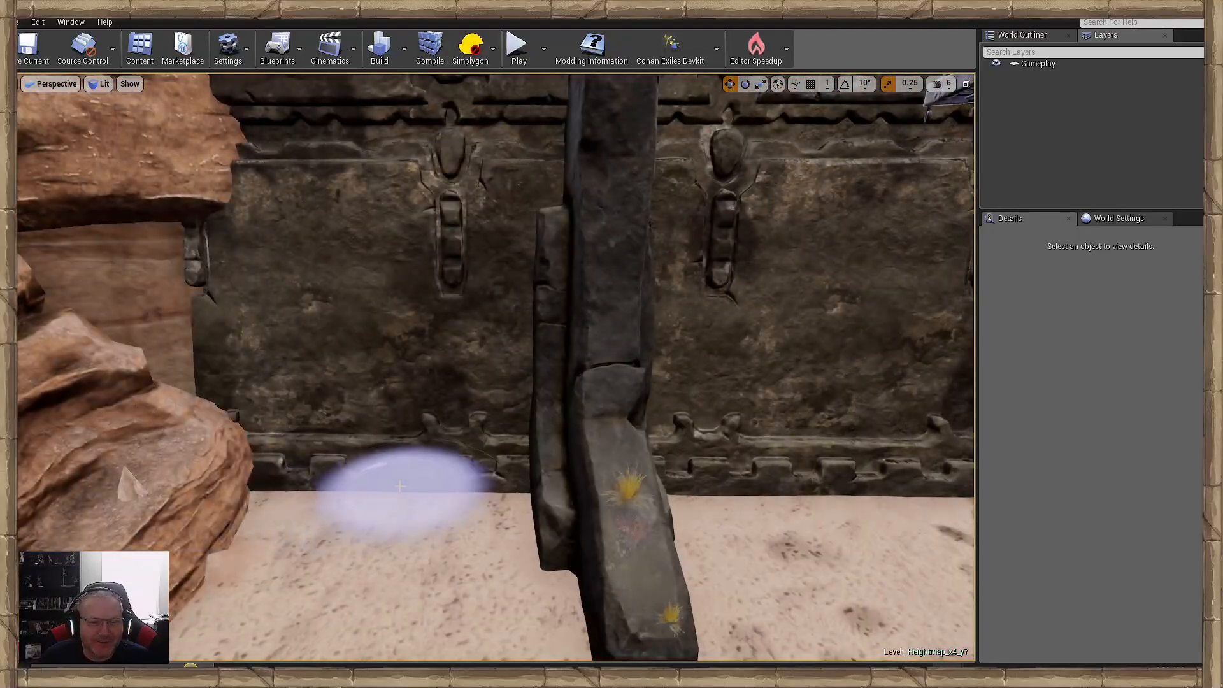
pyautogui.click(623, 499)
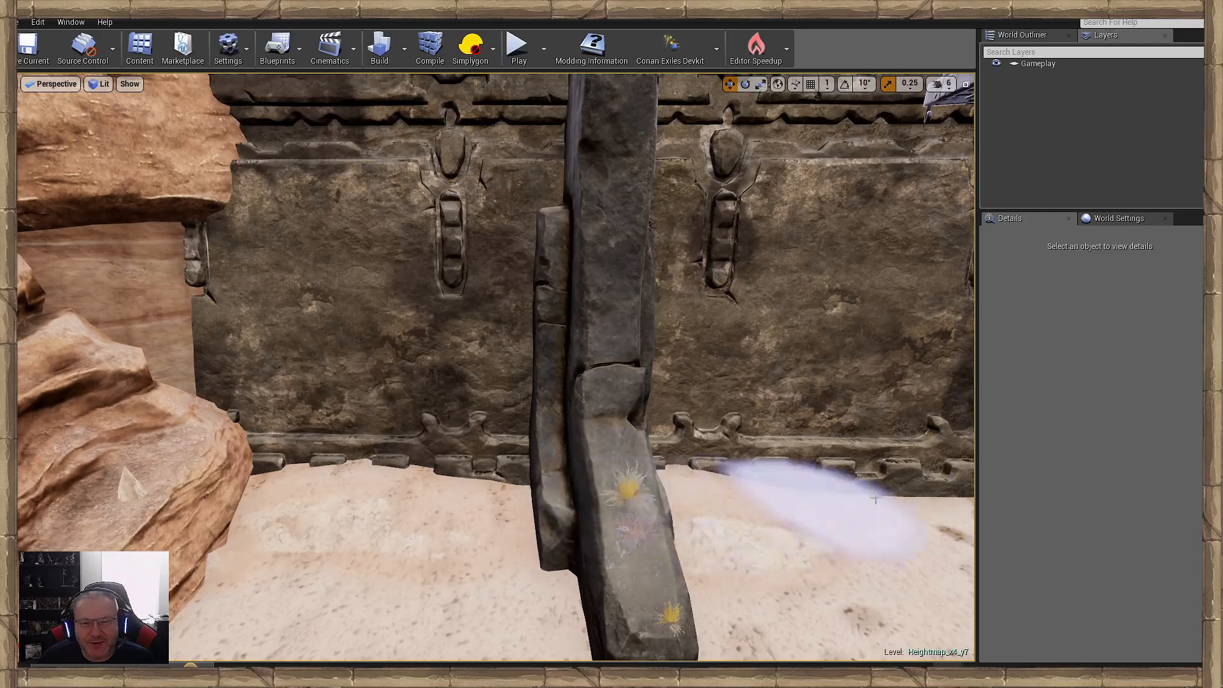
pyautogui.press('d')
pyautogui.moveTo(892, 503); pyautogui.dragTo(453, 508, button='right')
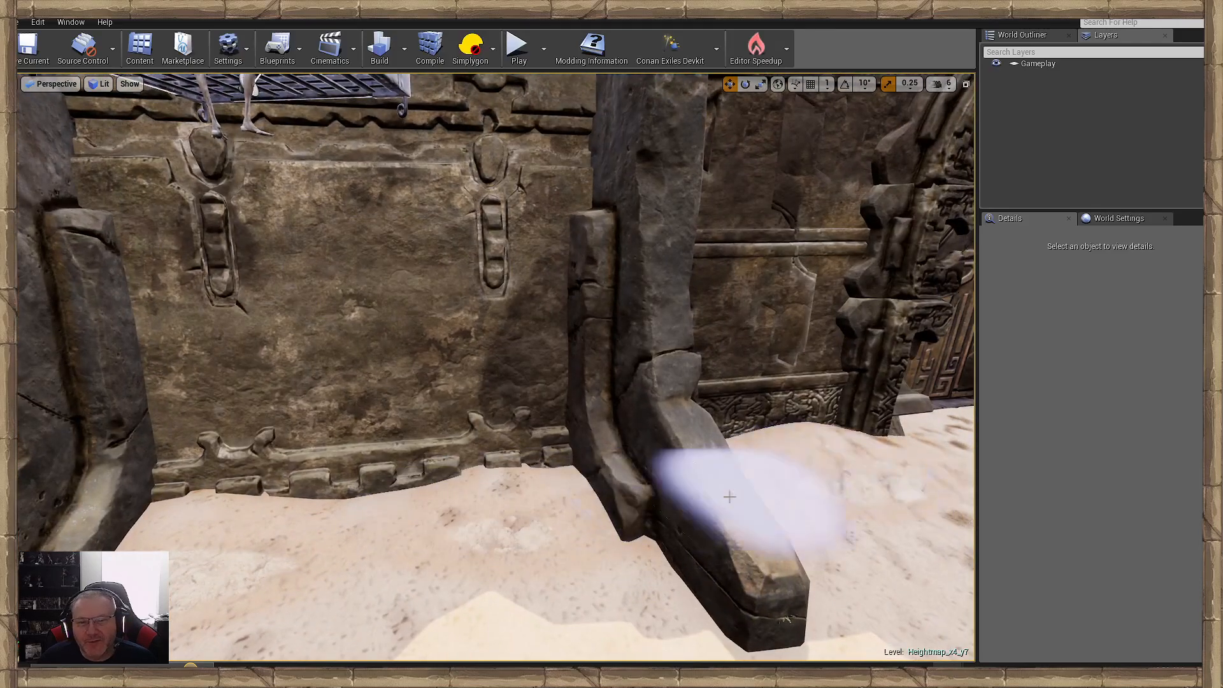
# - Build up the sand along the dark wall past the next buttress and around the carved gate
pyautogui.press('d')
pyautogui.moveTo(739, 499)
pyautogui.mouseDown(button='right')
pyautogui.moveTo(573, 478)
pyautogui.moveTo(452, 444)
pyautogui.moveTo(530, 489)
pyautogui.mouseUp(button='right')
pyautogui.press('d')
pyautogui.moveTo(847, 457); pyautogui.dragTo(443, 418, button='right')
pyautogui.moveTo(443, 417); pyautogui.dragTo(584, 470)
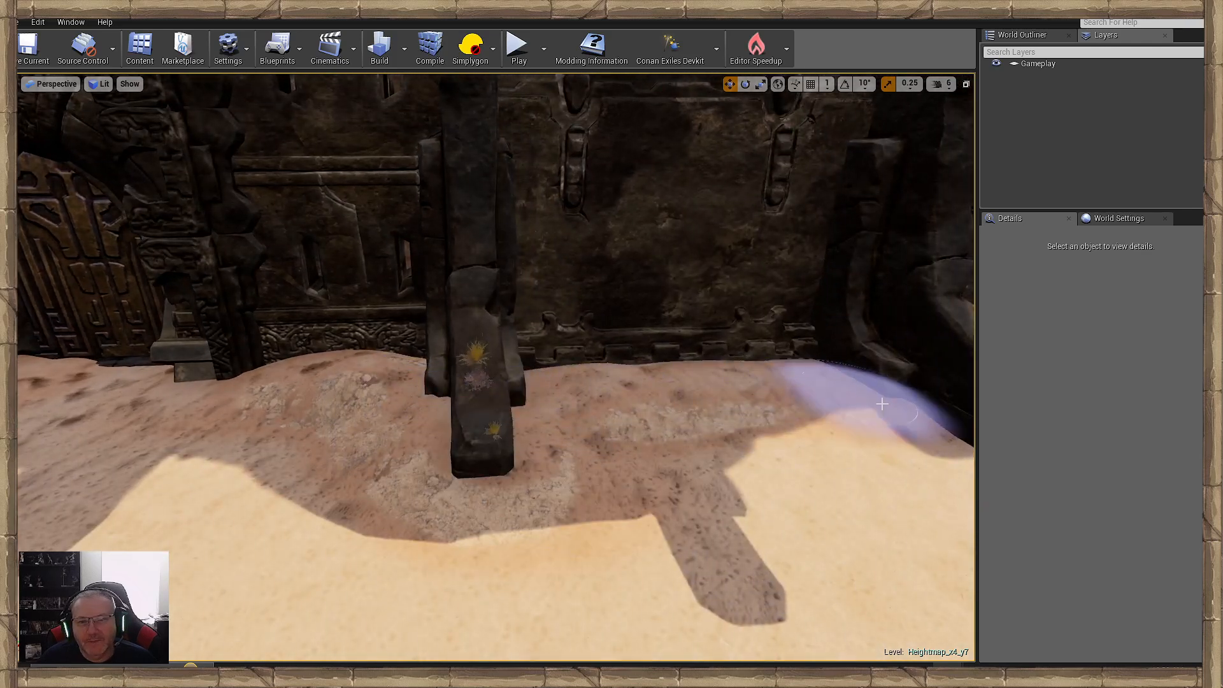
# - Raise the sand along the shadowed wall beyond the gate up to the statue pedestal
pyautogui.press('d')
pyautogui.moveTo(804, 425)
pyautogui.mouseDown(button='right')
pyautogui.moveTo(807, 440)
pyautogui.moveTo(828, 439)
pyautogui.mouseUp(button='right')
pyautogui.moveTo(275, 367)
pyautogui.mouseDown()
pyautogui.moveTo(492, 328)
pyautogui.moveTo(717, 351)
pyautogui.moveTo(430, 328)
pyautogui.mouseUp()
pyautogui.moveTo(429, 328)
pyautogui.mouseDown(button='right')
pyautogui.moveTo(458, 328)
pyautogui.moveTo(437, 369)
pyautogui.mouseUp(button='right')
pyautogui.press('d')
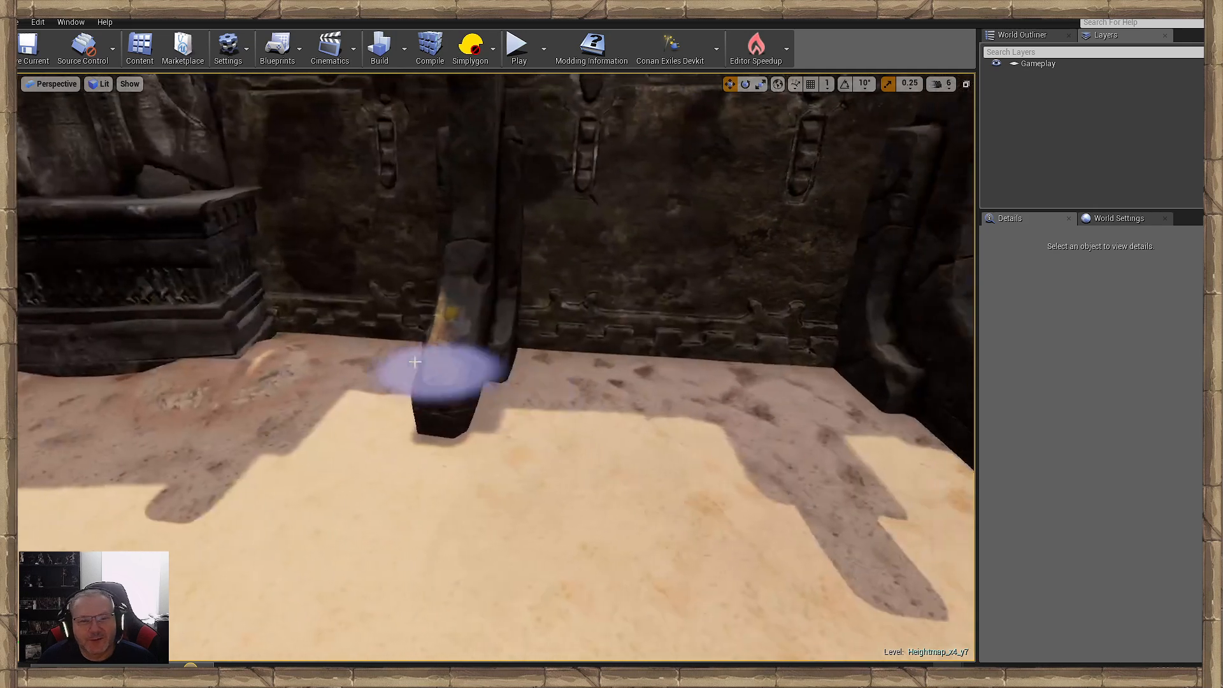
# - Bank sand against the wall around the buttress next to the statue pedestal
pyautogui.moveTo(314, 336)
pyautogui.mouseDown()
pyautogui.moveTo(573, 366)
pyautogui.moveTo(501, 463)
pyautogui.mouseUp()
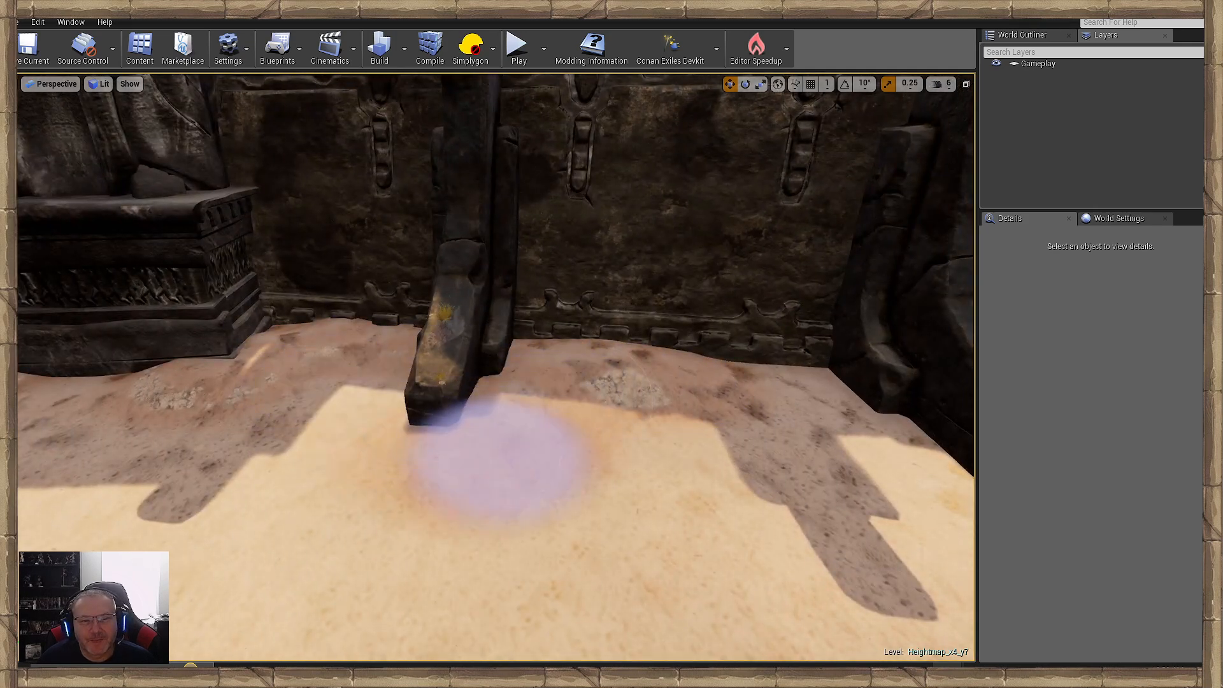
pyautogui.moveTo(500, 463); pyautogui.dragTo(542, 460, button='right')
pyautogui.press('d')
pyautogui.moveTo(374, 414)
pyautogui.mouseDown()
pyautogui.moveTo(374, 388)
pyautogui.moveTo(431, 355)
pyautogui.moveTo(548, 367)
pyautogui.moveTo(595, 326)
pyautogui.moveTo(559, 350)
pyautogui.mouseUp()
pyautogui.press('d')
pyautogui.moveTo(559, 350); pyautogui.dragTo(420, 340, button='right')
pyautogui.moveTo(420, 341)
pyautogui.mouseDown()
pyautogui.moveTo(439, 324)
pyautogui.moveTo(434, 365)
pyautogui.mouseUp()
# - Continue banking sand along the wall past the next gate to the buttress beyond it
pyautogui.press('d')
pyautogui.moveTo(434, 365); pyautogui.dragTo(592, 357, button='right')
pyautogui.moveTo(433, 376)
pyautogui.mouseDown()
pyautogui.moveTo(547, 398)
pyautogui.moveTo(478, 379)
pyautogui.moveTo(434, 429)
pyautogui.moveTo(691, 431)
pyautogui.mouseUp()
pyautogui.press('d')
pyautogui.moveTo(690, 431)
pyautogui.mouseDown(button='right')
pyautogui.moveTo(612, 431)
pyautogui.moveTo(523, 324)
pyautogui.mouseUp(button='right')
pyautogui.press('d')
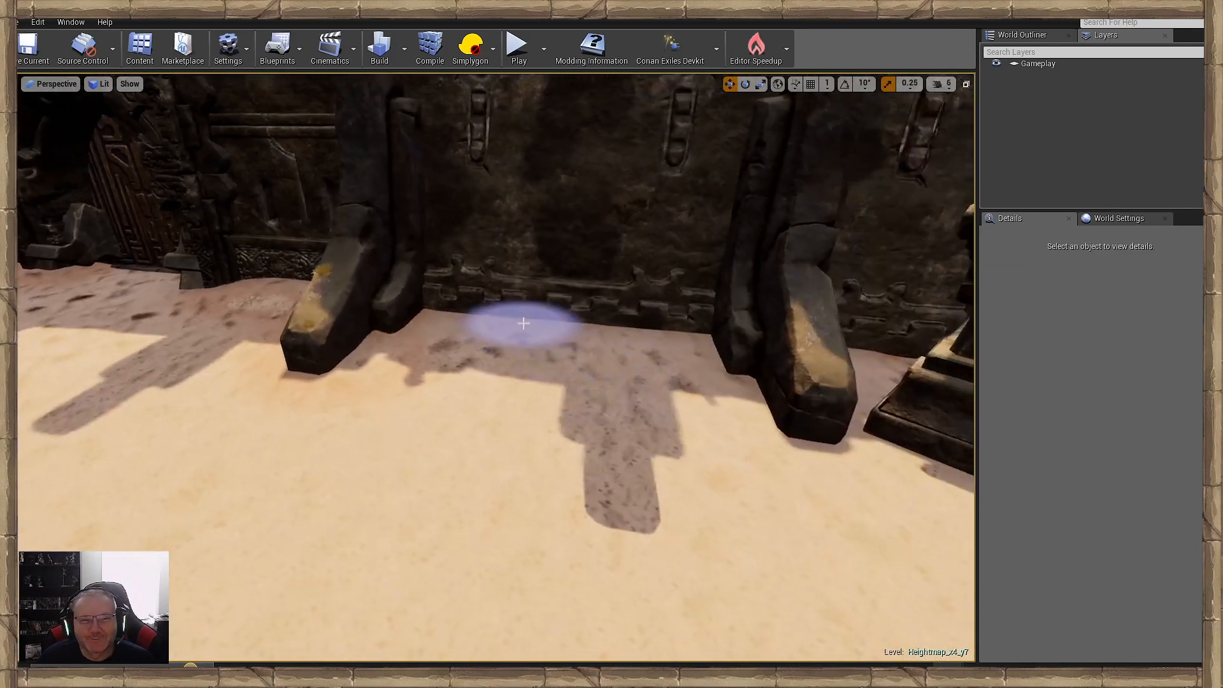
# - Raise the sand at the wall between the two buttresses and toward the neighbouring pedestal
pyautogui.moveTo(404, 319)
pyautogui.mouseDown()
pyautogui.moveTo(762, 361)
pyautogui.moveTo(828, 392)
pyautogui.mouseUp()
pyautogui.press('d')
pyautogui.moveTo(828, 392); pyautogui.dragTo(904, 395, button='right')
pyautogui.press('a')
pyautogui.moveTo(444, 419); pyautogui.dragTo(439, 415, button='right')
pyautogui.moveTo(314, 396)
pyautogui.mouseDown()
pyautogui.moveTo(374, 363)
pyautogui.moveTo(666, 400)
pyautogui.moveTo(898, 376)
pyautogui.mouseUp()
pyautogui.press('s')
pyautogui.moveTo(898, 376)
pyautogui.mouseDown(button='right')
pyautogui.moveTo(902, 277)
pyautogui.moveTo(942, 376)
pyautogui.moveTo(1009, 396)
pyautogui.mouseUp(button='right')
# - Touch up the banked sand around the arched gate and along the buttressed wall beside the robed statue
pyautogui.press('w')
pyautogui.moveTo(783, 534); pyautogui.dragTo(542, 487)
pyautogui.press('s')
pyautogui.moveTo(542, 488)
pyautogui.mouseDown(button='right')
pyautogui.moveTo(538, 395)
pyautogui.moveTo(560, 546)
pyautogui.mouseUp(button='right')
pyautogui.press('w')
pyautogui.moveTo(559, 546)
pyautogui.mouseDown()
pyautogui.moveTo(383, 606)
pyautogui.moveTo(605, 575)
pyautogui.mouseUp()
pyautogui.press('s')
pyautogui.moveTo(605, 575)
pyautogui.mouseDown(button='right')
pyautogui.moveTo(688, 576)
pyautogui.moveTo(796, 621)
pyautogui.mouseUp(button='right')
pyautogui.press('w')
pyautogui.moveTo(382, 400); pyautogui.dragTo(554, 366)
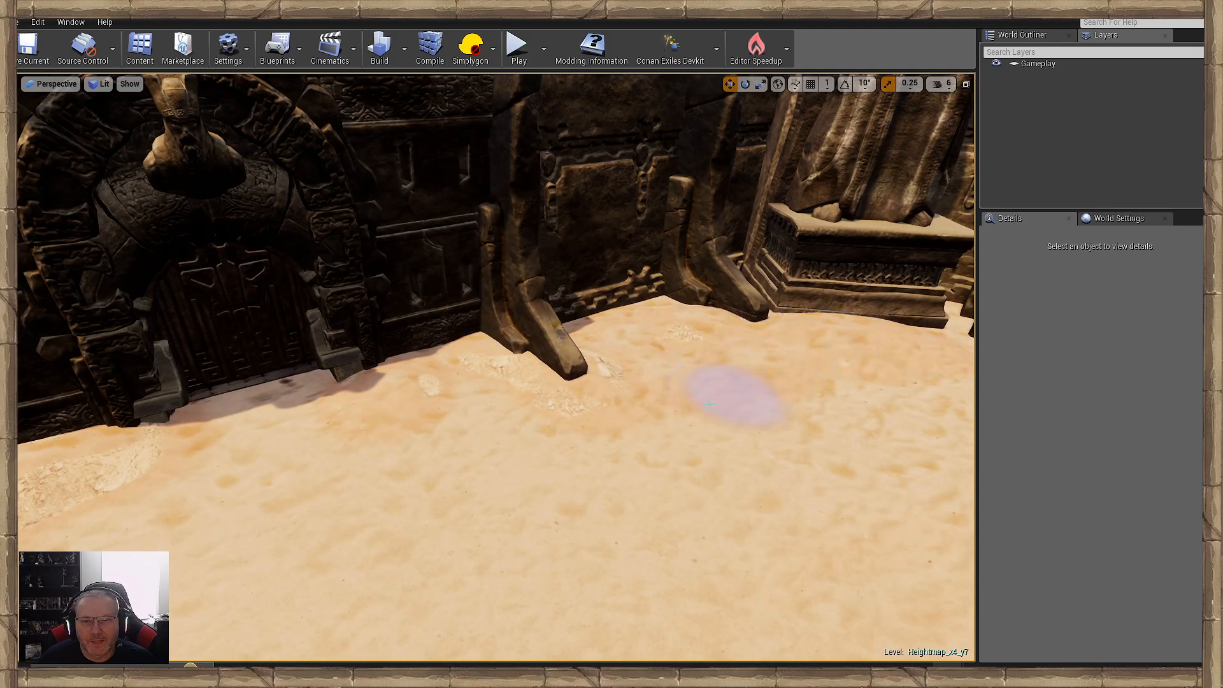
pyautogui.moveTo(709, 403); pyautogui.dragTo(572, 363, button='right')
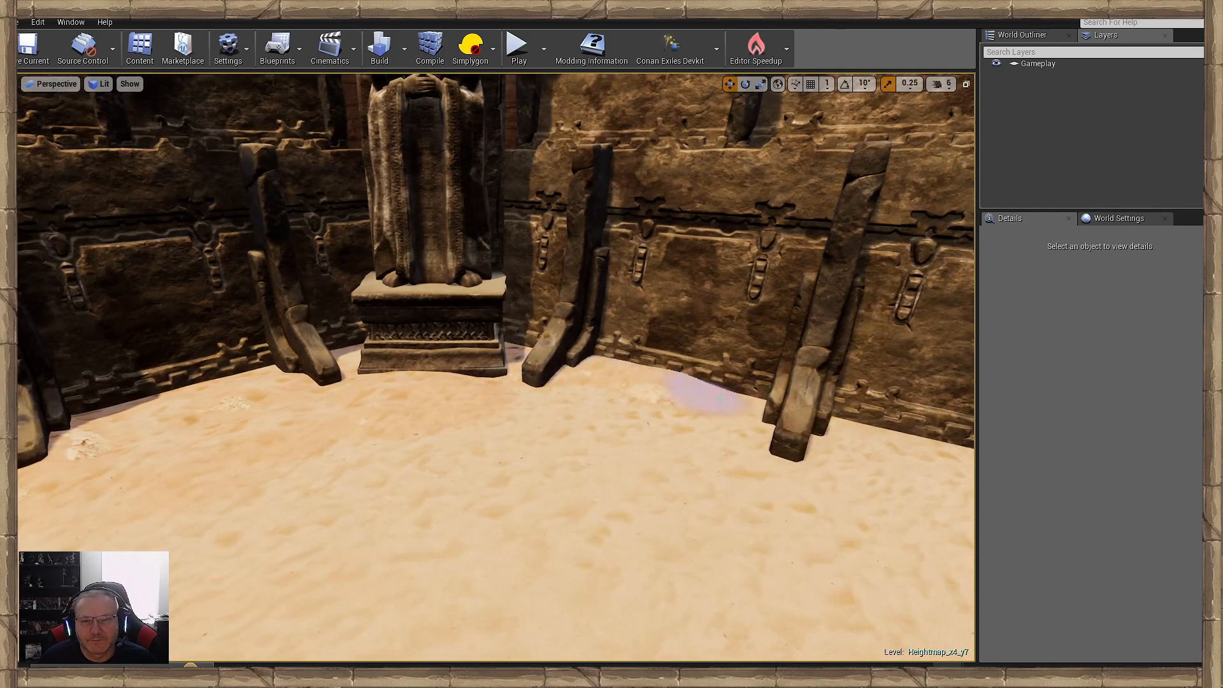
# - Bank sand along the wall between the buttresses and around the base of the neighbouring statue pedestal
pyautogui.moveTo(449, 411); pyautogui.dragTo(382, 392, button='right')
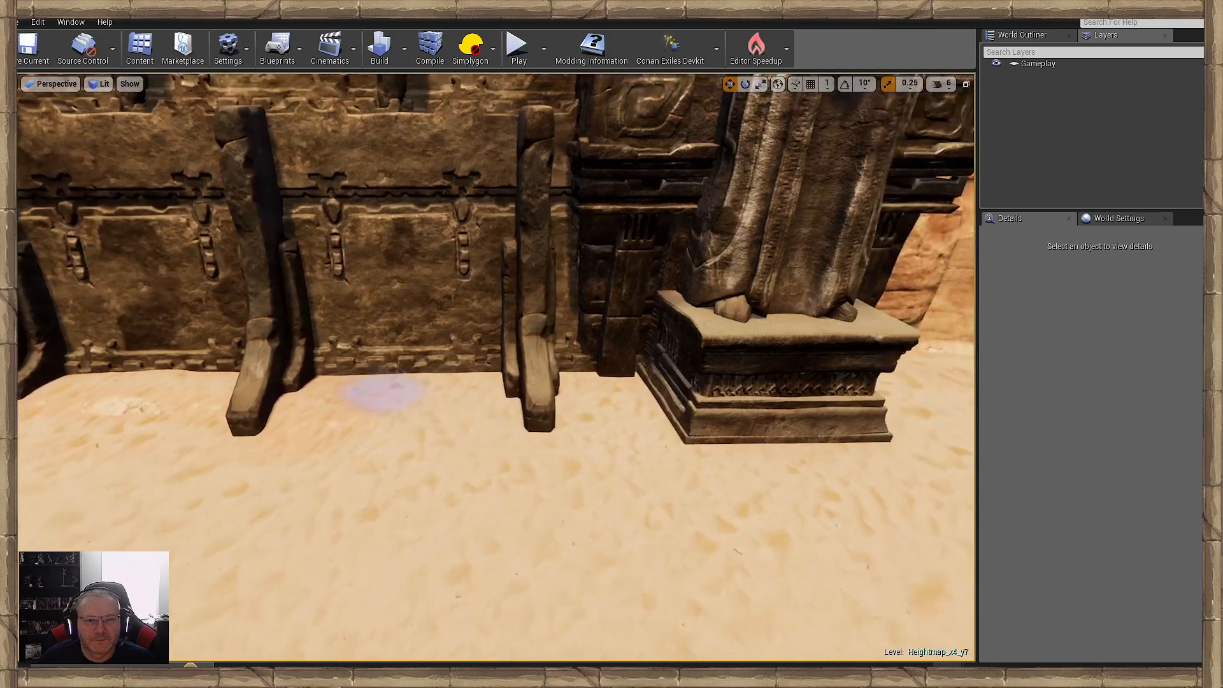
pyautogui.moveTo(597, 383)
pyautogui.mouseDown()
pyautogui.moveTo(682, 409)
pyautogui.moveTo(892, 422)
pyautogui.mouseUp()
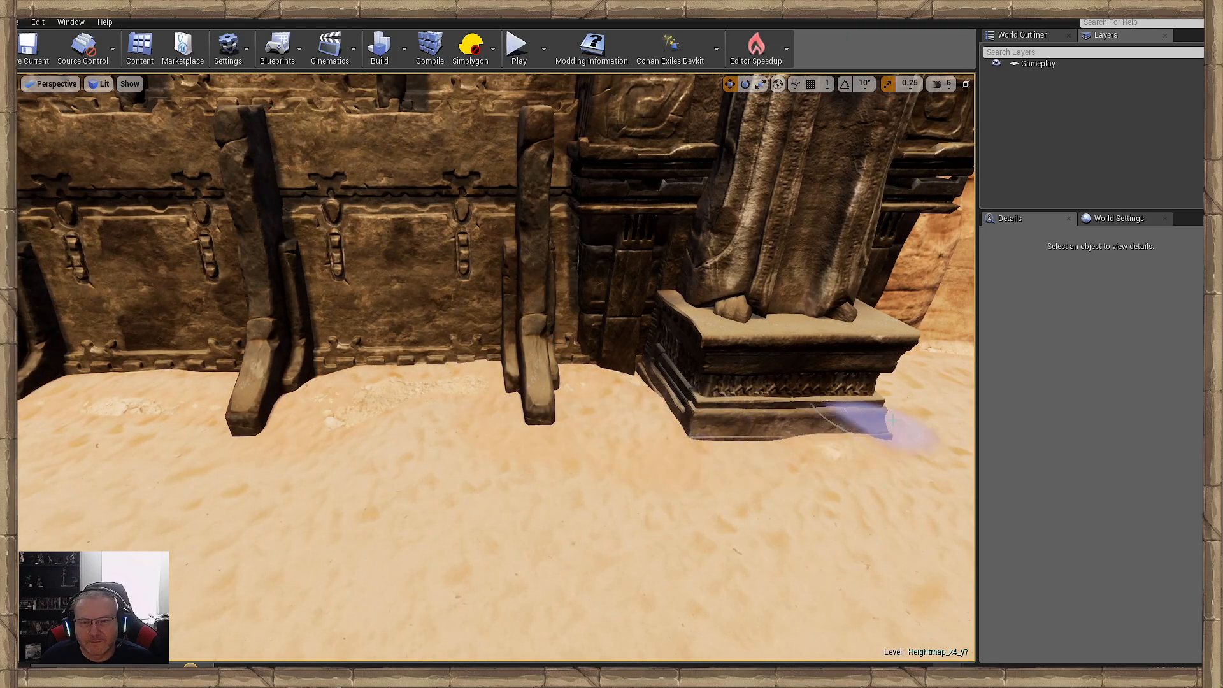
pyautogui.moveTo(18, 444); pyautogui.dragTo(2, 439, button='right')
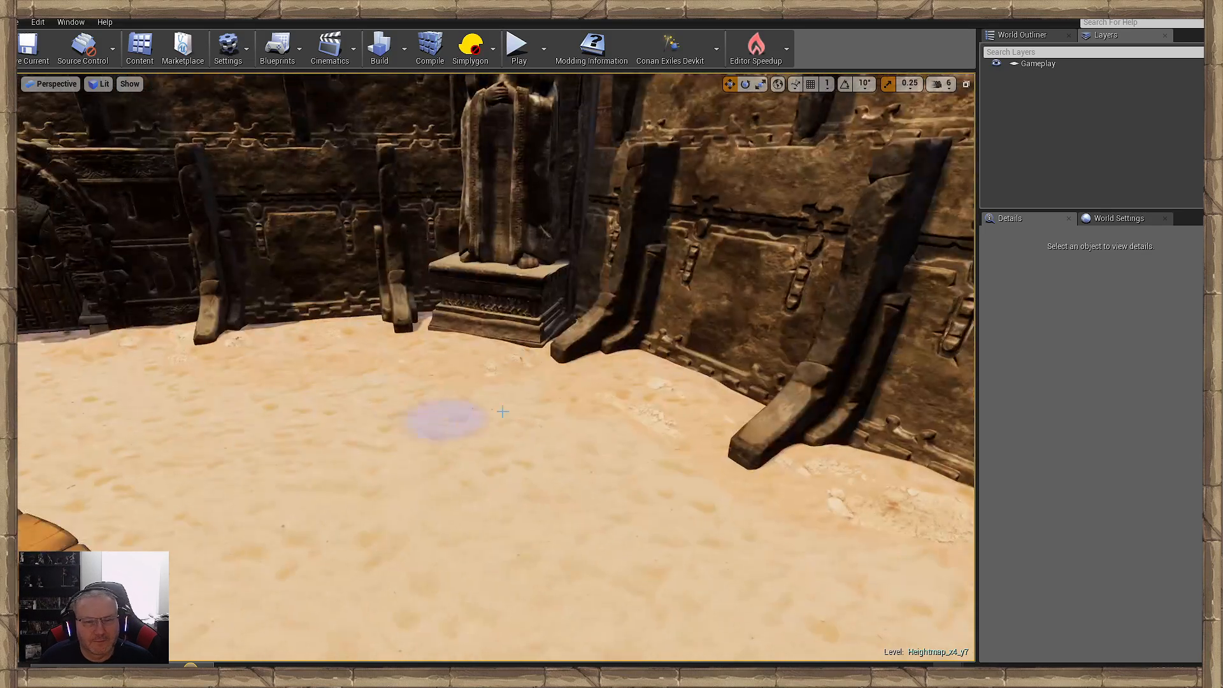
# - Inspect the sanded courtyard floor around the wooden ramps, cliff bases, buttressed walls, gates and round blood pits
pyautogui.moveTo(460, 411); pyautogui.dragTo(344, 406, button='right')
pyautogui.moveTo(742, 529); pyautogui.dragTo(446, 526, button='right')
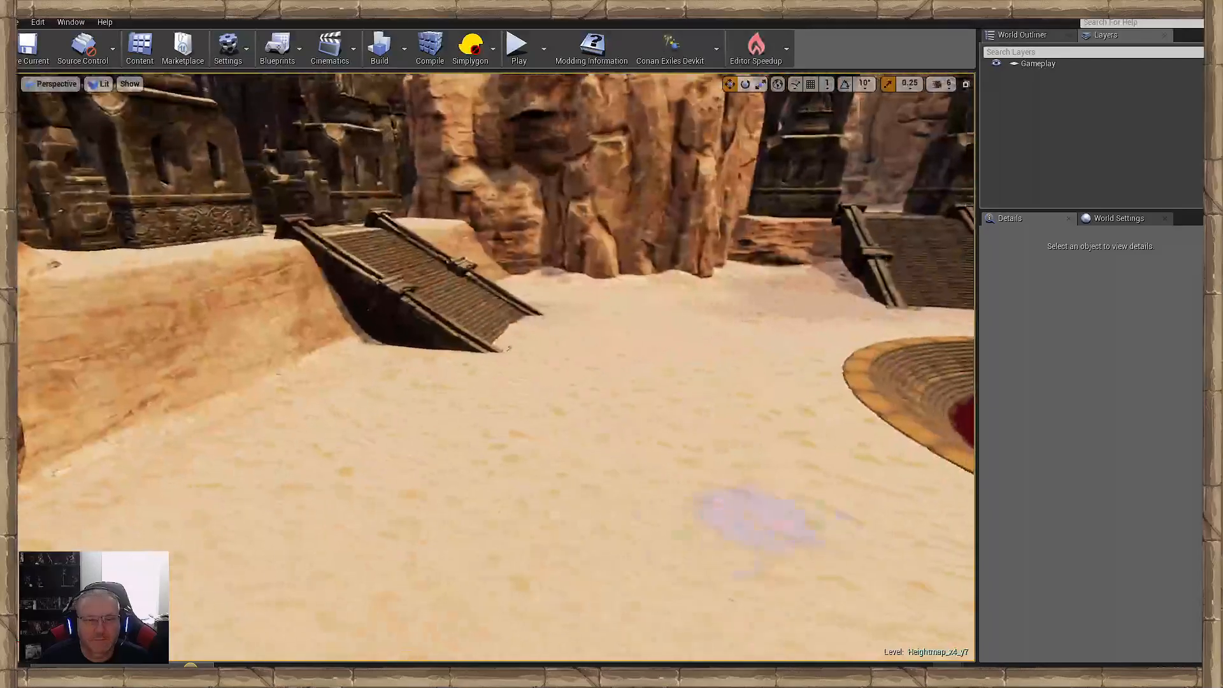
pyautogui.moveTo(752, 350); pyautogui.dragTo(586, 347, button='right')
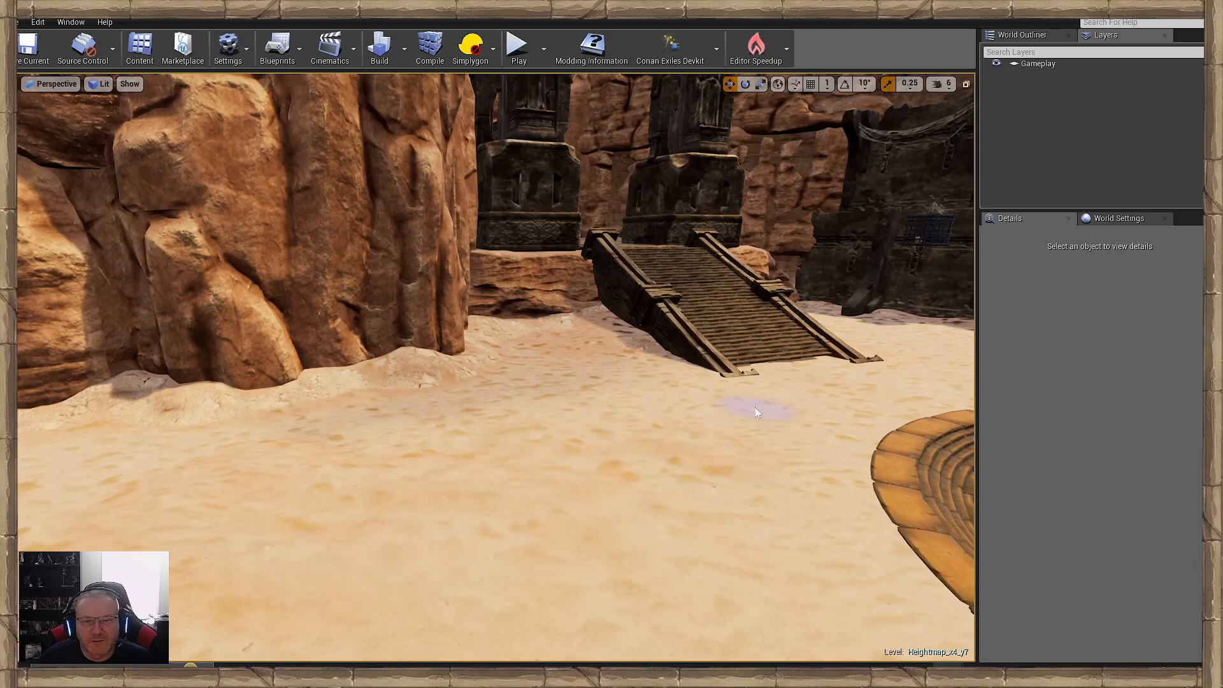
pyautogui.moveTo(756, 412)
pyautogui.mouseDown(button='right')
pyautogui.moveTo(847, 414)
pyautogui.moveTo(860, 427)
pyautogui.mouseUp(button='right')
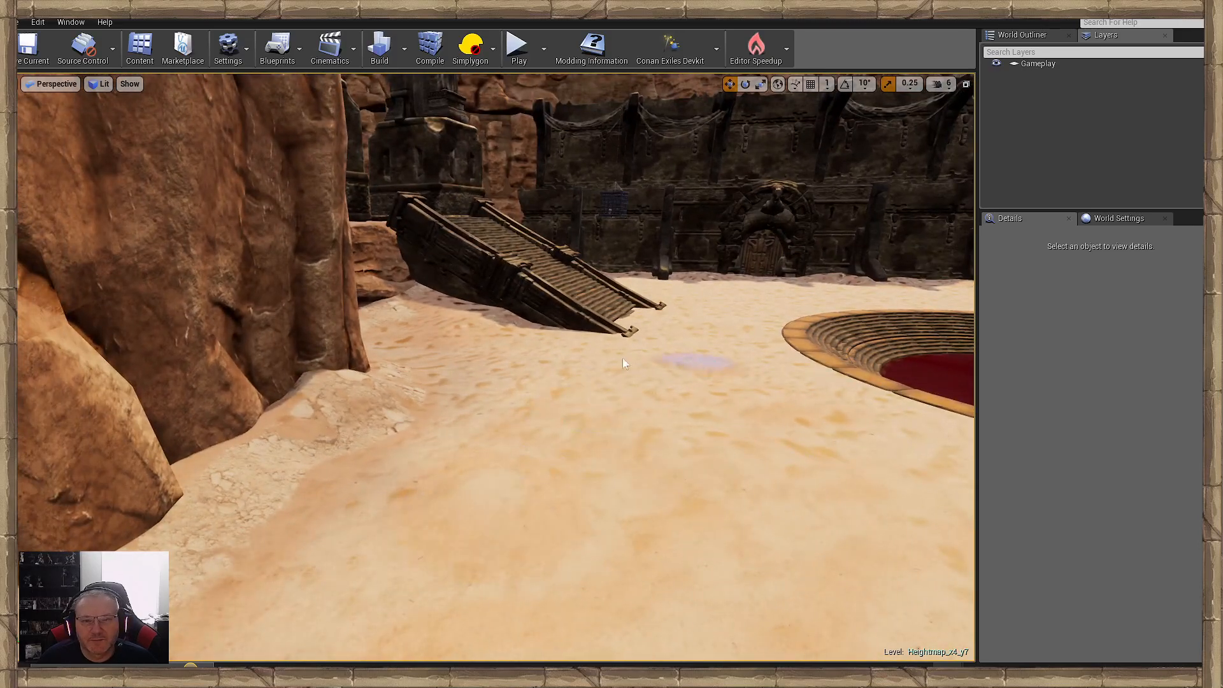
pyautogui.moveTo(642, 453)
pyautogui.mouseDown(button='right')
pyautogui.moveTo(742, 414)
pyautogui.moveTo(707, 455)
pyautogui.mouseUp(button='right')
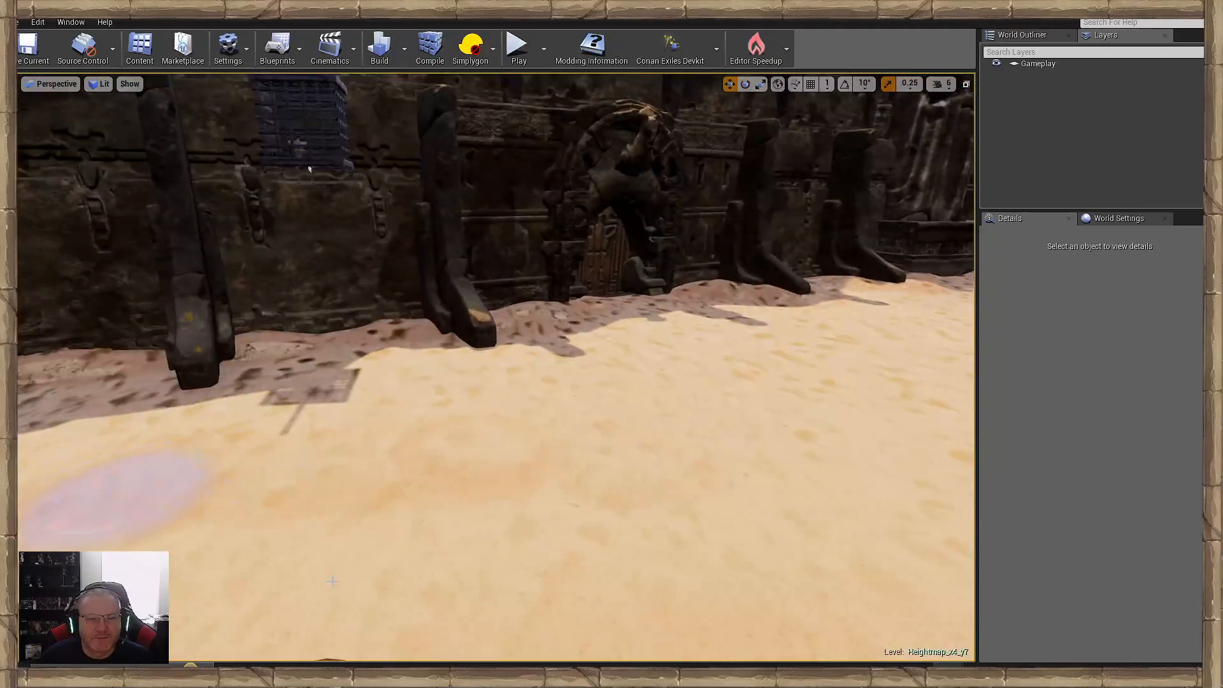
pyautogui.moveTo(501, 460); pyautogui.dragTo(666, 421, button='right')
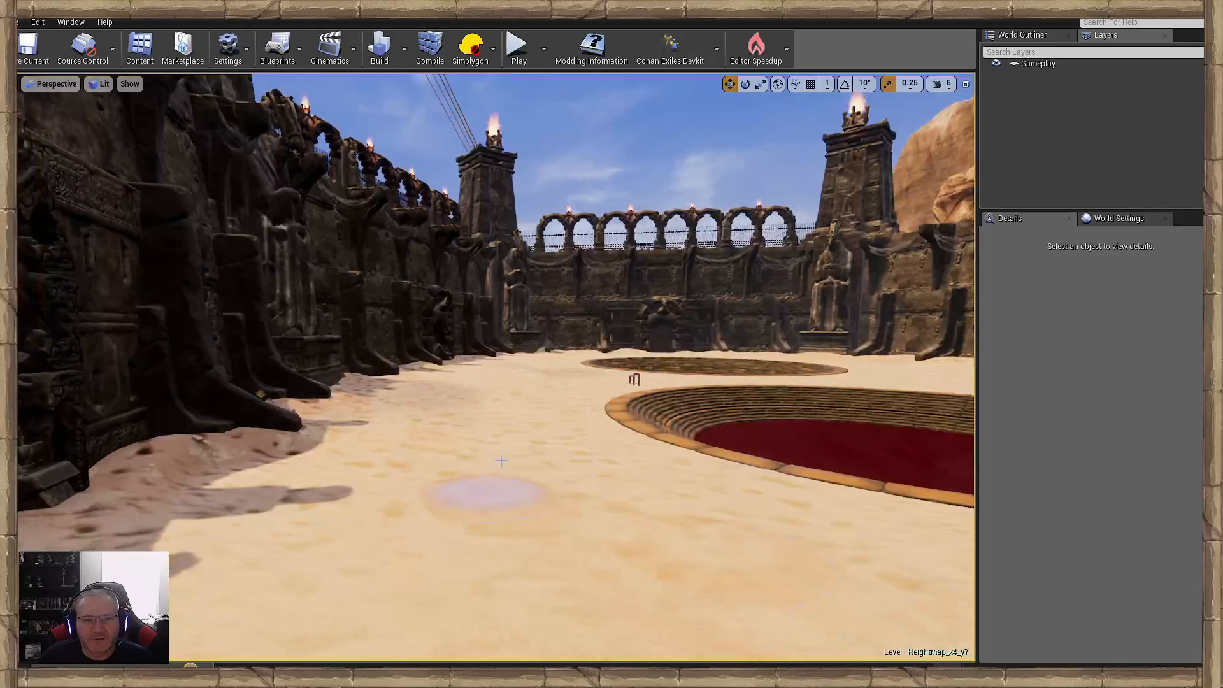
pyautogui.moveTo(587, 382)
pyautogui.mouseDown(button='right')
pyautogui.moveTo(733, 408)
pyautogui.moveTo(538, 438)
pyautogui.moveTo(437, 378)
pyautogui.mouseUp(button='right')
pyautogui.moveTo(280, 522); pyautogui.dragTo(658, 525, button='right')
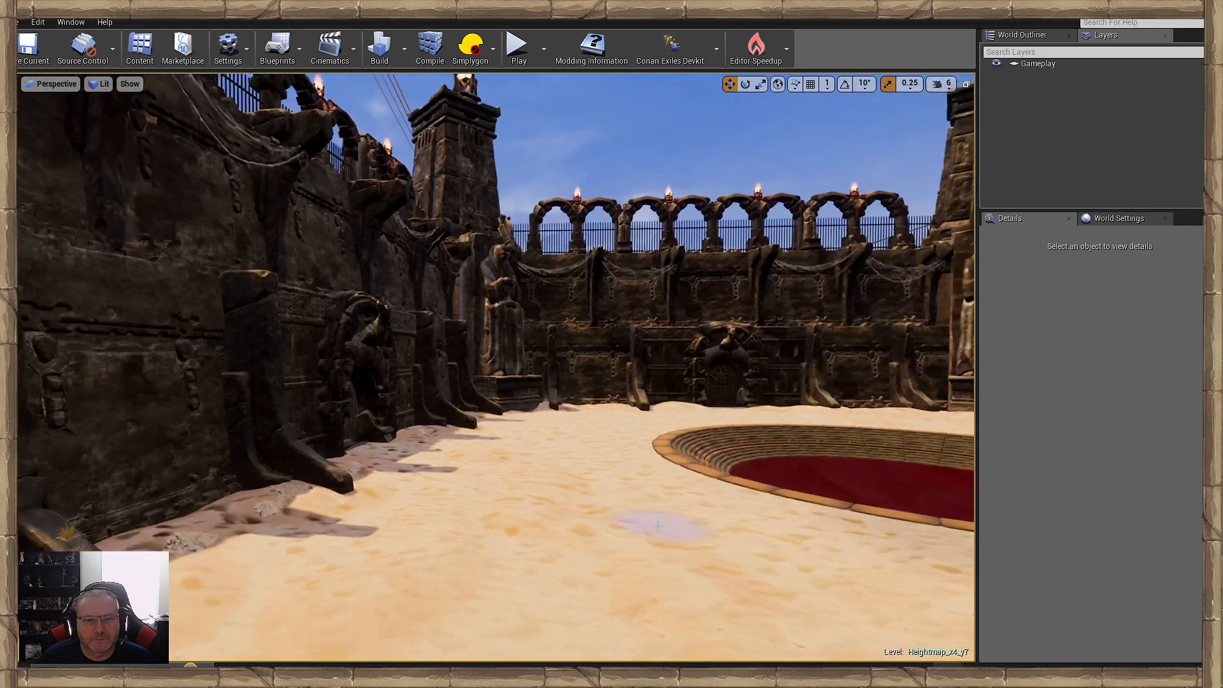
pyautogui.moveTo(595, 434); pyautogui.dragTo(519, 572, button='right')
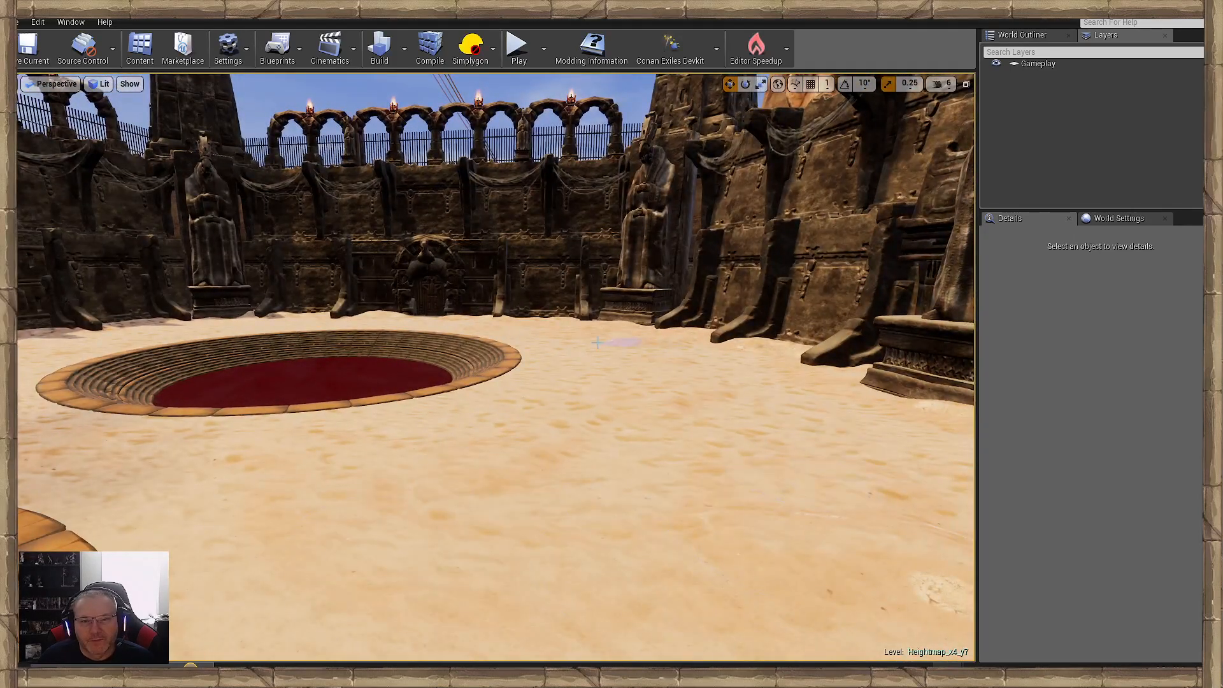
pyautogui.moveTo(717, 494); pyautogui.dragTo(789, 537, button='right')
pyautogui.moveTo(582, 370)
pyautogui.mouseDown(button='right')
pyautogui.moveTo(175, 314)
pyautogui.moveTo(337, 357)
pyautogui.moveTo(542, 439)
pyautogui.moveTo(664, 464)
pyautogui.mouseUp(button='right')
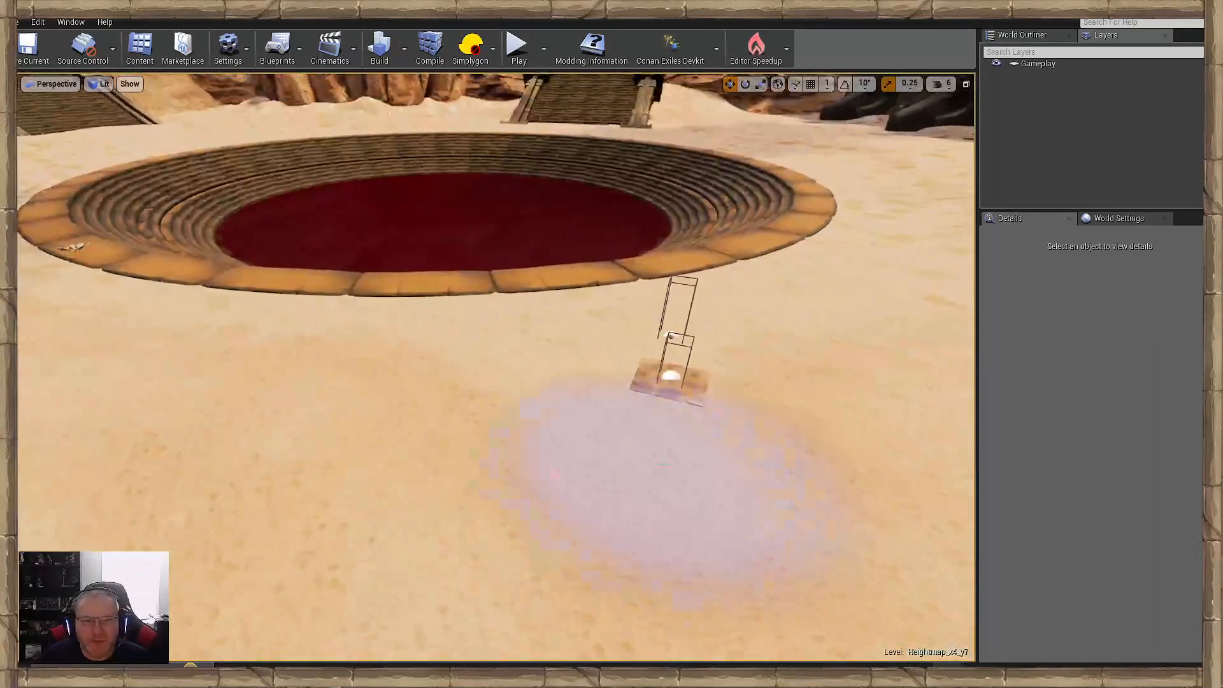
# - Bring up the editor's Modes window to leave landscape sculpting so that placed objects can be selected
pyautogui.click(71, 22)
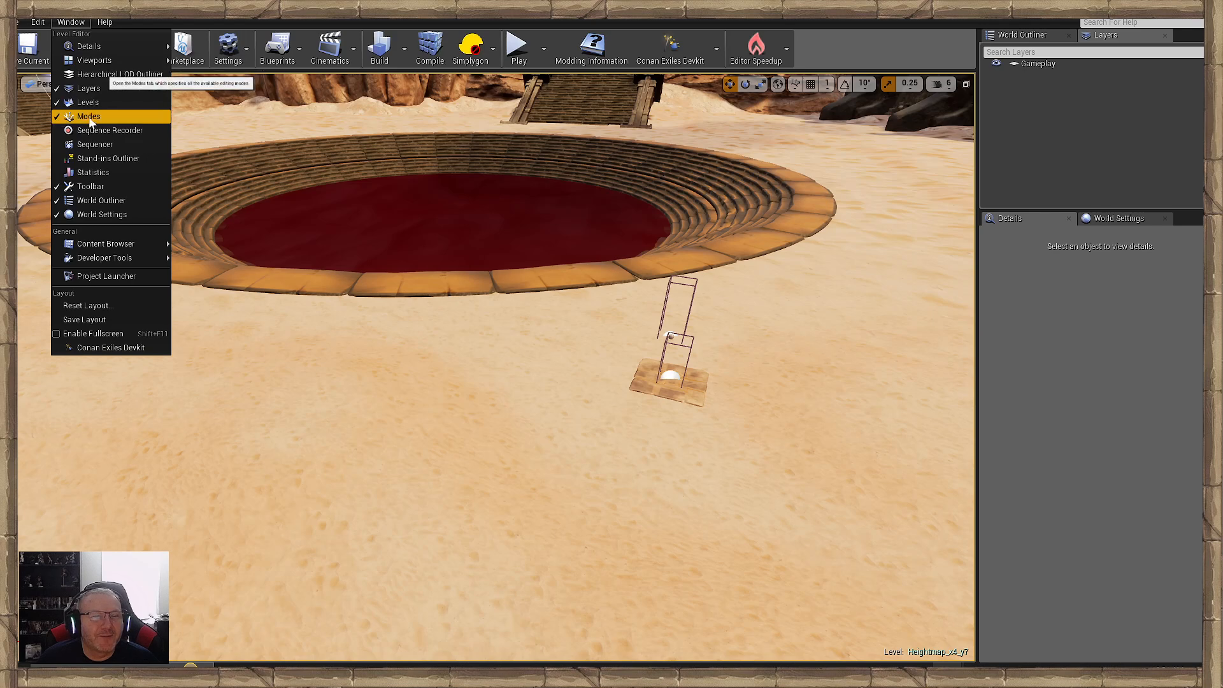
pyautogui.click(90, 117)
pyautogui.click(76, 22)
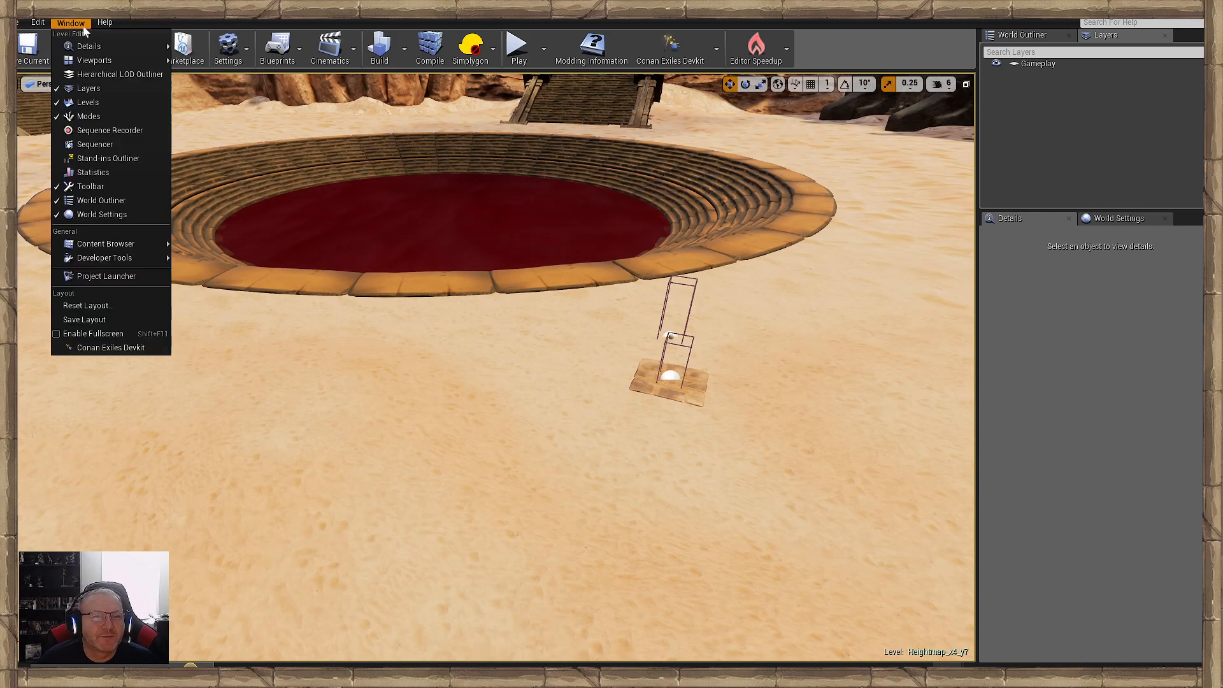
pyautogui.click(90, 117)
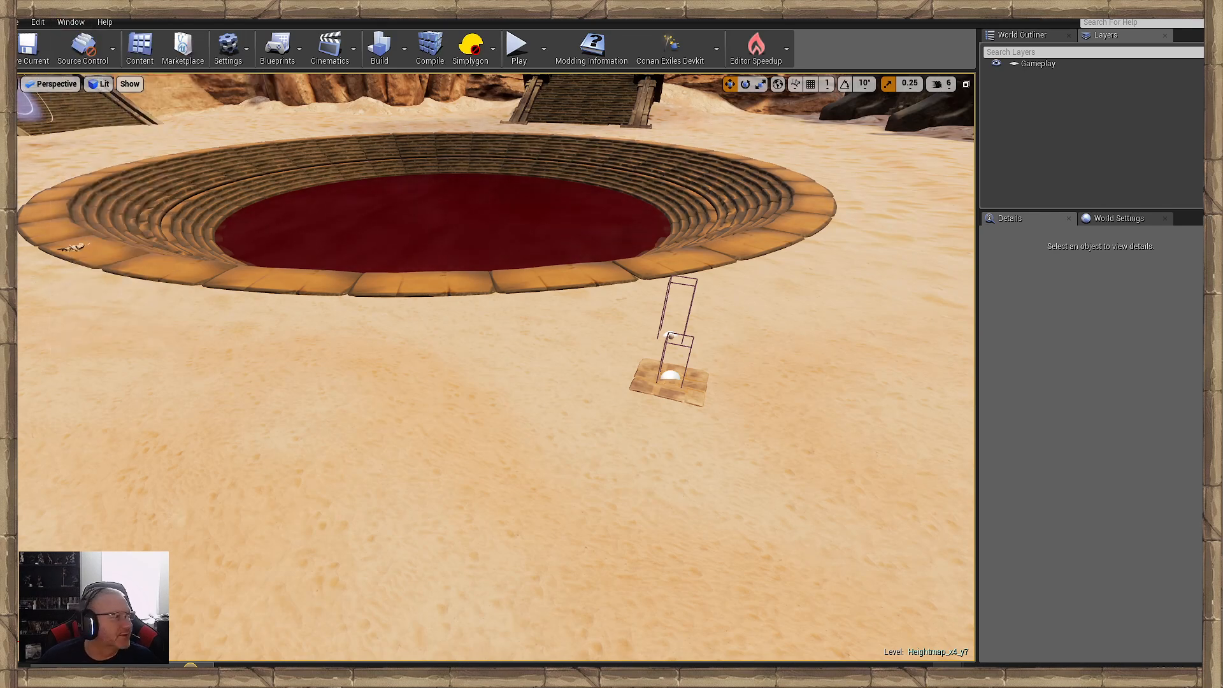
# - Raise BP_LaunchTrap2 and BP_LaunchTrap out of the sand beside the round pit
pyautogui.click(671, 381)
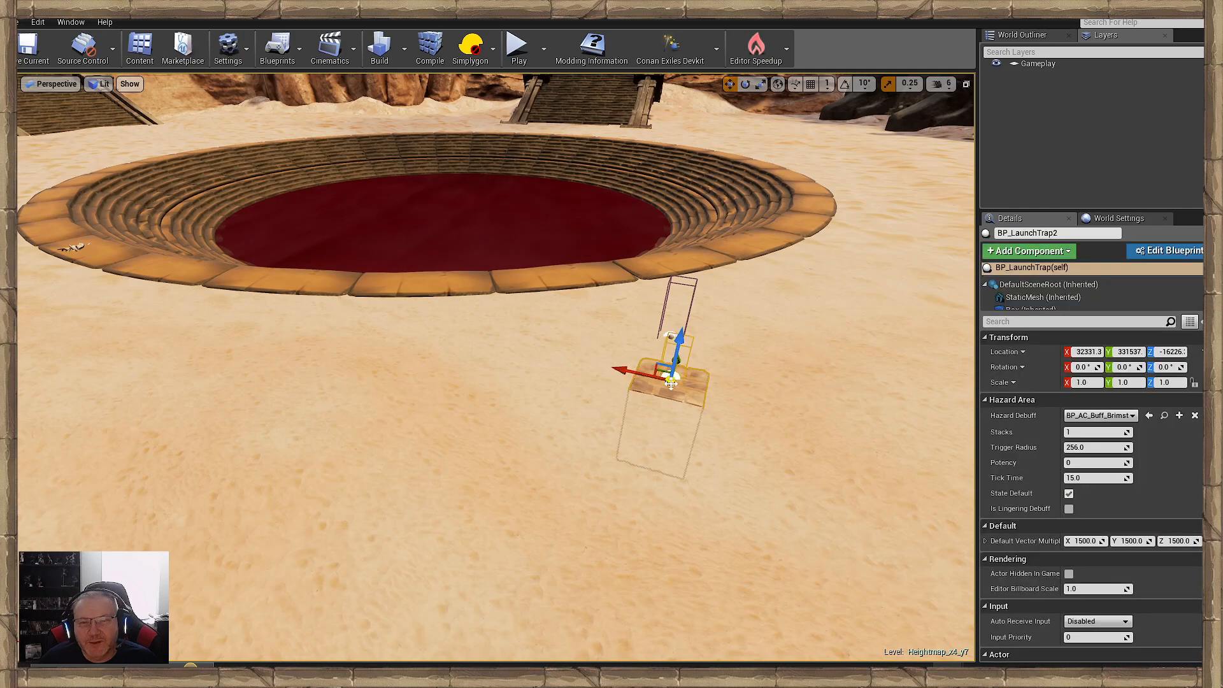
pyautogui.moveTo(681, 350); pyautogui.dragTo(690, 236)
pyautogui.moveTo(691, 236); pyautogui.dragTo(509, 204, button='right')
pyautogui.click(524, 433)
pyautogui.click(490, 453)
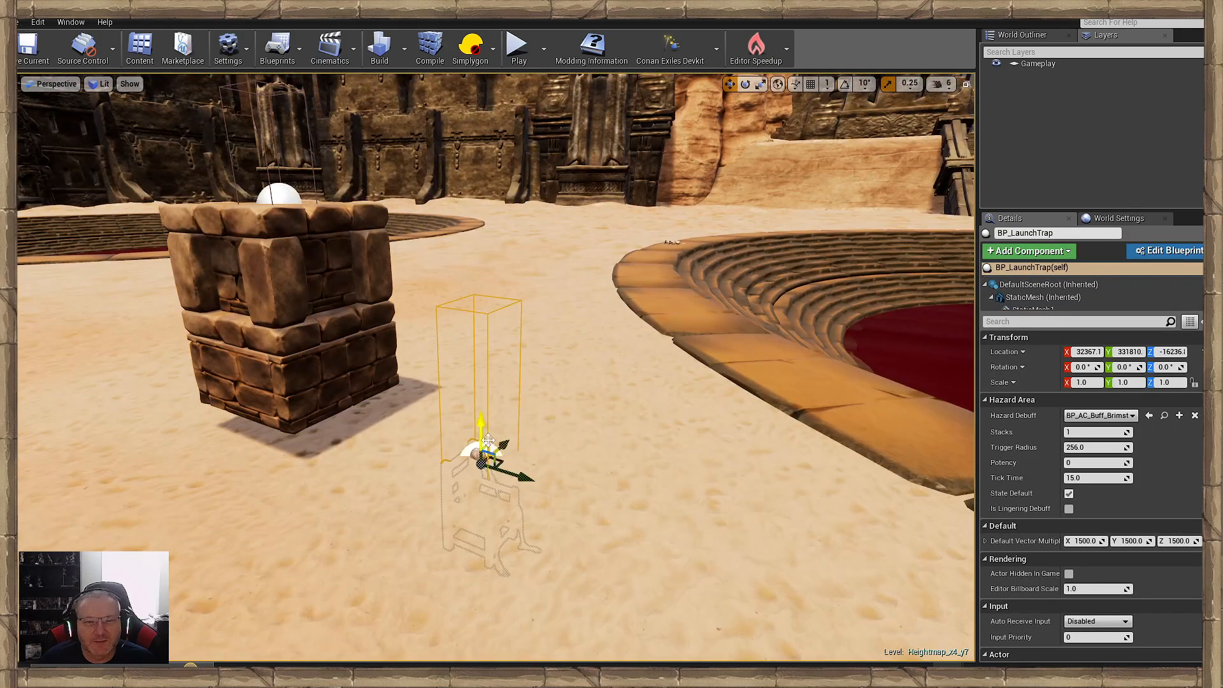
pyautogui.moveTo(481, 424); pyautogui.dragTo(481, 224)
# - Select both launch traps together and lift them above the courtyard
pyautogui.moveTo(481, 225); pyautogui.dragTo(612, 229, button='right')
pyautogui.moveTo(485, 360); pyautogui.dragTo(457, 377, button='right')
pyautogui.keyDown('ctrl'); pyautogui.click(377, 392); pyautogui.keyUp('ctrl')
pyautogui.moveTo(377, 391)
pyautogui.mouseDown(button='right')
pyautogui.moveTo(414, 439)
pyautogui.moveTo(382, 376)
pyautogui.mouseUp(button='right')
pyautogui.moveTo(455, 481); pyautogui.dragTo(455, 284)
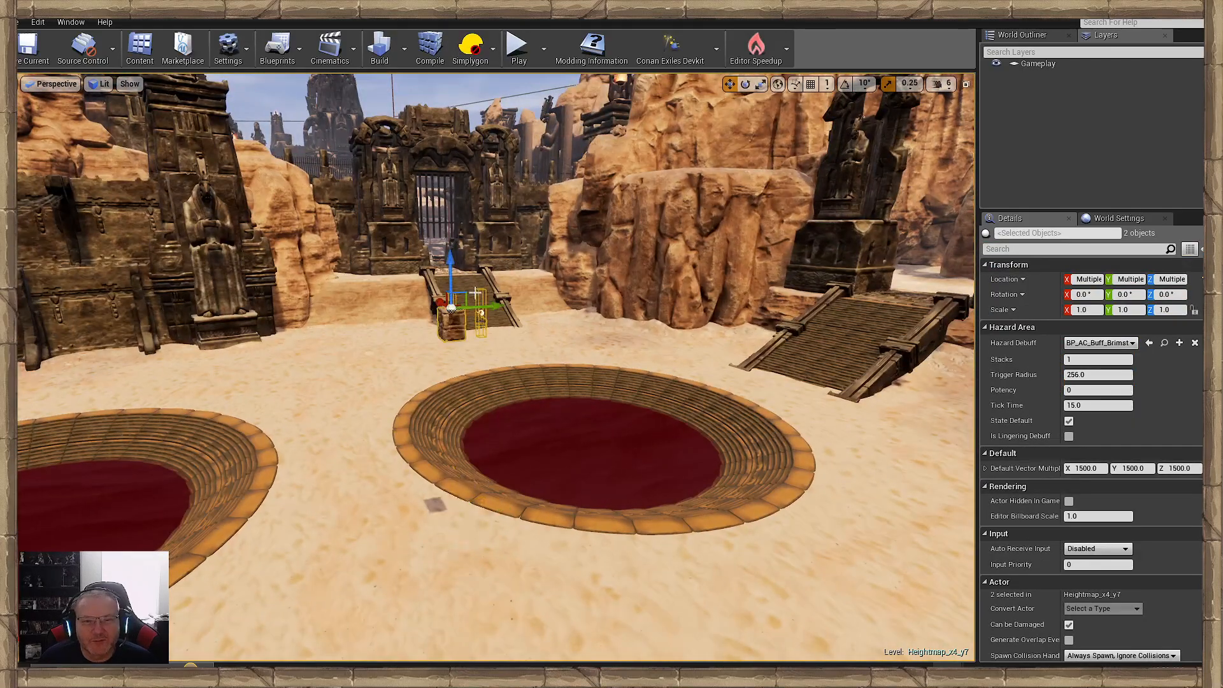
# - Move the two launch traps out of the courtyard to the sand beside the stone floor and round tower
pyautogui.moveTo(454, 283)
pyautogui.mouseDown(button='right')
pyautogui.moveTo(548, 357)
pyautogui.moveTo(459, 319)
pyautogui.moveTo(441, 286)
pyautogui.mouseUp(button='right')
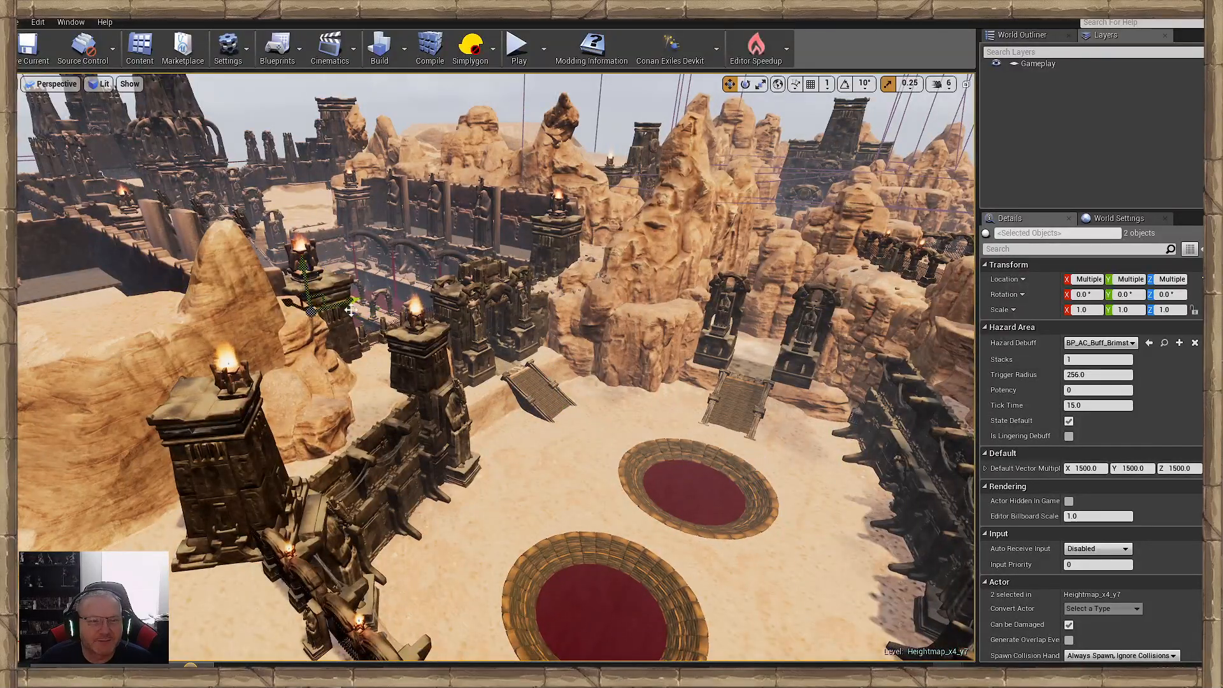
pyautogui.moveTo(351, 310); pyautogui.dragTo(223, 274, button='right')
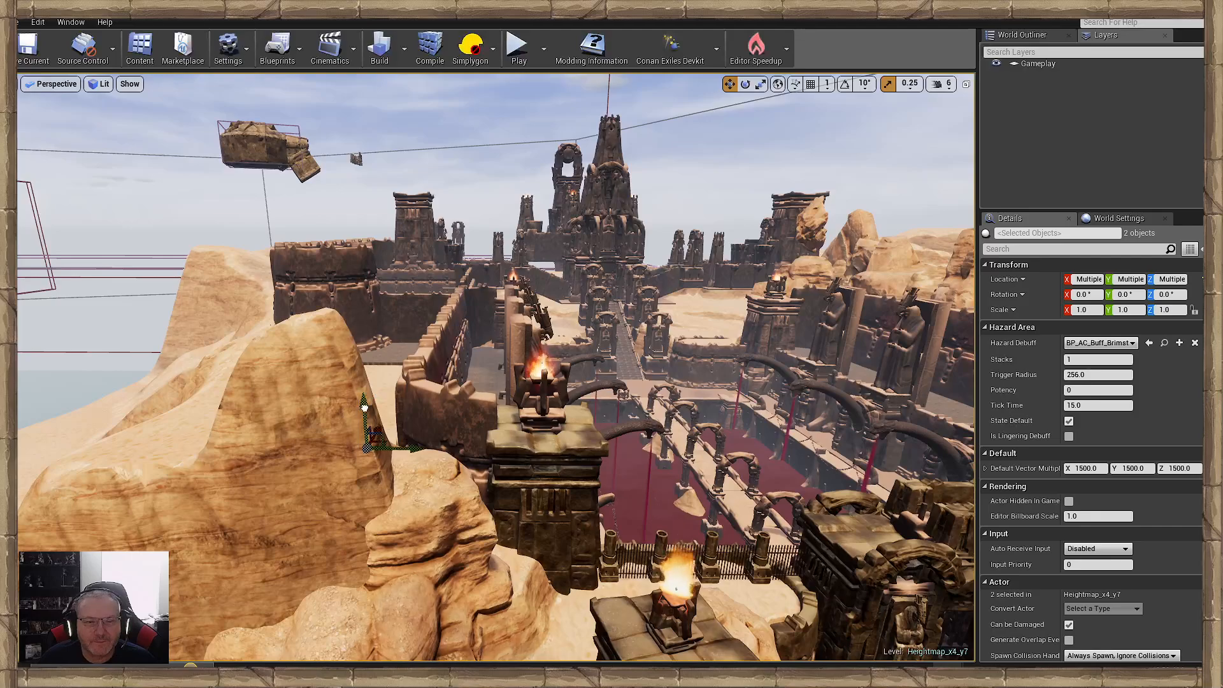
pyautogui.moveTo(406, 347); pyautogui.dragTo(418, 552, button='right')
pyautogui.moveTo(435, 549); pyautogui.dragTo(420, 444)
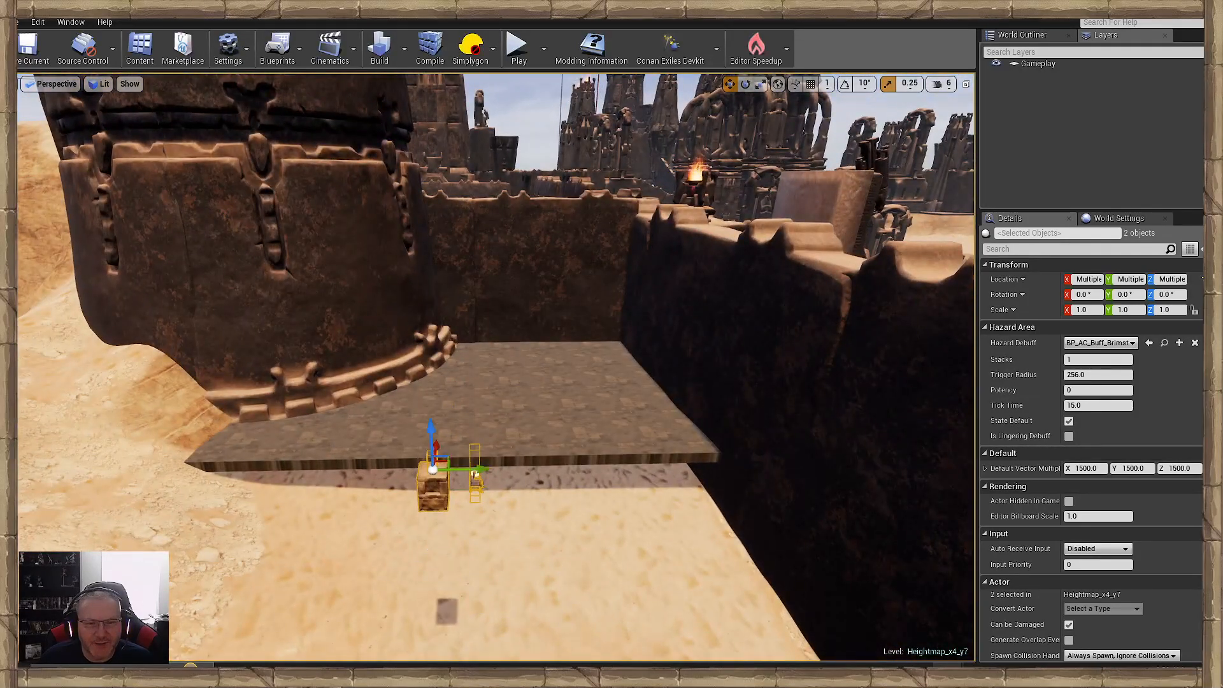
# - Copy the two SM_dungeon_floor_02 tiles beside the round tower and paste them onto the courtyard sand near the pits
pyautogui.click(548, 474)
pyautogui.click(570, 455)
pyautogui.moveTo(570, 455); pyautogui.dragTo(383, 412, button='right')
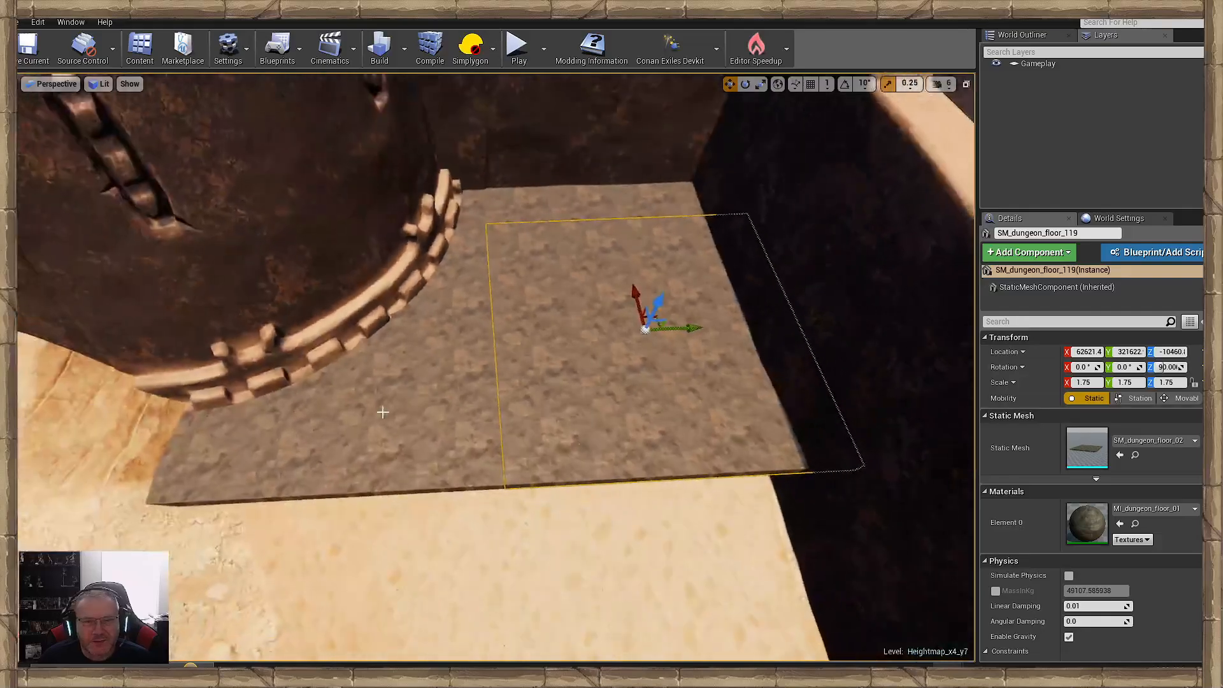
pyautogui.keyDown('ctrl'); pyautogui.click(433, 390); pyautogui.keyUp('ctrl')
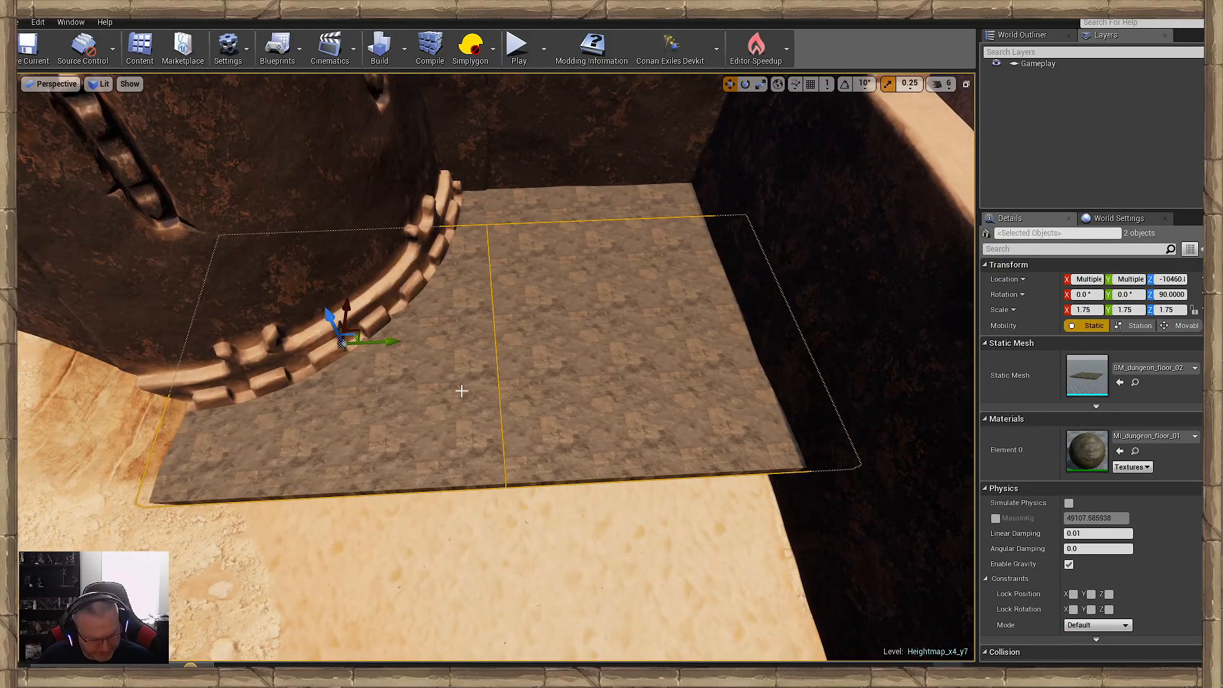
pyautogui.press('Delete')
pyautogui.moveTo(533, 393); pyautogui.dragTo(560, 403, button='right')
pyautogui.rightClick(561, 403)
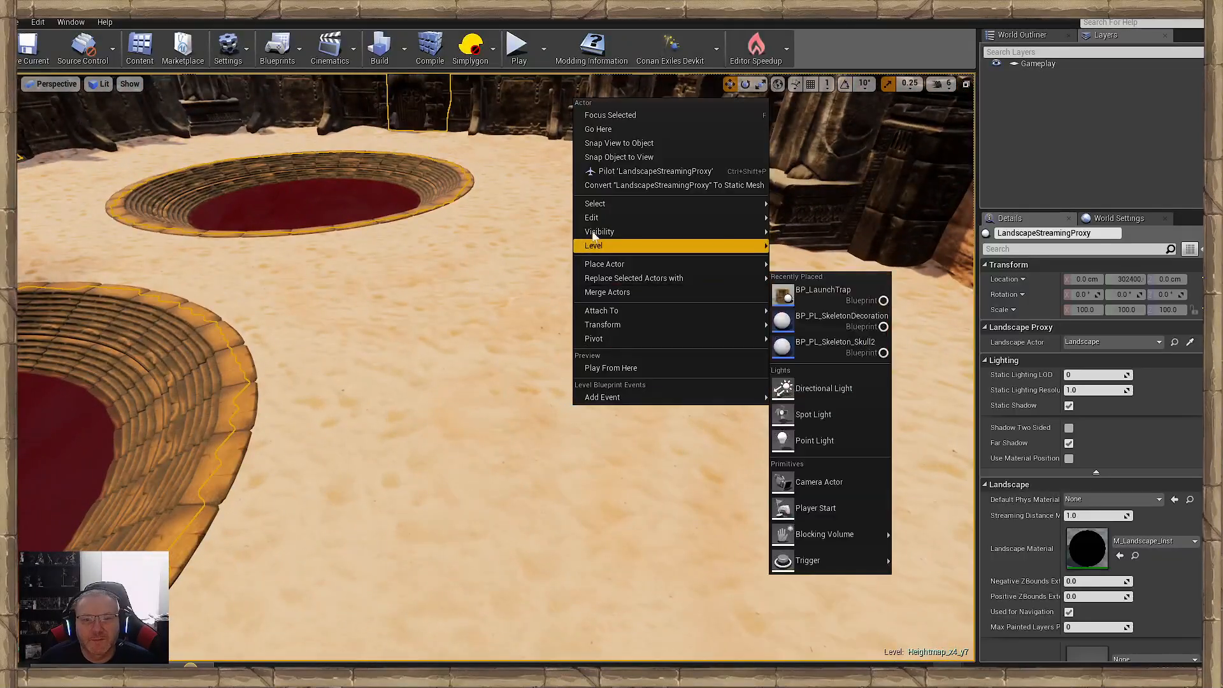
pyautogui.moveTo(701, 218)
pyautogui.click(800, 260)
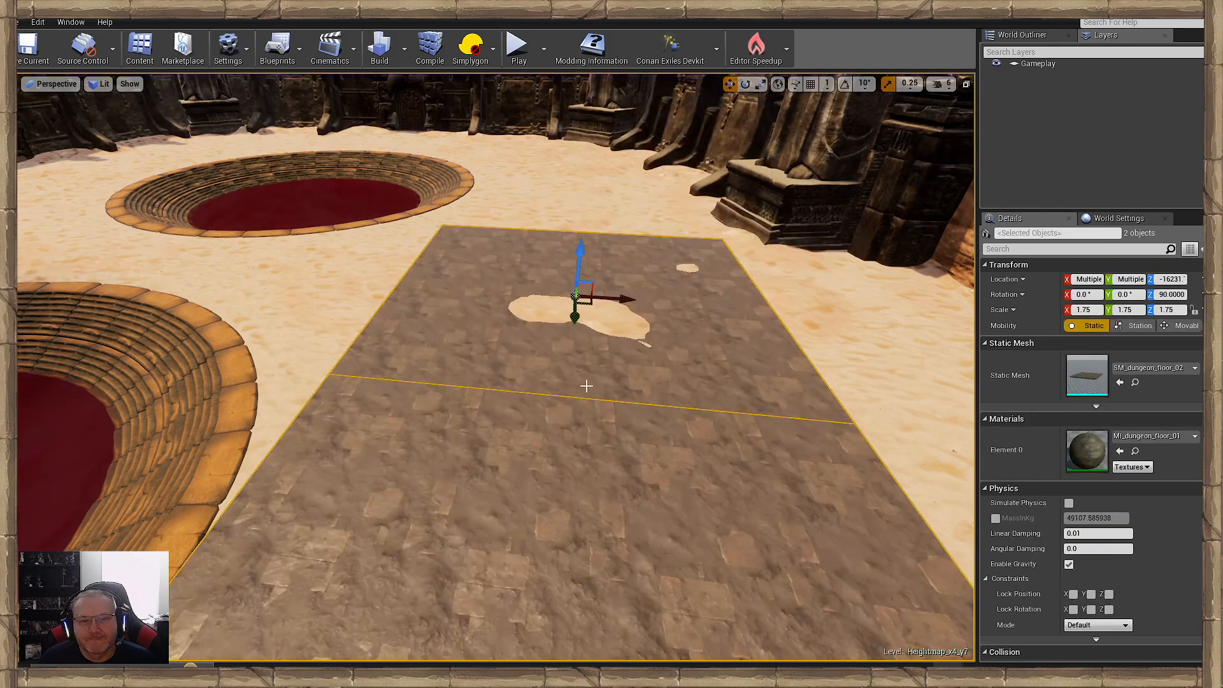
# - Move the two floor tiles to the foot of the wooden ramp and lower them to a Z of about -16310
pyautogui.moveTo(799, 260); pyautogui.dragTo(700, 353, button='right')
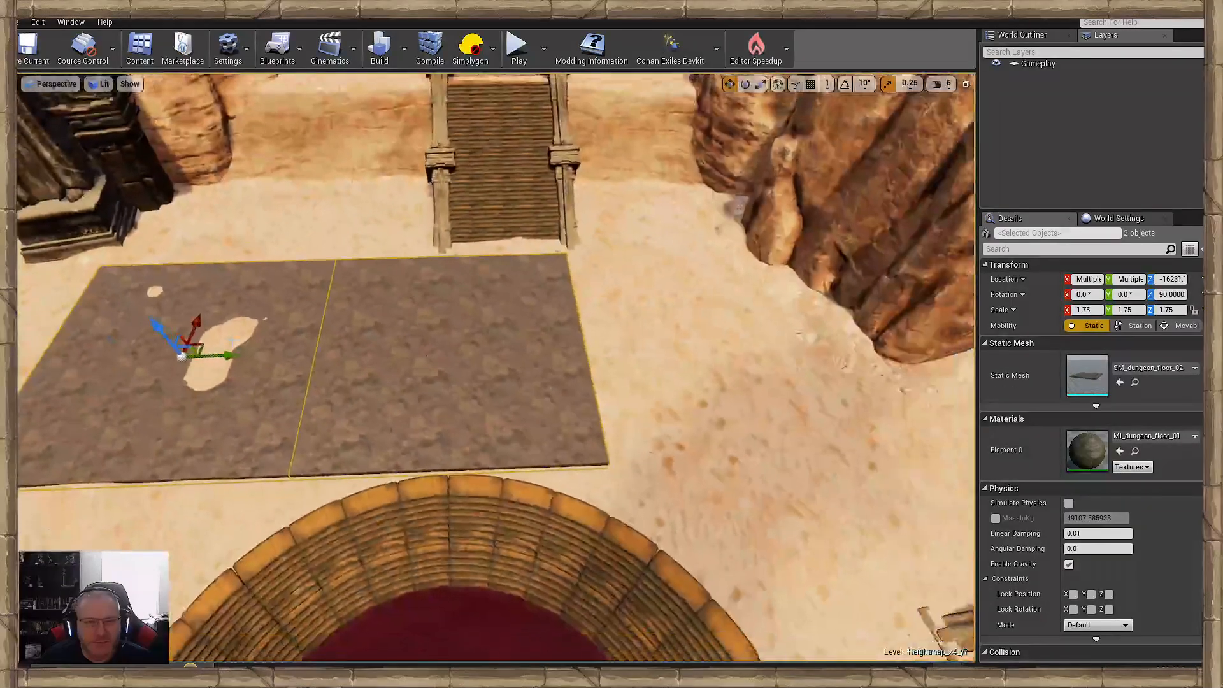
pyautogui.moveTo(218, 355); pyautogui.dragTo(423, 237)
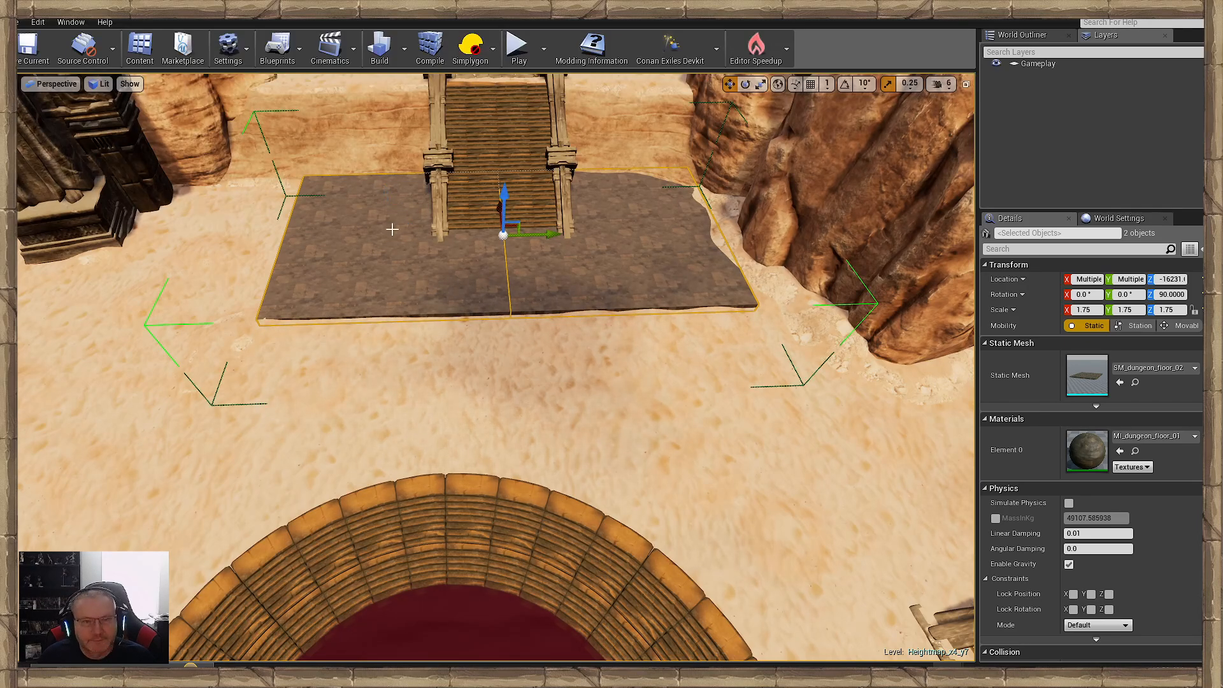
pyautogui.moveTo(503, 204); pyautogui.dragTo(503, 205)
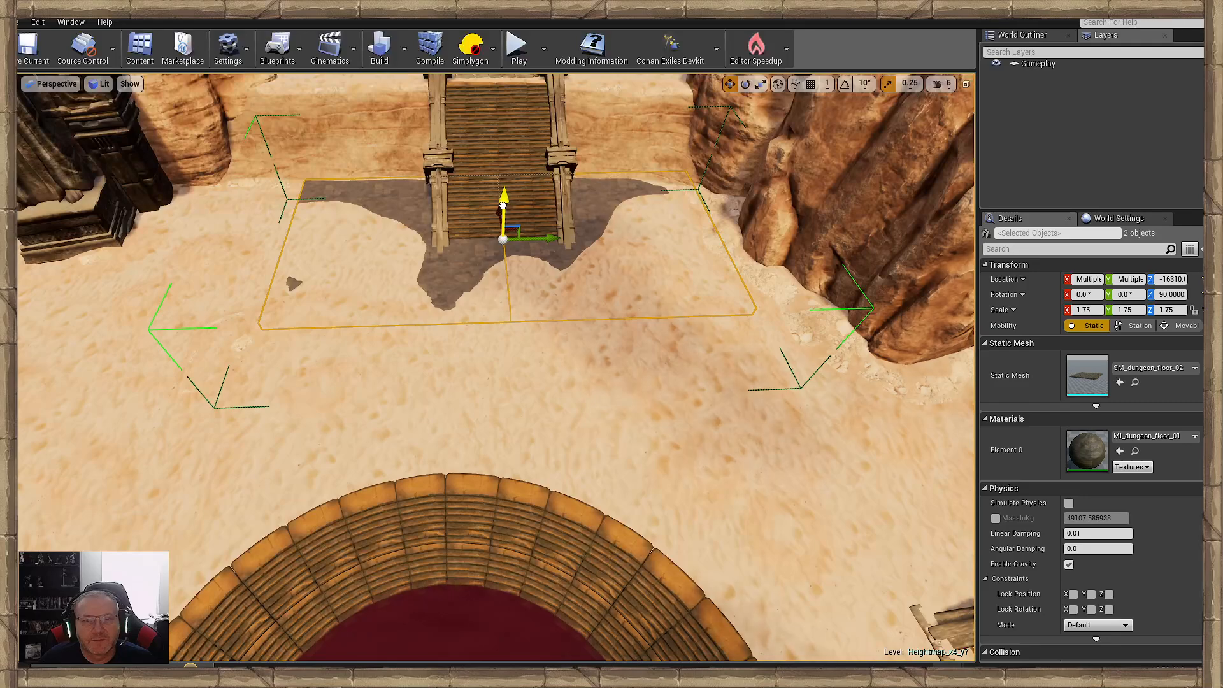
# - Reselect the two floor tiles under the ramp and duplicate them at the same height over the nearby round pit
pyautogui.click(462, 364)
pyautogui.moveTo(463, 364); pyautogui.dragTo(370, 371, button='right')
pyautogui.press('s')
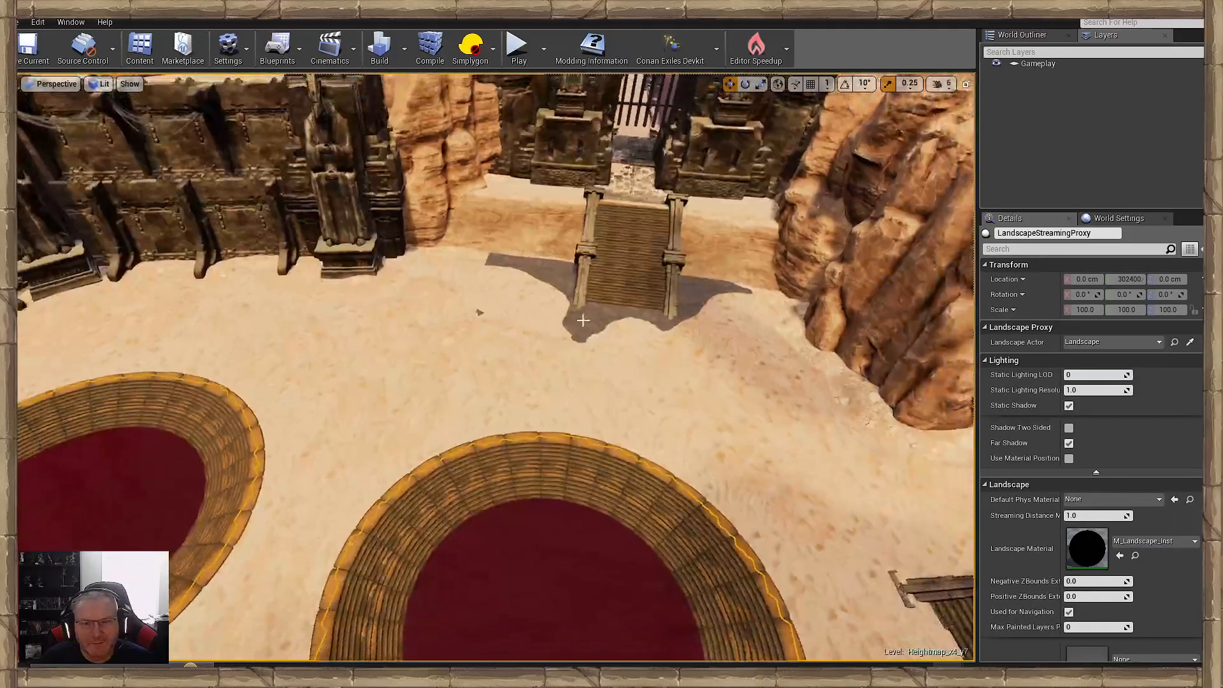
pyautogui.click(583, 320)
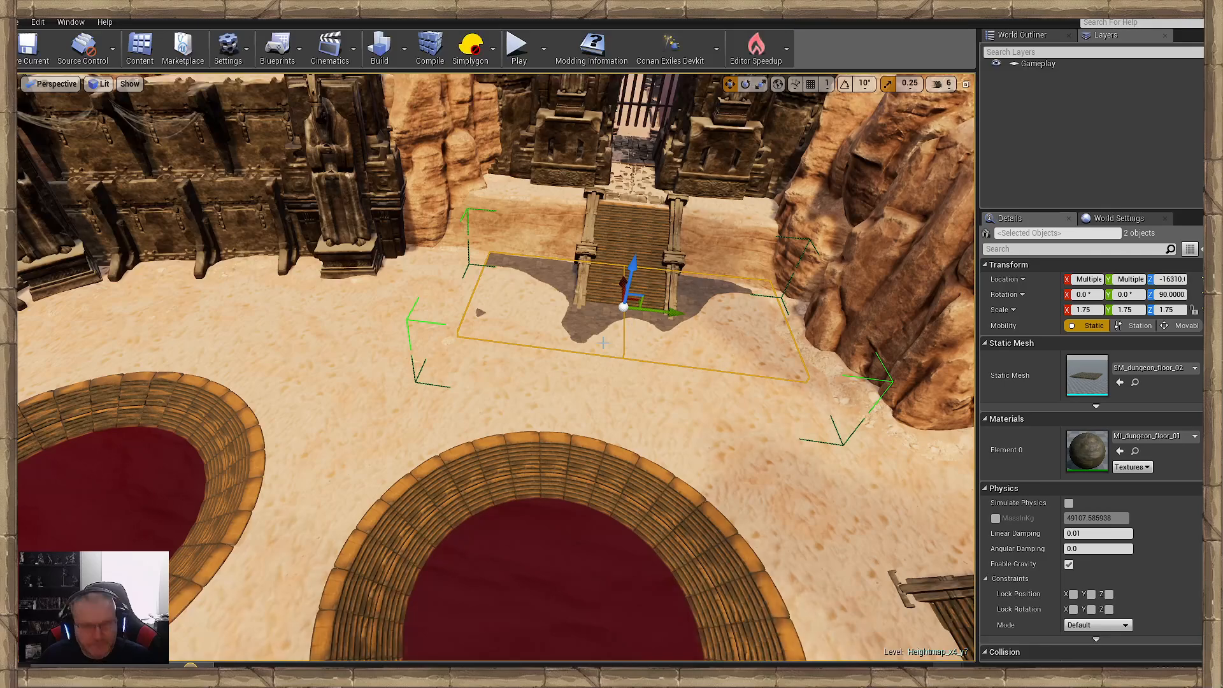
pyautogui.moveTo(624, 281); pyautogui.dragTo(623, 493)
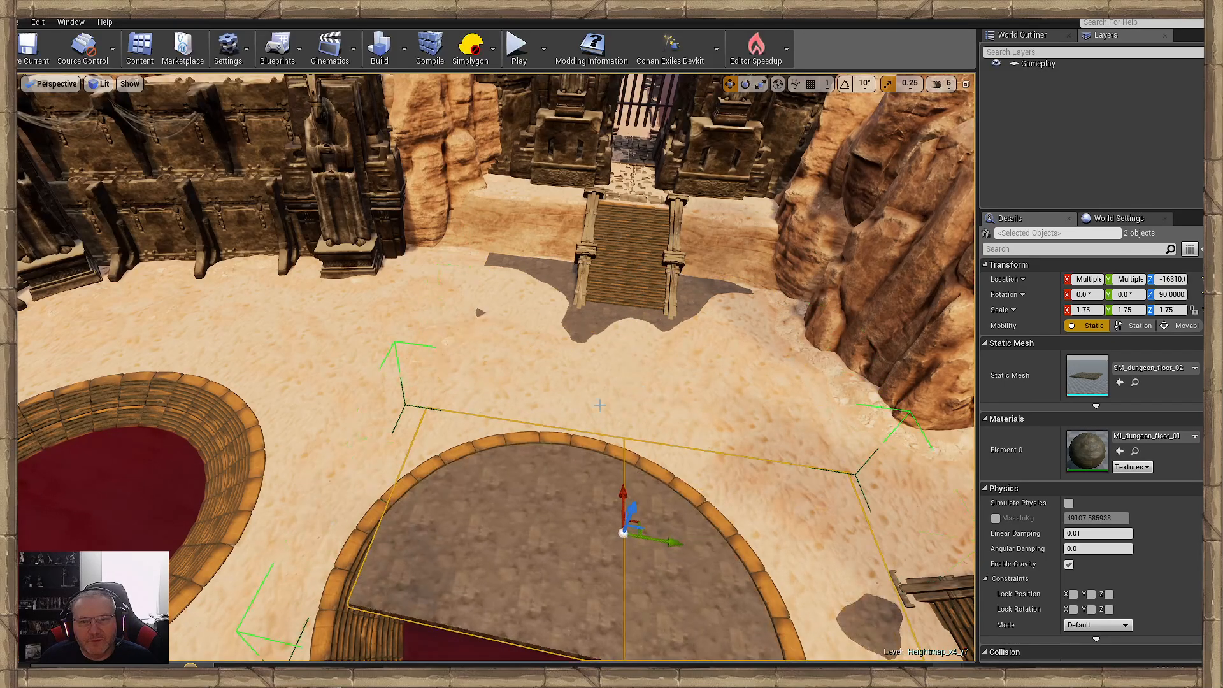
# - Slide the duplicated tiles along the dark wall behind the pits to compare the sand level with their height
pyautogui.press('a')
pyautogui.moveTo(577, 406)
pyautogui.mouseDown(button='right')
pyautogui.moveTo(637, 408)
pyautogui.moveTo(577, 406)
pyautogui.mouseUp(button='right')
pyautogui.moveTo(448, 387); pyautogui.dragTo(825, 345)
pyautogui.moveTo(774, 367); pyautogui.dragTo(675, 355, button='right')
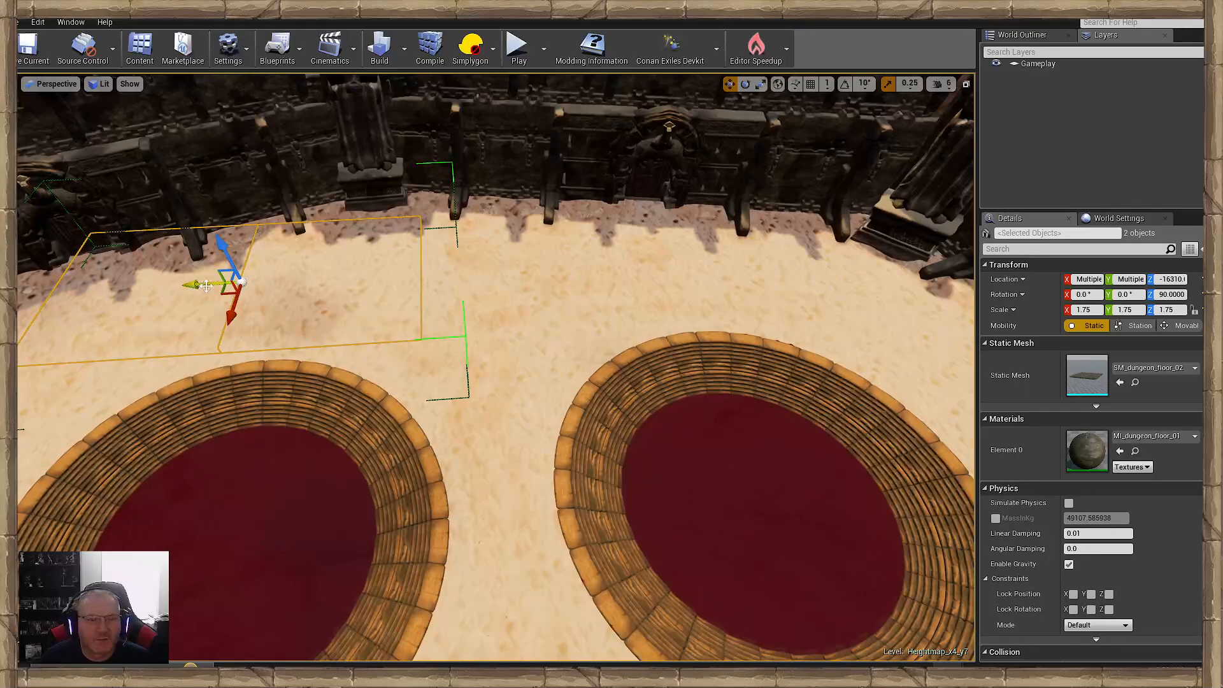
pyautogui.moveTo(206, 286); pyautogui.dragTo(549, 294)
pyautogui.press('a')
pyautogui.moveTo(549, 294); pyautogui.dragTo(676, 296, button='right')
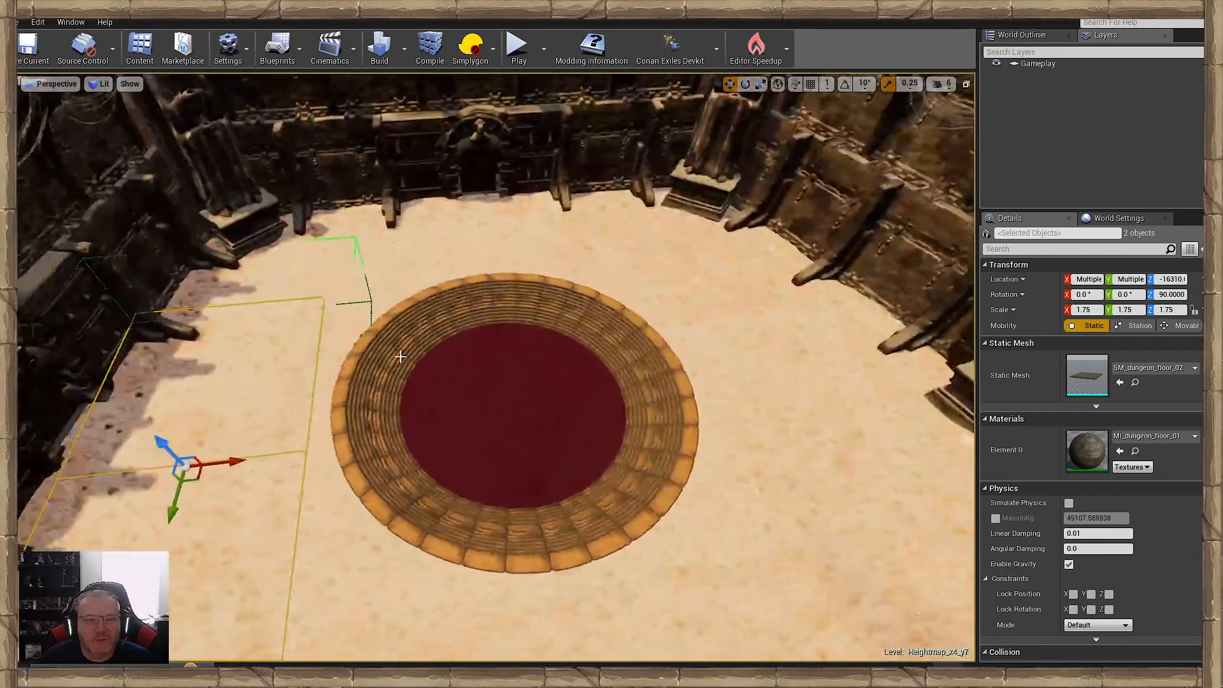
# - Check the sand level around the other pit and back toward the ramp with the duplicated tiles, and delete them
pyautogui.moveTo(259, 467); pyautogui.dragTo(902, 428)
pyautogui.moveTo(867, 435); pyautogui.dragTo(1153, 429, button='right')
pyautogui.press('w')
pyautogui.press('a')
pyautogui.press('w')
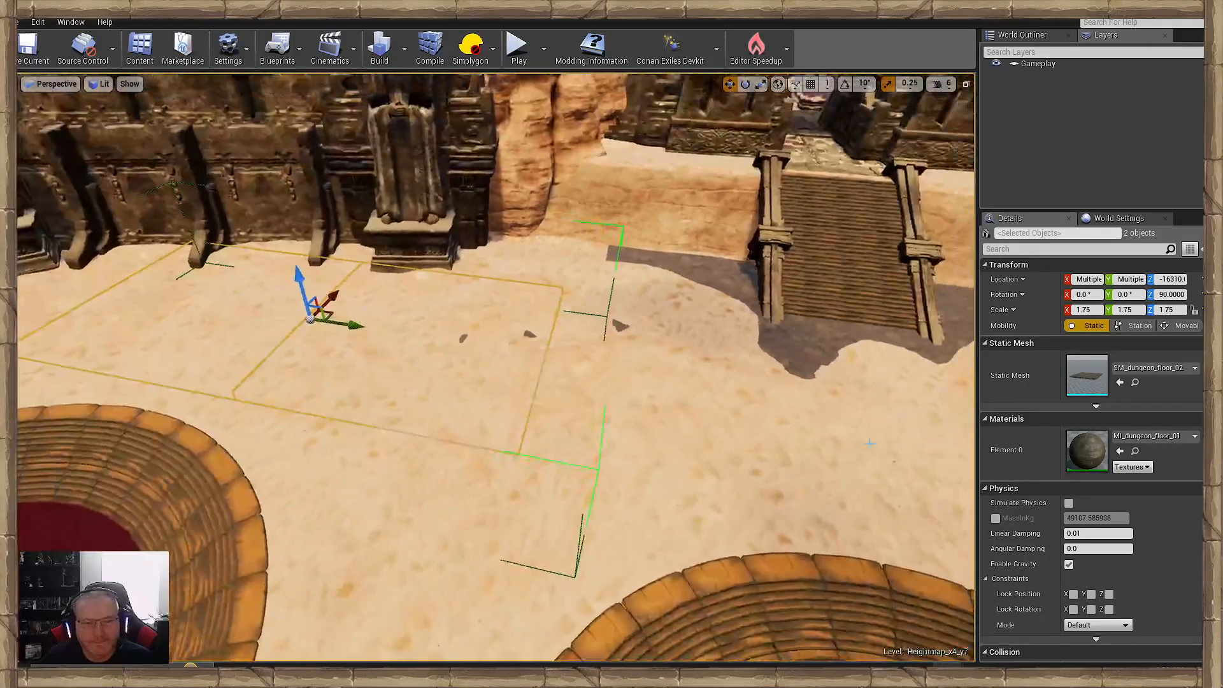
pyautogui.press('Delete')
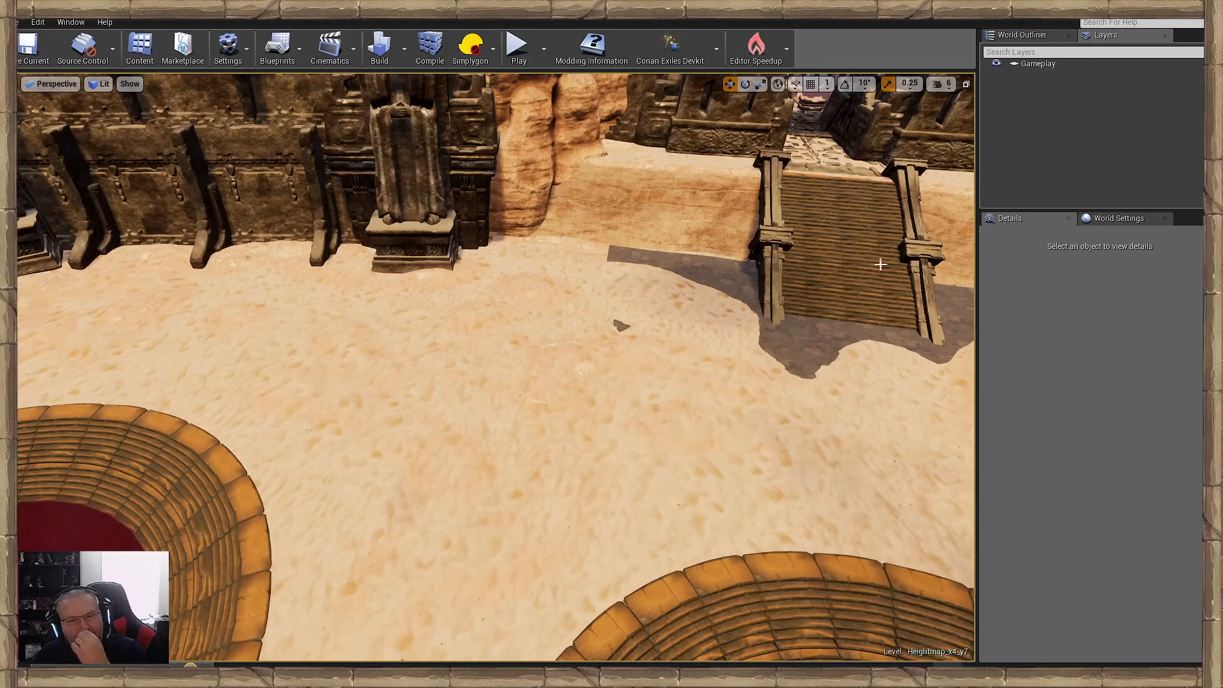
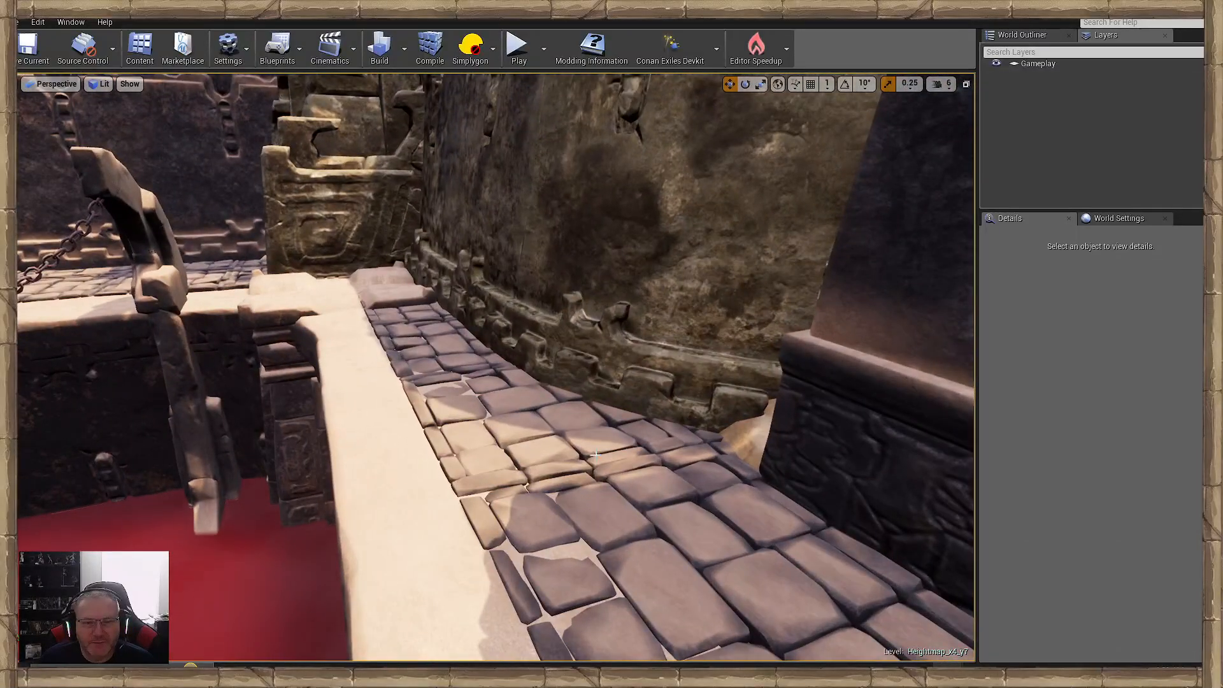
# - Select the two dungeon floor tiles under the wooden ramp and locate their mesh among the project assets
pyautogui.click(550, 412)
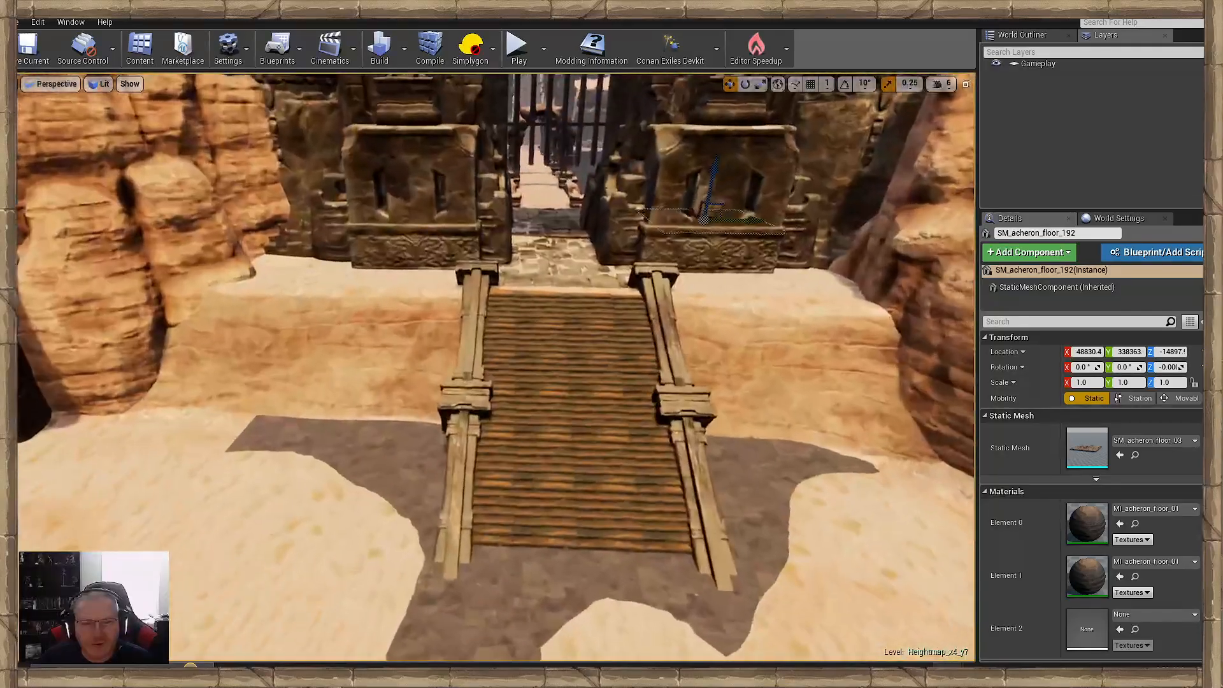
pyautogui.click(391, 464)
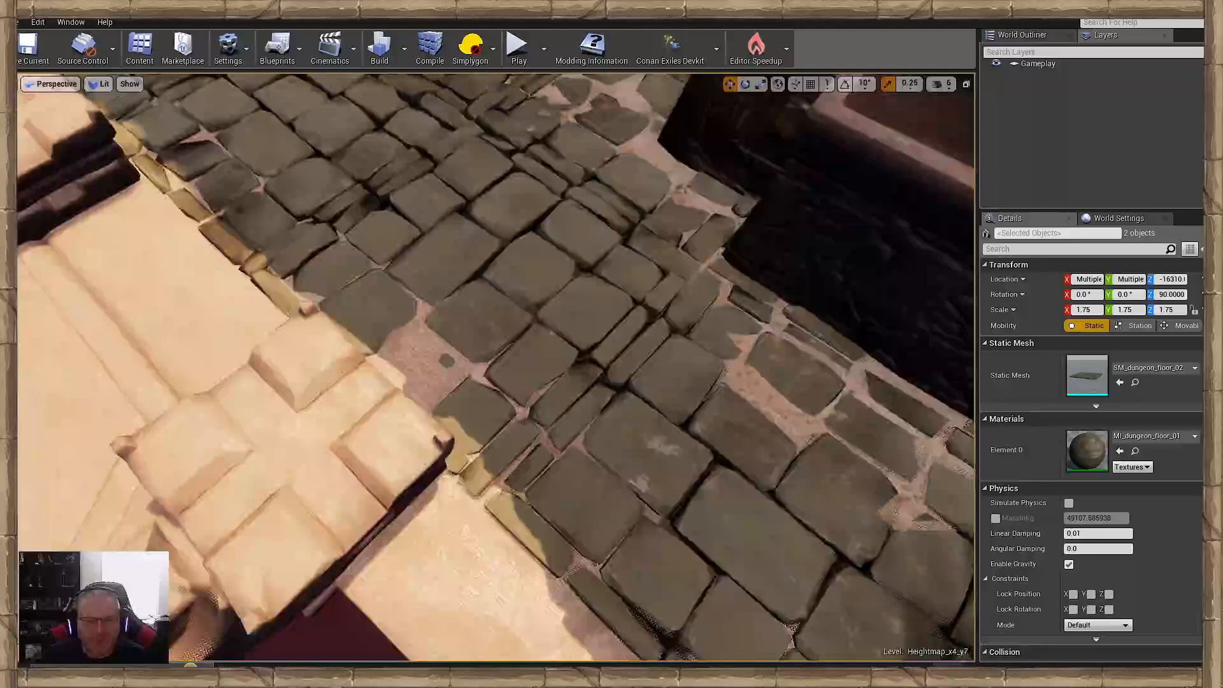
pyautogui.moveTo(370, 417); pyautogui.dragTo(371, 417, button='right')
pyautogui.rightClick(371, 416)
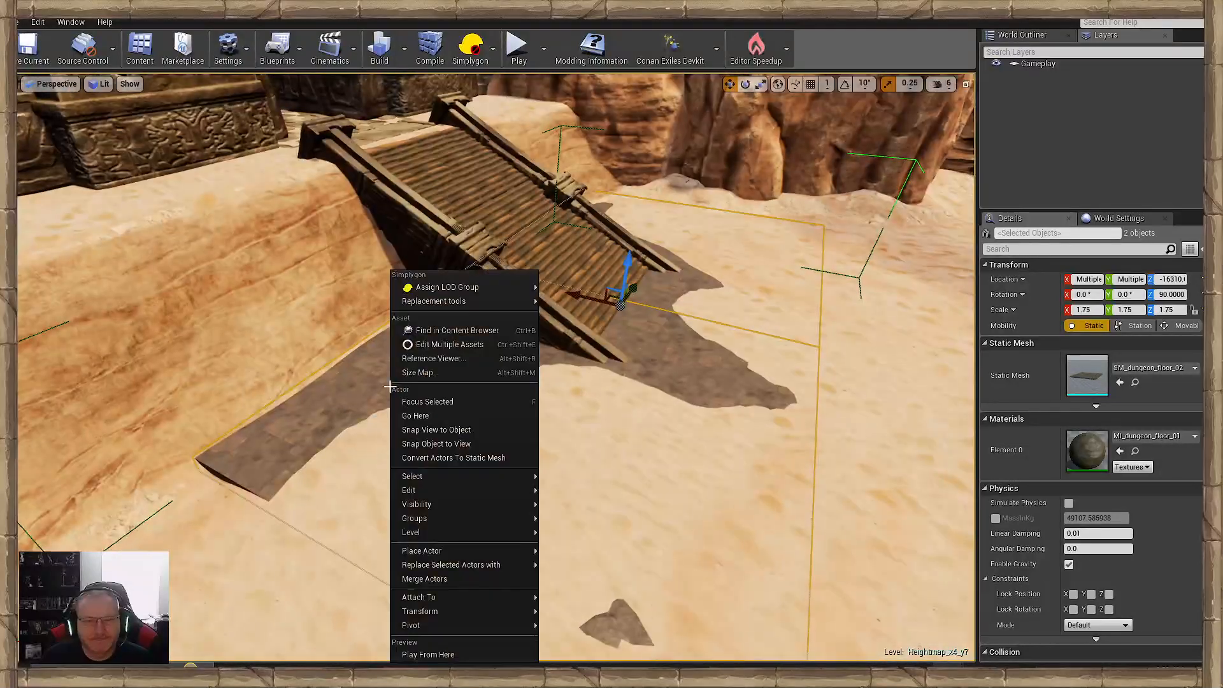
pyautogui.click(460, 331)
pyautogui.moveTo(460, 331); pyautogui.dragTo(460, 330, button='right')
pyautogui.moveTo(728, 381); pyautogui.dragTo(727, 380, button='right')
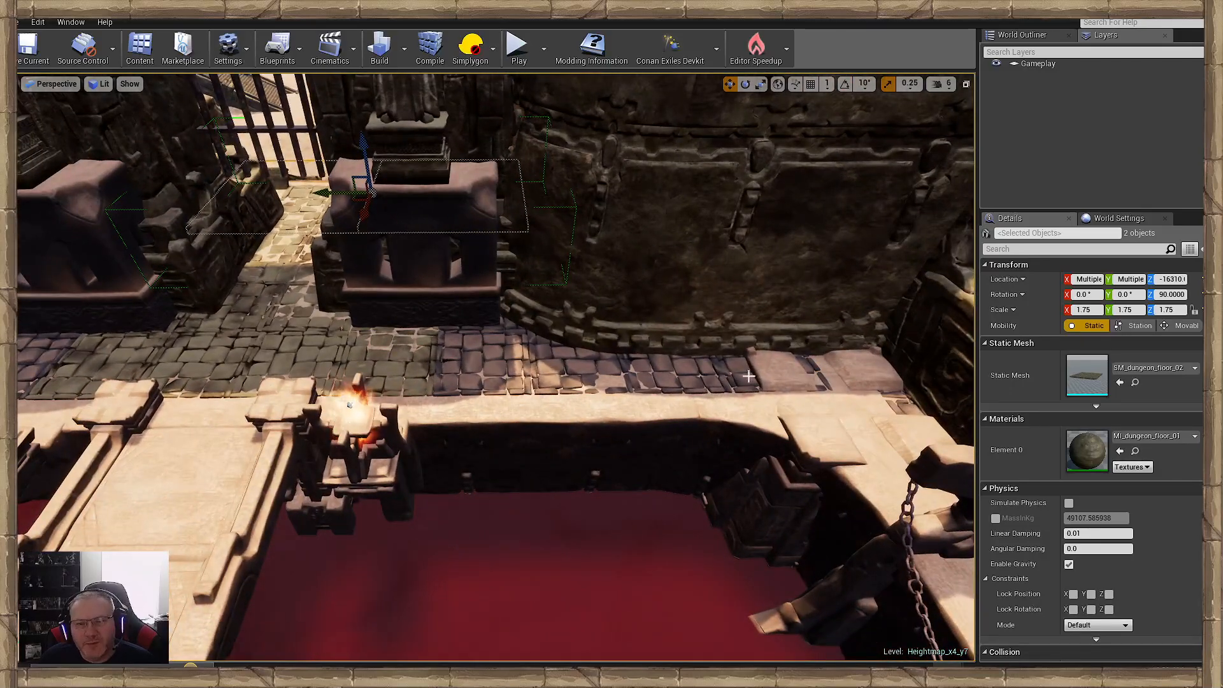
# - Select the four purplish acheron floor tiles behind the blood pits inside the gate and set their Element 0 material to MI_acheron_floor_01_b
pyautogui.click(748, 376)
pyautogui.keyDown('ctrl'); pyautogui.click(610, 370); pyautogui.keyUp('ctrl')
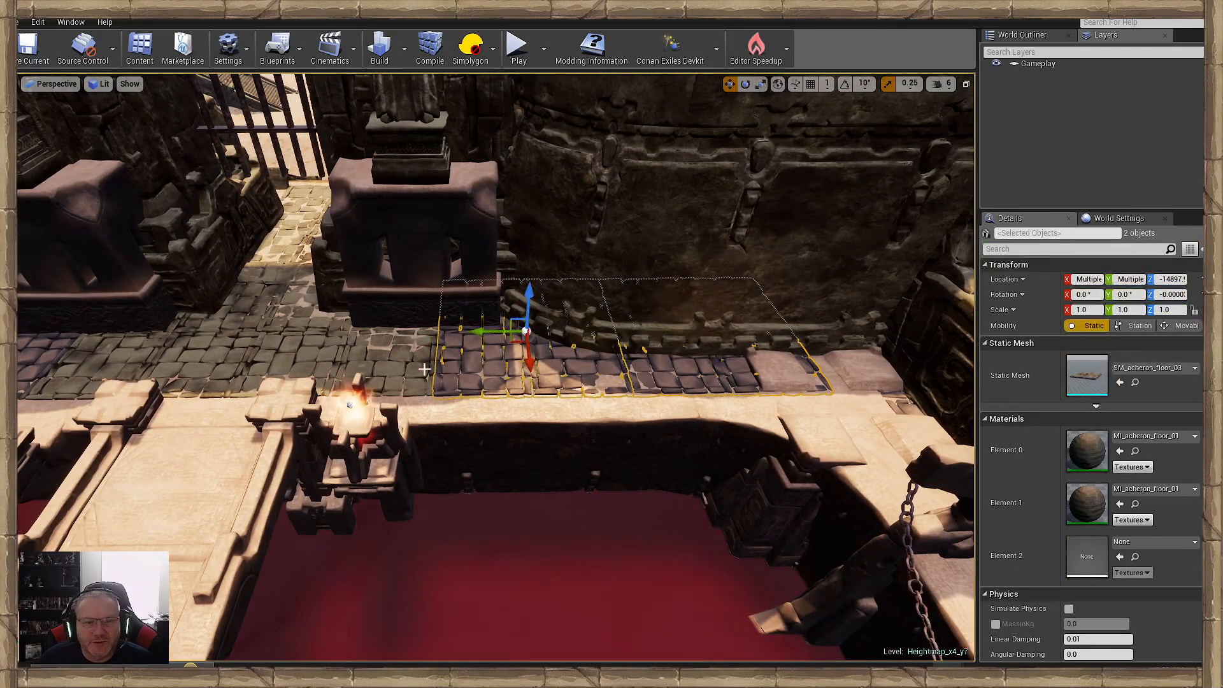
pyautogui.moveTo(459, 385); pyautogui.dragTo(459, 385, button='right')
pyautogui.keyDown('ctrl'); pyautogui.click(458, 384); pyautogui.keyUp('ctrl')
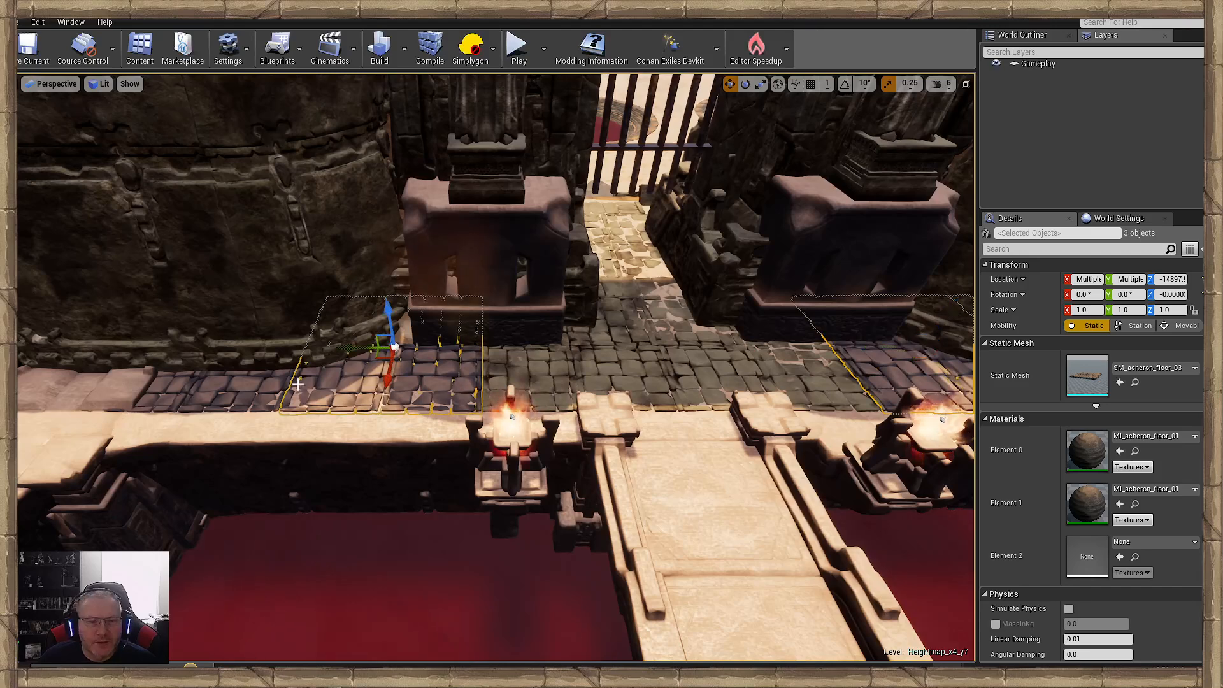
pyautogui.keyDown('ctrl'); pyautogui.click(272, 383); pyautogui.keyUp('ctrl')
pyautogui.click(1188, 436)
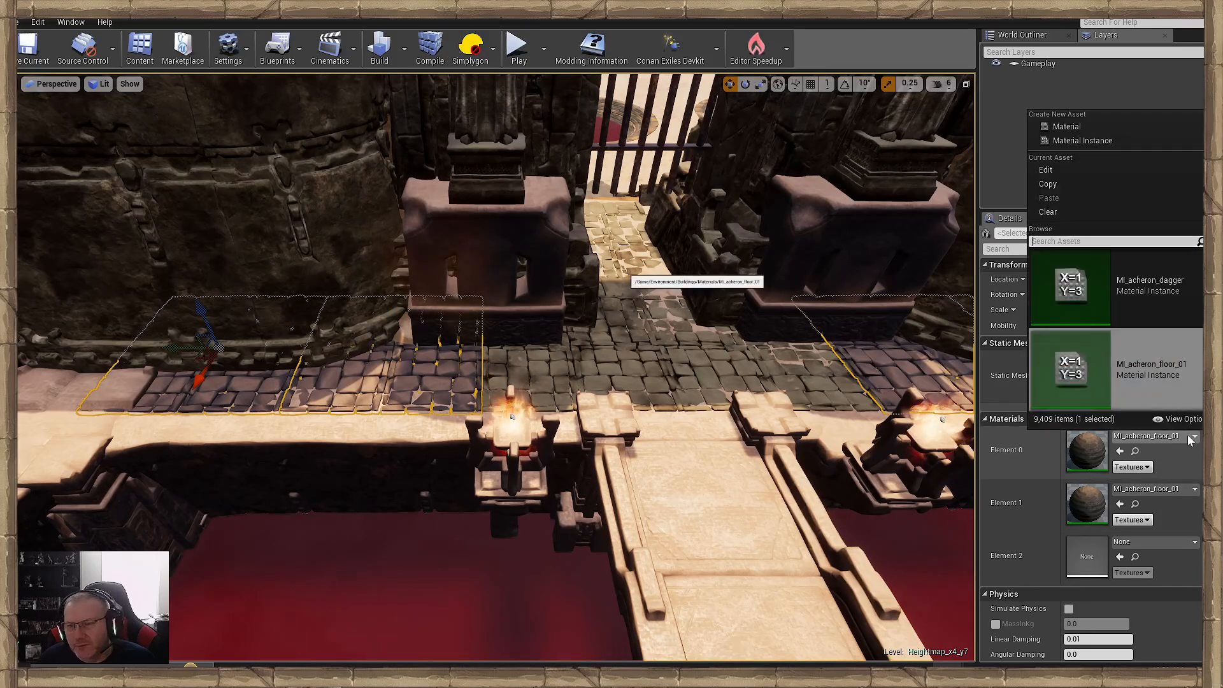
pyautogui.scroll(-1, 1147, 357)
pyautogui.click(1133, 372)
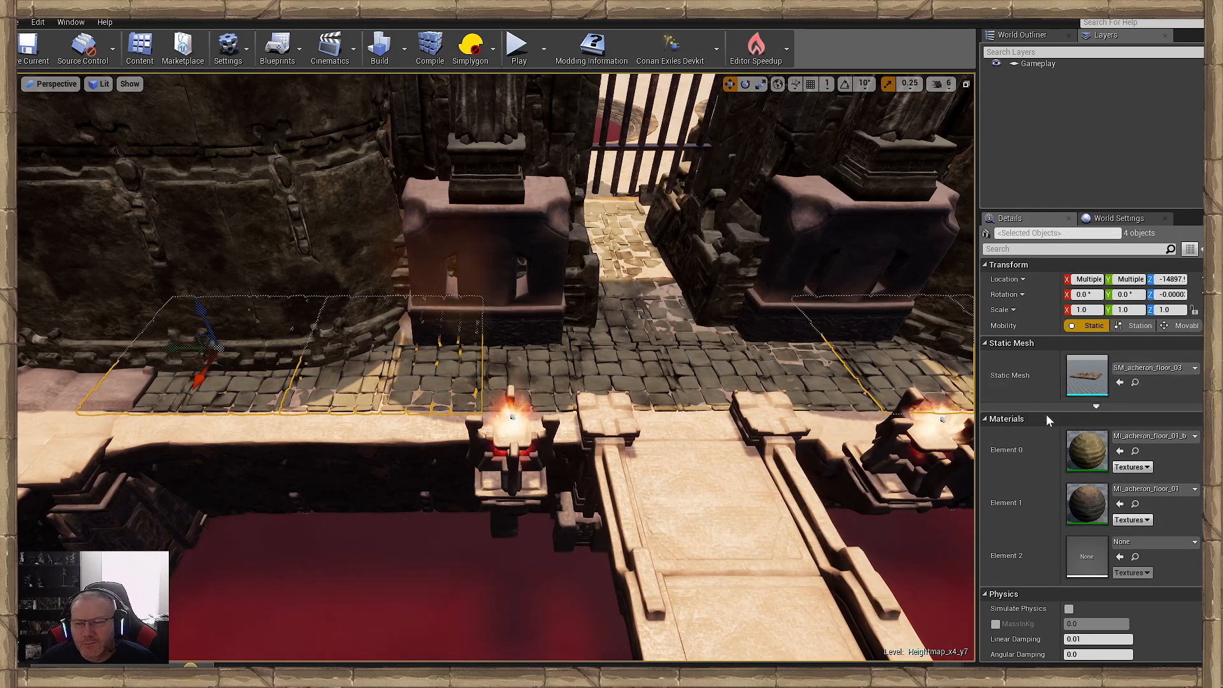
# - Set the Element 1 material of the same four floor tiles to MI_acheron_floor_01_b as well
pyautogui.click(1164, 490)
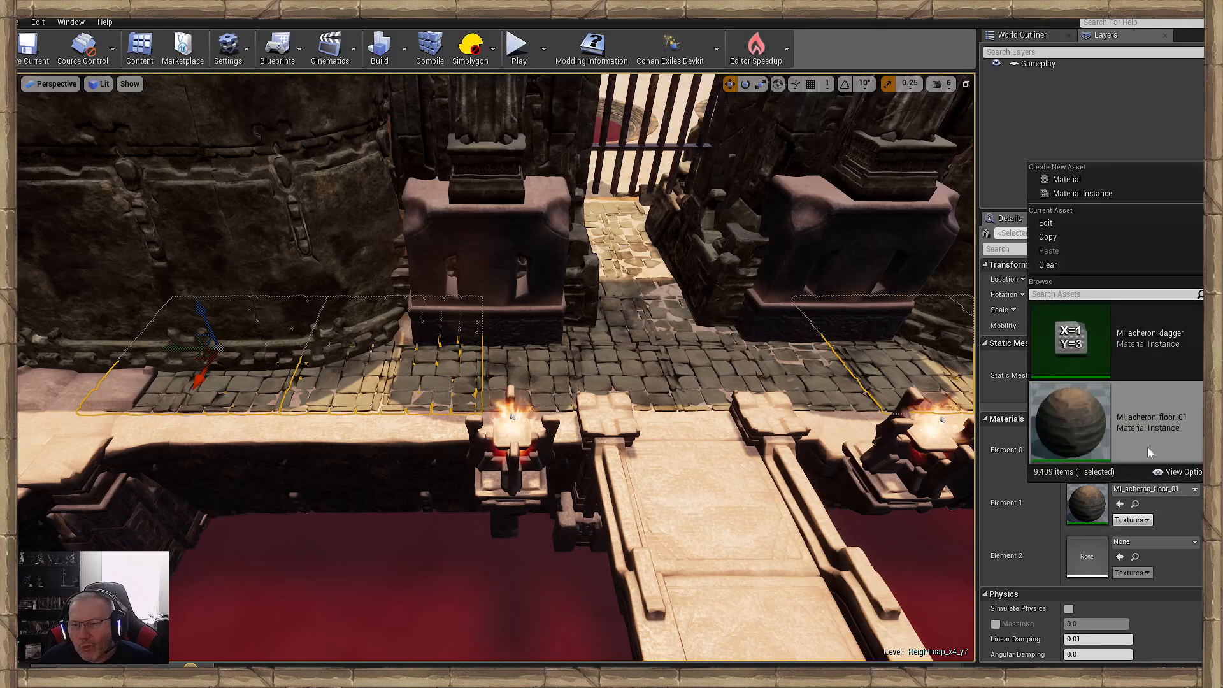
pyautogui.scroll(-1, 1144, 444)
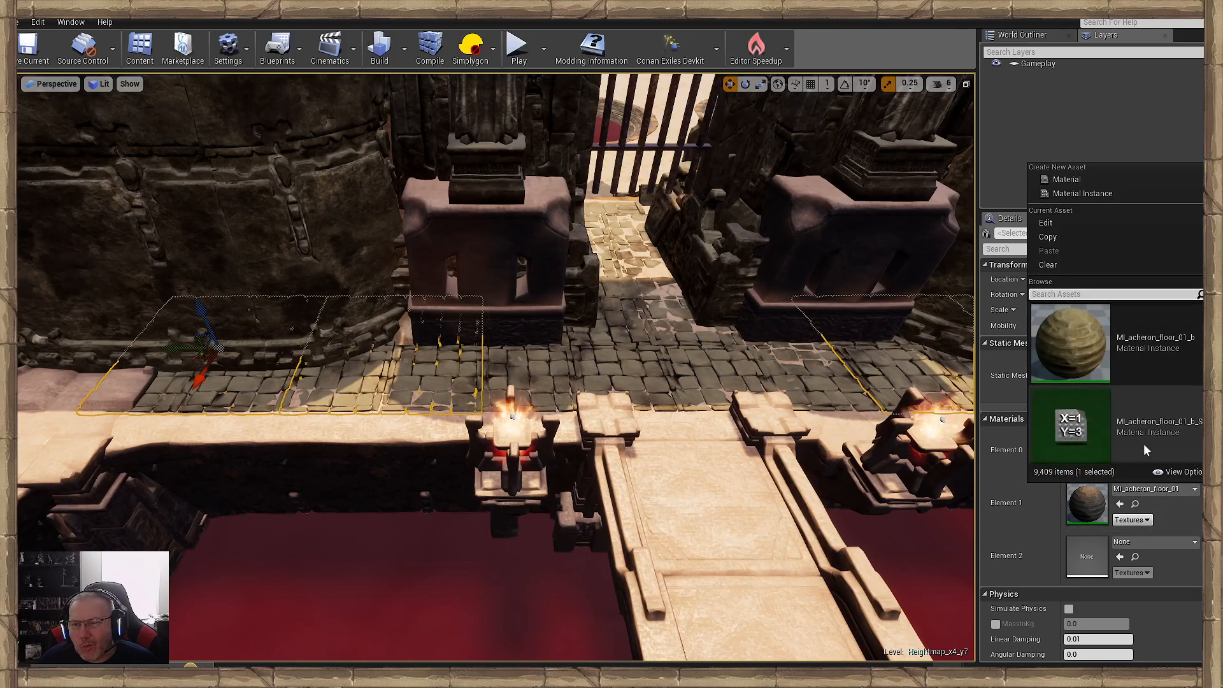
pyautogui.click(1089, 369)
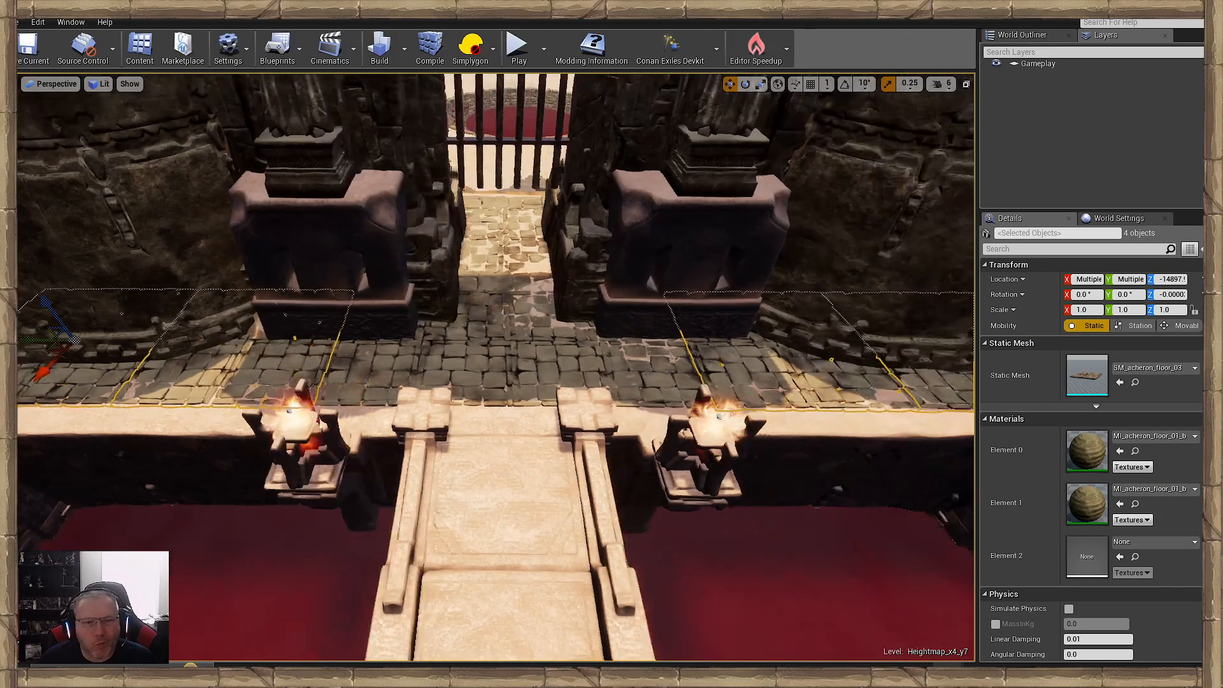
pyautogui.moveTo(497, 369); pyautogui.dragTo(874, 439, button='right')
pyautogui.click(699, 396)
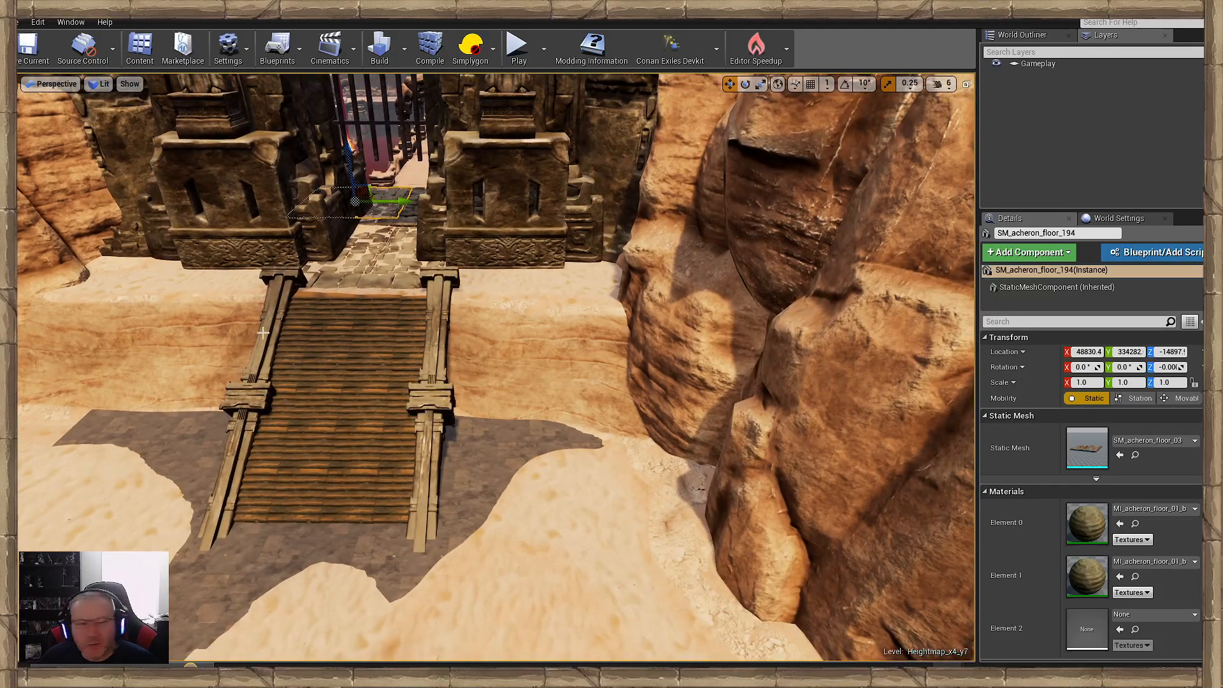
# - Place an SM_acheron_deco_07 block against the sand bank beside the wooden ramp and scale it uniformly to 2.25
pyautogui.moveTo(406, 349); pyautogui.dragTo(420, 363, button='right')
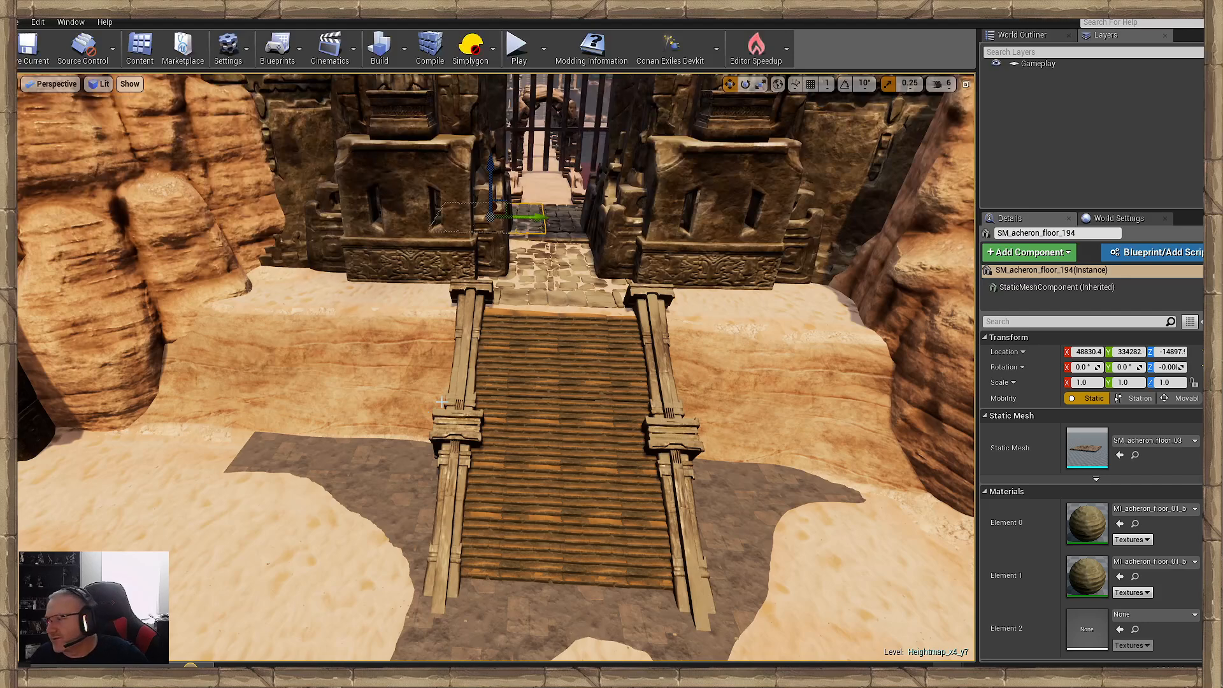
pyautogui.press('w')
pyautogui.moveTo(116, 463)
pyautogui.mouseDown(button='right')
pyautogui.moveTo(76, 443)
pyautogui.moveTo(51, 456)
pyautogui.moveTo(117, 463)
pyautogui.mouseUp(button='right')
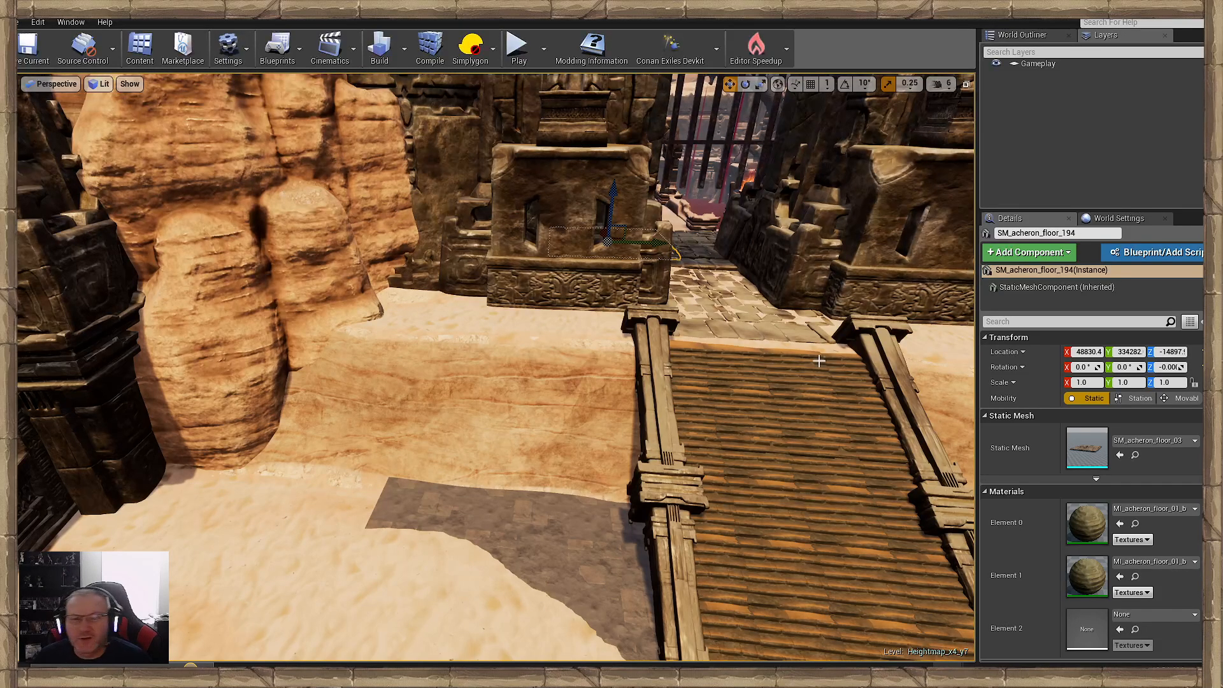
pyautogui.press('w')
pyautogui.moveTo(818, 360)
pyautogui.mouseDown(button='right')
pyautogui.moveTo(823, 338)
pyautogui.moveTo(824, 368)
pyautogui.mouseUp(button='right')
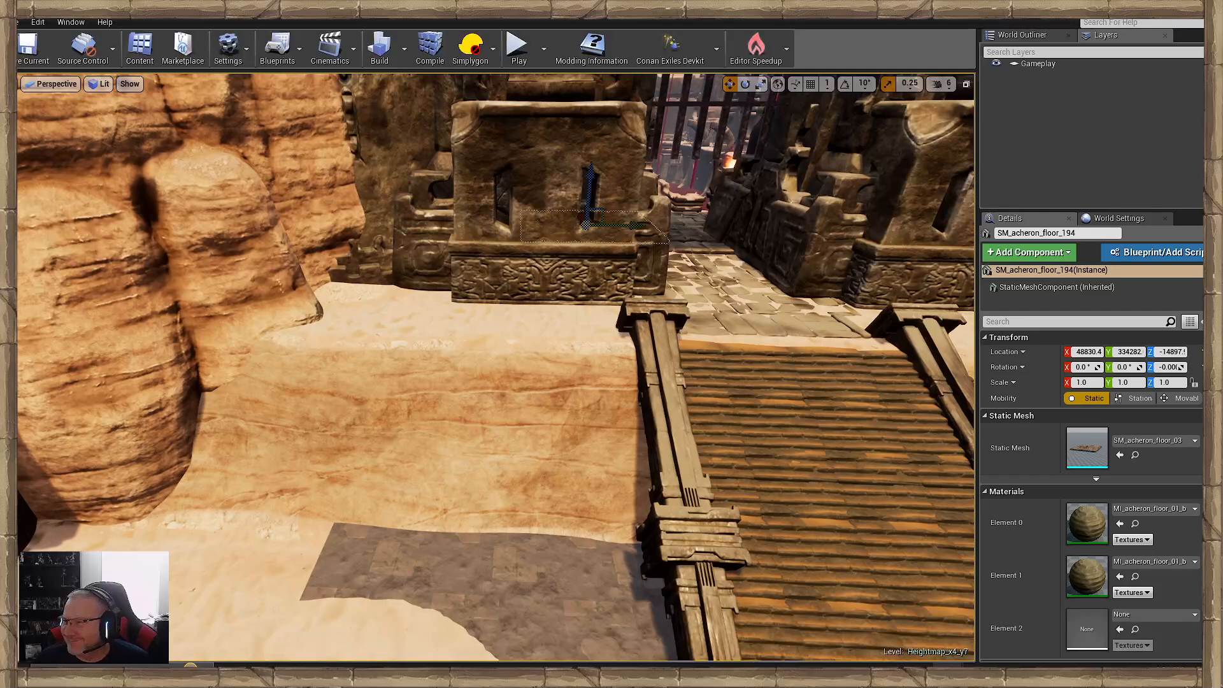
pyautogui.moveTo(1219, 254); pyautogui.dragTo(528, 456)
pyautogui.press('space')
pyautogui.press('space')
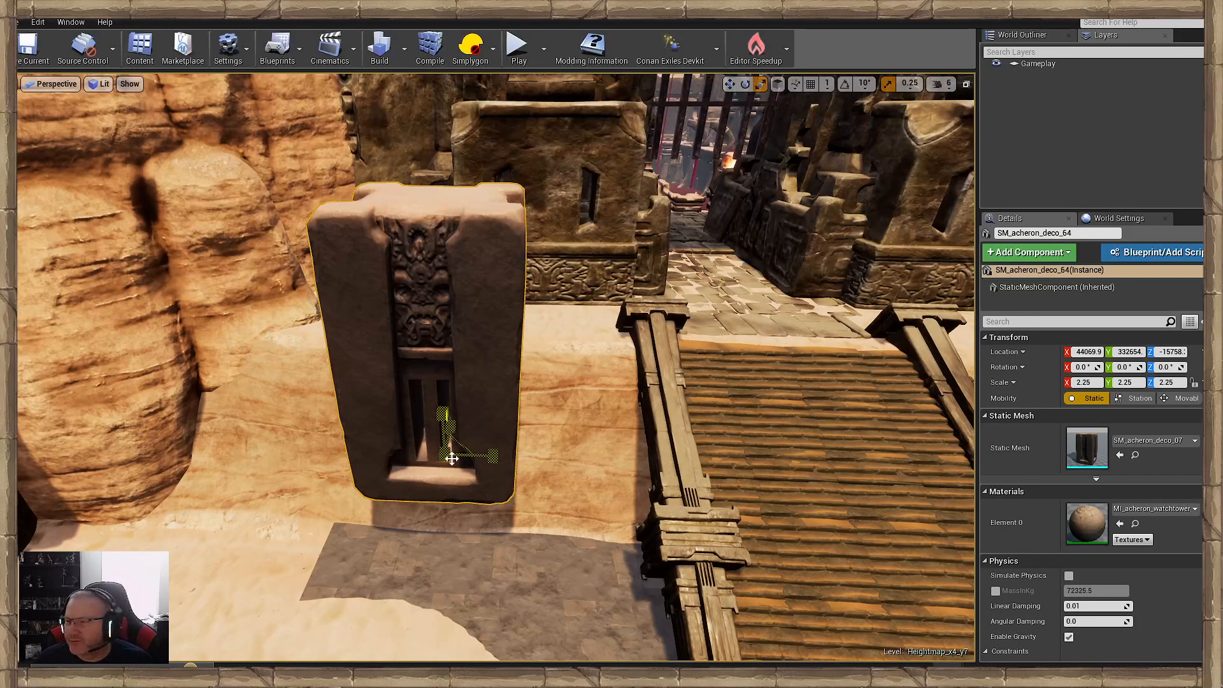
# - Give the block the darker MI_acheron_watchtower material variant and lower it to a Z of about -16250
pyautogui.click(1154, 508)
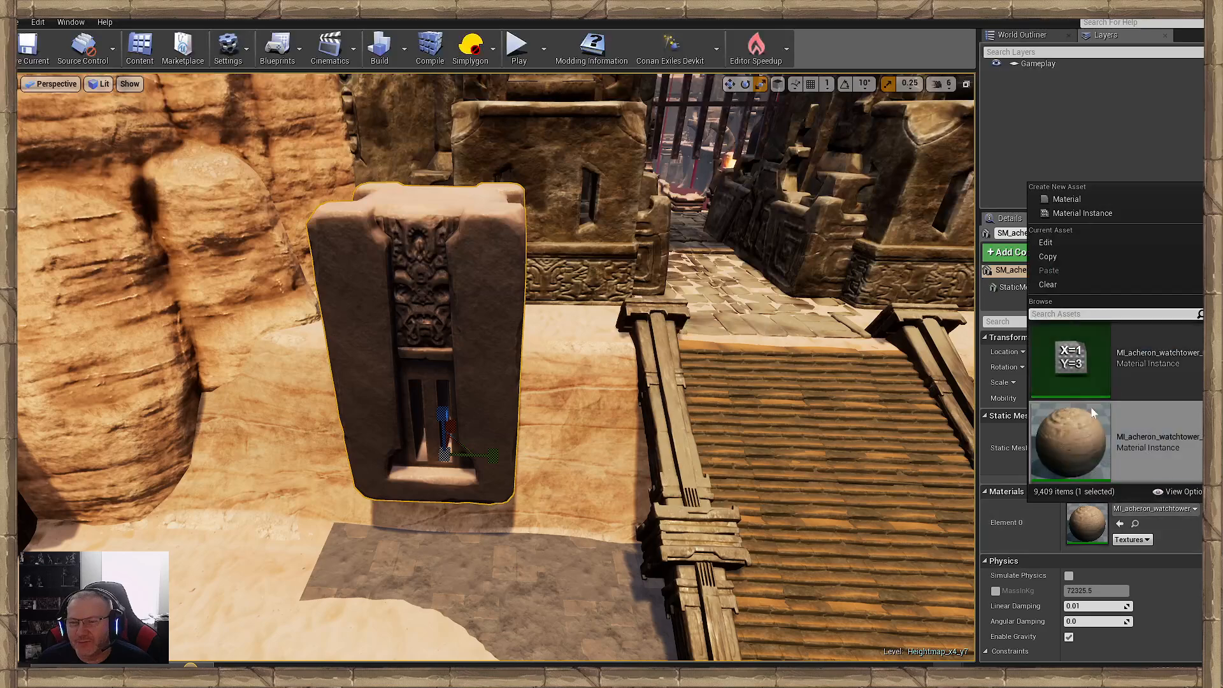
pyautogui.click(1101, 444)
pyautogui.moveTo(542, 393); pyautogui.dragTo(541, 393, button='right')
pyautogui.moveTo(530, 388); pyautogui.dragTo(513, 437)
pyautogui.moveTo(551, 450); pyautogui.dragTo(556, 456, button='right')
# - Scale the block at the sand bank down uniformly to 1.75
pyautogui.press('space')
pyautogui.press('space')
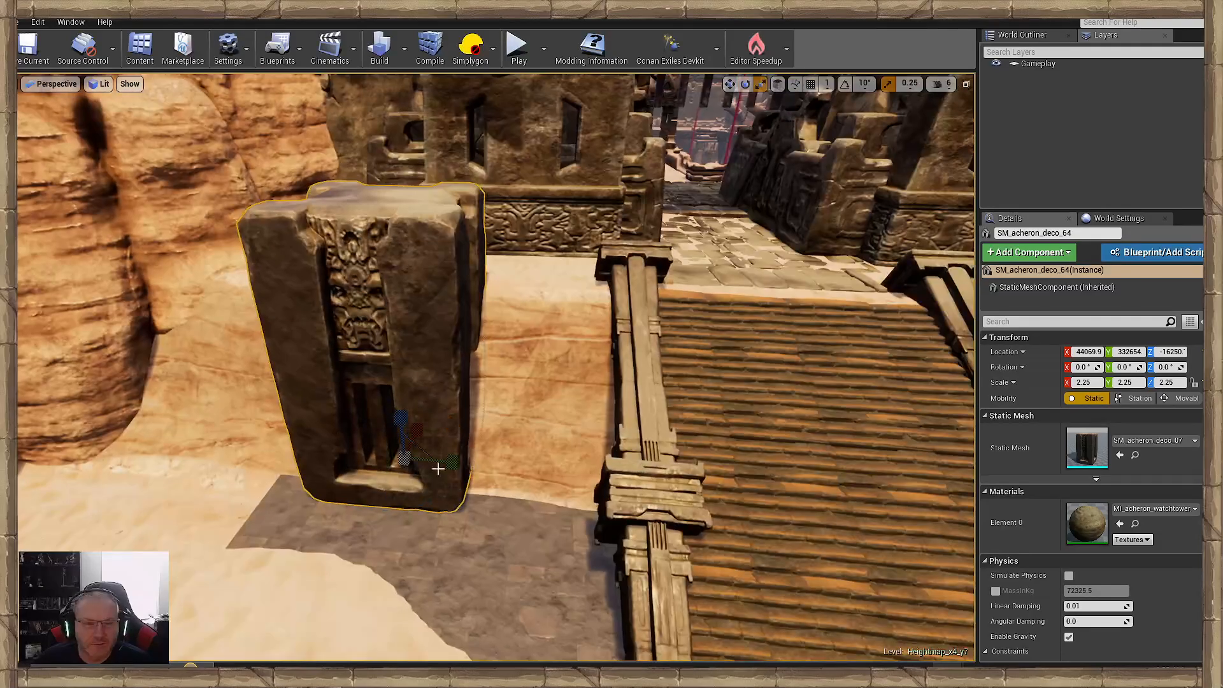
pyautogui.moveTo(403, 464); pyautogui.dragTo(397, 472)
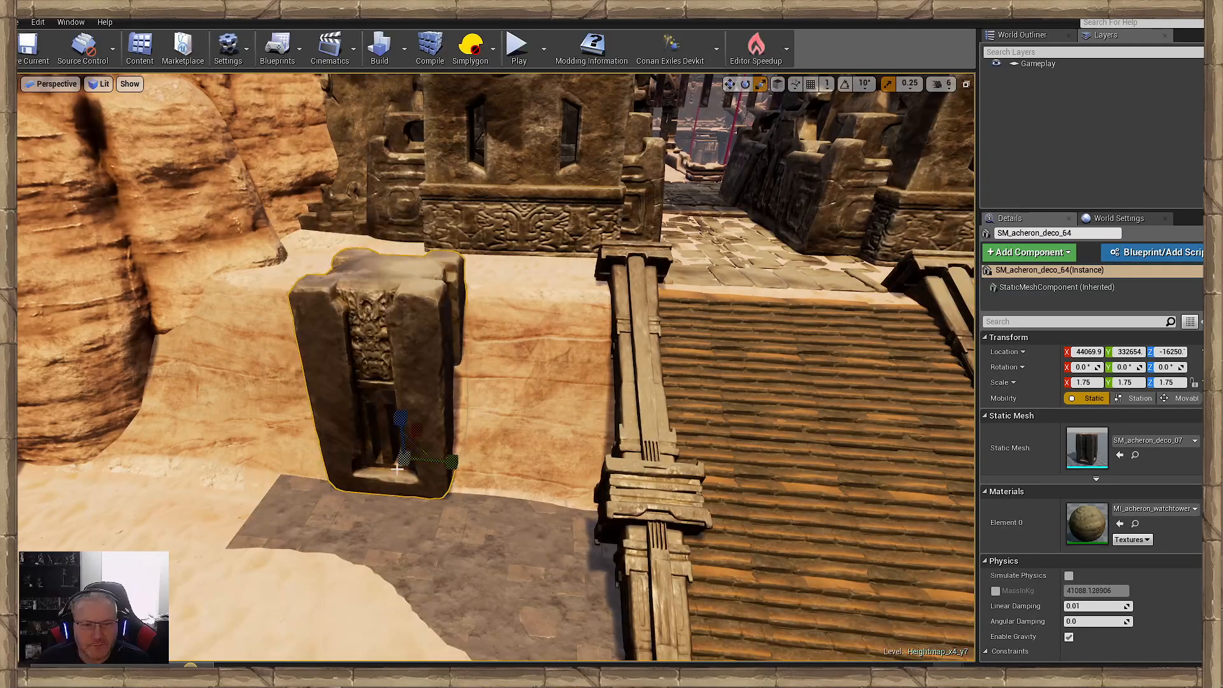
pyautogui.moveTo(397, 472); pyautogui.dragTo(403, 479, button='right')
pyautogui.press('space')
pyautogui.press('space')
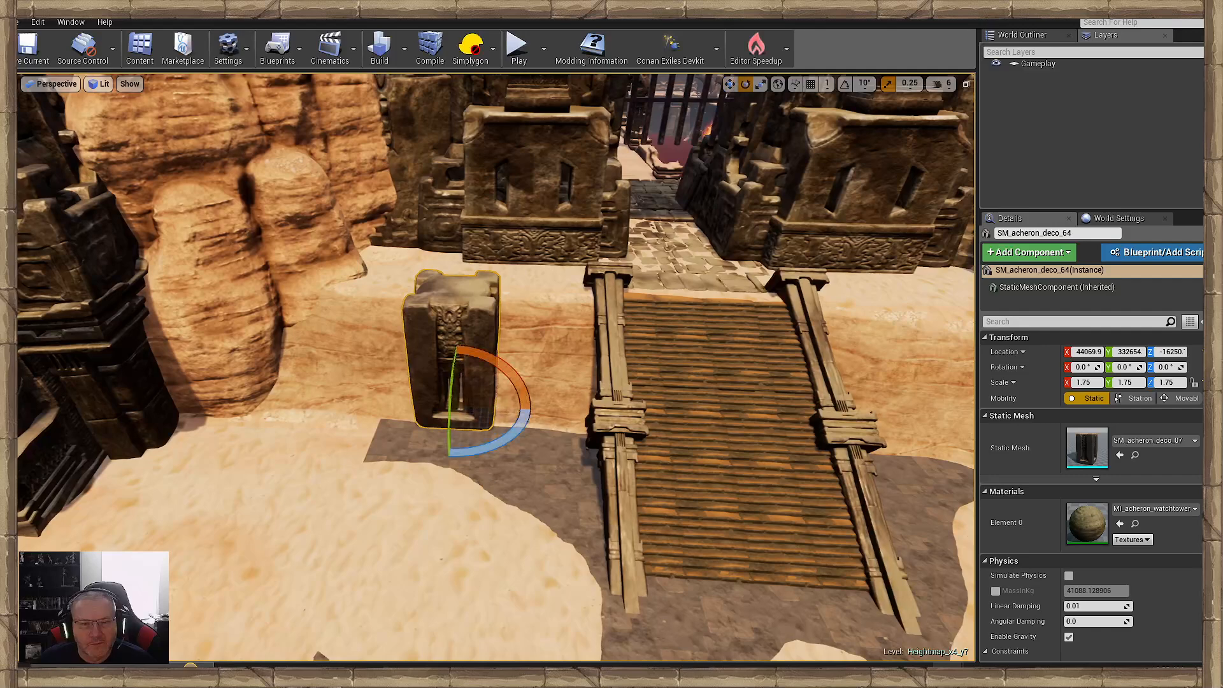
pyautogui.click(487, 479)
pyautogui.moveTo(486, 479)
pyautogui.mouseDown(button='right')
pyautogui.moveTo(471, 481)
pyautogui.moveTo(488, 480)
pyautogui.mouseUp(button='right')
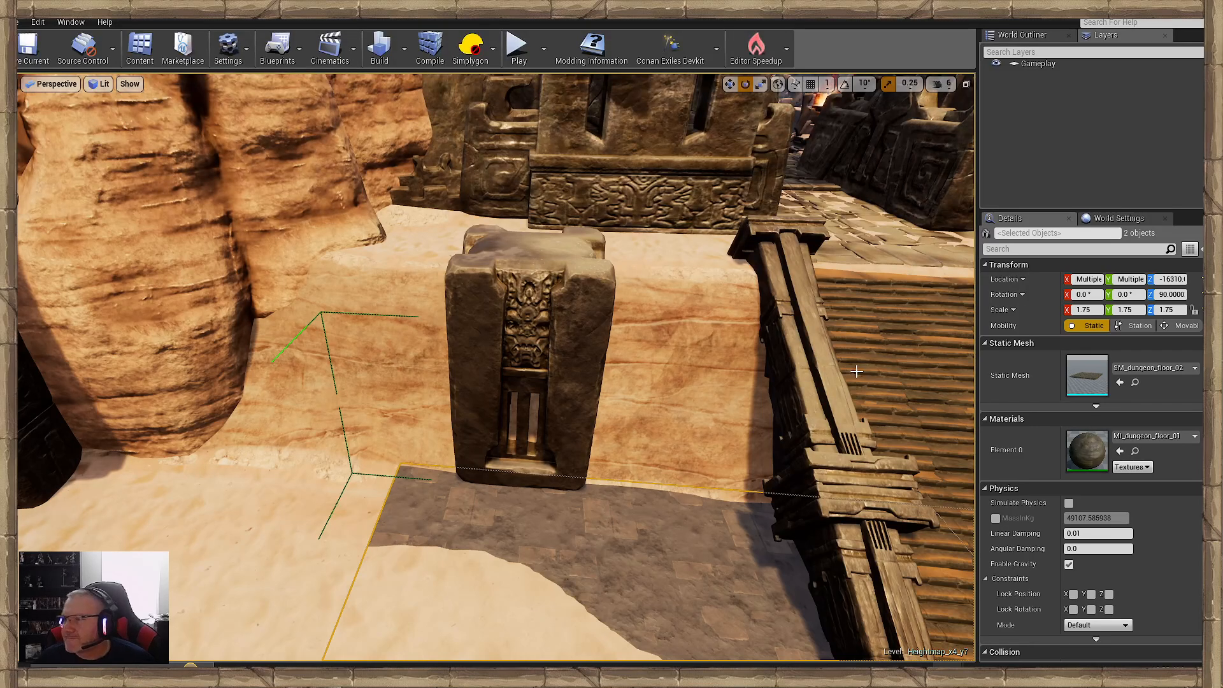
# - Place an SM_acheron_deco_05 wall panel in front of the block and rotate it to -90° about Z with 10° rotation snapping enabled
pyautogui.moveTo(19, 487); pyautogui.dragTo(457, 517)
pyautogui.moveTo(505, 554); pyautogui.dragTo(458, 567)
pyautogui.hotkey('ctrl', 'z')
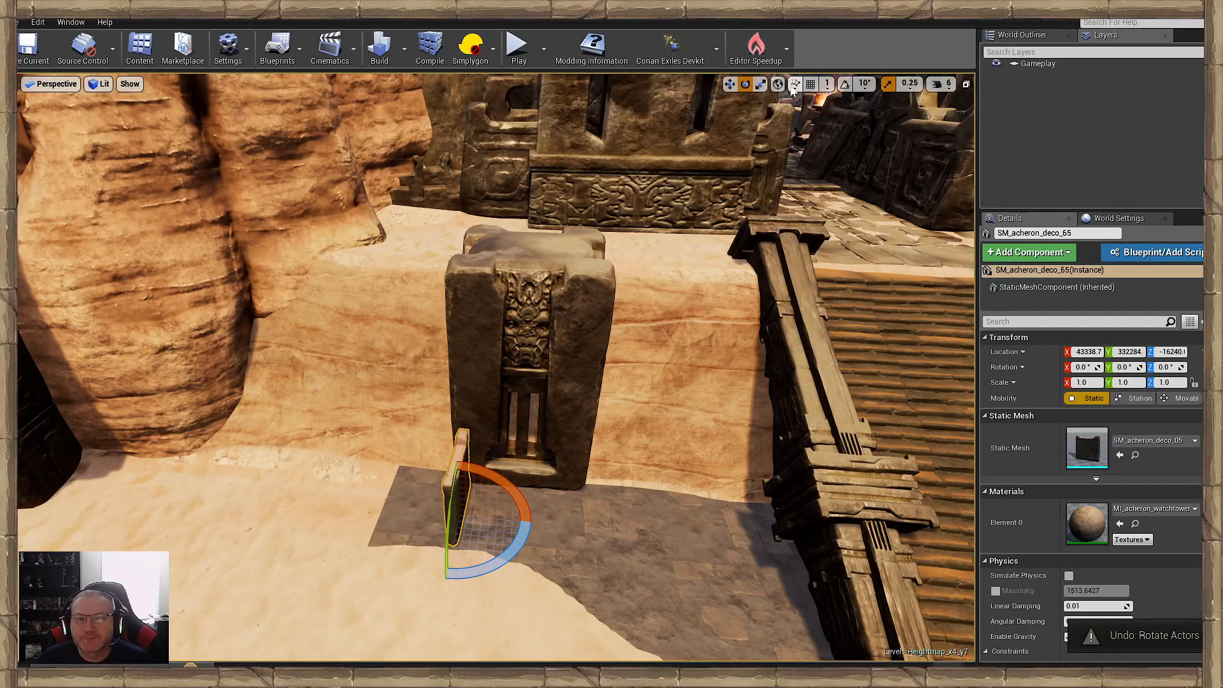
pyautogui.click(845, 83)
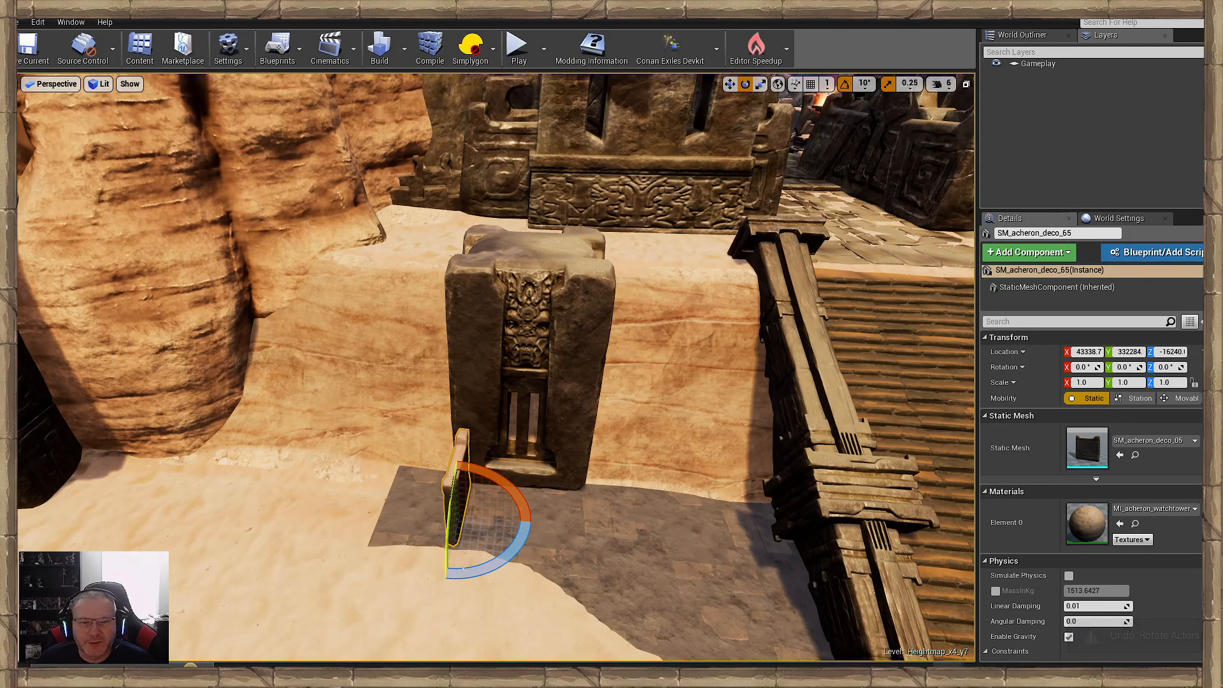
pyautogui.moveTo(448, 568); pyautogui.dragTo(414, 561)
# - Scale the wall panel uniformly to 3.0 and give it the darker MI_acheron_watchtower material variant
pyautogui.moveTo(506, 446)
pyautogui.mouseDown(button='right')
pyautogui.moveTo(496, 468)
pyautogui.moveTo(506, 446)
pyautogui.mouseUp(button='right')
pyautogui.press('w')
pyautogui.press('s')
pyautogui.press('w')
pyautogui.press('e')
pyautogui.press('r')
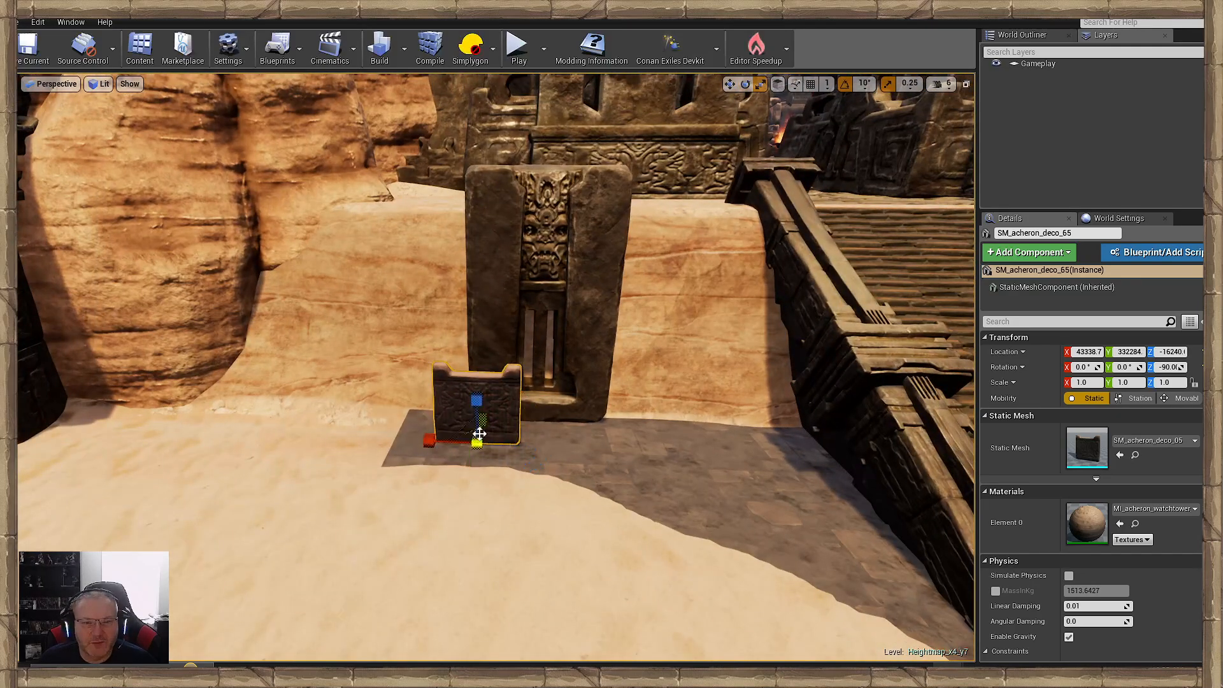
pyautogui.moveTo(477, 440)
pyautogui.mouseDown()
pyautogui.moveTo(484, 407)
pyautogui.moveTo(479, 420)
pyautogui.mouseUp()
pyautogui.press('s')
pyautogui.moveTo(479, 480); pyautogui.dragTo(465, 479, button='right')
pyautogui.press('w')
pyautogui.press('s')
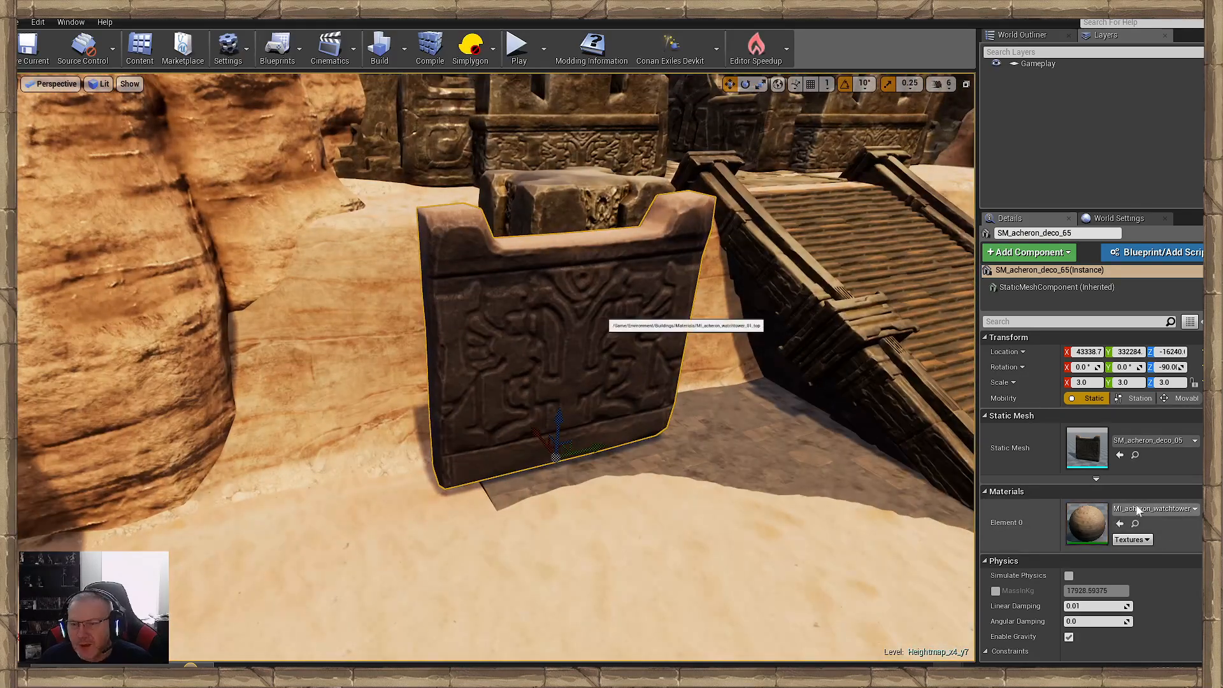
pyautogui.click(1150, 509)
pyautogui.click(1076, 449)
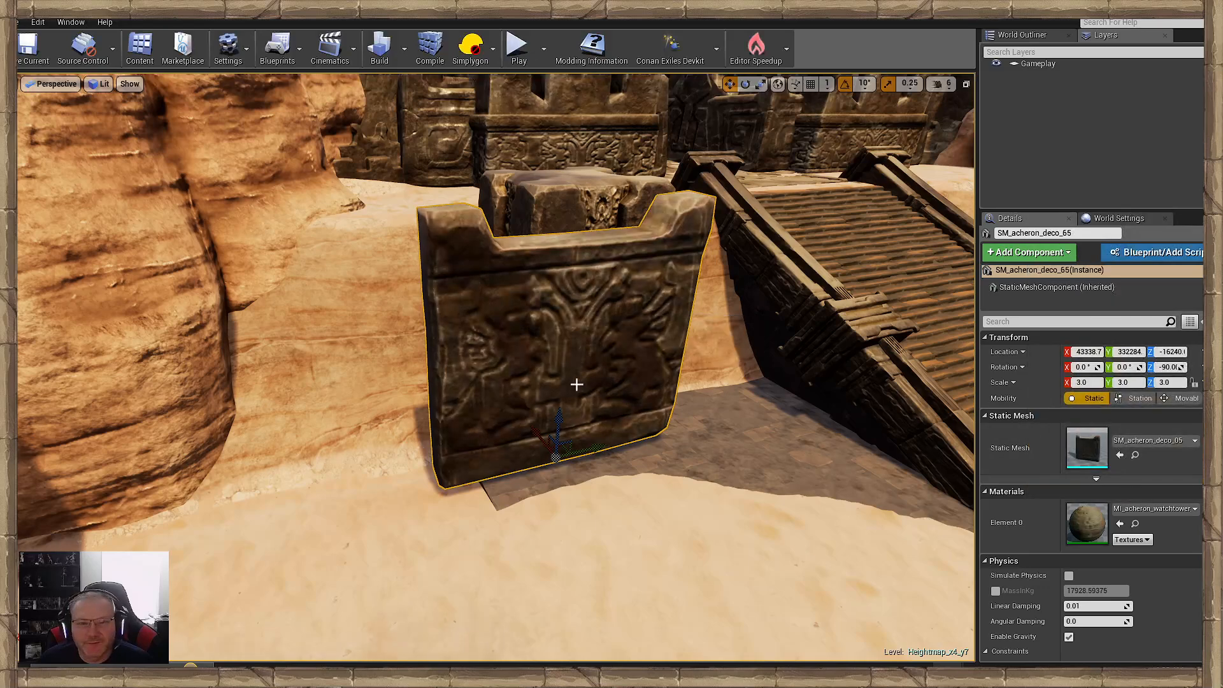
# - Move the wall panel into the face of the sand bank so it joins the cliff side of the block
pyautogui.moveTo(541, 438); pyautogui.dragTo(450, 423)
pyautogui.moveTo(450, 423); pyautogui.dragTo(425, 497, button='right')
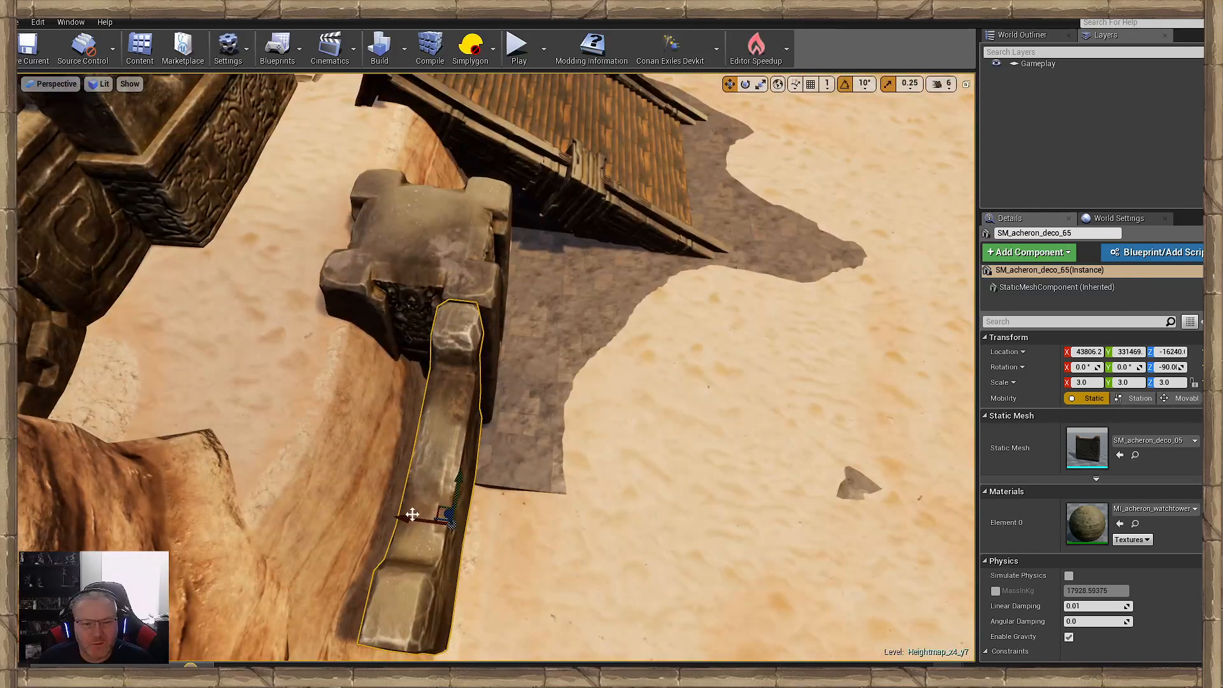
pyautogui.moveTo(408, 514); pyautogui.dragTo(368, 497)
pyautogui.moveTo(406, 497); pyautogui.dragTo(555, 486, button='right')
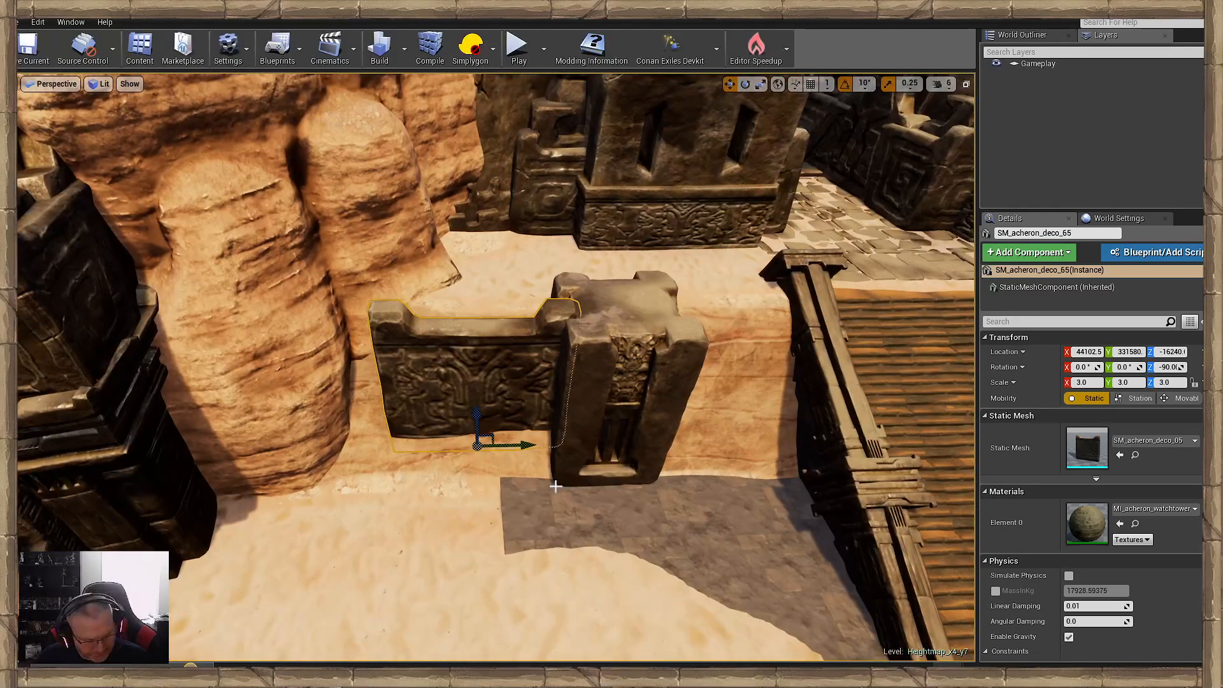
# - Duplicate the wall panel to the ramp side of the block and group both panels with the block
pyautogui.moveTo(544, 447); pyautogui.dragTo(758, 441)
pyautogui.moveTo(757, 441); pyautogui.dragTo(720, 455, button='right')
pyautogui.keyDown('ctrl'); pyautogui.click(420, 380); pyautogui.keyUp('ctrl')
pyautogui.keyDown('ctrl'); pyautogui.click(561, 404); pyautogui.keyUp('ctrl')
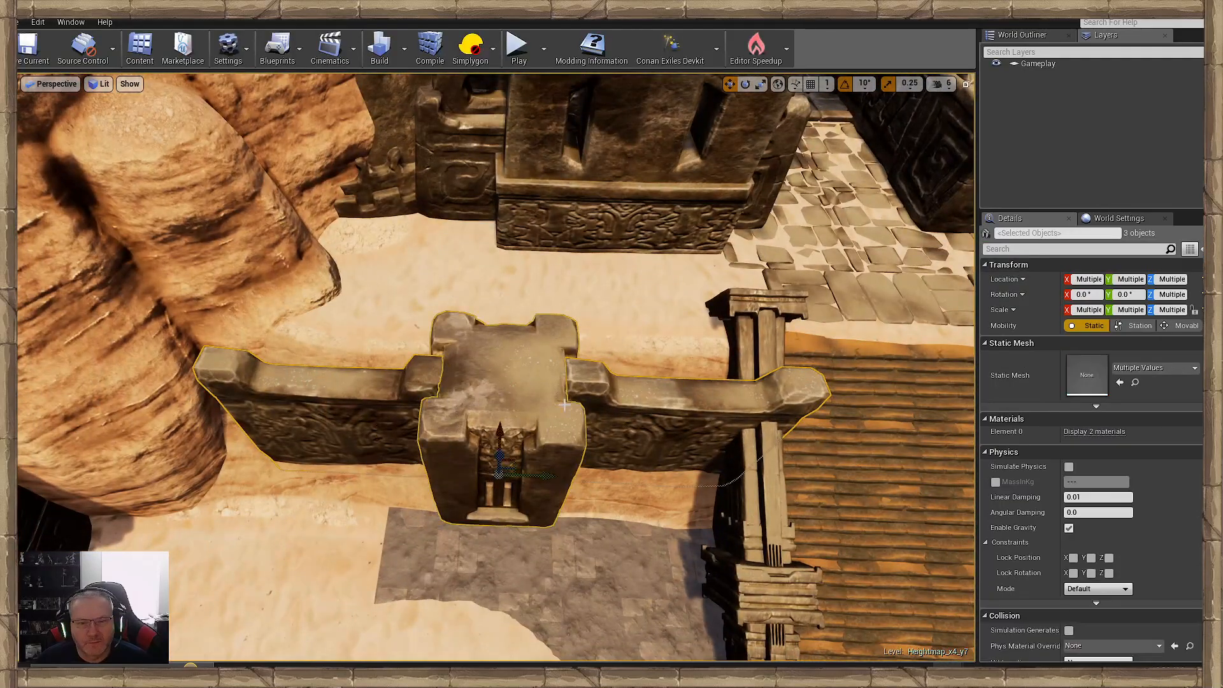
pyautogui.hotkey('ctrl', 'g')
# - Shift the grouped block and panels back along the edge of the sand bank, lining them up with the ramp's side rail
pyautogui.moveTo(564, 404)
pyautogui.mouseDown(button='right')
pyautogui.moveTo(497, 407)
pyautogui.moveTo(565, 386)
pyautogui.mouseUp(button='right')
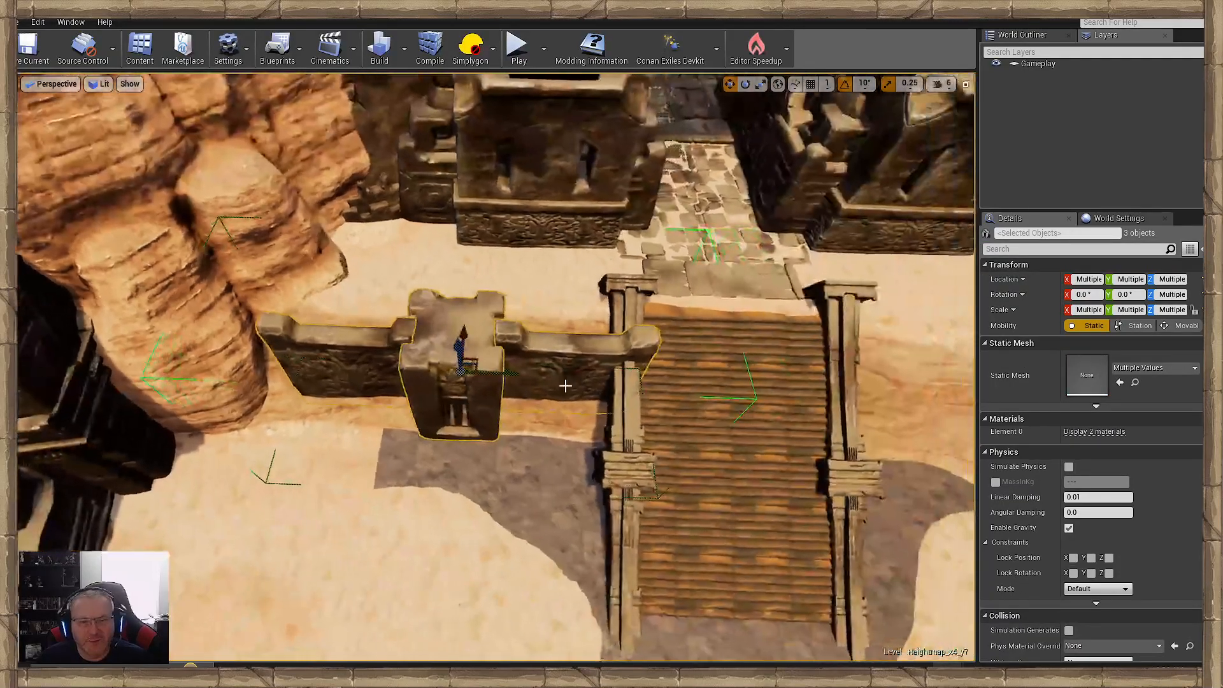
pyautogui.moveTo(479, 335); pyautogui.dragTo(439, 320)
pyautogui.moveTo(439, 320); pyautogui.dragTo(268, 344, button='right')
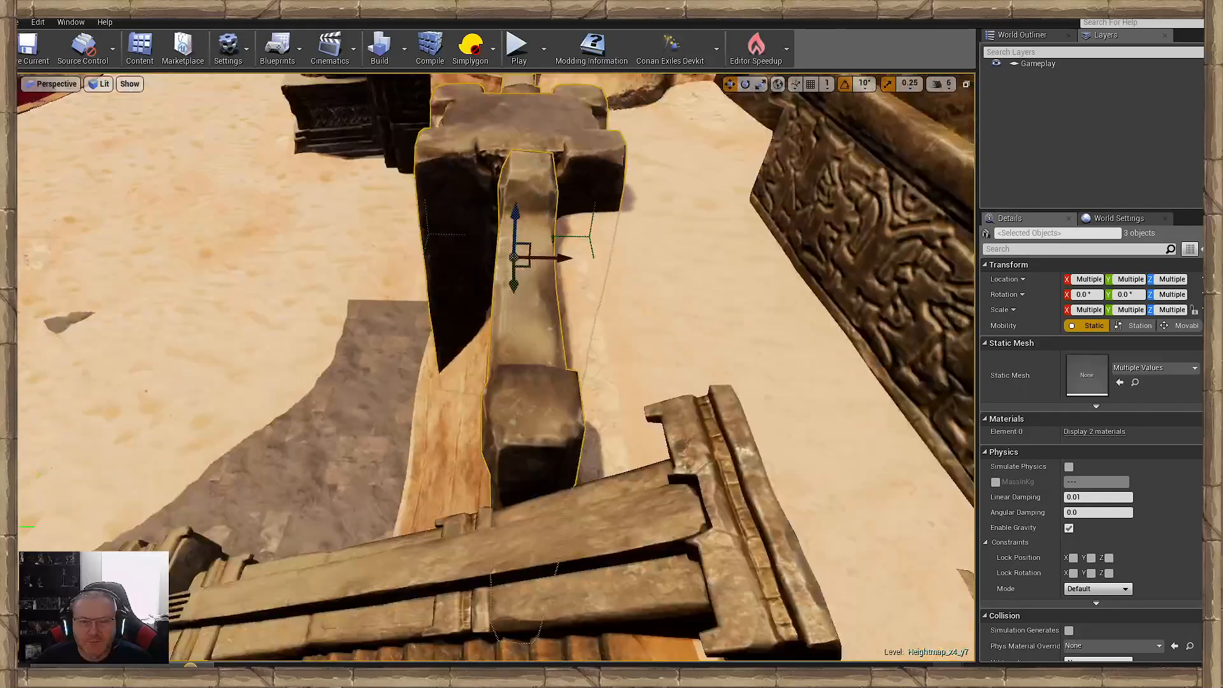
pyautogui.moveTo(592, 328); pyautogui.dragTo(587, 312, button='right')
pyautogui.moveTo(521, 303); pyautogui.dragTo(545, 303)
# - Duplicate the grouped block and panels across the ramp and line the copy up between the far rail and the cliff
pyautogui.moveTo(545, 304); pyautogui.dragTo(729, 328, button='right')
pyautogui.moveTo(567, 341)
pyautogui.mouseDown(button='right')
pyautogui.moveTo(452, 344)
pyautogui.moveTo(566, 341)
pyautogui.mouseUp(button='right')
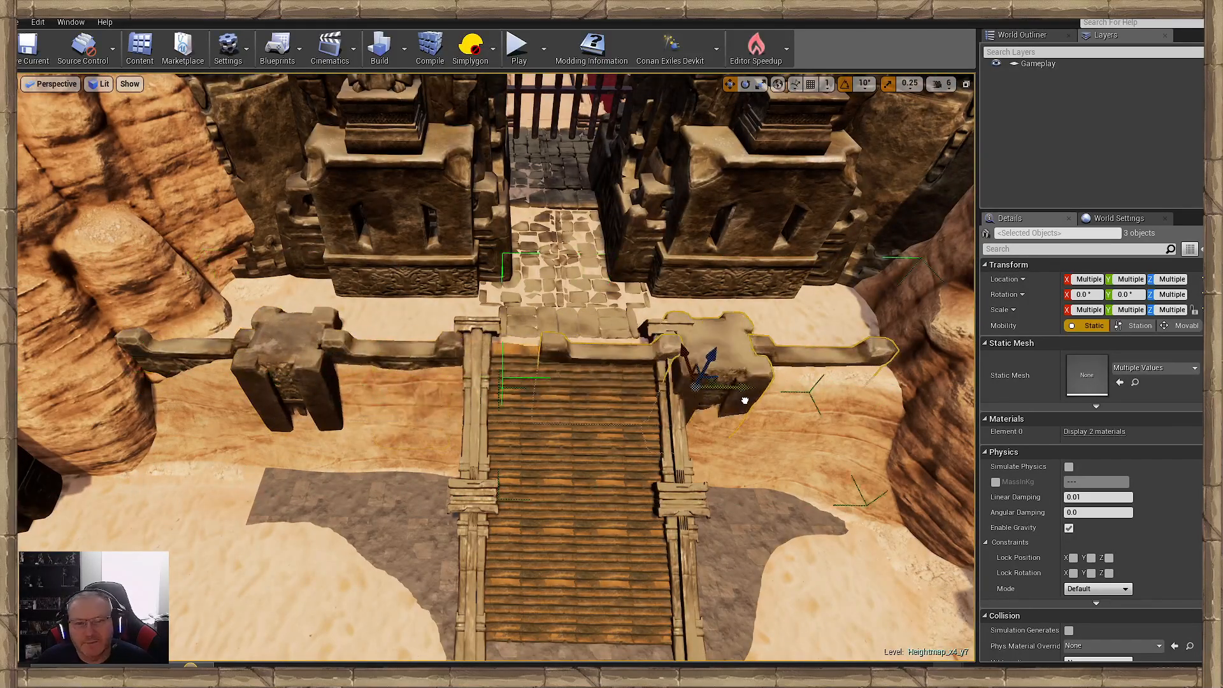
pyautogui.moveTo(870, 408); pyautogui.dragTo(869, 460, button='right')
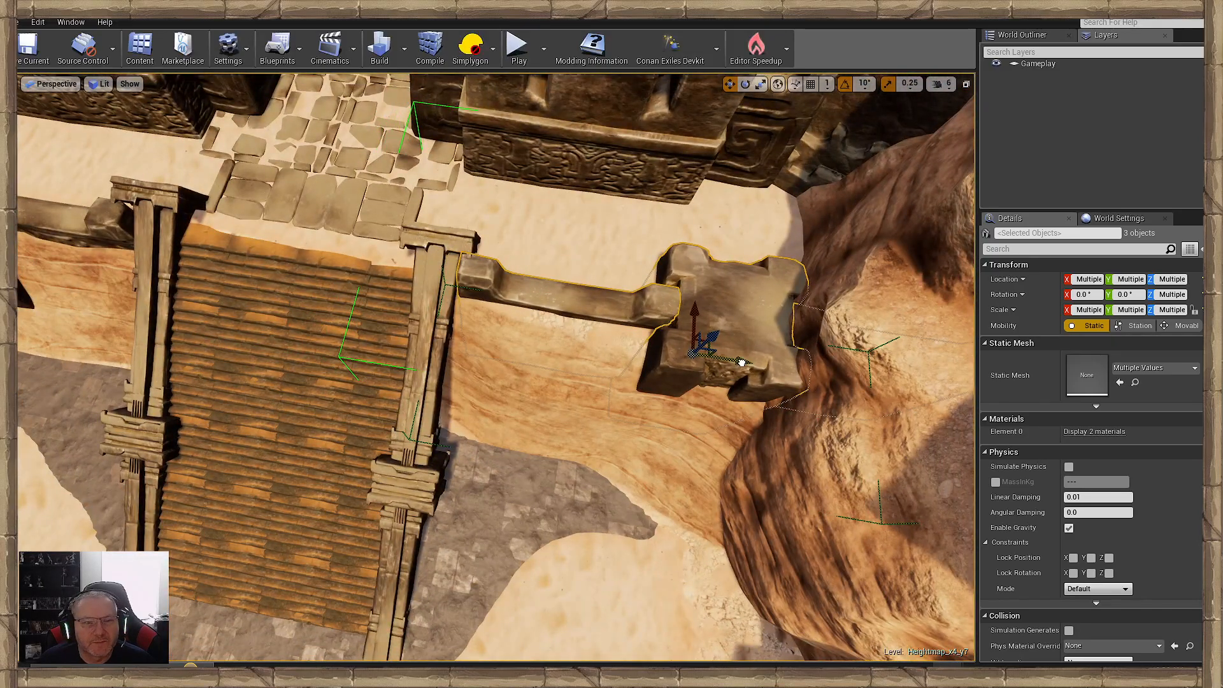
pyautogui.moveTo(742, 363); pyautogui.dragTo(834, 427, button='right')
# - Move the SM_cliff_desert rock mass beside the gate building along its X axis to about X 44366
pyautogui.click(741, 363)
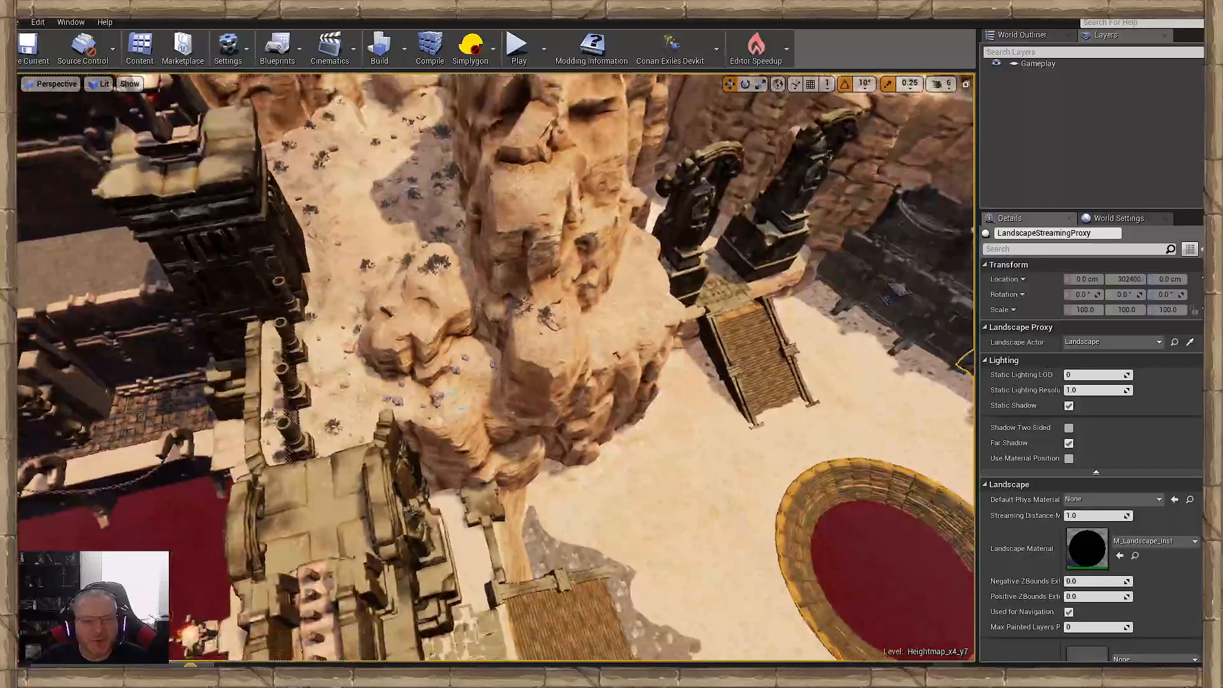
pyautogui.click(453, 398)
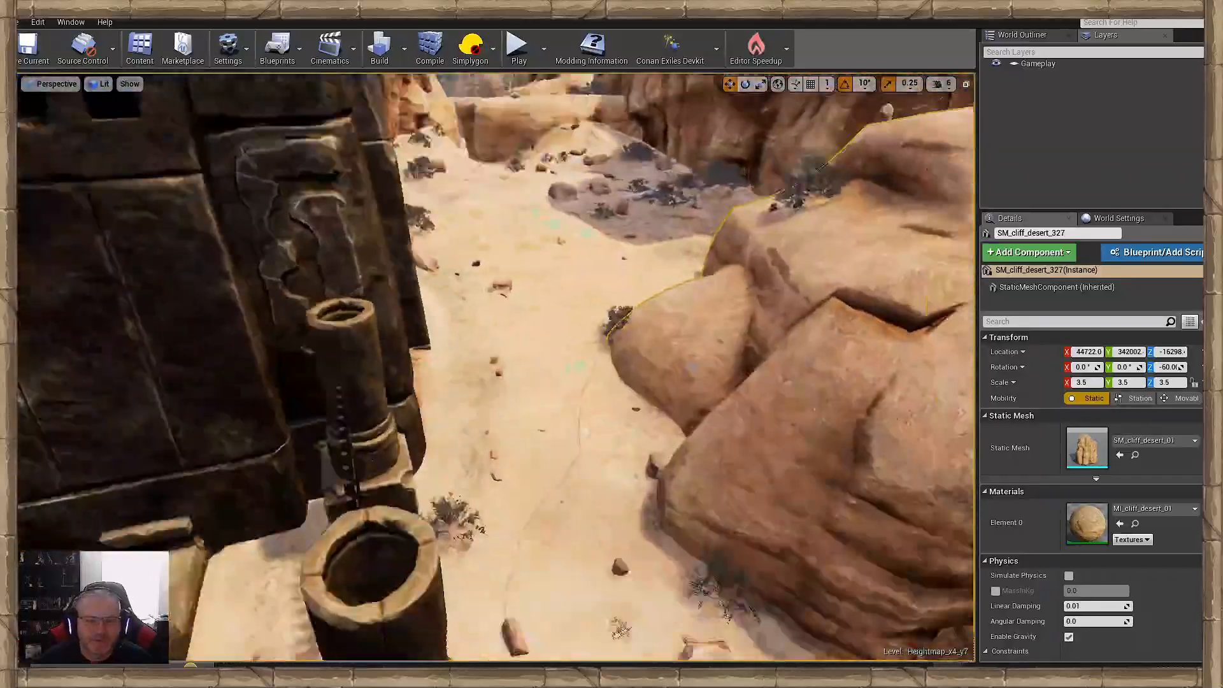
pyautogui.press('w')
pyautogui.moveTo(496, 368); pyautogui.dragTo(440, 280, button='right')
pyautogui.press('s')
pyautogui.press('w')
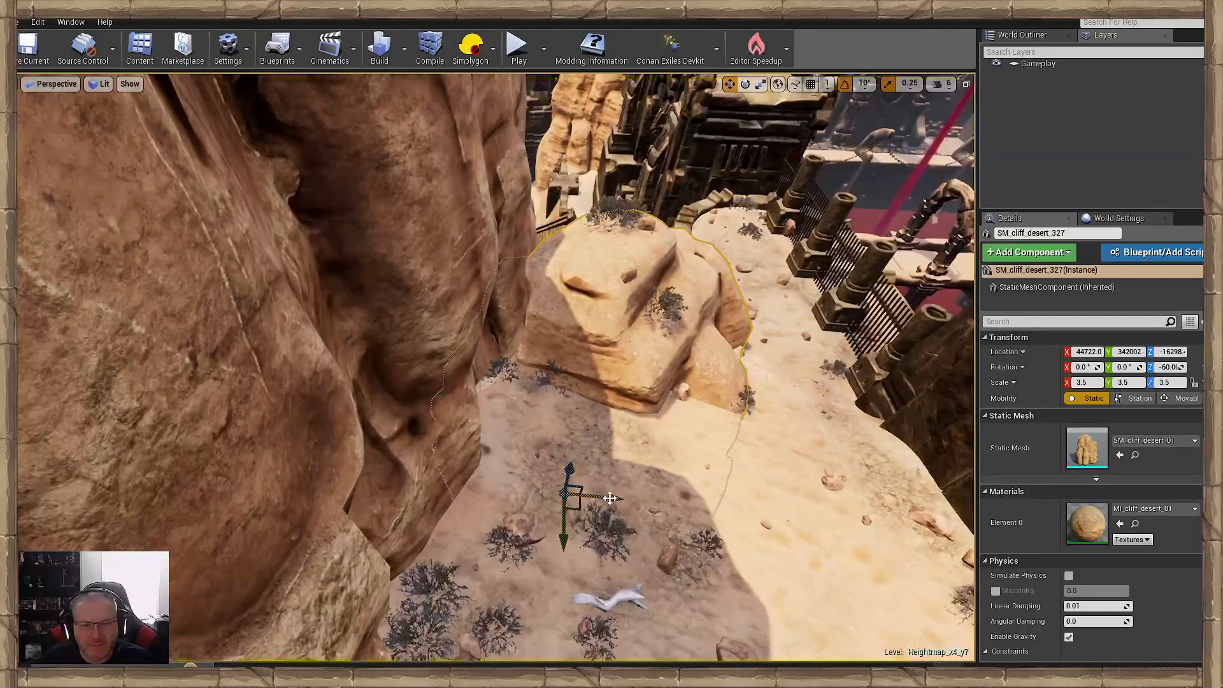
pyautogui.moveTo(591, 500); pyautogui.dragTo(252, 439, button='right')
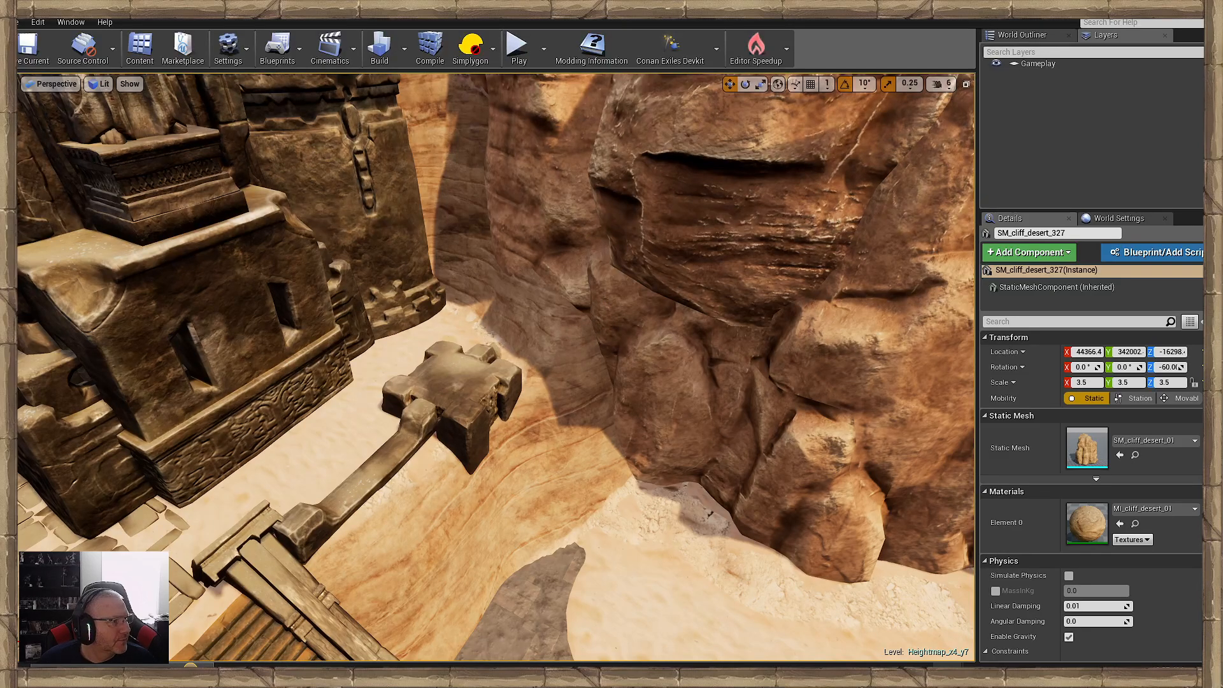
# - Lower the sand bank in front of the cliff-side retaining wall and smooth the ground behind it toward the cliff
pyautogui.moveTo(318, 446); pyautogui.dragTo(478, 524, button='right')
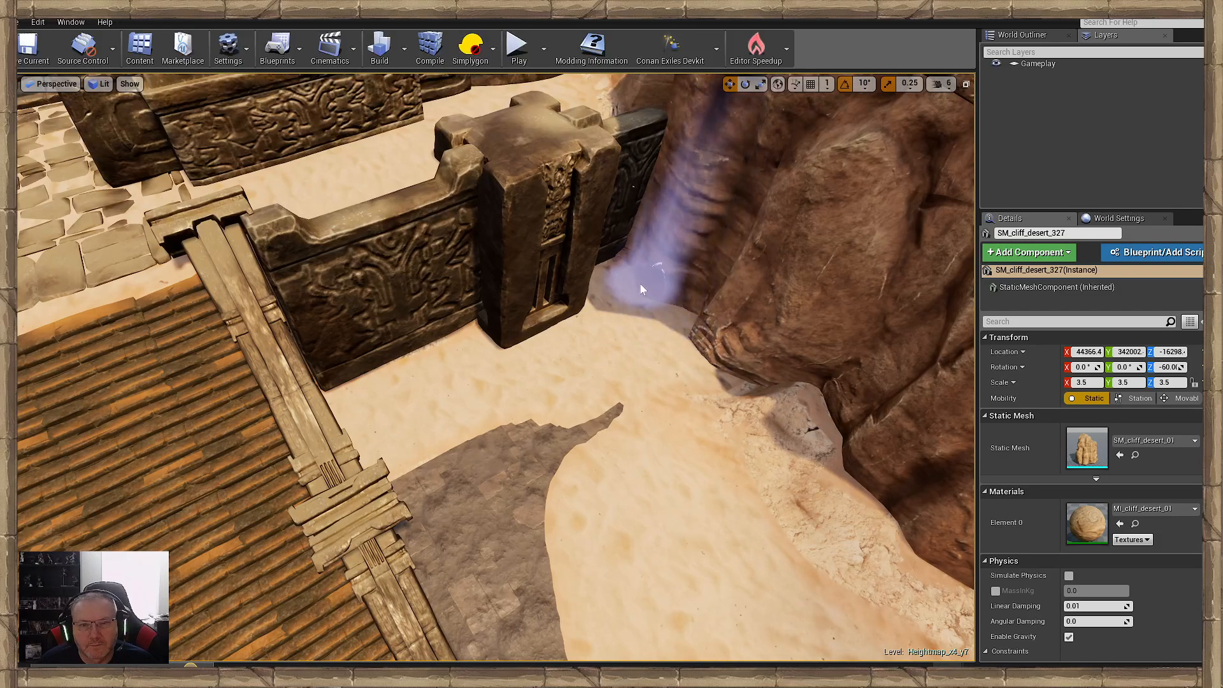
pyautogui.moveTo(632, 306)
pyautogui.mouseDown(button='right')
pyautogui.moveTo(576, 245)
pyautogui.moveTo(643, 223)
pyautogui.moveTo(612, 286)
pyautogui.moveTo(621, 267)
pyautogui.mouseUp(button='right')
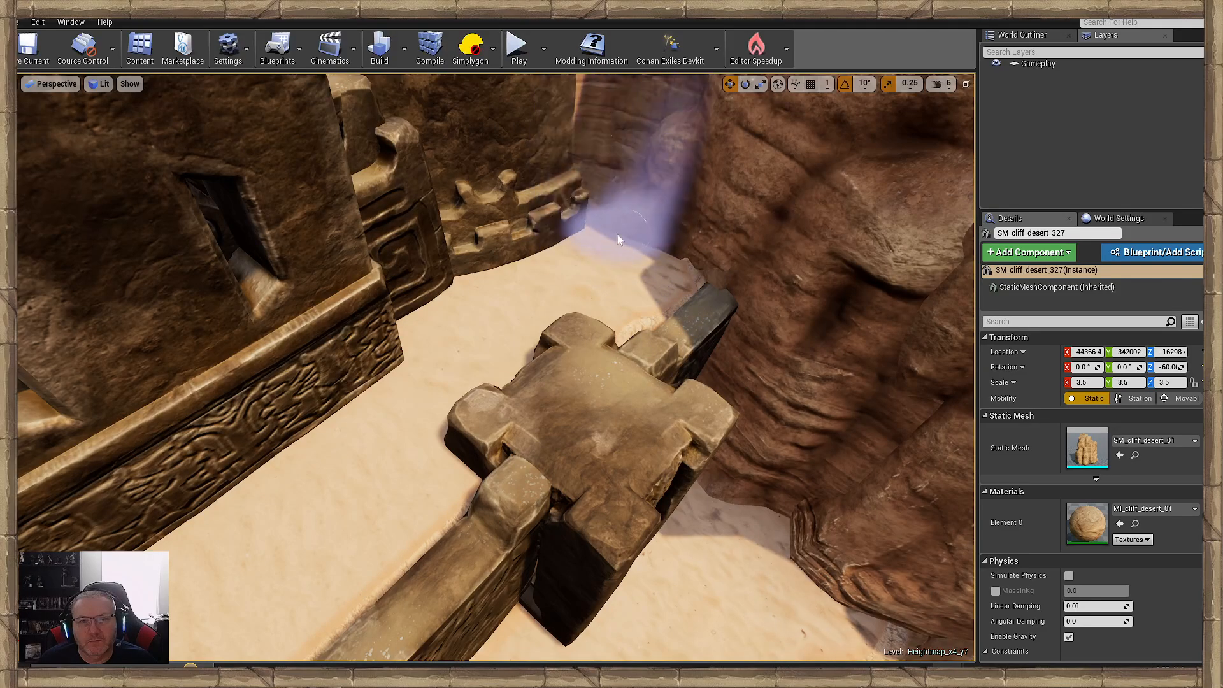
pyautogui.moveTo(631, 277)
pyautogui.mouseDown(button='right')
pyautogui.moveTo(608, 179)
pyautogui.moveTo(627, 217)
pyautogui.moveTo(631, 293)
pyautogui.moveTo(618, 281)
pyautogui.moveTo(548, 286)
pyautogui.moveTo(544, 261)
pyautogui.moveTo(541, 284)
pyautogui.moveTo(529, 233)
pyautogui.mouseUp(button='right')
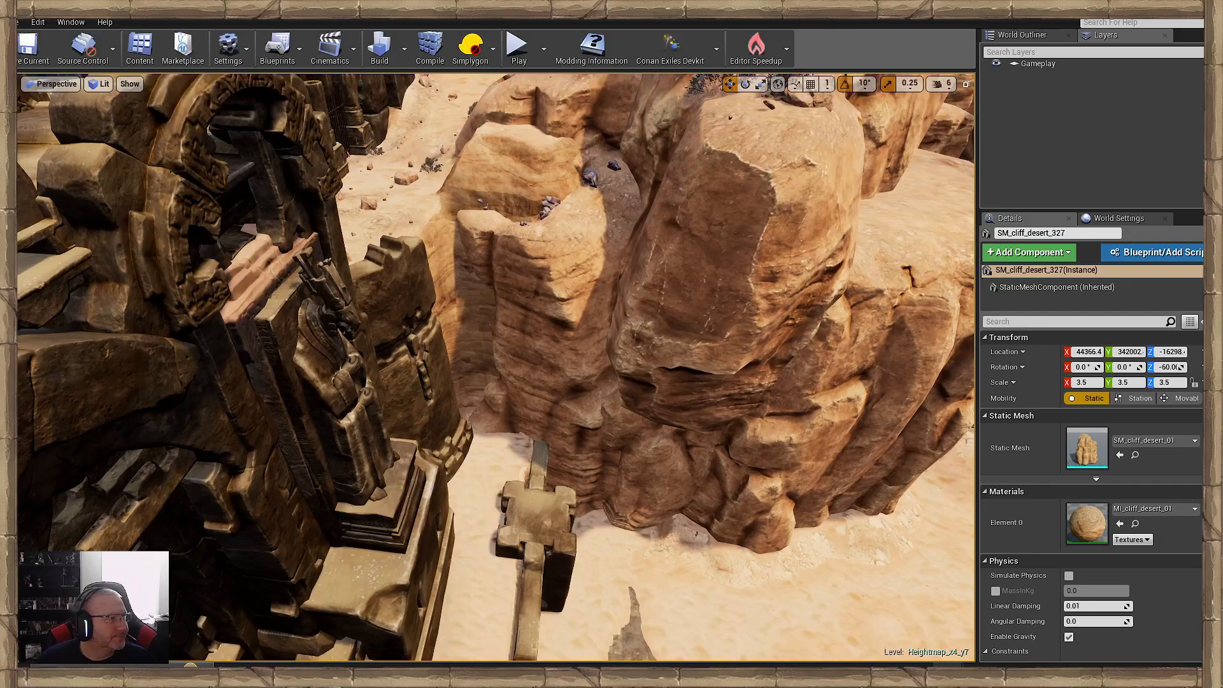
# - Paste a copy of the SM_cliff_sharp rock onto the sand between the building wall and the cliff behind the retaining wall
pyautogui.moveTo(444, 274); pyautogui.dragTo(554, 532, button='right')
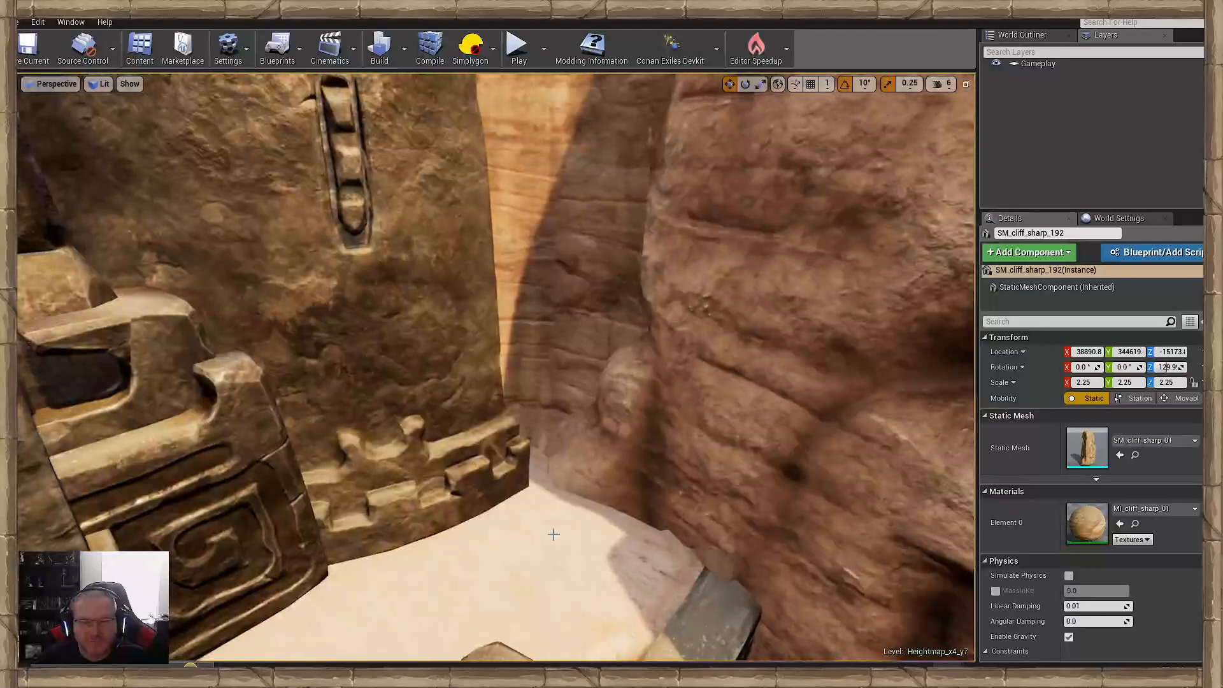
pyautogui.rightClick(554, 533)
pyautogui.moveTo(606, 305)
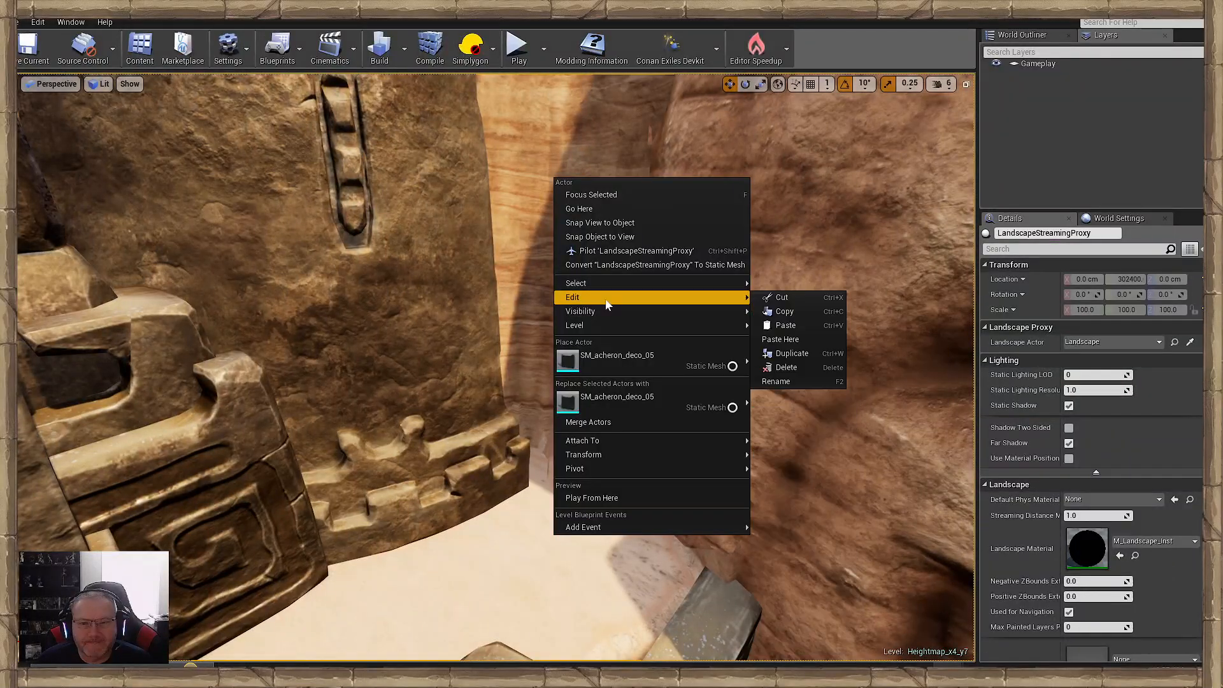
pyautogui.click(781, 338)
pyautogui.moveTo(547, 464)
pyautogui.mouseDown(button='right')
pyautogui.moveTo(574, 460)
pyautogui.moveTo(547, 464)
pyautogui.mouseUp(button='right')
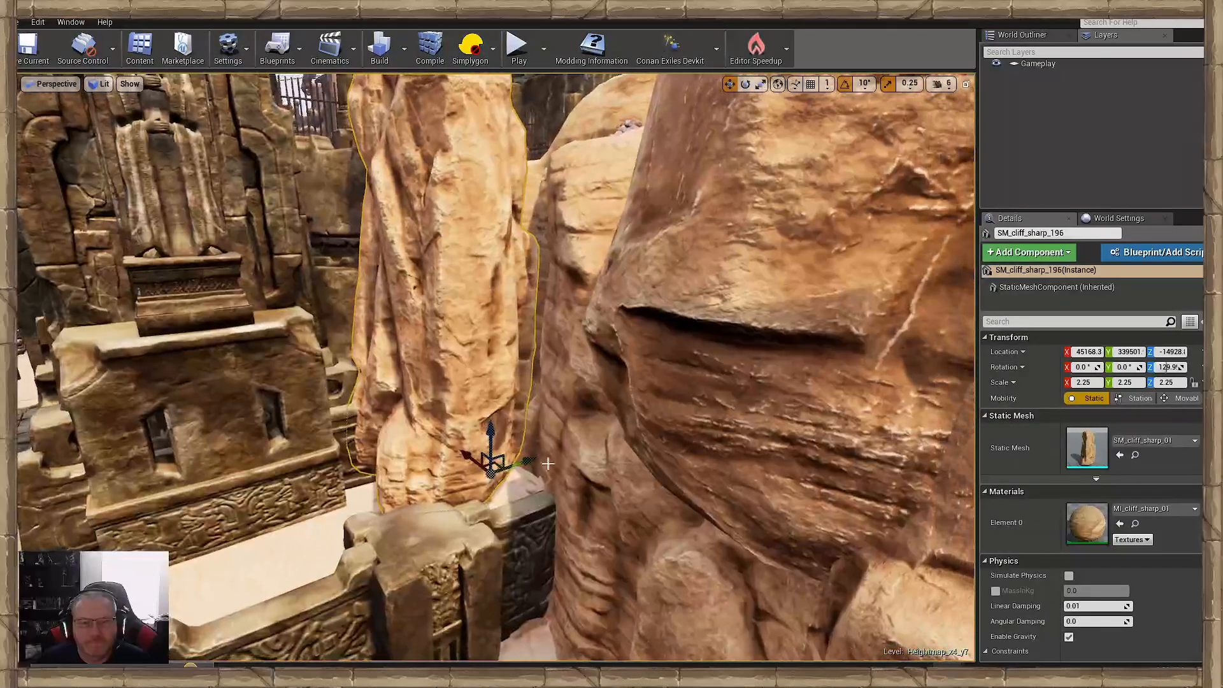
# - Rotate the pasted cliff to about 119.9° around Z and shift it to about X 45378, Y 340578 to close the gap
pyautogui.moveTo(548, 463); pyautogui.dragTo(579, 430)
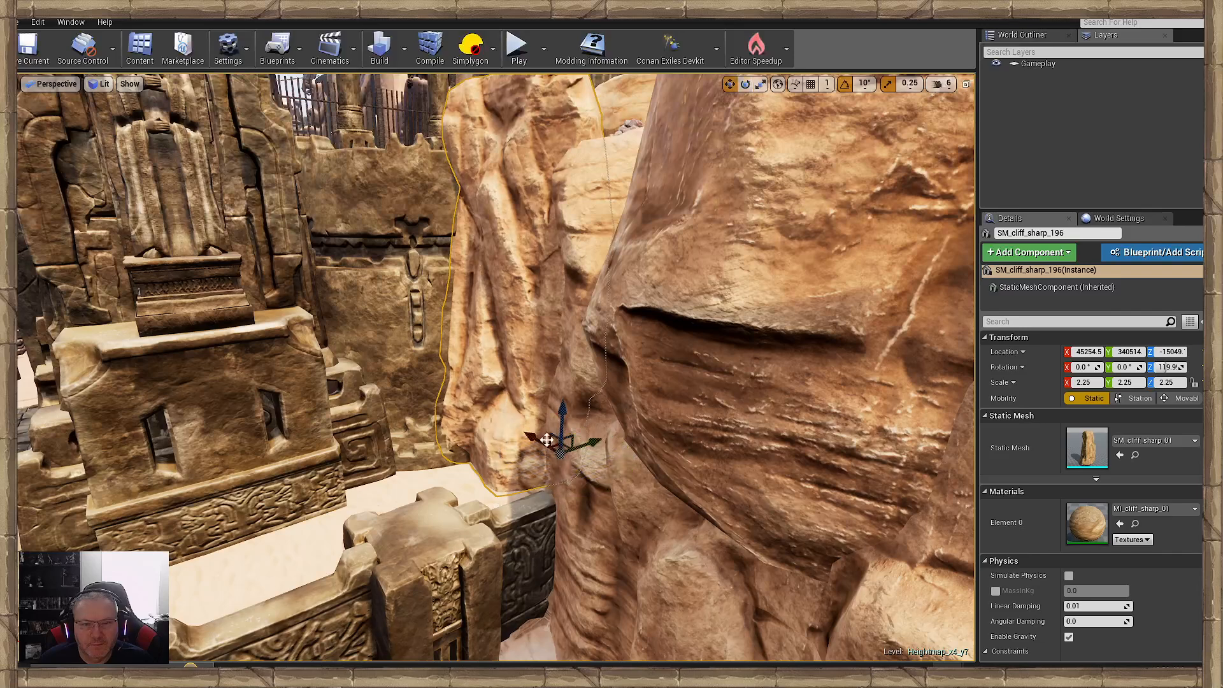
pyautogui.moveTo(586, 453); pyautogui.dragTo(586, 457)
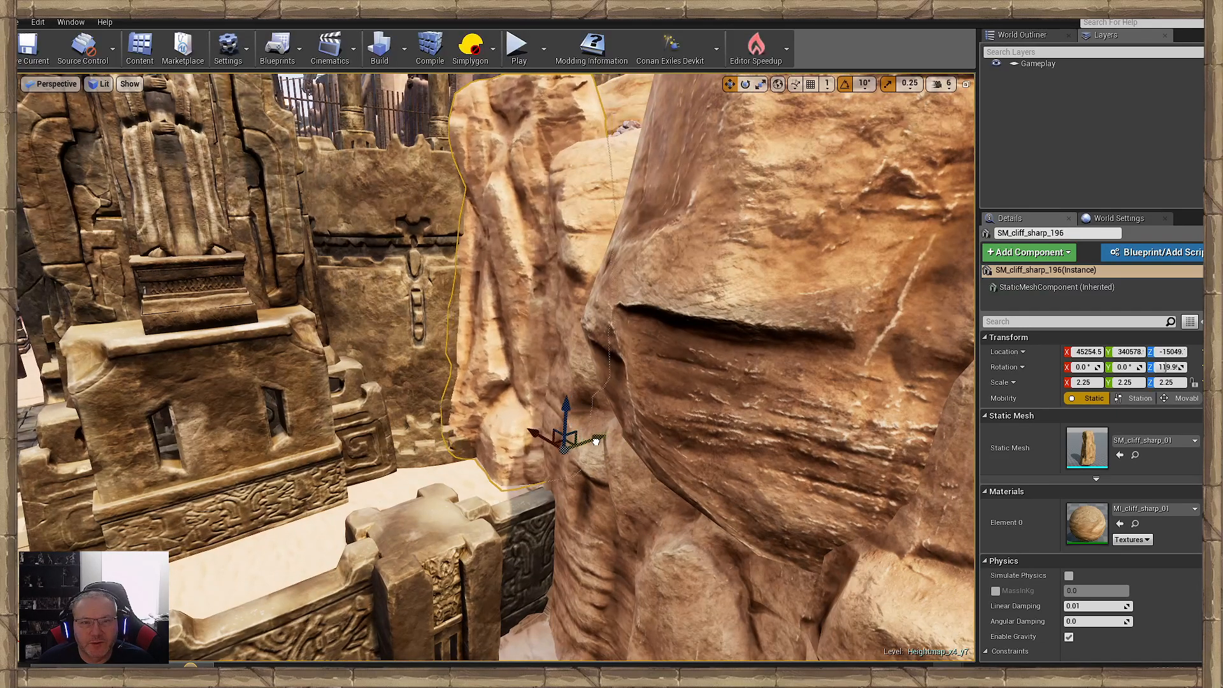
pyautogui.click(475, 477)
pyautogui.moveTo(476, 477); pyautogui.dragTo(548, 535, button='right')
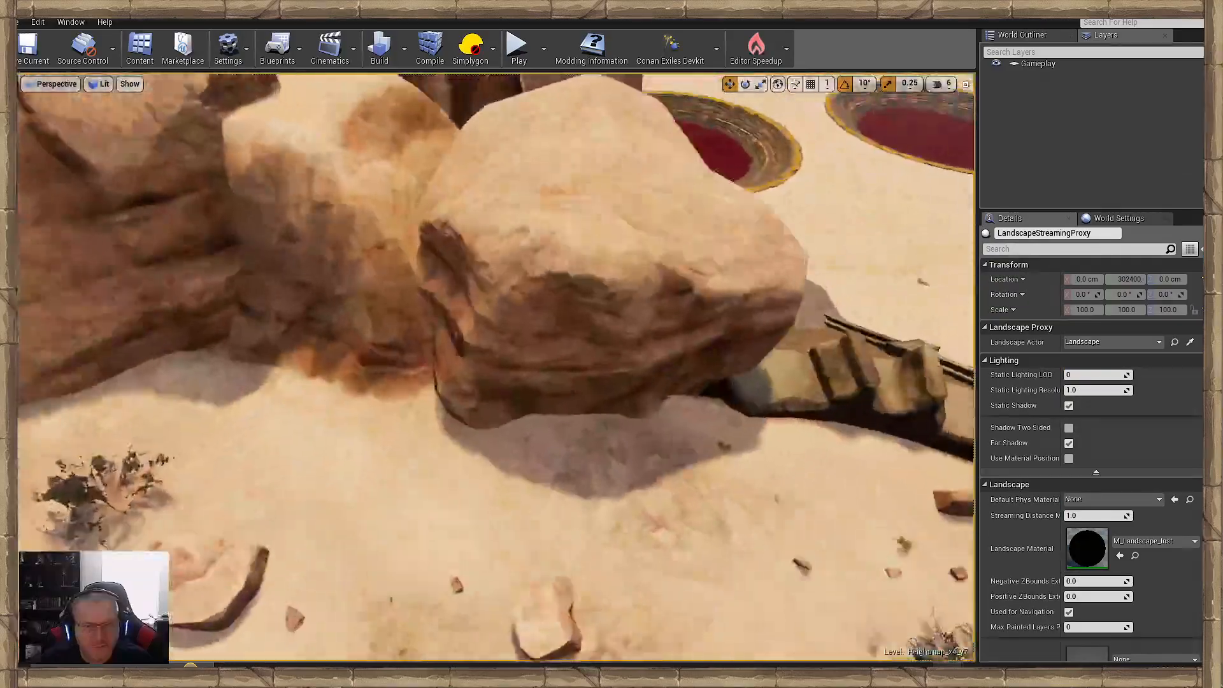
pyautogui.moveTo(444, 362)
pyautogui.mouseDown(button='right')
pyautogui.moveTo(468, 351)
pyautogui.moveTo(465, 369)
pyautogui.moveTo(443, 362)
pyautogui.mouseUp(button='right')
pyautogui.press('s')
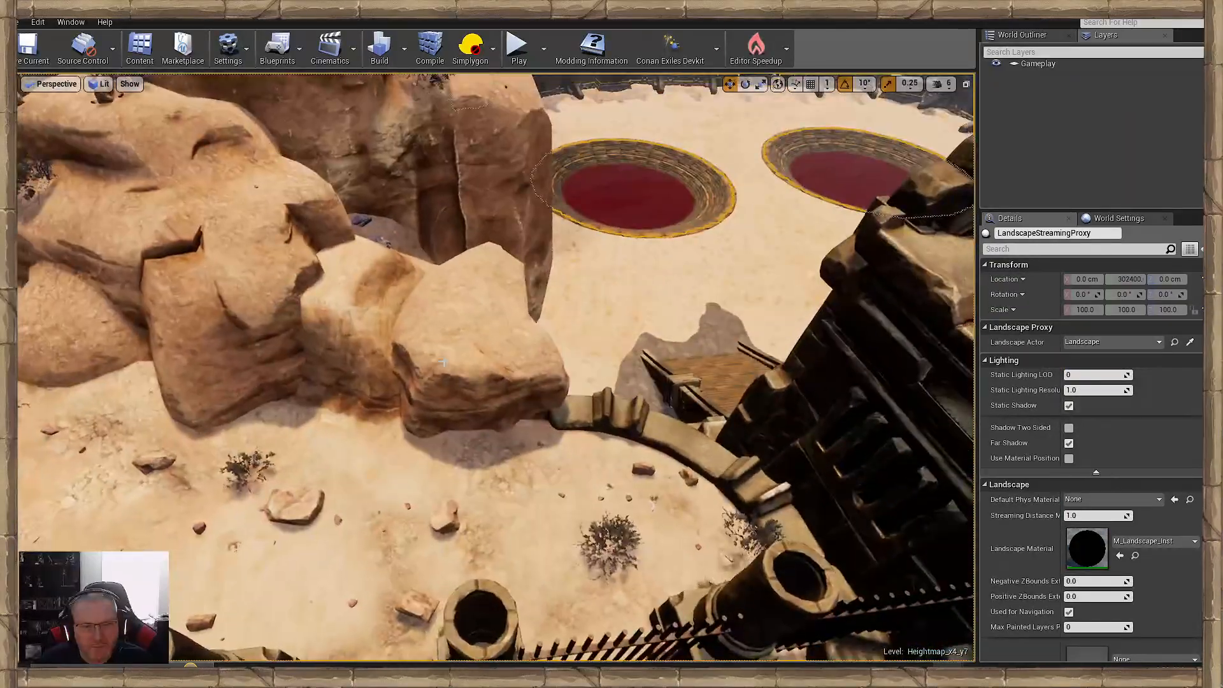
pyautogui.click(474, 321)
pyautogui.moveTo(474, 321); pyautogui.dragTo(474, 408, button='right')
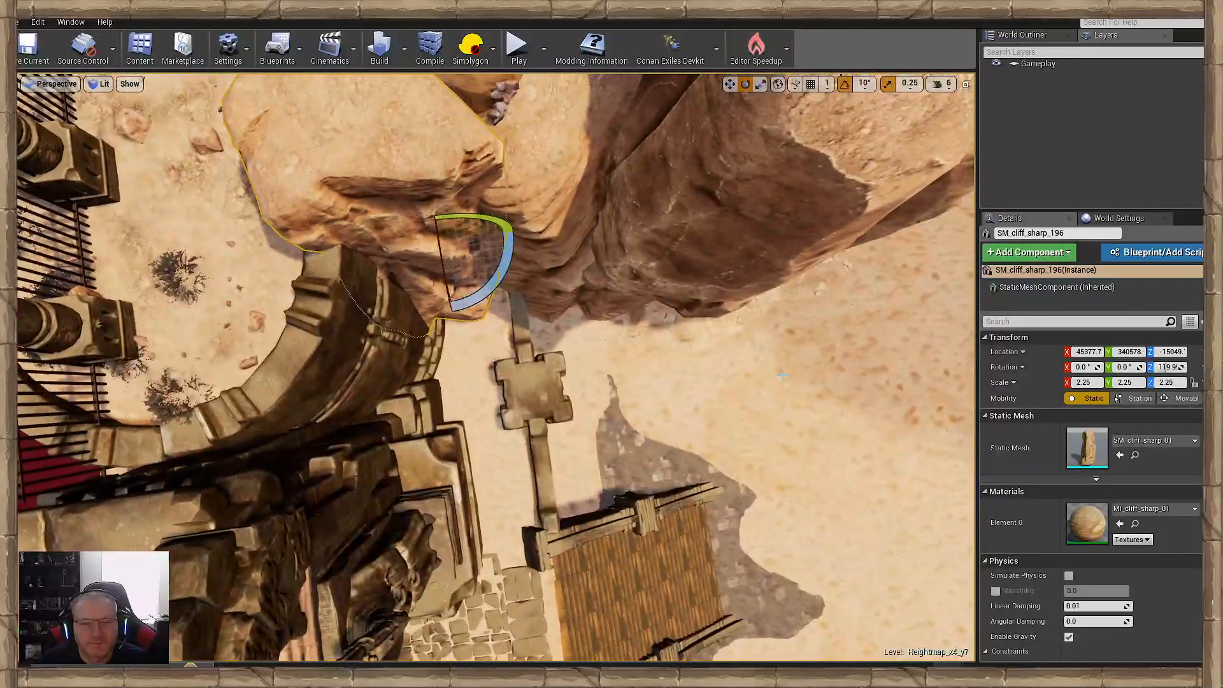
# - Sculpt down the raised sand between the boulders behind the cliff and tidy the ground at the cliff's foot beside the wall
pyautogui.click(782, 376)
pyautogui.press('s')
pyautogui.moveTo(783, 376); pyautogui.dragTo(904, 331, button='right')
pyautogui.press('s')
pyautogui.press('a')
pyautogui.press('w')
pyautogui.press('s')
pyautogui.press('w')
pyautogui.press('s')
pyautogui.press('w')
pyautogui.press('s')
pyautogui.moveTo(765, 400)
pyautogui.mouseDown(button='right')
pyautogui.moveTo(803, 382)
pyautogui.moveTo(771, 299)
pyautogui.moveTo(765, 400)
pyautogui.mouseUp(button='right')
pyautogui.press('w')
pyautogui.press('s')
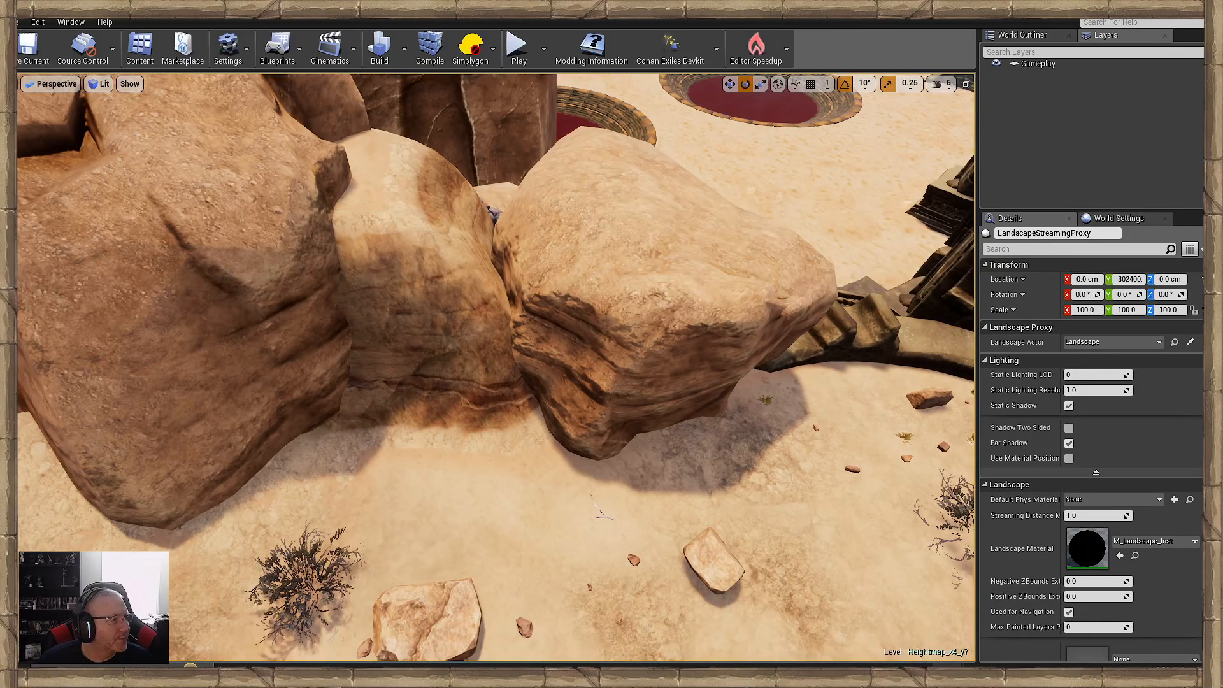
pyautogui.moveTo(481, 460)
pyautogui.mouseDown()
pyautogui.moveTo(437, 418)
pyautogui.moveTo(422, 375)
pyautogui.moveTo(445, 364)
pyautogui.moveTo(451, 273)
pyautogui.moveTo(468, 280)
pyautogui.mouseUp()
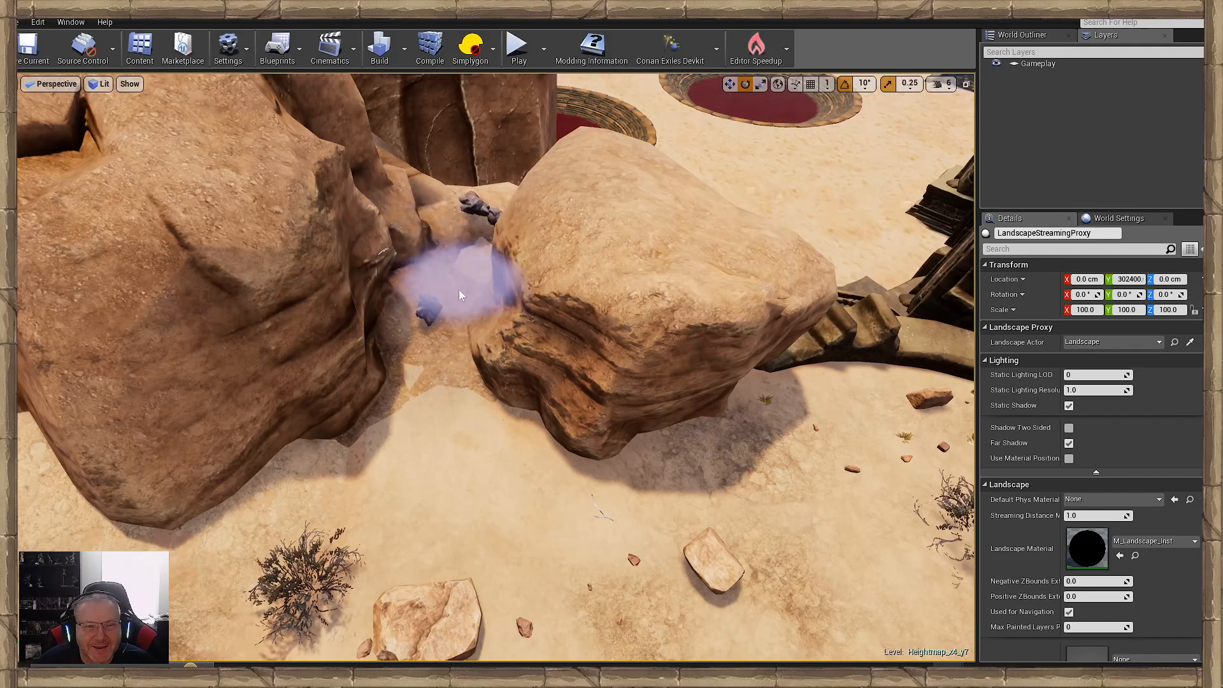
pyautogui.moveTo(437, 315)
pyautogui.mouseDown(button='right')
pyautogui.moveTo(548, 370)
pyautogui.moveTo(567, 353)
pyautogui.mouseUp(button='right')
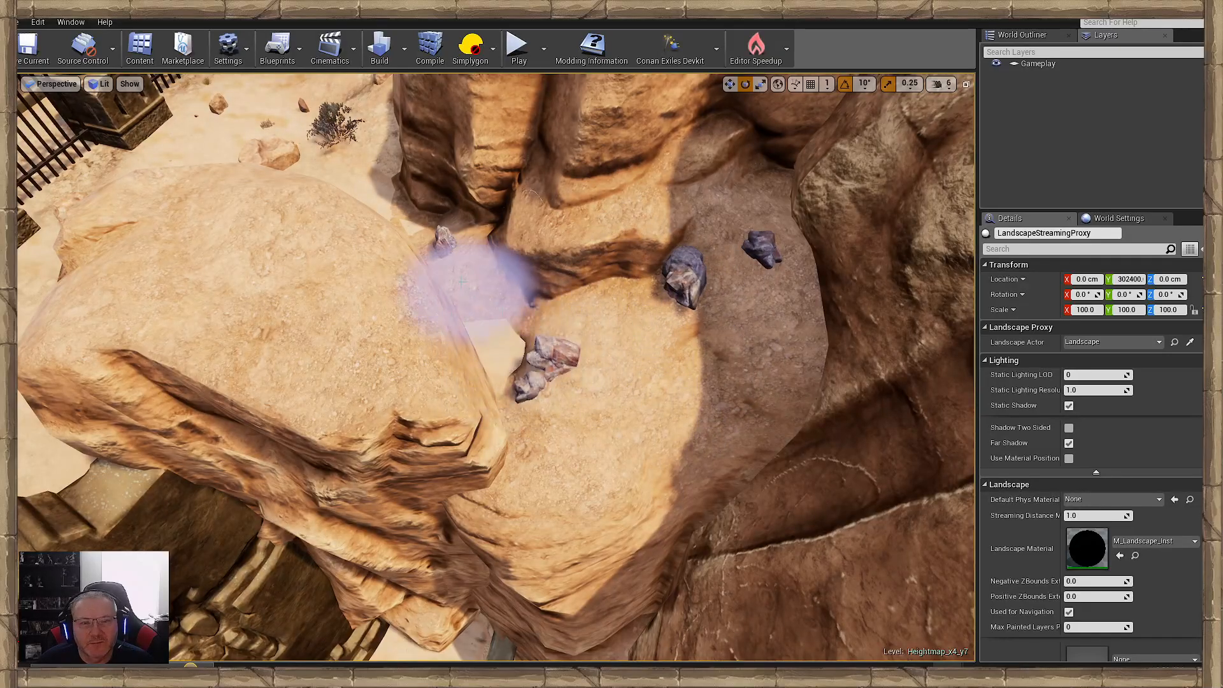
pyautogui.moveTo(450, 268)
pyautogui.mouseDown(button='right')
pyautogui.moveTo(465, 229)
pyautogui.moveTo(457, 241)
pyautogui.moveTo(475, 245)
pyautogui.moveTo(481, 281)
pyautogui.mouseUp(button='right')
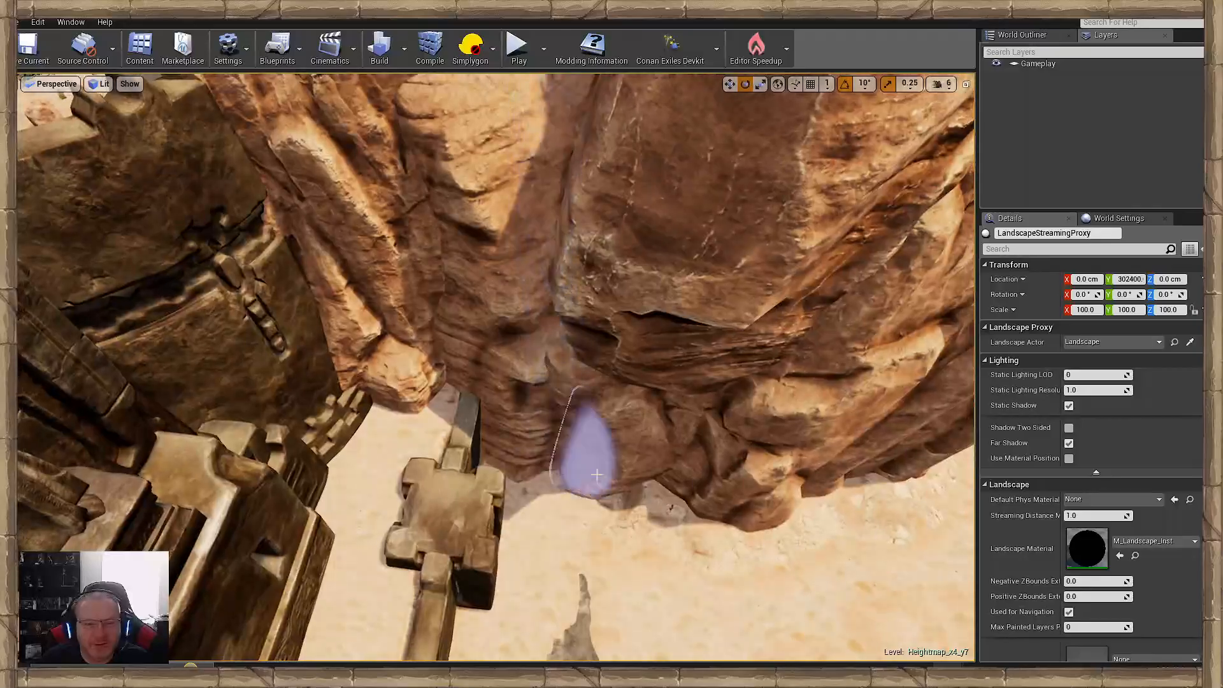
pyautogui.moveTo(597, 475)
pyautogui.mouseDown(button='right')
pyautogui.moveTo(583, 469)
pyautogui.moveTo(586, 484)
pyautogui.moveTo(548, 449)
pyautogui.moveTo(592, 476)
pyautogui.moveTo(537, 481)
pyautogui.moveTo(533, 501)
pyautogui.moveTo(532, 481)
pyautogui.moveTo(528, 494)
pyautogui.moveTo(554, 497)
pyautogui.moveTo(560, 513)
pyautogui.moveTo(538, 491)
pyautogui.moveTo(587, 478)
pyautogui.mouseUp(button='right')
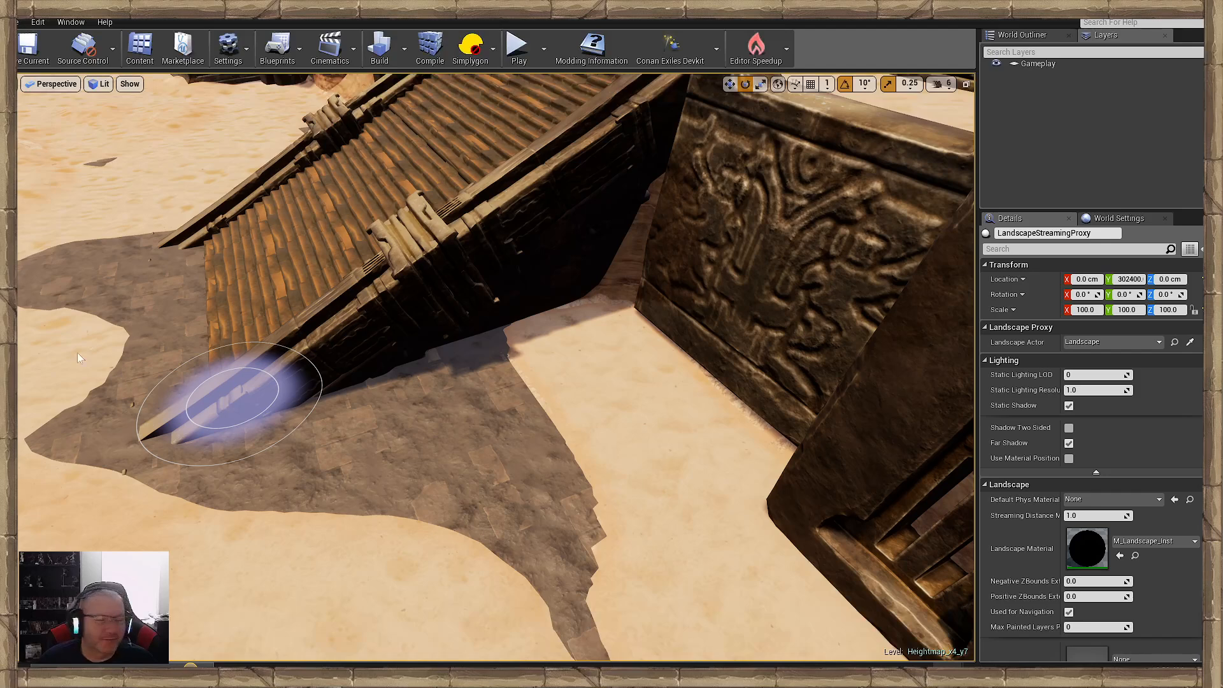
# - Paint sand over the paving between the ramp's side rail and the first retaining wall
pyautogui.moveTo(495, 344); pyautogui.dragTo(572, 353)
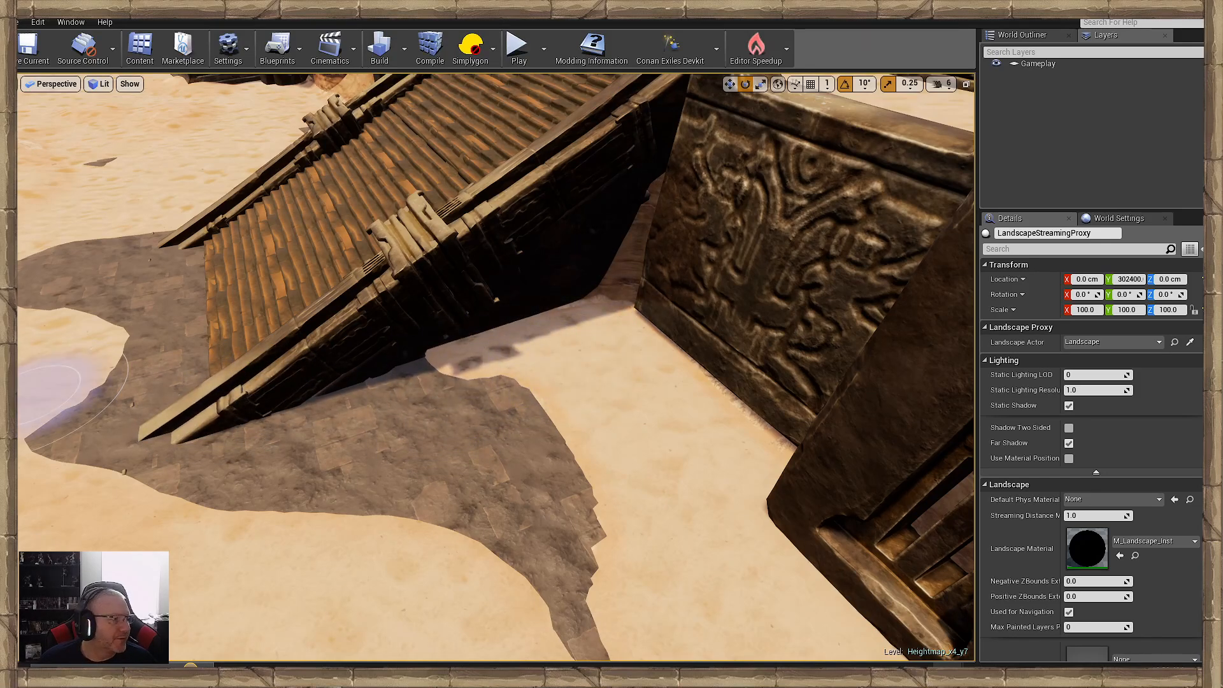
pyautogui.moveTo(622, 312); pyautogui.dragTo(613, 349)
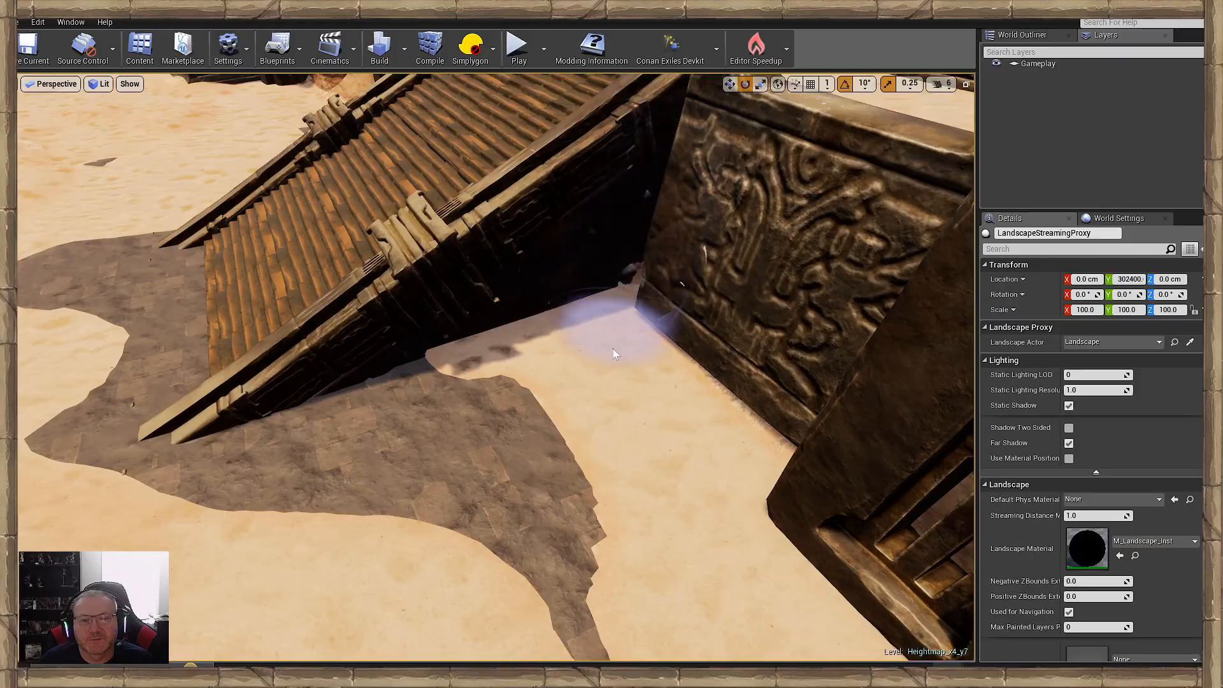
pyautogui.moveTo(613, 349); pyautogui.dragTo(615, 391, button='right')
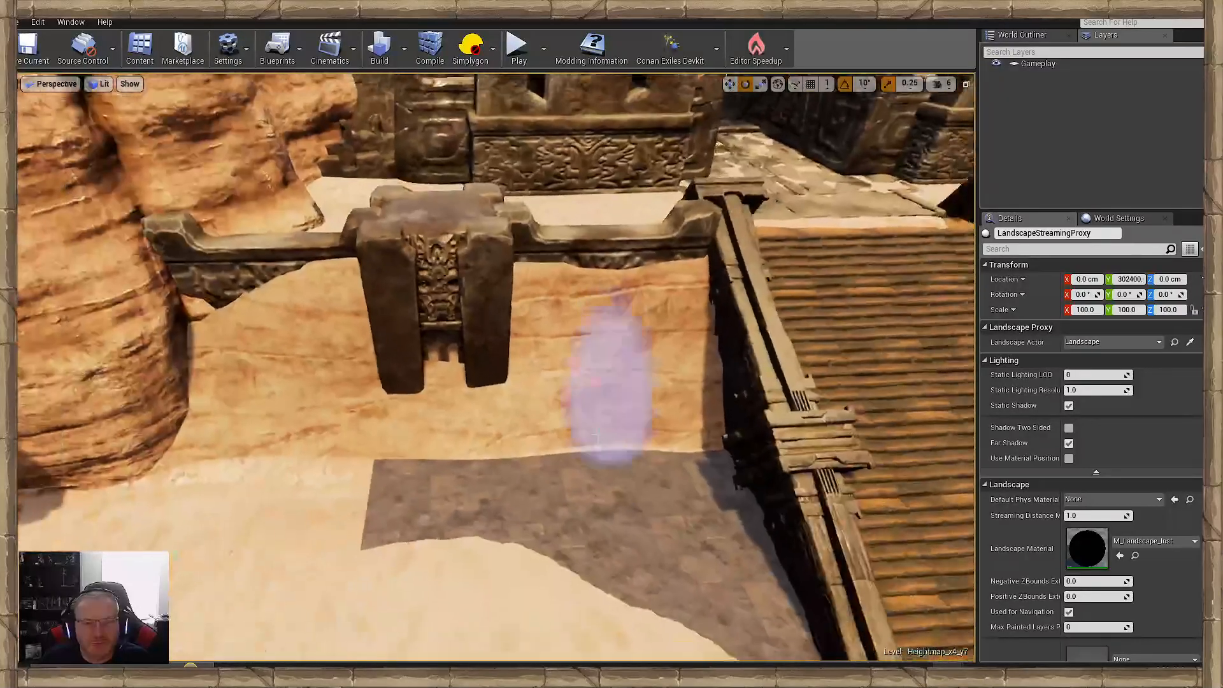
# - Paint sand over the paving at the foot of the bank on the opposite side of the ramp
pyautogui.moveTo(594, 437); pyautogui.dragTo(633, 505, button='right')
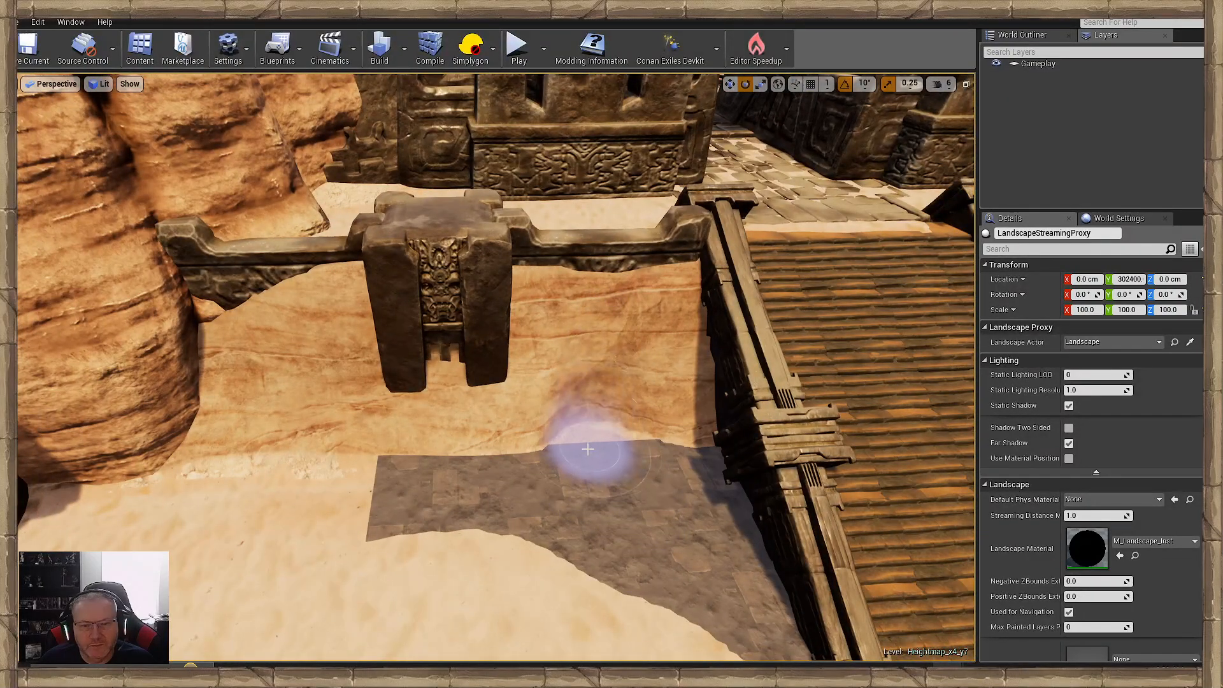
pyautogui.moveTo(541, 468); pyautogui.dragTo(548, 479)
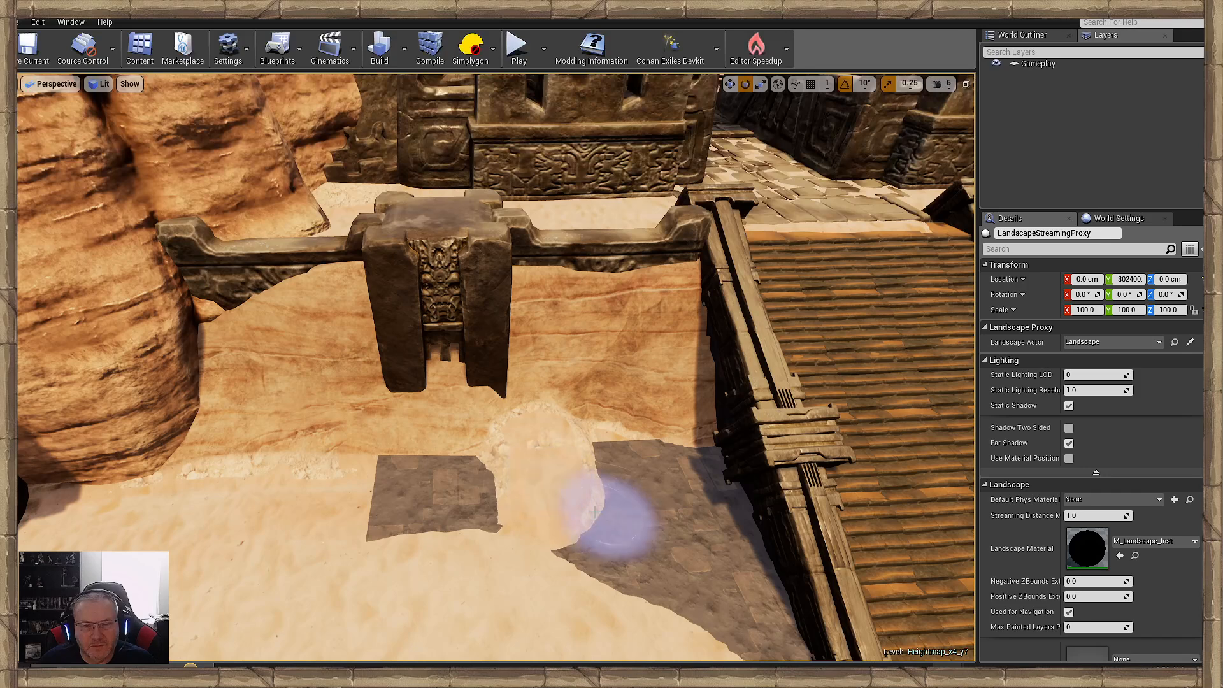
pyautogui.keyDown('shift'); pyautogui.moveTo(608, 518); pyautogui.dragTo(556, 497); pyautogui.keyUp('shift')
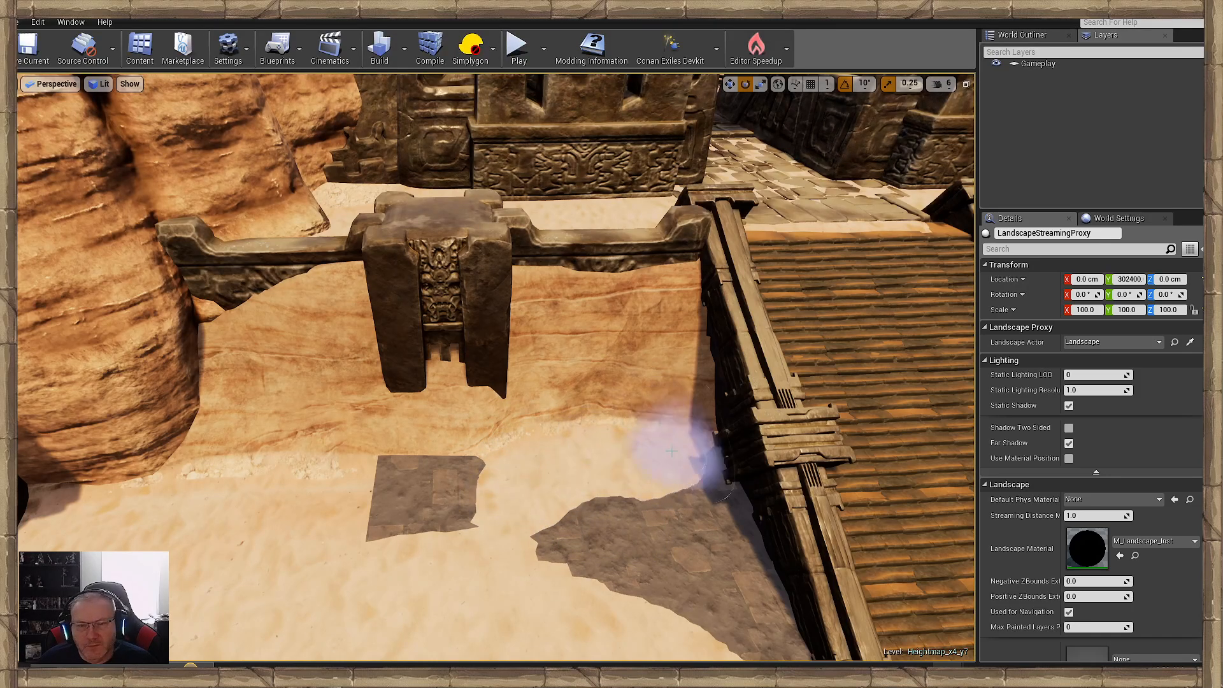
# - Lower the sand bank under the second retaining wall to expose its carved panels and central block
pyautogui.moveTo(695, 453)
pyautogui.keyDown('shift'); pyautogui.mouseDown()
pyautogui.moveTo(660, 407)
pyautogui.moveTo(678, 429)
pyautogui.moveTo(514, 408)
pyautogui.moveTo(559, 422)
pyautogui.mouseUp(); pyautogui.keyUp('shift')
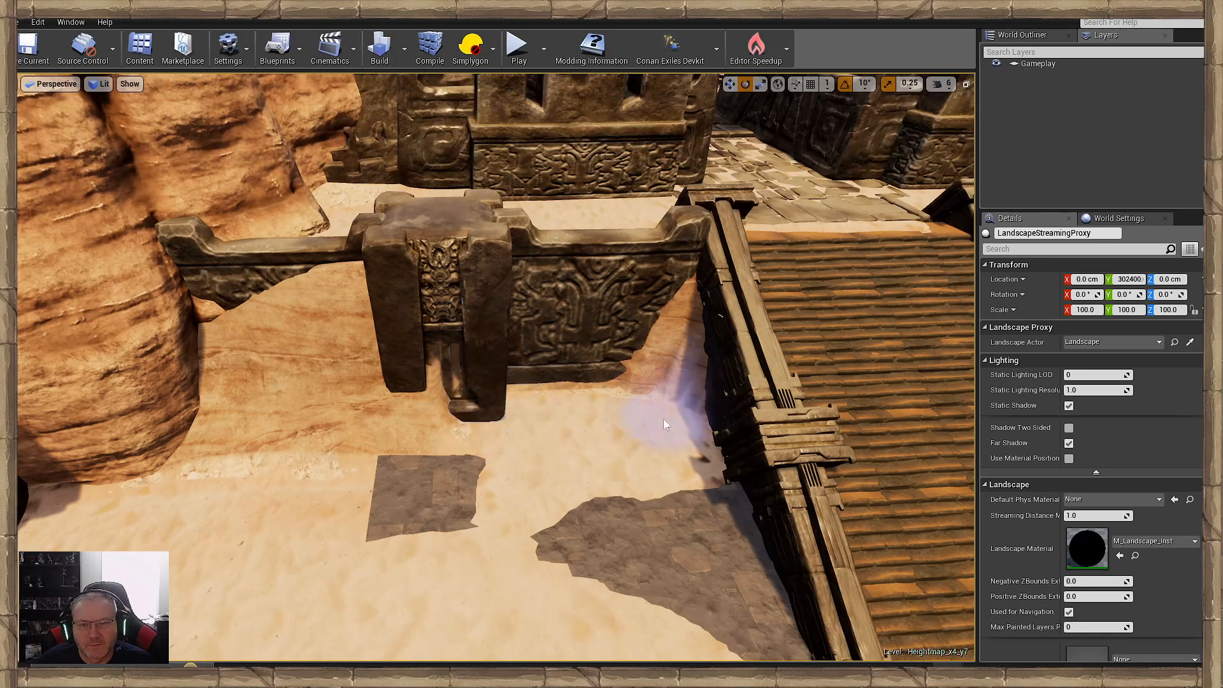
pyautogui.keyDown('shift'); pyautogui.moveTo(664, 425); pyautogui.dragTo(650, 417); pyautogui.keyUp('shift')
pyautogui.moveTo(438, 446)
pyautogui.keyDown('shift'); pyautogui.mouseDown()
pyautogui.moveTo(252, 433)
pyautogui.moveTo(389, 430)
pyautogui.mouseUp(); pyautogui.keyUp('shift')
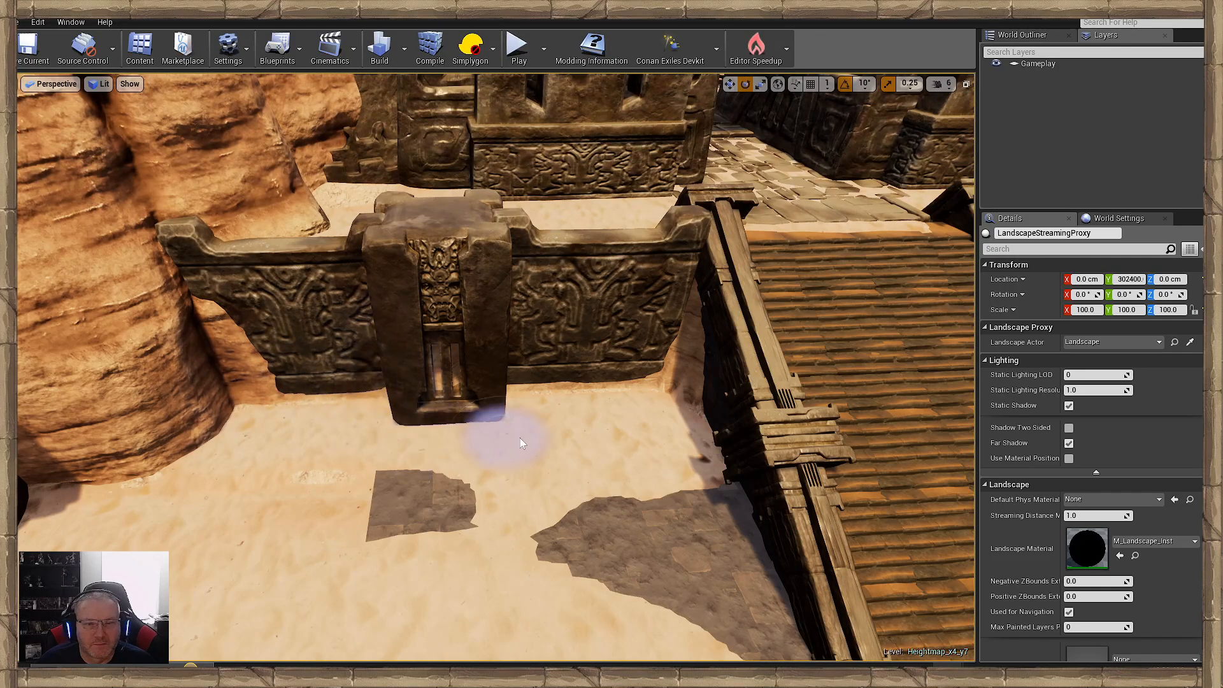
# - Move the SM_cliff_desert rock beside the horse-headed statue to about X 46275, Y 329547 so it meets the retaining wall's end
pyautogui.press('s')
pyautogui.moveTo(446, 383); pyautogui.dragTo(411, 328, button='right')
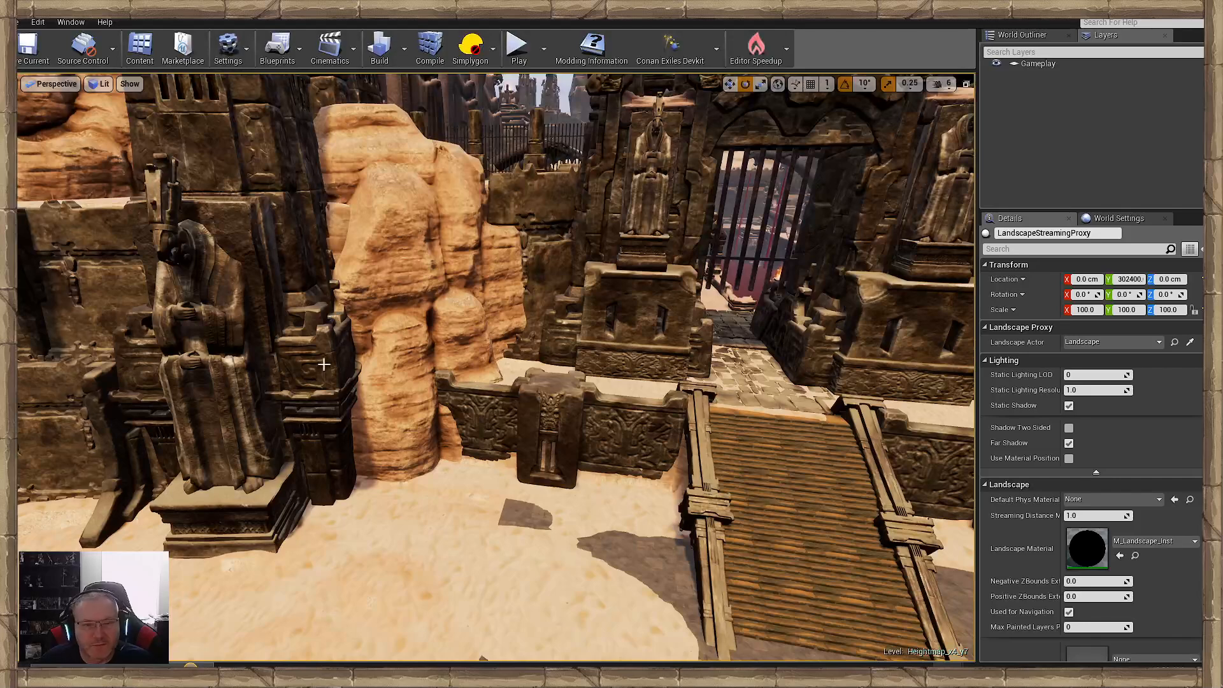
pyautogui.click(441, 399)
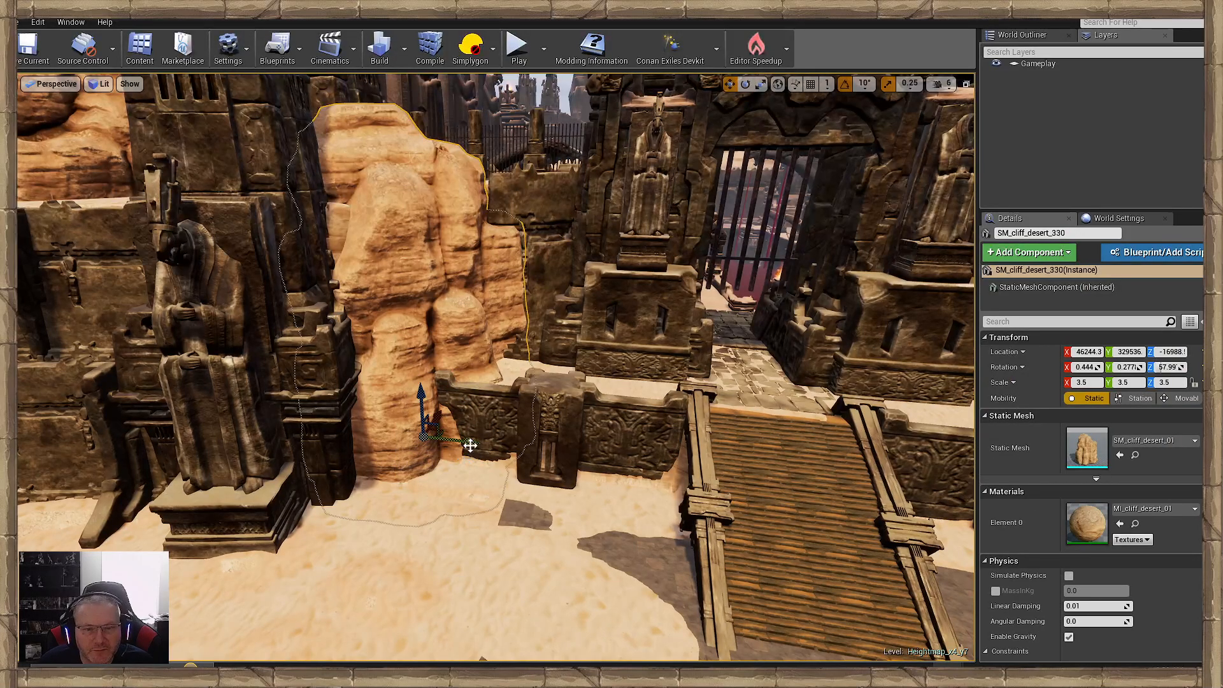
pyautogui.moveTo(469, 444); pyautogui.dragTo(435, 417)
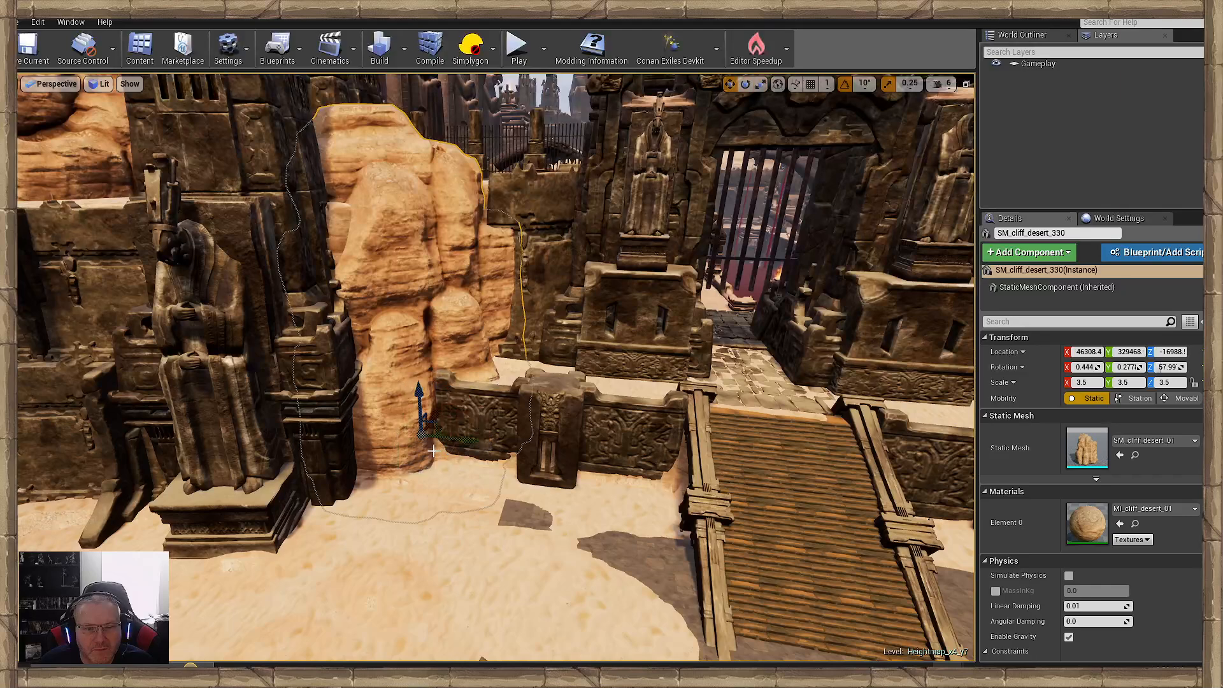
pyautogui.moveTo(426, 427); pyautogui.dragTo(419, 428)
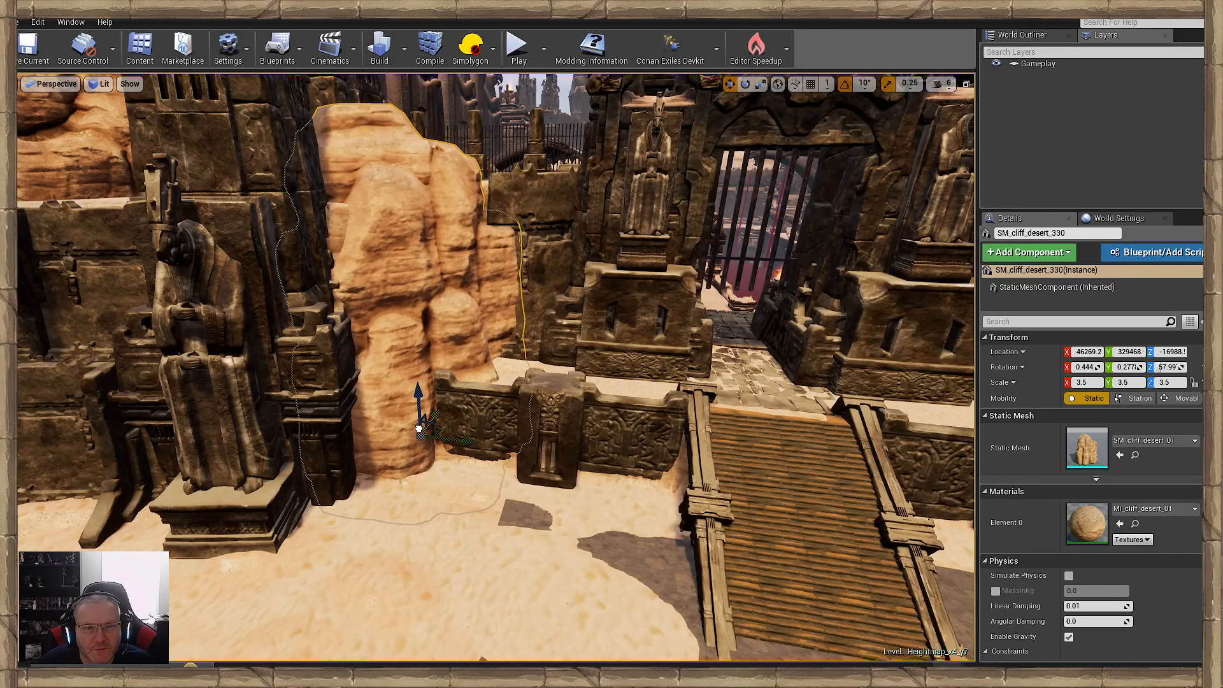
pyautogui.click(444, 527)
pyautogui.press('w')
pyautogui.moveTo(444, 528); pyautogui.dragTo(435, 508, button='right')
pyautogui.click(492, 396)
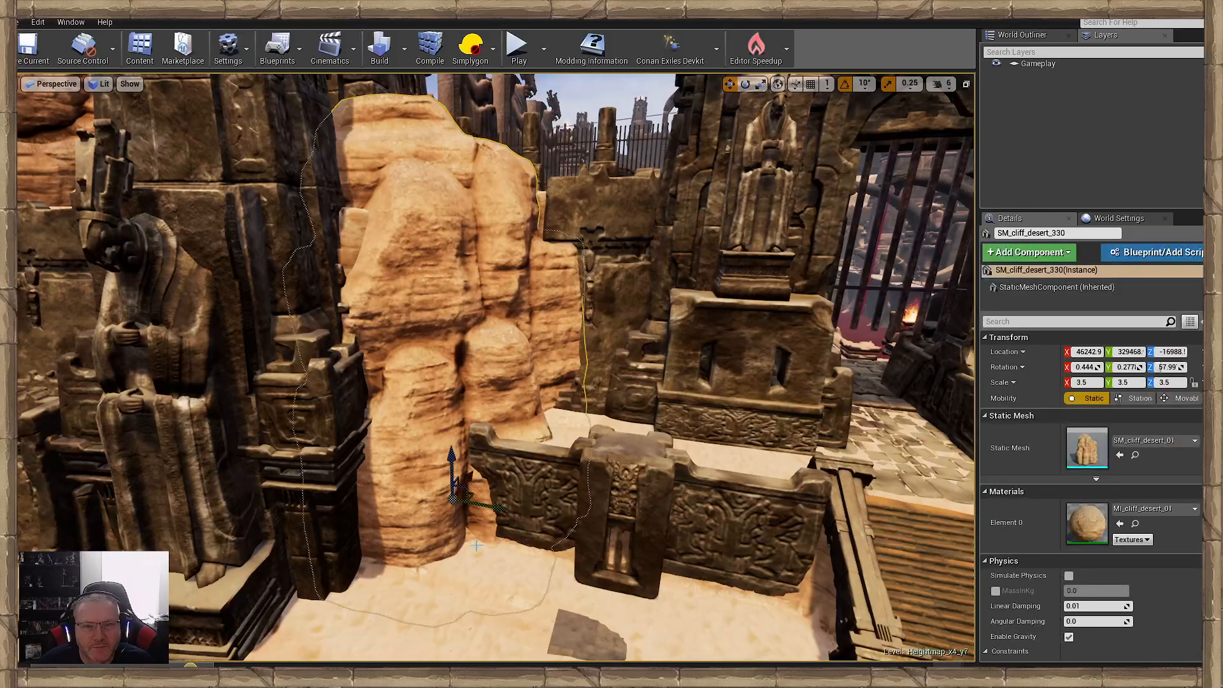
pyautogui.moveTo(493, 510); pyautogui.dragTo(498, 509)
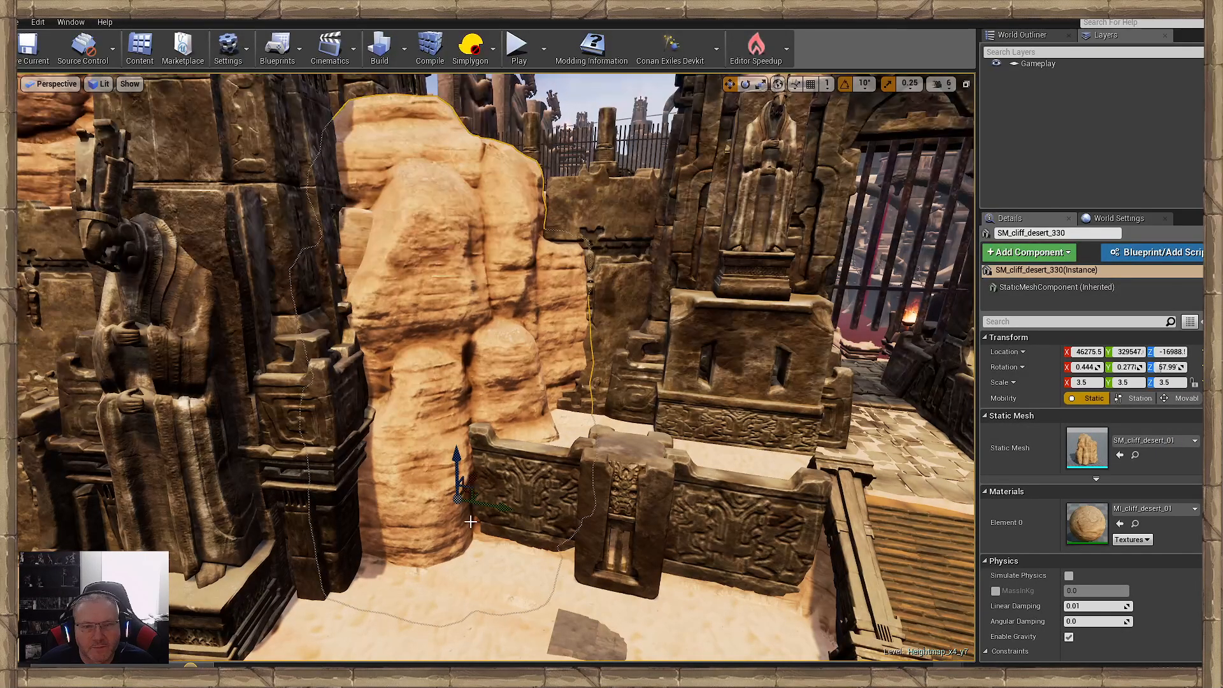
pyautogui.click(478, 568)
pyautogui.press('w')
pyautogui.moveTo(478, 568); pyautogui.dragTo(470, 517, button='right')
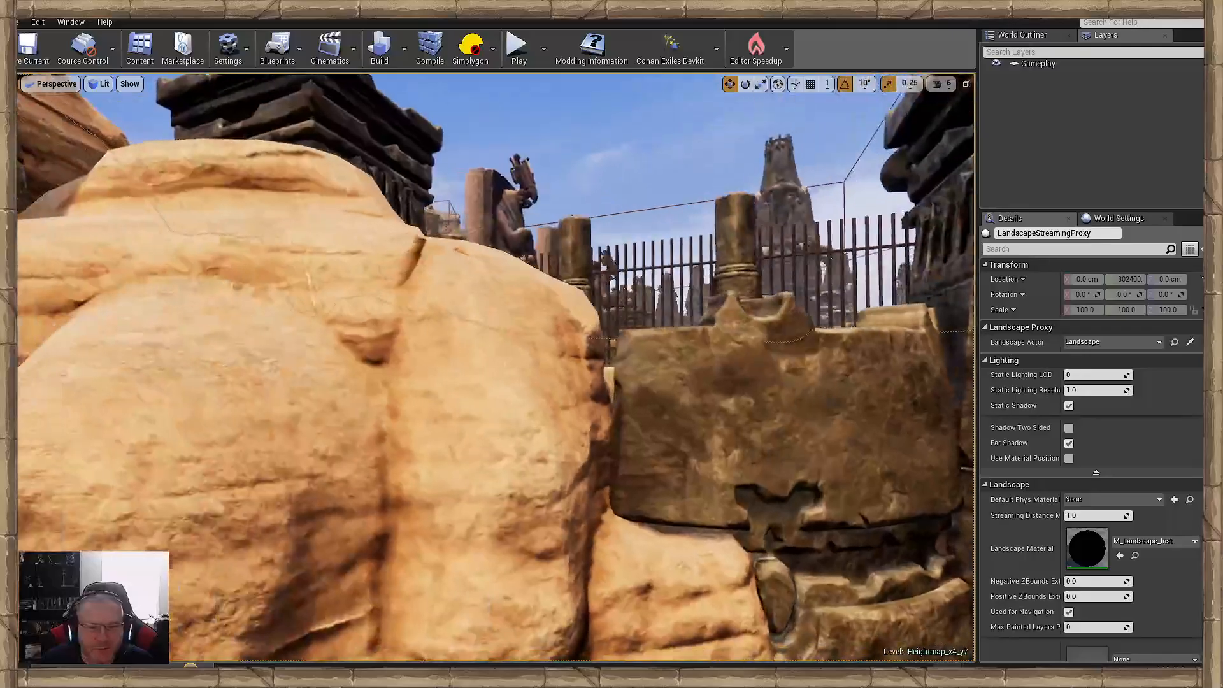
# - Examine the joins between the moved rock, the retaining wall's end and the wooden ramp's side
pyautogui.press('a')
pyautogui.press('s')
pyautogui.moveTo(627, 533); pyautogui.dragTo(522, 583, button='right')
pyautogui.press('w')
pyautogui.press('s')
pyautogui.press('w')
pyautogui.press('s')
pyautogui.press('d')
pyautogui.press('w')
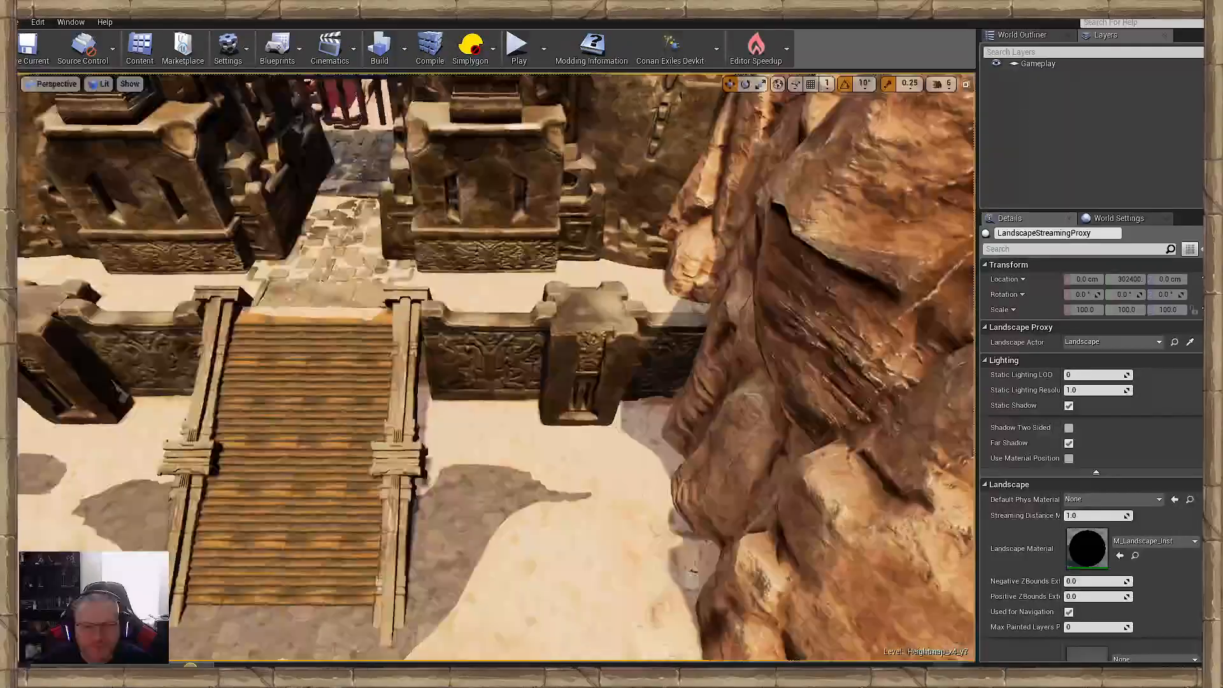
pyautogui.moveTo(495, 366); pyautogui.dragTo(338, 376, button='right')
pyautogui.press('w')
pyautogui.press('s')
pyautogui.moveTo(617, 456); pyautogui.dragTo(617, 473, button='right')
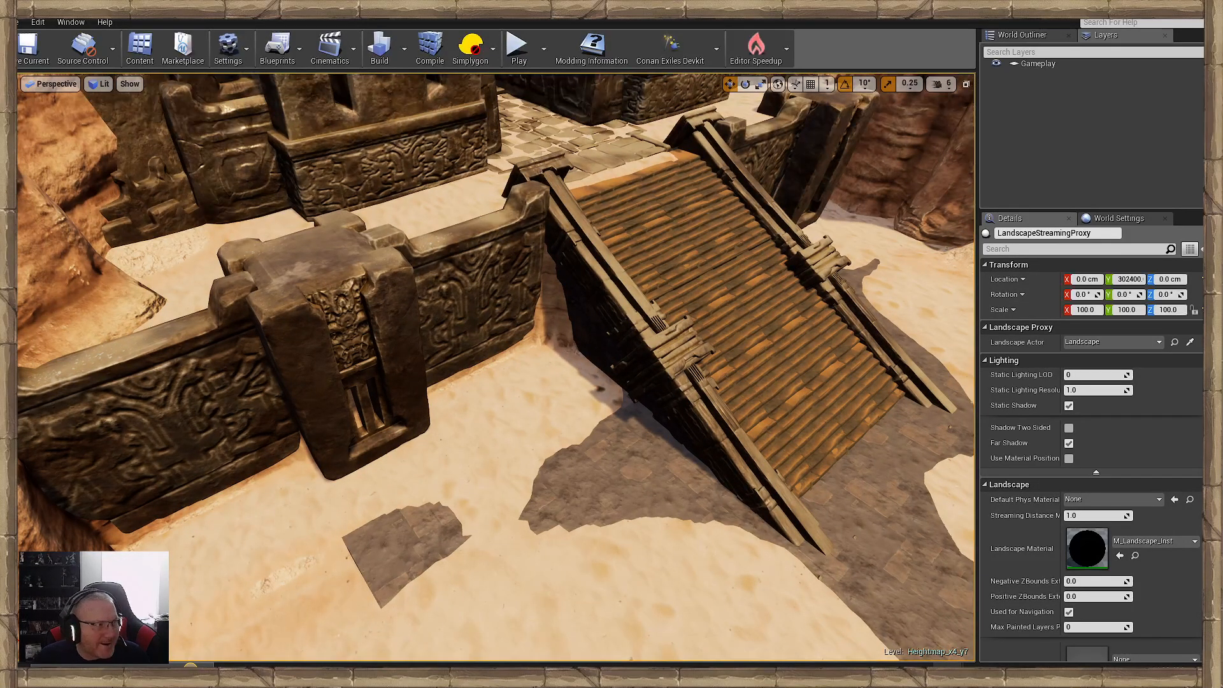
# - Build up the sand along the foot of the first retaining wall, from the ramp's side to the cliff
pyautogui.press('w')
pyautogui.moveTo(529, 469); pyautogui.dragTo(541, 433, button='right')
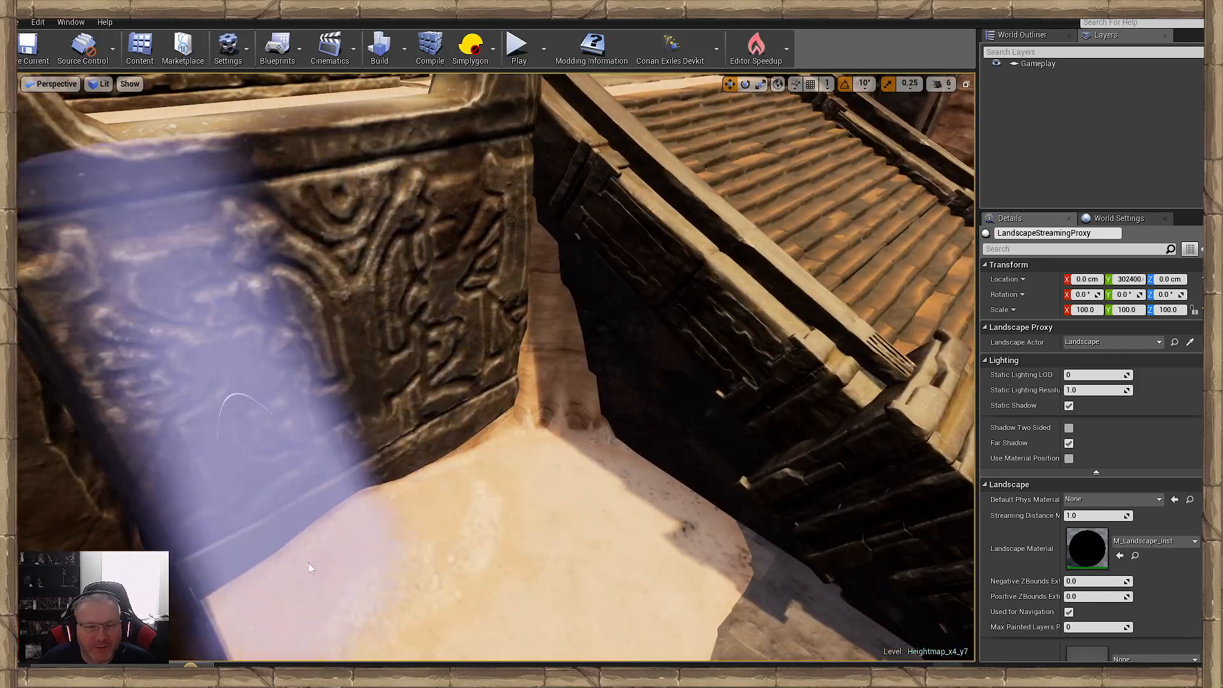
pyautogui.moveTo(561, 503); pyautogui.dragTo(554, 468, button='right')
pyautogui.press('s')
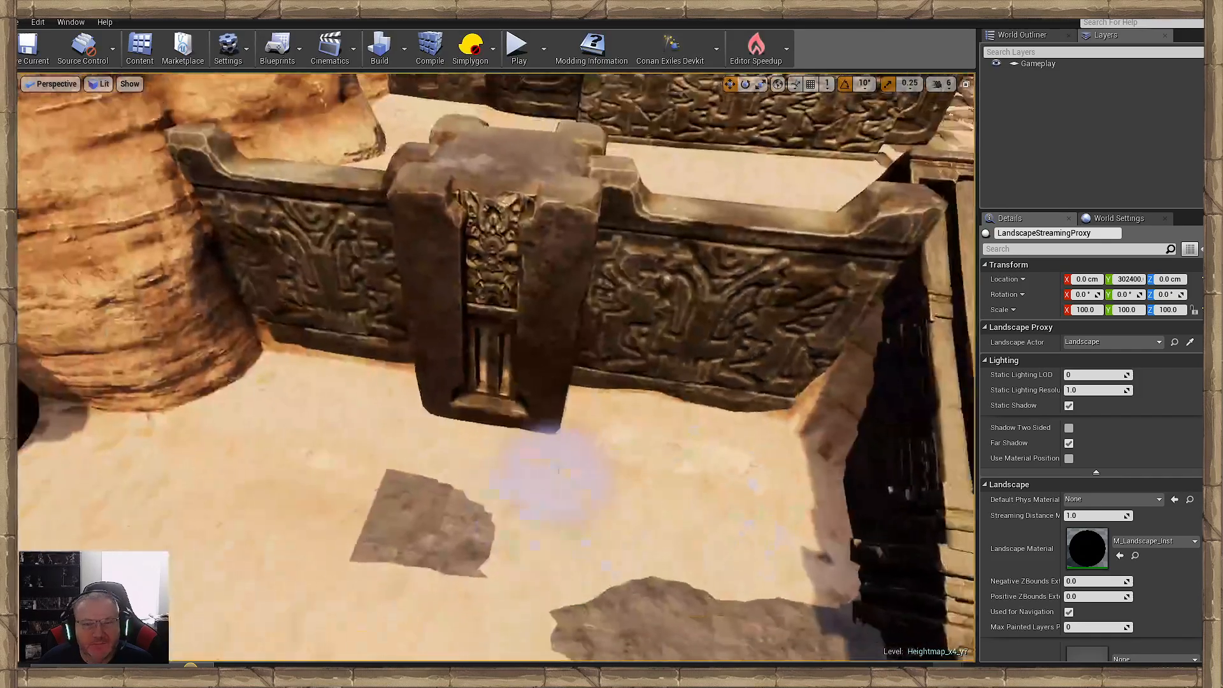
pyautogui.press('a')
pyautogui.moveTo(494, 412)
pyautogui.mouseDown(button='right')
pyautogui.moveTo(510, 411)
pyautogui.moveTo(477, 405)
pyautogui.mouseUp(button='right')
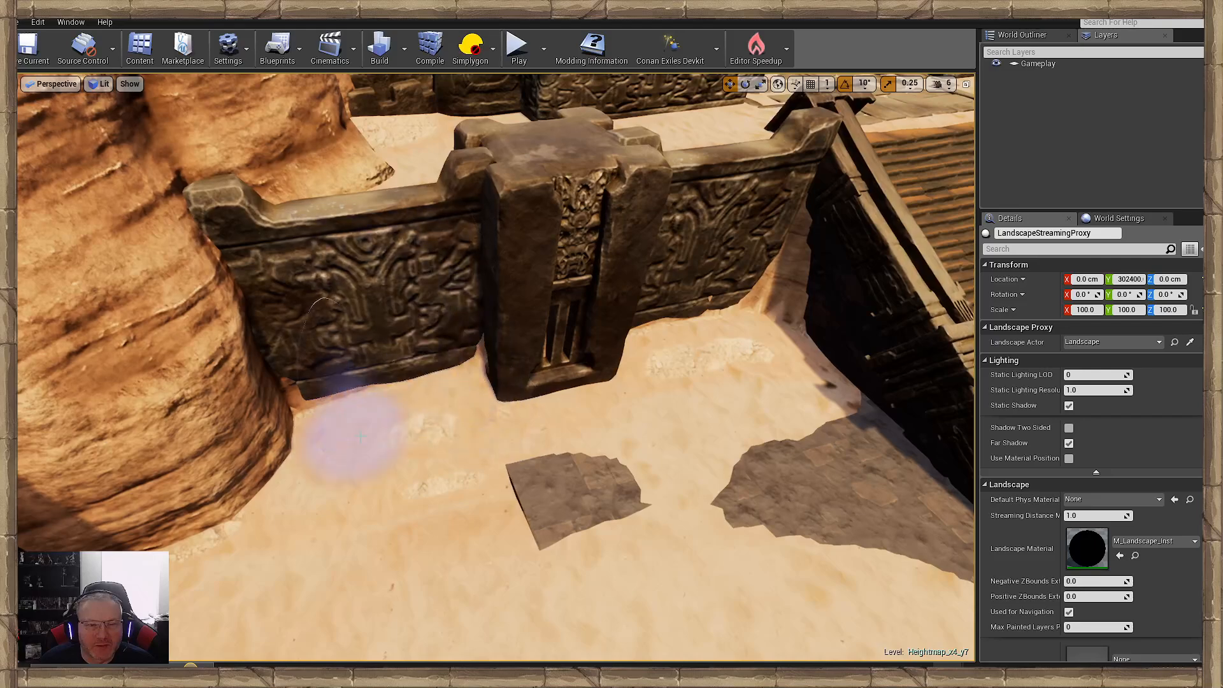
pyautogui.moveTo(357, 405); pyautogui.dragTo(477, 509)
pyautogui.moveTo(476, 510)
pyautogui.mouseDown(button='right')
pyautogui.moveTo(542, 529)
pyautogui.moveTo(593, 519)
pyautogui.moveTo(527, 509)
pyautogui.moveTo(504, 525)
pyautogui.moveTo(592, 490)
pyautogui.moveTo(665, 532)
pyautogui.mouseUp(button='right')
# - Raise the sand against the base of the second retaining wall's carved panel and central block
pyautogui.press('d')
pyautogui.press('w')
pyautogui.press('w')
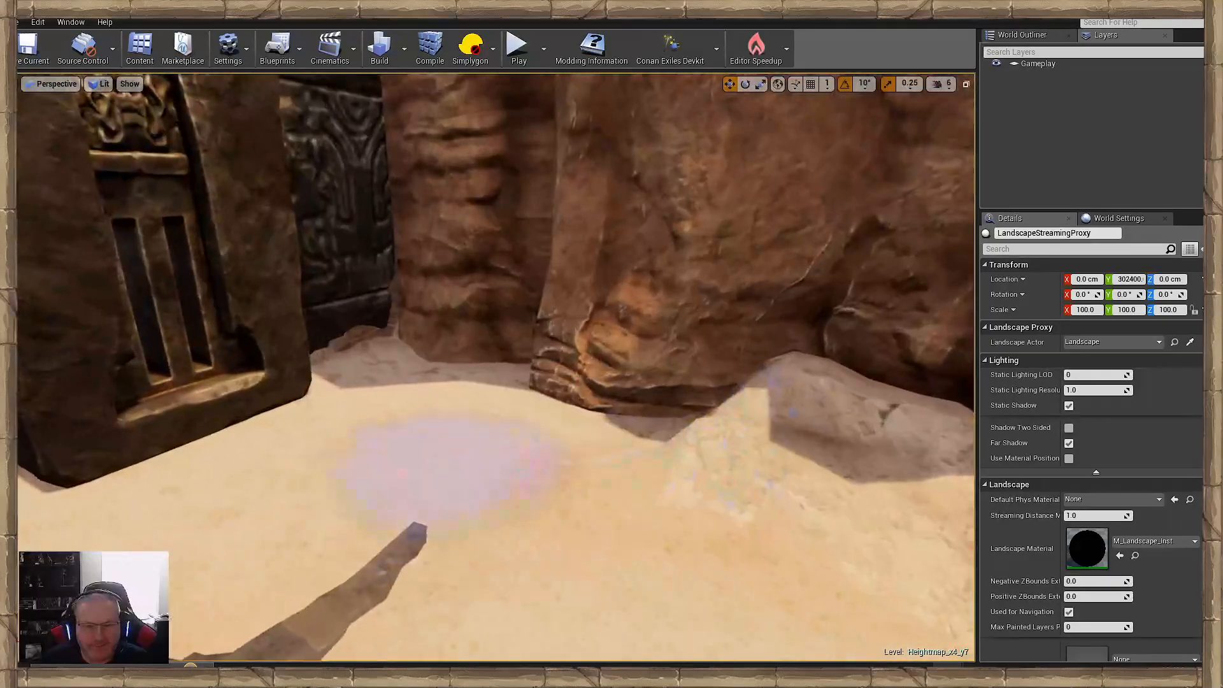
pyautogui.moveTo(467, 400)
pyautogui.mouseDown()
pyautogui.moveTo(656, 398)
pyautogui.moveTo(546, 356)
pyautogui.moveTo(306, 347)
pyautogui.moveTo(344, 360)
pyautogui.moveTo(230, 415)
pyautogui.mouseUp()
pyautogui.moveTo(230, 415); pyautogui.dragTo(143, 417, button='right')
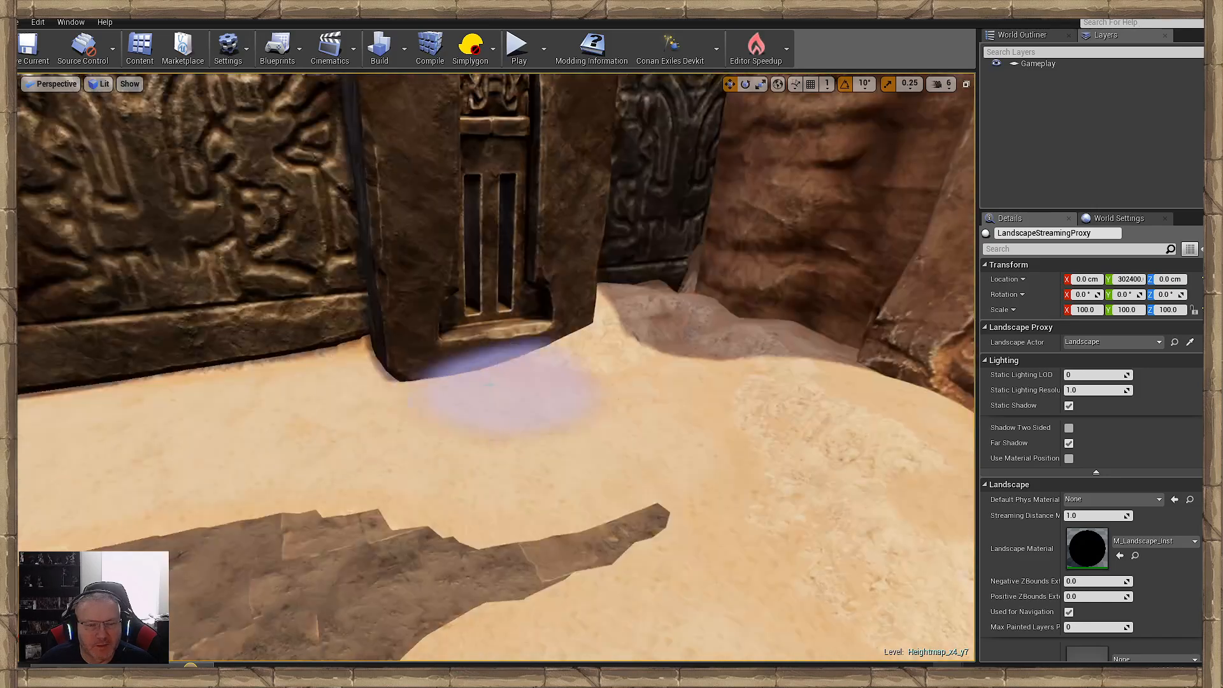
pyautogui.moveTo(408, 388)
pyautogui.mouseDown()
pyautogui.moveTo(254, 347)
pyautogui.moveTo(188, 397)
pyautogui.mouseUp()
pyautogui.moveTo(334, 383); pyautogui.dragTo(331, 373, button='right')
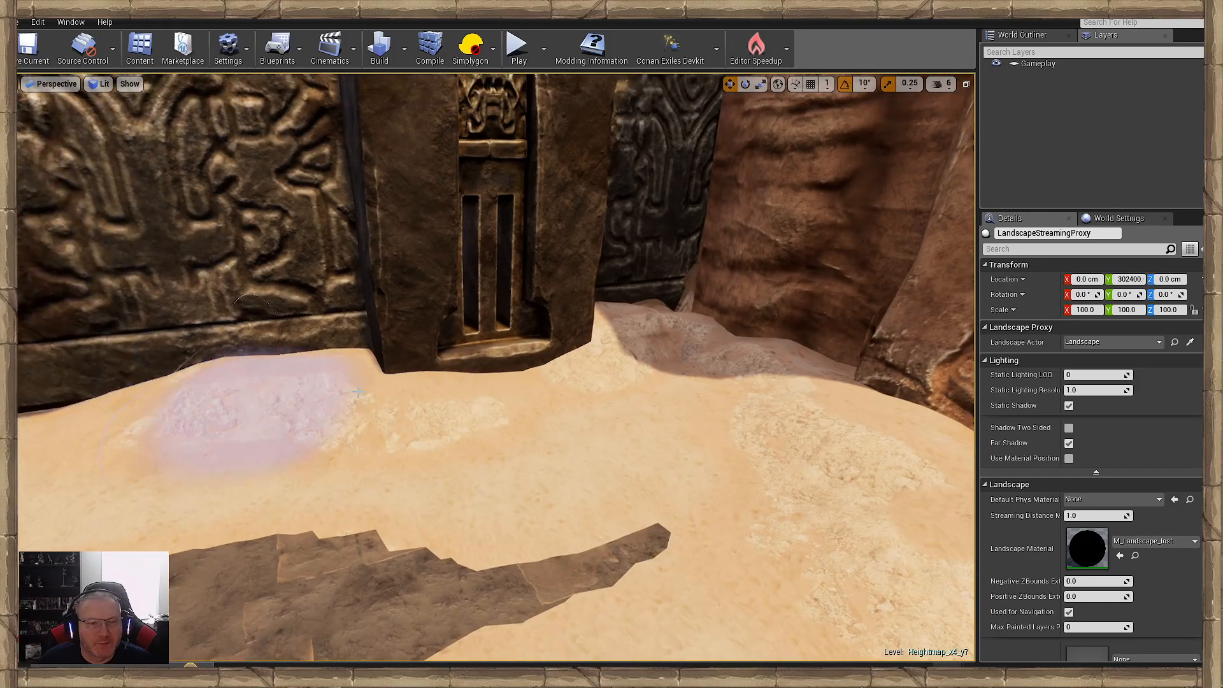
pyautogui.moveTo(260, 404)
pyautogui.mouseDown(button='right')
pyautogui.moveTo(185, 408)
pyautogui.moveTo(181, 440)
pyautogui.moveTo(191, 426)
pyautogui.mouseUp(button='right')
# - Bank the sand up against the cliff foot next to the second retaining wall
pyautogui.press('s')
pyautogui.moveTo(445, 339)
pyautogui.mouseDown()
pyautogui.moveTo(366, 317)
pyautogui.moveTo(432, 355)
pyautogui.moveTo(402, 423)
pyautogui.moveTo(463, 458)
pyautogui.mouseUp()
pyautogui.moveTo(463, 459); pyautogui.dragTo(440, 439, button='right')
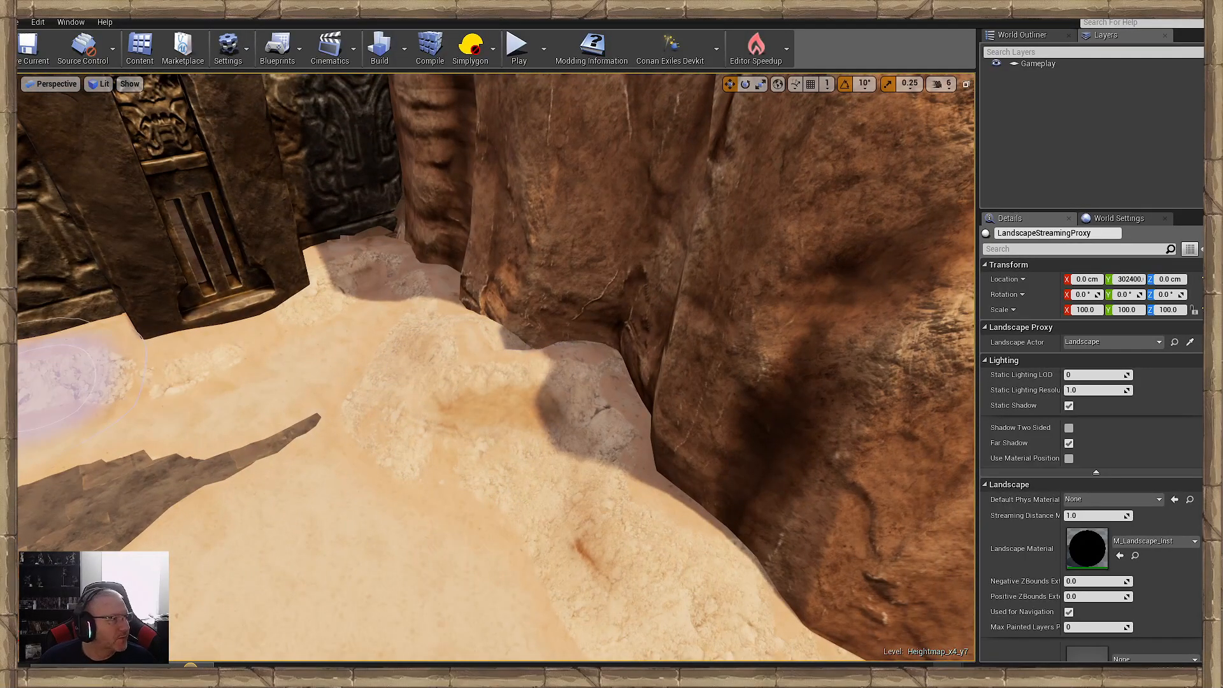
pyautogui.moveTo(395, 396)
pyautogui.mouseDown()
pyautogui.moveTo(617, 475)
pyautogui.moveTo(500, 414)
pyautogui.moveTo(390, 277)
pyautogui.mouseUp()
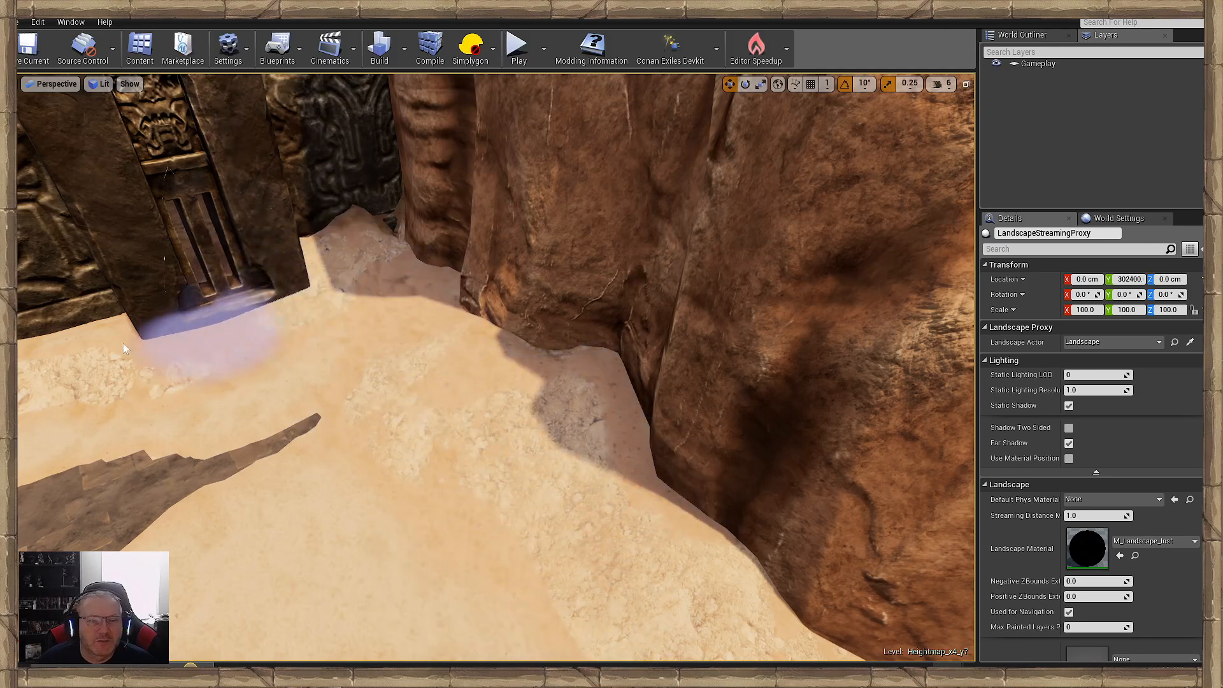
pyautogui.moveTo(210, 336); pyautogui.dragTo(216, 328, button='right')
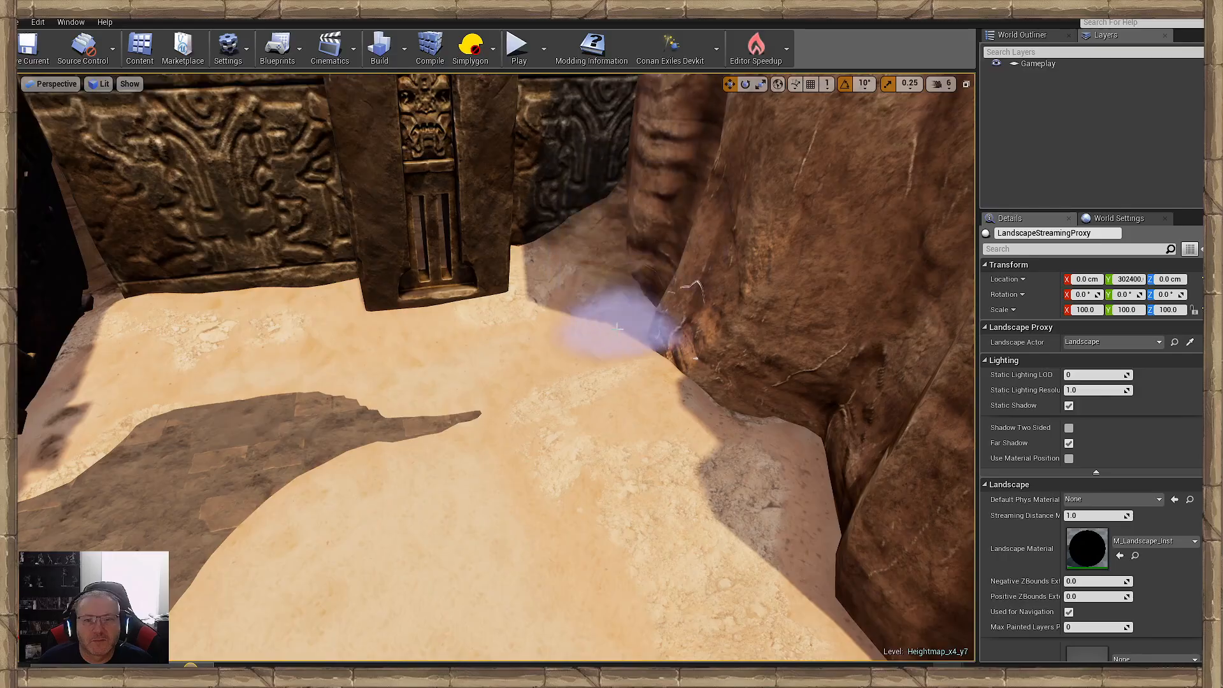
pyautogui.moveTo(624, 324)
pyautogui.mouseDown(button='right')
pyautogui.moveTo(612, 254)
pyautogui.moveTo(573, 280)
pyautogui.moveTo(561, 344)
pyautogui.moveTo(497, 350)
pyautogui.moveTo(433, 383)
pyautogui.moveTo(418, 357)
pyautogui.mouseUp(button='right')
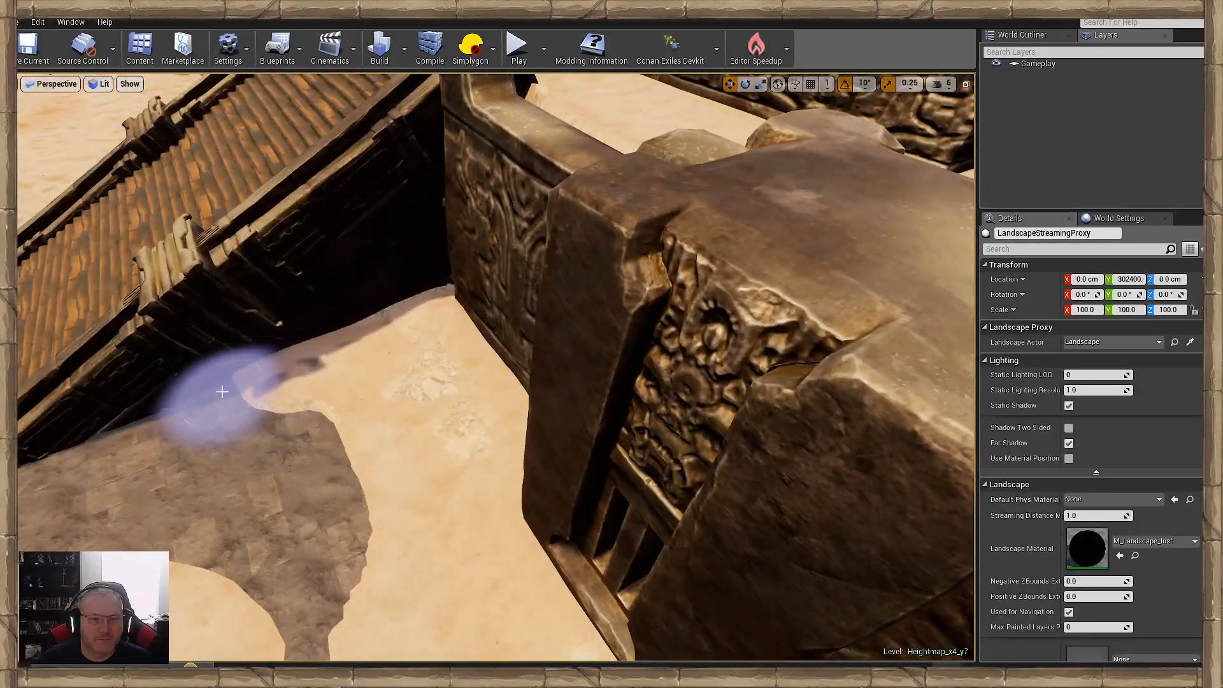
# - Raise more sand under the first retaining wall's carved panels and up to the adjoining cliff foot
pyautogui.moveTo(355, 388)
pyautogui.mouseDown(button='right')
pyautogui.moveTo(267, 344)
pyautogui.moveTo(408, 370)
pyautogui.mouseUp(button='right')
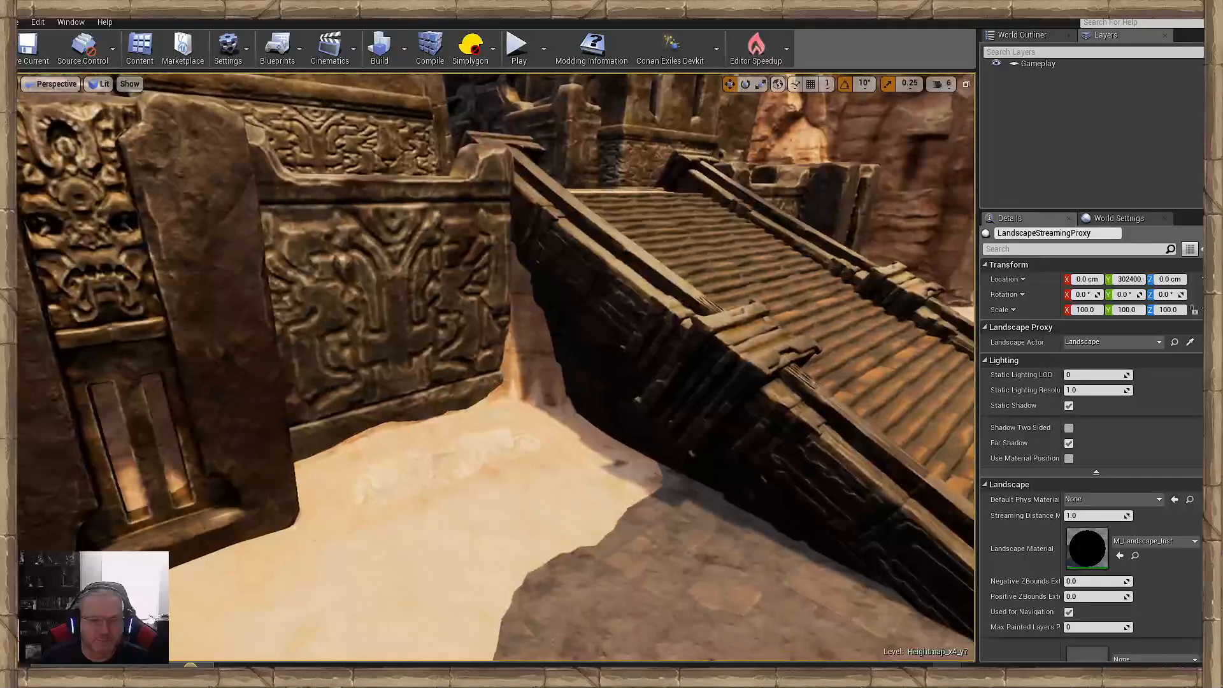
pyautogui.moveTo(621, 537)
pyautogui.mouseDown()
pyautogui.moveTo(388, 491)
pyautogui.moveTo(651, 508)
pyautogui.moveTo(685, 588)
pyautogui.moveTo(572, 455)
pyautogui.mouseUp()
pyautogui.moveTo(564, 542)
pyautogui.mouseDown(button='right')
pyautogui.moveTo(446, 573)
pyautogui.moveTo(465, 576)
pyautogui.mouseUp(button='right')
pyautogui.moveTo(462, 469)
pyautogui.mouseDown()
pyautogui.moveTo(477, 464)
pyautogui.moveTo(459, 493)
pyautogui.mouseUp()
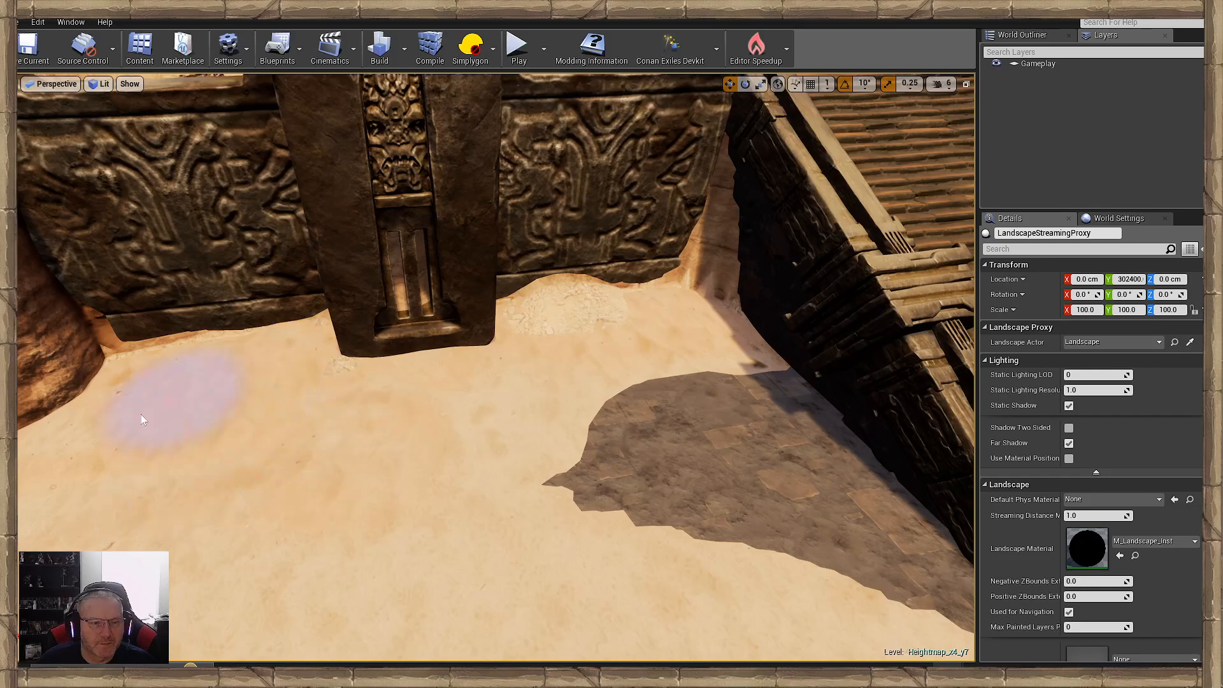
pyautogui.moveTo(179, 392)
pyautogui.mouseDown()
pyautogui.moveTo(104, 361)
pyautogui.moveTo(205, 420)
pyautogui.moveTo(70, 455)
pyautogui.moveTo(332, 374)
pyautogui.mouseUp()
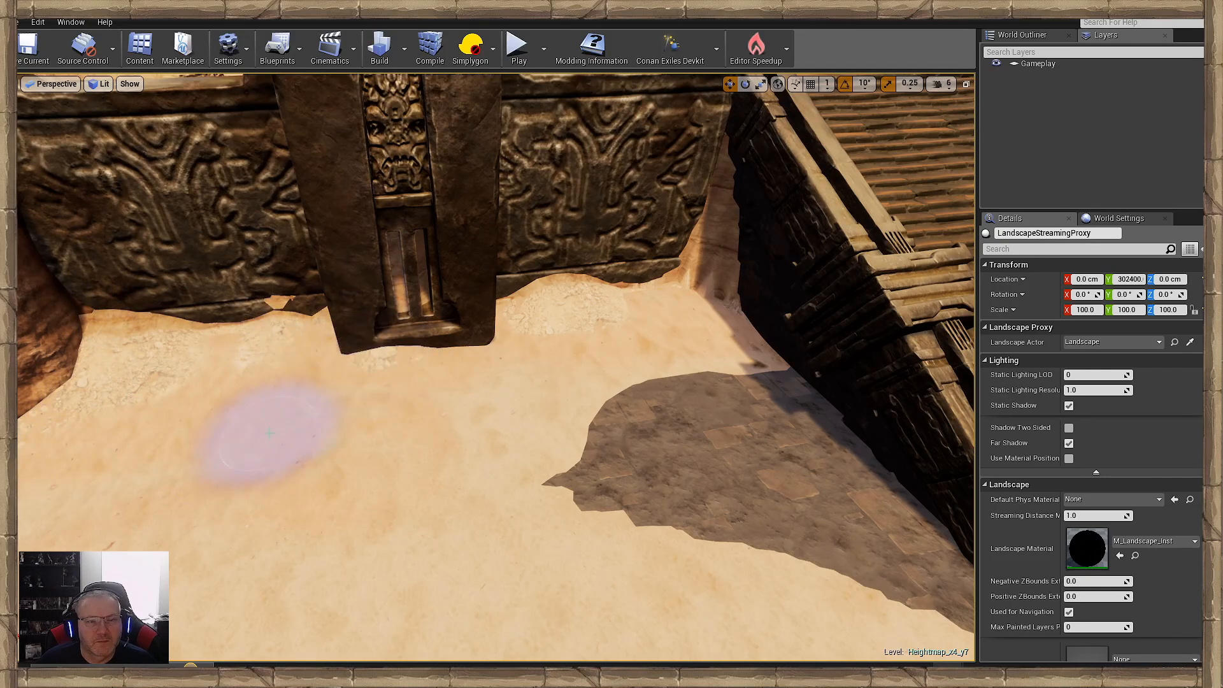
pyautogui.press('w')
pyautogui.moveTo(265, 418)
pyautogui.mouseDown(button='right')
pyautogui.moveTo(239, 407)
pyautogui.moveTo(236, 465)
pyautogui.mouseUp(button='right')
pyautogui.press('s')
pyautogui.moveTo(319, 423)
pyautogui.mouseDown(button='right')
pyautogui.moveTo(331, 382)
pyautogui.moveTo(357, 377)
pyautogui.moveTo(349, 398)
pyautogui.mouseUp(button='right')
pyautogui.press('w')
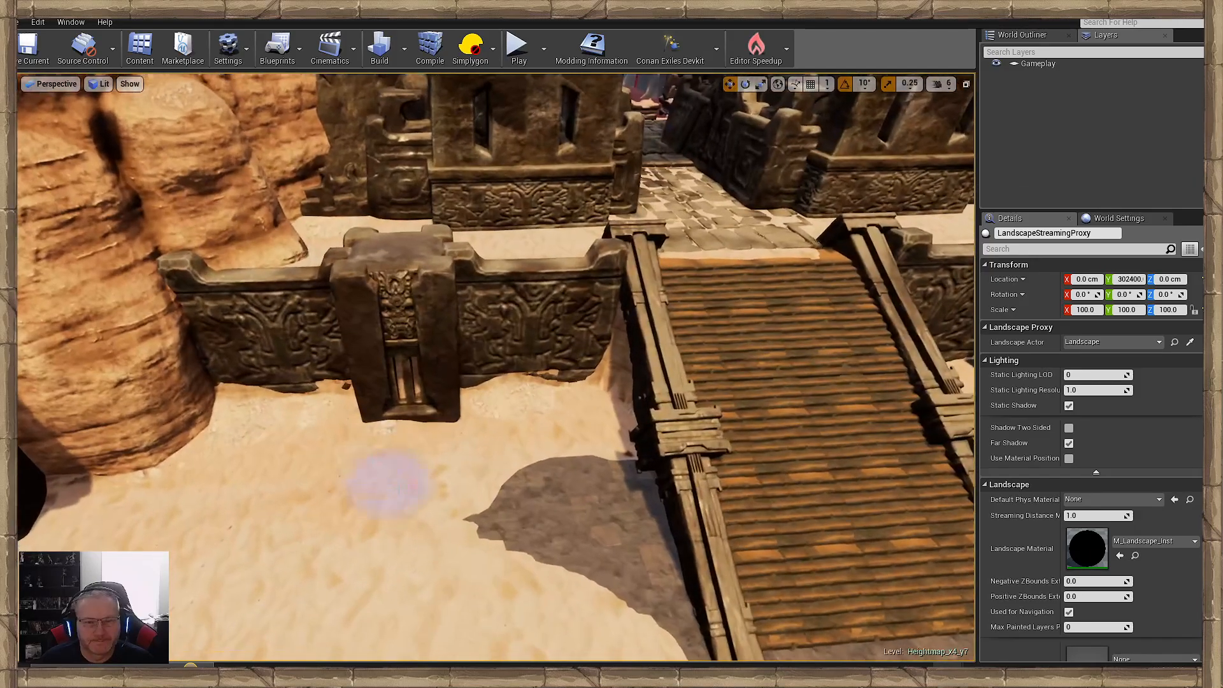
pyautogui.press('s')
pyautogui.moveTo(387, 483)
pyautogui.mouseDown(button='right')
pyautogui.moveTo(446, 500)
pyautogui.moveTo(399, 510)
pyautogui.moveTo(423, 503)
pyautogui.moveTo(423, 482)
pyautogui.moveTo(427, 503)
pyautogui.mouseUp(button='right')
pyautogui.press('w')
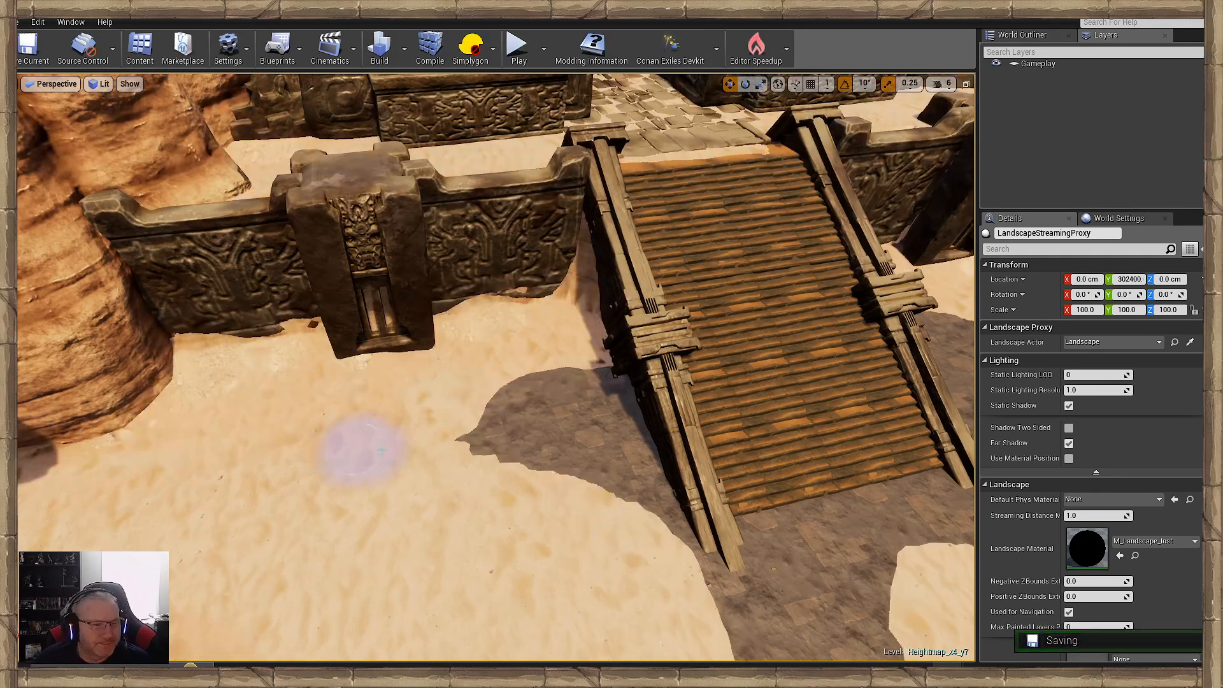
# - Look over the gate, wooden ramp, retaining walls and surrounding cliffs from the courtyard
pyautogui.moveTo(354, 446)
pyautogui.mouseDown(button='right')
pyautogui.moveTo(254, 449)
pyautogui.moveTo(160, 427)
pyautogui.moveTo(254, 414)
pyautogui.moveTo(312, 449)
pyautogui.moveTo(303, 414)
pyautogui.moveTo(159, 424)
pyautogui.moveTo(287, 417)
pyautogui.moveTo(356, 376)
pyautogui.moveTo(331, 379)
pyautogui.mouseUp(button='right')
pyautogui.press('w')
pyautogui.press('s')
pyautogui.press('w')
pyautogui.press('s')
pyautogui.press('w')
pyautogui.press('s')
pyautogui.press('w')
pyautogui.press('s')
pyautogui.press('s')
pyautogui.press('w')
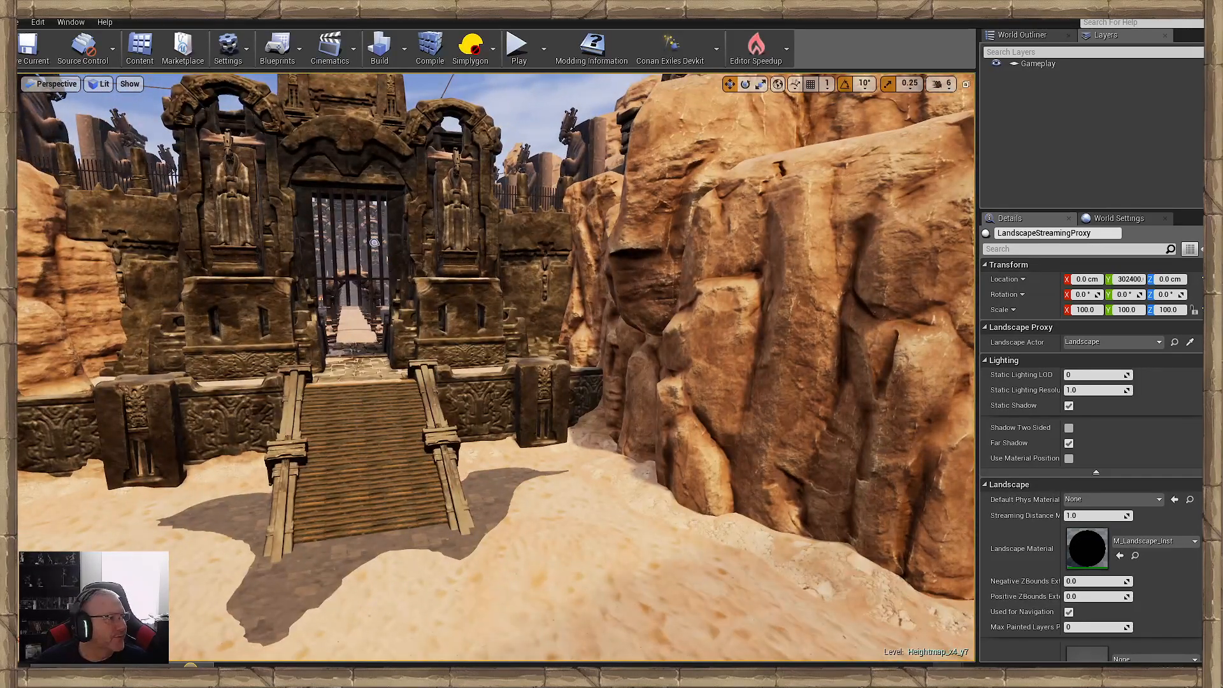
# - Examine the corner gaps where the retaining walls' ends meet both sides of the wooden ramp
pyautogui.moveTo(393, 414); pyautogui.dragTo(372, 443, button='right')
pyautogui.press('w')
pyautogui.press('s')
pyautogui.press('a')
pyautogui.press('w')
pyautogui.press('s')
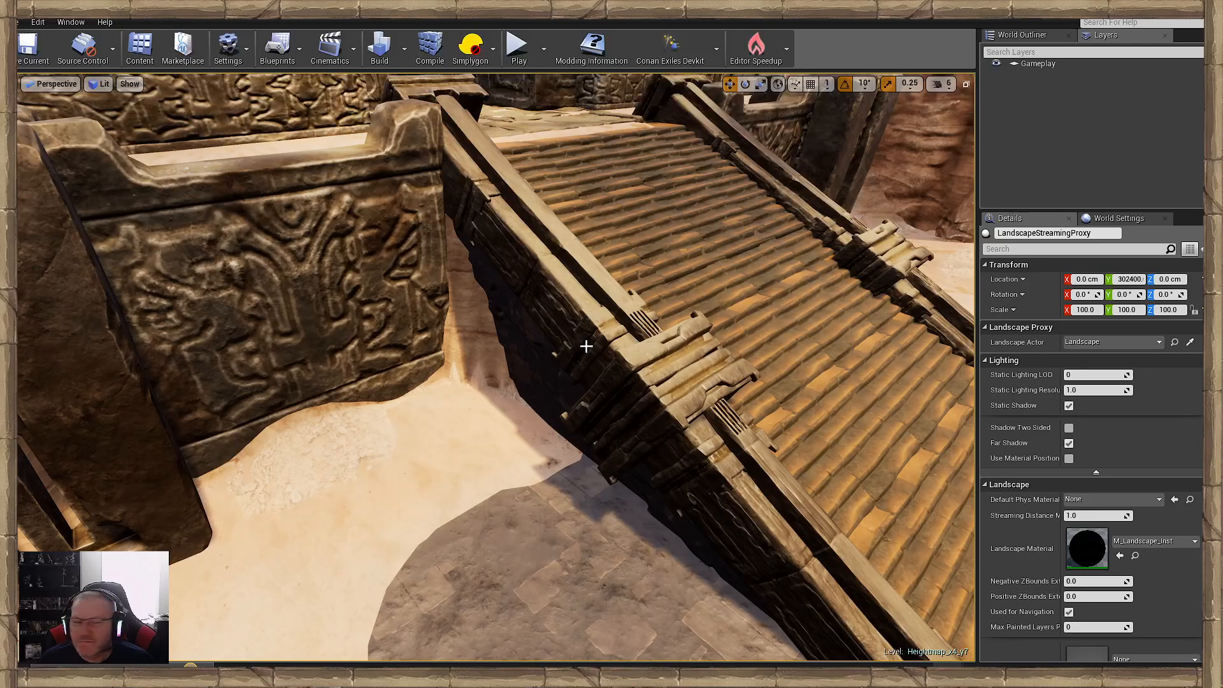
pyautogui.moveTo(585, 346); pyautogui.dragTo(726, 352, button='right')
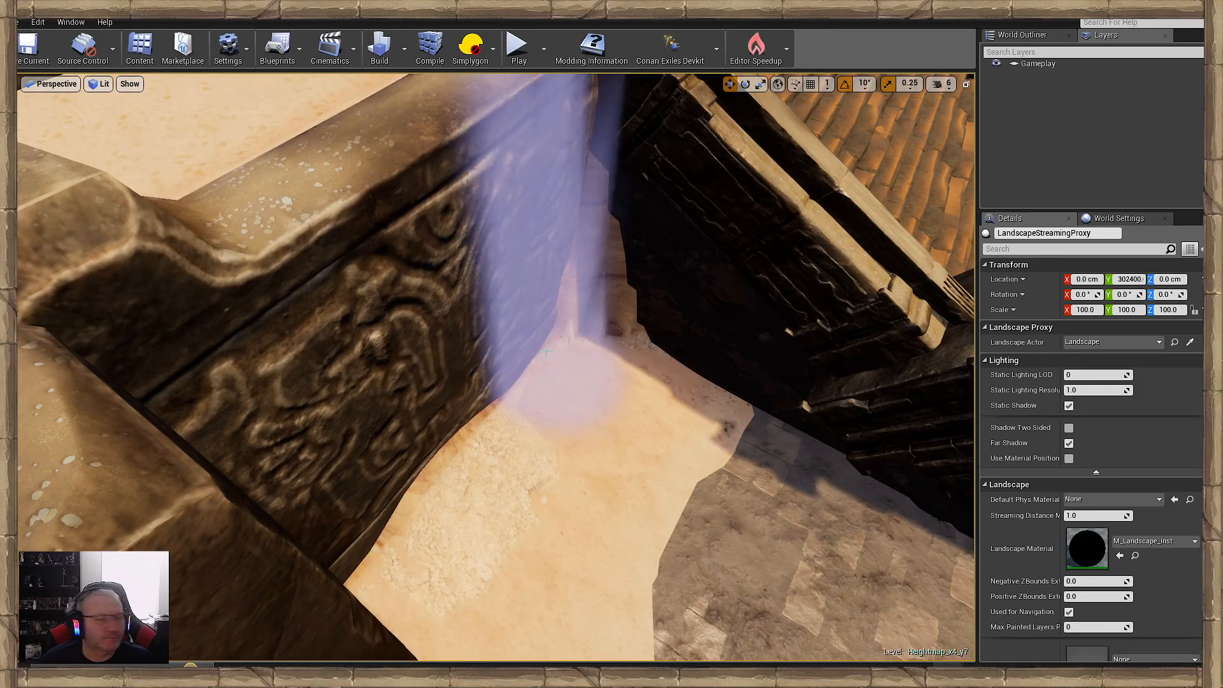
pyautogui.moveTo(591, 325); pyautogui.dragTo(631, 391)
pyautogui.moveTo(631, 391); pyautogui.dragTo(510, 369, button='right')
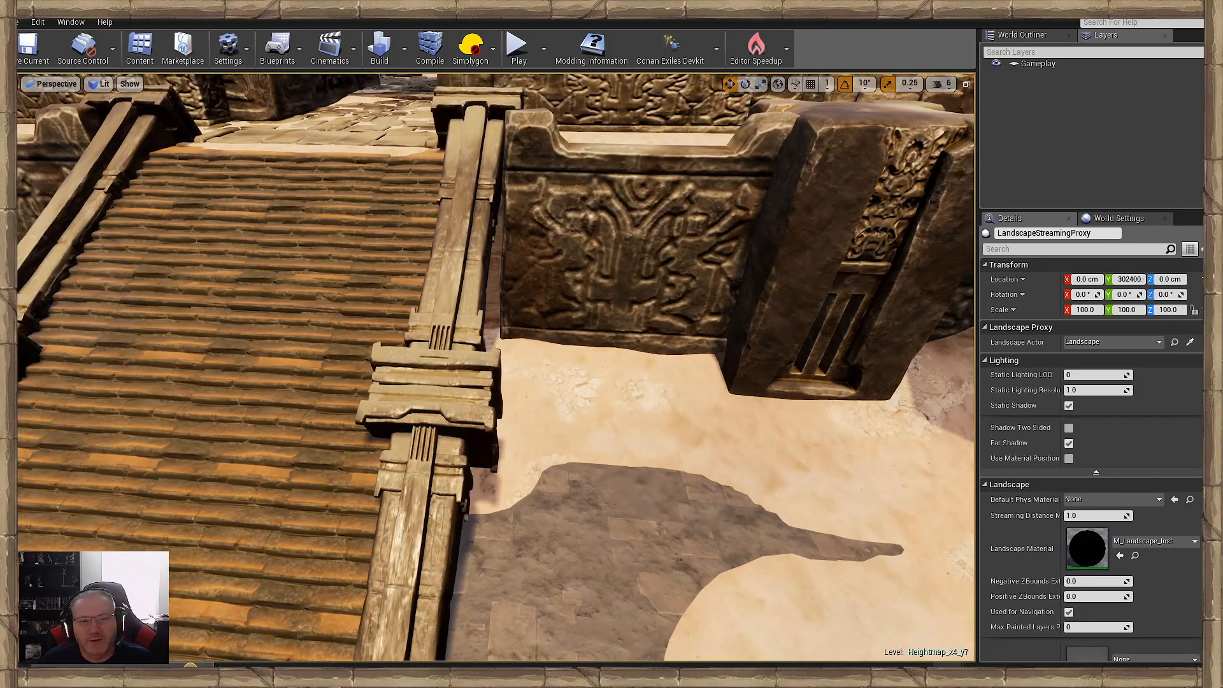
# - Place an SM_acheron_deco_02 block in front of the first retaining wall, rotate it 90° about X and raise it to about Z -15813
pyautogui.click(572, 280)
pyautogui.moveTo(573, 285)
pyautogui.mouseDown(button='right')
pyautogui.moveTo(576, 260)
pyautogui.moveTo(575, 273)
pyautogui.moveTo(538, 289)
pyautogui.moveTo(551, 287)
pyautogui.mouseUp(button='right')
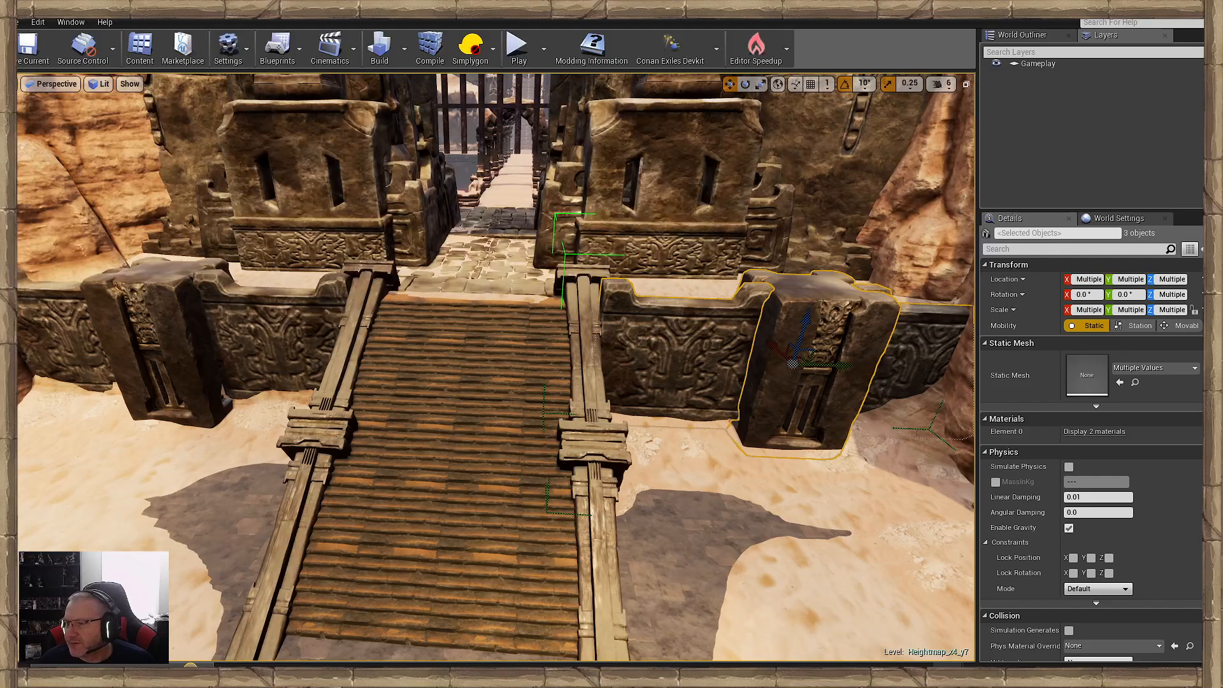
pyautogui.moveTo(18, 424); pyautogui.dragTo(184, 469)
pyautogui.moveTo(184, 469); pyautogui.dragTo(147, 479, button='right')
pyautogui.press('e')
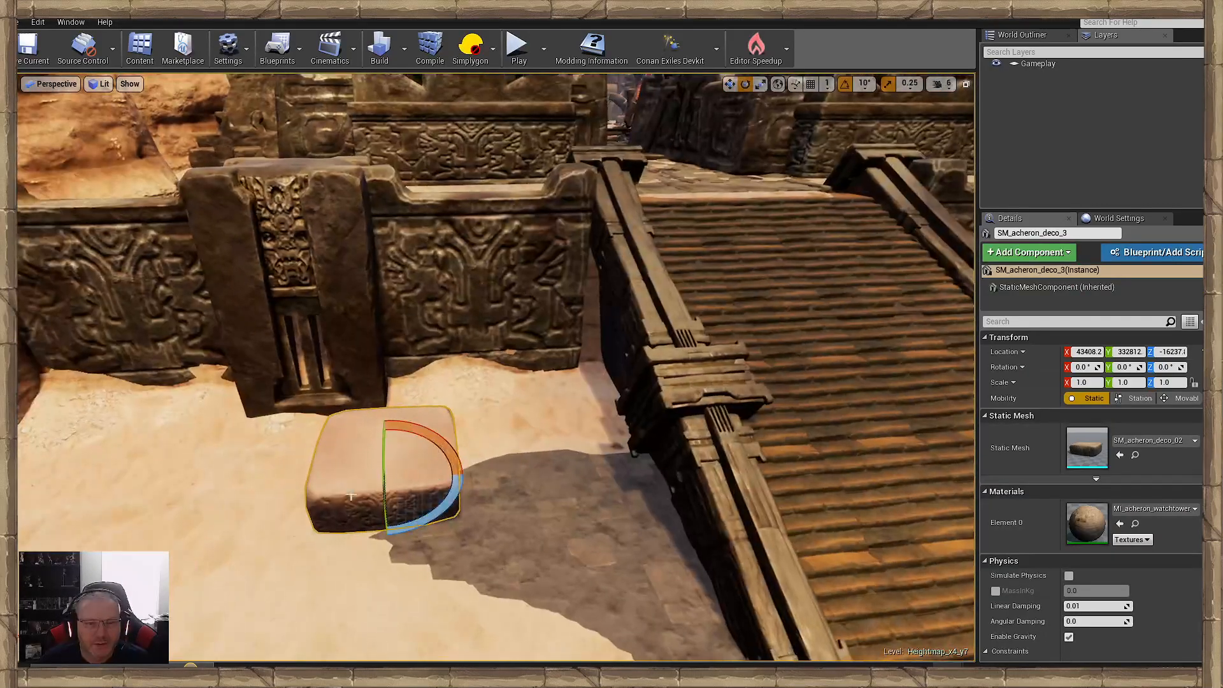
pyautogui.moveTo(438, 477); pyautogui.dragTo(465, 460)
pyautogui.press('r')
pyautogui.moveTo(389, 443); pyautogui.dragTo(390, 377)
pyautogui.press('e')
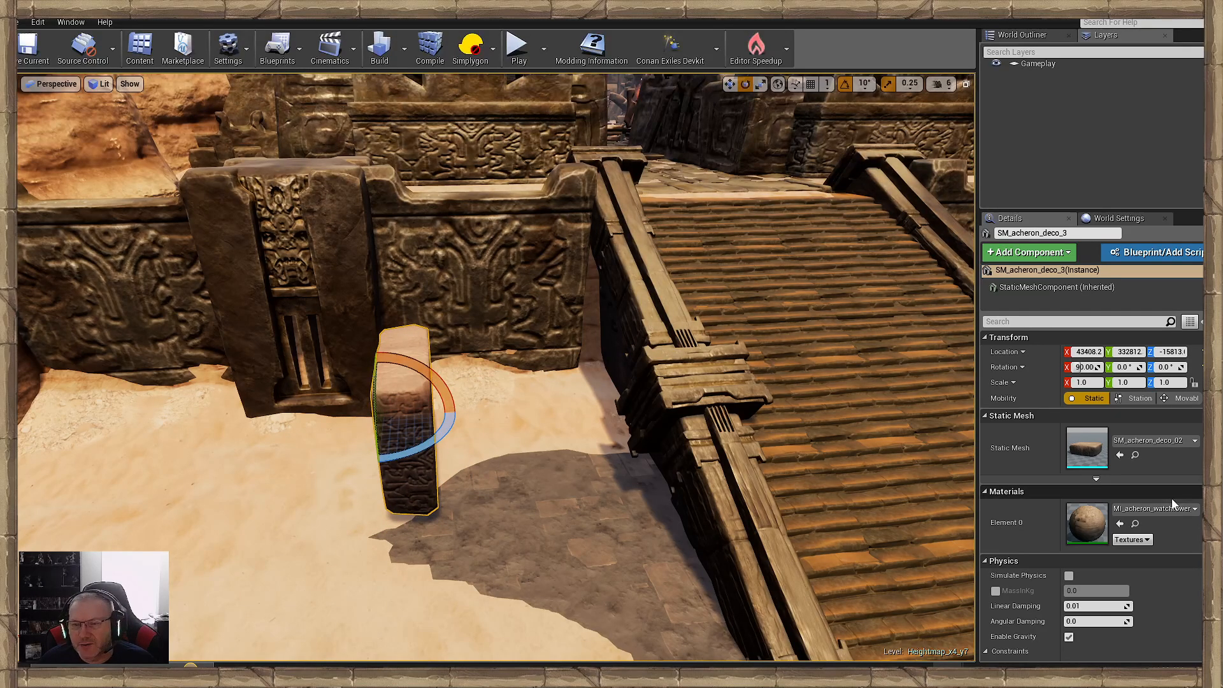
# - Give the upright block a different MI_acheron_watchtower material variant that matches the dark retaining walls
pyautogui.click(1137, 510)
pyautogui.scroll(-1, 1133, 410)
pyautogui.click(1097, 444)
pyautogui.press('r')
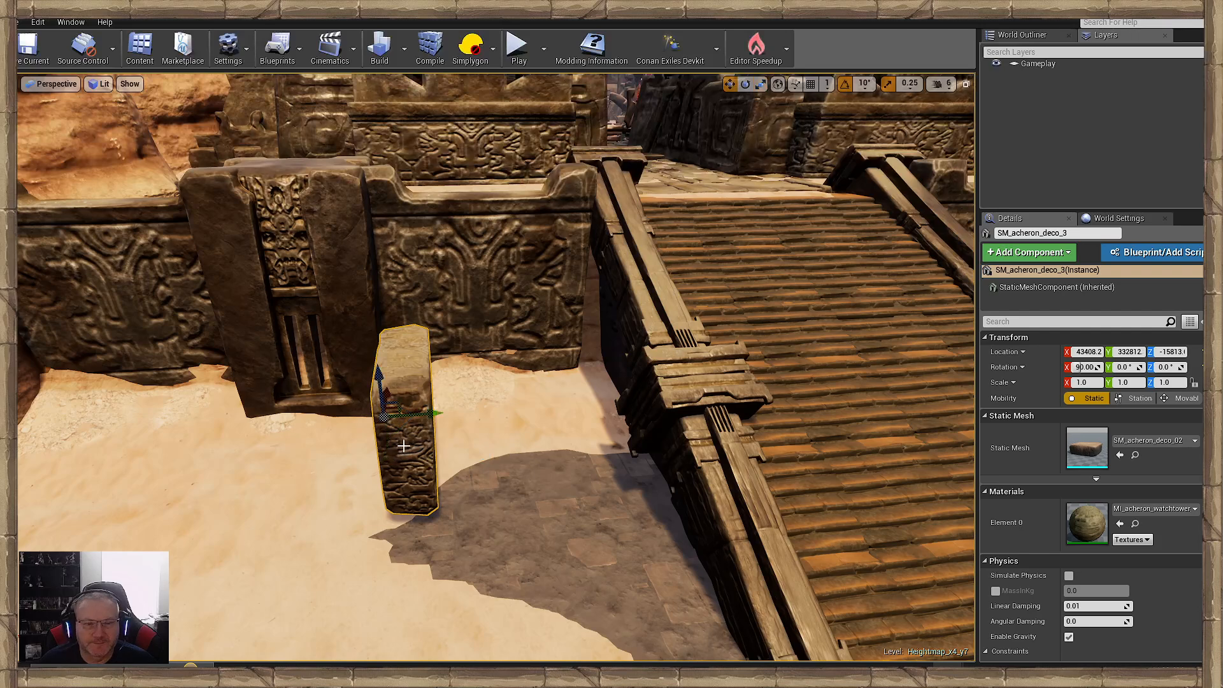
pyautogui.press('e')
pyautogui.press('r')
# - Move the upright block against the ramp's side at about Y 333935 and scale it to 1.75 in X and Y
pyautogui.moveTo(380, 422); pyautogui.dragTo(624, 417)
pyautogui.press('space')
pyautogui.press('space')
pyautogui.press('space')
pyautogui.press('space')
pyautogui.press('space')
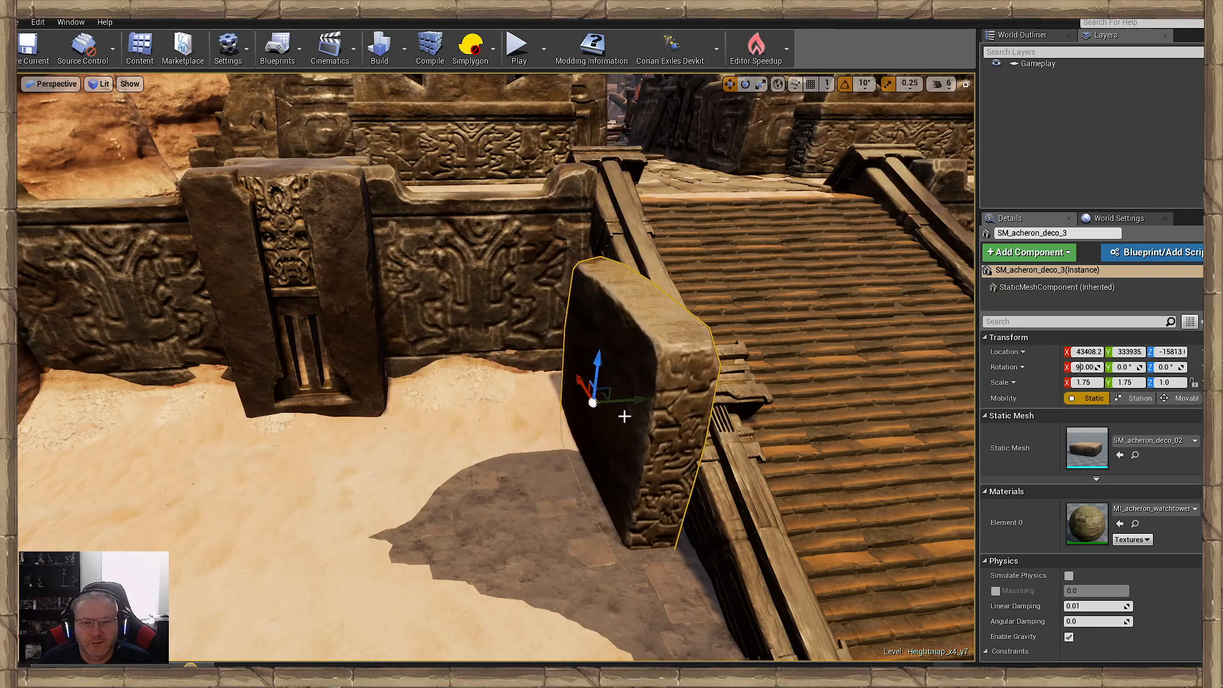
# - Fit the block into the gap between the first retaining wall and the ramp, at about X 45044, Y 334136, Z -15589
pyautogui.moveTo(624, 417); pyautogui.dragTo(727, 427, button='right')
pyautogui.moveTo(502, 375); pyautogui.dragTo(219, 314)
pyautogui.moveTo(277, 338); pyautogui.dragTo(453, 405, button='right')
pyautogui.moveTo(525, 382); pyautogui.dragTo(573, 381)
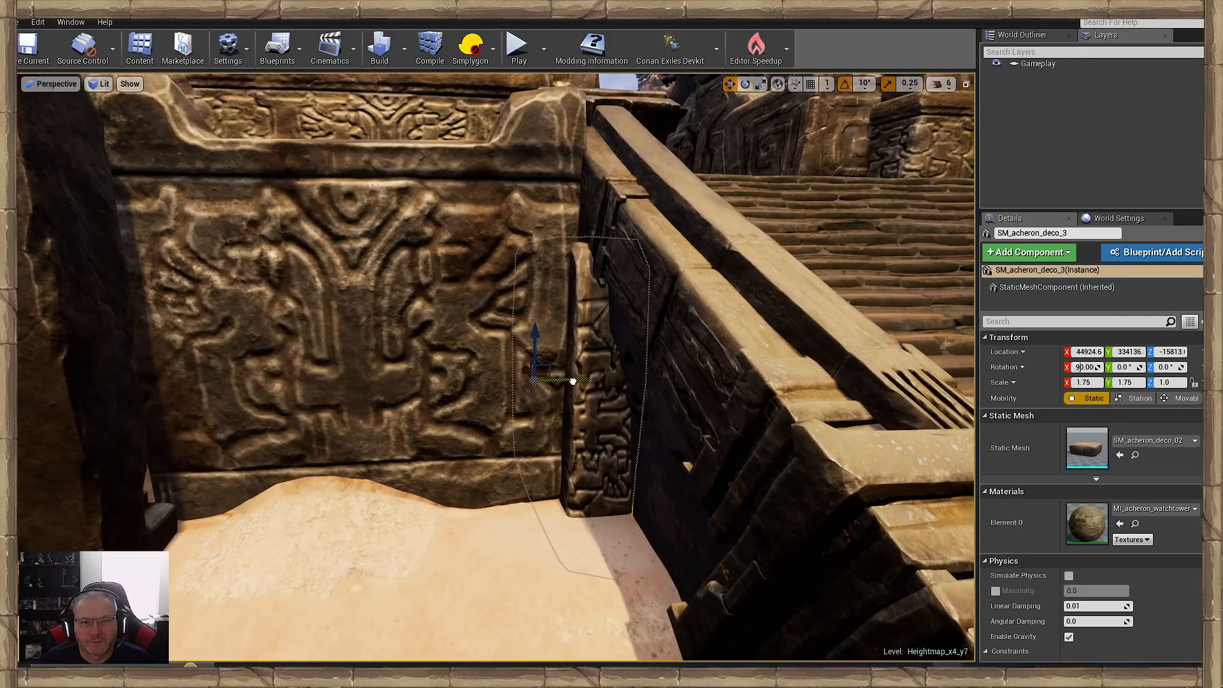
pyautogui.moveTo(574, 381); pyautogui.dragTo(711, 388, button='right')
pyautogui.moveTo(581, 374); pyautogui.dragTo(584, 360)
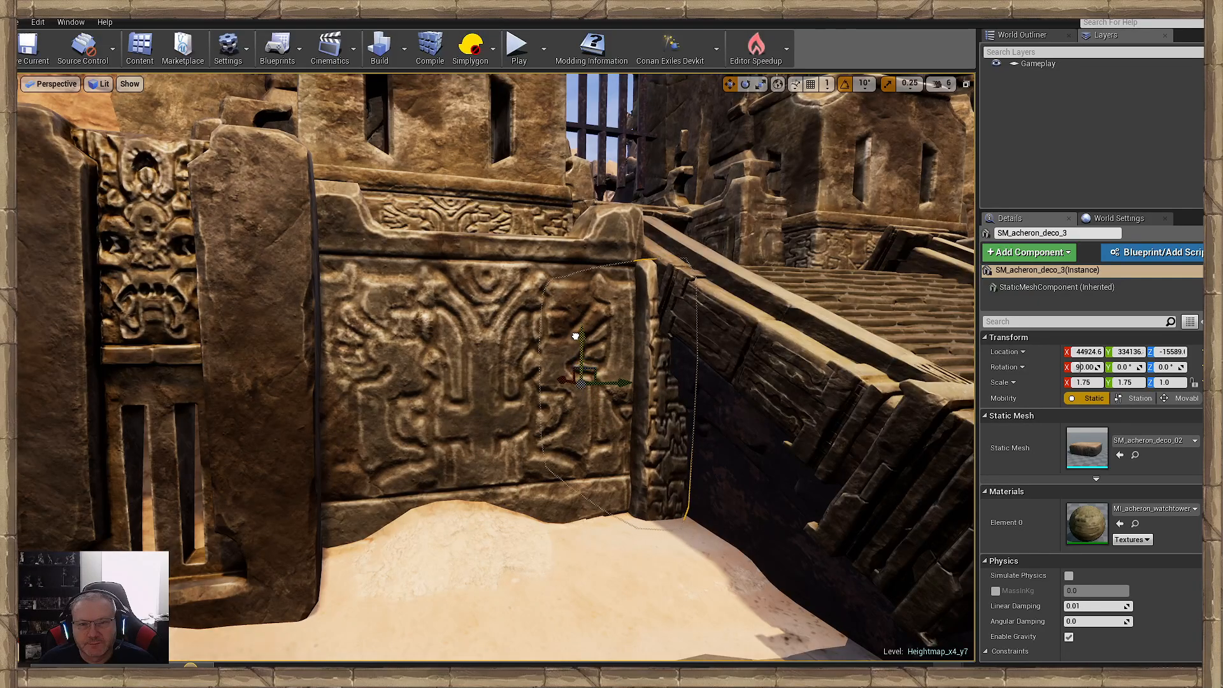
pyautogui.moveTo(575, 336); pyautogui.dragTo(370, 274, button='right')
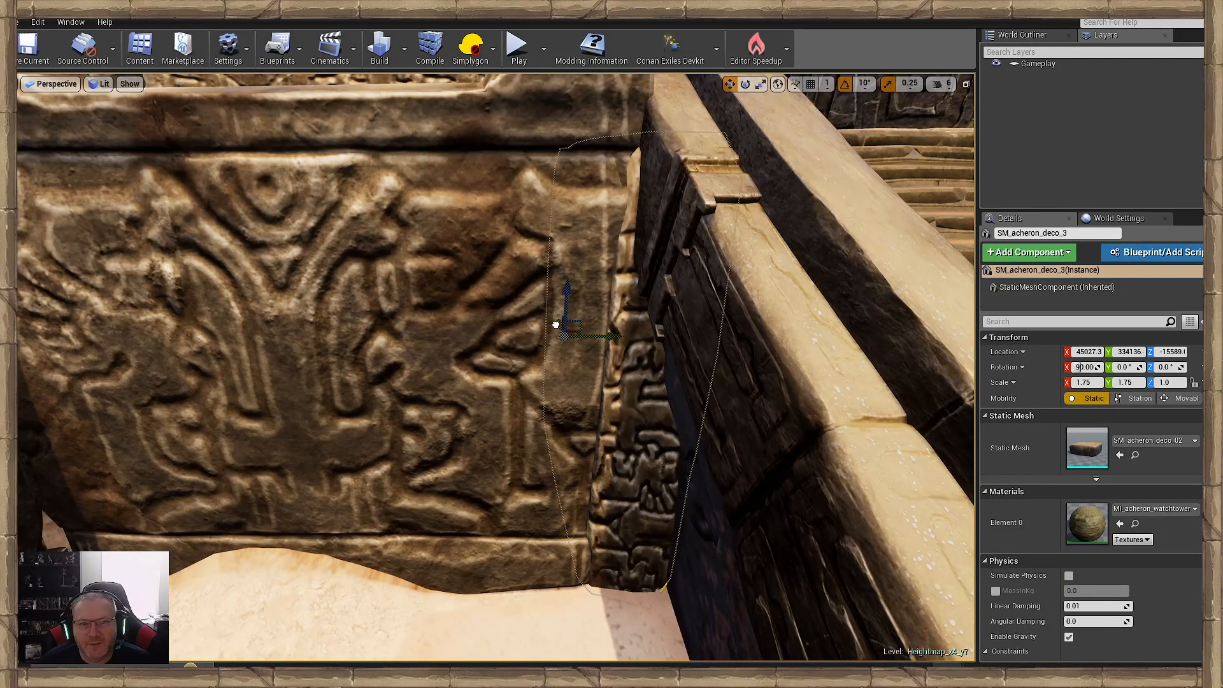
pyautogui.moveTo(566, 339)
pyautogui.mouseDown(button='right')
pyautogui.moveTo(605, 375)
pyautogui.moveTo(631, 379)
pyautogui.moveTo(556, 348)
pyautogui.mouseUp(button='right')
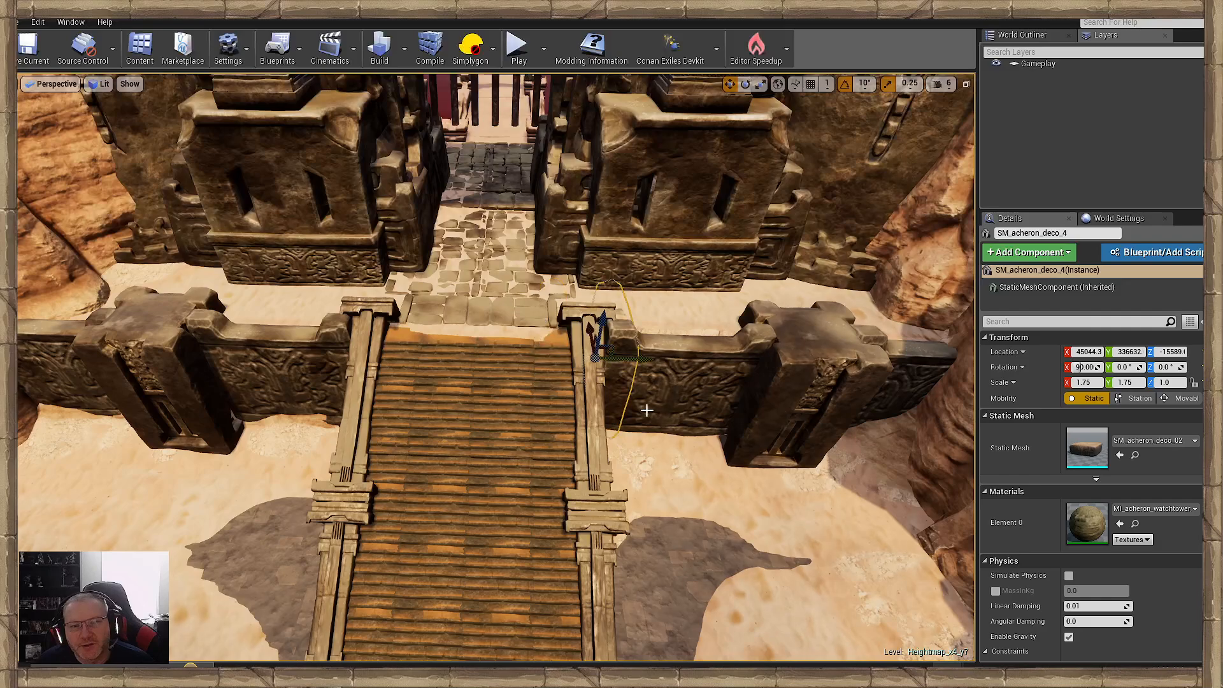
# - Duplicate the filler block into the gap on the ramp's opposite side, turning it about 170° around Z, at about Y 336455
pyautogui.press('f')
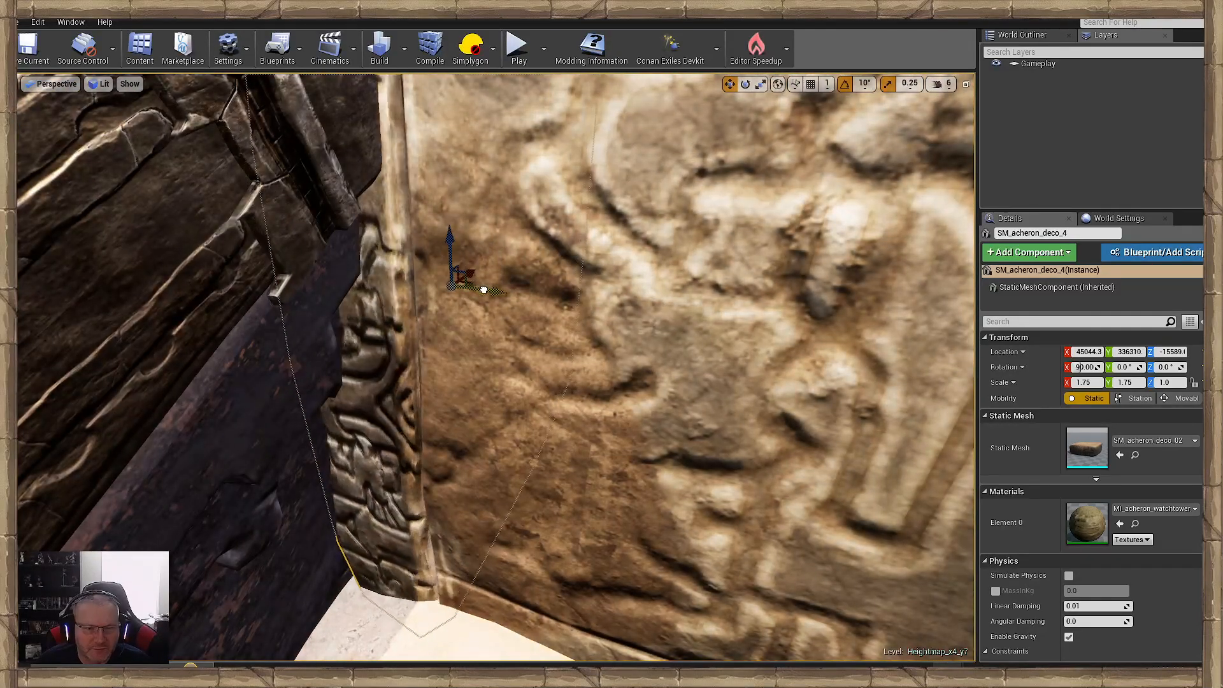
pyautogui.moveTo(493, 297); pyautogui.dragTo(509, 299, button='right')
pyautogui.press('s')
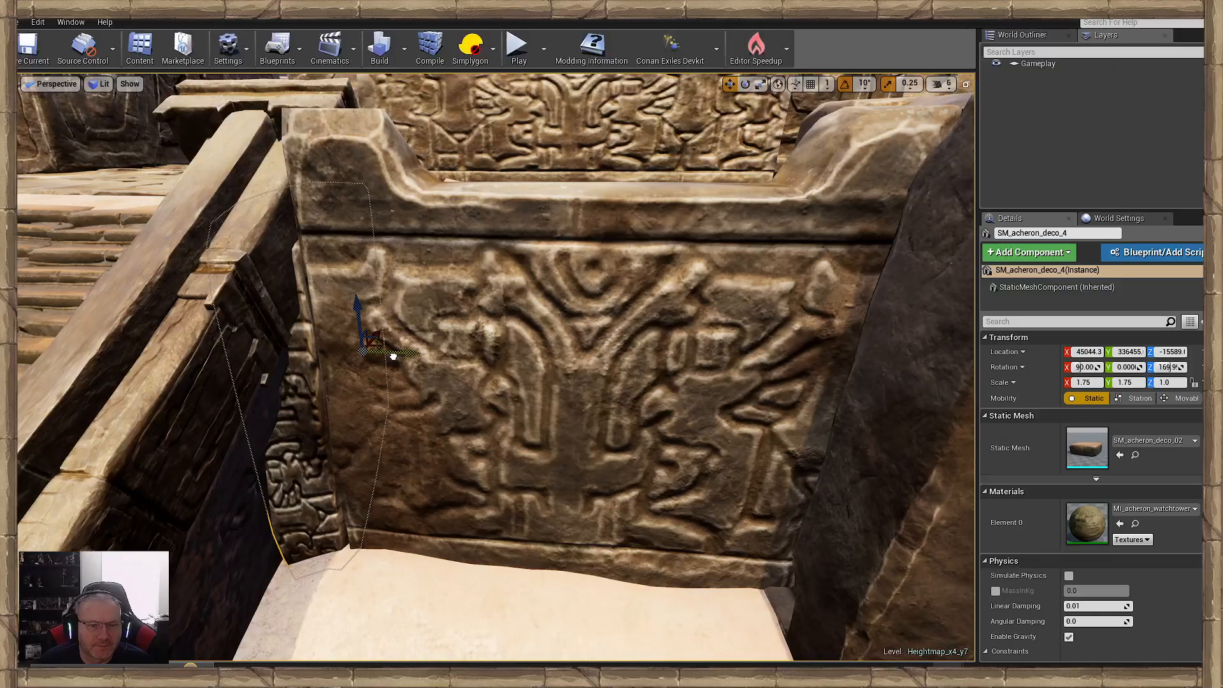
pyautogui.moveTo(392, 414)
pyautogui.mouseDown(button='right')
pyautogui.moveTo(383, 408)
pyautogui.moveTo(446, 411)
pyautogui.moveTo(383, 402)
pyautogui.mouseUp(button='right')
# - Paint the smooth sand layer over the rubbly ground at the cliff base near the second wooden ramp
pyautogui.click(484, 586)
pyautogui.moveTo(484, 586); pyautogui.dragTo(557, 489, button='right')
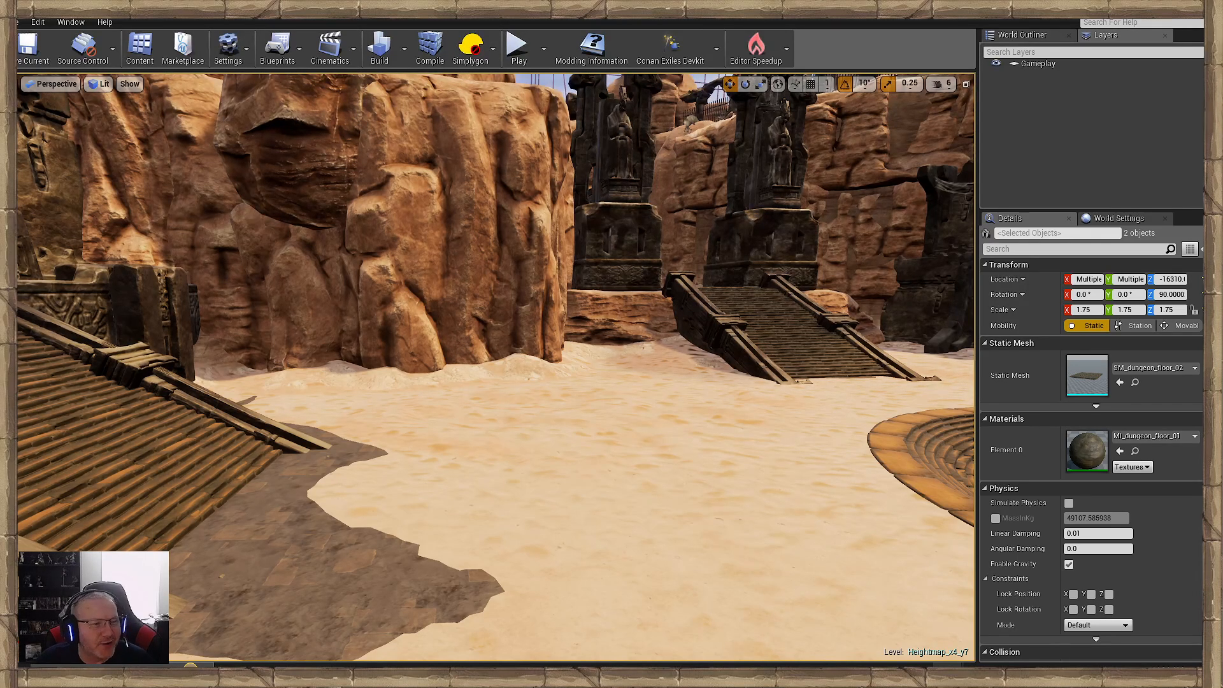
pyautogui.moveTo(423, 433)
pyautogui.mouseDown(button='right')
pyautogui.moveTo(449, 418)
pyautogui.moveTo(437, 440)
pyautogui.mouseUp(button='right')
pyautogui.press('w')
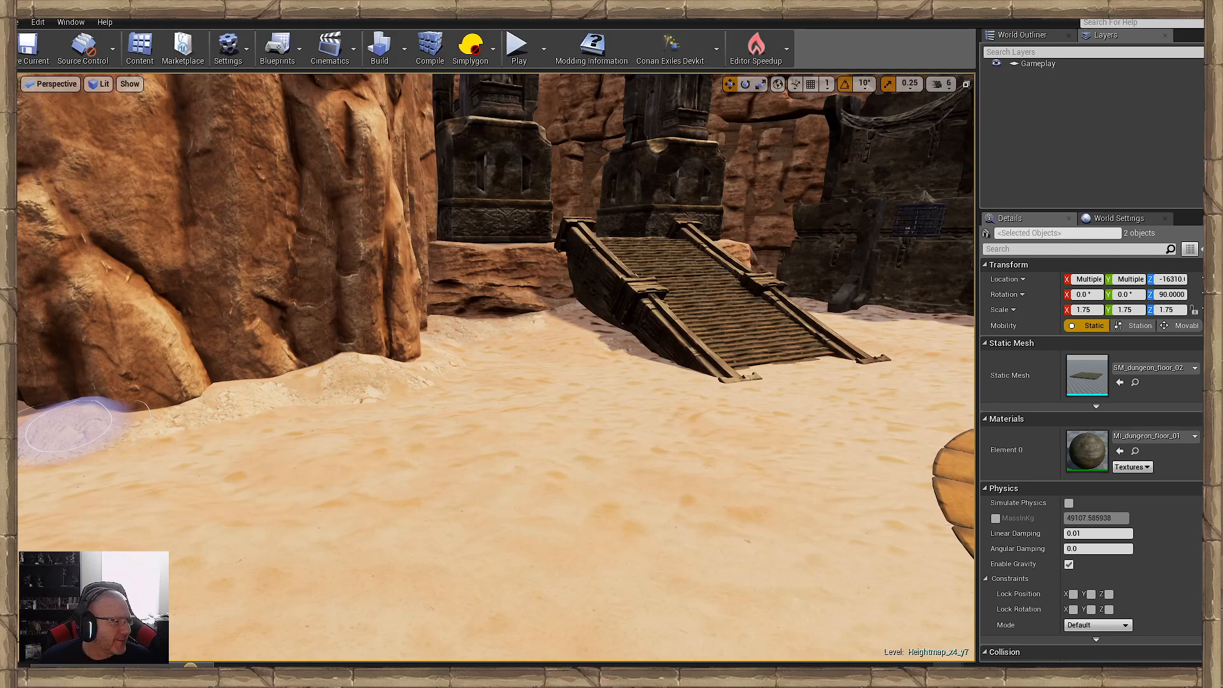
pyautogui.moveTo(491, 403)
pyautogui.mouseDown(button='right')
pyautogui.moveTo(490, 379)
pyautogui.moveTo(484, 407)
pyautogui.mouseUp(button='right')
pyautogui.press('w')
pyautogui.press('d')
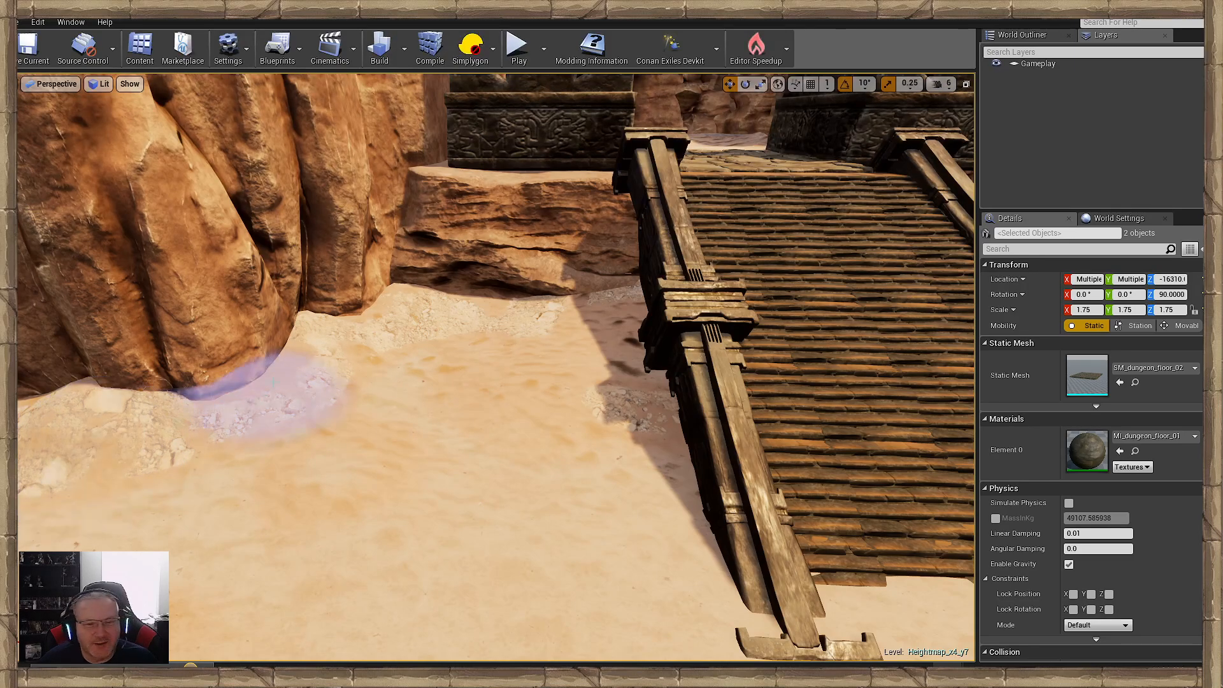
pyautogui.moveTo(274, 382); pyautogui.dragTo(357, 417, button='right')
pyautogui.press('s')
pyautogui.moveTo(454, 411); pyautogui.dragTo(353, 353)
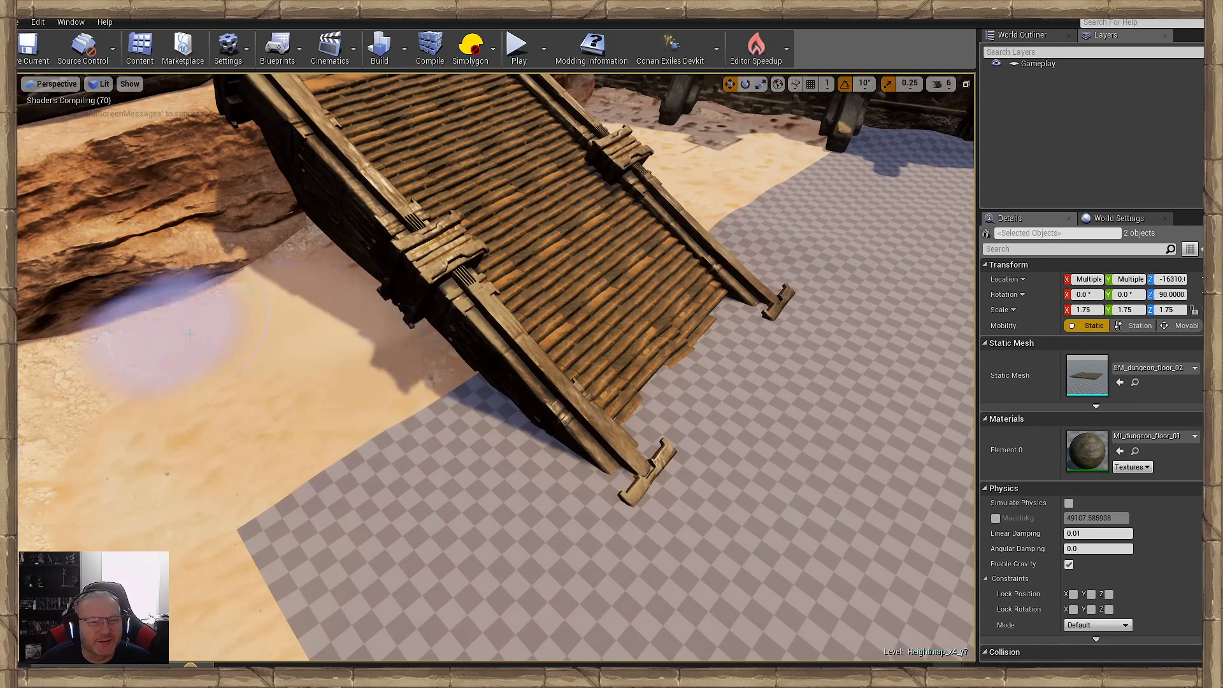
# - Extend the smooth sand through the corner between the cliff, the low rock ledge and the ramp's shaded side
pyautogui.moveTo(548, 331); pyautogui.dragTo(433, 323, button='right')
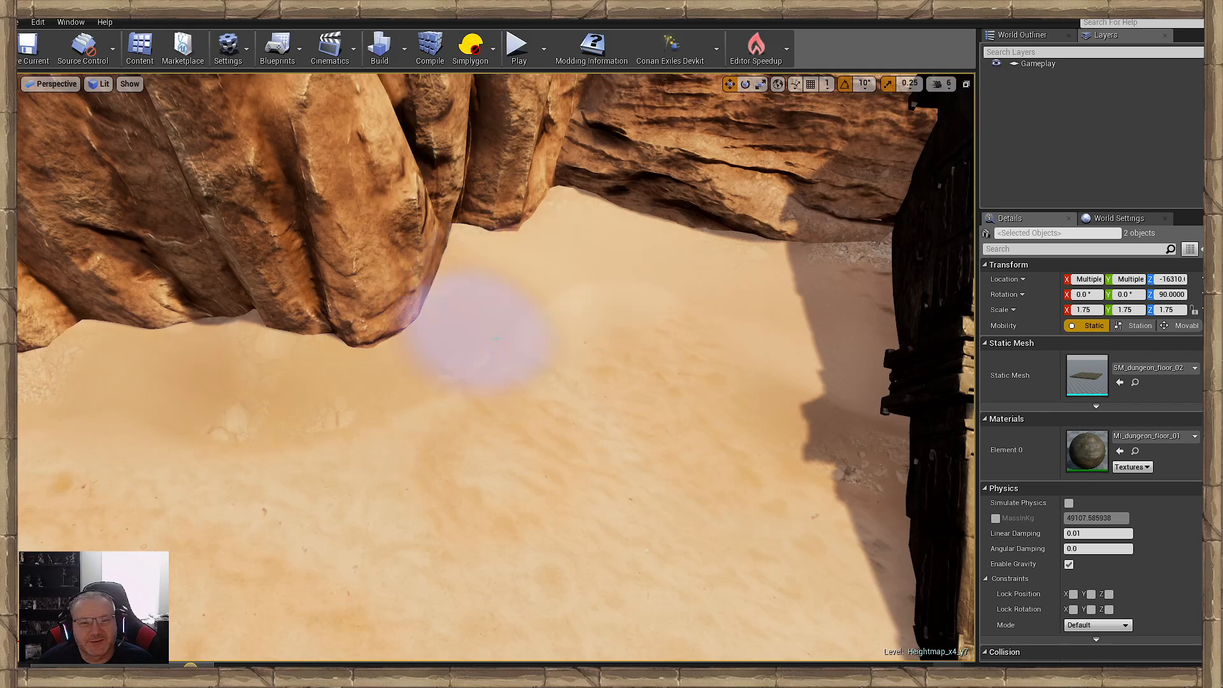
pyautogui.moveTo(496, 338); pyautogui.dragTo(525, 318, button='right')
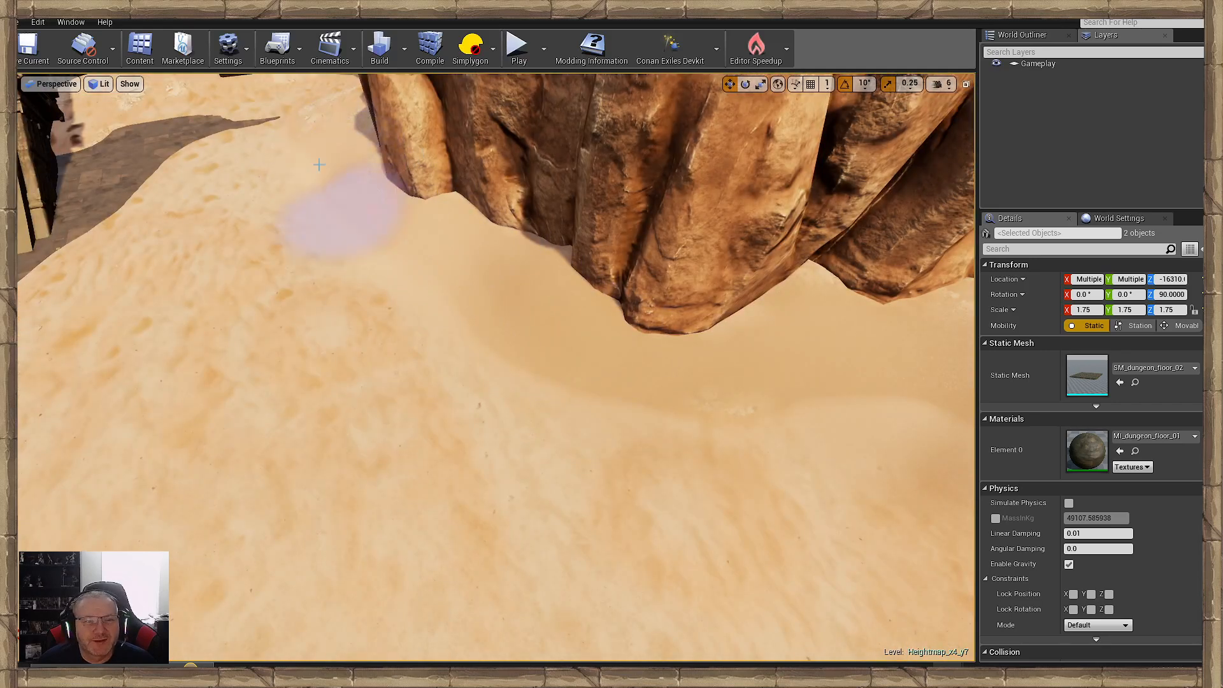
pyautogui.moveTo(440, 376); pyautogui.dragTo(586, 388, button='right')
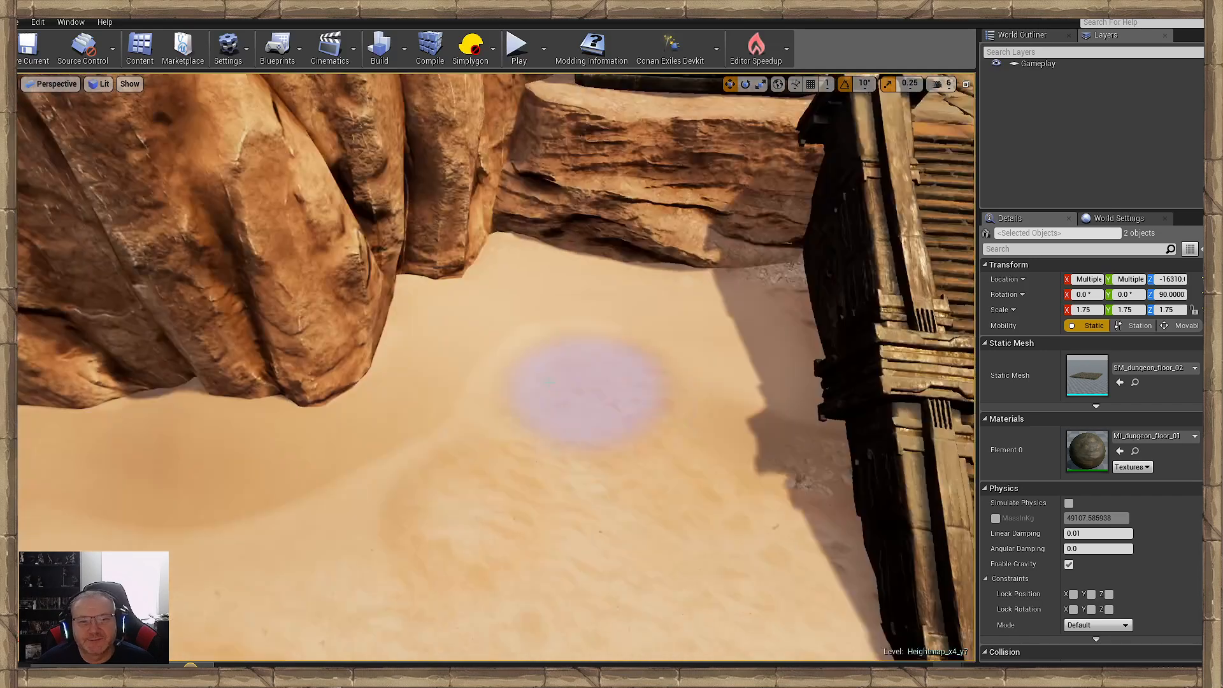
pyautogui.moveTo(795, 467)
pyautogui.mouseDown(button='right')
pyautogui.moveTo(594, 235)
pyautogui.moveTo(781, 441)
pyautogui.mouseUp(button='right')
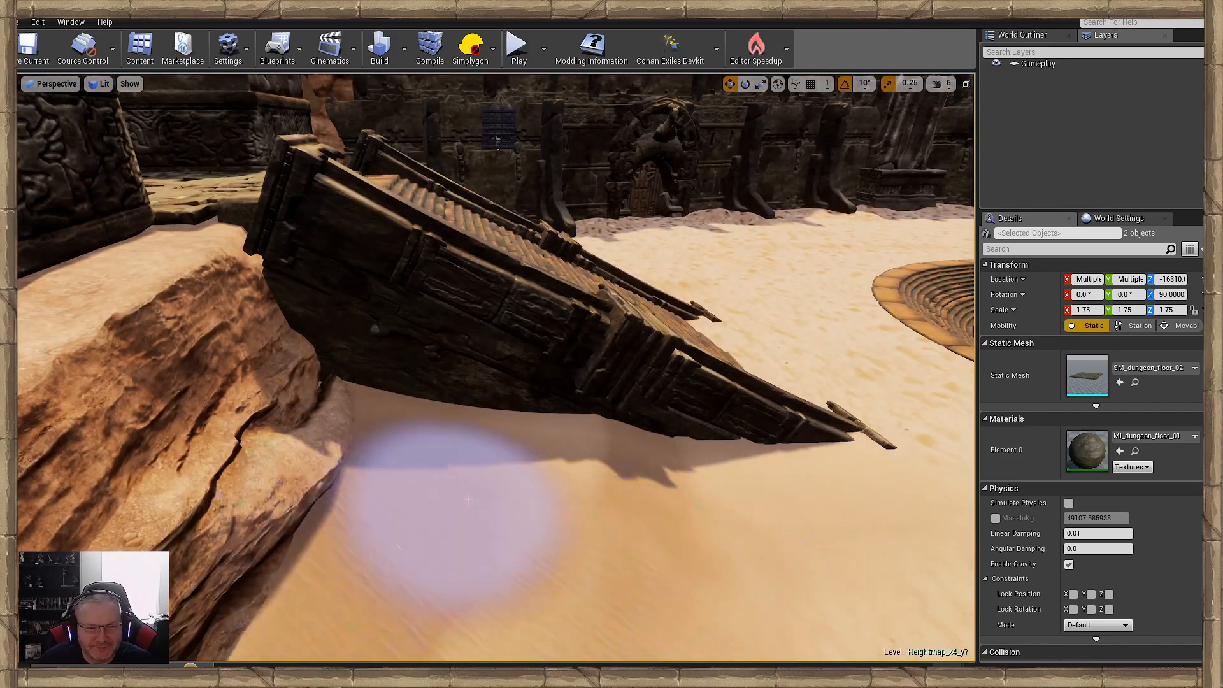
pyautogui.moveTo(450, 481); pyautogui.dragTo(338, 510, button='right')
pyautogui.moveTo(219, 506); pyautogui.dragTo(89, 538, button='right')
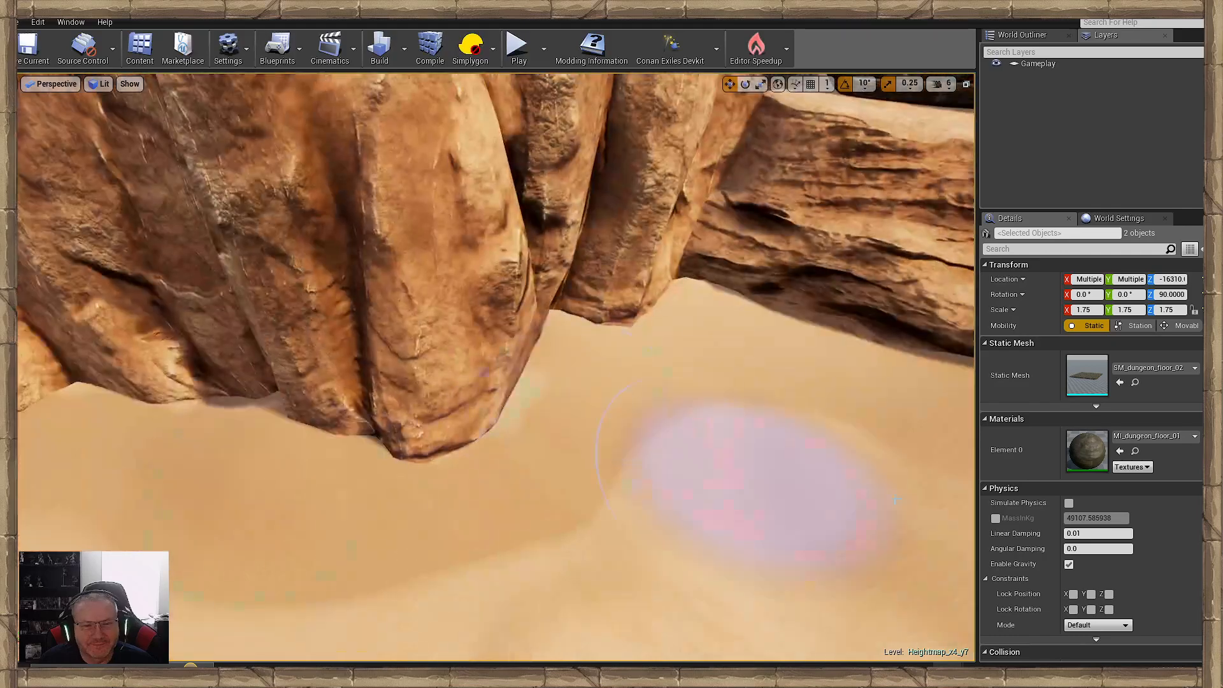
pyautogui.moveTo(219, 493)
pyautogui.mouseDown(button='right')
pyautogui.moveTo(127, 490)
pyautogui.moveTo(70, 509)
pyautogui.mouseUp(button='right')
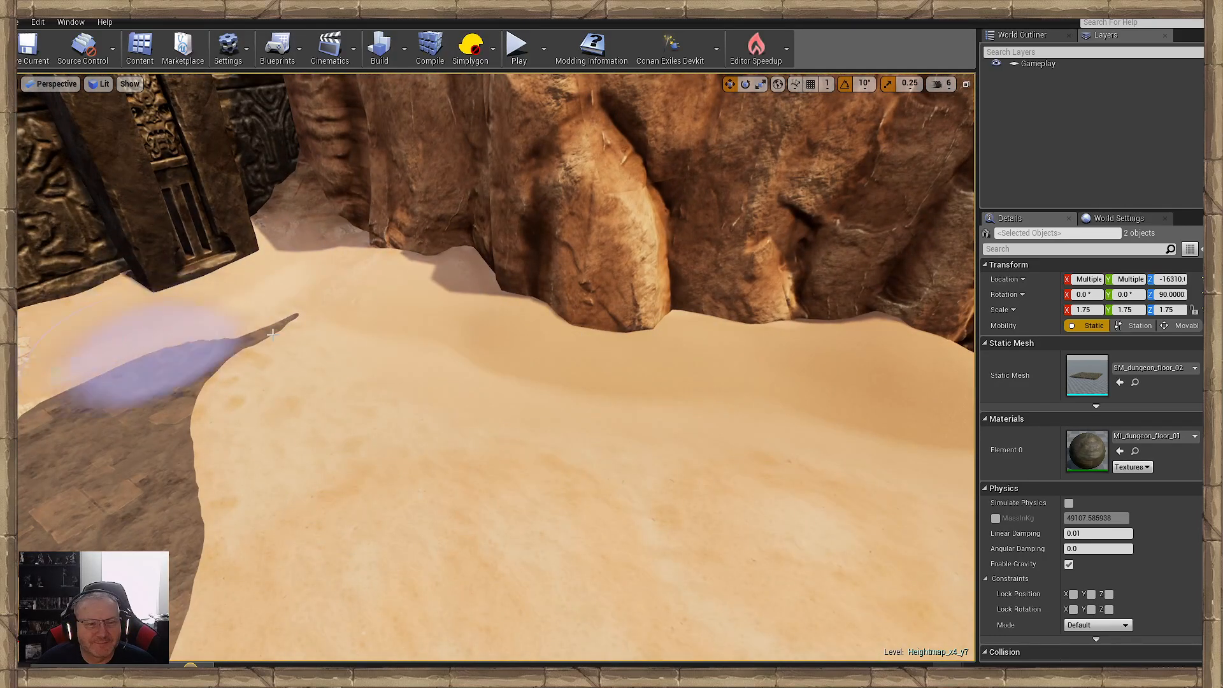
# - Paint smooth sand from the cliff base across to the paving edge beside the other wooden ramp
pyautogui.moveTo(273, 334)
pyautogui.mouseDown()
pyautogui.moveTo(301, 468)
pyautogui.moveTo(165, 420)
pyautogui.moveTo(749, 440)
pyautogui.mouseUp()
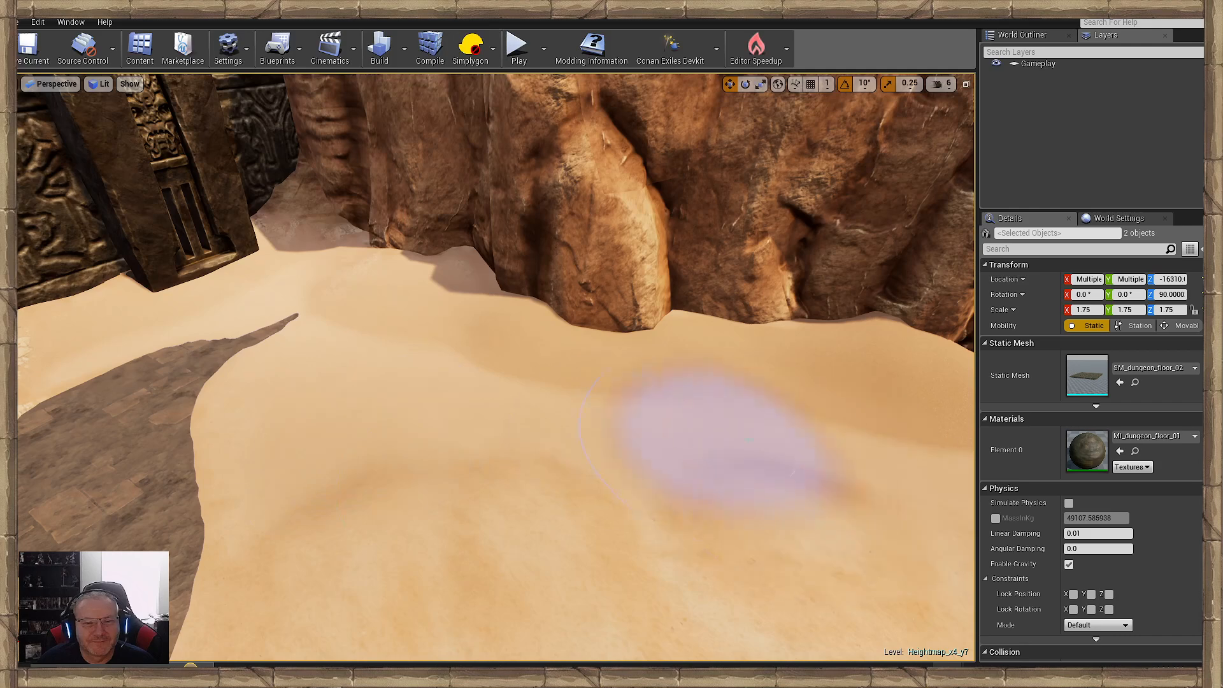
pyautogui.moveTo(309, 249); pyautogui.dragTo(418, 275)
pyautogui.moveTo(415, 304); pyautogui.dragTo(483, 260, button='right')
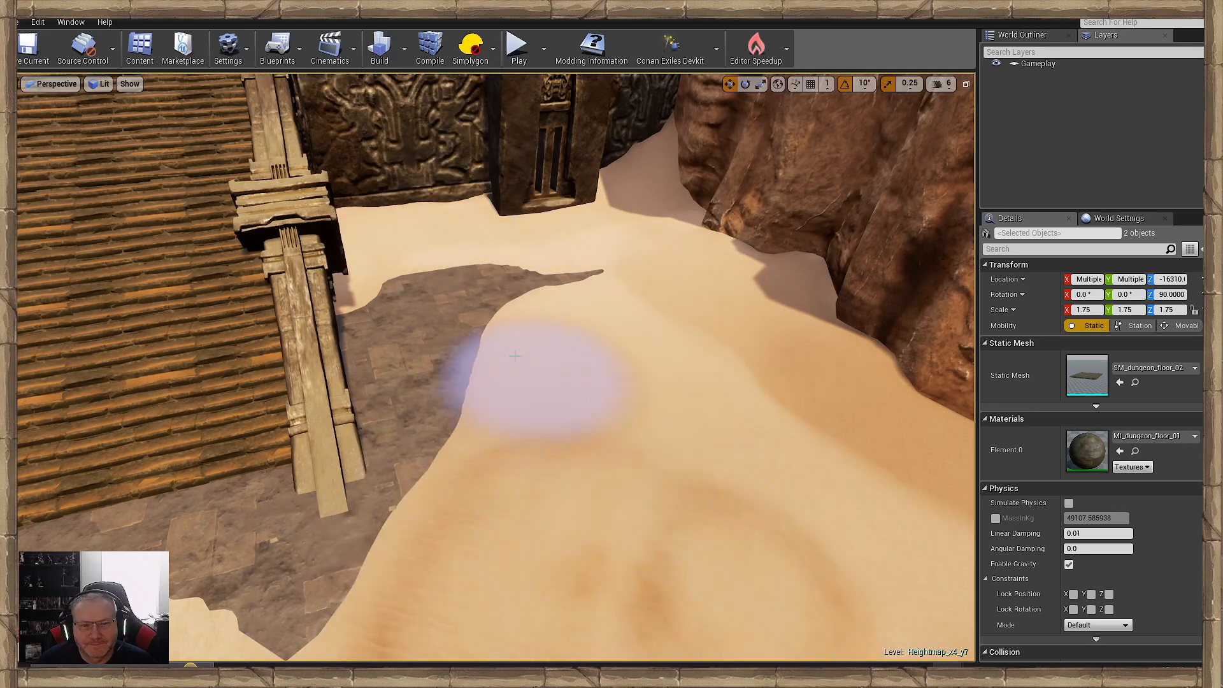
pyautogui.moveTo(616, 336); pyautogui.dragTo(259, 505, button='right')
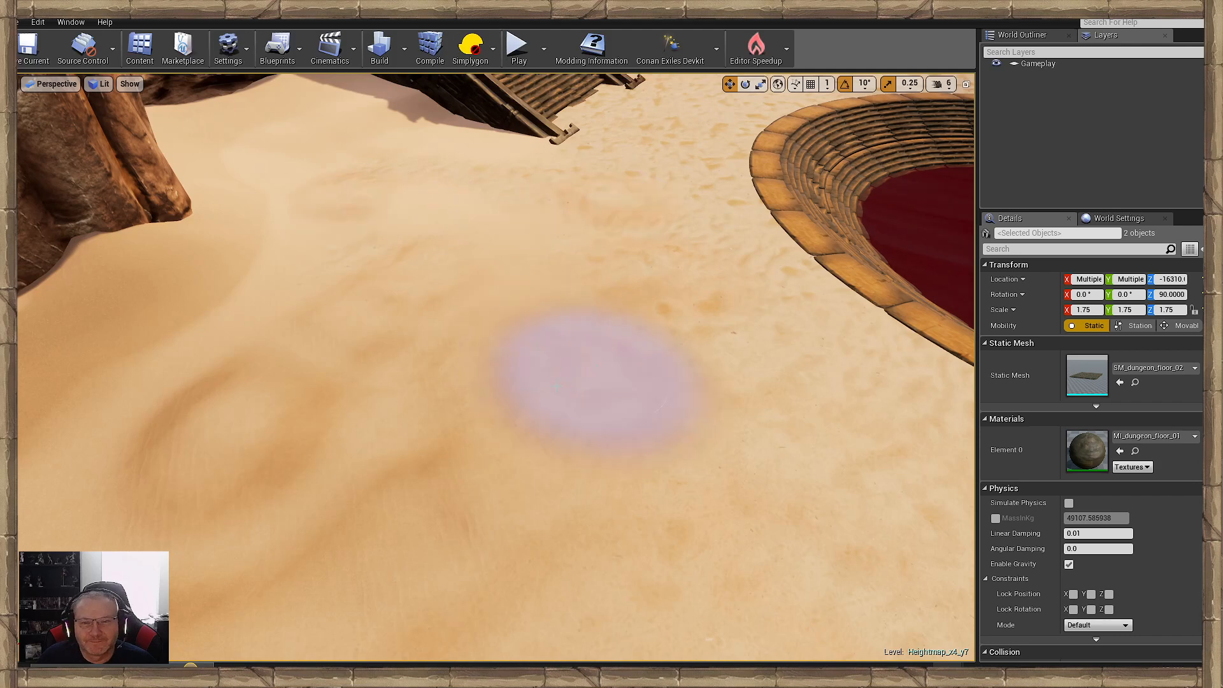
# - Cover the rippled open ground between the round red pool and the paved foot of the ramp with smooth sand
pyautogui.moveTo(255, 382); pyautogui.dragTo(159, 389, button='right')
pyautogui.moveTo(715, 334); pyautogui.dragTo(611, 357, button='right')
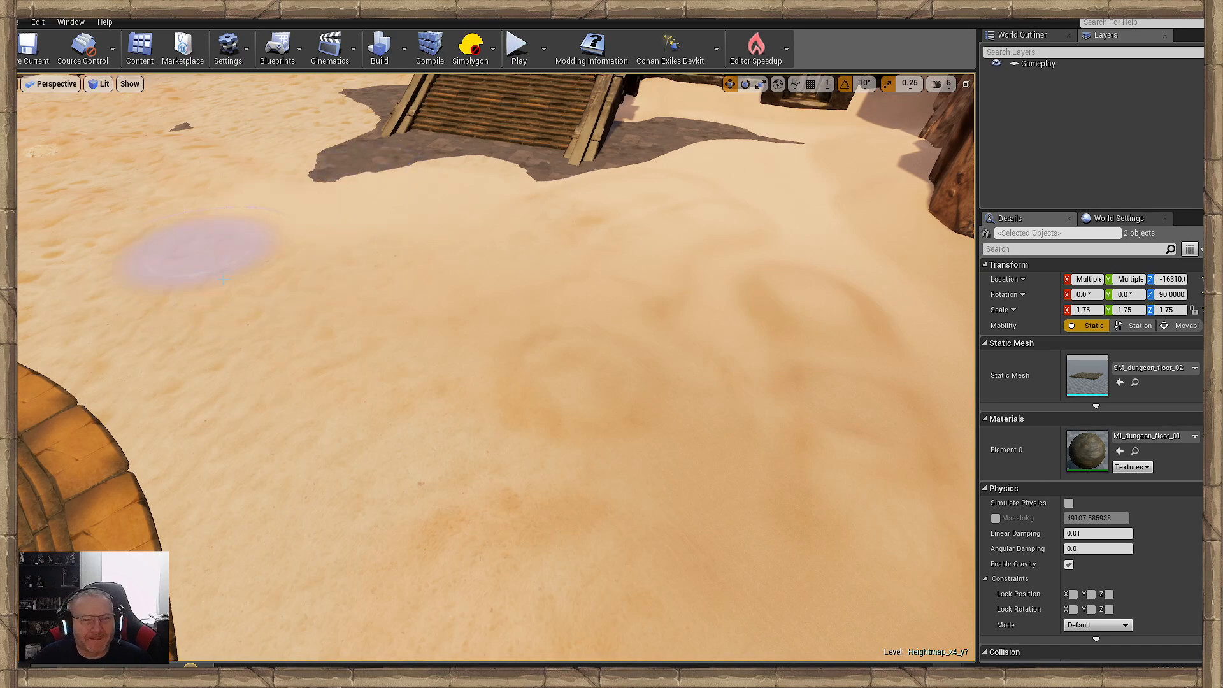
pyautogui.moveTo(488, 402)
pyautogui.mouseDown(button='right')
pyautogui.moveTo(592, 366)
pyautogui.moveTo(733, 344)
pyautogui.moveTo(488, 402)
pyautogui.mouseUp(button='right')
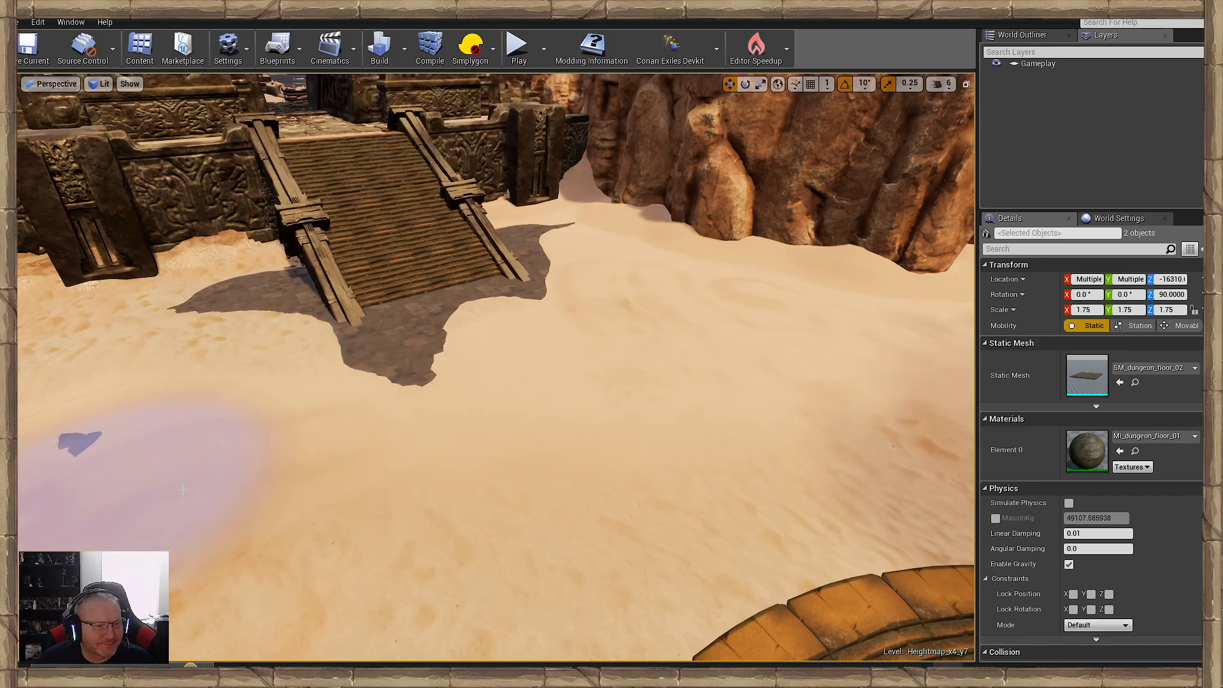
pyautogui.moveTo(491, 473); pyautogui.dragTo(473, 457, button='right')
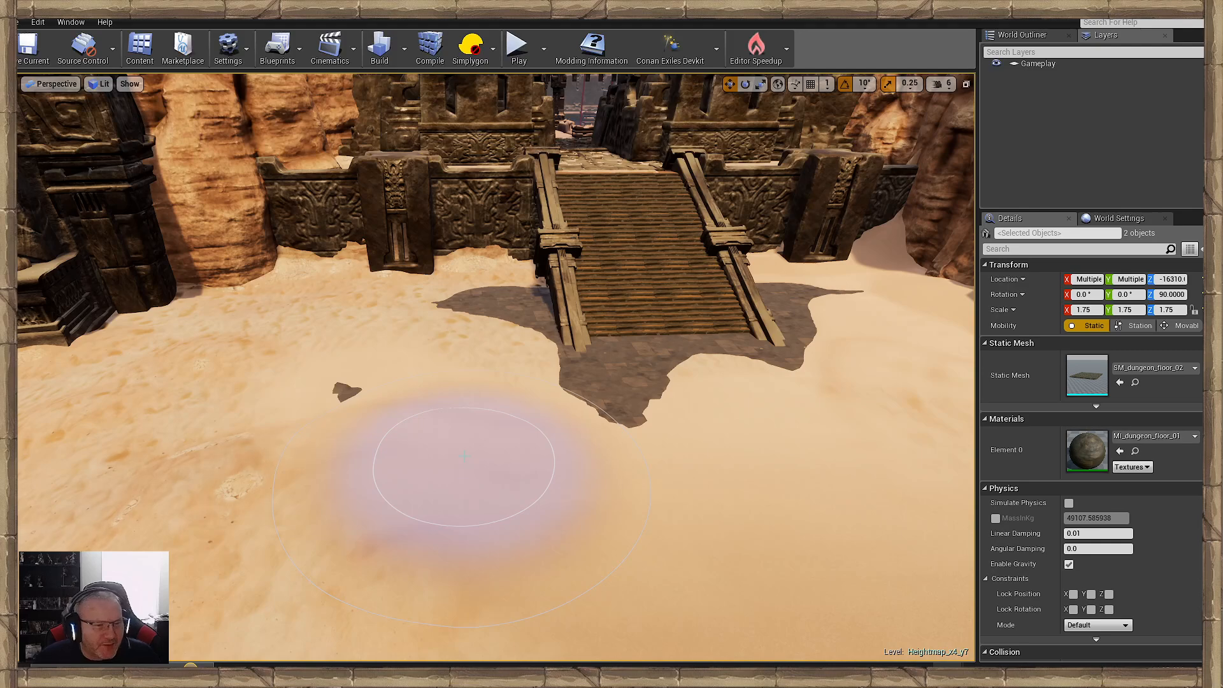
pyautogui.moveTo(464, 456)
pyautogui.mouseDown(button='right')
pyautogui.moveTo(470, 440)
pyautogui.moveTo(490, 501)
pyautogui.moveTo(463, 500)
pyautogui.moveTo(500, 498)
pyautogui.moveTo(482, 490)
pyautogui.mouseUp(button='right')
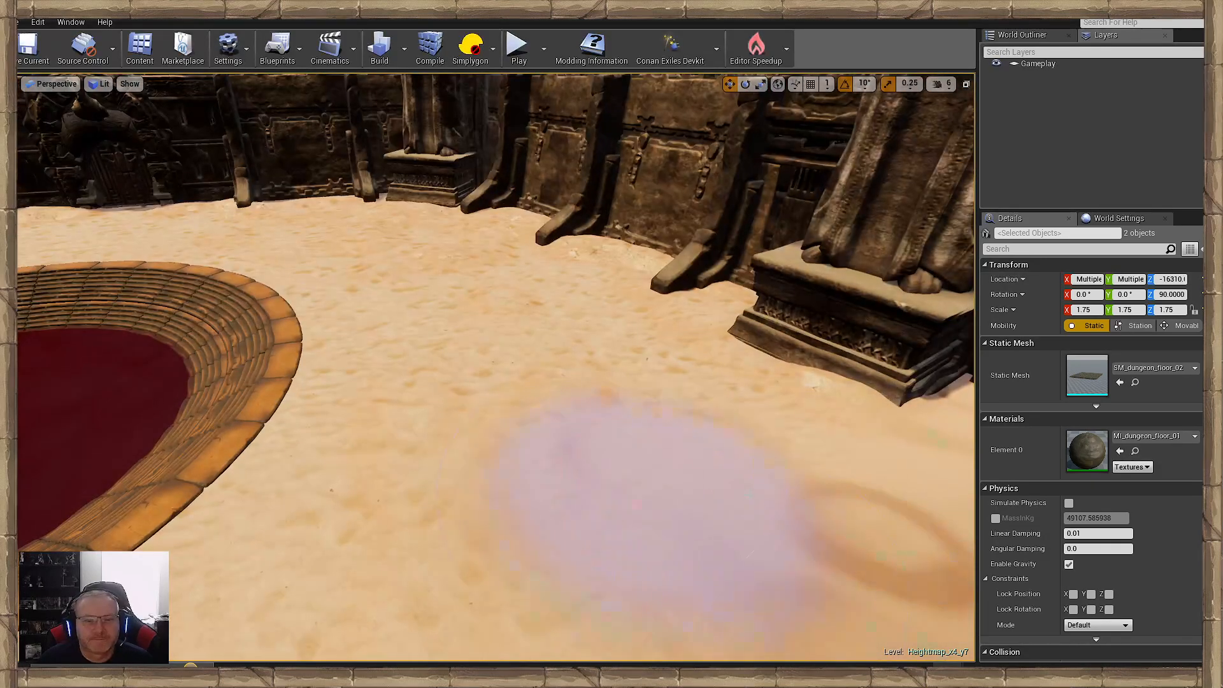
# - Paint smooth sand from the red pool's surroundings up to the statue pedestal and the dark wall's buttresses
pyautogui.moveTo(415, 371)
pyautogui.mouseDown()
pyautogui.moveTo(402, 316)
pyautogui.moveTo(354, 456)
pyautogui.moveTo(731, 513)
pyautogui.moveTo(588, 328)
pyautogui.moveTo(772, 513)
pyautogui.mouseUp()
pyautogui.moveTo(675, 365); pyautogui.dragTo(608, 293)
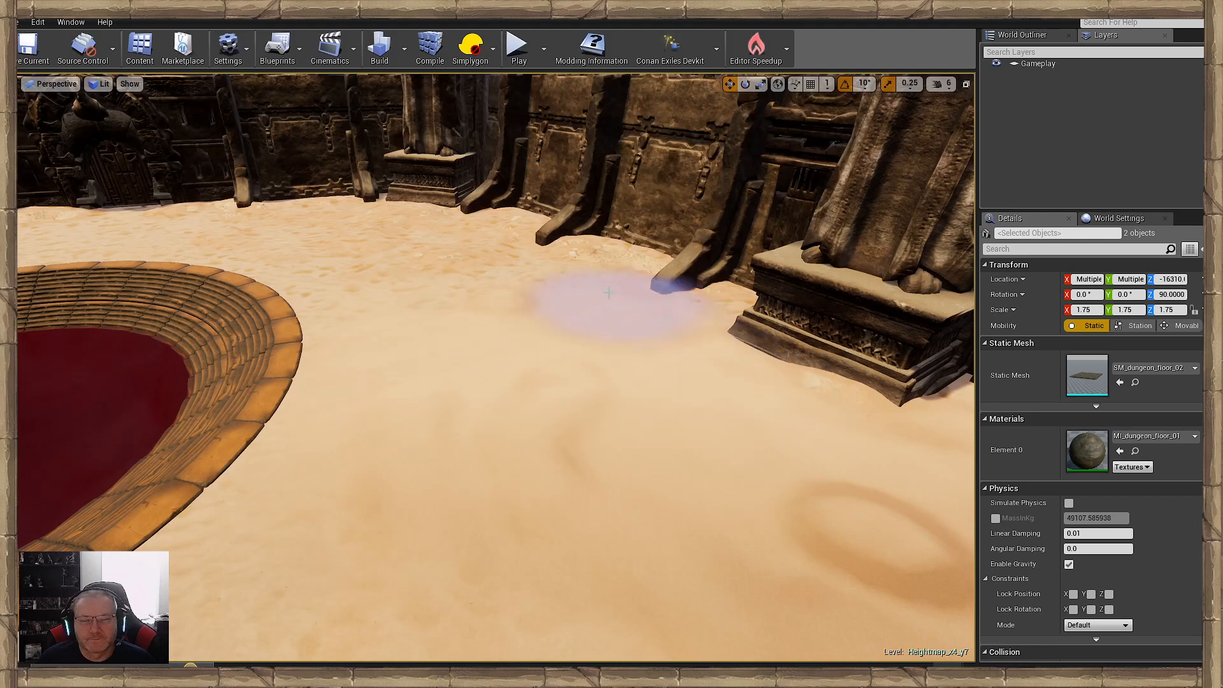
pyautogui.moveTo(604, 438)
pyautogui.mouseDown(button='right')
pyautogui.moveTo(669, 389)
pyautogui.moveTo(690, 405)
pyautogui.mouseUp(button='right')
pyautogui.press('w')
pyautogui.moveTo(690, 406)
pyautogui.mouseDown()
pyautogui.moveTo(669, 309)
pyautogui.moveTo(232, 334)
pyautogui.mouseUp()
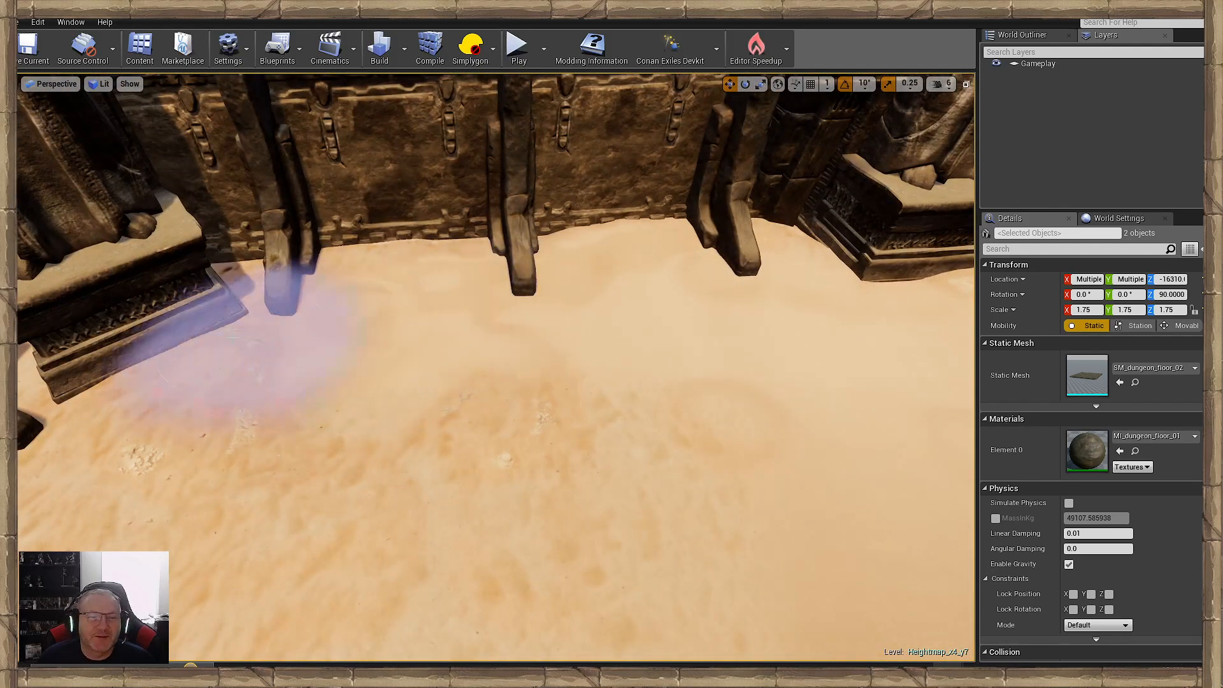
# - Continue the smooth sand along the curved dark wall, past the statue pedestal towards the arched doorway
pyautogui.moveTo(331, 309)
pyautogui.mouseDown()
pyautogui.moveTo(452, 437)
pyautogui.moveTo(685, 533)
pyautogui.moveTo(412, 532)
pyautogui.moveTo(332, 453)
pyautogui.mouseUp()
pyautogui.moveTo(333, 454); pyautogui.dragTo(233, 455, button='right')
pyautogui.moveTo(333, 453)
pyautogui.mouseDown()
pyautogui.moveTo(489, 468)
pyautogui.moveTo(338, 355)
pyautogui.moveTo(400, 318)
pyautogui.moveTo(541, 276)
pyautogui.moveTo(527, 268)
pyautogui.moveTo(446, 390)
pyautogui.mouseUp()
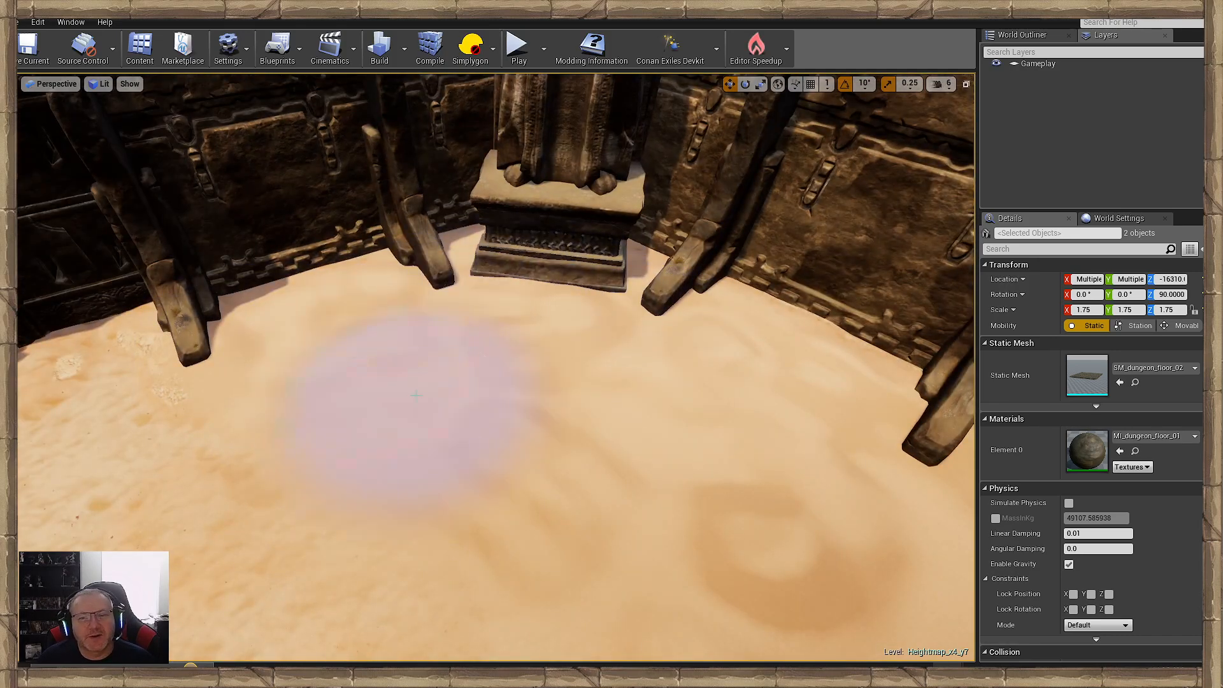
pyautogui.moveTo(446, 389); pyautogui.dragTo(344, 372, button='right')
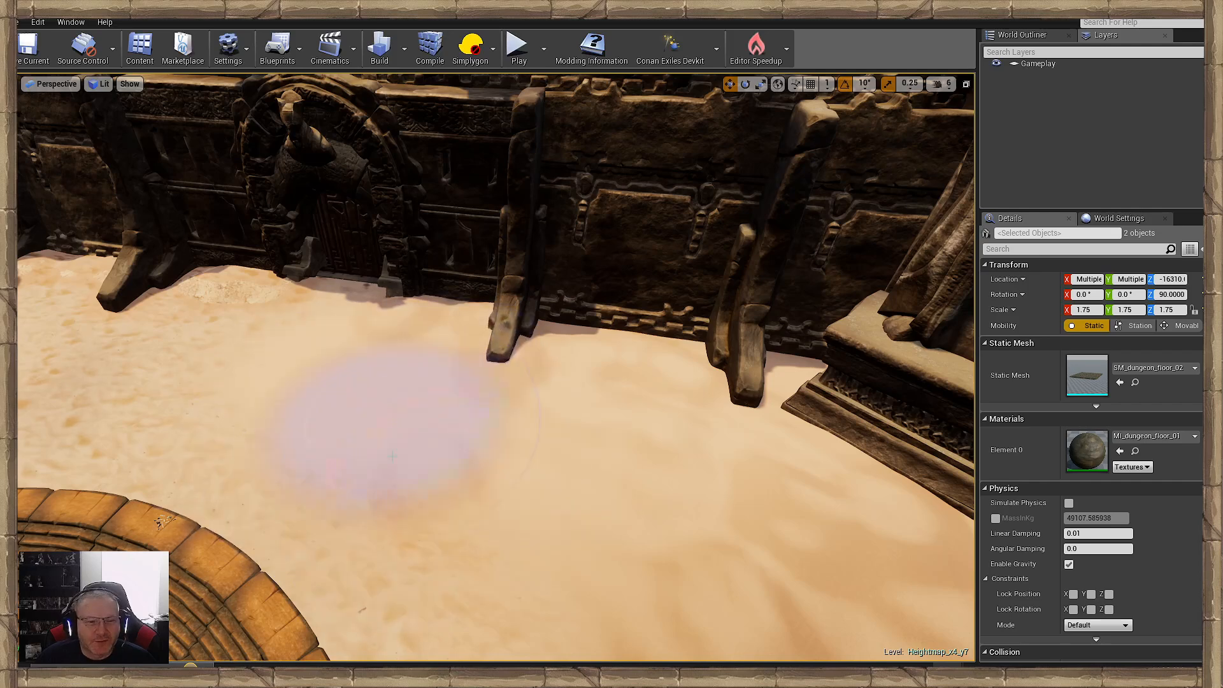
pyautogui.moveTo(391, 455)
pyautogui.mouseDown()
pyautogui.moveTo(428, 487)
pyautogui.moveTo(258, 401)
pyautogui.mouseUp()
pyautogui.moveTo(258, 401); pyautogui.dragTo(137, 402, button='right')
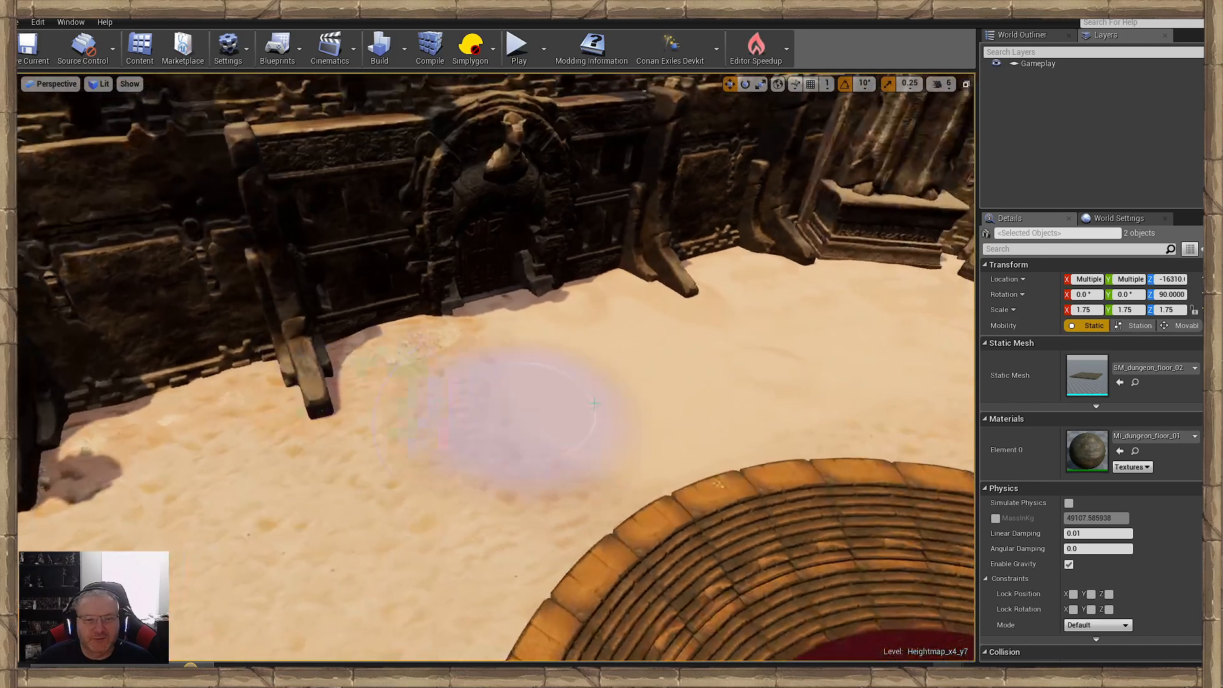
# - Paint over the rubble and rippled sand in front of the arched doorway, between the wall and pool rim
pyautogui.moveTo(542, 408)
pyautogui.mouseDown()
pyautogui.moveTo(407, 388)
pyautogui.moveTo(144, 433)
pyautogui.moveTo(277, 449)
pyautogui.moveTo(304, 462)
pyautogui.moveTo(341, 519)
pyautogui.moveTo(333, 423)
pyautogui.moveTo(458, 369)
pyautogui.moveTo(431, 479)
pyautogui.mouseUp()
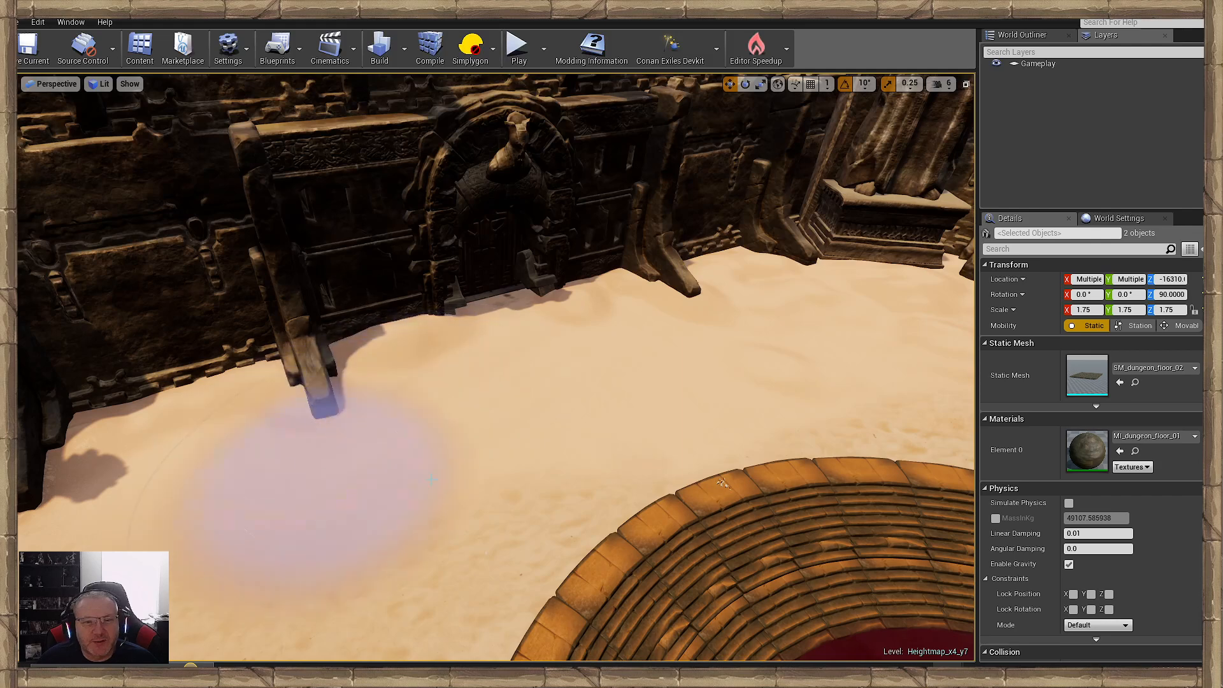
pyautogui.moveTo(431, 479); pyautogui.dragTo(293, 474, button='right')
pyautogui.moveTo(705, 468)
pyautogui.mouseDown()
pyautogui.moveTo(479, 421)
pyautogui.moveTo(392, 357)
pyautogui.moveTo(386, 433)
pyautogui.moveTo(232, 465)
pyautogui.moveTo(255, 469)
pyautogui.moveTo(427, 382)
pyautogui.moveTo(560, 374)
pyautogui.moveTo(497, 438)
pyautogui.mouseUp()
pyautogui.moveTo(496, 439); pyautogui.dragTo(382, 435, button='right')
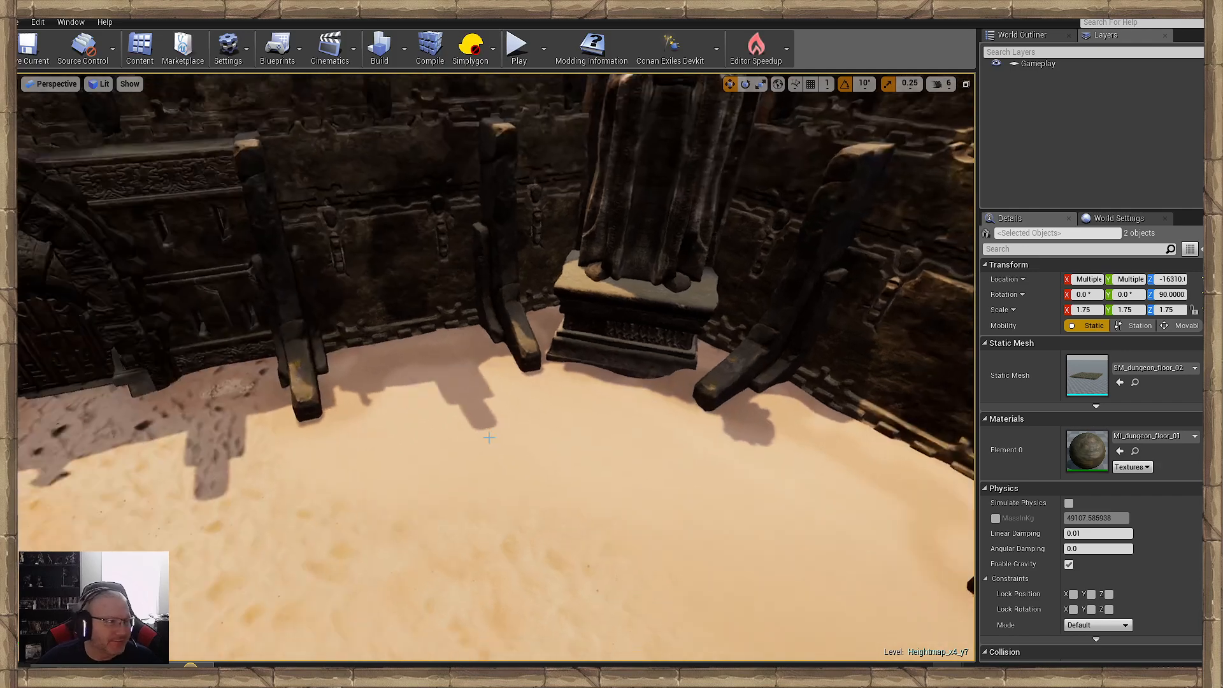
# - Smooth over the pitted, shaded sand at the next stretch of wall buttresses and doorway
pyautogui.moveTo(101, 451); pyautogui.dragTo(83, 440)
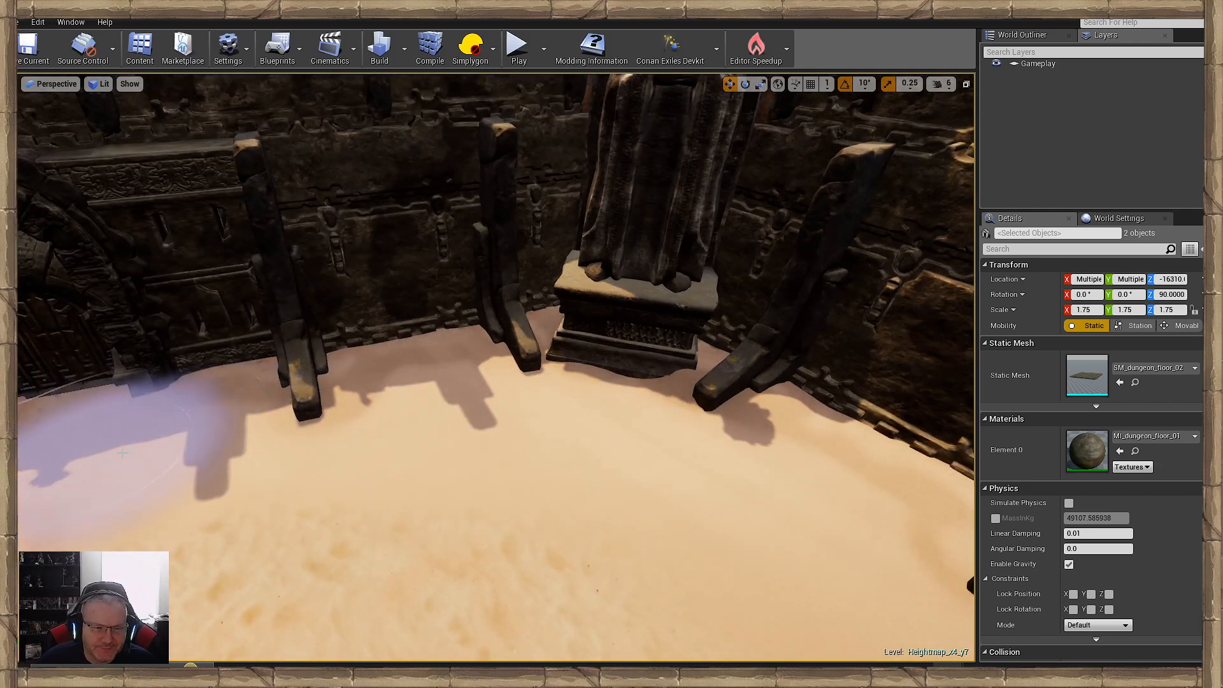
pyautogui.moveTo(382, 519); pyautogui.dragTo(255, 516, button='right')
pyautogui.moveTo(523, 492); pyautogui.dragTo(592, 488, button='right')
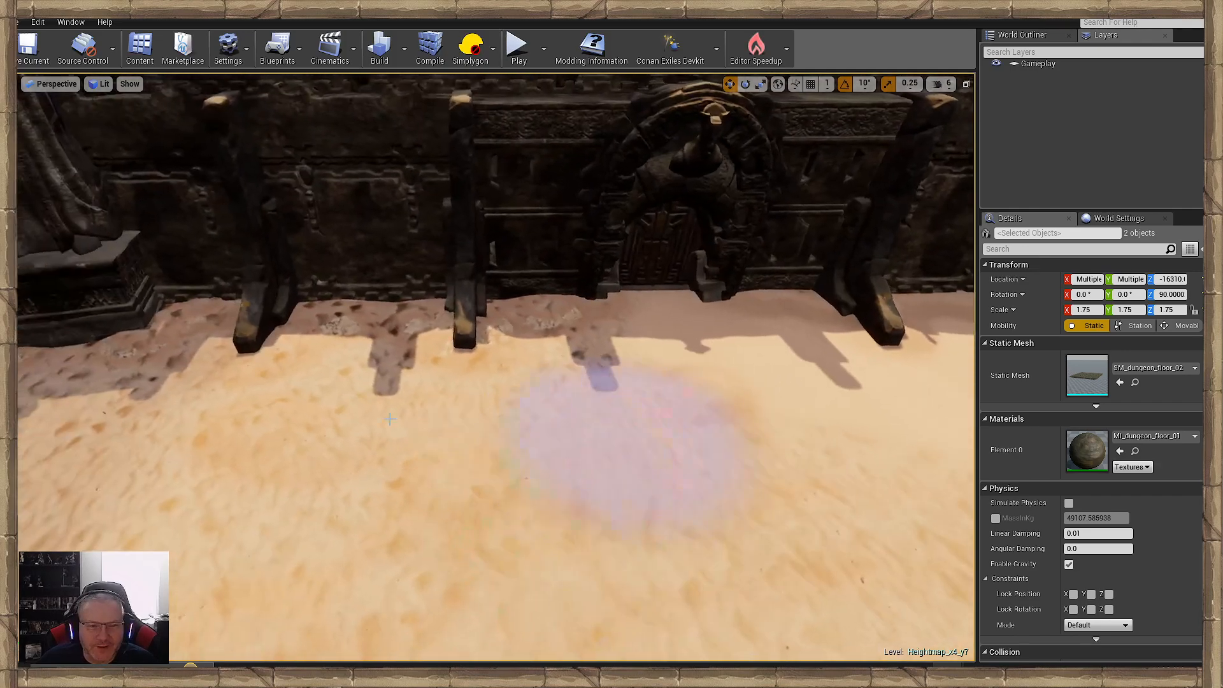
pyautogui.moveTo(606, 367)
pyautogui.mouseDown()
pyautogui.moveTo(470, 323)
pyautogui.moveTo(255, 333)
pyautogui.moveTo(157, 384)
pyautogui.moveTo(118, 360)
pyautogui.moveTo(426, 408)
pyautogui.moveTo(484, 538)
pyautogui.moveTo(618, 379)
pyautogui.moveTo(310, 410)
pyautogui.mouseUp()
pyautogui.moveTo(311, 410); pyautogui.dragTo(587, 415, button='right')
pyautogui.moveTo(586, 415); pyautogui.dragTo(384, 307)
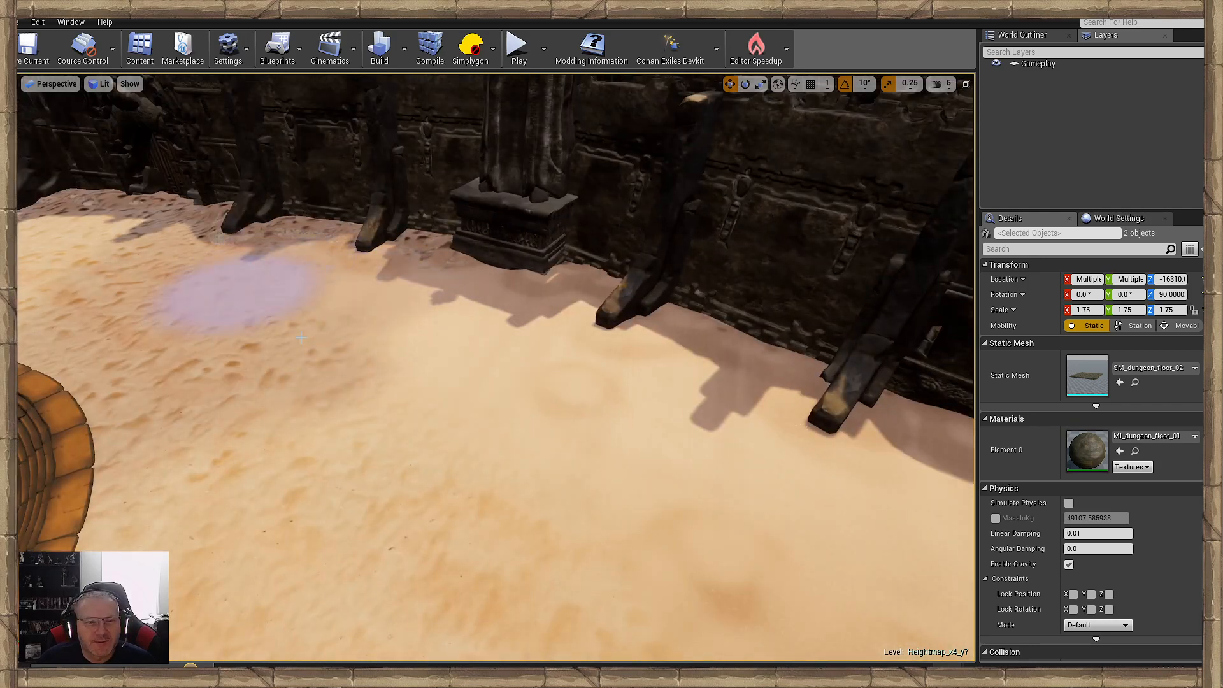
# - Blend the remaining rough sand between the pool, the statue pedestals and the shaded wall with smooth sand
pyautogui.moveTo(301, 337)
pyautogui.mouseDown()
pyautogui.moveTo(171, 300)
pyautogui.moveTo(514, 546)
pyautogui.moveTo(618, 469)
pyautogui.mouseUp()
pyautogui.moveTo(618, 468); pyautogui.dragTo(784, 465, button='right')
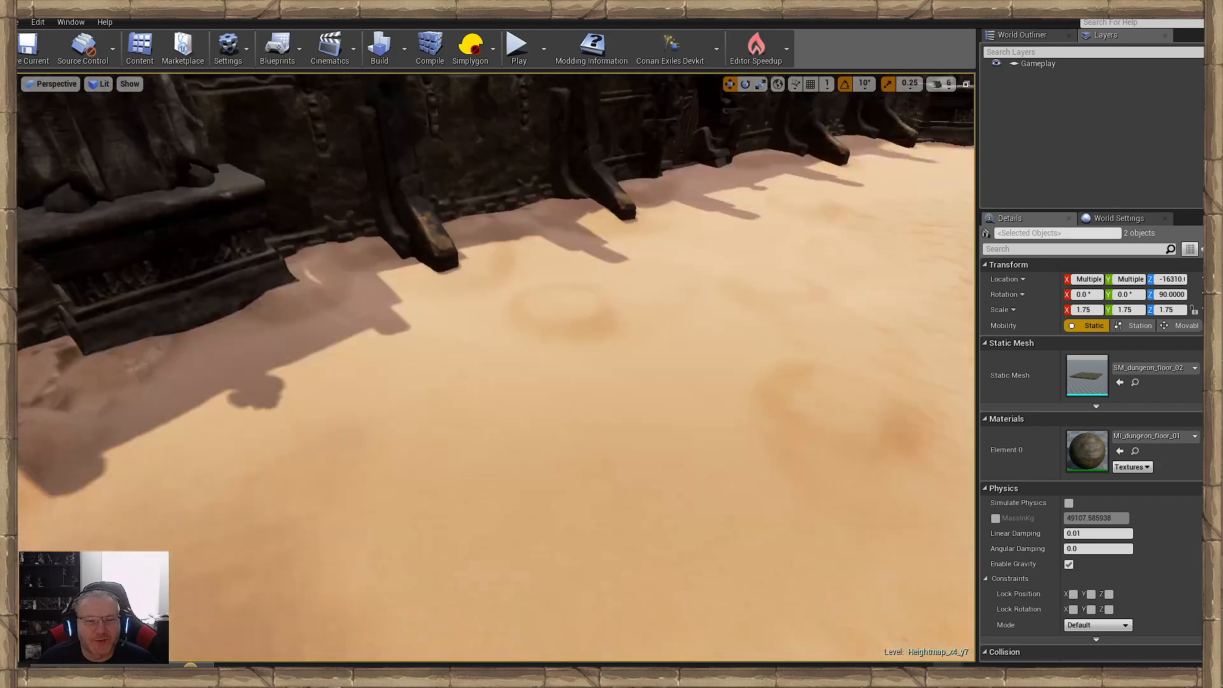
pyautogui.moveTo(611, 446); pyautogui.dragTo(428, 403, button='right')
pyautogui.moveTo(428, 404)
pyautogui.mouseDown()
pyautogui.moveTo(869, 512)
pyautogui.moveTo(627, 500)
pyautogui.moveTo(508, 568)
pyautogui.moveTo(700, 382)
pyautogui.moveTo(769, 379)
pyautogui.mouseUp()
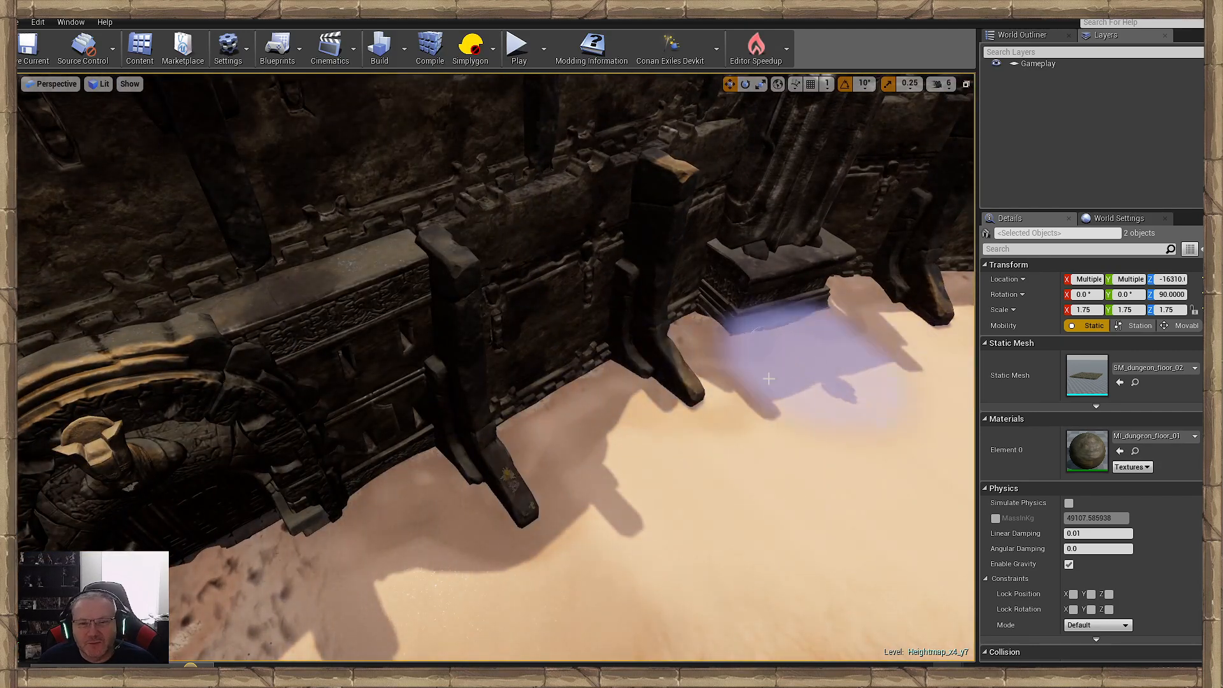
pyautogui.moveTo(769, 379)
pyautogui.mouseDown(button='right')
pyautogui.moveTo(713, 459)
pyautogui.moveTo(683, 546)
pyautogui.mouseUp(button='right')
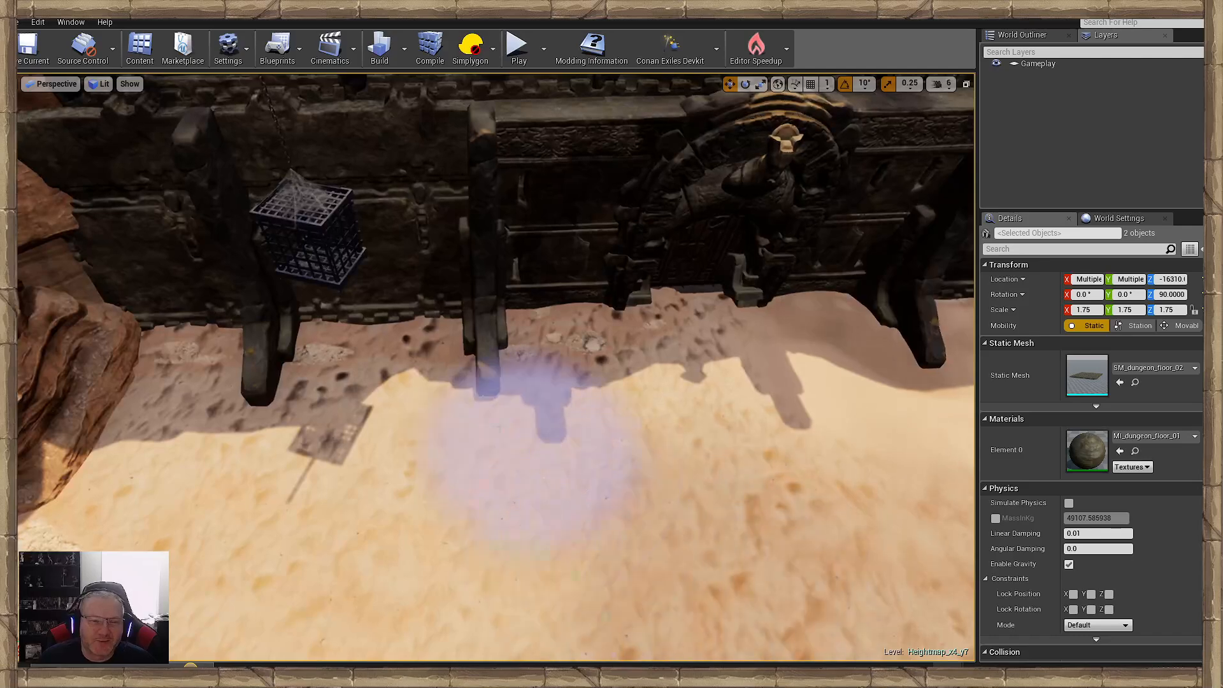
# - Paint smooth sand beneath the hanging cage and around the ramp, rock ledge and near side of the pool
pyautogui.moveTo(516, 449)
pyautogui.mouseDown()
pyautogui.moveTo(191, 395)
pyautogui.moveTo(423, 423)
pyautogui.moveTo(624, 383)
pyautogui.mouseUp()
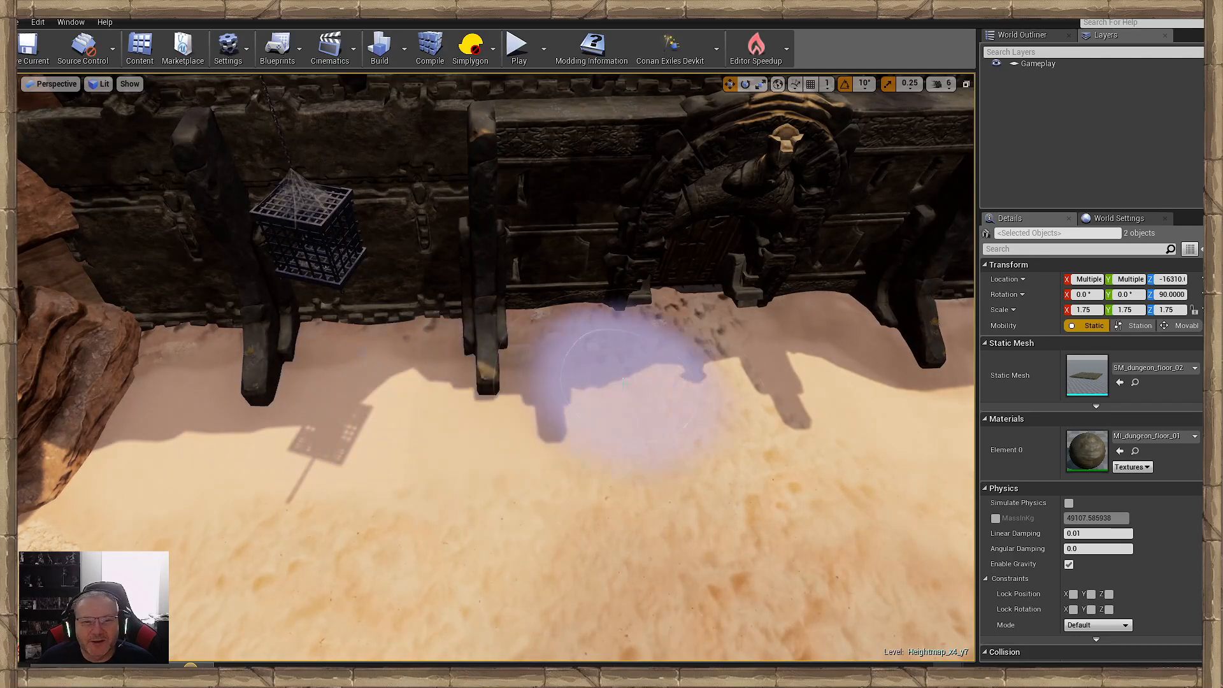
pyautogui.moveTo(355, 505); pyautogui.dragTo(533, 518, button='right')
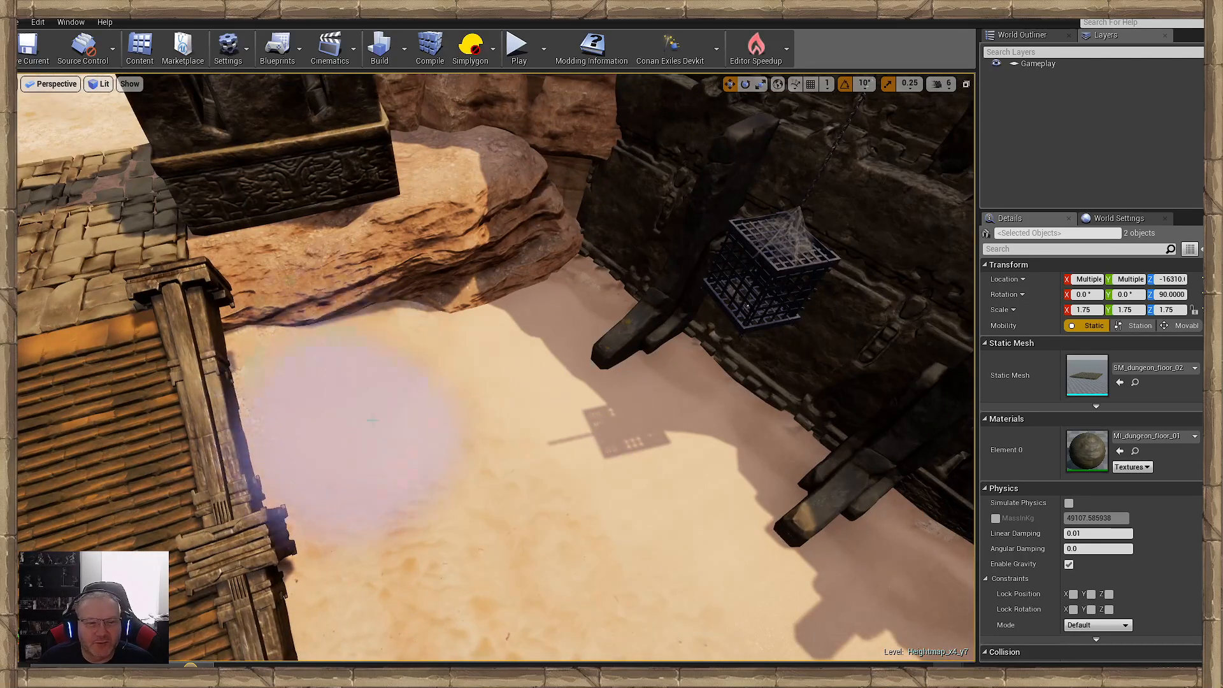
pyautogui.moveTo(433, 560)
pyautogui.mouseDown(button='right')
pyautogui.moveTo(474, 574)
pyautogui.moveTo(505, 509)
pyautogui.mouseUp(button='right')
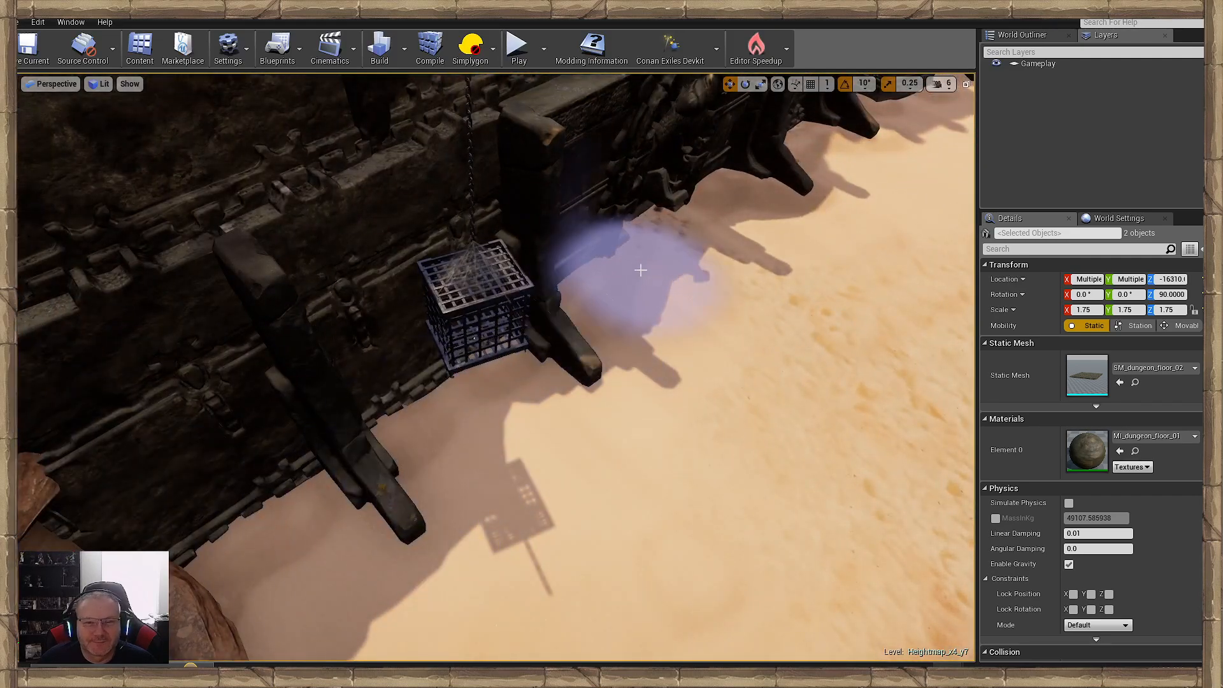
pyautogui.moveTo(519, 532)
pyautogui.mouseDown(button='right')
pyautogui.moveTo(564, 558)
pyautogui.moveTo(611, 475)
pyautogui.moveTo(577, 548)
pyautogui.moveTo(564, 535)
pyautogui.mouseUp(button='right')
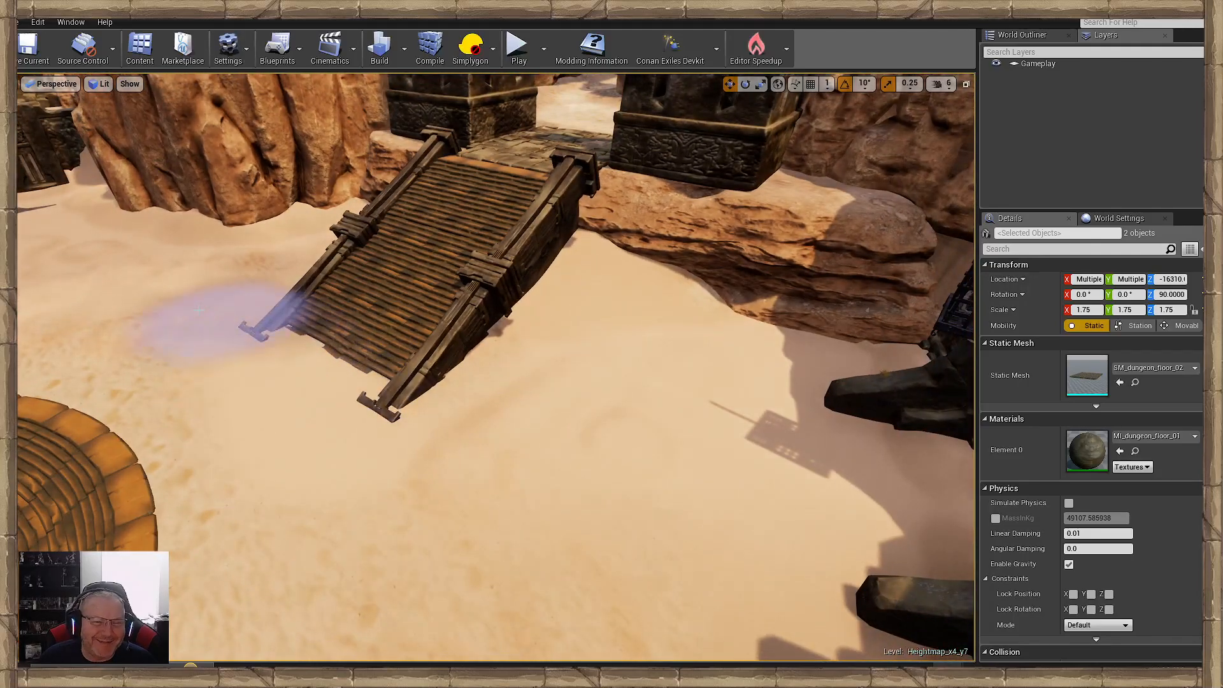
pyautogui.moveTo(470, 494)
pyautogui.mouseDown(button='right')
pyautogui.moveTo(519, 479)
pyautogui.moveTo(460, 494)
pyautogui.moveTo(755, 475)
pyautogui.moveTo(882, 484)
pyautogui.mouseUp(button='right')
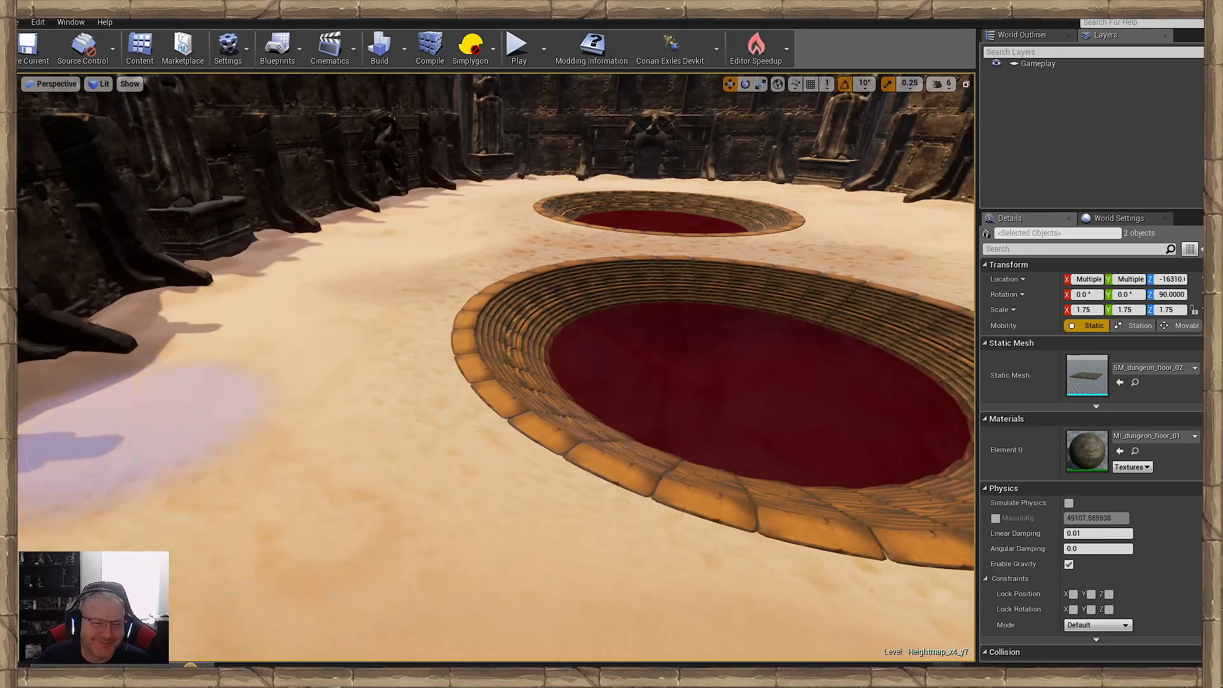
# - Smooth the sand along the shaded wall's buttresses beside the two pools, up to the ground in front of the doorway
pyautogui.moveTo(439, 414)
pyautogui.mouseDown(button='right')
pyautogui.moveTo(414, 331)
pyautogui.moveTo(430, 423)
pyautogui.moveTo(439, 415)
pyautogui.mouseUp(button='right')
pyautogui.press('w')
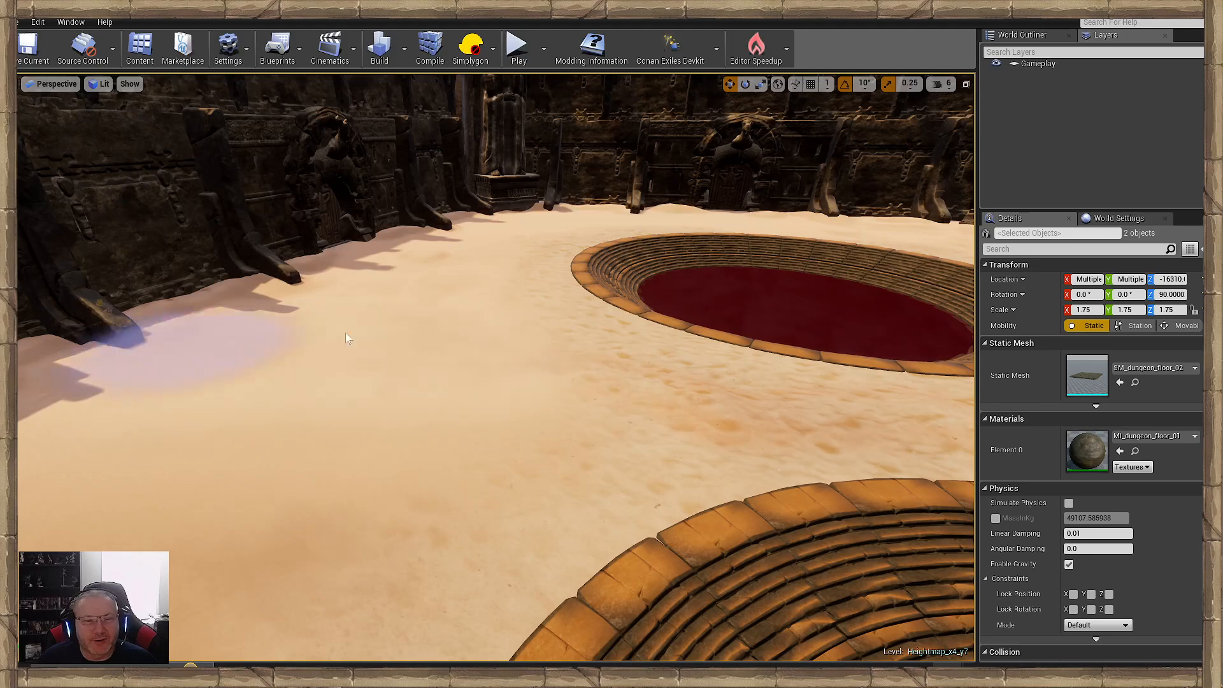
pyautogui.moveTo(346, 334); pyautogui.dragTo(321, 342, button='right')
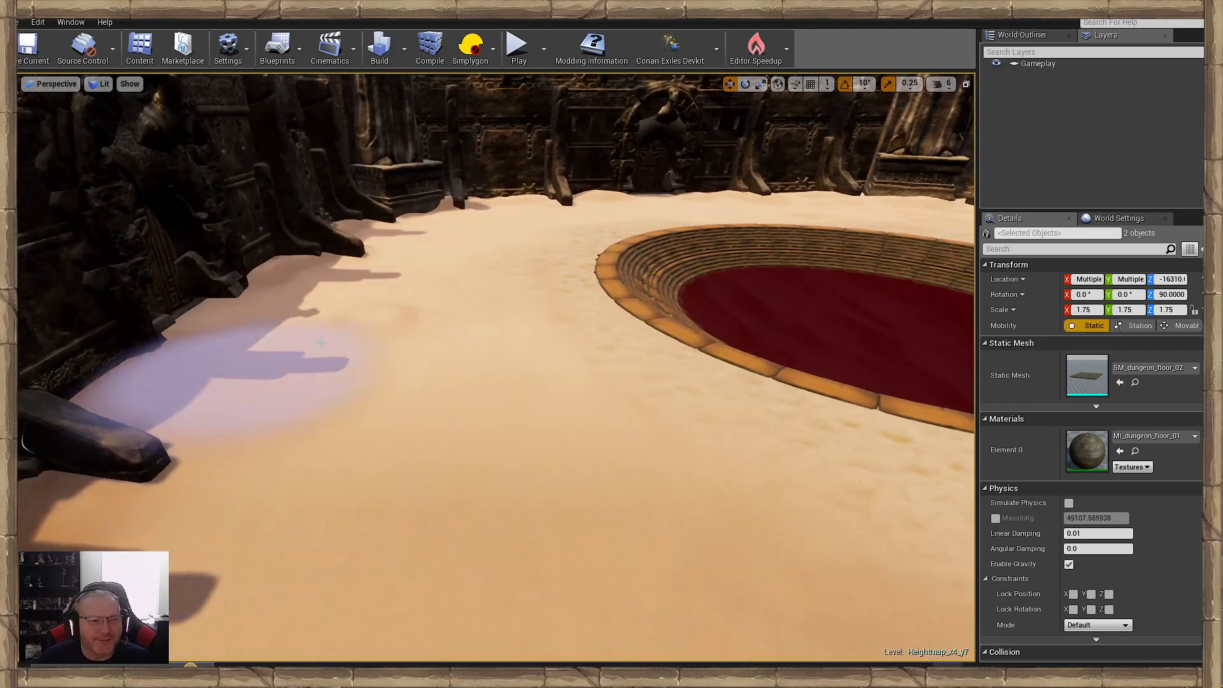
pyautogui.moveTo(437, 257)
pyautogui.mouseDown(button='right')
pyautogui.moveTo(439, 210)
pyautogui.moveTo(409, 355)
pyautogui.moveTo(519, 450)
pyautogui.mouseUp(button='right')
pyautogui.moveTo(676, 328)
pyautogui.mouseDown(button='right')
pyautogui.moveTo(675, 280)
pyautogui.moveTo(573, 519)
pyautogui.moveTo(560, 516)
pyautogui.mouseUp(button='right')
pyautogui.moveTo(641, 308)
pyautogui.mouseDown(button='right')
pyautogui.moveTo(639, 270)
pyautogui.moveTo(554, 407)
pyautogui.moveTo(542, 402)
pyautogui.mouseUp(button='right')
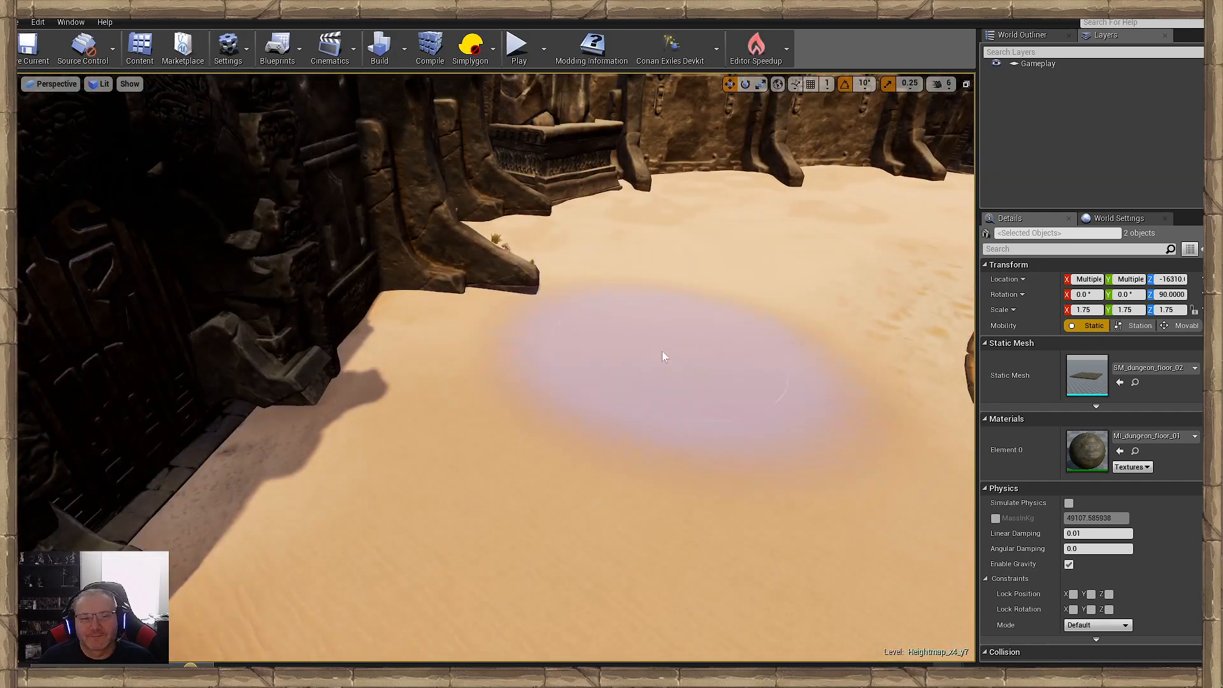
# - Continue smoothing the sand past the statue pedestals and wall buttresses towards the open ground by the cliffs
pyautogui.moveTo(663, 354); pyautogui.dragTo(593, 481, button='right')
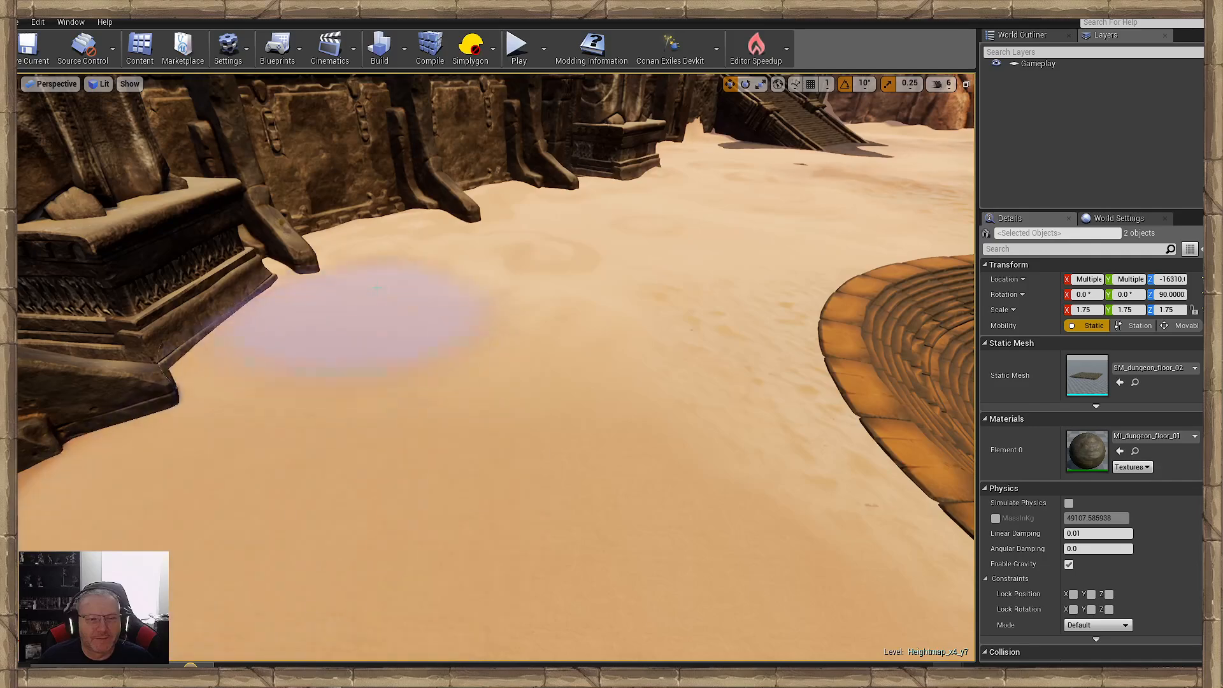
pyautogui.moveTo(533, 396)
pyautogui.mouseDown(button='right')
pyautogui.moveTo(332, 446)
pyautogui.moveTo(194, 497)
pyautogui.mouseUp(button='right')
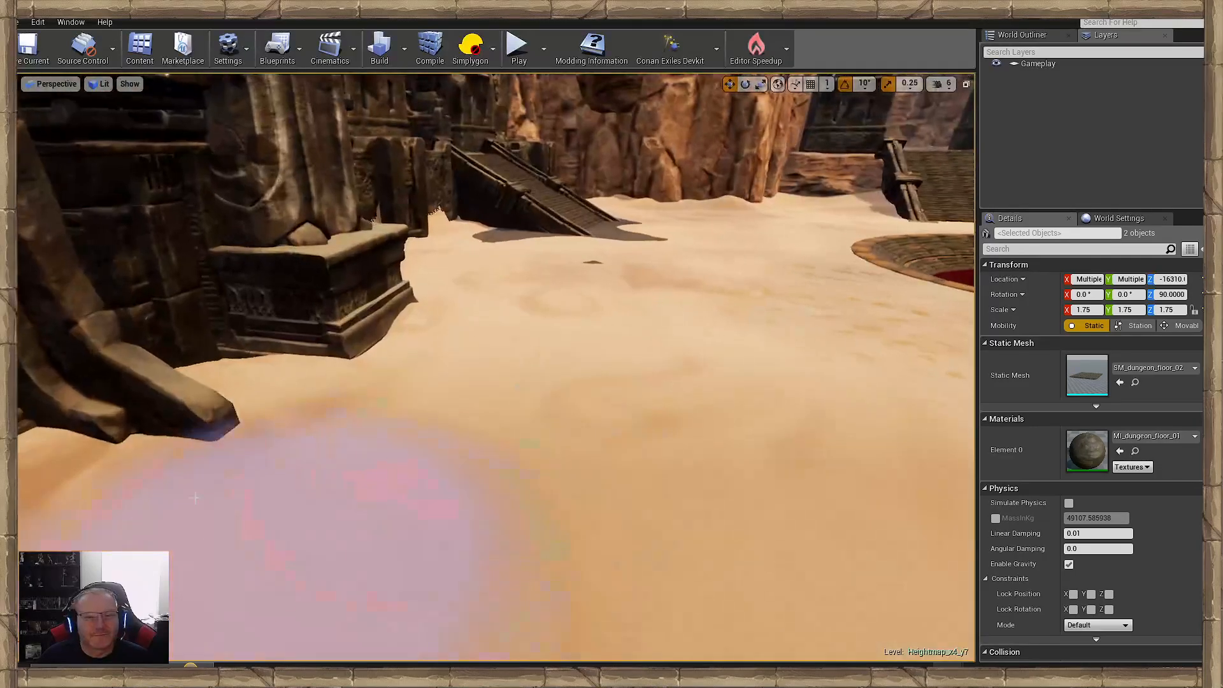
pyautogui.moveTo(620, 276)
pyautogui.mouseDown(button='right')
pyautogui.moveTo(662, 172)
pyautogui.moveTo(614, 299)
pyautogui.moveTo(688, 280)
pyautogui.mouseUp(button='right')
pyautogui.press('w')
pyautogui.press('s')
pyautogui.moveTo(670, 509)
pyautogui.mouseDown(button='right')
pyautogui.moveTo(780, 395)
pyautogui.moveTo(854, 456)
pyautogui.mouseUp(button='right')
pyautogui.press('w')
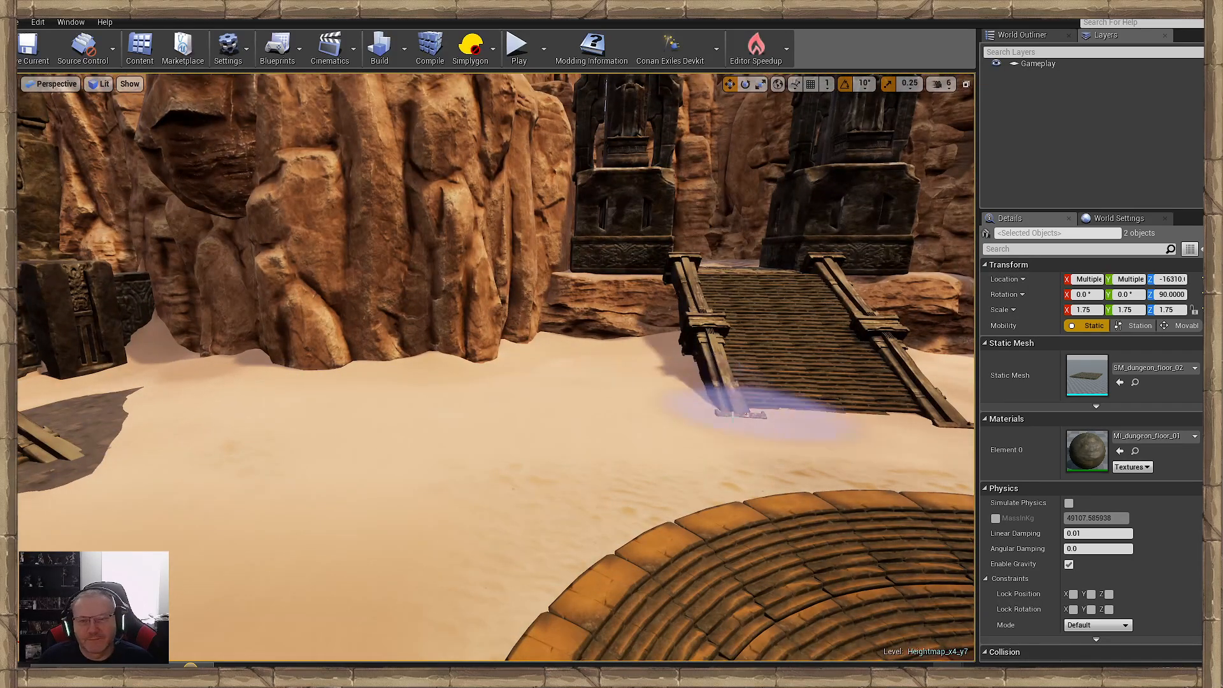
# - Blend the sand at the foot of the narrow ramp, beneath the hanging cage and in front of the arched doorway
pyautogui.press('d')
pyautogui.moveTo(732, 415)
pyautogui.mouseDown(button='right')
pyautogui.moveTo(755, 484)
pyautogui.moveTo(751, 449)
pyautogui.mouseUp(button='right')
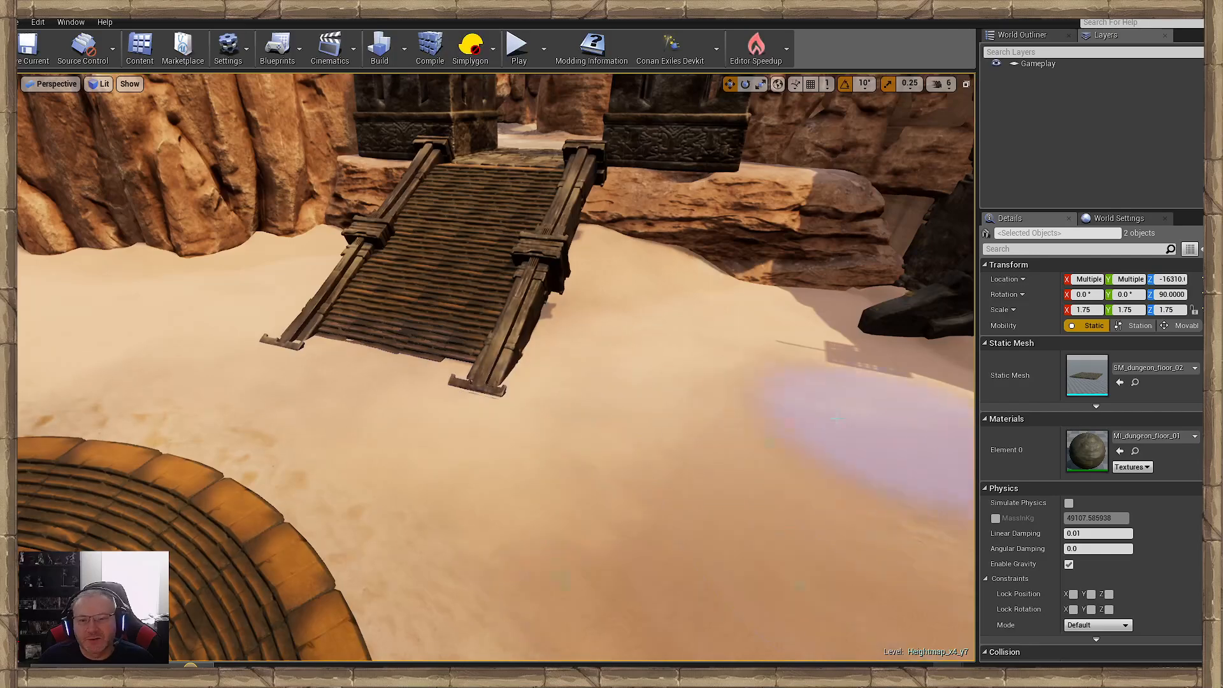
pyautogui.moveTo(888, 417); pyautogui.dragTo(965, 413, button='right')
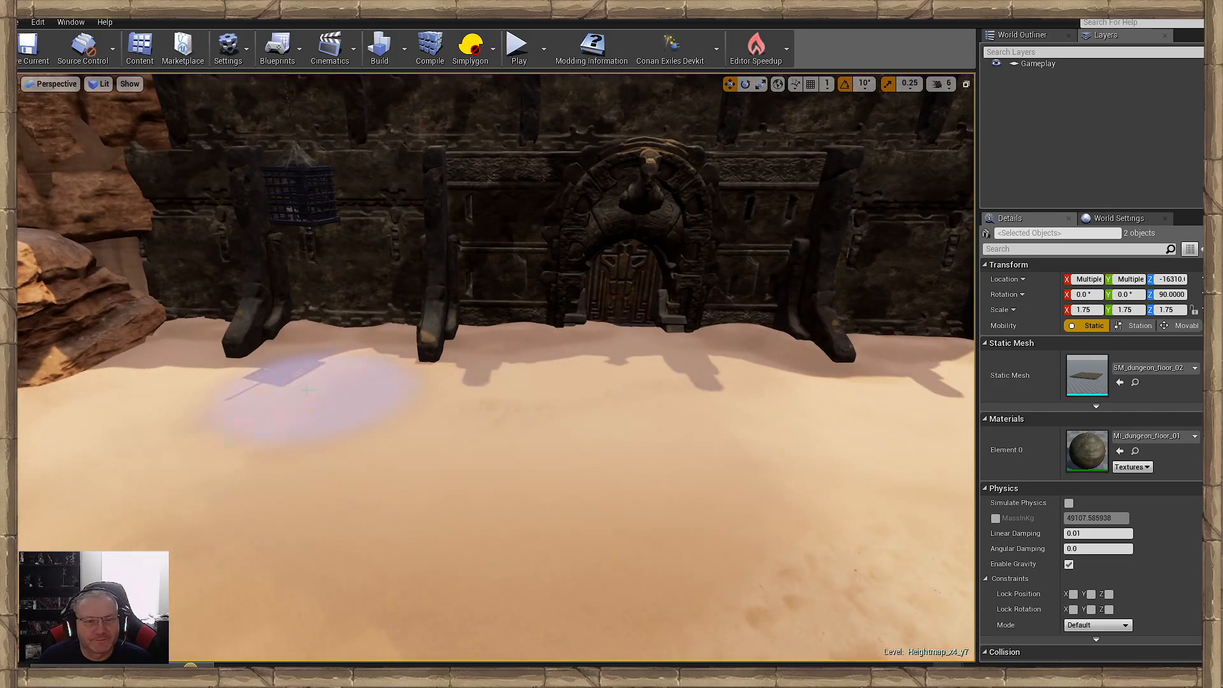
pyautogui.moveTo(308, 389); pyautogui.dragTo(644, 397, button='right')
pyautogui.press('w')
pyautogui.press('s')
pyautogui.moveTo(316, 388); pyautogui.dragTo(477, 383, button='right')
pyautogui.moveTo(803, 481)
pyautogui.mouseDown(button='right')
pyautogui.moveTo(965, 471)
pyautogui.moveTo(873, 478)
pyautogui.mouseUp(button='right')
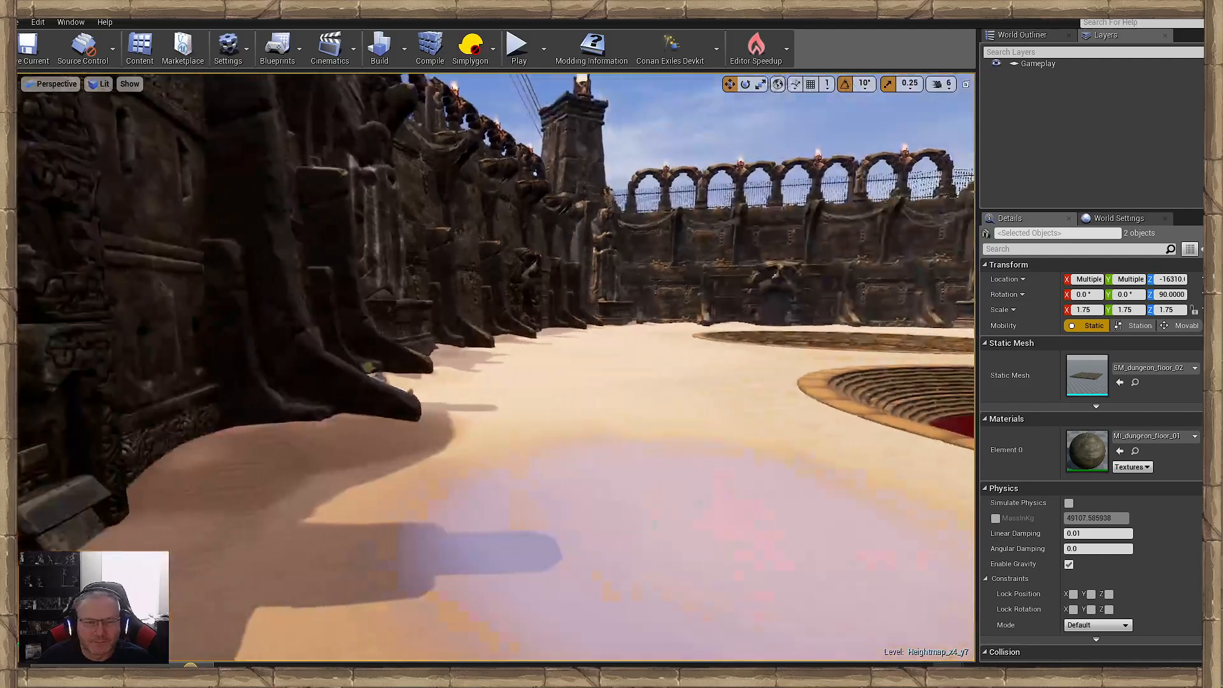
# - Smooth the shadowed sand at the next wall buttresses, pedestal and doorway on the pools' outer side
pyautogui.press('w')
pyautogui.moveTo(573, 468)
pyautogui.mouseDown(button='right')
pyautogui.moveTo(592, 454)
pyautogui.moveTo(630, 506)
pyautogui.mouseUp(button='right')
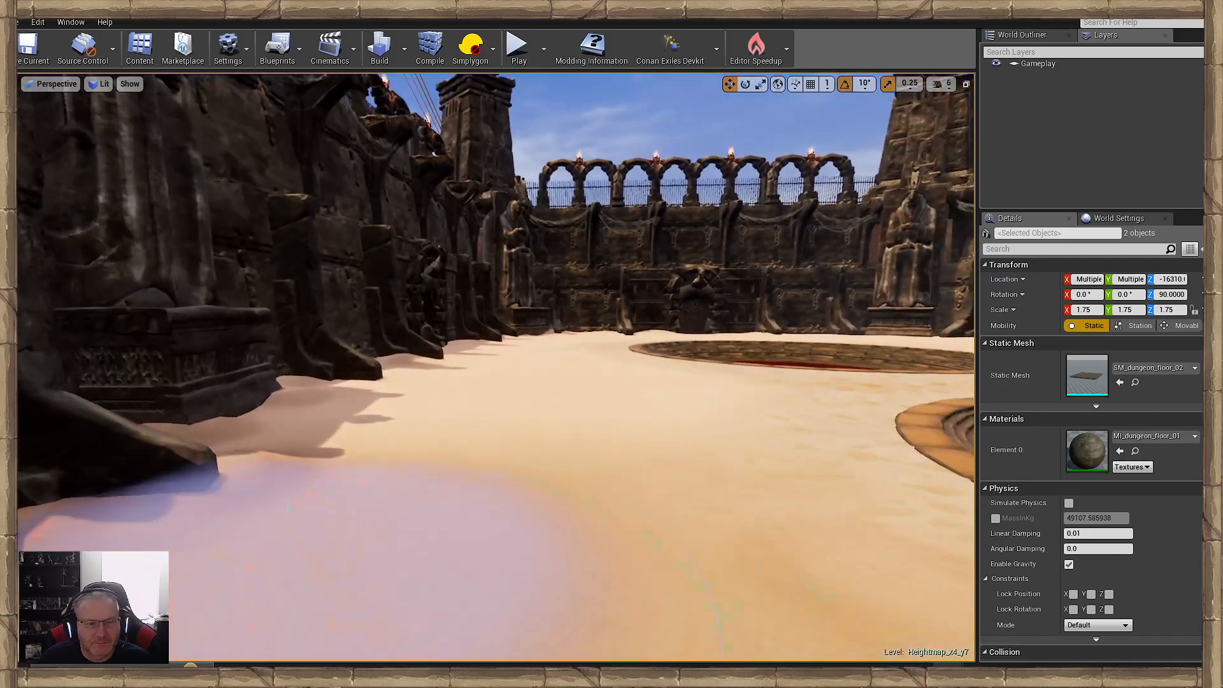
pyautogui.press('w')
pyautogui.moveTo(469, 404)
pyautogui.mouseDown(button='right')
pyautogui.moveTo(420, 331)
pyautogui.moveTo(484, 401)
pyautogui.moveTo(446, 379)
pyautogui.moveTo(463, 439)
pyautogui.mouseUp(button='right')
pyautogui.press('w')
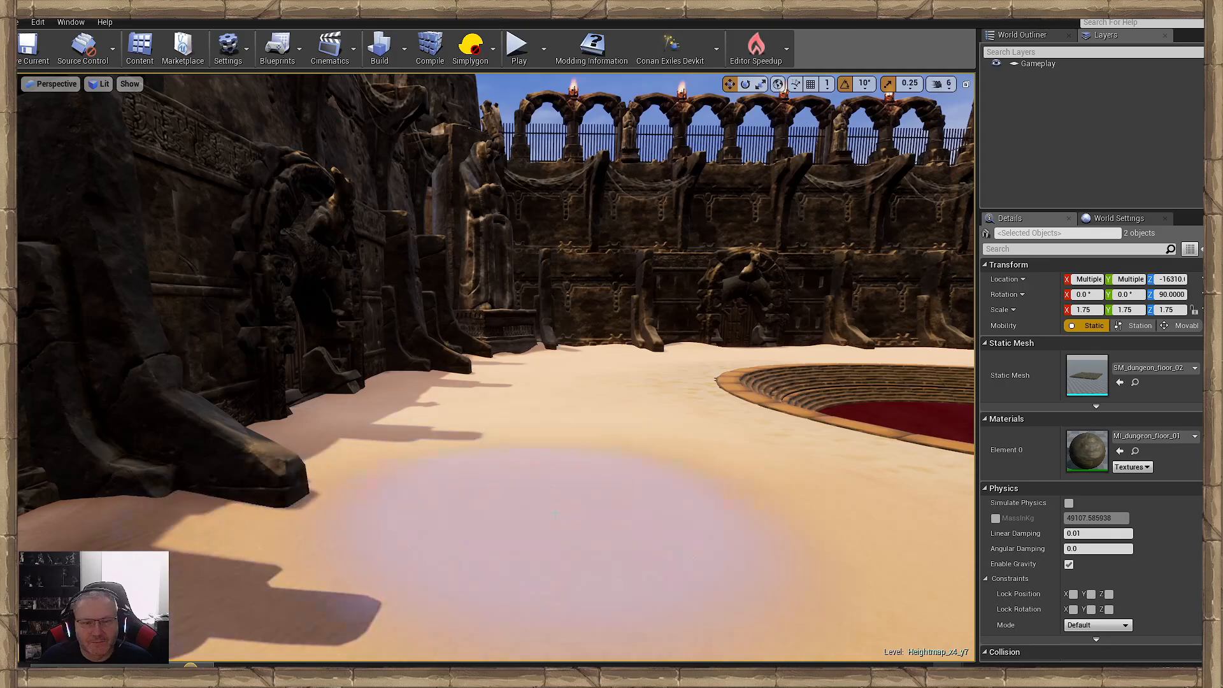
pyautogui.moveTo(555, 513)
pyautogui.mouseDown(button='right')
pyautogui.moveTo(758, 509)
pyautogui.moveTo(822, 494)
pyautogui.moveTo(746, 506)
pyautogui.moveTo(796, 510)
pyautogui.moveTo(787, 514)
pyautogui.moveTo(821, 567)
pyautogui.mouseUp(button='right')
# - Push back the sand beside the wide staircase's near railing with a smaller brush to expose more stone paving
pyautogui.press('w')
pyautogui.press('s')
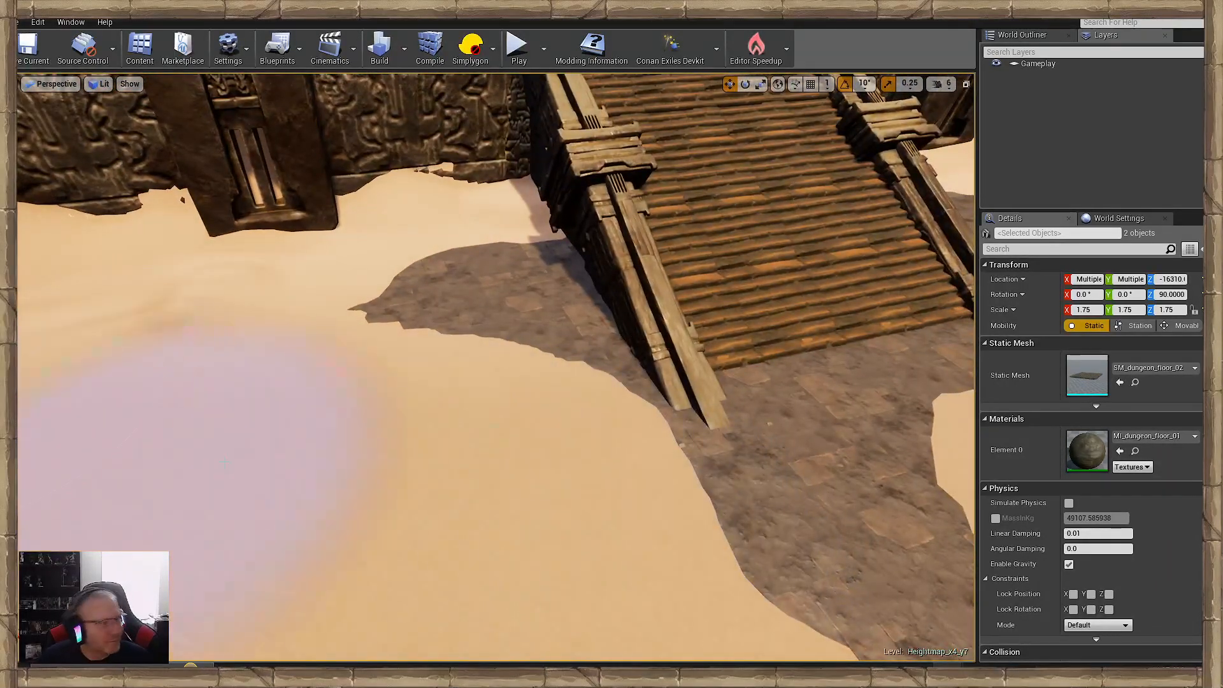
pyautogui.press('s')
pyautogui.moveTo(437, 481)
pyautogui.mouseDown(button='right')
pyautogui.moveTo(548, 481)
pyautogui.moveTo(481, 484)
pyautogui.mouseUp(button='right')
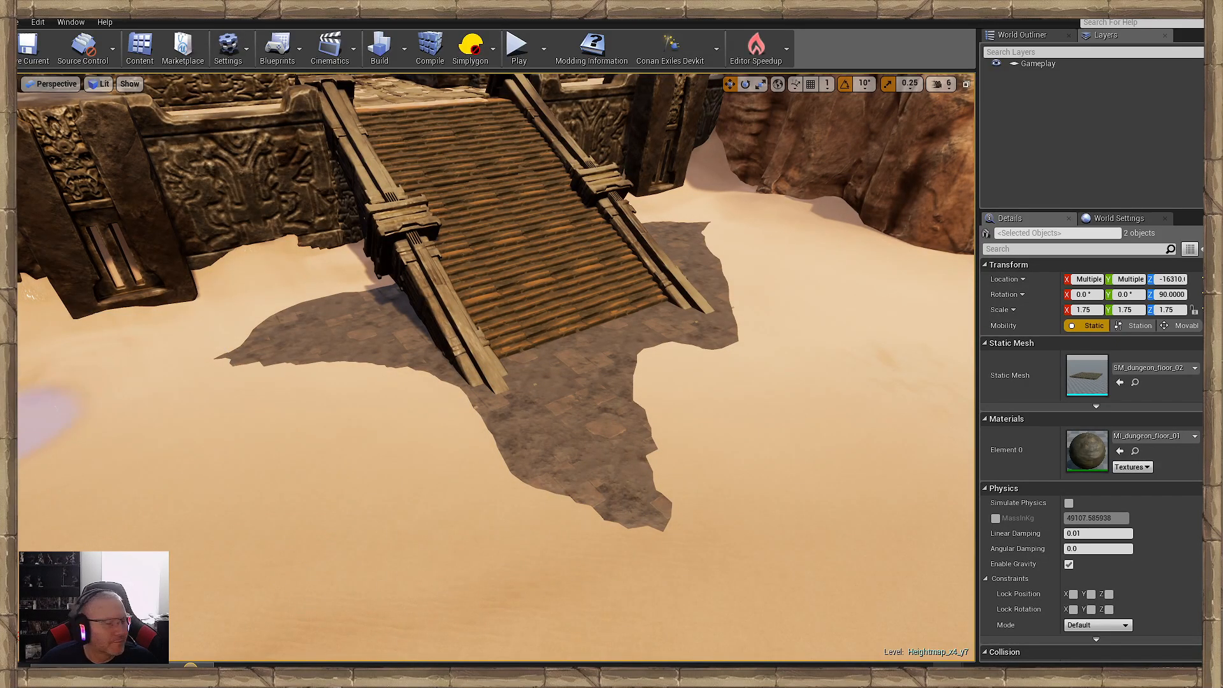
pyautogui.press('w')
pyautogui.moveTo(264, 425)
pyautogui.mouseDown(button='right')
pyautogui.moveTo(280, 443)
pyautogui.moveTo(273, 428)
pyautogui.mouseUp(button='right')
pyautogui.press('s')
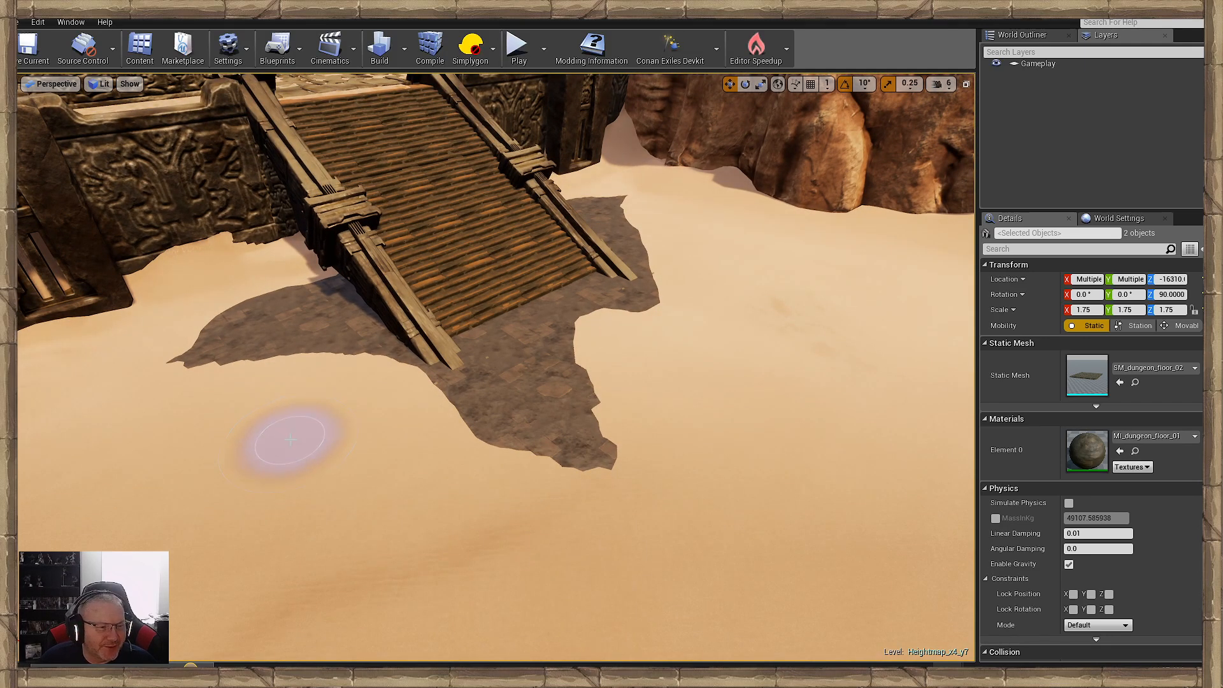
pyautogui.press('w')
pyautogui.moveTo(297, 436); pyautogui.dragTo(304, 433, button='right')
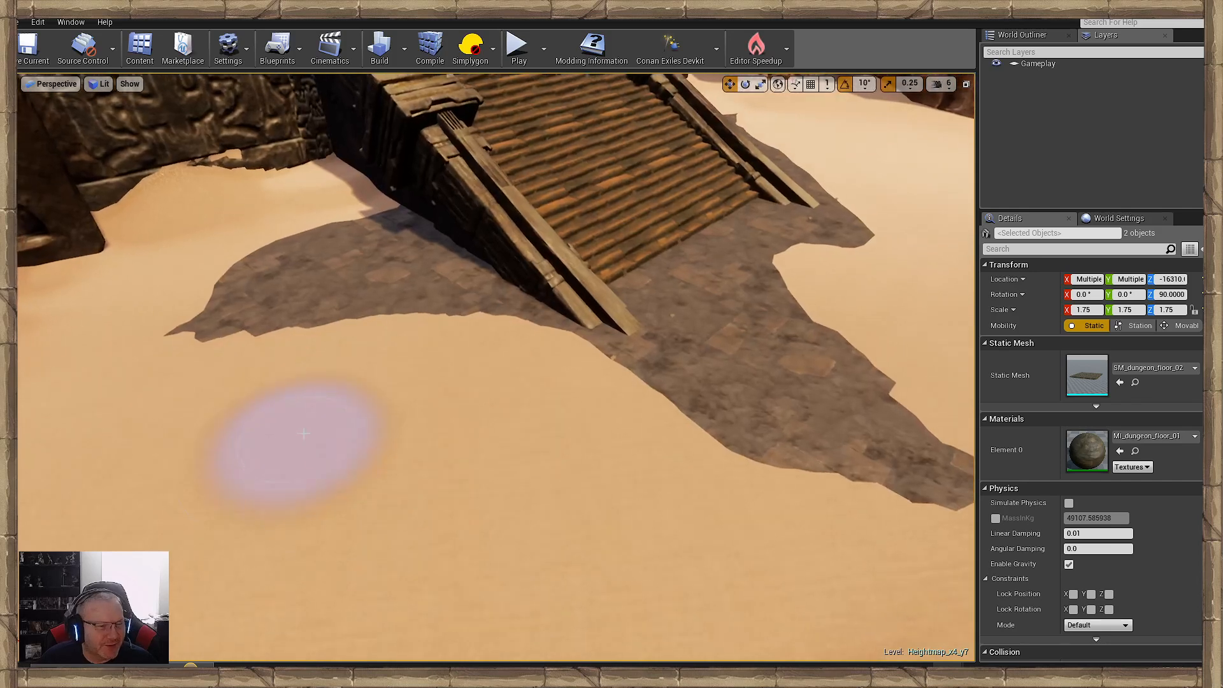
pyautogui.keyDown('shift'); pyautogui.moveTo(713, 404); pyautogui.dragTo(537, 368); pyautogui.keyUp('shift')
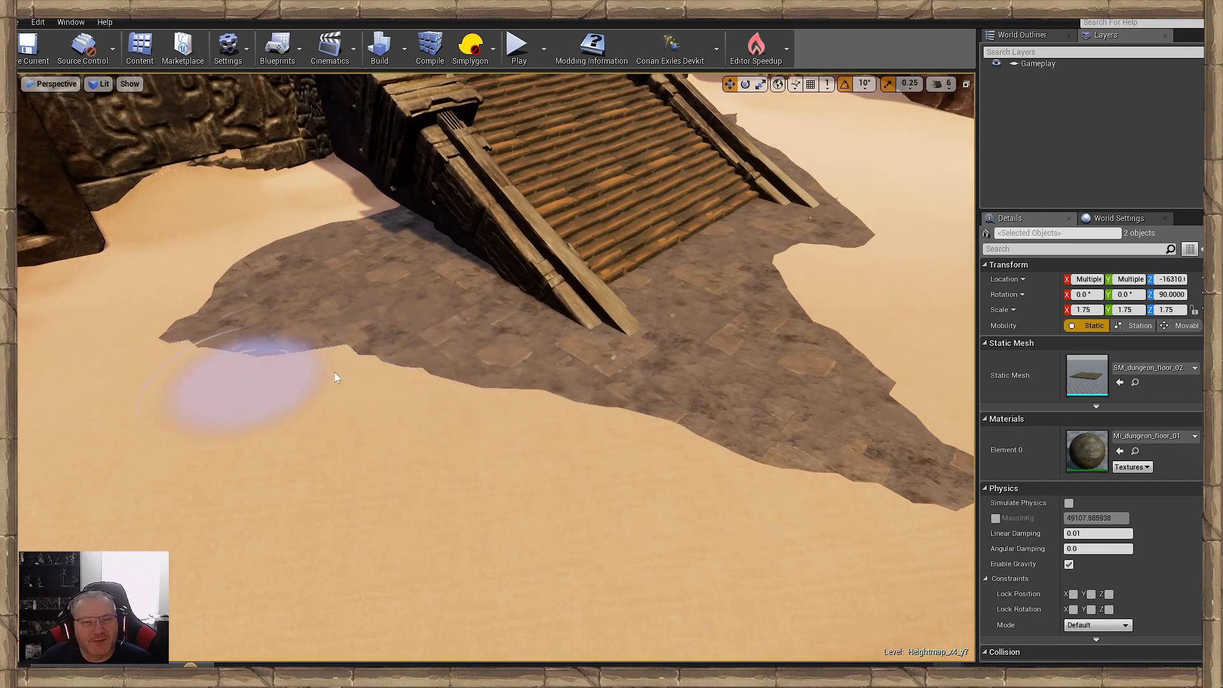
# - Widen and round the exposed stone paving directly in front of the wide staircase
pyautogui.moveTo(336, 377)
pyautogui.keyDown('shift'); pyautogui.mouseDown()
pyautogui.moveTo(191, 327)
pyautogui.moveTo(369, 232)
pyautogui.moveTo(404, 355)
pyautogui.moveTo(439, 403)
pyautogui.moveTo(191, 377)
pyautogui.moveTo(513, 408)
pyautogui.moveTo(136, 373)
pyautogui.mouseUp(); pyautogui.keyUp('shift')
pyautogui.press('d')
pyautogui.moveTo(130, 366); pyautogui.dragTo(140, 375, button='right')
pyautogui.press('d')
pyautogui.keyDown('shift'); pyautogui.moveTo(246, 342); pyautogui.dragTo(608, 285); pyautogui.keyUp('shift')
pyautogui.moveTo(681, 201)
pyautogui.keyDown('shift'); pyautogui.mouseDown()
pyautogui.moveTo(621, 484)
pyautogui.moveTo(328, 443)
pyautogui.moveTo(458, 456)
pyautogui.moveTo(677, 238)
pyautogui.mouseUp(); pyautogui.keyUp('shift')
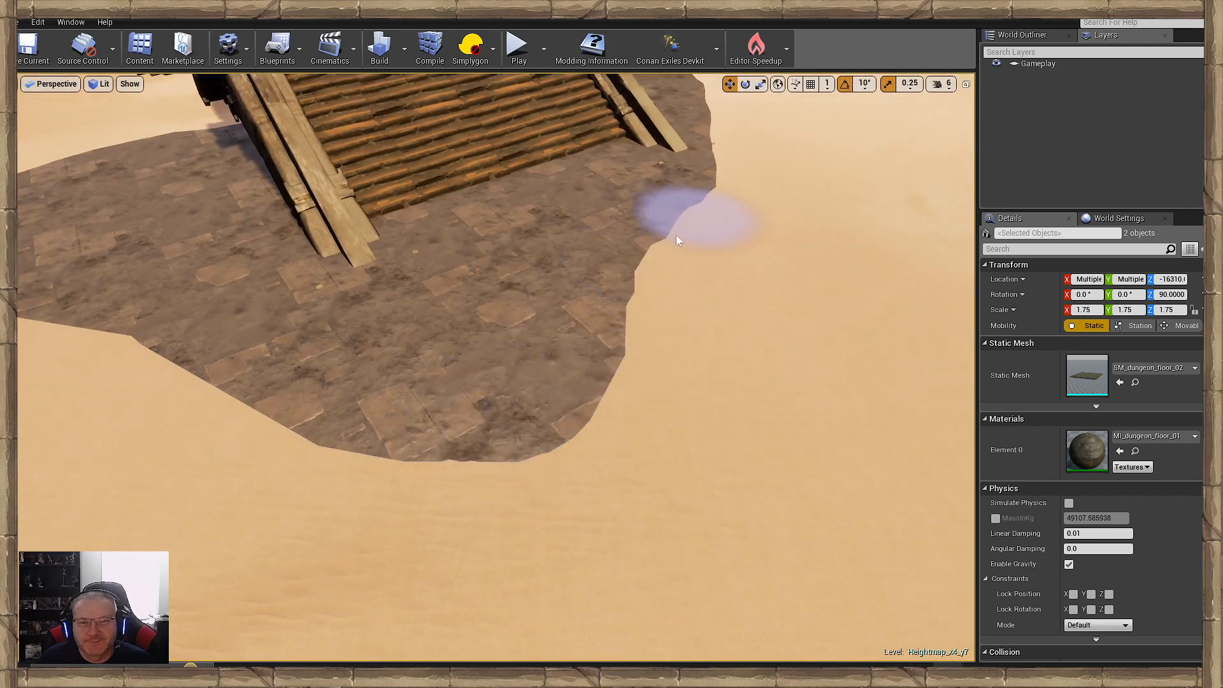
# - Reshape the sand edge around the staircase's other railing into a smooth, rounded paving outline
pyautogui.moveTo(677, 238)
pyautogui.mouseDown(button='right')
pyautogui.moveTo(611, 246)
pyautogui.moveTo(650, 207)
pyautogui.moveTo(621, 211)
pyautogui.mouseUp(button='right')
pyautogui.press('d')
pyautogui.press('s')
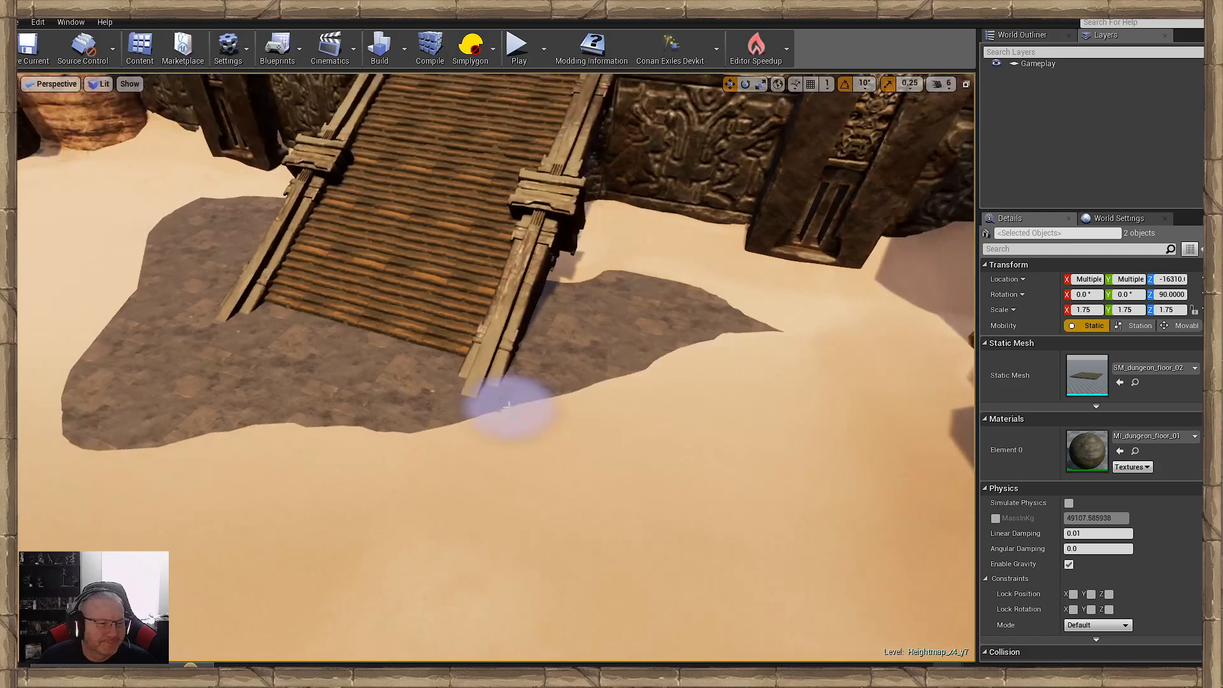
pyautogui.moveTo(508, 408); pyautogui.dragTo(471, 401, button='right')
pyautogui.press('w')
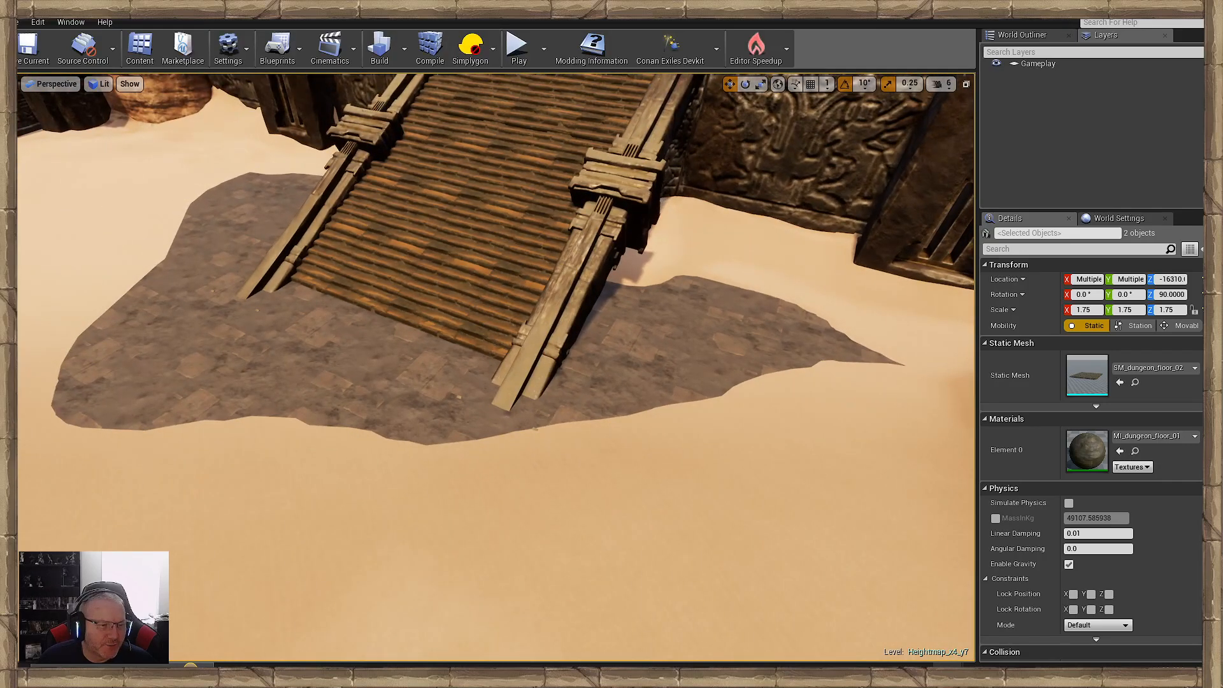
pyautogui.moveTo(466, 465); pyautogui.dragTo(465, 458, button='right')
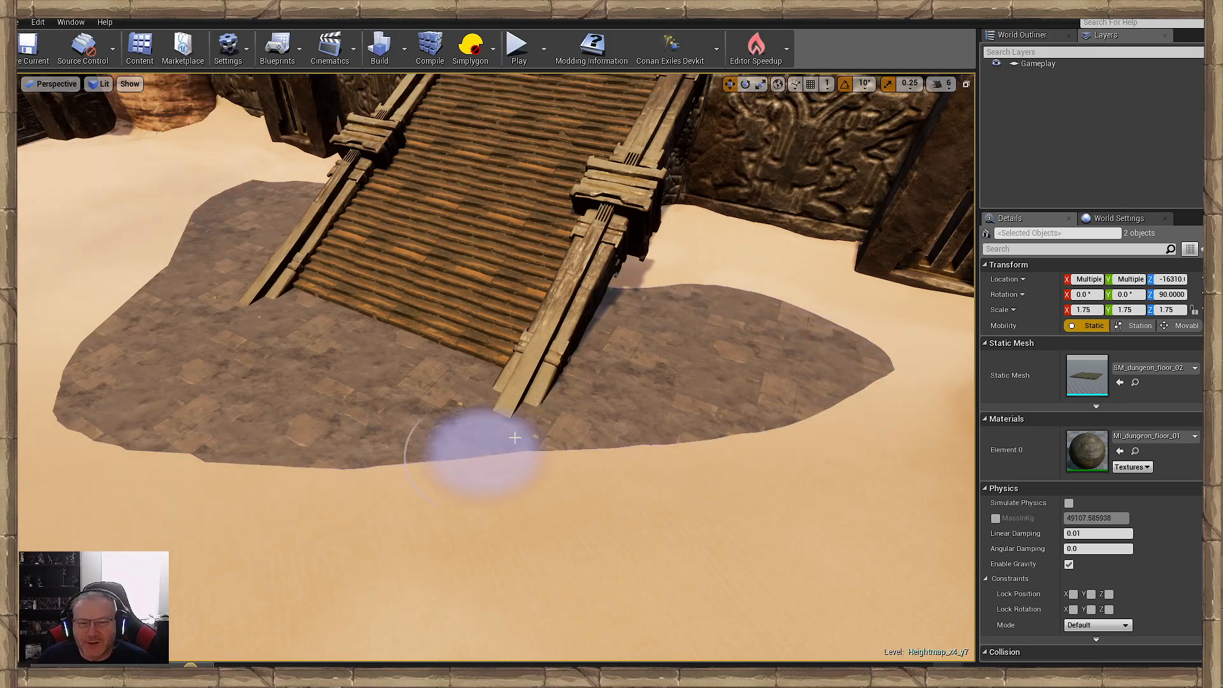
pyautogui.moveTo(753, 510); pyautogui.dragTo(497, 456, button='right')
pyautogui.moveTo(754, 541)
pyautogui.mouseDown(button='right')
pyautogui.moveTo(857, 545)
pyautogui.moveTo(844, 509)
pyautogui.moveTo(927, 462)
pyautogui.mouseUp(button='right')
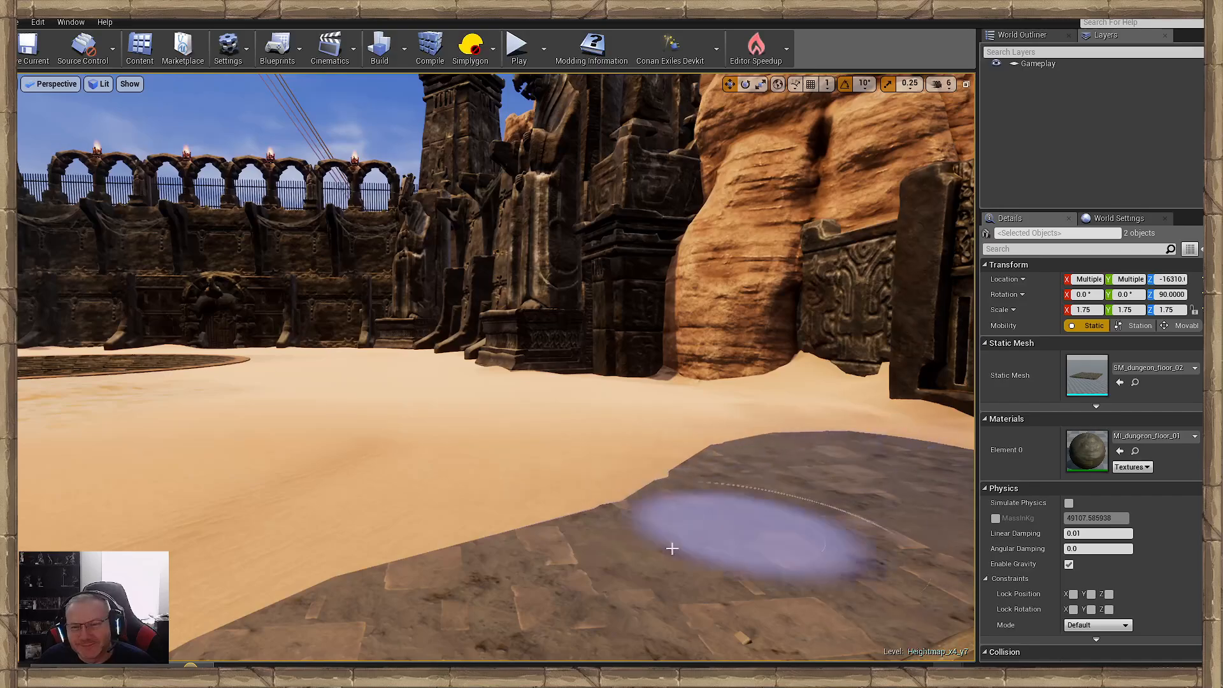
pyautogui.moveTo(672, 548)
pyautogui.mouseDown(button='right')
pyautogui.moveTo(529, 535)
pyautogui.moveTo(803, 532)
pyautogui.moveTo(711, 534)
pyautogui.moveTo(809, 534)
pyautogui.moveTo(815, 573)
pyautogui.moveTo(841, 573)
pyautogui.mouseUp(button='right')
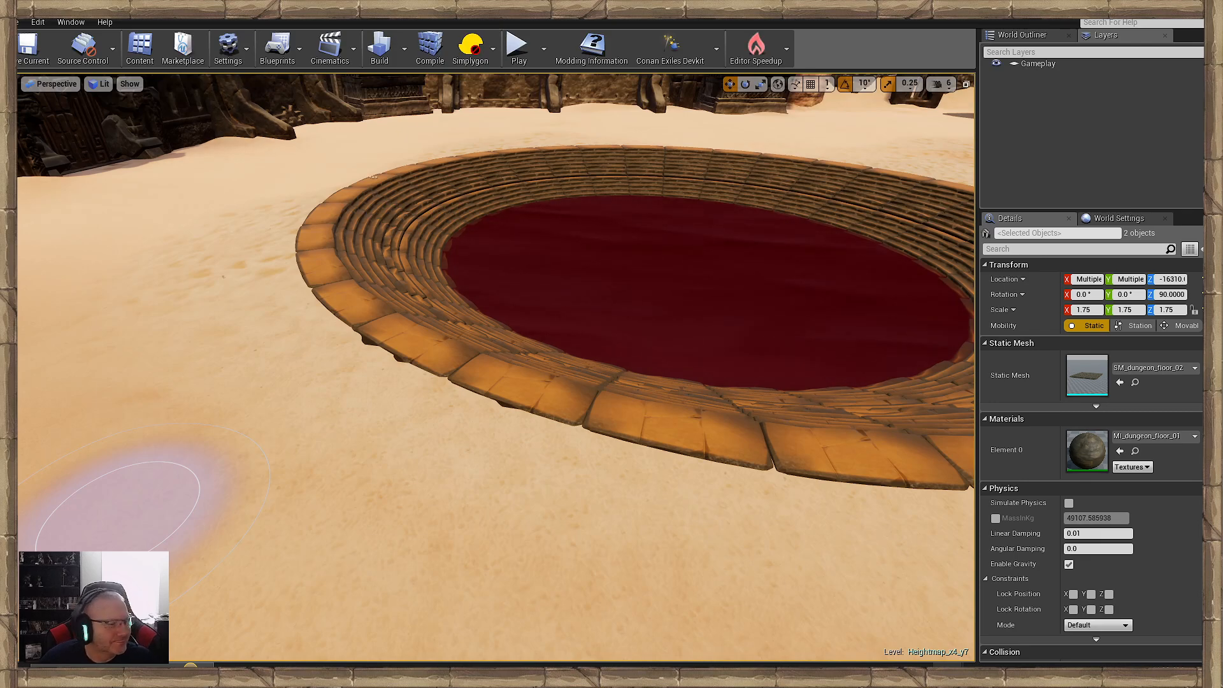
# - Paint pale cracked ground over the smooth sand along the near rim of the first pool
pyautogui.moveTo(159, 424); pyautogui.dragTo(213, 430, button='right')
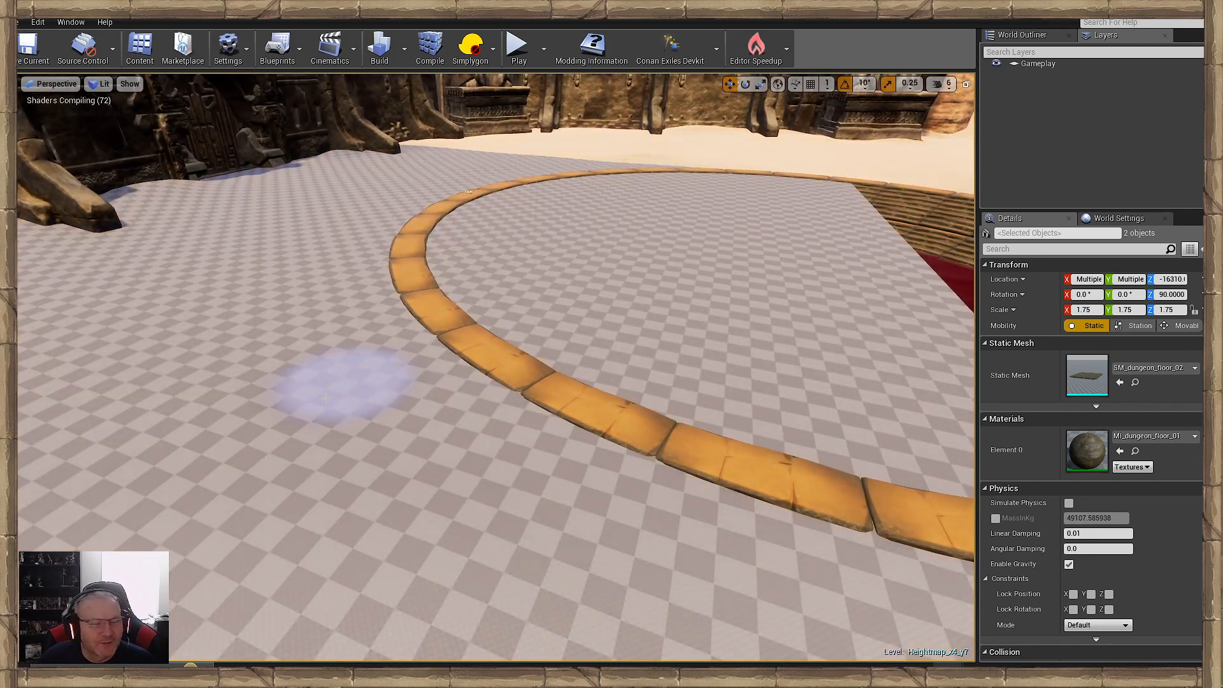
pyautogui.moveTo(333, 467); pyautogui.dragTo(377, 466, button='right')
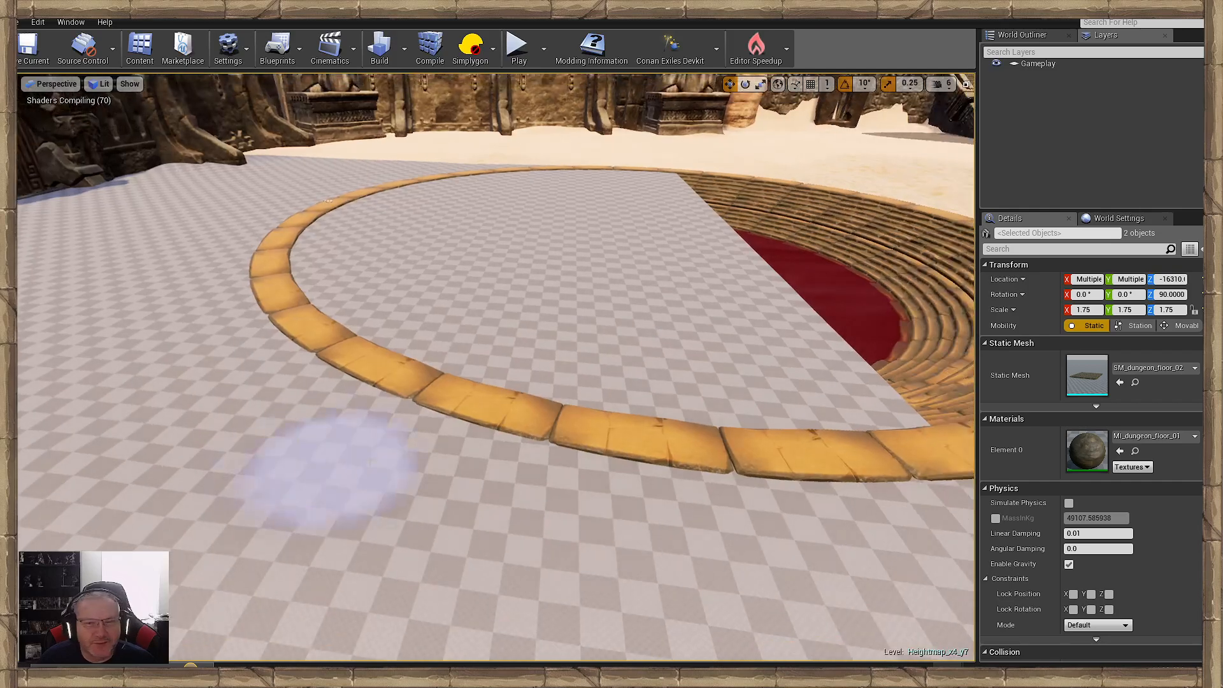
pyautogui.moveTo(293, 465); pyautogui.dragTo(249, 477, button='right')
pyautogui.moveTo(344, 456)
pyautogui.mouseDown(button='right')
pyautogui.moveTo(421, 453)
pyautogui.moveTo(357, 446)
pyautogui.mouseUp(button='right')
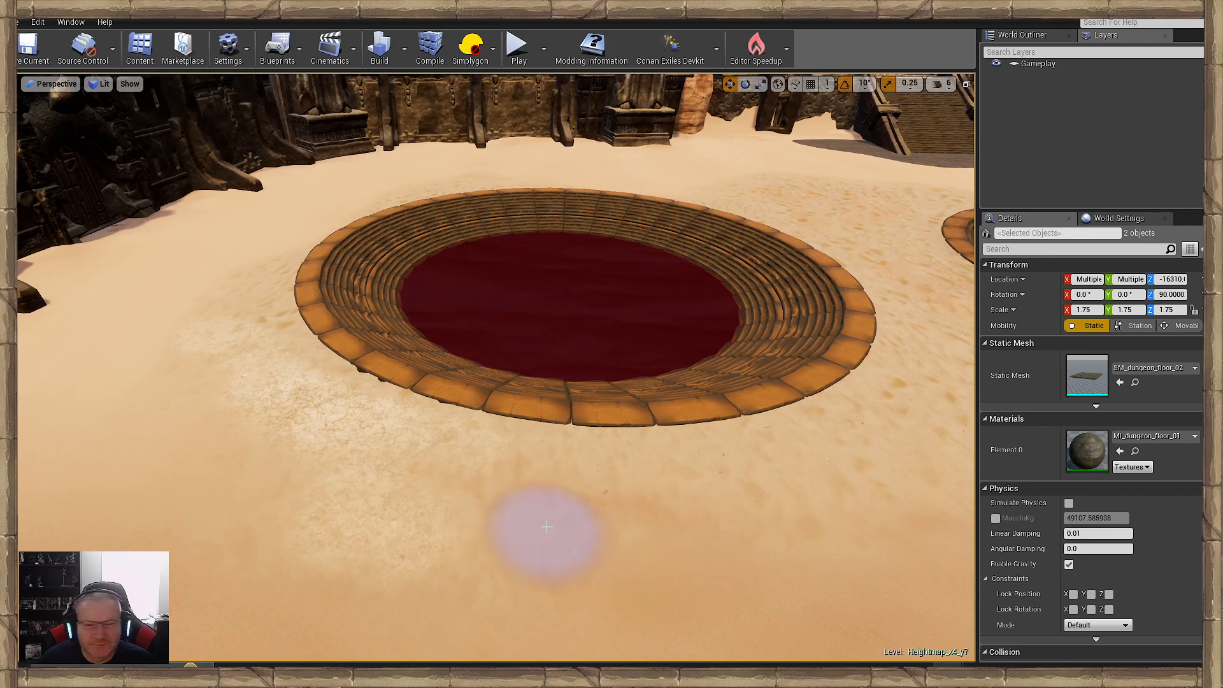
pyautogui.moveTo(799, 471); pyautogui.dragTo(848, 469, button='right')
pyautogui.press('d')
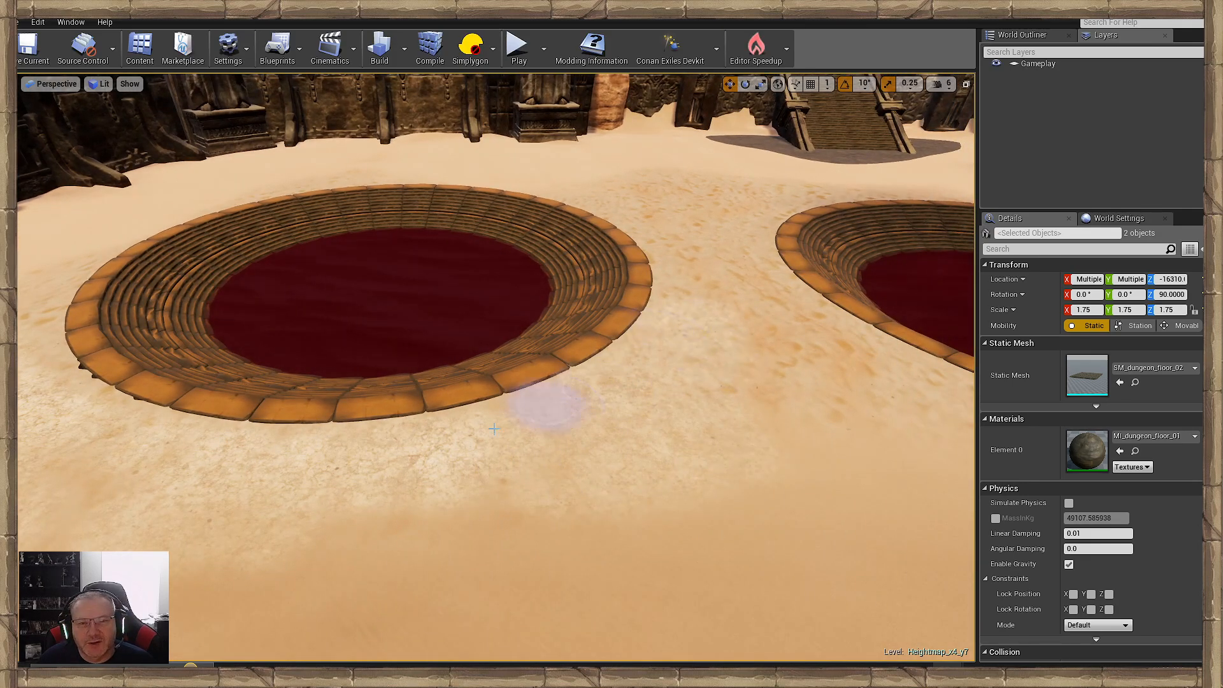
# - Cover the strip of sand between the two pools with pale cracked ground
pyautogui.press('w')
pyautogui.moveTo(677, 463); pyautogui.dragTo(797, 535, button='right')
pyautogui.moveTo(593, 316); pyautogui.dragTo(781, 309, button='right')
pyautogui.moveTo(533, 410); pyautogui.dragTo(407, 360, button='right')
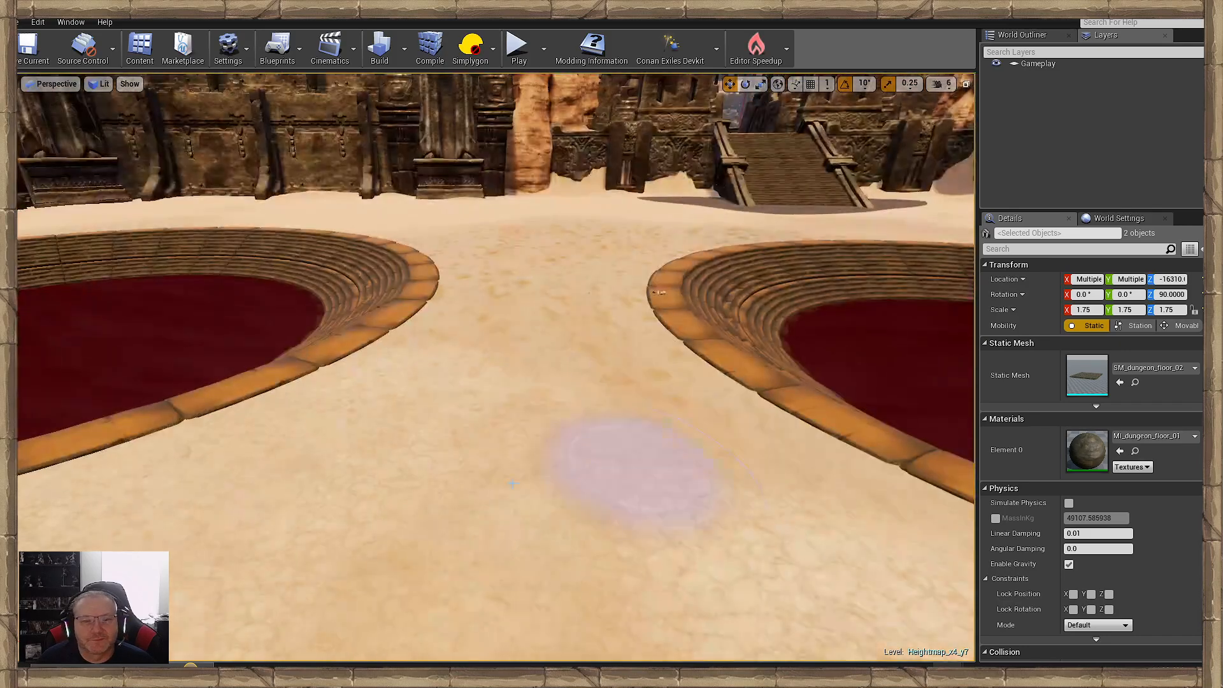
pyautogui.moveTo(589, 362)
pyautogui.mouseDown(button='right')
pyautogui.moveTo(564, 303)
pyautogui.moveTo(663, 382)
pyautogui.moveTo(685, 376)
pyautogui.mouseUp(button='right')
pyautogui.press('s')
pyautogui.moveTo(390, 295)
pyautogui.mouseDown(button='right')
pyautogui.moveTo(720, 255)
pyautogui.moveTo(758, 239)
pyautogui.moveTo(562, 388)
pyautogui.moveTo(573, 382)
pyautogui.mouseUp(button='right')
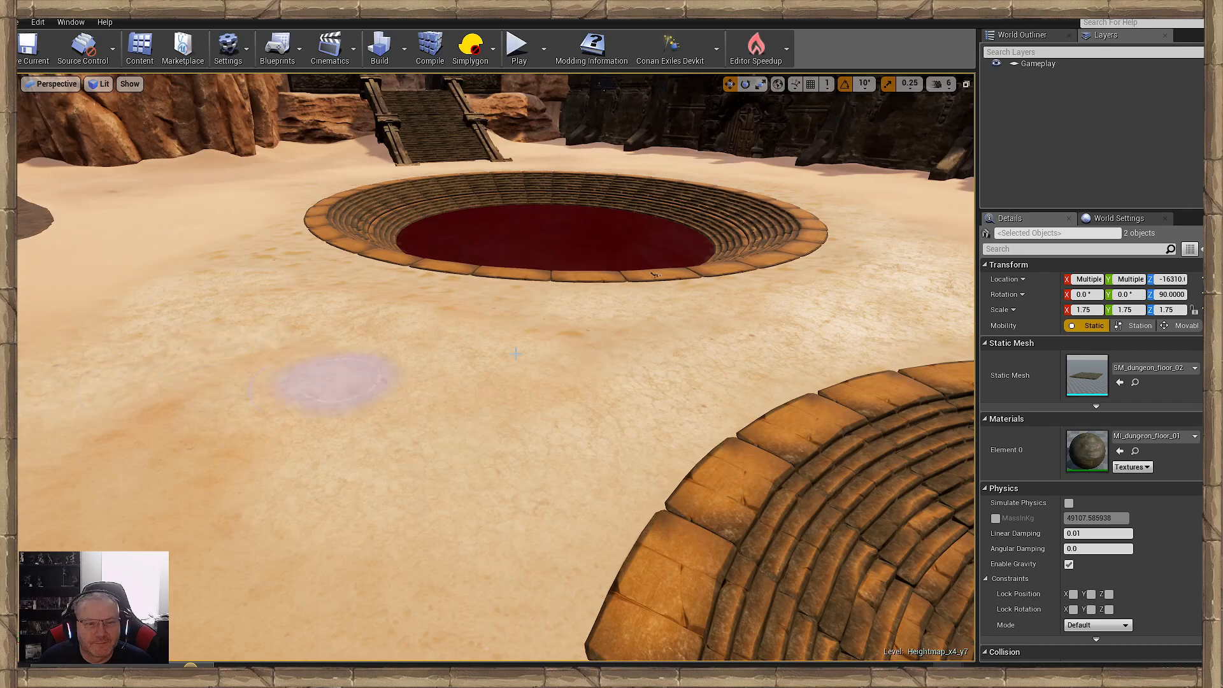
# - Extend the cracked ground over the sand between the pools and the statue pedestal near the wide staircase
pyautogui.moveTo(516, 354); pyautogui.dragTo(863, 321, button='right')
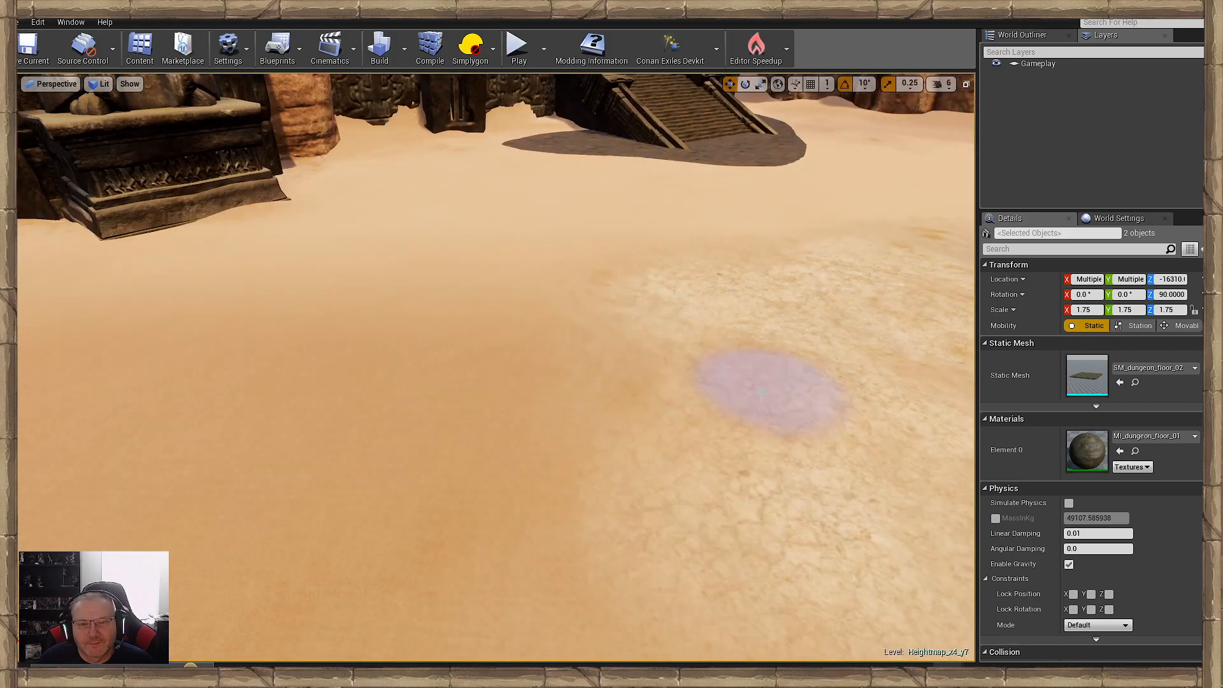
pyautogui.moveTo(773, 391)
pyautogui.mouseDown(button='right')
pyautogui.moveTo(786, 296)
pyautogui.moveTo(761, 322)
pyautogui.moveTo(781, 322)
pyautogui.mouseUp(button='right')
pyautogui.press('s')
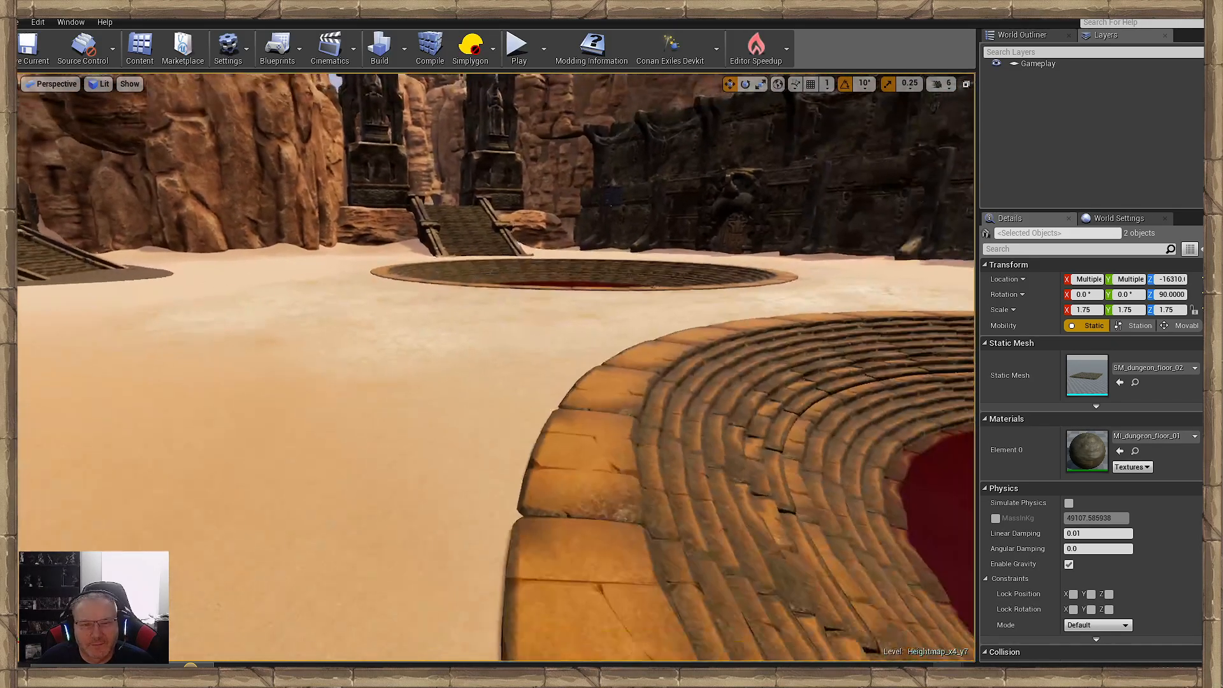
pyautogui.press('s')
pyautogui.moveTo(524, 424); pyautogui.dragTo(685, 458, button='right')
# - Paint cracked ground along the outer rim of the pool, around to the side with the bones
pyautogui.click(533, 342)
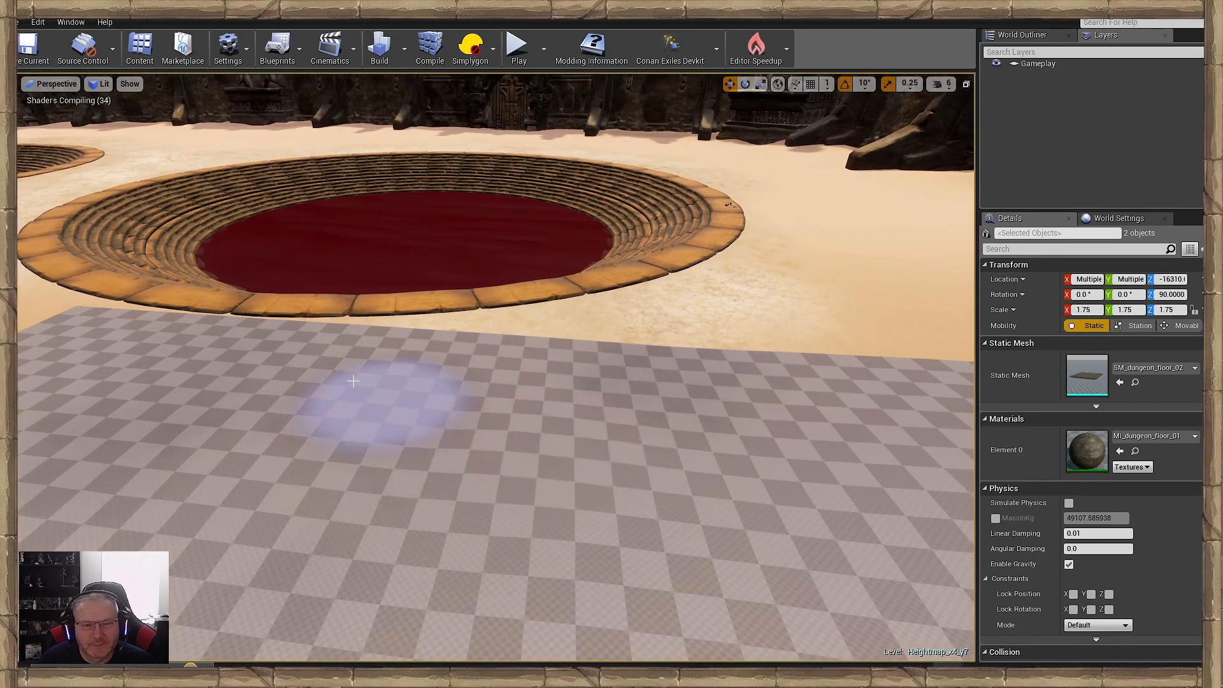
pyautogui.press('s')
pyautogui.moveTo(724, 477)
pyautogui.mouseDown(button='right')
pyautogui.moveTo(676, 449)
pyautogui.moveTo(522, 445)
pyautogui.moveTo(561, 421)
pyautogui.moveTo(541, 437)
pyautogui.mouseUp(button='right')
pyautogui.press('w')
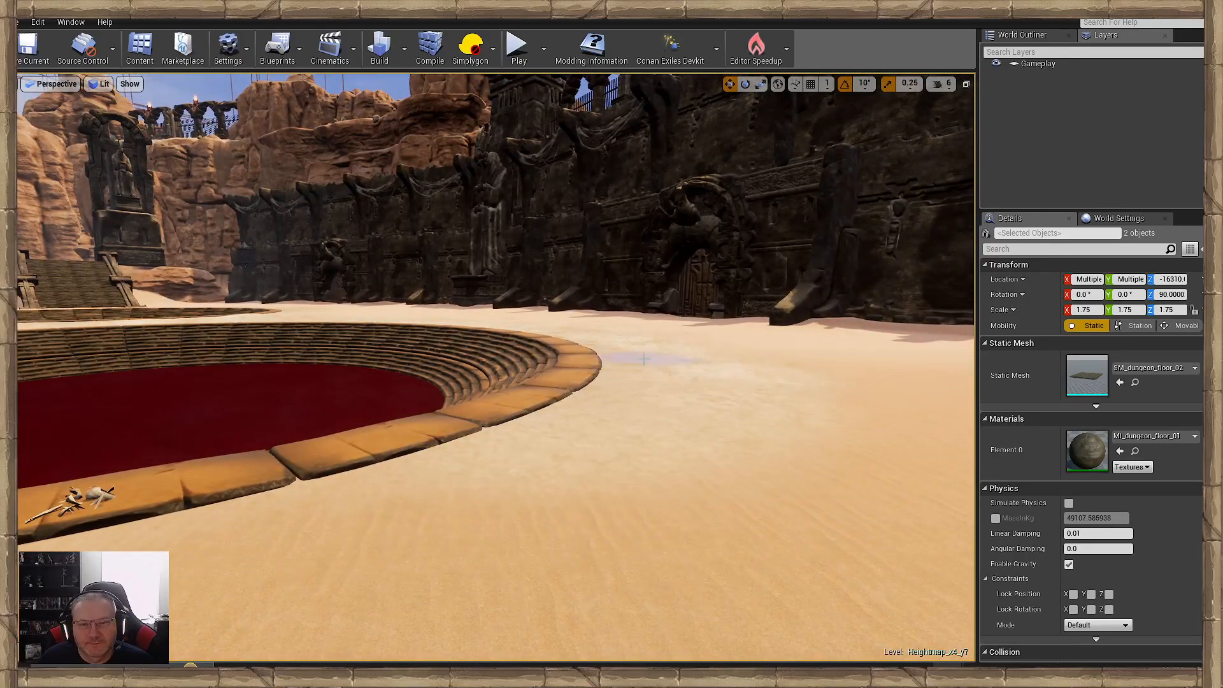
pyautogui.press('w')
pyautogui.moveTo(669, 375); pyautogui.dragTo(540, 363, button='right')
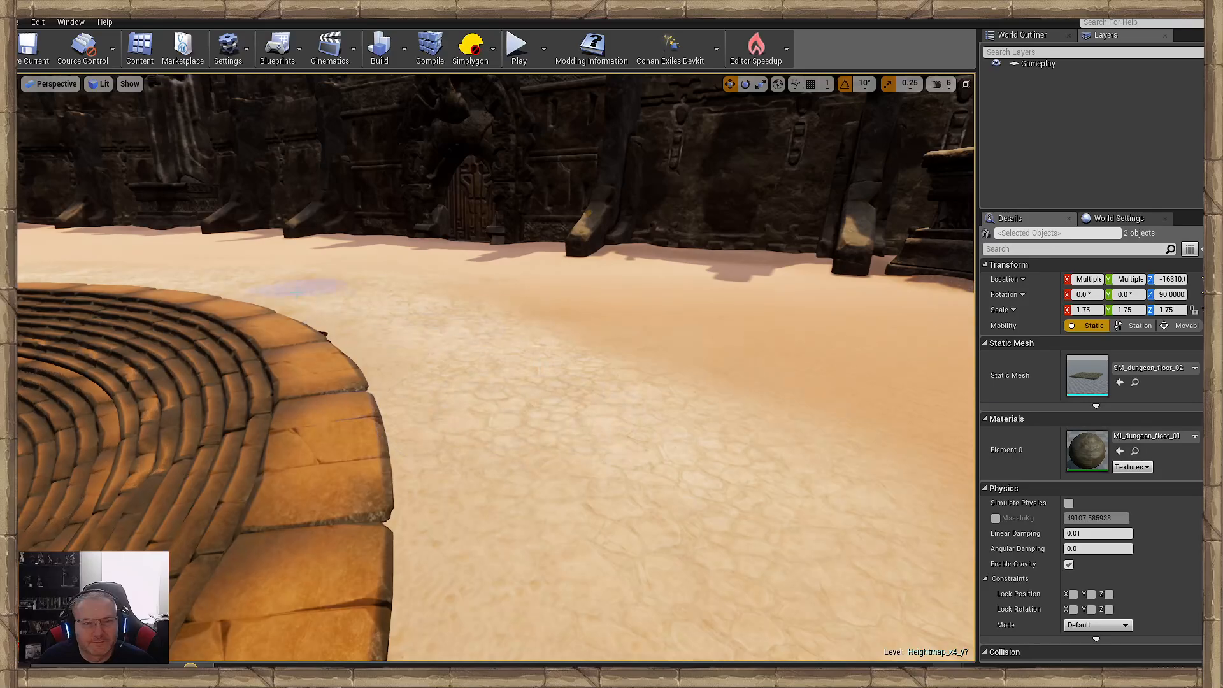
# - Fill the sand between the pool rim and the shaded wall with a continuous band of cracked ground
pyautogui.moveTo(297, 293)
pyautogui.mouseDown(button='right')
pyautogui.moveTo(249, 265)
pyautogui.moveTo(160, 274)
pyautogui.moveTo(318, 357)
pyautogui.mouseUp(button='right')
pyautogui.press('w')
pyautogui.press('s')
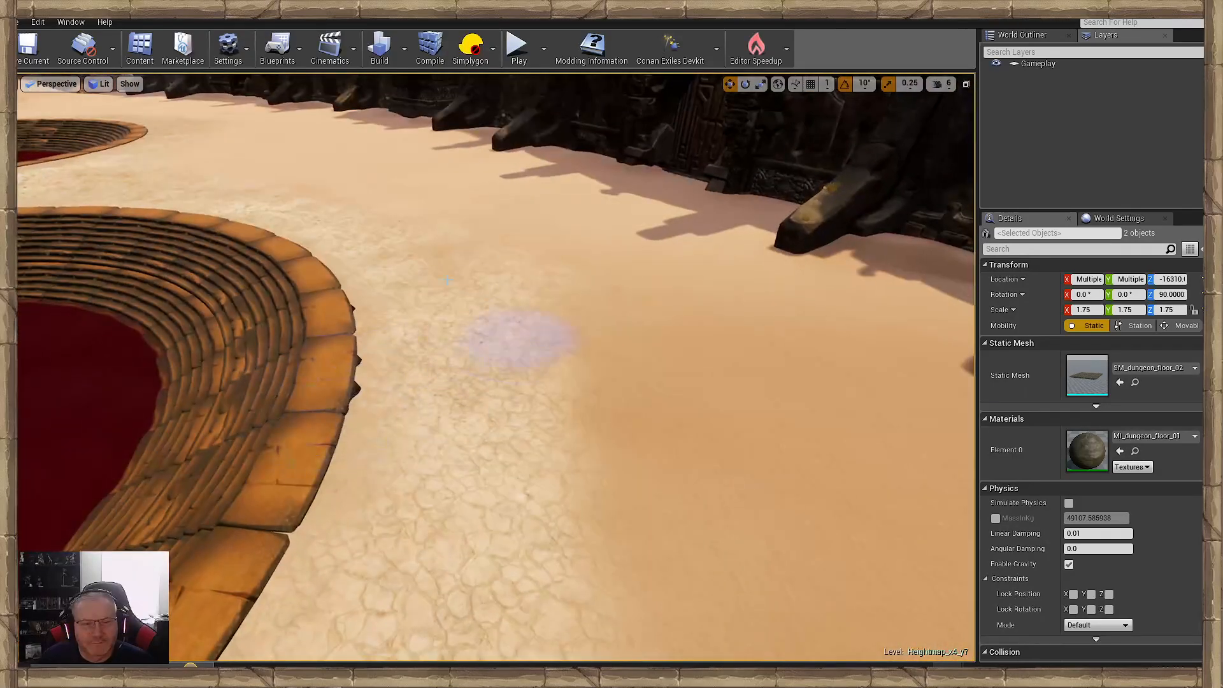
pyautogui.moveTo(371, 269); pyautogui.dragTo(414, 304, button='right')
pyautogui.press('w')
pyautogui.press('s')
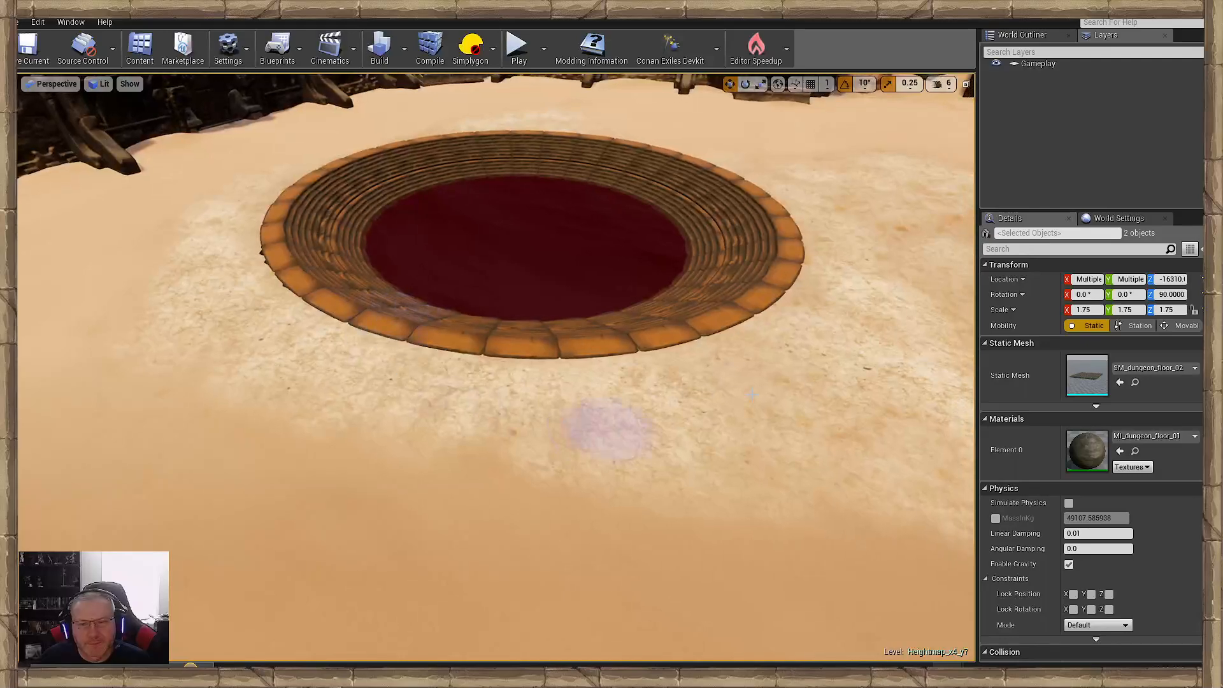
# - Extend the cracked ground around the outer rim of the pools, widening the band over the surrounding sand
pyautogui.moveTo(811, 333)
pyautogui.mouseDown(button='right')
pyautogui.moveTo(720, 312)
pyautogui.moveTo(874, 361)
pyautogui.mouseUp(button='right')
pyautogui.press('w')
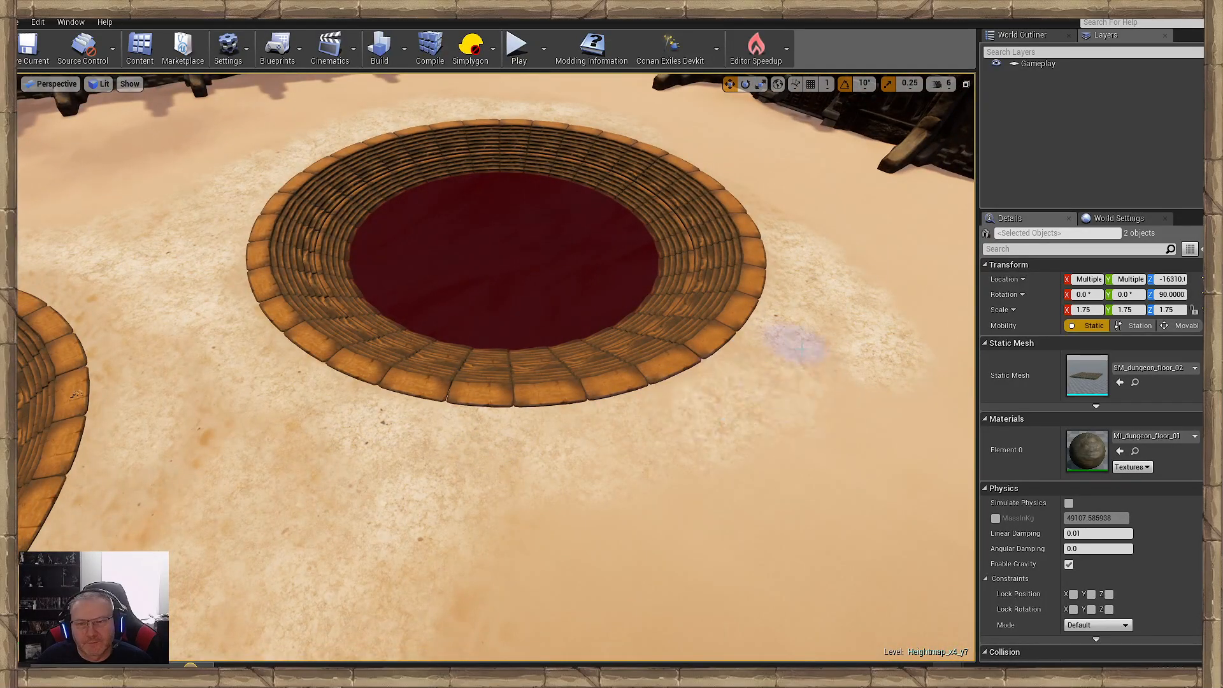
pyautogui.moveTo(77, 395)
pyautogui.mouseDown(button='right')
pyautogui.moveTo(70, 319)
pyautogui.moveTo(26, 318)
pyautogui.moveTo(108, 287)
pyautogui.moveTo(58, 283)
pyautogui.moveTo(83, 407)
pyautogui.moveTo(147, 446)
pyautogui.mouseUp(button='right')
pyautogui.press('w')
pyautogui.press('s')
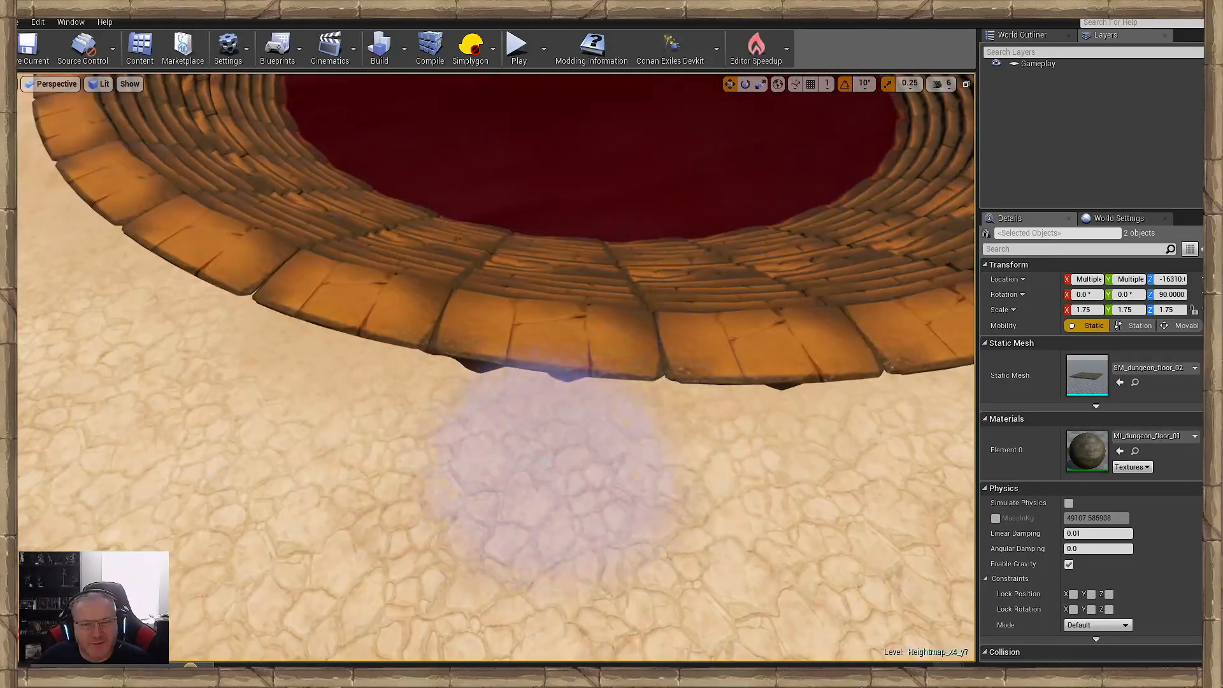
pyautogui.moveTo(553, 469); pyautogui.dragTo(542, 503, button='right')
pyautogui.press('s')
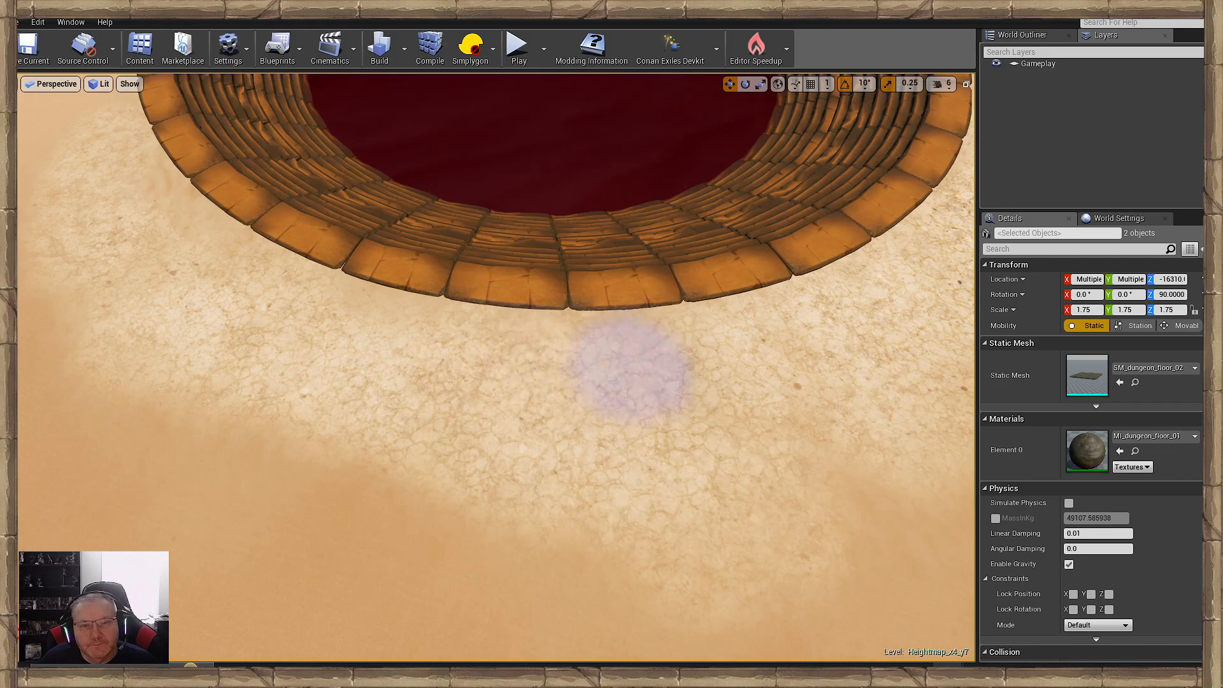
pyautogui.moveTo(509, 419)
pyautogui.mouseDown(button='right')
pyautogui.moveTo(573, 364)
pyautogui.moveTo(500, 394)
pyautogui.moveTo(554, 397)
pyautogui.moveTo(472, 332)
pyautogui.moveTo(586, 328)
pyautogui.moveTo(732, 386)
pyautogui.moveTo(618, 373)
pyautogui.moveTo(528, 325)
pyautogui.moveTo(563, 306)
pyautogui.moveTo(562, 331)
pyautogui.mouseUp(button='right')
pyautogui.press('s')
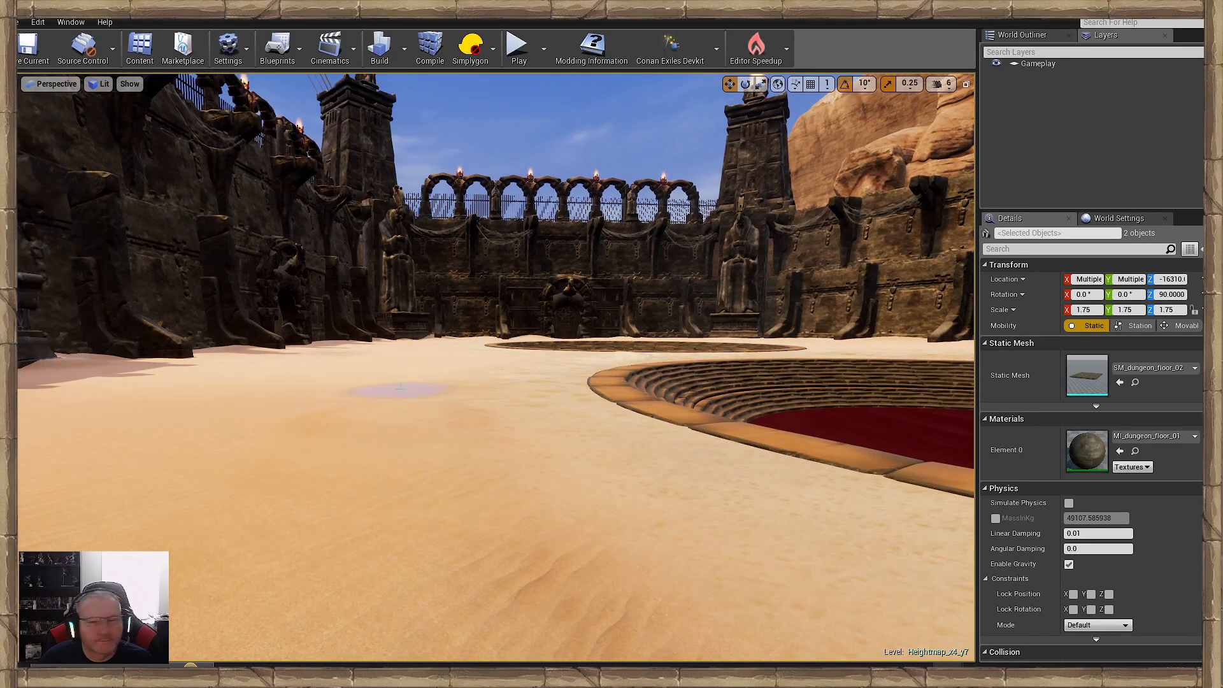
# - Paint cracked ground over the bare sand along the open side of both pools, continuing toward the statue pedestal
pyautogui.moveTo(397, 389); pyautogui.dragTo(535, 424, button='right')
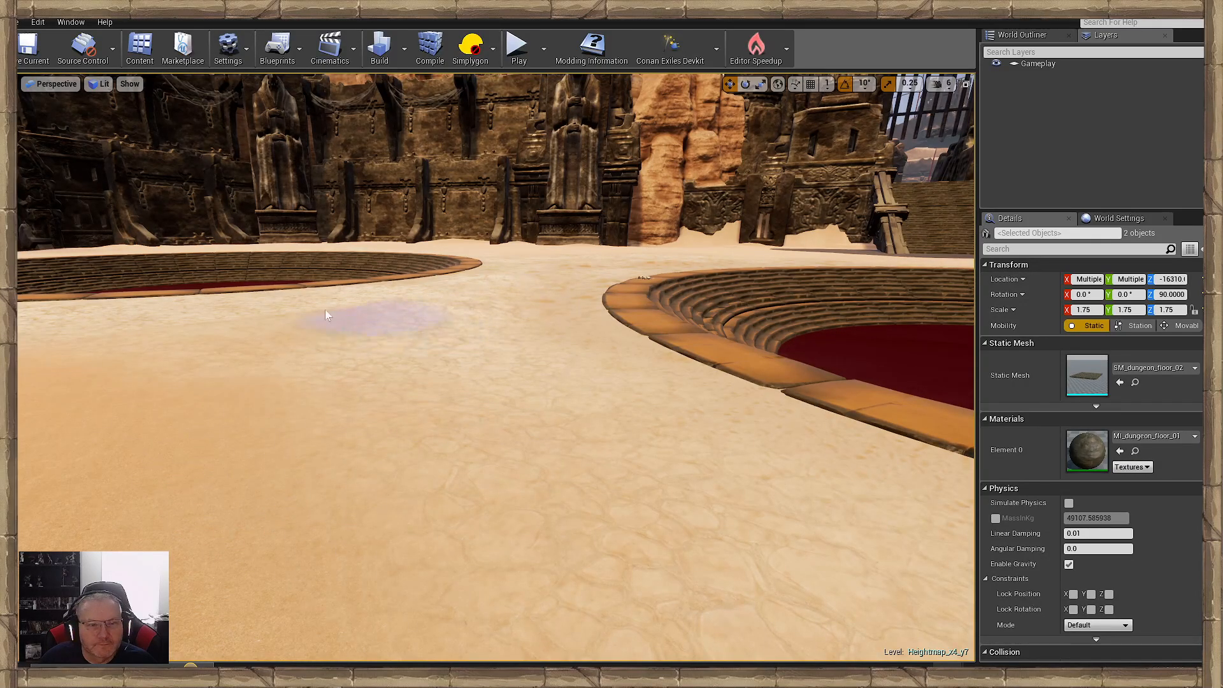
pyautogui.press('w')
pyautogui.moveTo(472, 436)
pyautogui.mouseDown(button='right')
pyautogui.moveTo(504, 382)
pyautogui.moveTo(526, 438)
pyautogui.mouseUp(button='right')
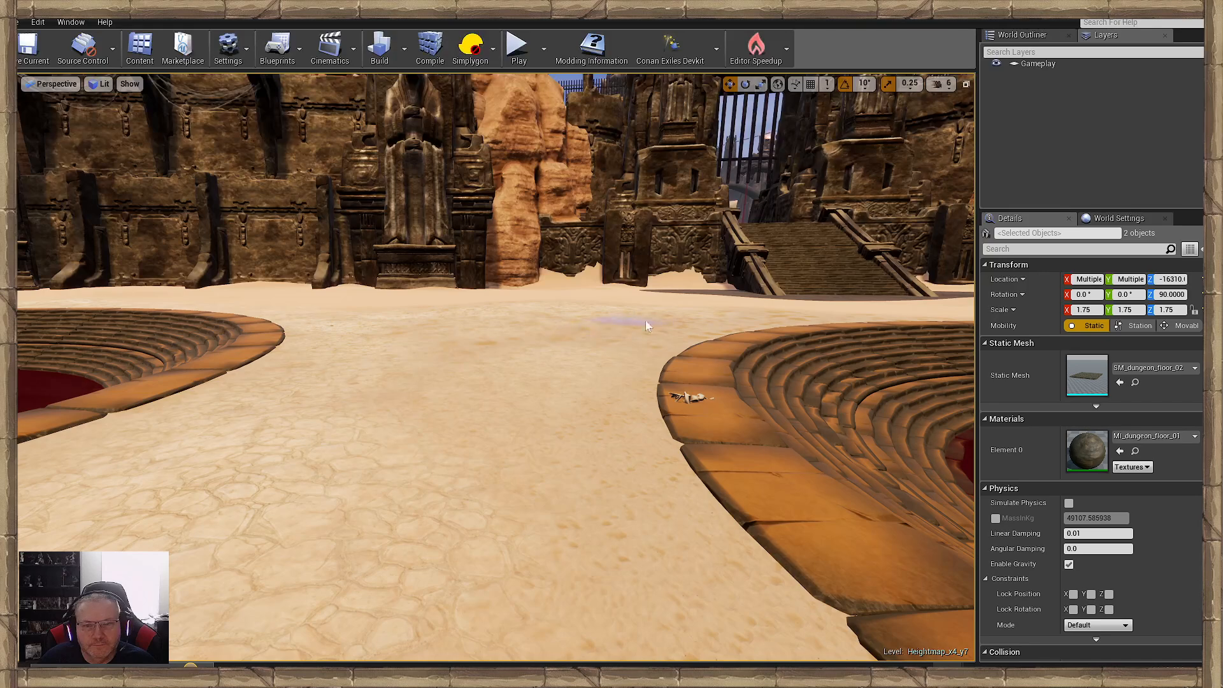
pyautogui.press('w')
pyautogui.moveTo(570, 336)
pyautogui.mouseDown(button='right')
pyautogui.moveTo(598, 299)
pyautogui.moveTo(675, 491)
pyautogui.mouseUp(button='right')
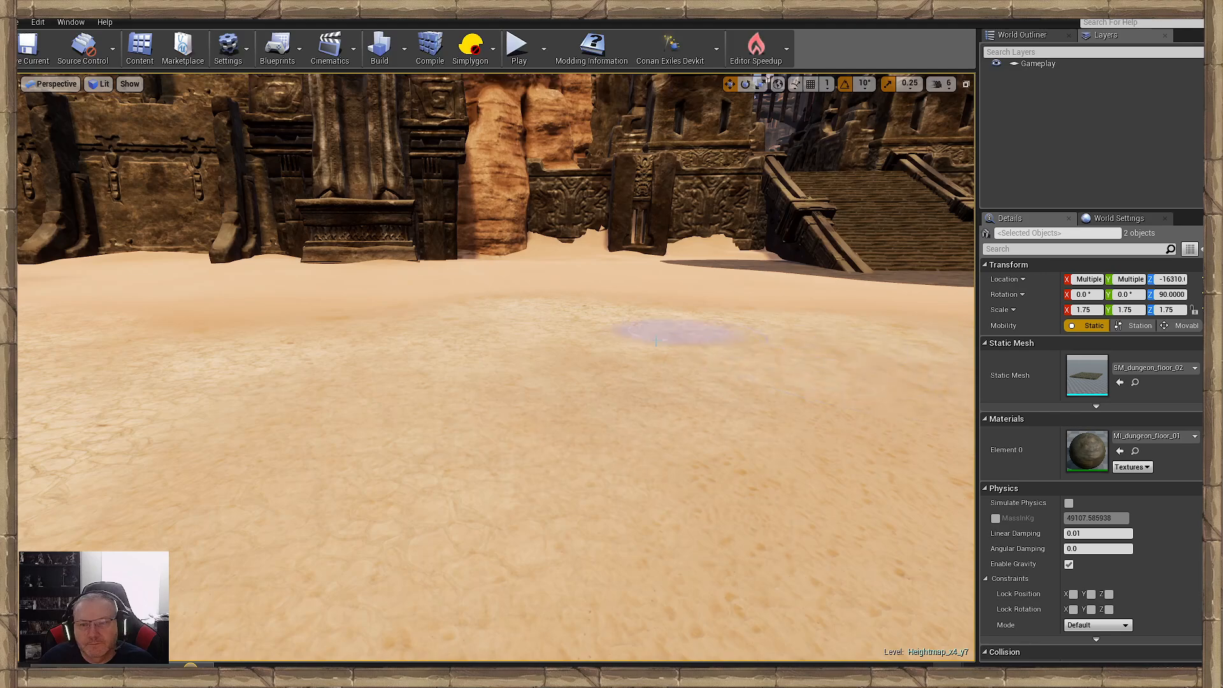
# - Fill the sand between the pool rim, the statue pedestal and the wide staircase with cracked ground
pyautogui.moveTo(656, 341); pyautogui.dragTo(709, 412, button='right')
pyautogui.moveTo(637, 372)
pyautogui.mouseDown(button='right')
pyautogui.moveTo(510, 382)
pyautogui.moveTo(655, 464)
pyautogui.mouseUp(button='right')
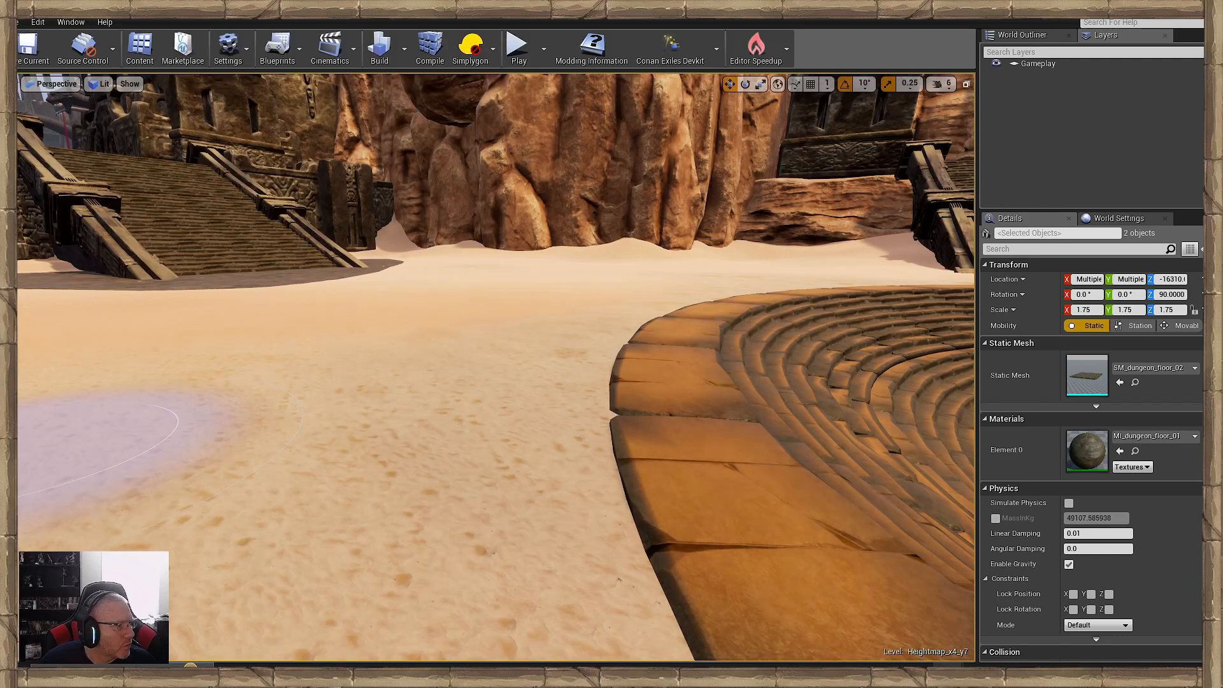
pyautogui.moveTo(258, 417)
pyautogui.mouseDown(button='right')
pyautogui.moveTo(257, 446)
pyautogui.moveTo(329, 370)
pyautogui.mouseUp(button='right')
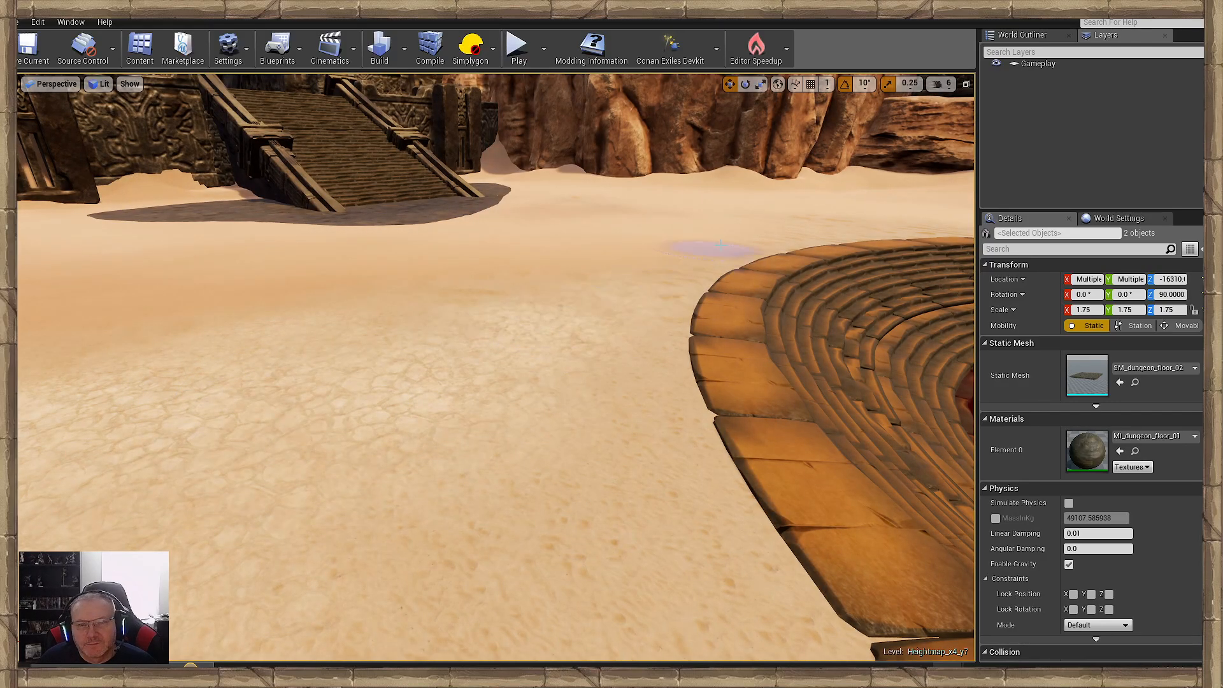
pyautogui.moveTo(549, 540); pyautogui.dragTo(627, 464, button='right')
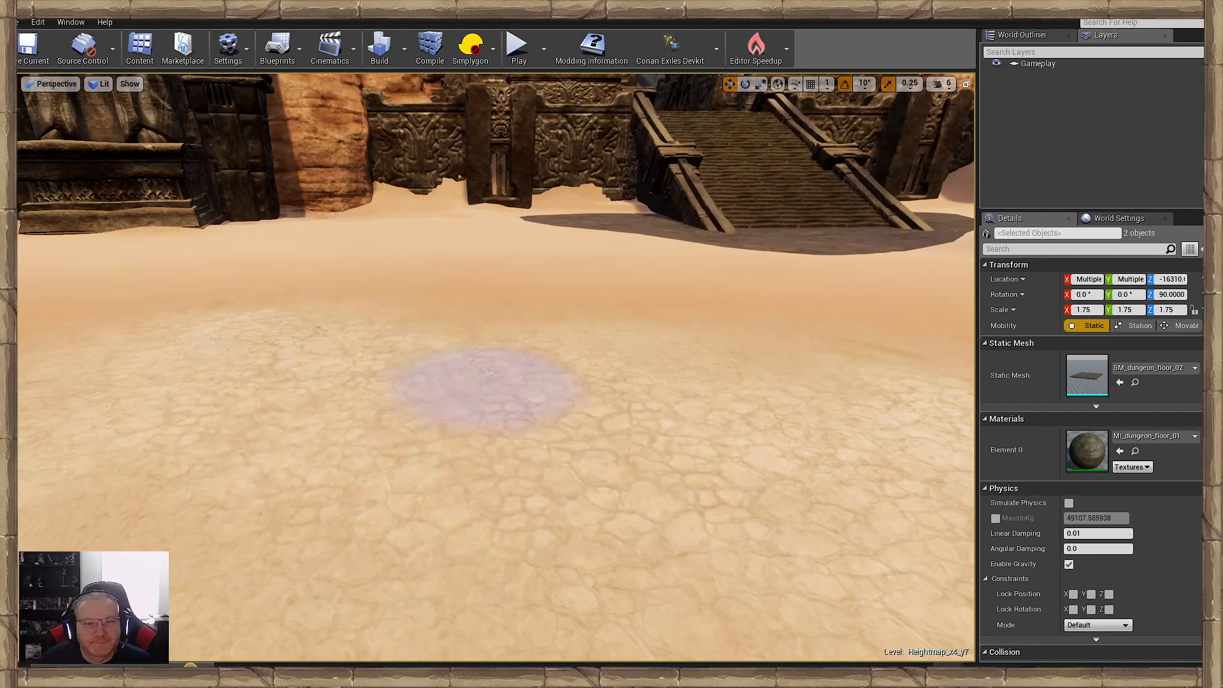
pyautogui.moveTo(490, 384); pyautogui.dragTo(387, 372, button='right')
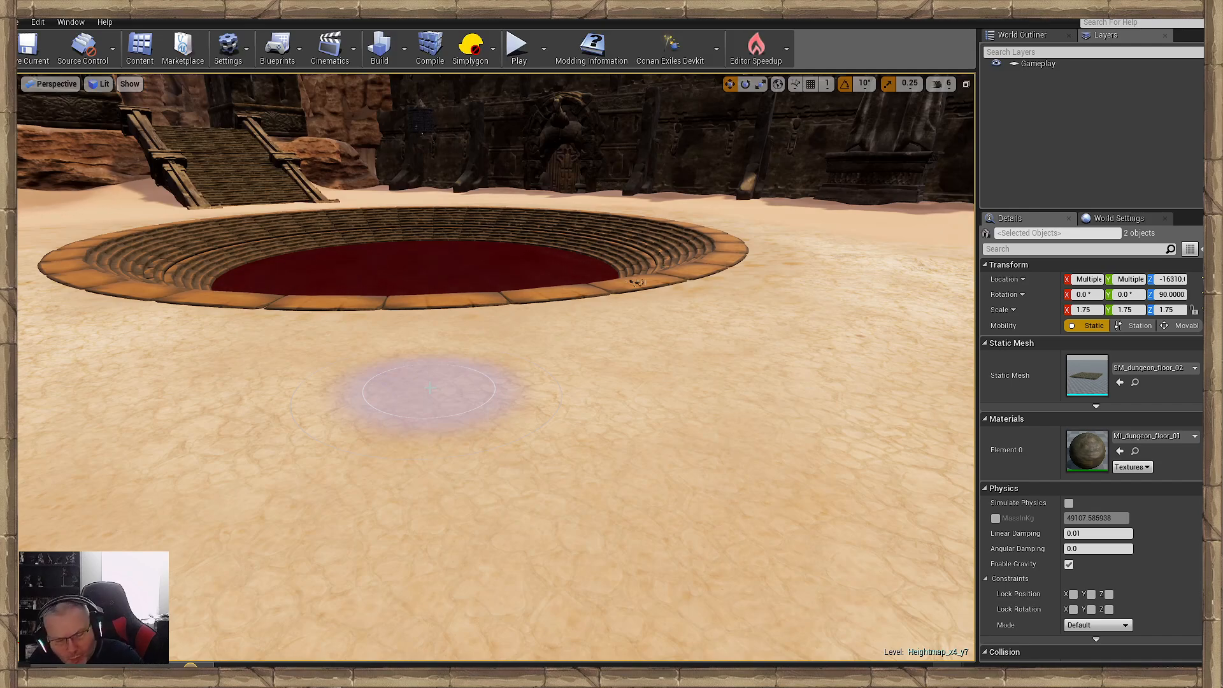
# - Inspect the courtyard floor along the pools, walls, statues and staircases for sand that still looks bare
pyautogui.moveTo(545, 396); pyautogui.dragTo(254, 354, button='right')
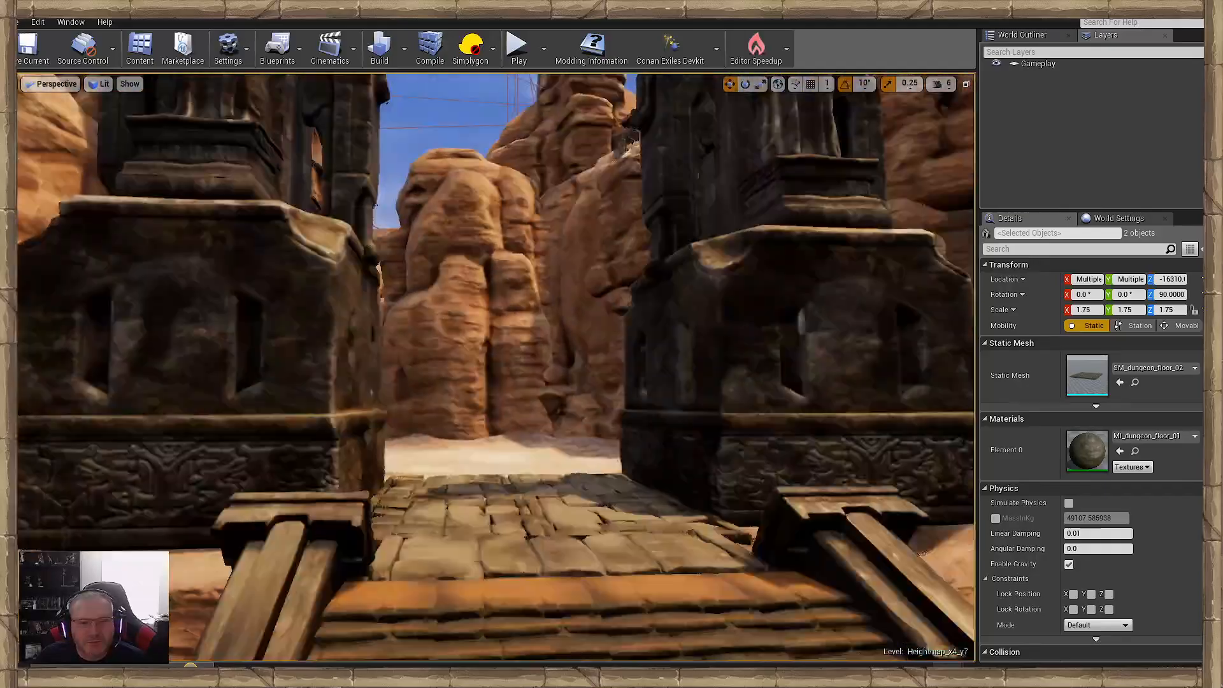
pyautogui.moveTo(584, 409); pyautogui.dragTo(330, 408, button='right')
pyautogui.moveTo(495, 367); pyautogui.dragTo(495, 412, button='right')
pyautogui.moveTo(495, 367); pyautogui.dragTo(571, 342, button='right')
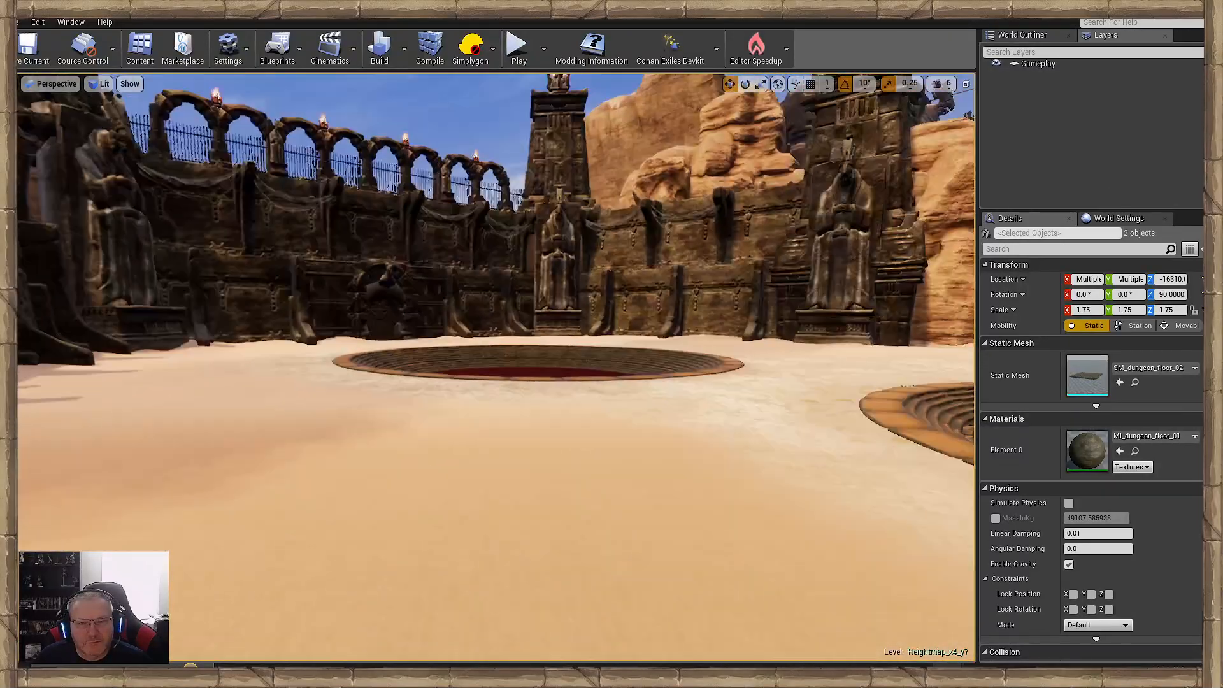
pyautogui.moveTo(495, 367); pyautogui.dragTo(597, 368, button='right')
pyautogui.moveTo(624, 418); pyautogui.dragTo(872, 421, button='right')
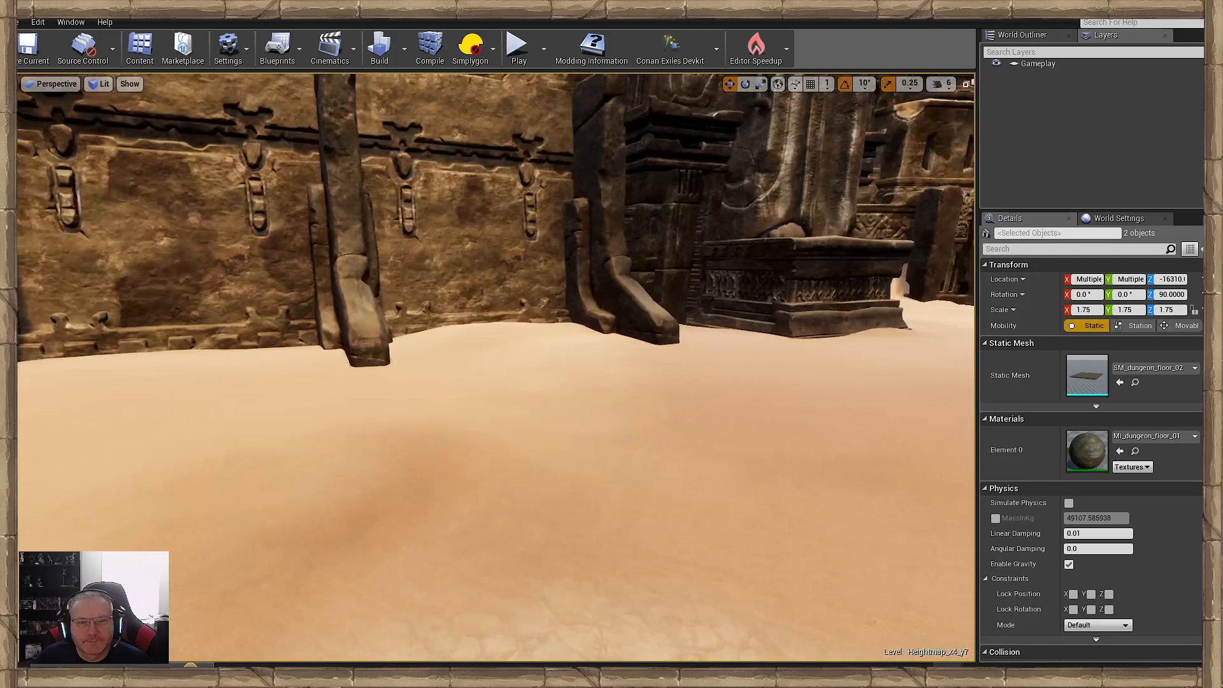
pyautogui.moveTo(624, 418); pyautogui.dragTo(825, 379, button='right')
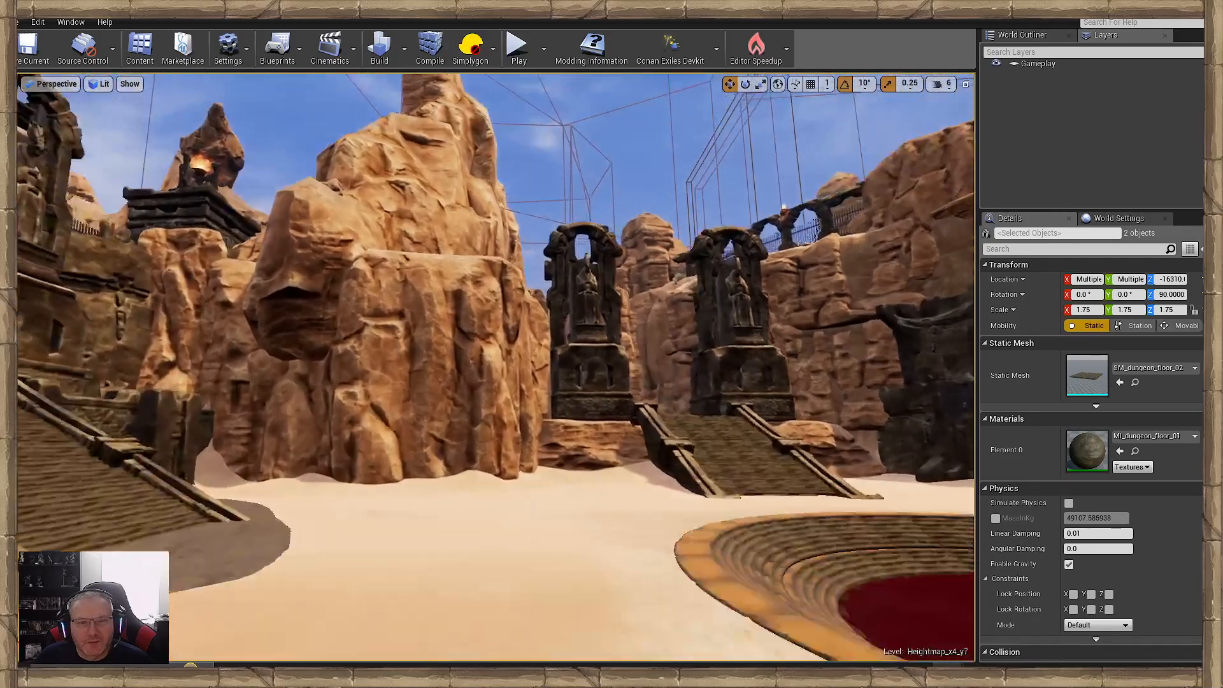
# - Paint rough stony ground along the foot of the large cliff beside the paved staircase
pyautogui.moveTo(495, 367)
pyautogui.mouseDown(button='right')
pyautogui.moveTo(476, 454)
pyautogui.moveTo(441, 422)
pyautogui.mouseUp(button='right')
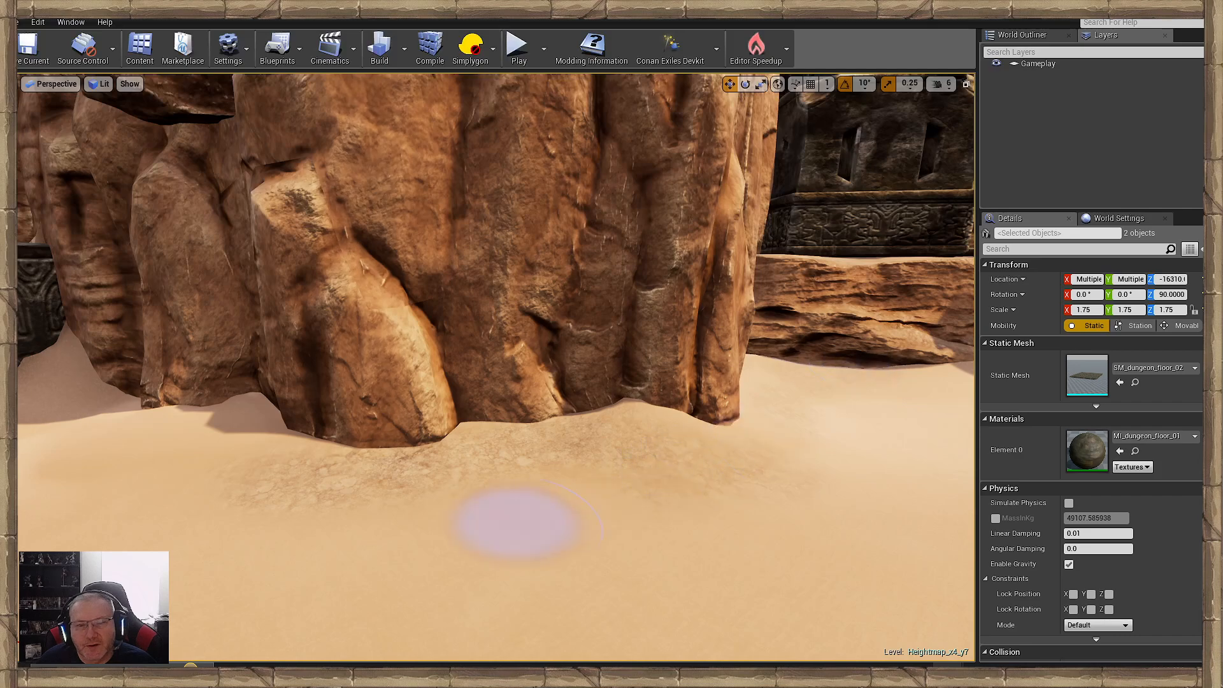
pyautogui.moveTo(516, 524); pyautogui.dragTo(546, 510, button='right')
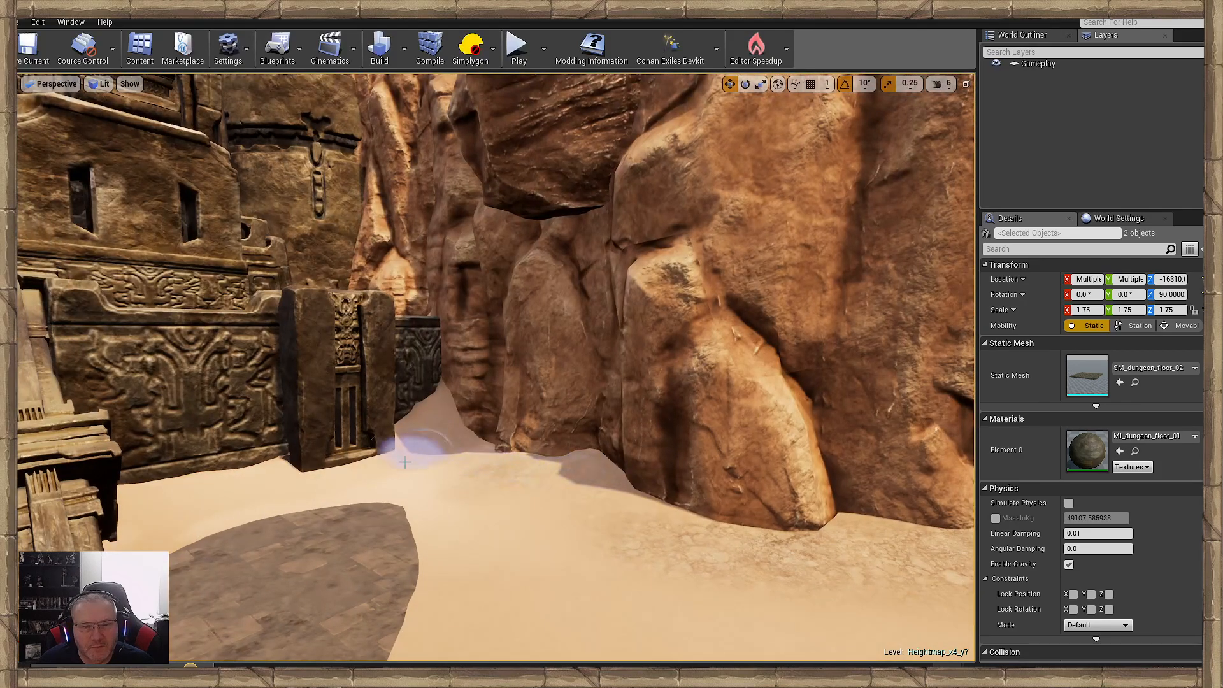
pyautogui.moveTo(398, 395)
pyautogui.mouseDown(button='right')
pyautogui.moveTo(533, 519)
pyautogui.moveTo(521, 417)
pyautogui.mouseUp(button='right')
pyautogui.moveTo(526, 484); pyautogui.dragTo(545, 493, button='right')
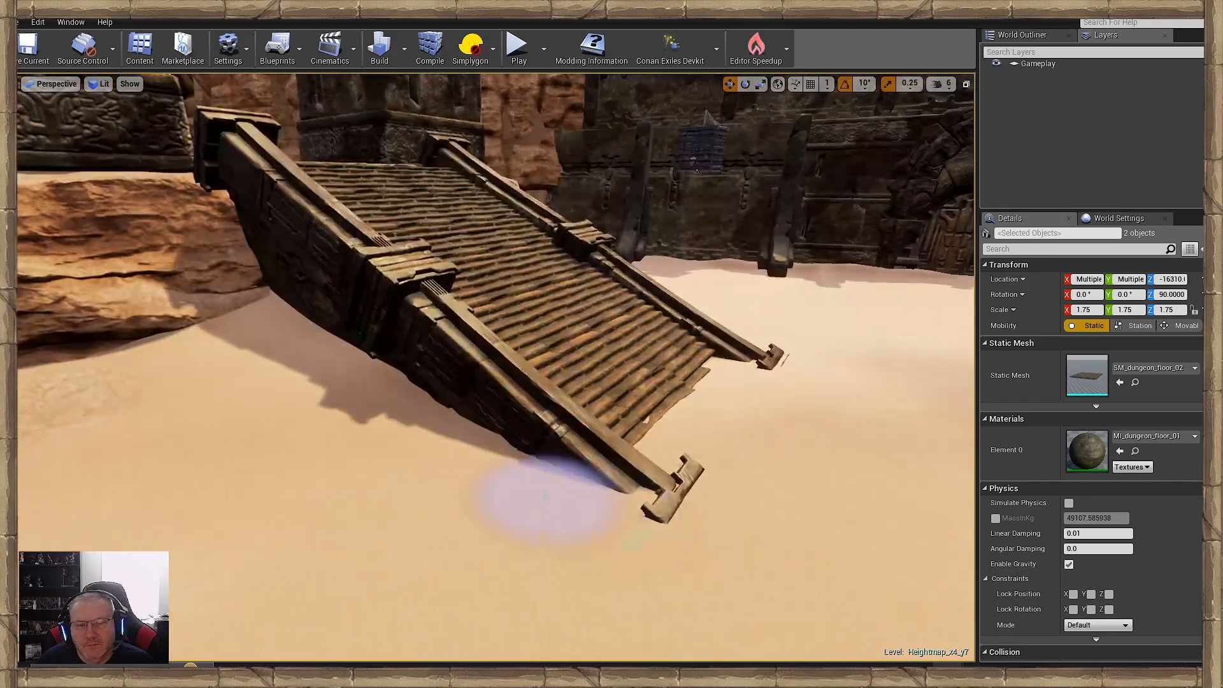
# - Add rough ground patches to the sand along both sides of the ramp below the two statue shrines
pyautogui.moveTo(427, 431)
pyautogui.mouseDown()
pyautogui.moveTo(476, 445)
pyautogui.moveTo(478, 483)
pyautogui.moveTo(401, 462)
pyautogui.moveTo(319, 476)
pyautogui.mouseUp()
pyautogui.press('d')
pyautogui.moveTo(506, 532); pyautogui.dragTo(478, 519, button='right')
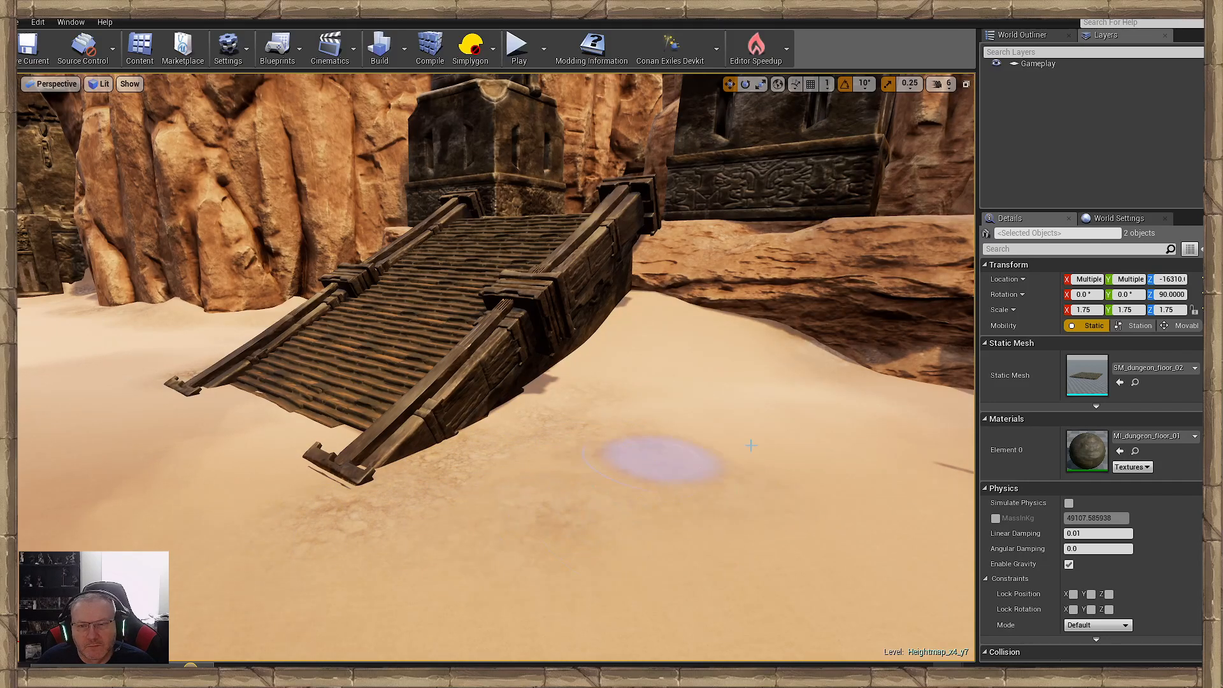
pyautogui.moveTo(887, 443); pyautogui.dragTo(962, 449, button='right')
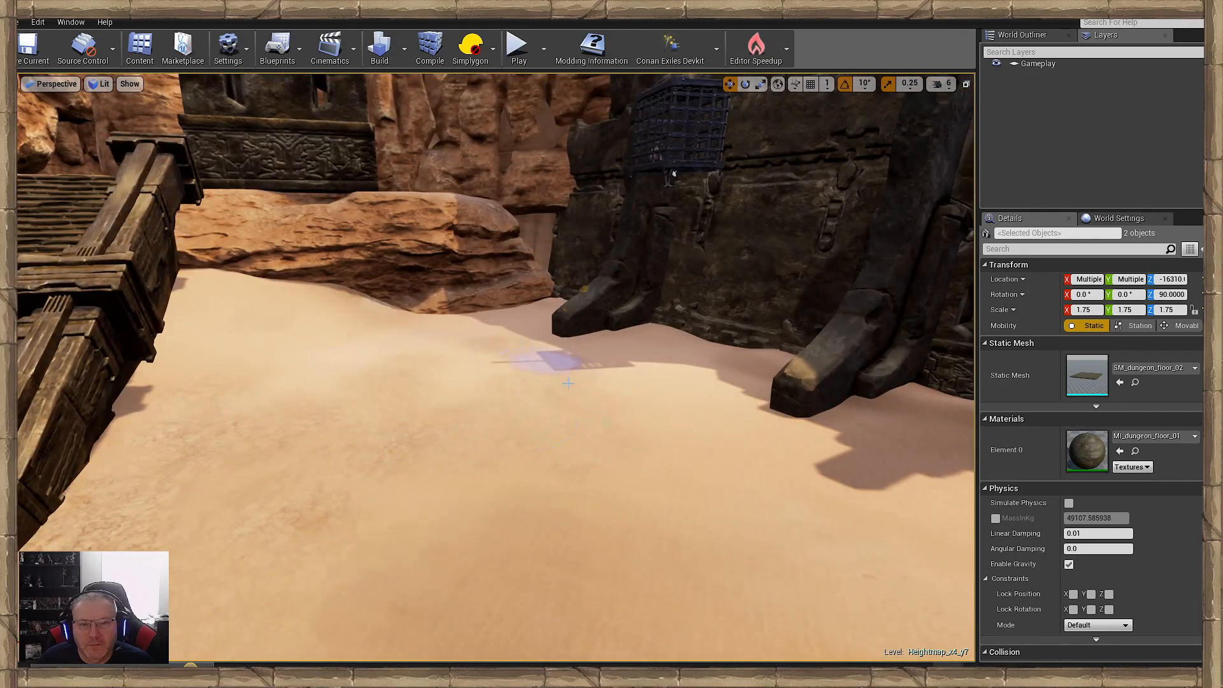
pyautogui.moveTo(568, 382); pyautogui.dragTo(528, 386, button='right')
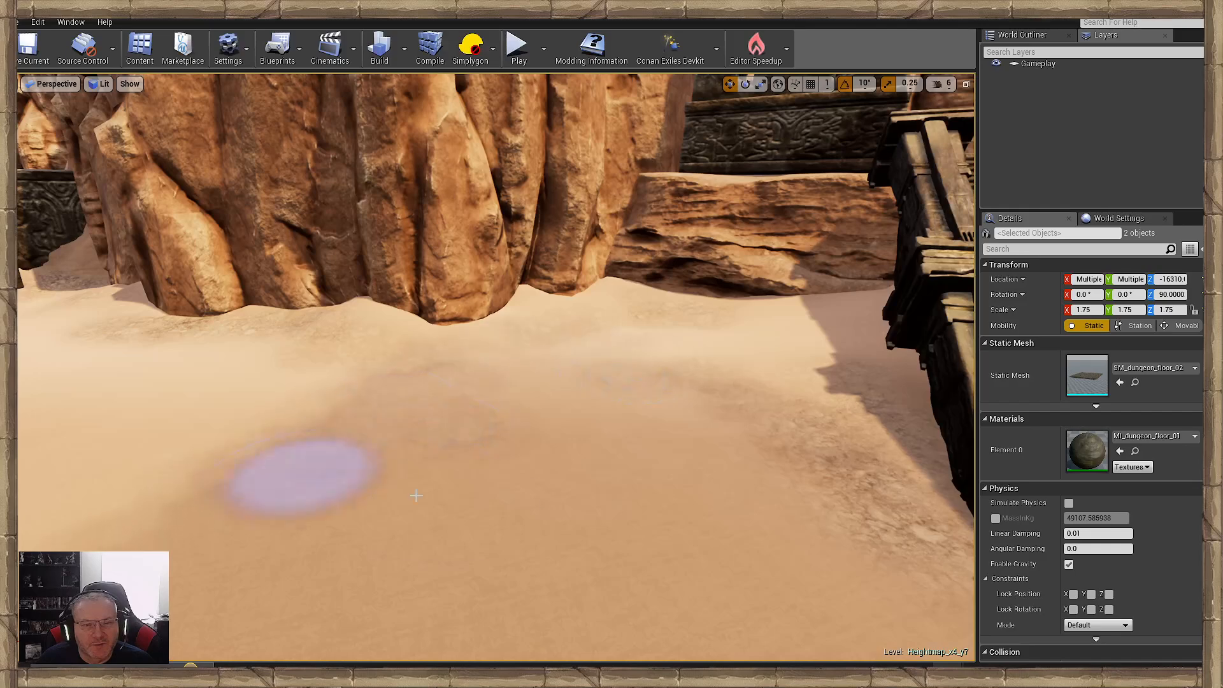
# - Dab rough ground patches onto the open sand between the paved staircase, the cliff and the pool
pyautogui.moveTo(857, 370)
pyautogui.mouseDown(button='right')
pyautogui.moveTo(775, 472)
pyautogui.moveTo(694, 456)
pyautogui.moveTo(752, 486)
pyautogui.mouseUp(button='right')
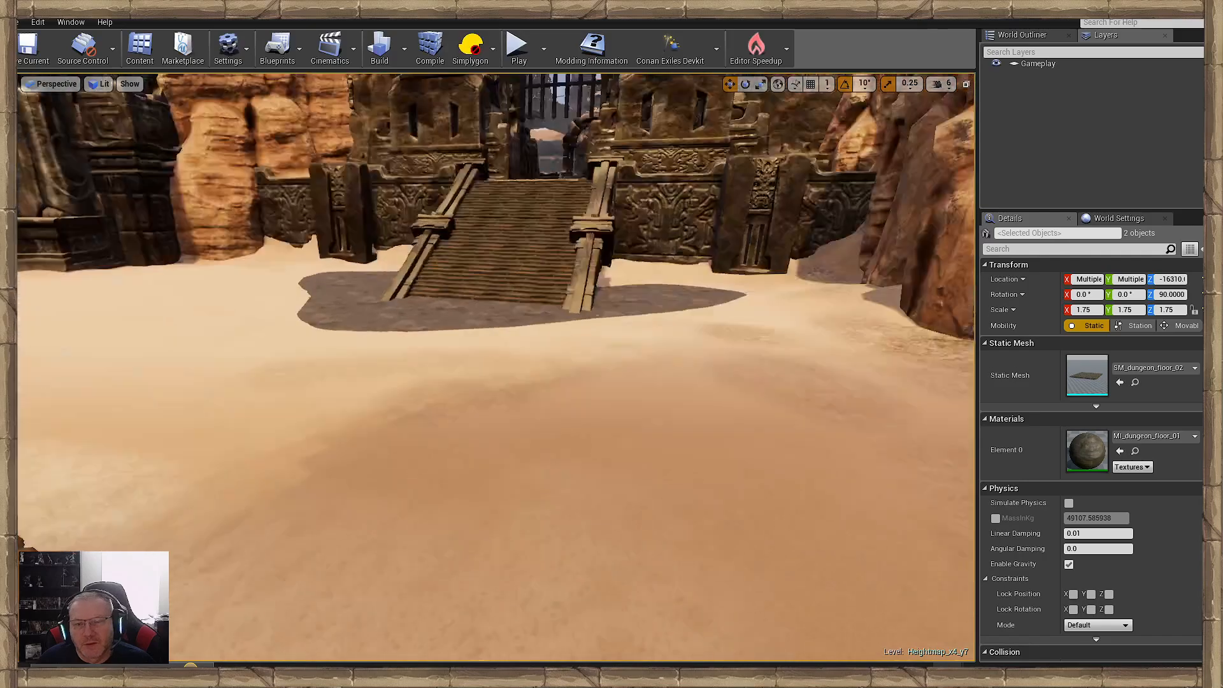
pyautogui.moveTo(611, 398); pyautogui.dragTo(631, 384, button='right')
pyautogui.moveTo(440, 368)
pyautogui.mouseDown(button='right')
pyautogui.moveTo(542, 363)
pyautogui.moveTo(414, 381)
pyautogui.mouseUp(button='right')
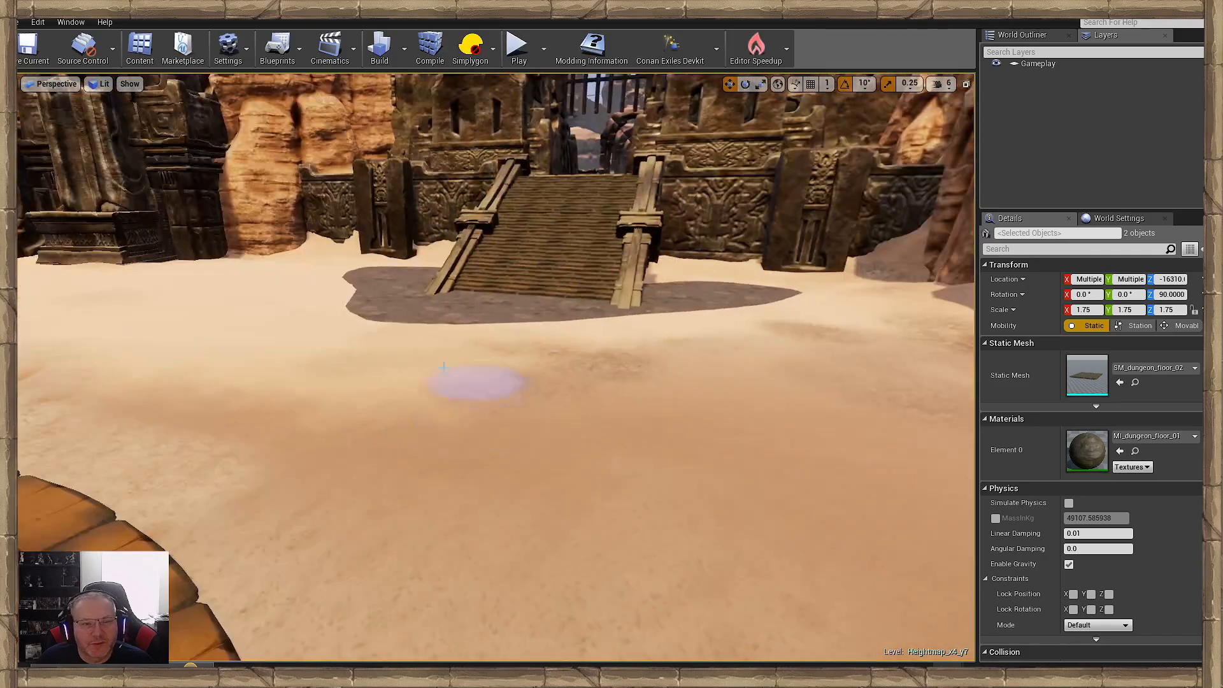
pyautogui.moveTo(696, 491)
pyautogui.mouseDown(button='right')
pyautogui.moveTo(796, 484)
pyautogui.moveTo(619, 474)
pyautogui.mouseUp(button='right')
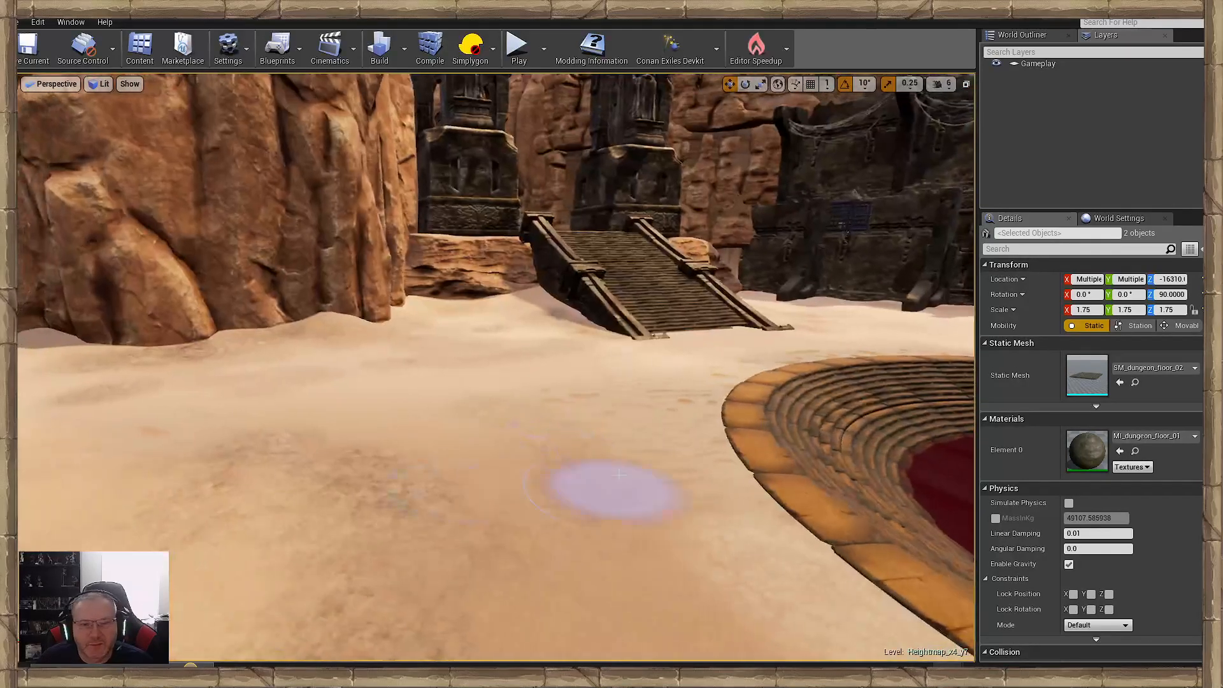
# - Scatter rough ground patches between the pool rim and the foot of the shrine ramp, continuing around its side
pyautogui.moveTo(636, 387); pyautogui.dragTo(696, 405, button='right')
pyautogui.press('w')
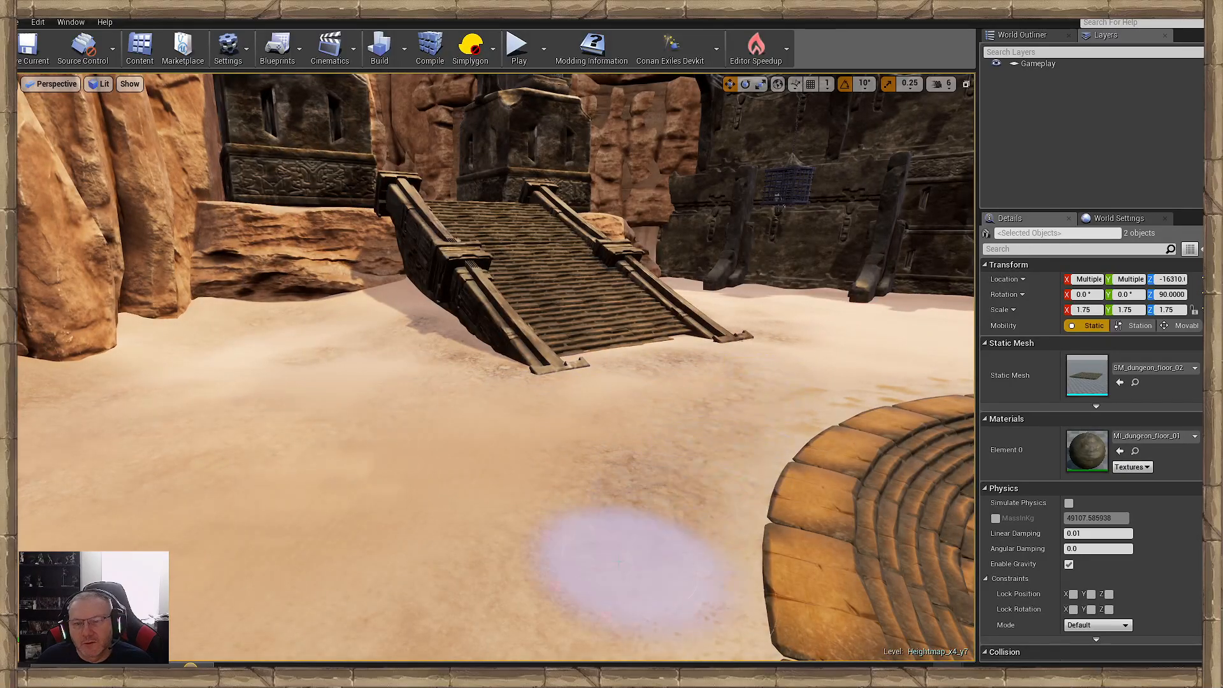
pyautogui.moveTo(628, 560); pyautogui.dragTo(606, 528, button='right')
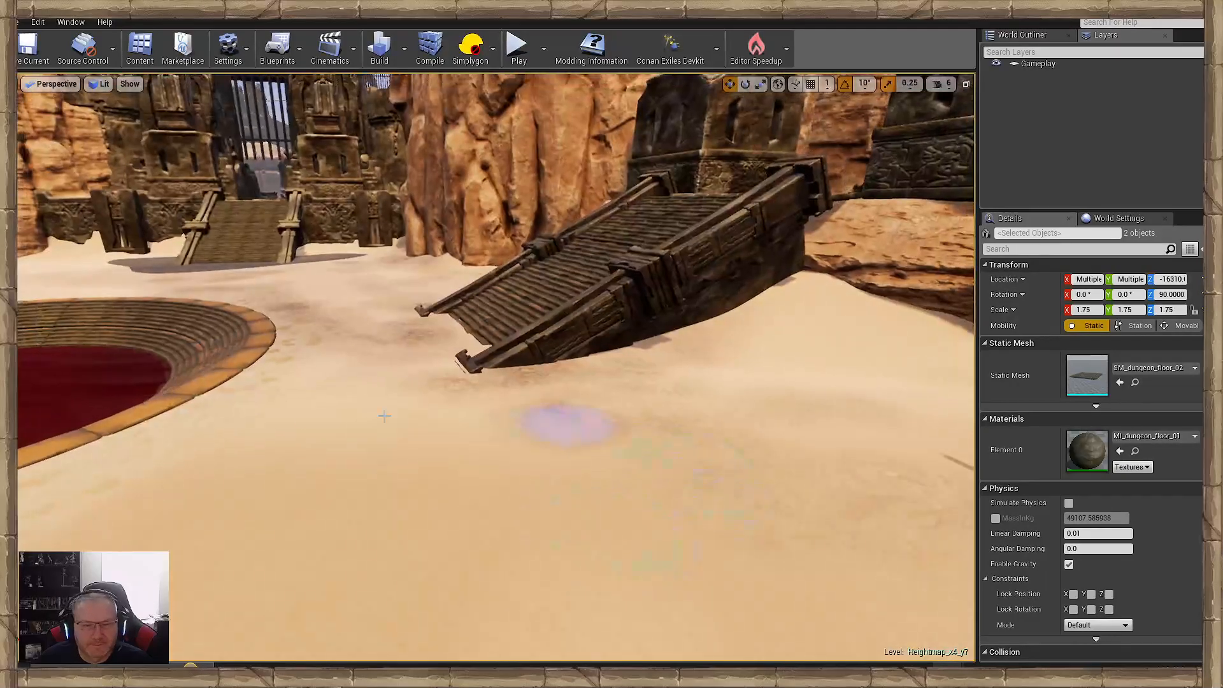
pyautogui.moveTo(481, 396); pyautogui.dragTo(475, 395, button='right')
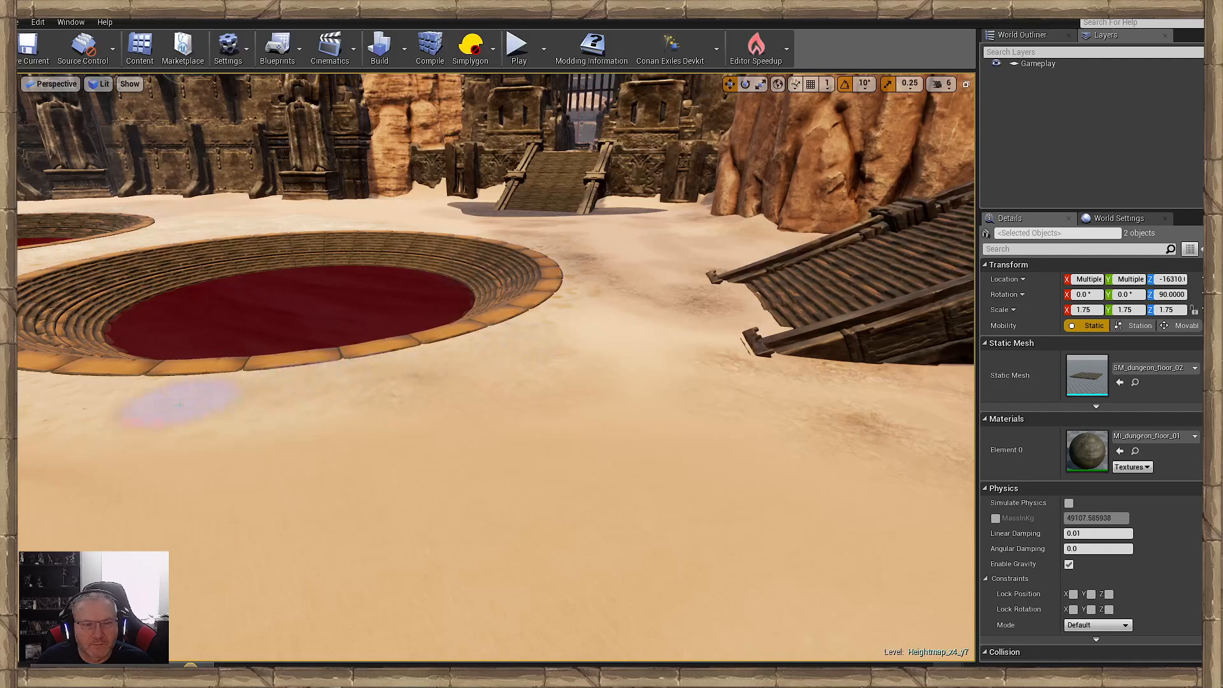
# - Break up the sand along the pool's outer edge near the shrine ramp with rough ground patches
pyautogui.moveTo(749, 449); pyautogui.dragTo(694, 444, button='right')
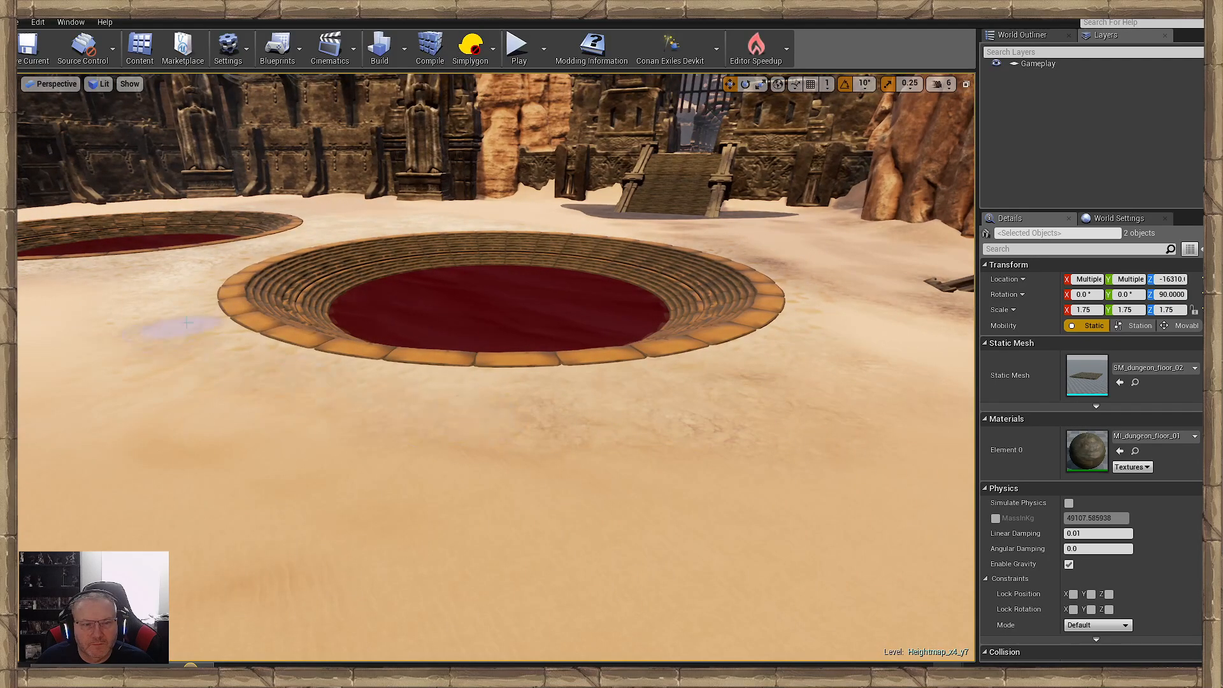
pyautogui.moveTo(488, 353); pyautogui.dragTo(496, 356, button='right')
pyautogui.press('a')
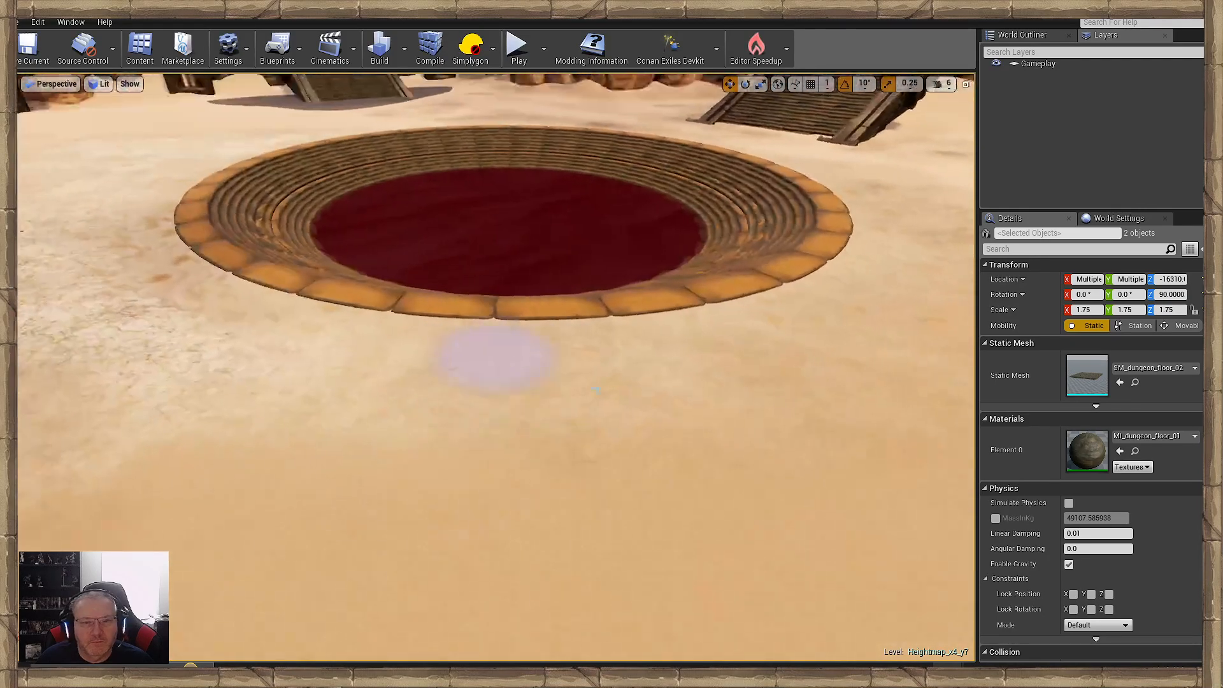
pyautogui.moveTo(707, 480); pyautogui.dragTo(751, 474, button='right')
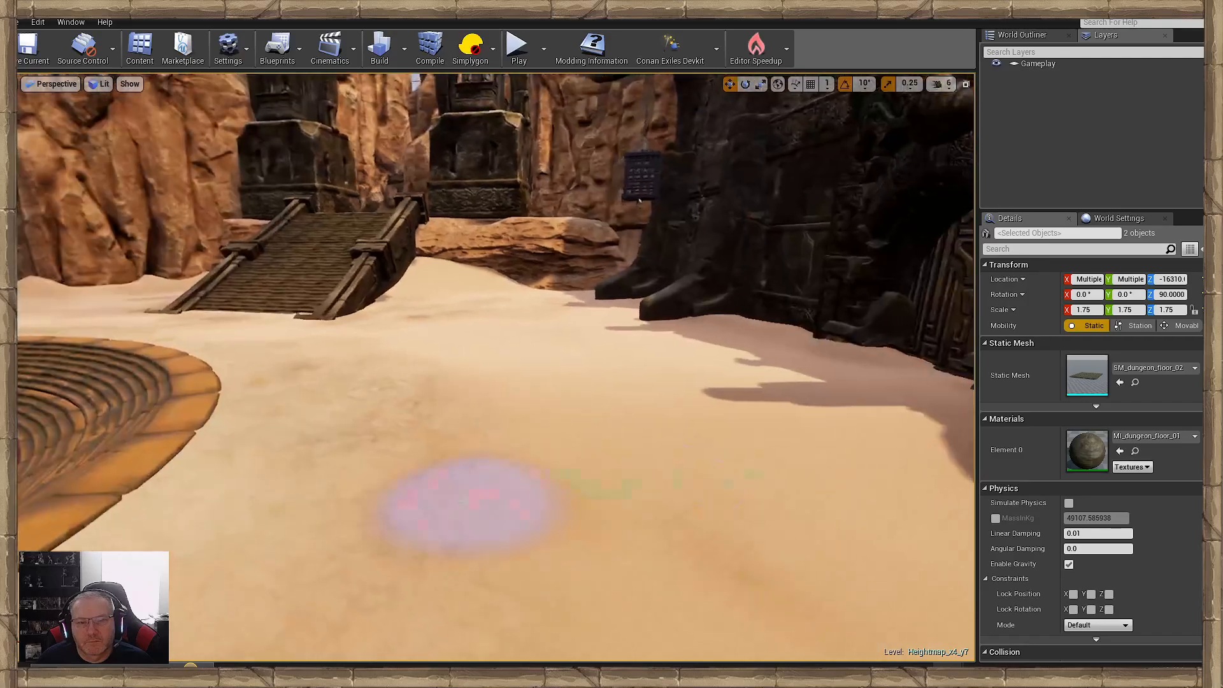
# - Add rough brown patches to the sand around the second pool, including beside the rim with the bones
pyautogui.moveTo(479, 480)
pyautogui.mouseDown(button='right')
pyautogui.moveTo(440, 477)
pyautogui.moveTo(404, 500)
pyautogui.mouseUp(button='right')
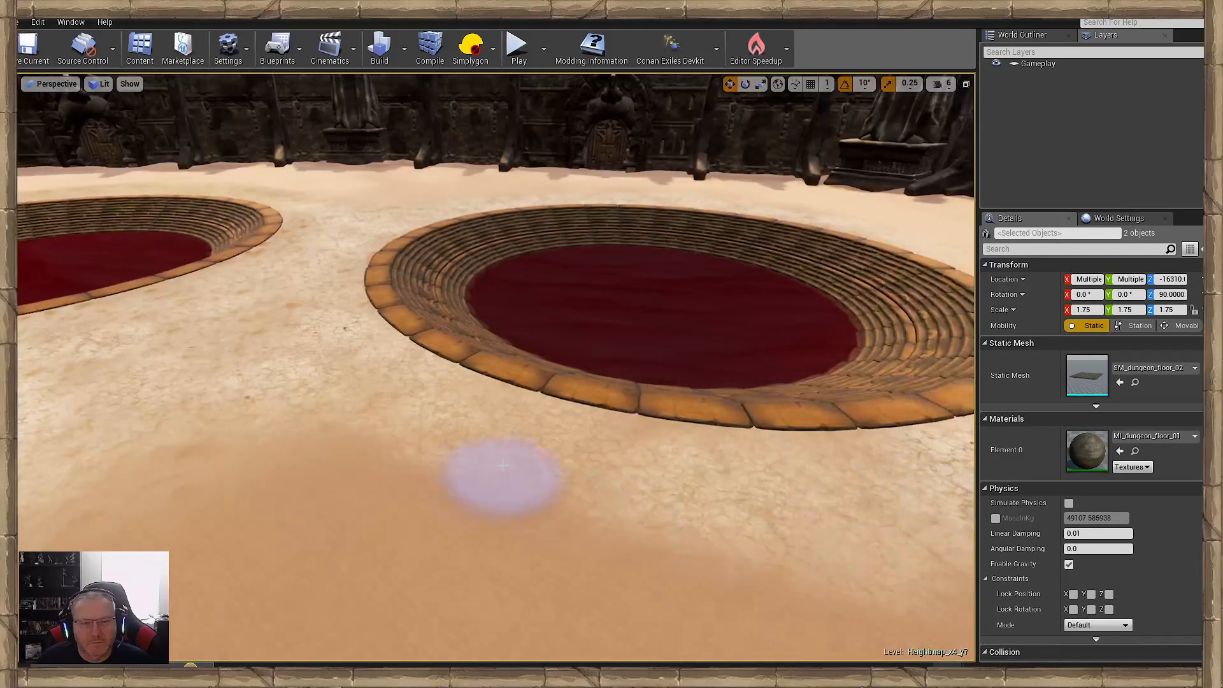
pyautogui.moveTo(698, 552); pyautogui.dragTo(792, 519, button='right')
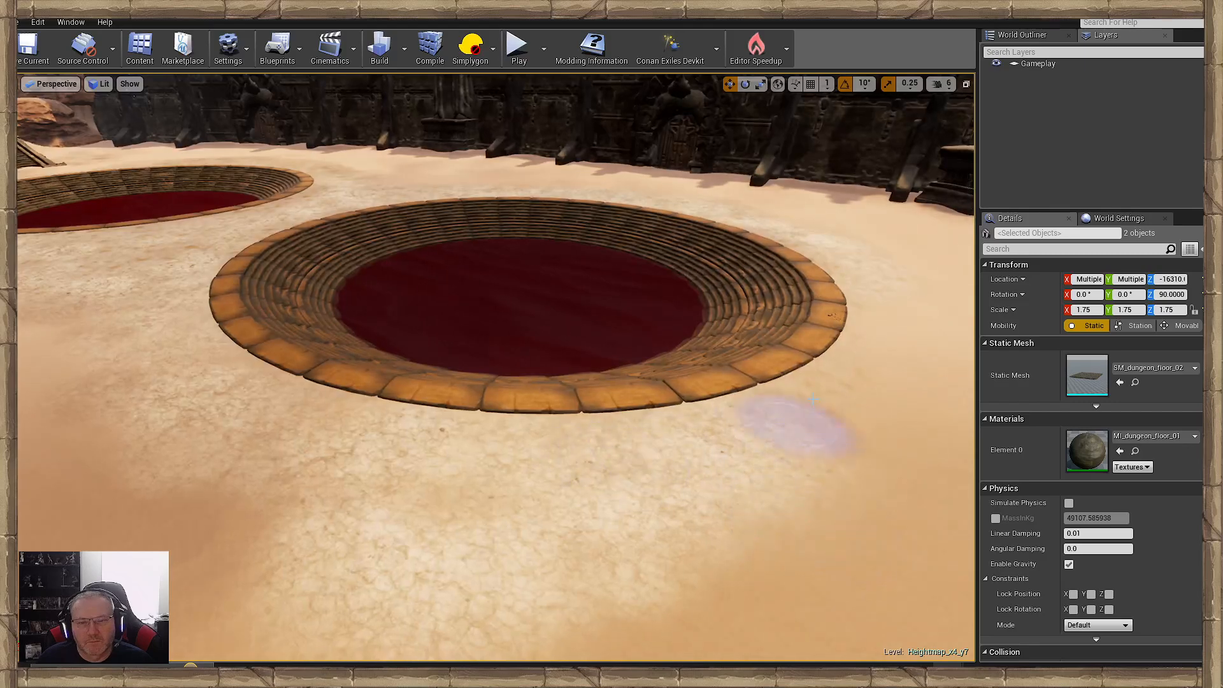
pyautogui.moveTo(778, 429); pyautogui.dragTo(704, 440, button='right')
pyautogui.moveTo(611, 395); pyautogui.dragTo(552, 379, button='right')
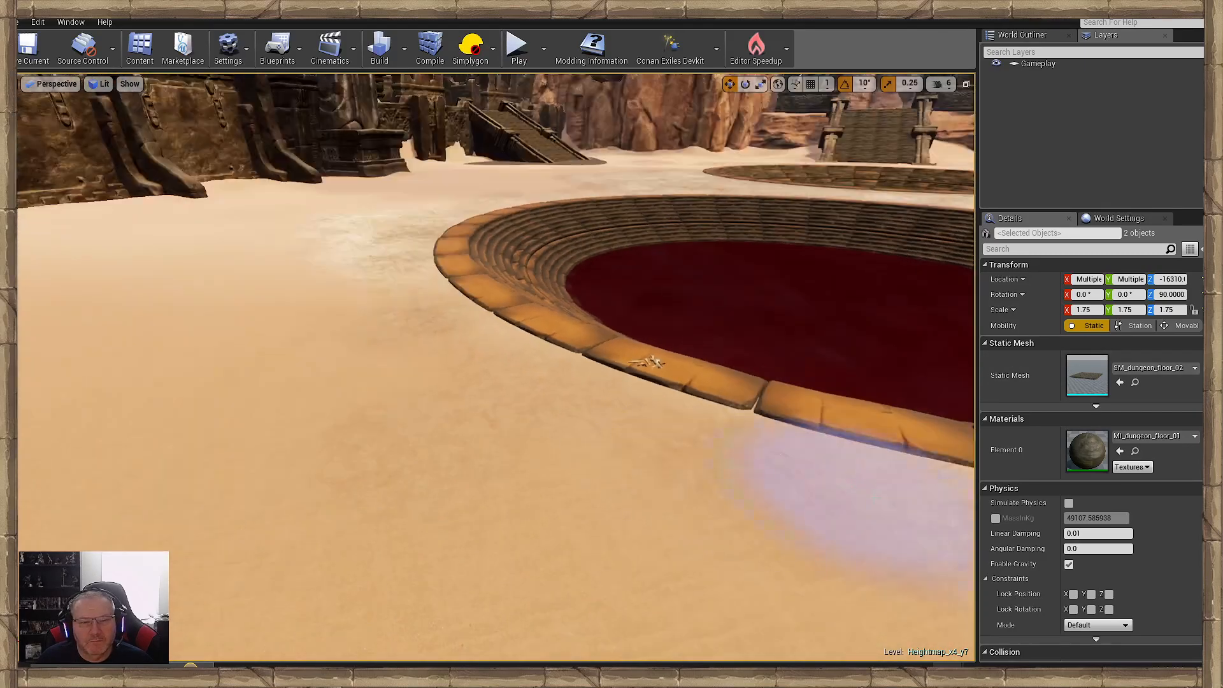
pyautogui.moveTo(251, 428); pyautogui.dragTo(370, 426, button='right')
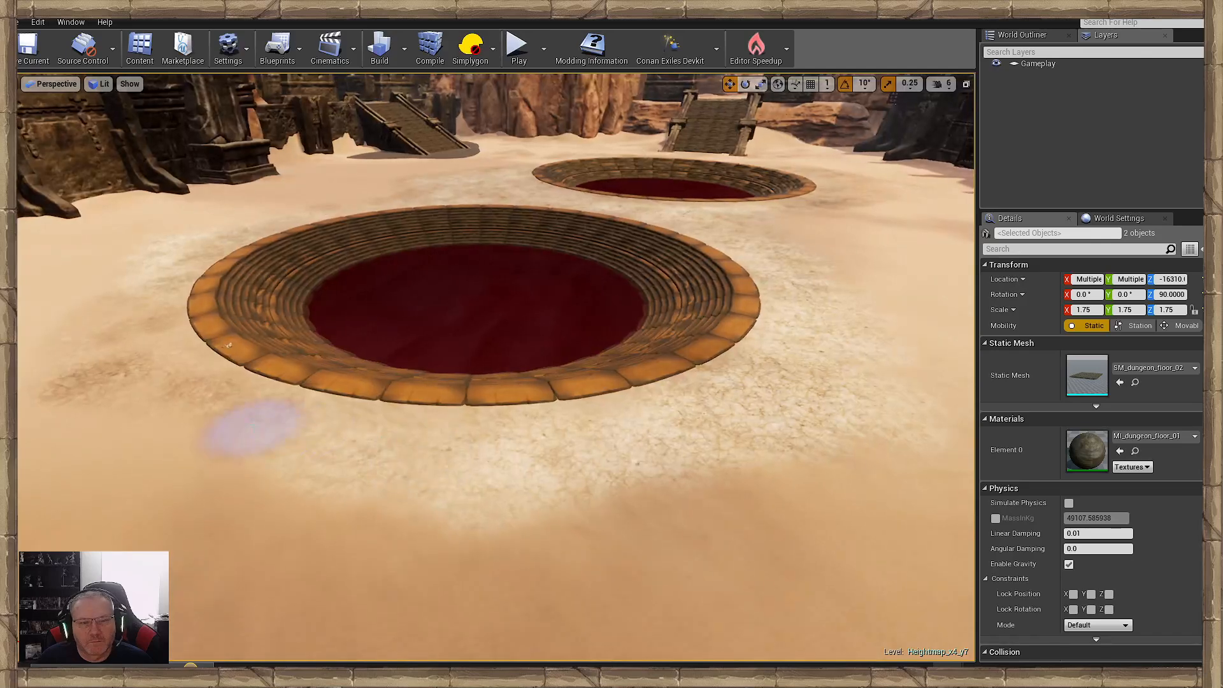
# - Paint worn, rough ground on the sand in front of the arched door in the shaded wall
pyautogui.moveTo(514, 516); pyautogui.dragTo(752, 517, button='right')
pyautogui.moveTo(519, 505); pyautogui.dragTo(582, 505, button='right')
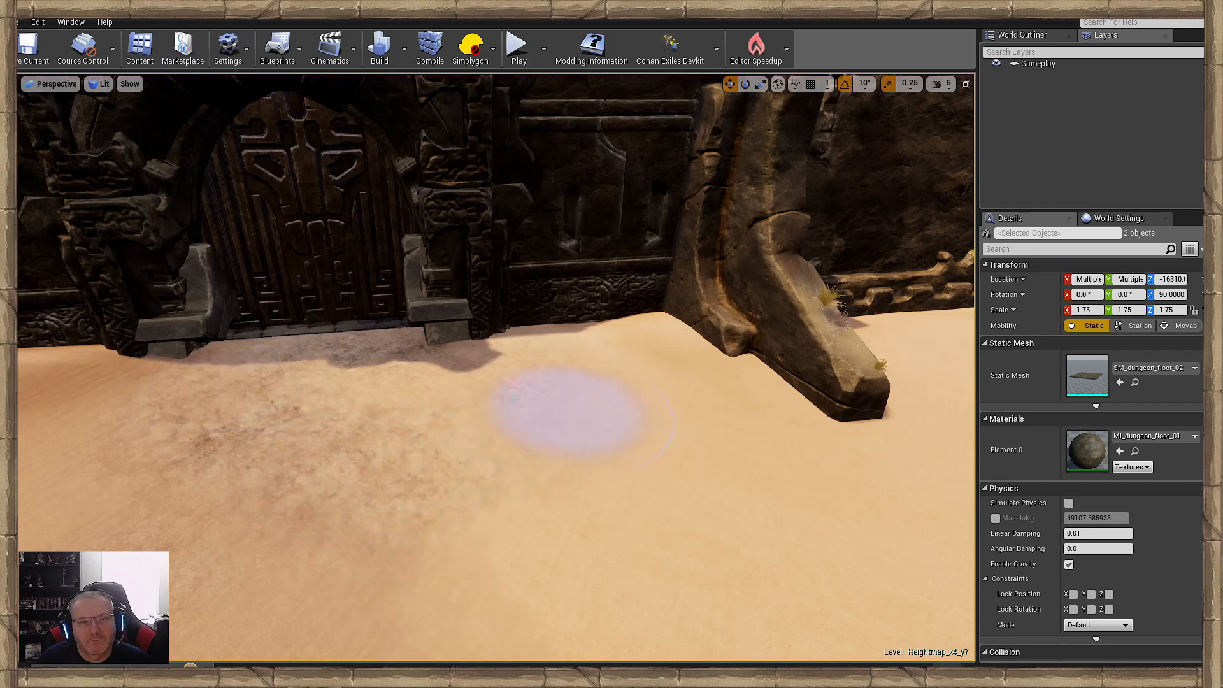
pyautogui.moveTo(792, 404); pyautogui.dragTo(891, 404, button='right')
pyautogui.moveTo(484, 561)
pyautogui.mouseDown(button='right')
pyautogui.moveTo(337, 561)
pyautogui.moveTo(484, 561)
pyautogui.mouseUp(button='right')
pyautogui.moveTo(500, 399)
pyautogui.mouseDown()
pyautogui.moveTo(579, 376)
pyautogui.moveTo(388, 524)
pyautogui.moveTo(642, 418)
pyautogui.moveTo(656, 522)
pyautogui.moveTo(185, 502)
pyautogui.mouseUp()
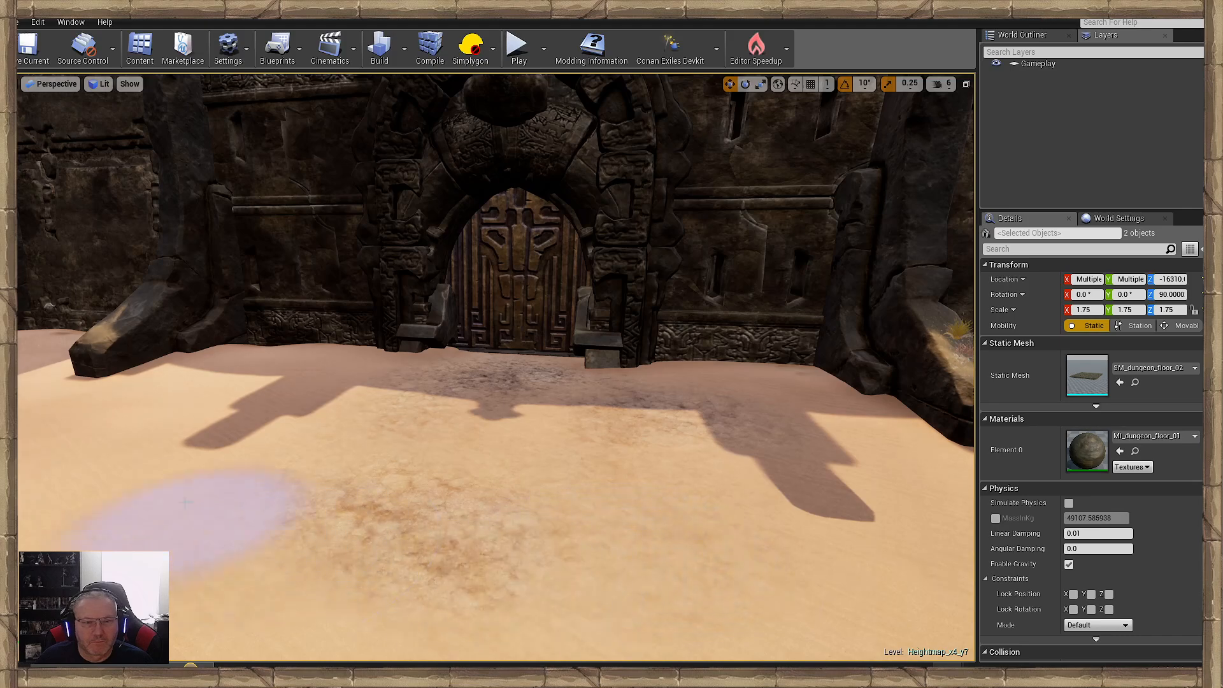
# - Extend the rough ground from the arched door outward across the sunlit sand of the courtyard
pyautogui.press('s')
pyautogui.moveTo(527, 470)
pyautogui.mouseDown(button='right')
pyautogui.moveTo(376, 471)
pyautogui.moveTo(528, 470)
pyautogui.mouseUp(button='right')
pyautogui.moveTo(572, 431)
pyautogui.mouseDown()
pyautogui.moveTo(283, 434)
pyautogui.moveTo(813, 416)
pyautogui.moveTo(464, 404)
pyautogui.moveTo(567, 456)
pyautogui.moveTo(900, 410)
pyautogui.moveTo(505, 451)
pyautogui.moveTo(390, 491)
pyautogui.mouseUp()
pyautogui.moveTo(390, 492)
pyautogui.mouseDown(button='right')
pyautogui.moveTo(248, 491)
pyautogui.moveTo(98, 465)
pyautogui.moveTo(318, 491)
pyautogui.moveTo(255, 494)
pyautogui.moveTo(274, 554)
pyautogui.mouseUp(button='right')
pyautogui.press('w')
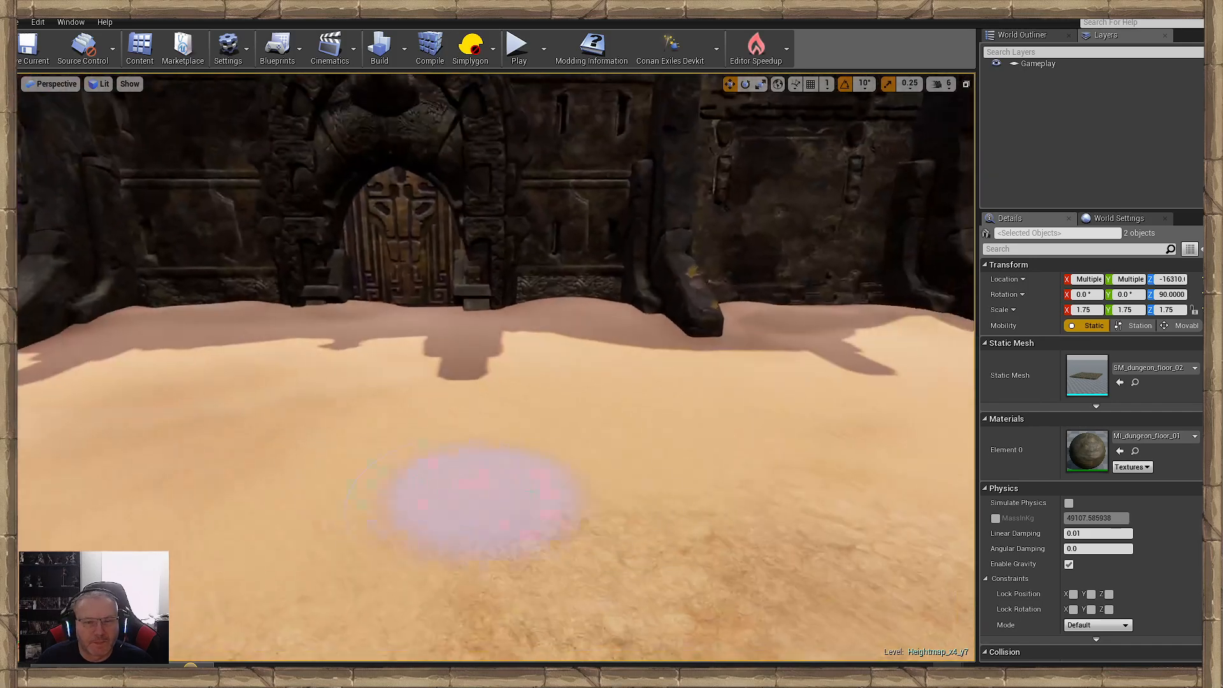
pyautogui.moveTo(486, 503); pyautogui.dragTo(194, 433)
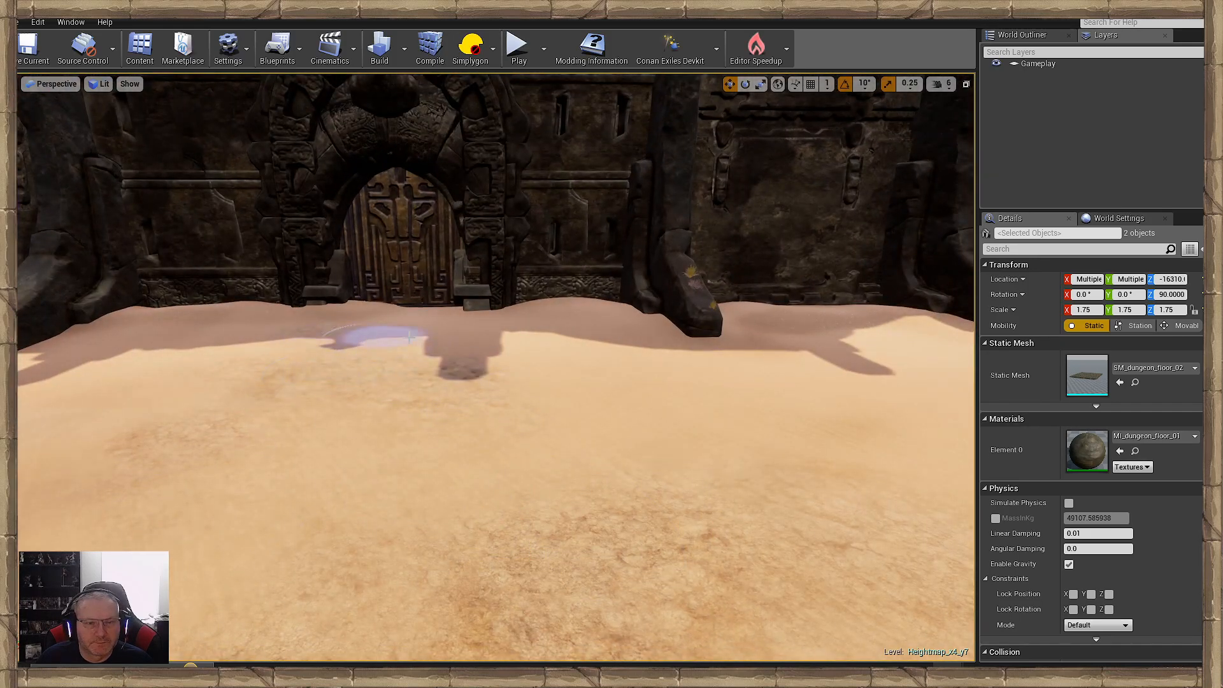
pyautogui.moveTo(537, 433)
pyautogui.mouseDown()
pyautogui.moveTo(423, 566)
pyautogui.moveTo(452, 467)
pyautogui.moveTo(425, 414)
pyautogui.mouseUp()
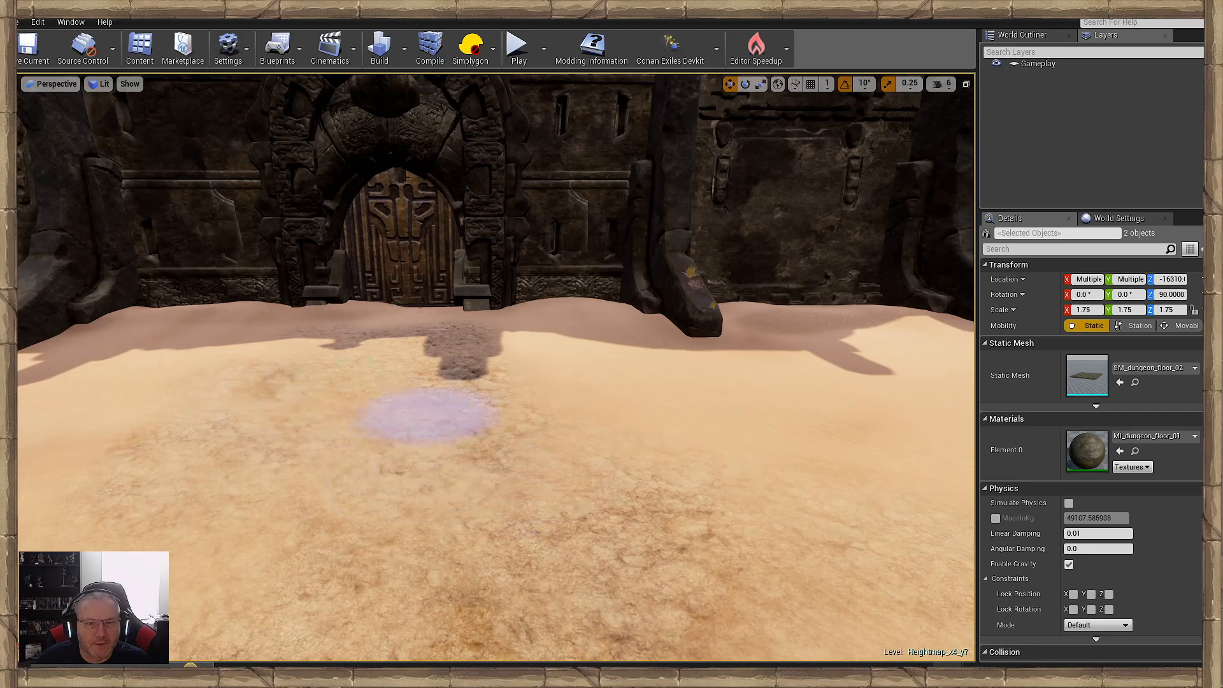
# - Carry rough brown ground patches across the sand between the arched door and the pool rim
pyautogui.press('w')
pyautogui.moveTo(425, 415)
pyautogui.mouseDown(button='right')
pyautogui.moveTo(398, 372)
pyautogui.moveTo(436, 462)
pyautogui.moveTo(407, 459)
pyautogui.mouseUp(button='right')
pyautogui.moveTo(581, 448)
pyautogui.mouseDown()
pyautogui.moveTo(647, 407)
pyautogui.moveTo(801, 543)
pyautogui.mouseUp()
pyautogui.press('s')
pyautogui.moveTo(800, 543)
pyautogui.mouseDown(button='right')
pyautogui.moveTo(746, 532)
pyautogui.moveTo(707, 542)
pyautogui.moveTo(816, 551)
pyautogui.moveTo(796, 537)
pyautogui.mouseUp(button='right')
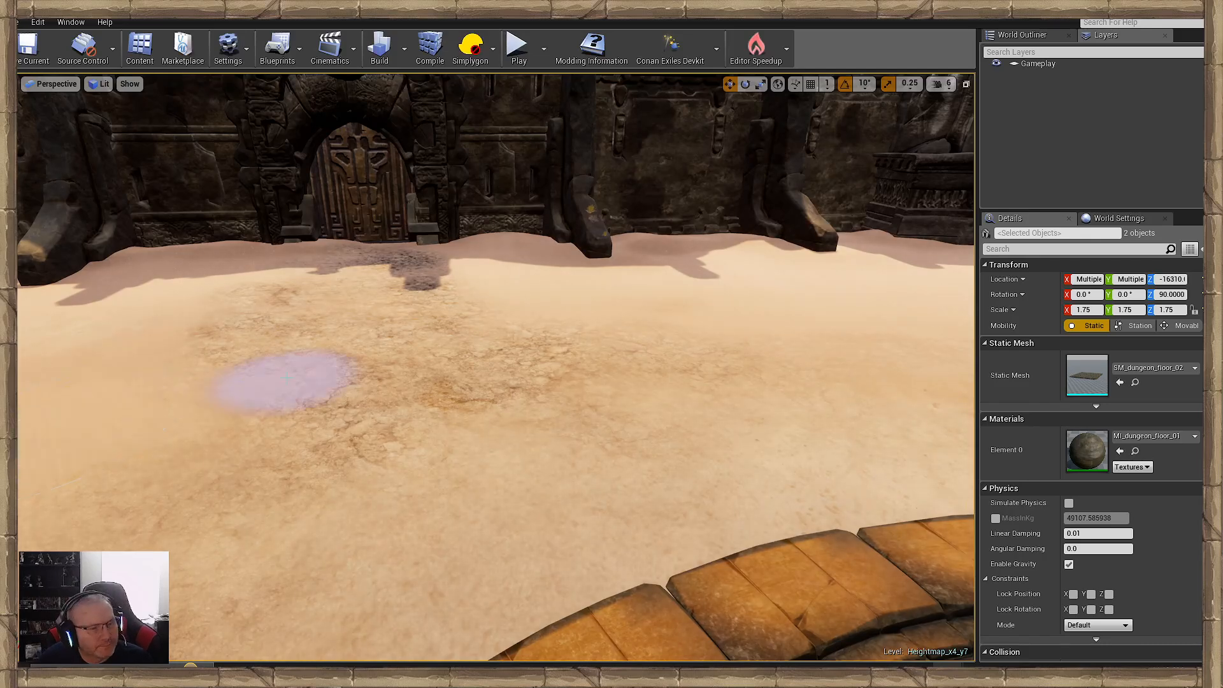
pyautogui.press('w')
pyautogui.moveTo(287, 378)
pyautogui.mouseDown(button='right')
pyautogui.moveTo(280, 344)
pyautogui.moveTo(315, 349)
pyautogui.moveTo(333, 412)
pyautogui.mouseUp(button='right')
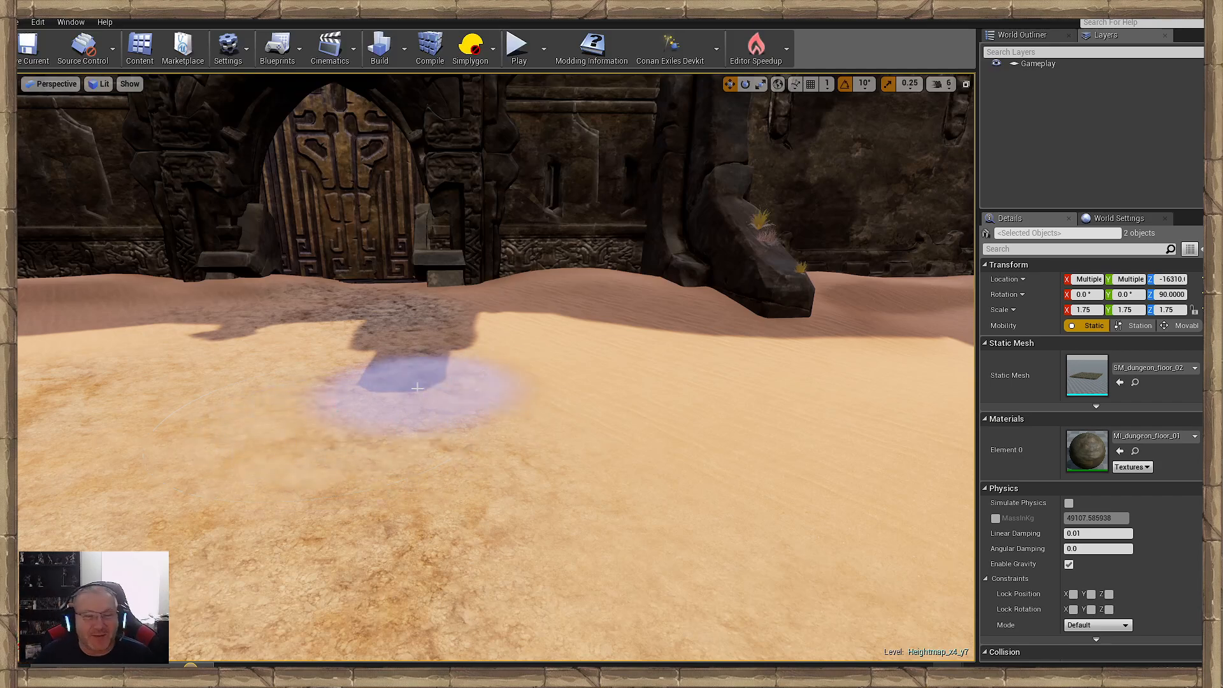
# - Fill in rough ground on the shaded sand right up to the arched door's threshold
pyautogui.moveTo(417, 388)
pyautogui.mouseDown(button='right')
pyautogui.moveTo(376, 347)
pyautogui.moveTo(422, 360)
pyautogui.mouseUp(button='right')
pyautogui.press('w')
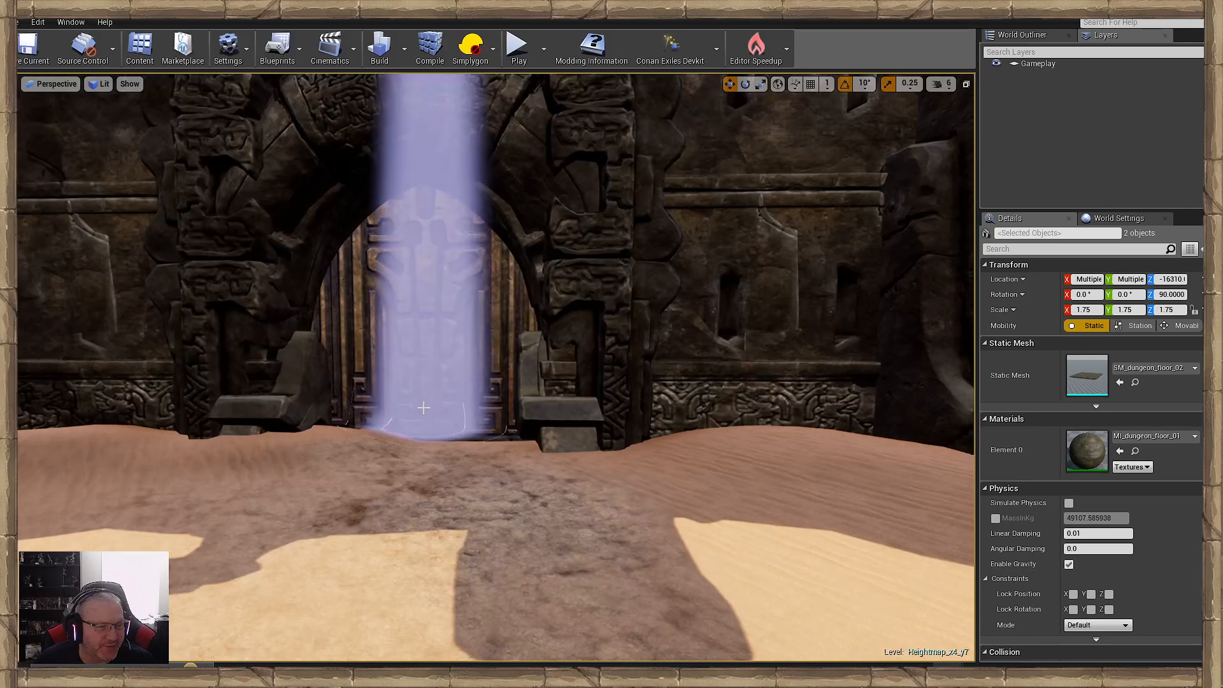
pyautogui.press('w')
pyautogui.moveTo(437, 510)
pyautogui.mouseDown(button='right')
pyautogui.moveTo(465, 514)
pyautogui.moveTo(426, 520)
pyautogui.mouseUp(button='right')
pyautogui.press('s')
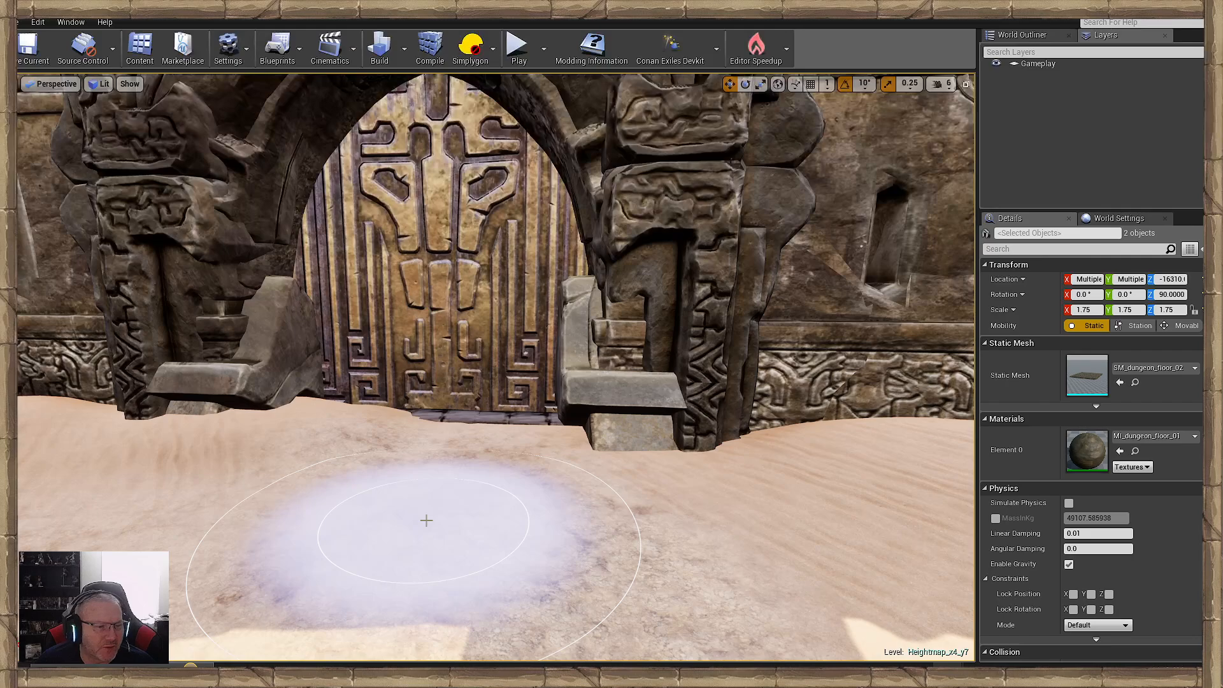
pyautogui.press('s')
pyautogui.moveTo(462, 503)
pyautogui.mouseDown(button='right')
pyautogui.moveTo(439, 510)
pyautogui.moveTo(509, 500)
pyautogui.mouseUp(button='right')
pyautogui.press('w')
pyautogui.press('s')
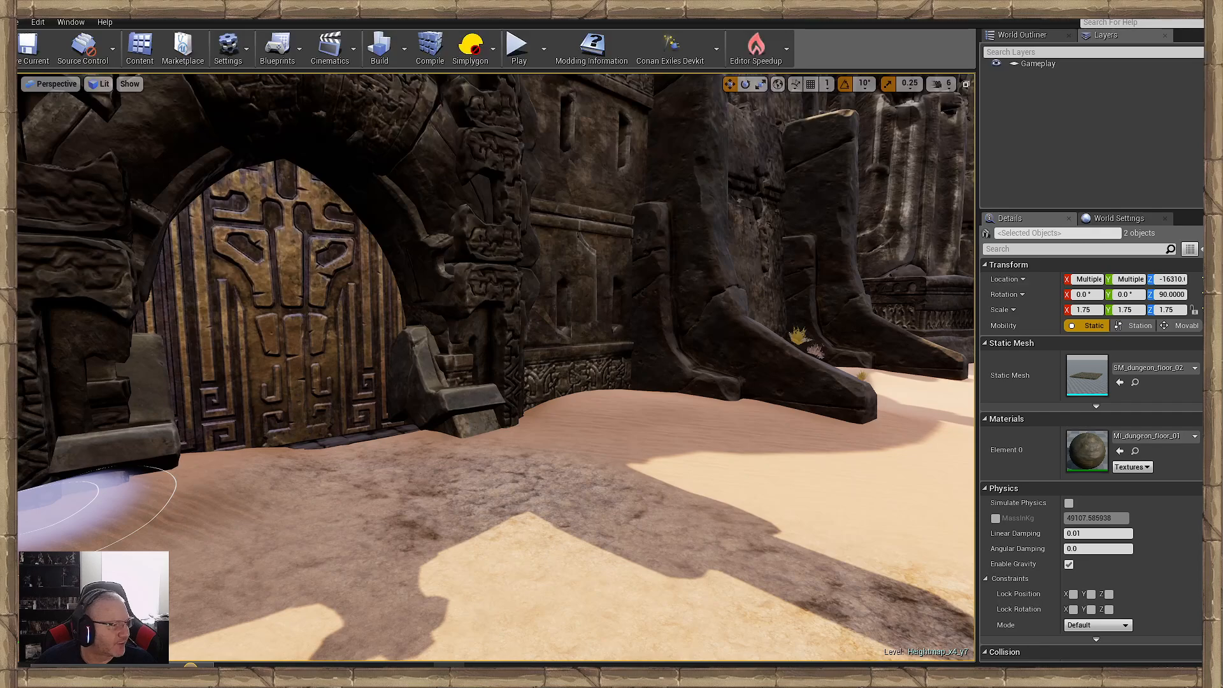
# - Paint a light cracked path from the arched door's threshold through the rough ground toward the pool
pyautogui.moveTo(214, 437); pyautogui.dragTo(470, 465, button='right')
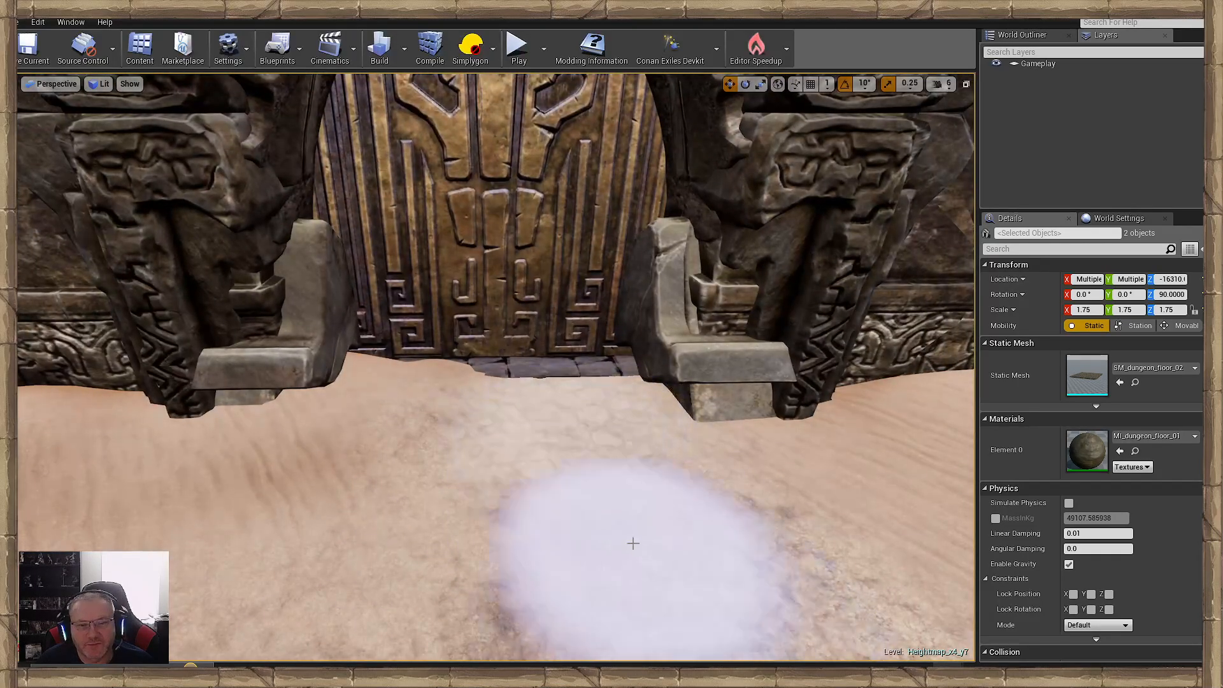
pyautogui.moveTo(628, 537)
pyautogui.mouseDown(button='right')
pyautogui.moveTo(437, 505)
pyautogui.moveTo(364, 426)
pyautogui.mouseUp(button='right')
pyautogui.moveTo(364, 427)
pyautogui.mouseDown()
pyautogui.moveTo(642, 462)
pyautogui.moveTo(869, 407)
pyautogui.mouseUp()
pyautogui.moveTo(869, 406)
pyautogui.mouseDown(button='right')
pyautogui.moveTo(769, 453)
pyautogui.moveTo(778, 436)
pyautogui.mouseUp(button='right')
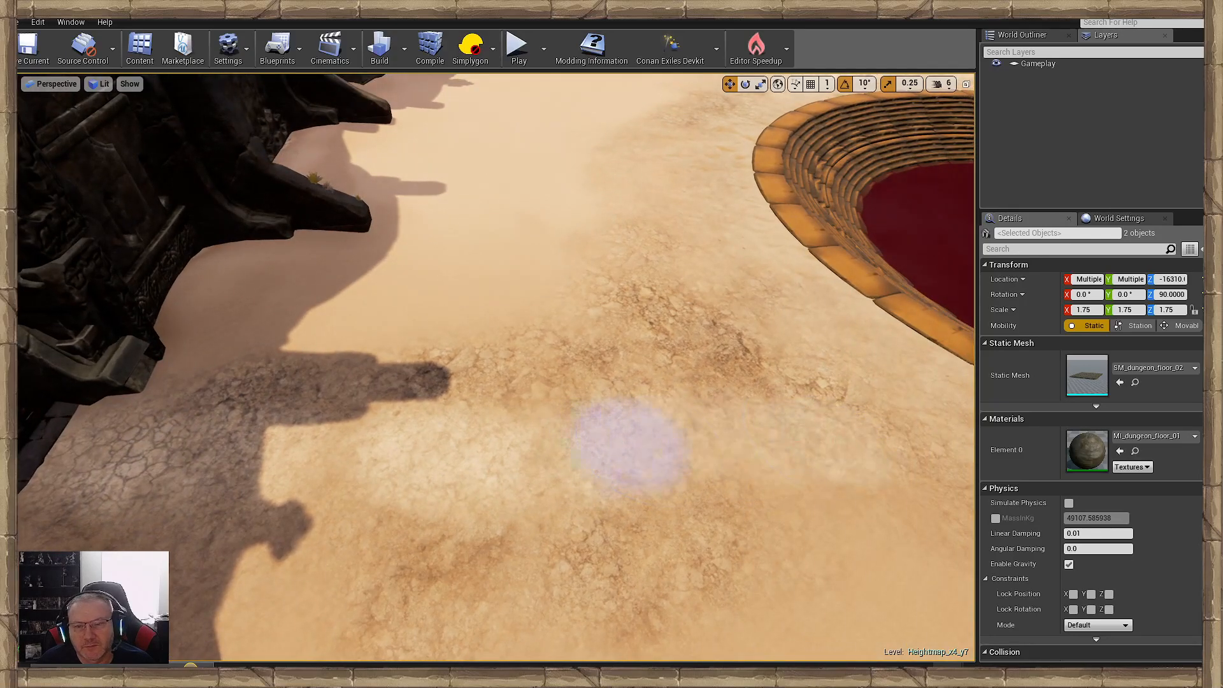
pyautogui.moveTo(622, 445); pyautogui.dragTo(486, 396, button='right')
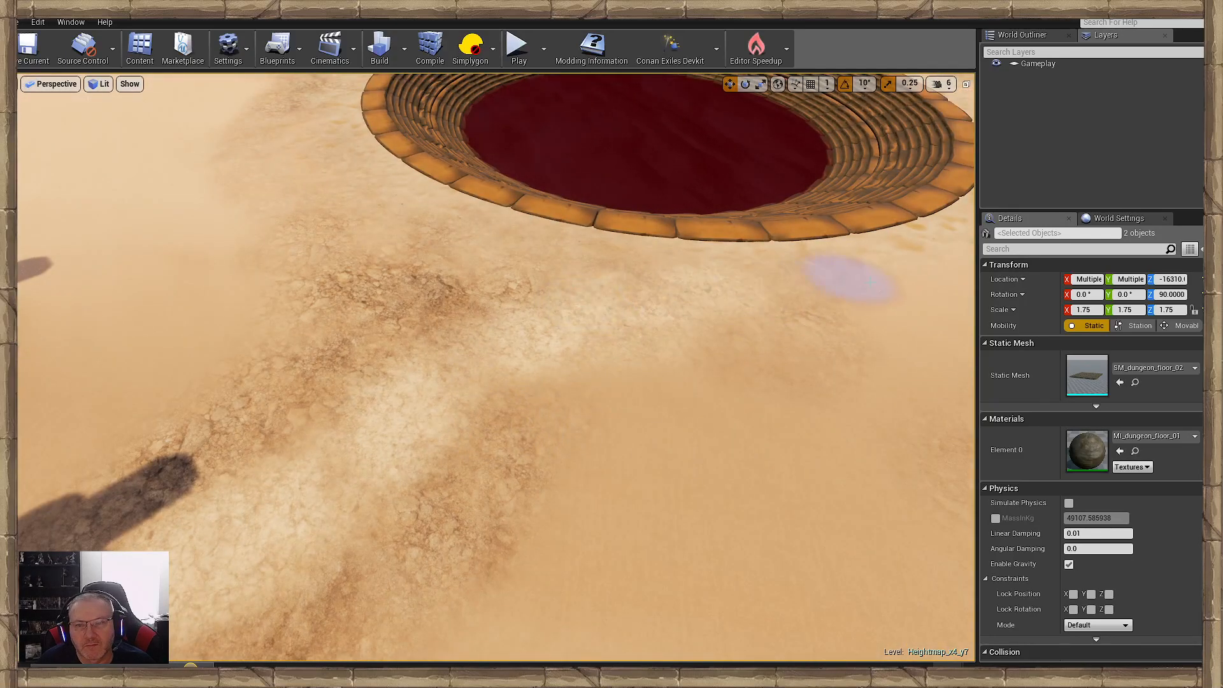
pyautogui.moveTo(870, 280); pyautogui.dragTo(502, 323, button='right')
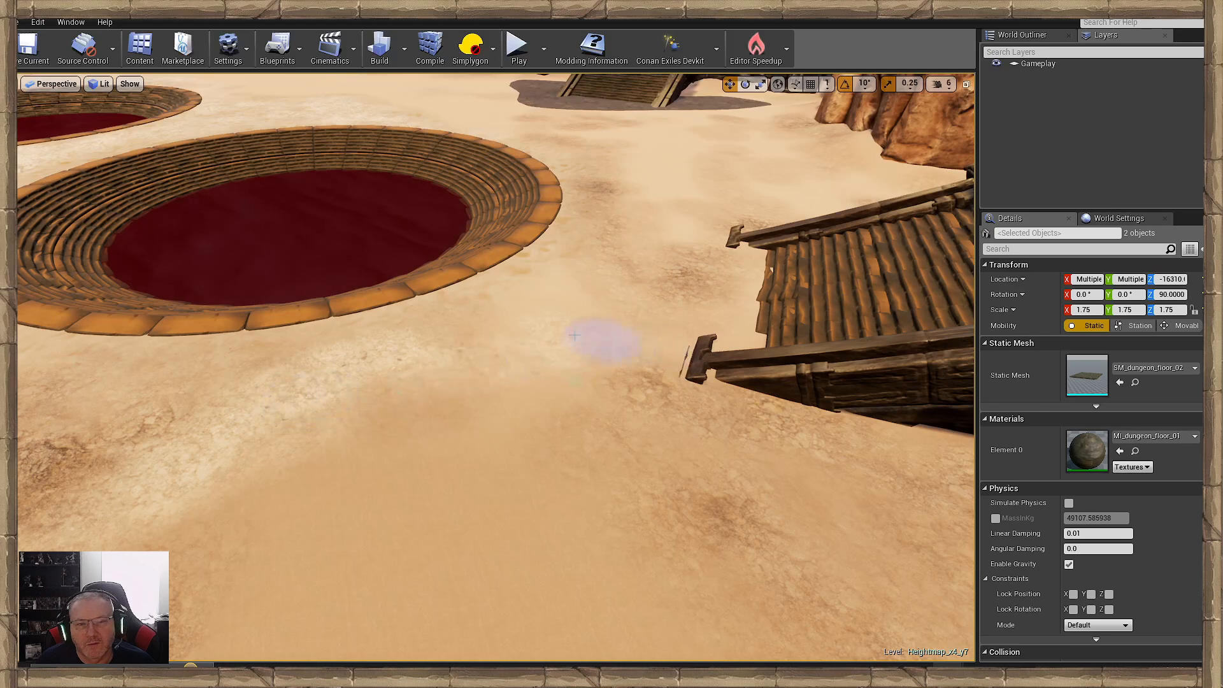
pyautogui.moveTo(383, 396); pyautogui.dragTo(559, 385, button='right')
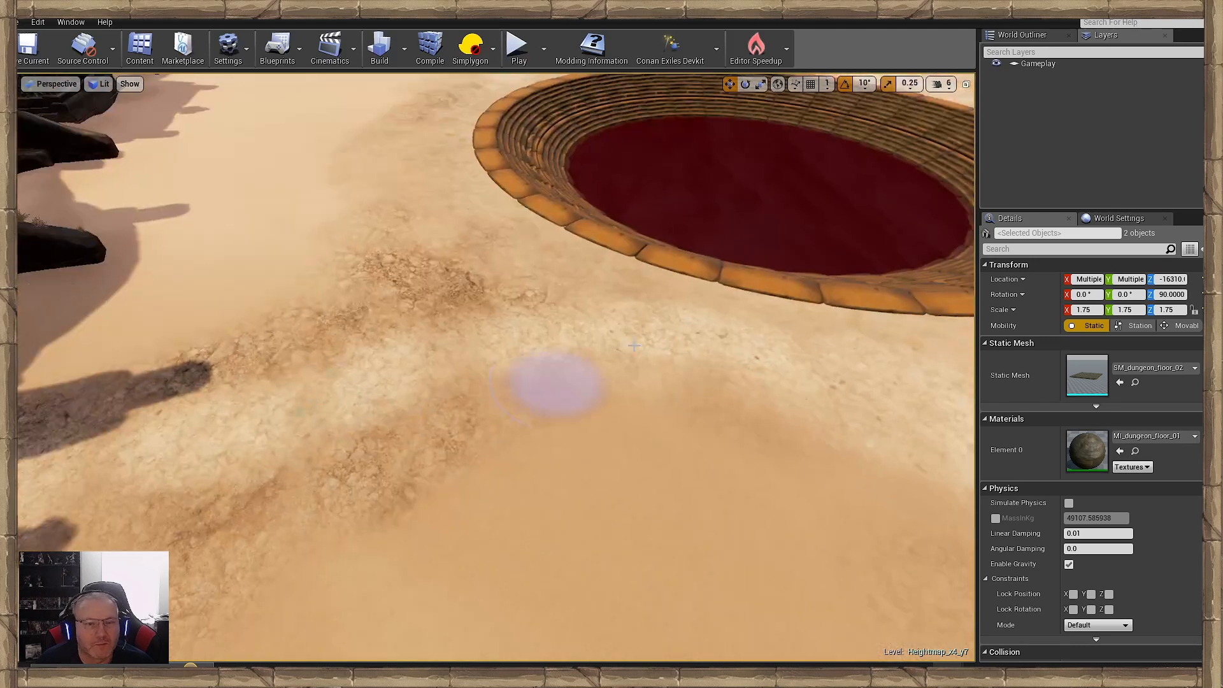
# - Blend the light cracked path from the arched door into the cracked ground surrounding the pools
pyautogui.moveTo(272, 404); pyautogui.dragTo(510, 410, button='right')
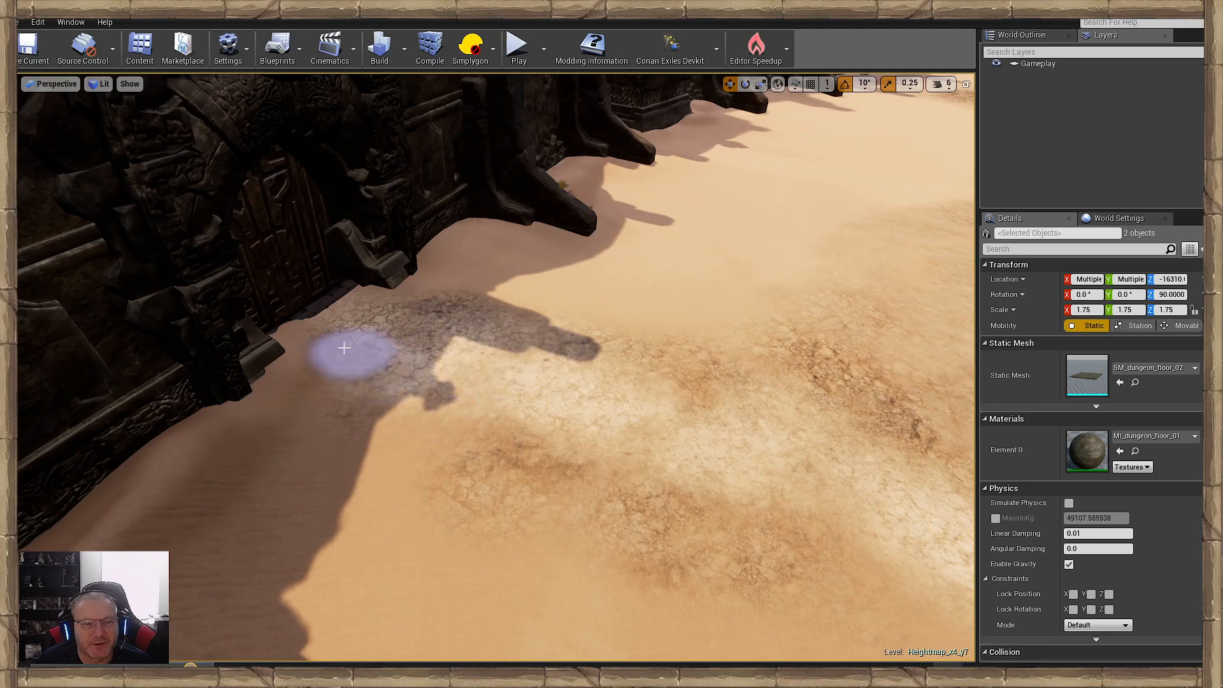
pyautogui.moveTo(500, 459)
pyautogui.mouseDown(button='right')
pyautogui.moveTo(573, 382)
pyautogui.moveTo(541, 414)
pyautogui.moveTo(558, 414)
pyautogui.mouseUp(button='right')
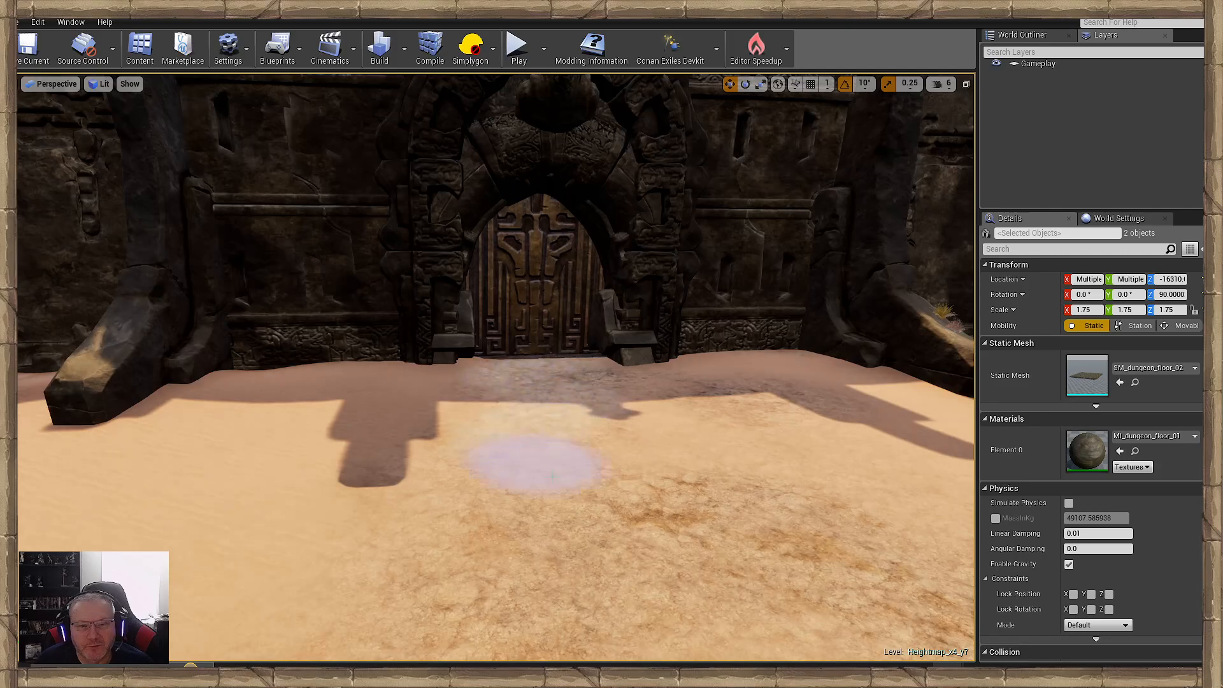
pyautogui.moveTo(533, 458)
pyautogui.mouseDown(button='right')
pyautogui.moveTo(713, 478)
pyautogui.moveTo(675, 522)
pyautogui.mouseUp(button='right')
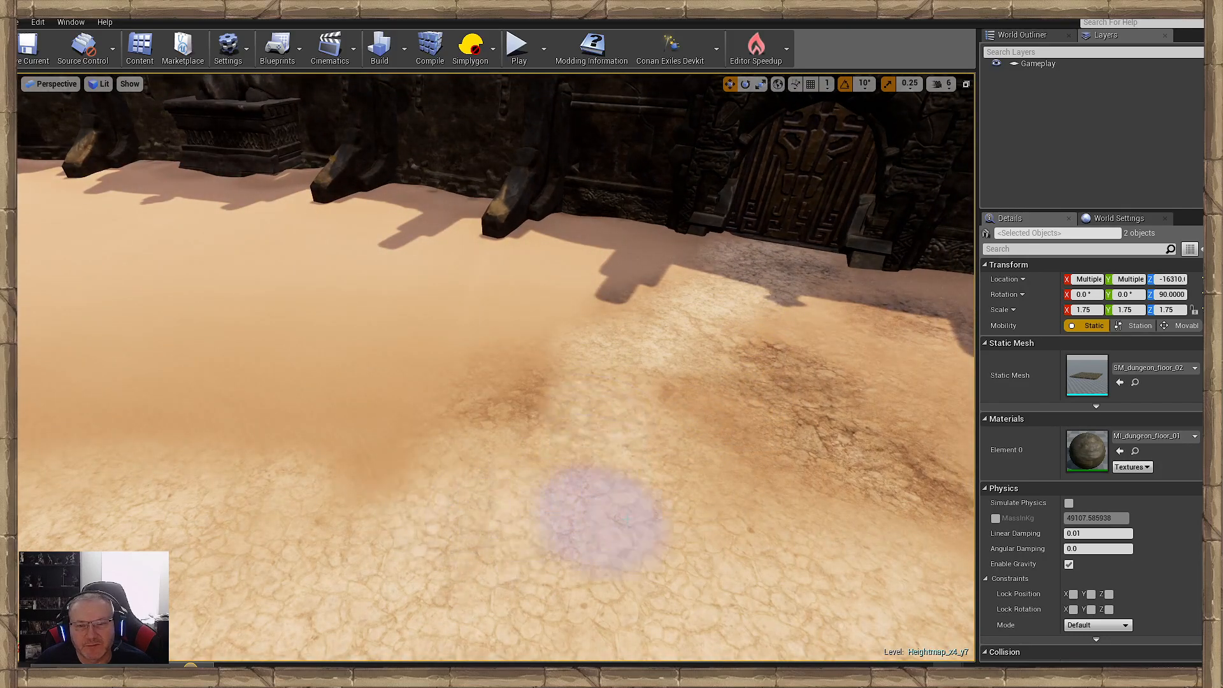
# - Paint a light cracked path from the second arched door to the pool rim with the bones
pyautogui.moveTo(704, 535)
pyautogui.mouseDown(button='right')
pyautogui.moveTo(852, 497)
pyautogui.moveTo(541, 541)
pyautogui.mouseUp(button='right')
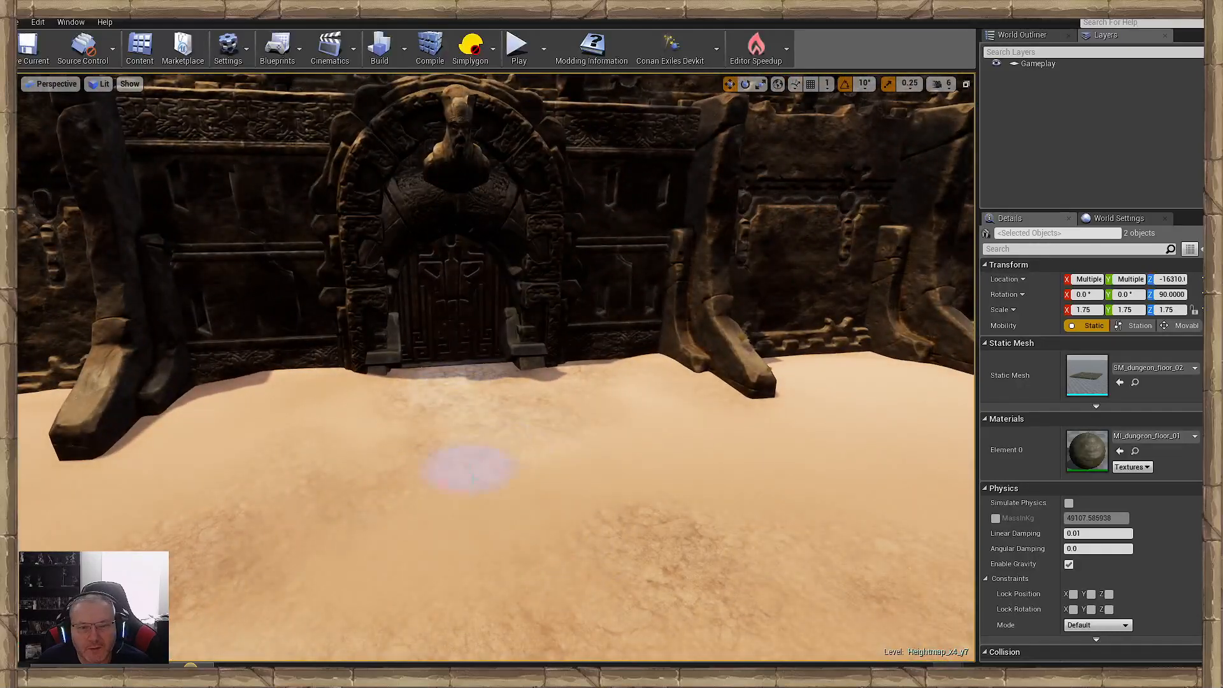
pyautogui.moveTo(669, 568); pyautogui.dragTo(532, 505, button='right')
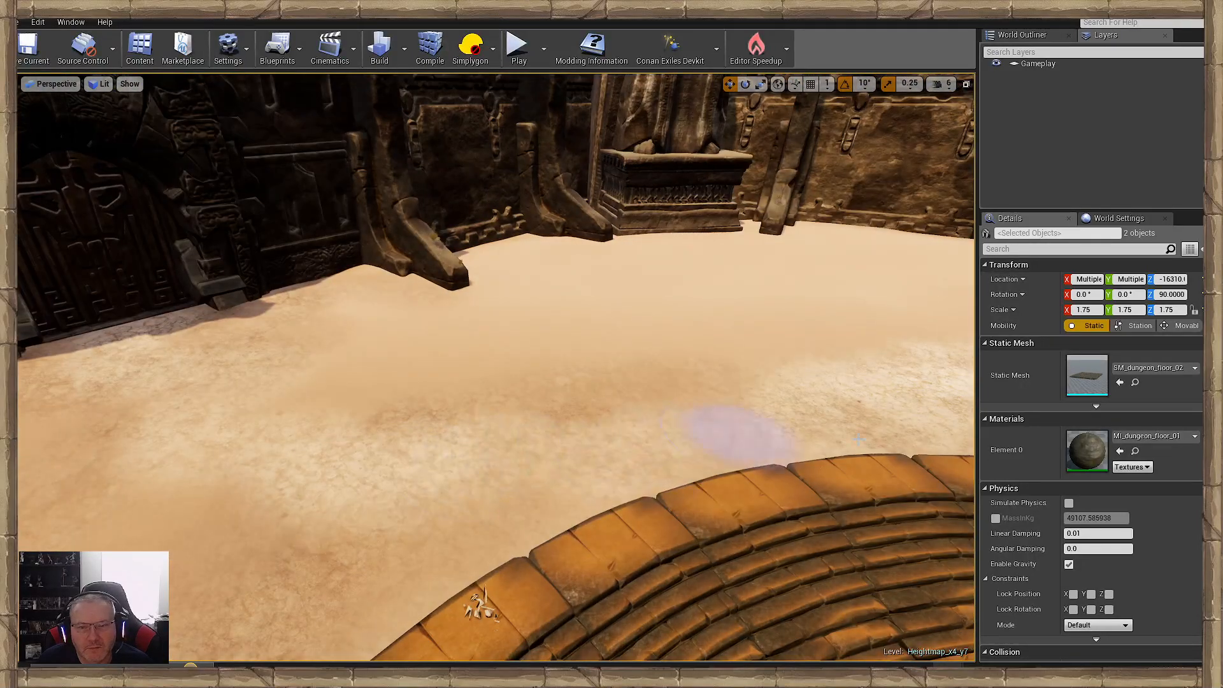
pyautogui.moveTo(265, 519); pyautogui.dragTo(274, 509, button='right')
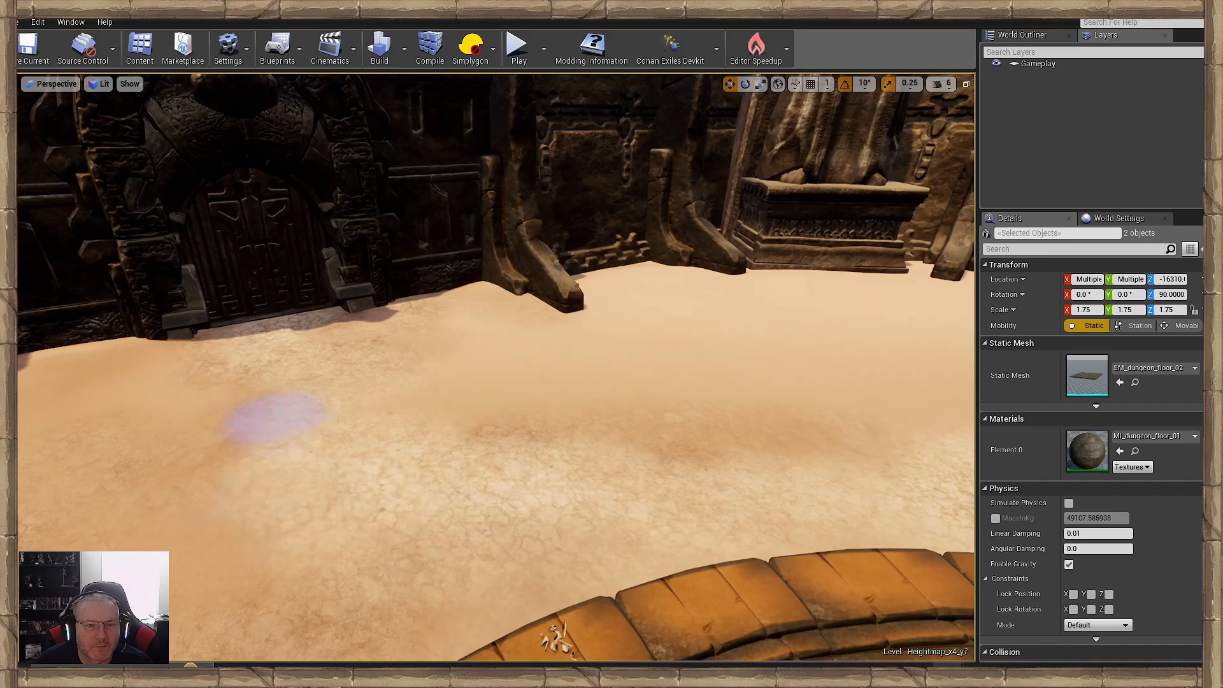
pyautogui.moveTo(399, 500)
pyautogui.mouseDown(button='right')
pyautogui.moveTo(522, 471)
pyautogui.moveTo(383, 439)
pyautogui.moveTo(286, 439)
pyautogui.moveTo(586, 446)
pyautogui.moveTo(459, 501)
pyautogui.moveTo(389, 497)
pyautogui.moveTo(503, 504)
pyautogui.moveTo(409, 501)
pyautogui.mouseUp(button='right')
# - Paint cracked ground on the sand in front of the statue pedestal at the shaded wall
pyautogui.press('w')
pyautogui.moveTo(662, 420)
pyautogui.mouseDown()
pyautogui.moveTo(678, 497)
pyautogui.moveTo(666, 593)
pyautogui.moveTo(753, 458)
pyautogui.mouseUp()
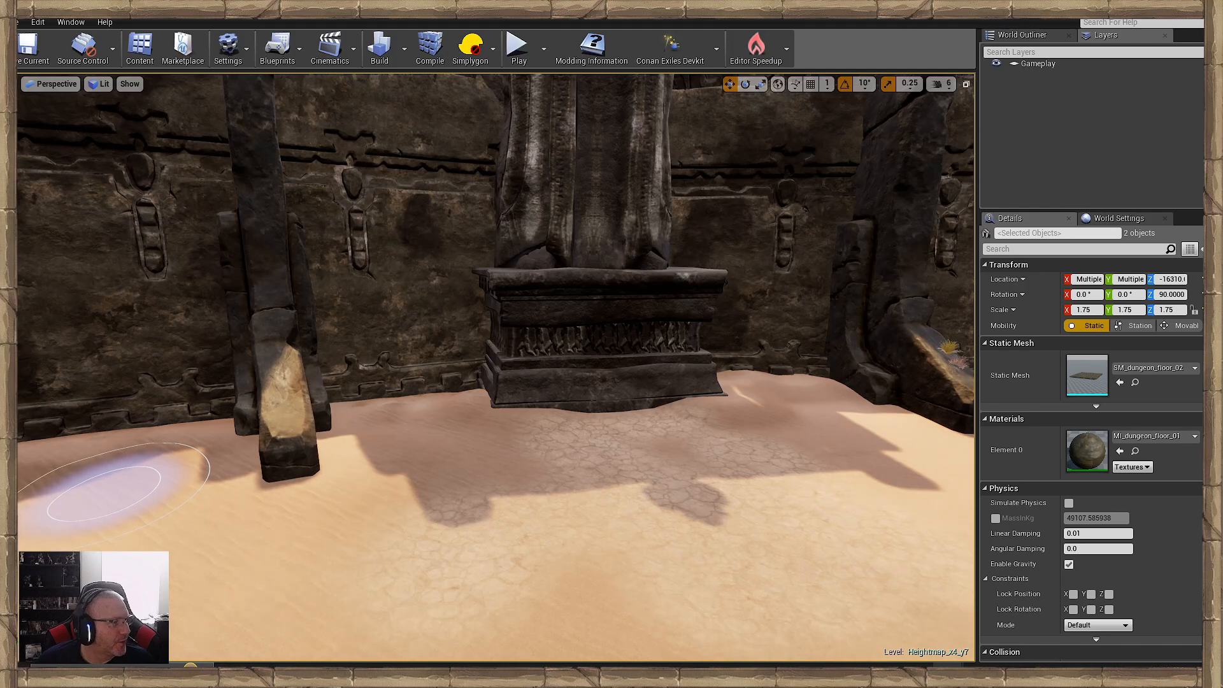
pyautogui.moveTo(659, 511); pyautogui.dragTo(624, 551, button='right')
pyautogui.press('d')
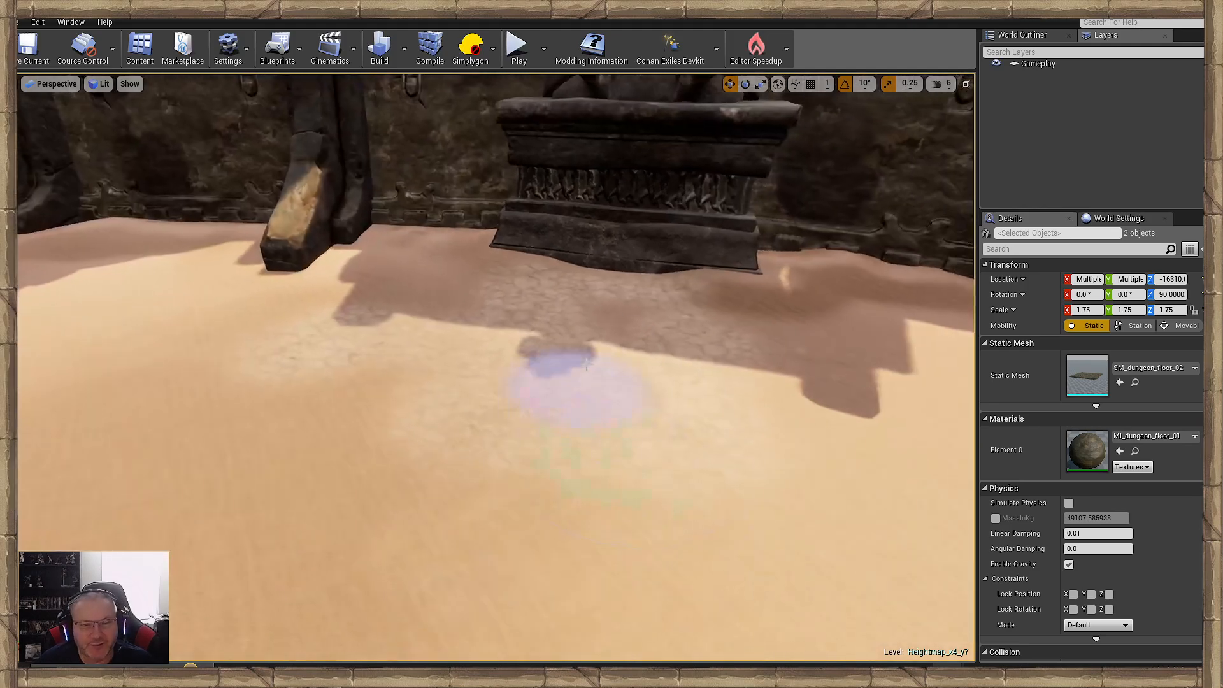
# - Add rough brown patches in front of the statue pedestal and on the sand toward the pool
pyautogui.moveTo(792, 415)
pyautogui.mouseDown()
pyautogui.moveTo(497, 304)
pyautogui.moveTo(477, 308)
pyautogui.moveTo(477, 429)
pyautogui.moveTo(657, 337)
pyautogui.moveTo(642, 300)
pyautogui.moveTo(732, 486)
pyautogui.moveTo(465, 491)
pyautogui.moveTo(635, 332)
pyautogui.mouseUp()
pyautogui.press('s')
pyautogui.moveTo(634, 332); pyautogui.dragTo(587, 366, button='right')
pyautogui.moveTo(576, 334); pyautogui.dragTo(705, 497)
pyautogui.moveTo(706, 497); pyautogui.dragTo(612, 468, button='right')
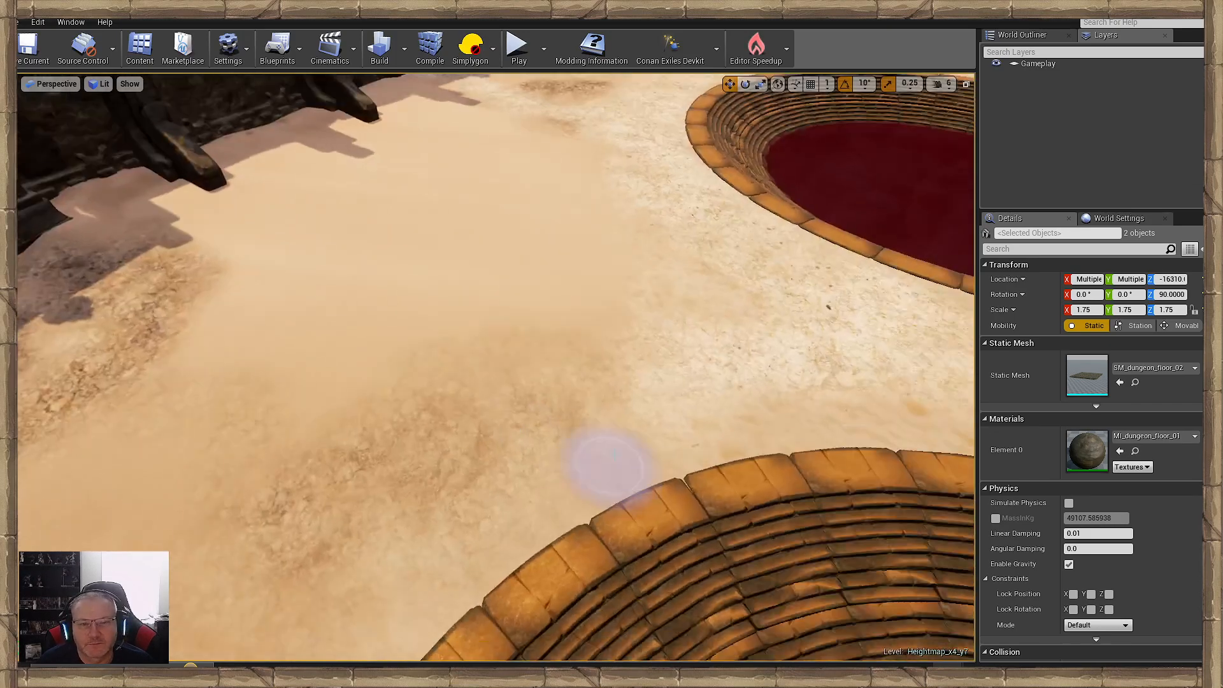
# - Paint a rough strip from the pool's cracked ground to the statue pedestal between the two buttresses
pyautogui.moveTo(433, 414)
pyautogui.mouseDown()
pyautogui.moveTo(340, 399)
pyautogui.moveTo(253, 361)
pyautogui.moveTo(433, 378)
pyautogui.moveTo(535, 372)
pyautogui.mouseUp()
pyautogui.moveTo(536, 373); pyautogui.dragTo(337, 373, button='right')
pyautogui.moveTo(611, 561)
pyautogui.mouseDown()
pyautogui.moveTo(565, 513)
pyautogui.moveTo(590, 361)
pyautogui.mouseUp()
pyautogui.moveTo(590, 361)
pyautogui.mouseDown(button='right')
pyautogui.moveTo(777, 287)
pyautogui.moveTo(688, 357)
pyautogui.moveTo(681, 254)
pyautogui.moveTo(707, 446)
pyautogui.mouseUp(button='right')
pyautogui.press('w')
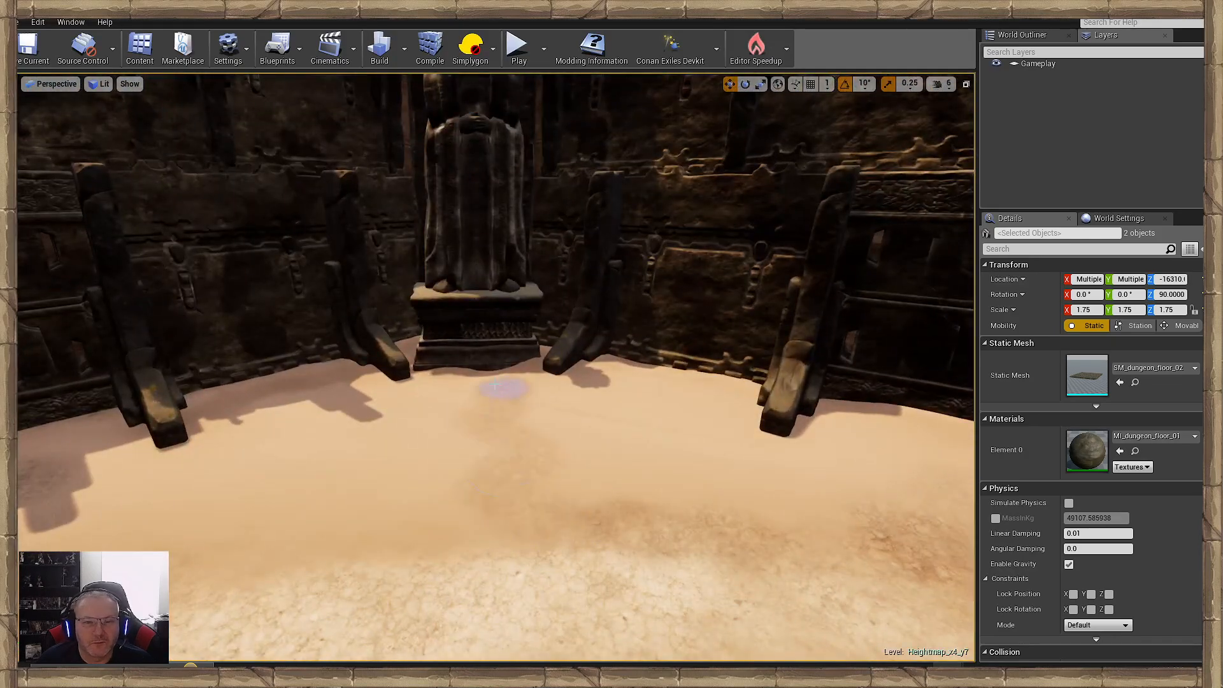
pyautogui.moveTo(453, 399)
pyautogui.mouseDown()
pyautogui.moveTo(464, 537)
pyautogui.moveTo(514, 392)
pyautogui.moveTo(472, 500)
pyautogui.mouseUp()
pyautogui.press('s')
# - Widen and darken the rough strip below the statue pedestal, spreading it out where it meets the cracked ground
pyautogui.moveTo(471, 500)
pyautogui.mouseDown(button='right')
pyautogui.moveTo(790, 471)
pyautogui.moveTo(784, 490)
pyautogui.mouseUp(button='right')
pyautogui.press('w')
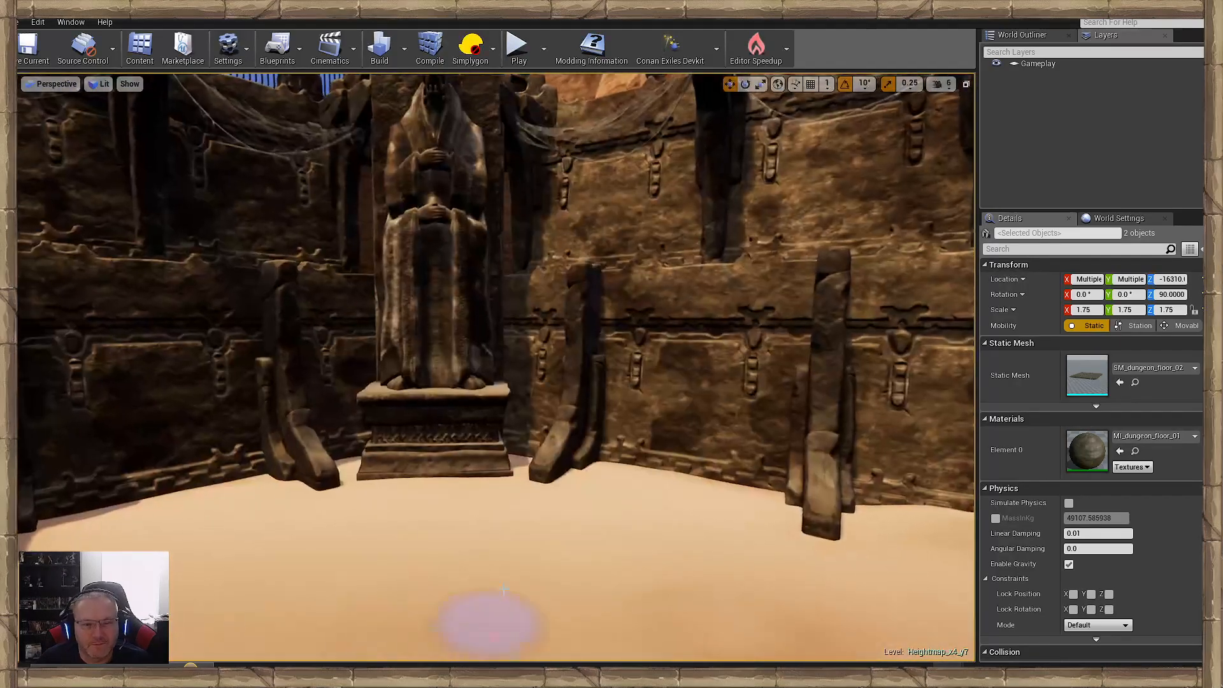
pyautogui.moveTo(504, 589); pyautogui.dragTo(469, 533, button='right')
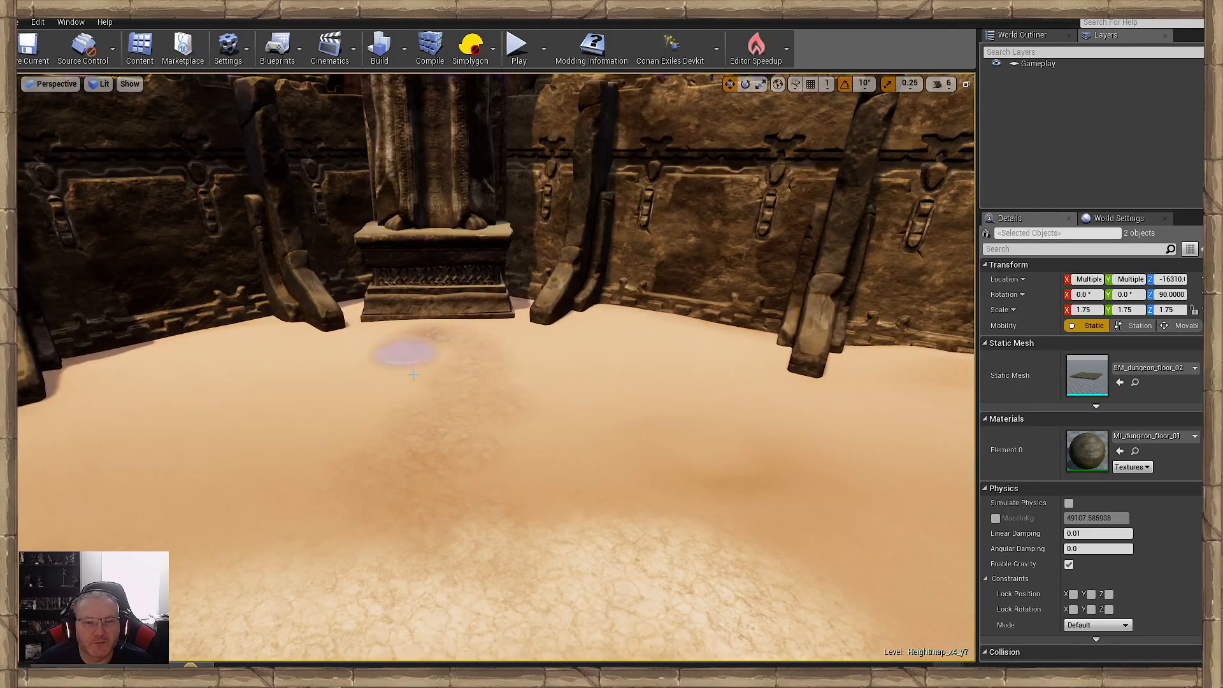
pyautogui.moveTo(380, 451)
pyautogui.mouseDown()
pyautogui.moveTo(601, 500)
pyautogui.moveTo(516, 360)
pyautogui.mouseUp()
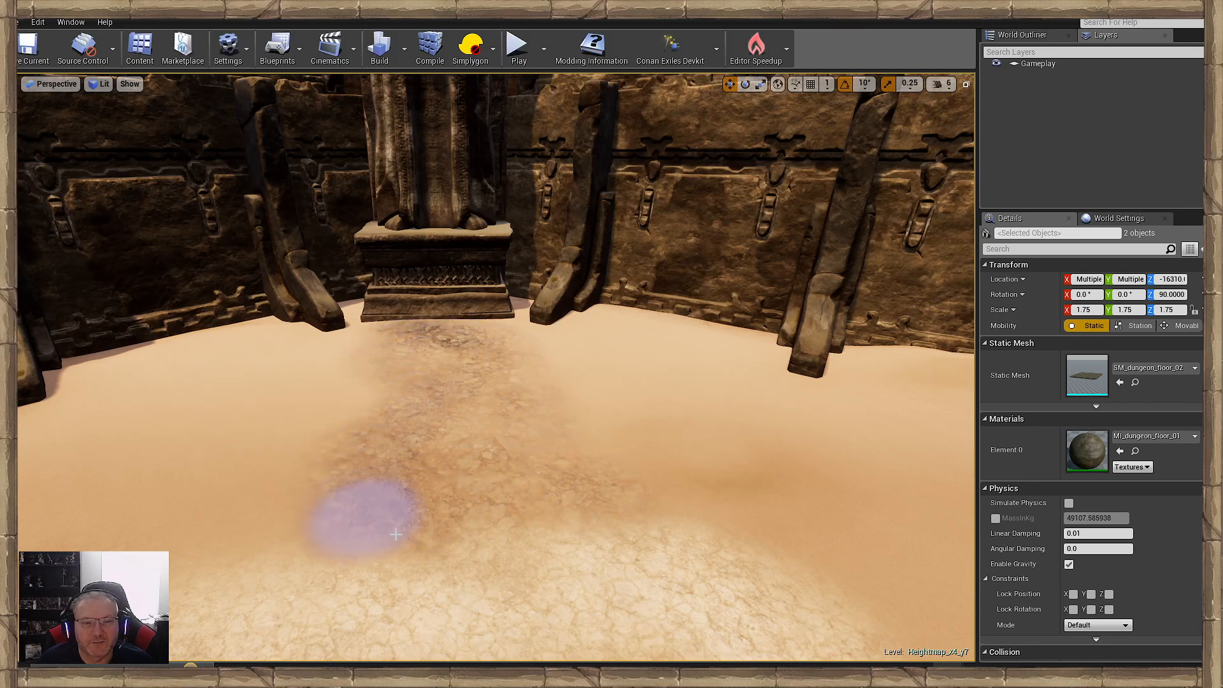
pyautogui.moveTo(395, 534); pyautogui.dragTo(518, 548)
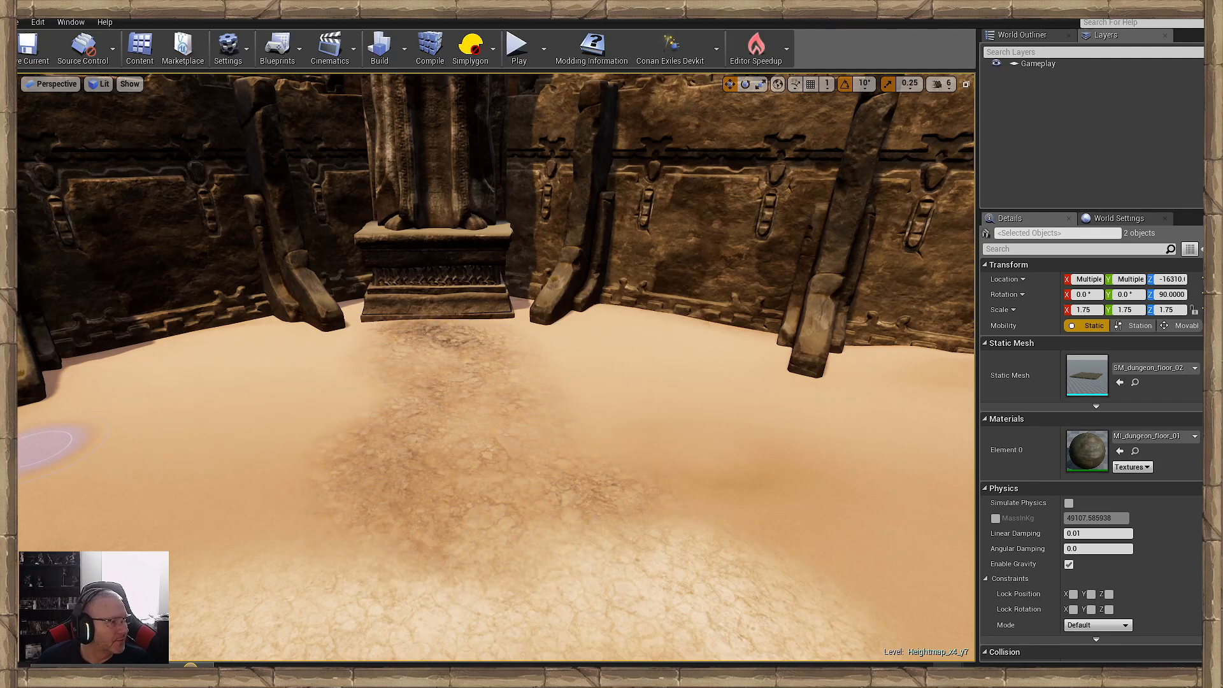
# - Paint a light cracked path through the middle of the rough strip, linking the pool to the statue pedestal
pyautogui.moveTo(459, 481); pyautogui.dragTo(448, 347)
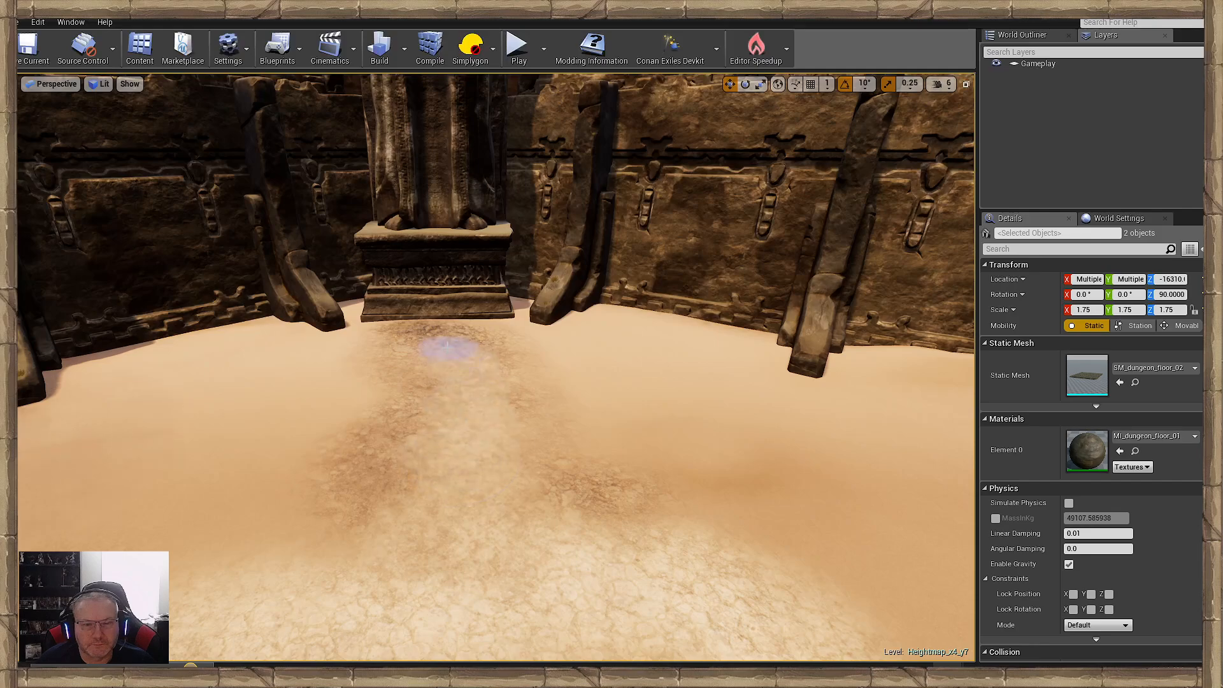
pyautogui.moveTo(467, 438)
pyautogui.mouseDown(button='right')
pyautogui.moveTo(414, 440)
pyautogui.moveTo(474, 421)
pyautogui.moveTo(538, 446)
pyautogui.moveTo(573, 485)
pyautogui.mouseUp(button='right')
pyautogui.moveTo(557, 523); pyautogui.dragTo(492, 423)
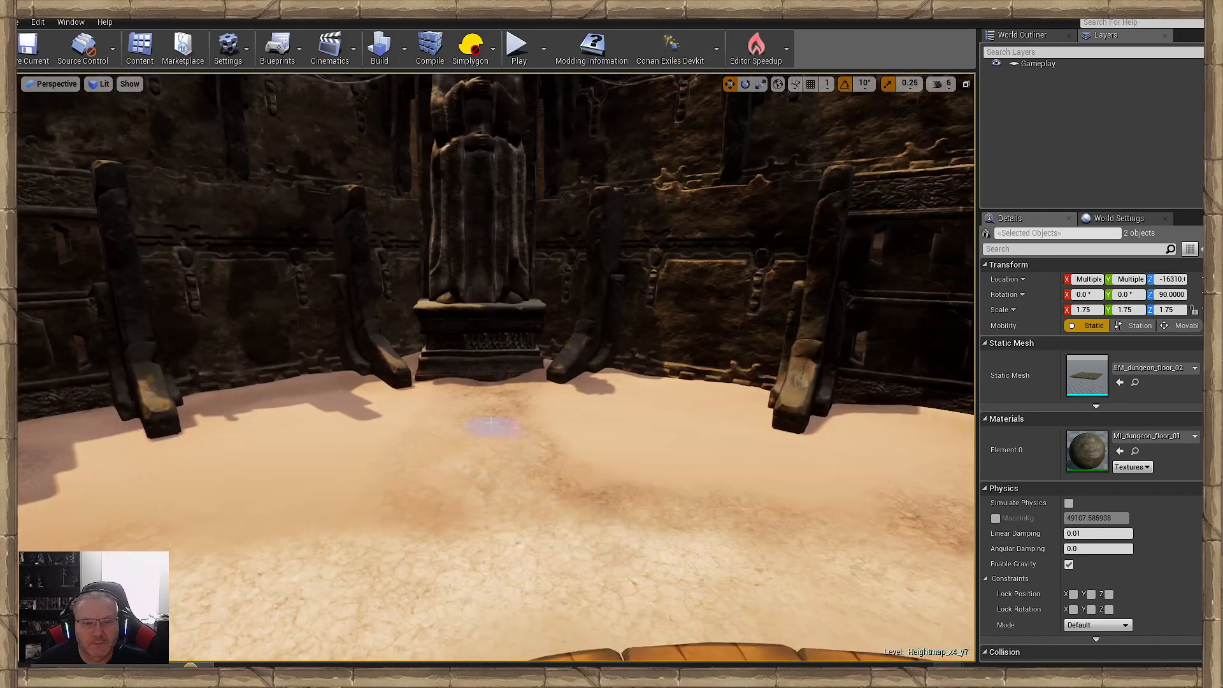
pyautogui.moveTo(514, 527); pyautogui.dragTo(497, 552, button='right')
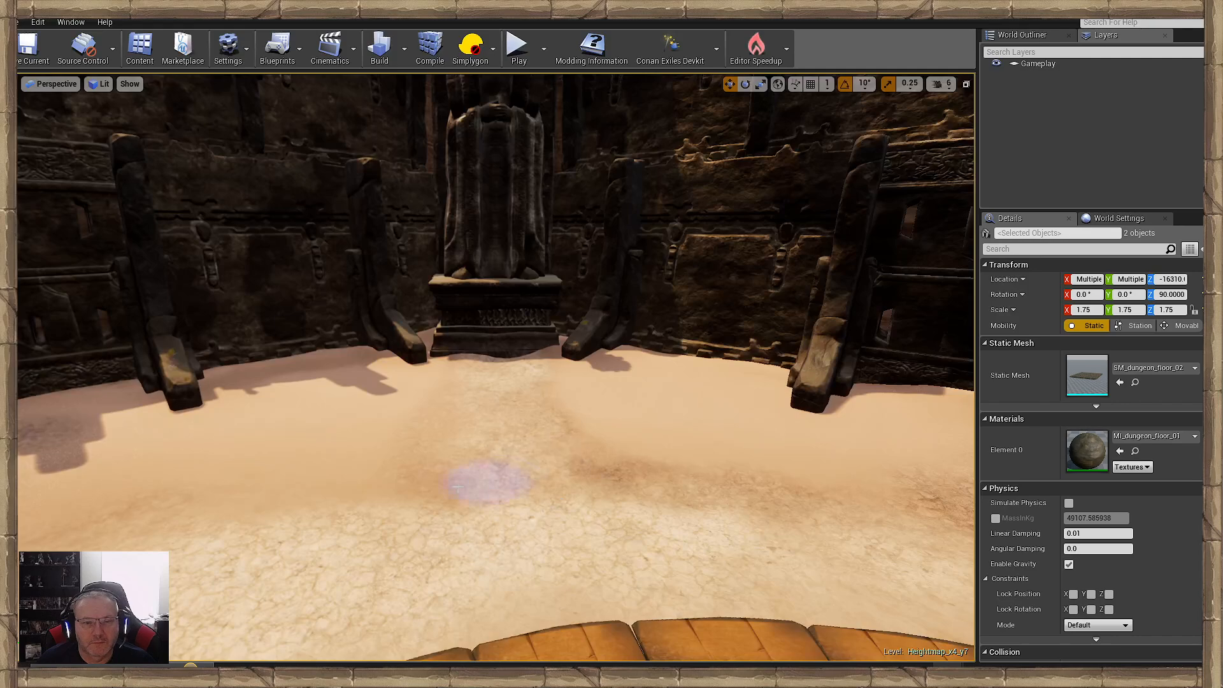
pyautogui.moveTo(590, 494)
pyautogui.mouseDown(button='right')
pyautogui.moveTo(637, 491)
pyautogui.moveTo(561, 491)
pyautogui.moveTo(612, 494)
pyautogui.moveTo(598, 497)
pyautogui.mouseUp(button='right')
# - Paint a light cracked path from the pool's cracked ground to the statue pedestal beside the orange cliff
pyautogui.press('s')
pyautogui.moveTo(494, 469); pyautogui.dragTo(408, 500, button='right')
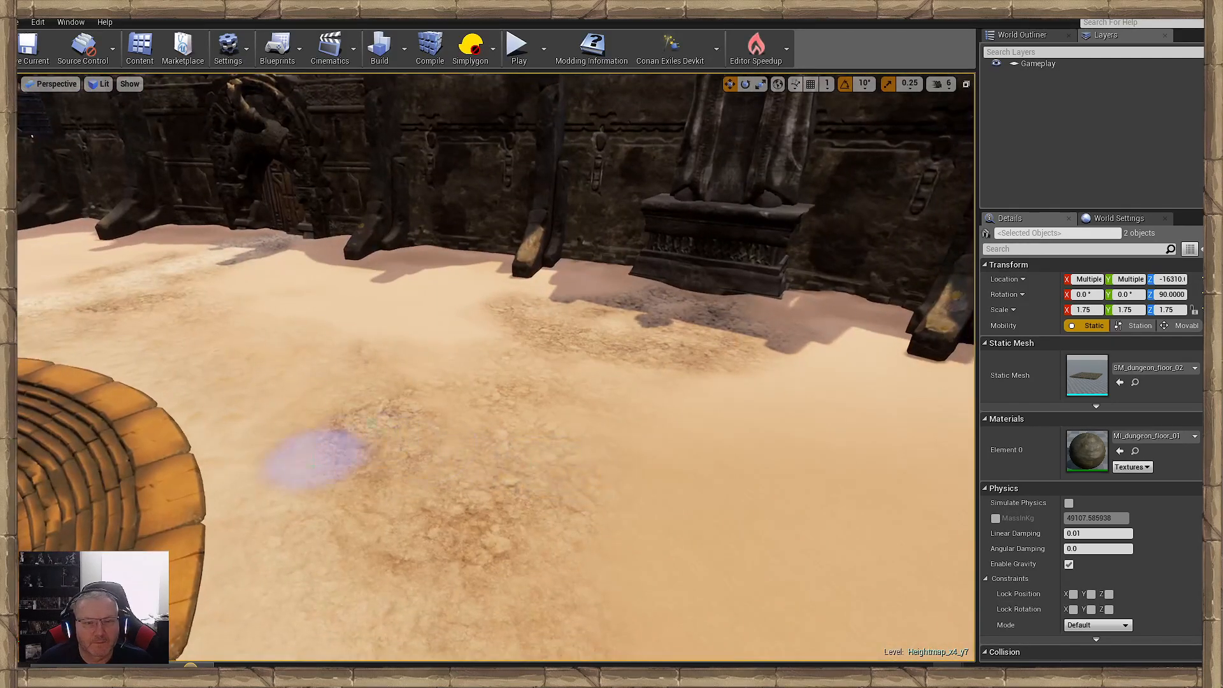
pyautogui.moveTo(314, 452)
pyautogui.mouseDown()
pyautogui.moveTo(587, 387)
pyautogui.moveTo(266, 501)
pyautogui.mouseUp()
pyautogui.moveTo(350, 461)
pyautogui.mouseDown(button='right')
pyautogui.moveTo(471, 462)
pyautogui.moveTo(513, 481)
pyautogui.moveTo(414, 446)
pyautogui.moveTo(414, 494)
pyautogui.moveTo(486, 510)
pyautogui.mouseUp(button='right')
pyautogui.press('w')
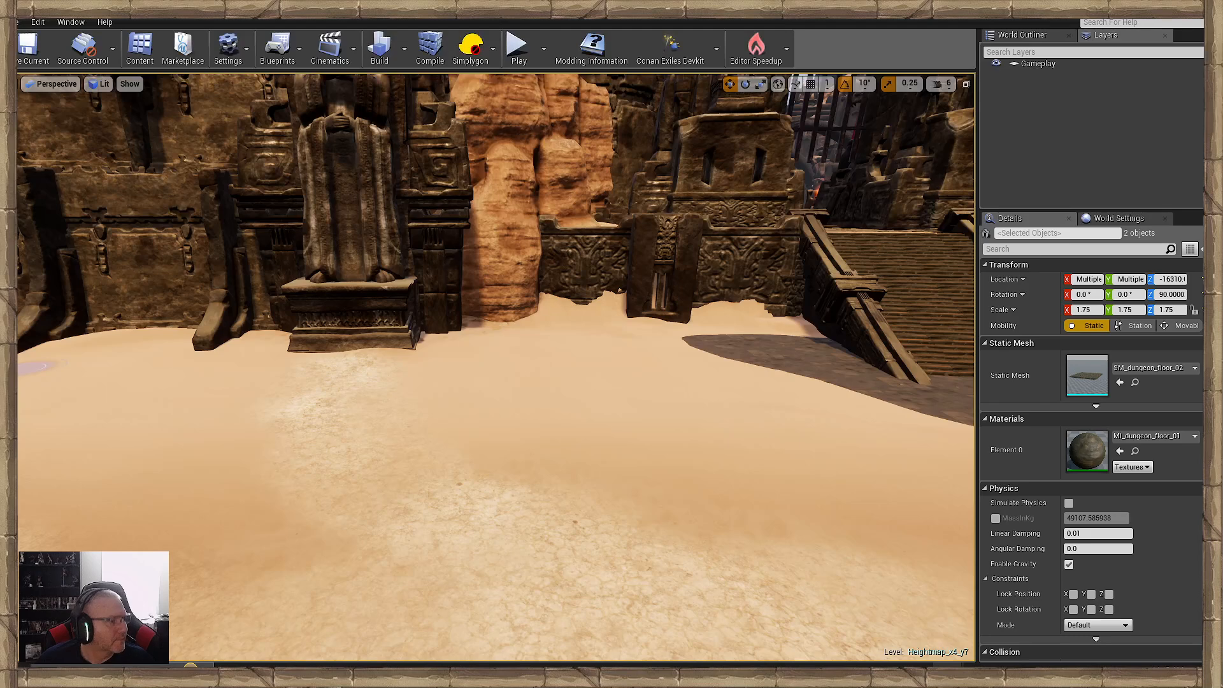
pyautogui.moveTo(394, 418); pyautogui.dragTo(458, 500, button='right')
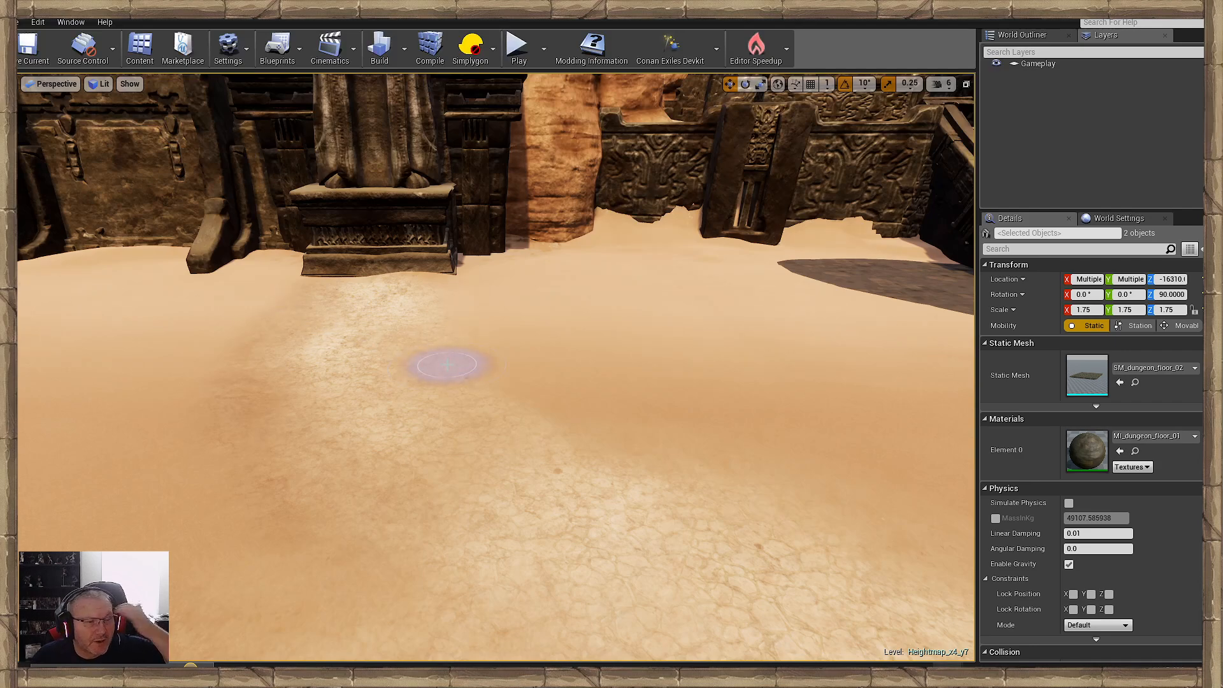
# - Add rough brown patches along both edges of the cracked path leading to the statue beside the cliff
pyautogui.moveTo(436, 358)
pyautogui.mouseDown(button='right')
pyautogui.moveTo(468, 360)
pyautogui.moveTo(436, 358)
pyautogui.moveTo(419, 377)
pyautogui.moveTo(426, 350)
pyautogui.moveTo(430, 381)
pyautogui.moveTo(419, 376)
pyautogui.mouseUp(button='right')
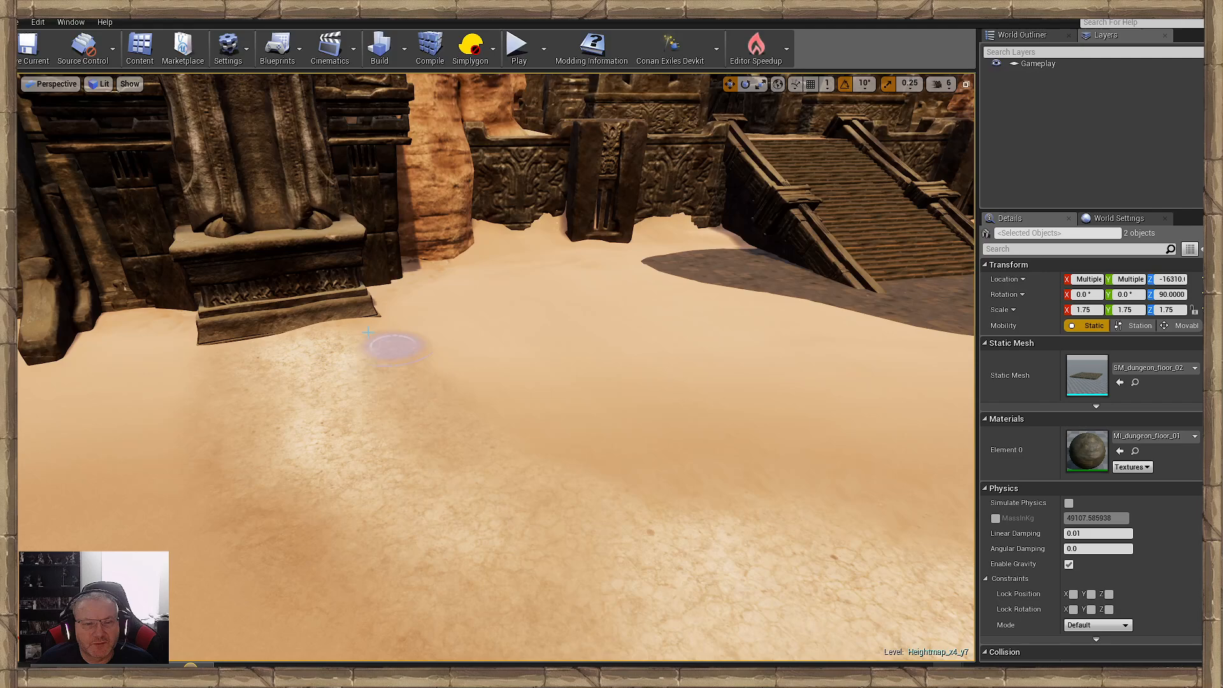
pyautogui.moveTo(331, 338)
pyautogui.mouseDown()
pyautogui.moveTo(594, 477)
pyautogui.moveTo(698, 495)
pyautogui.mouseUp()
pyautogui.moveTo(698, 495); pyautogui.dragTo(631, 522, button='right')
pyautogui.moveTo(611, 541)
pyautogui.mouseDown()
pyautogui.moveTo(491, 532)
pyautogui.moveTo(425, 228)
pyautogui.mouseUp()
pyautogui.moveTo(489, 297); pyautogui.dragTo(421, 311, button='right')
pyautogui.moveTo(508, 331); pyautogui.dragTo(368, 376)
pyautogui.moveTo(368, 377)
pyautogui.mouseDown(button='right')
pyautogui.moveTo(446, 357)
pyautogui.moveTo(377, 318)
pyautogui.mouseUp(button='right')
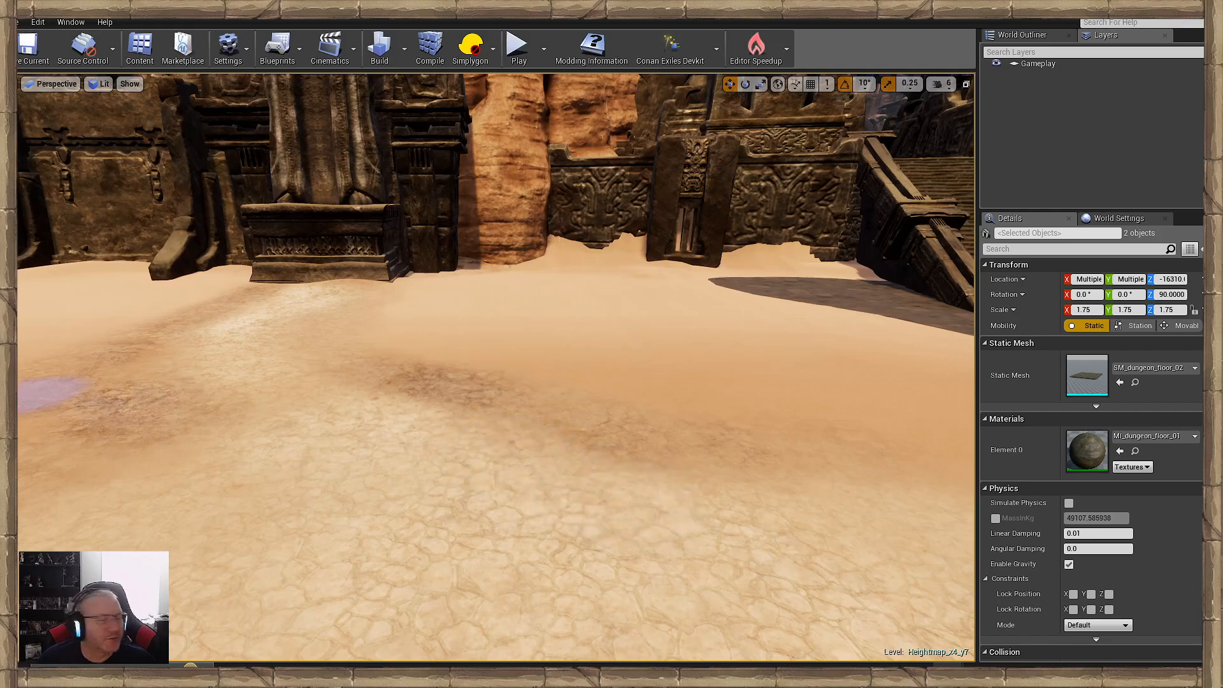
pyautogui.moveTo(129, 294)
pyautogui.mouseDown(button='right')
pyautogui.moveTo(444, 361)
pyautogui.moveTo(484, 388)
pyautogui.moveTo(459, 363)
pyautogui.moveTo(573, 363)
pyautogui.moveTo(417, 414)
pyautogui.mouseUp(button='right')
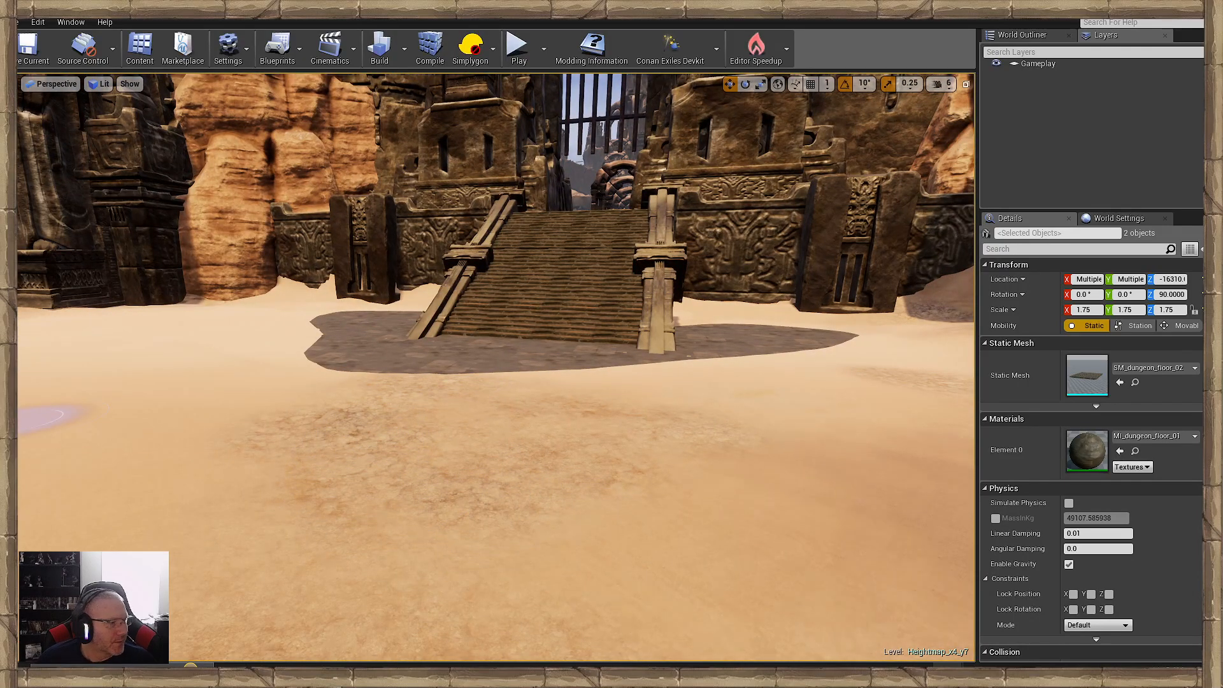
# - Paint a light cracked path from the gate stairs' base to the pool, with rough brown ground along its edge
pyautogui.moveTo(559, 532); pyautogui.dragTo(688, 509, button='right')
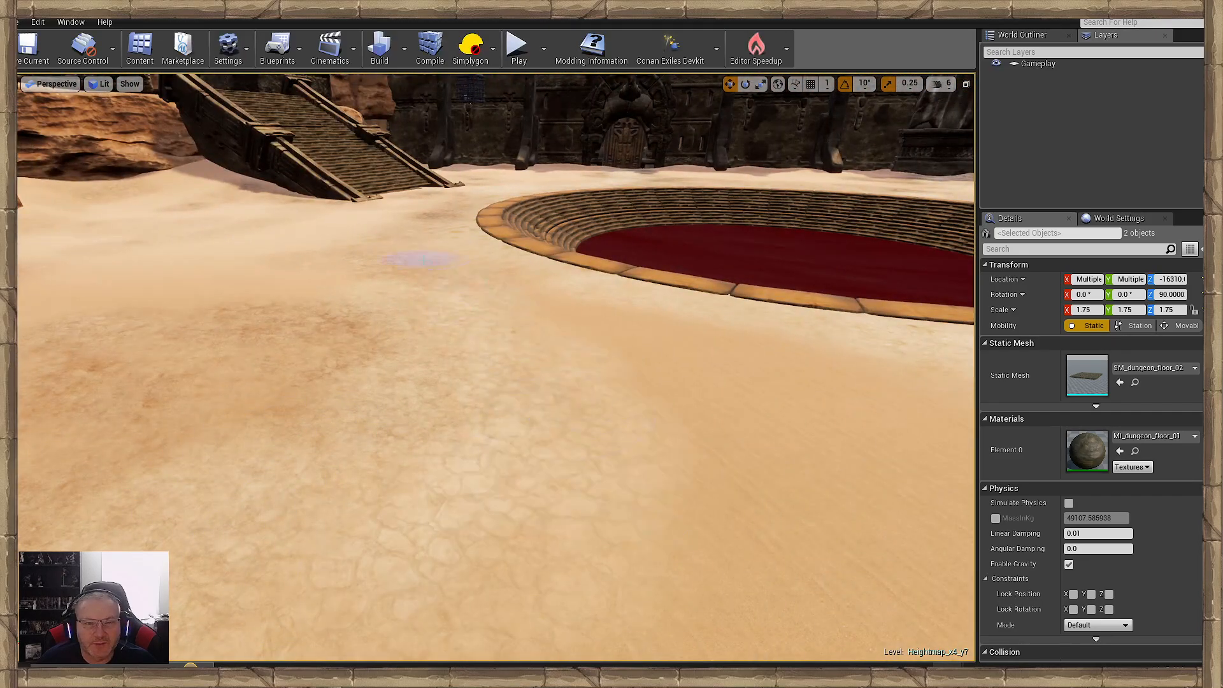
pyautogui.moveTo(418, 260)
pyautogui.mouseDown(button='right')
pyautogui.moveTo(286, 286)
pyautogui.moveTo(369, 341)
pyautogui.moveTo(299, 300)
pyautogui.moveTo(242, 319)
pyautogui.mouseUp(button='right')
pyautogui.moveTo(528, 414); pyautogui.dragTo(492, 423, button='right')
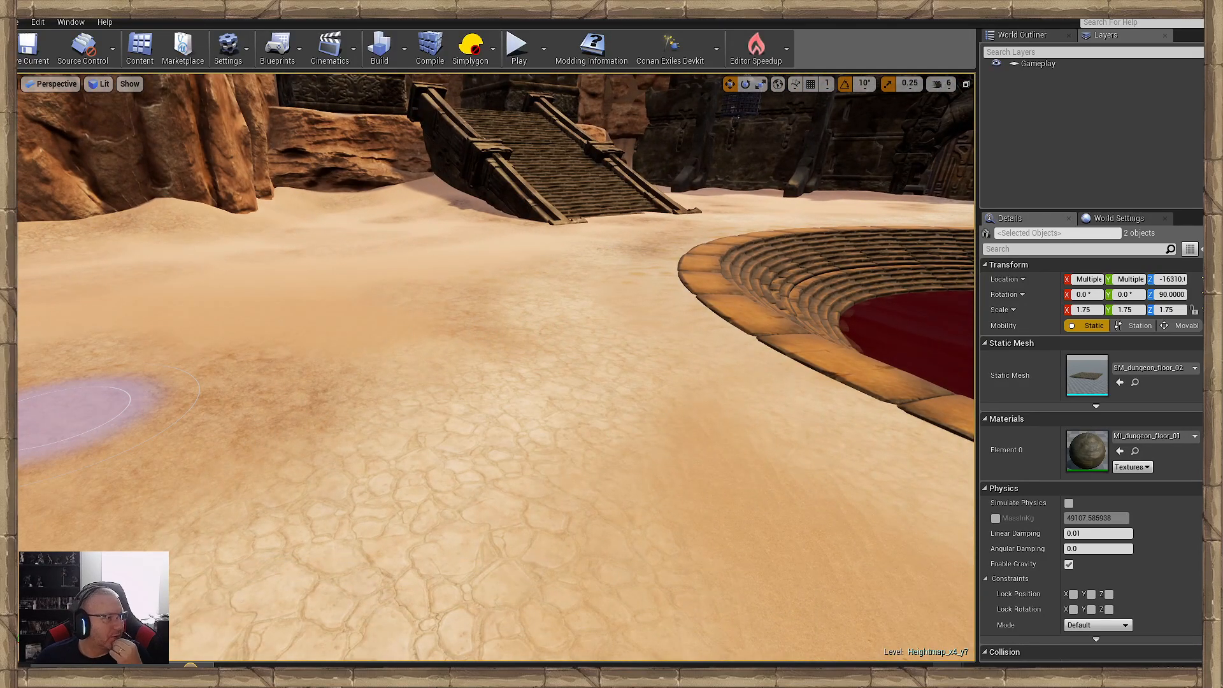
pyautogui.moveTo(526, 451)
pyautogui.mouseDown(button='right')
pyautogui.moveTo(394, 458)
pyautogui.moveTo(526, 452)
pyautogui.mouseUp(button='right')
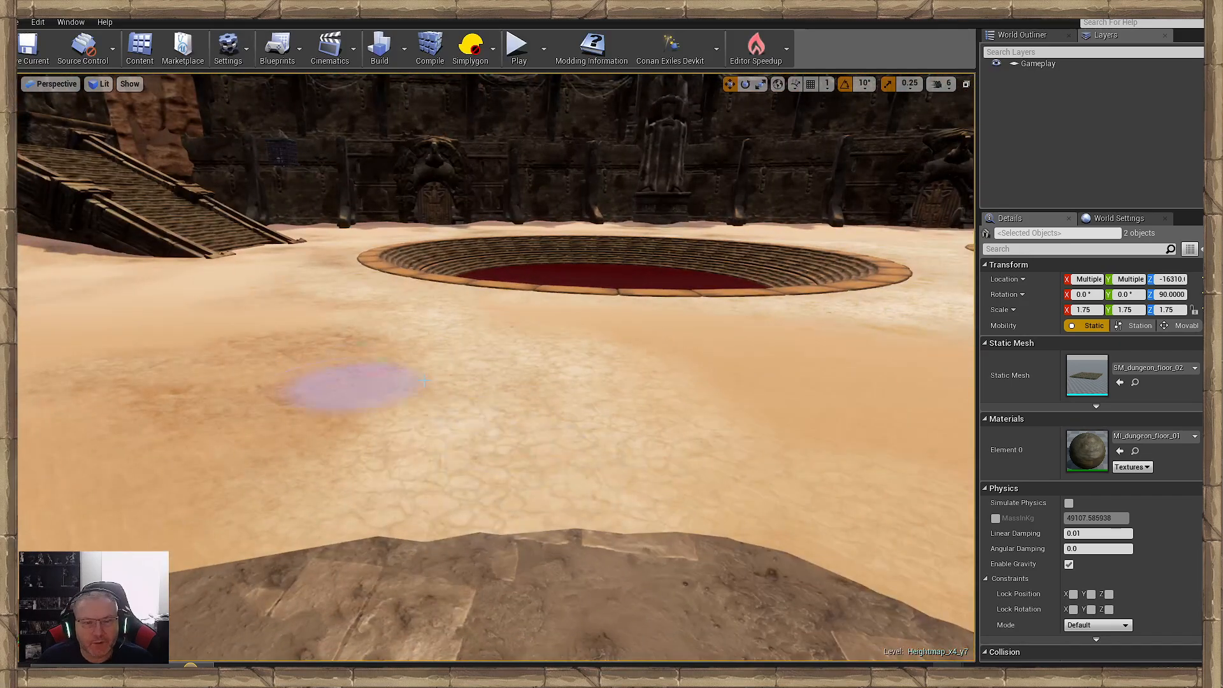
pyautogui.moveTo(318, 317); pyautogui.dragTo(229, 325, button='right')
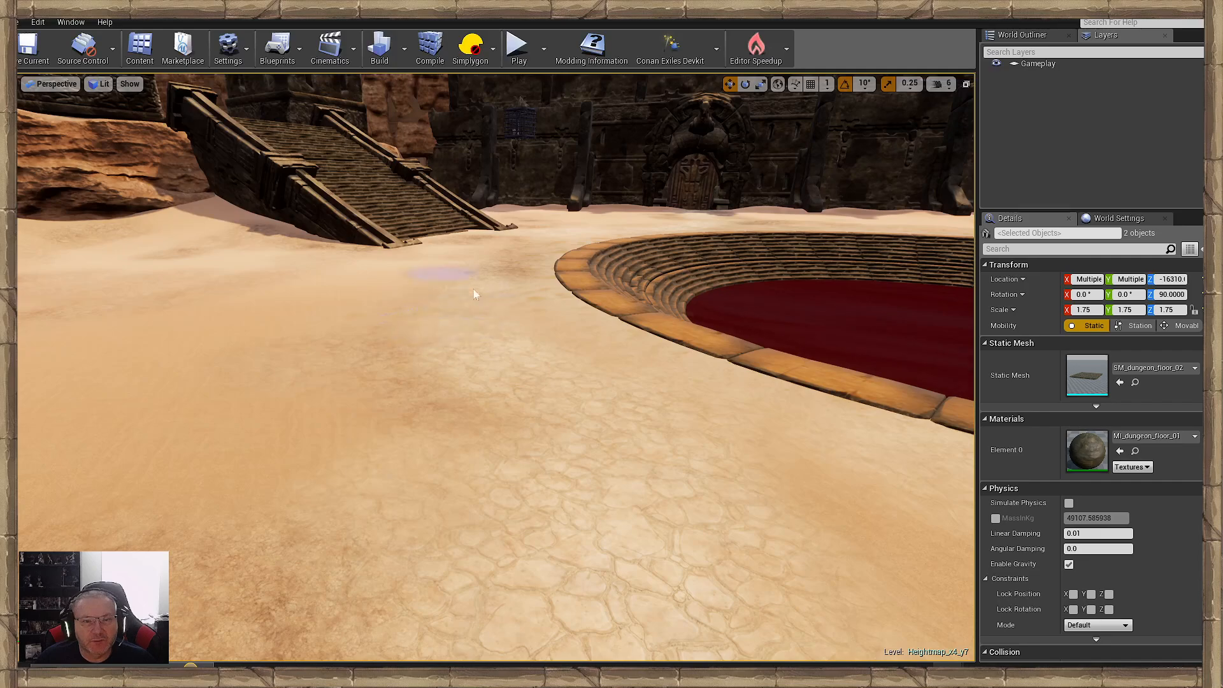
pyautogui.moveTo(457, 318)
pyautogui.mouseDown(button='right')
pyautogui.moveTo(395, 280)
pyautogui.moveTo(440, 319)
pyautogui.mouseUp(button='right')
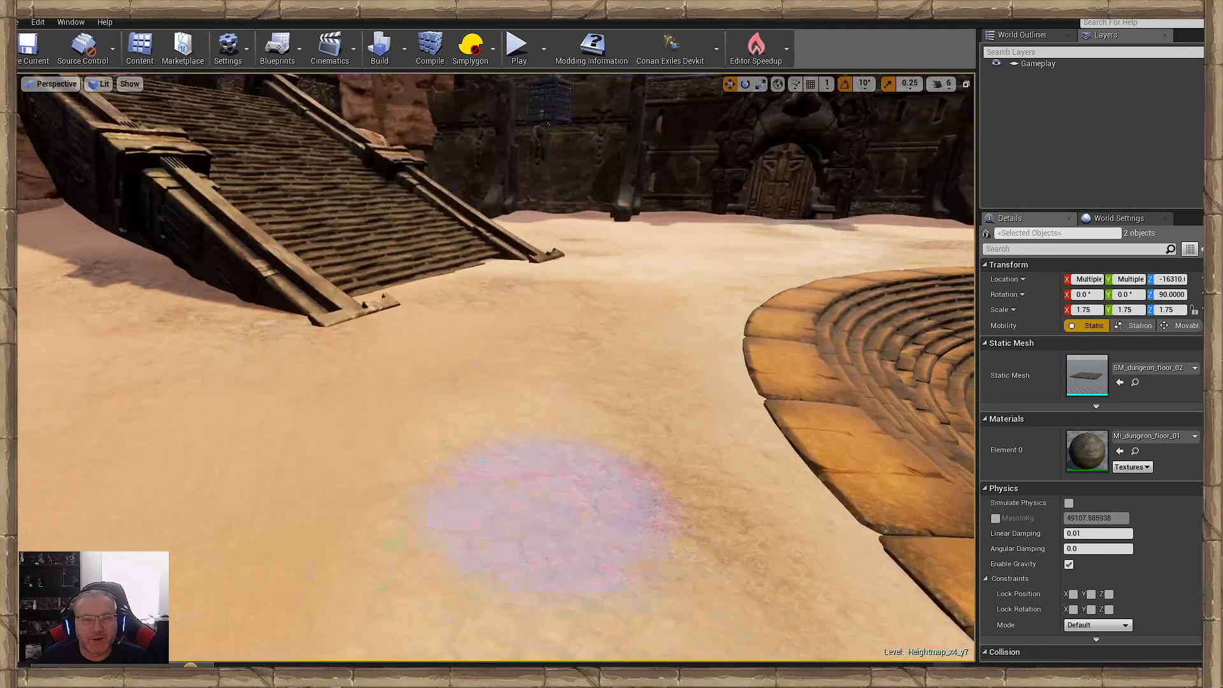
# - Paint rough brown patches on the sand around the foot of the ramp beside the pool
pyautogui.moveTo(590, 376); pyautogui.dragTo(576, 320, button='right')
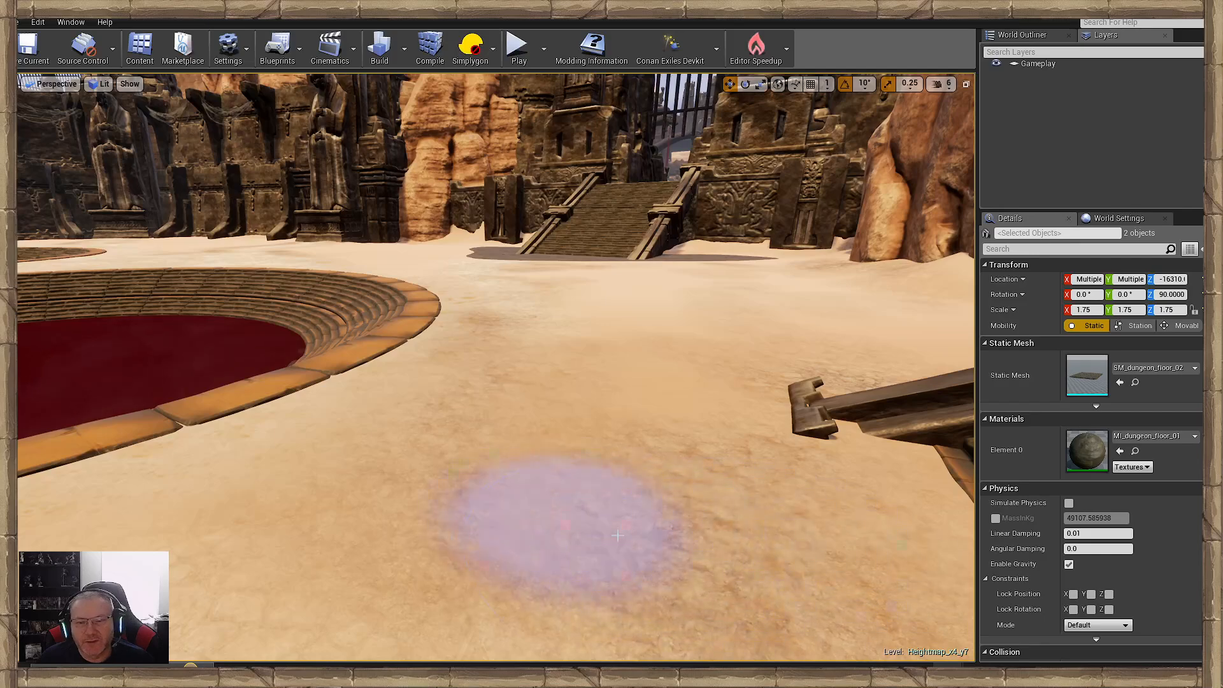
pyautogui.moveTo(620, 533)
pyautogui.mouseDown(button='right')
pyautogui.moveTo(707, 555)
pyautogui.moveTo(777, 528)
pyautogui.moveTo(768, 544)
pyautogui.mouseUp(button='right')
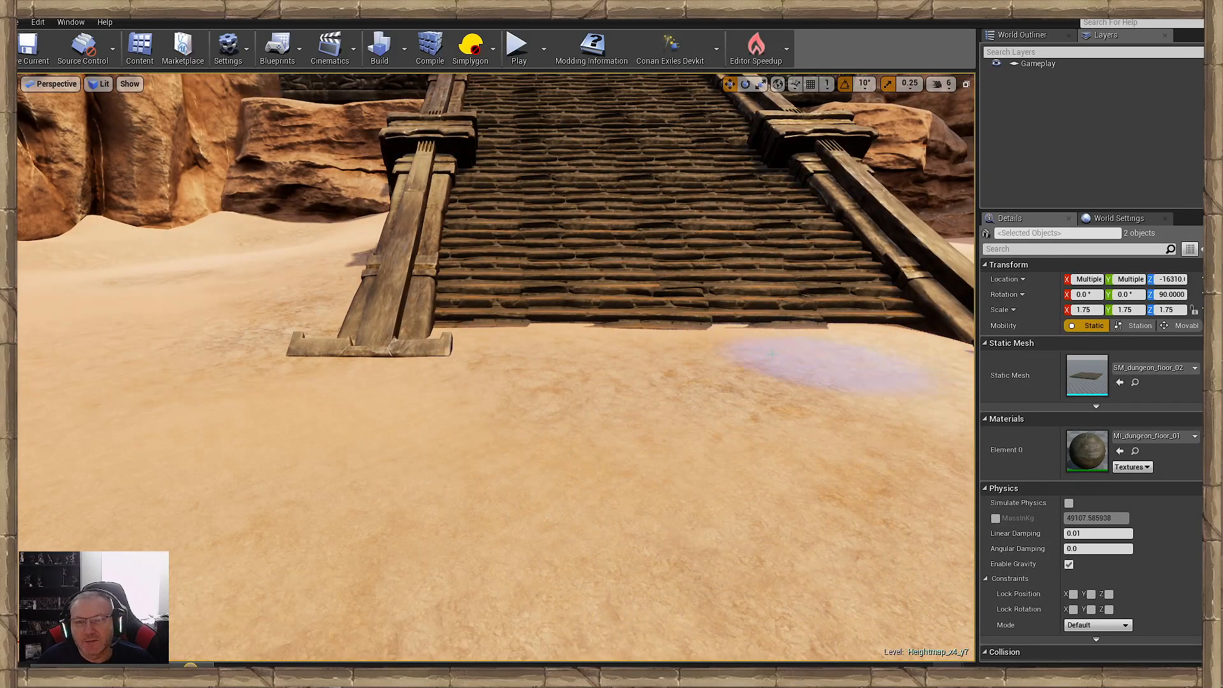
pyautogui.moveTo(561, 338)
pyautogui.mouseDown(button='right')
pyautogui.moveTo(344, 322)
pyautogui.moveTo(347, 402)
pyautogui.moveTo(376, 386)
pyautogui.moveTo(369, 489)
pyautogui.mouseUp(button='right')
pyautogui.moveTo(427, 308); pyautogui.dragTo(428, 299, button='right')
pyautogui.moveTo(503, 424); pyautogui.dragTo(573, 416, button='right')
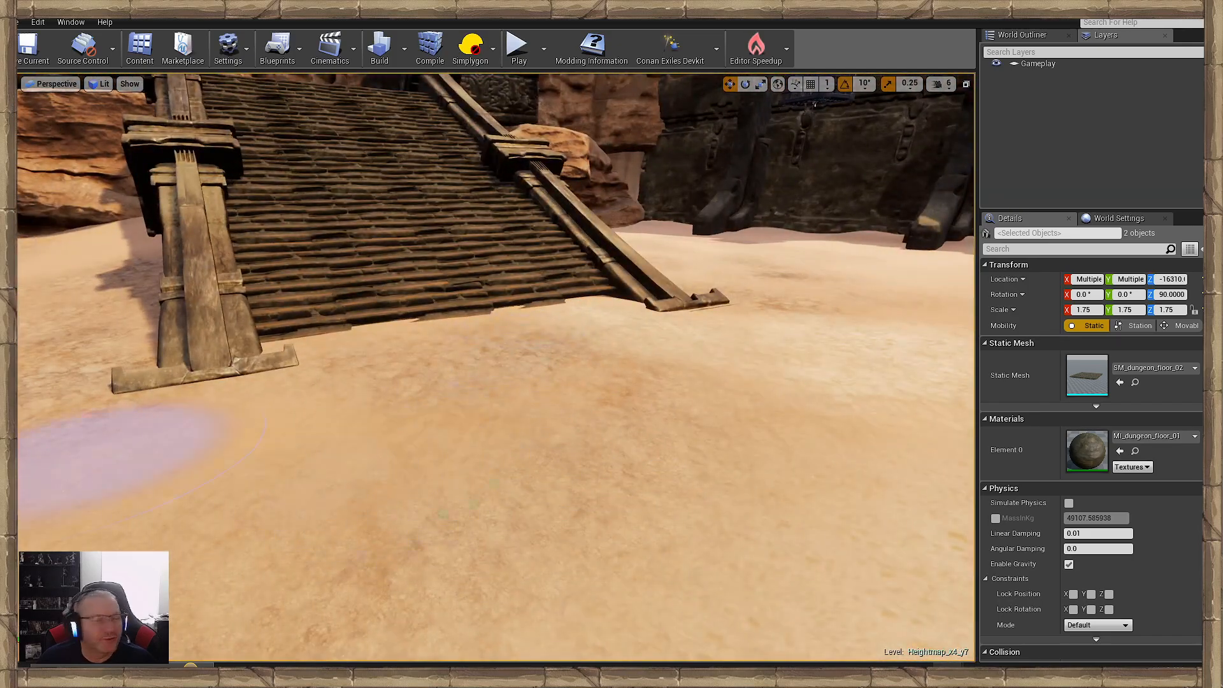
pyautogui.moveTo(361, 352); pyautogui.dragTo(121, 346, button='right')
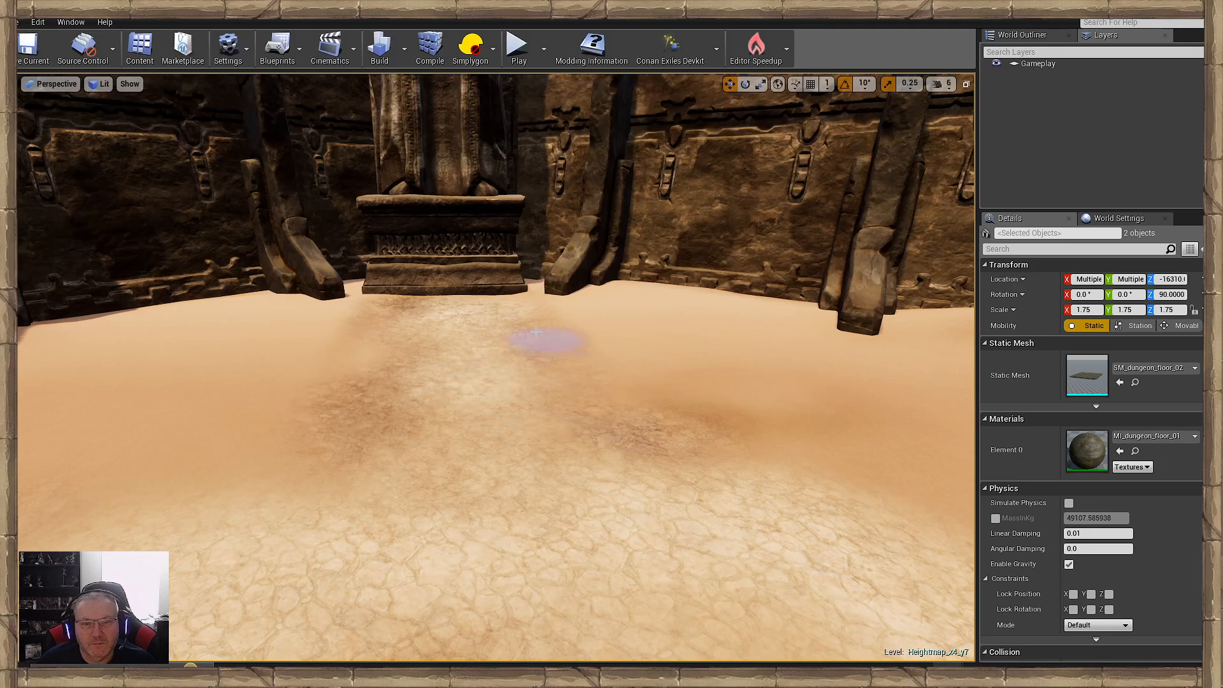
# - Blend rough brown patches into the sand beside and between the cracked paths leading to the two statue pedestals
pyautogui.moveTo(521, 337)
pyautogui.mouseDown(button='right')
pyautogui.moveTo(643, 360)
pyautogui.moveTo(771, 341)
pyautogui.moveTo(437, 384)
pyautogui.mouseUp(button='right')
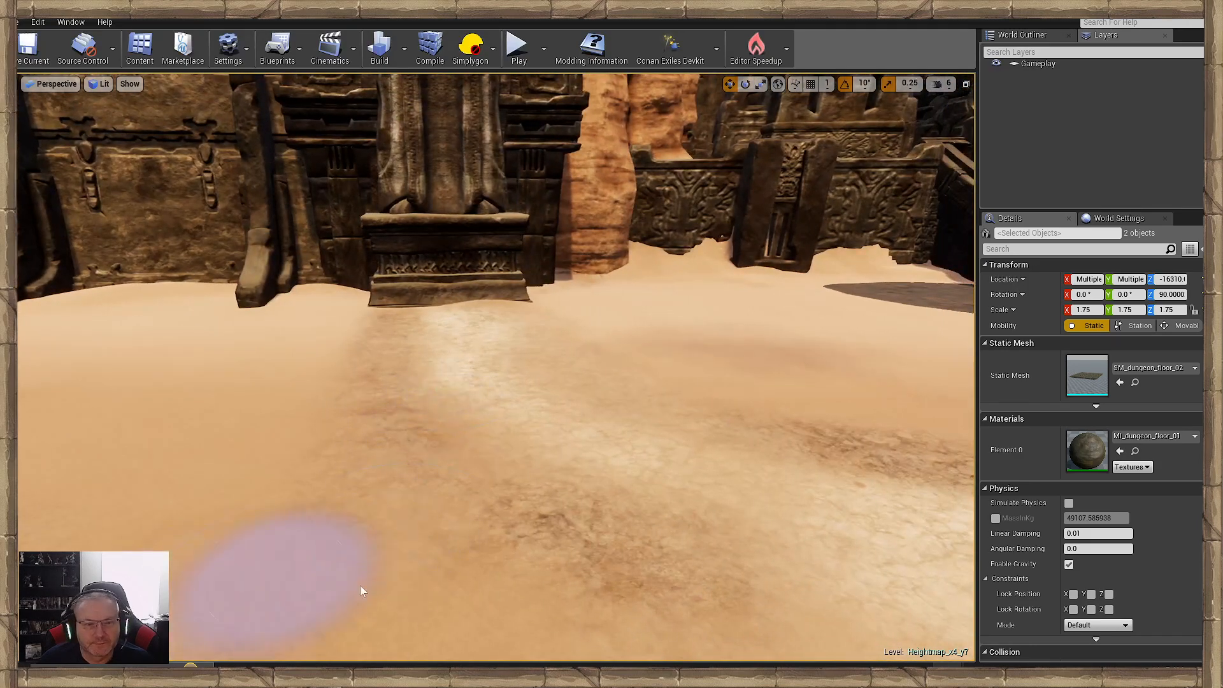
pyautogui.moveTo(497, 350); pyautogui.dragTo(440, 408, button='right')
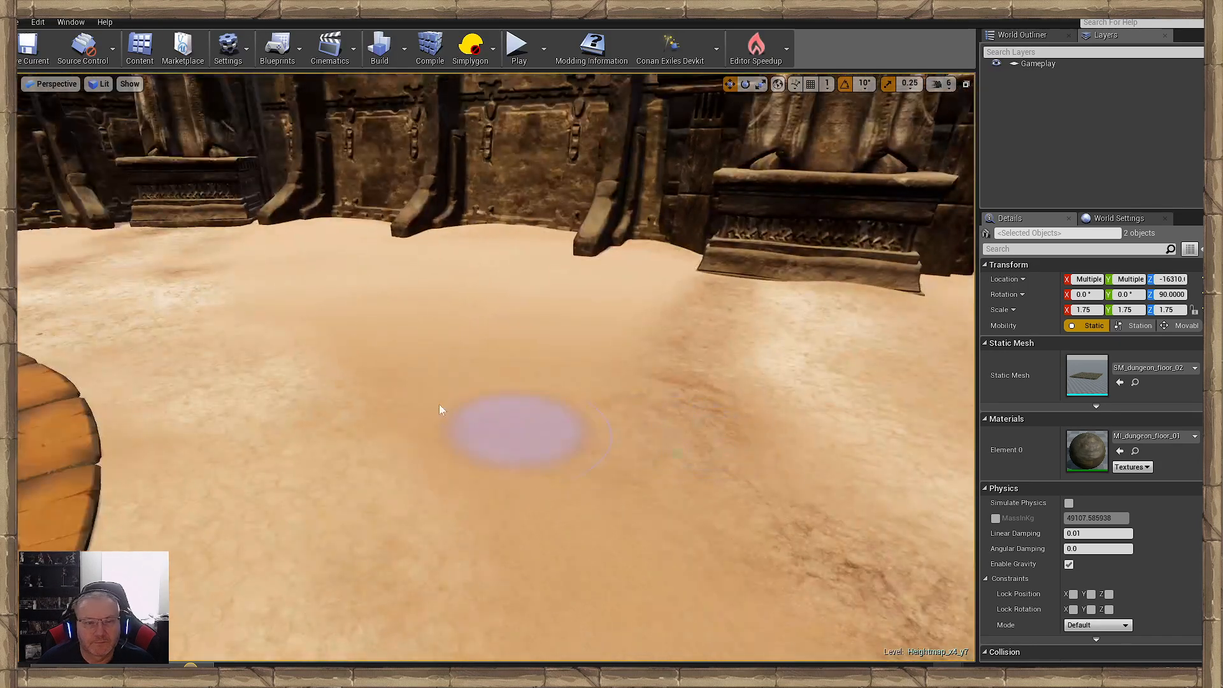
pyautogui.moveTo(797, 344); pyautogui.dragTo(669, 464, button='right')
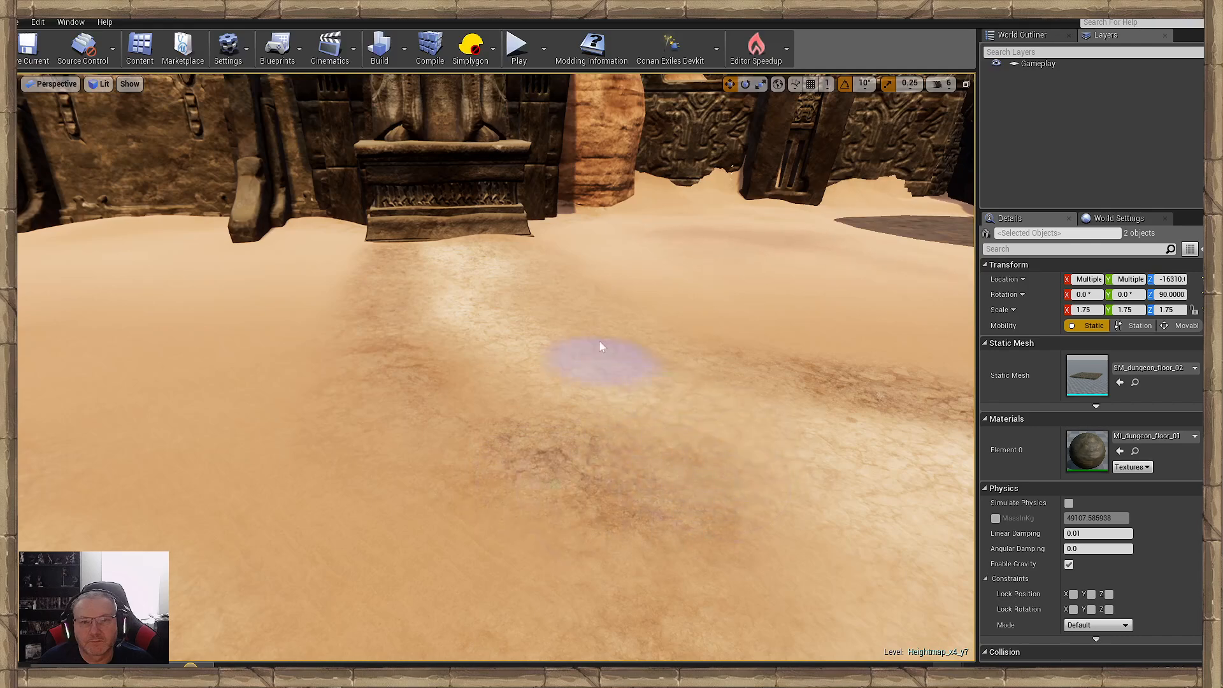
pyautogui.moveTo(846, 360)
pyautogui.mouseDown(button='right')
pyautogui.moveTo(847, 337)
pyautogui.moveTo(739, 287)
pyautogui.moveTo(611, 459)
pyautogui.moveTo(527, 480)
pyautogui.mouseUp(button='right')
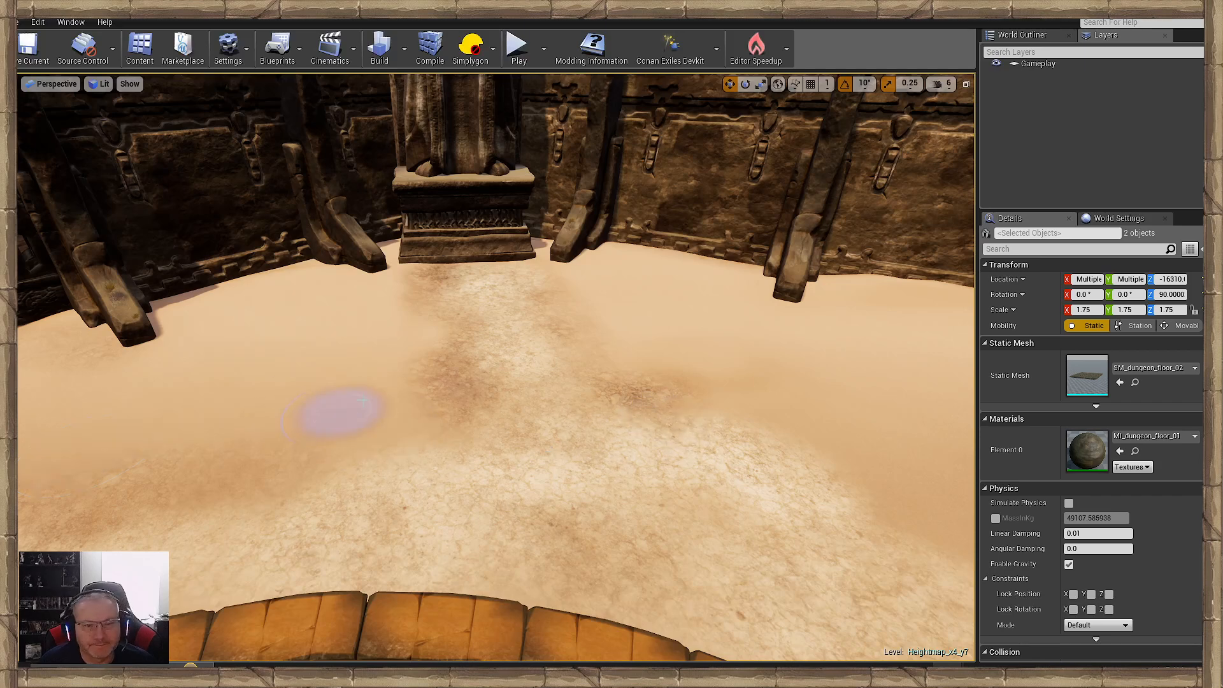
pyautogui.moveTo(338, 410)
pyautogui.mouseDown()
pyautogui.moveTo(383, 323)
pyautogui.moveTo(355, 314)
pyautogui.moveTo(318, 423)
pyautogui.moveTo(280, 440)
pyautogui.mouseUp()
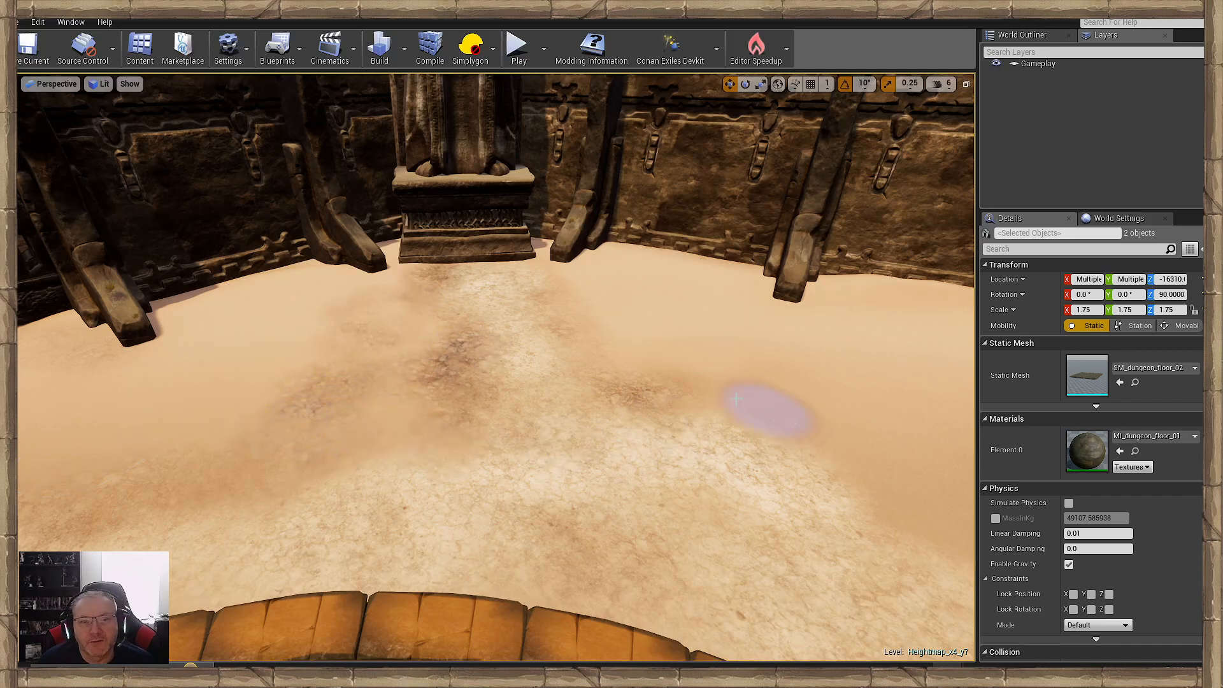
pyautogui.moveTo(707, 363)
pyautogui.mouseDown()
pyautogui.moveTo(615, 290)
pyautogui.moveTo(608, 327)
pyautogui.moveTo(644, 350)
pyautogui.mouseUp()
pyautogui.moveTo(812, 415)
pyautogui.mouseDown(button='right')
pyautogui.moveTo(860, 428)
pyautogui.moveTo(546, 464)
pyautogui.moveTo(617, 475)
pyautogui.mouseUp(button='right')
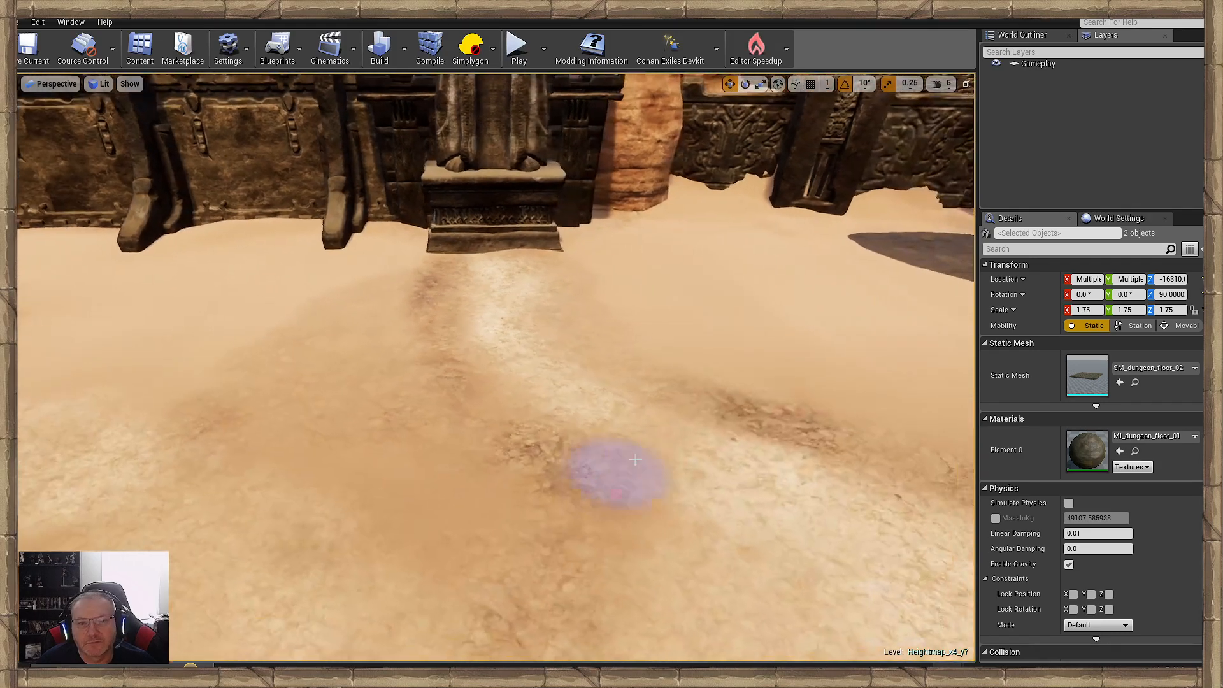
pyautogui.moveTo(617, 476)
pyautogui.mouseDown()
pyautogui.moveTo(715, 382)
pyautogui.moveTo(581, 268)
pyautogui.moveTo(737, 378)
pyautogui.mouseUp()
pyautogui.moveTo(737, 378); pyautogui.dragTo(560, 409, button='right')
pyautogui.moveTo(560, 409)
pyautogui.mouseDown()
pyautogui.moveTo(527, 456)
pyautogui.moveTo(551, 252)
pyautogui.moveTo(613, 248)
pyautogui.moveTo(603, 313)
pyautogui.mouseUp()
# - Paint rough brown patches on the sand between the ramp and the carved door in the dark wall
pyautogui.moveTo(603, 312); pyautogui.dragTo(494, 314, button='right')
pyautogui.moveTo(604, 312)
pyautogui.mouseDown()
pyautogui.moveTo(587, 352)
pyautogui.moveTo(677, 316)
pyautogui.mouseUp()
pyautogui.moveTo(677, 316)
pyautogui.mouseDown(button='right')
pyautogui.moveTo(548, 321)
pyautogui.moveTo(541, 306)
pyautogui.moveTo(677, 348)
pyautogui.moveTo(726, 389)
pyautogui.moveTo(803, 398)
pyautogui.moveTo(752, 402)
pyautogui.mouseUp(button='right')
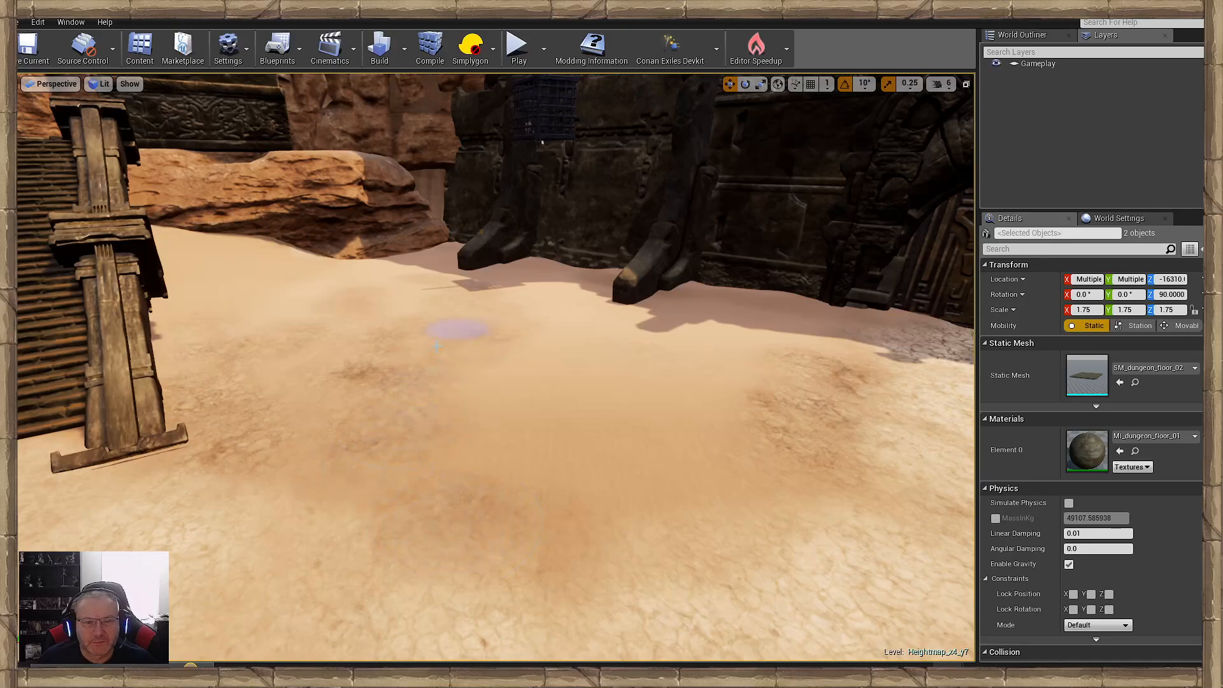
pyautogui.moveTo(450, 327)
pyautogui.mouseDown(button='right')
pyautogui.moveTo(305, 334)
pyautogui.moveTo(477, 424)
pyautogui.moveTo(535, 427)
pyautogui.moveTo(541, 465)
pyautogui.moveTo(465, 433)
pyautogui.moveTo(612, 436)
pyautogui.moveTo(490, 442)
pyautogui.moveTo(484, 428)
pyautogui.mouseUp(button='right')
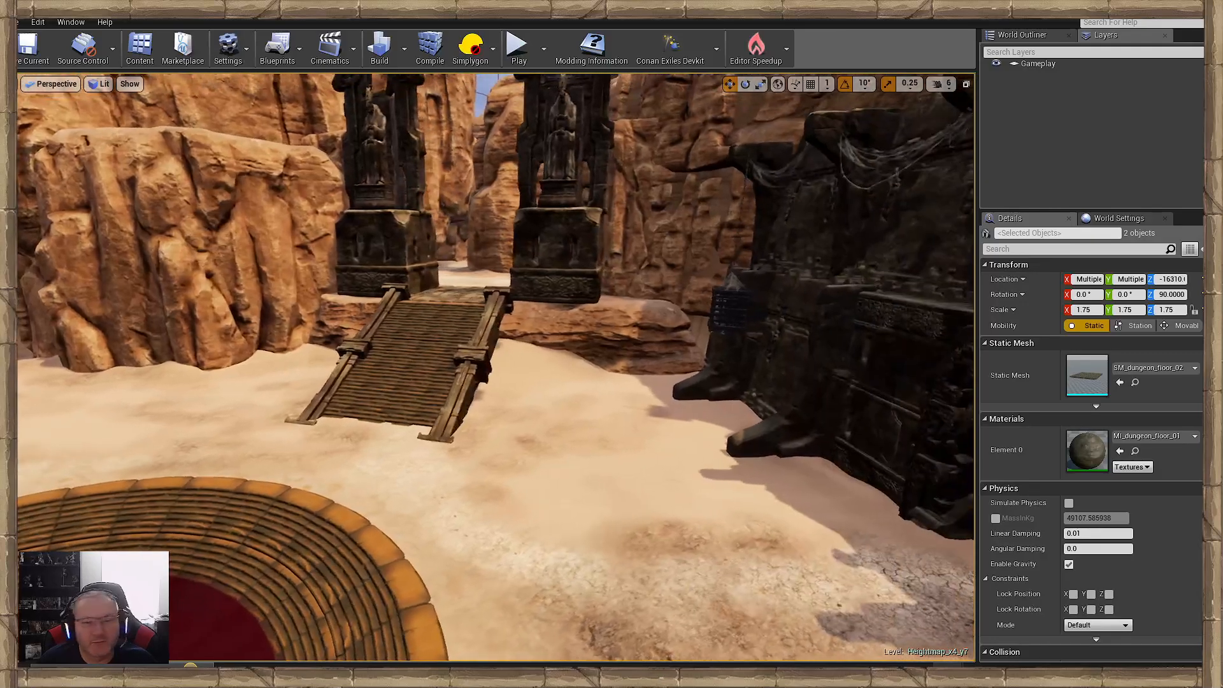
pyautogui.moveTo(566, 416); pyautogui.dragTo(503, 416, button='right')
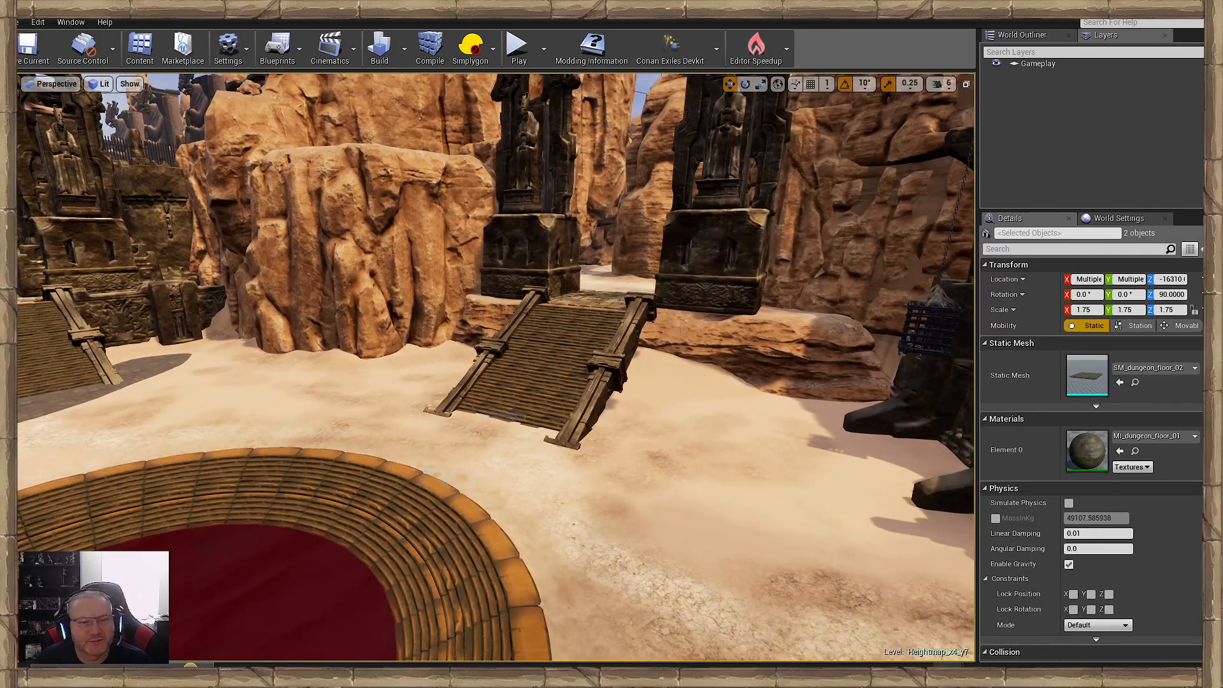
pyautogui.press('w')
pyautogui.moveTo(440, 474); pyautogui.dragTo(489, 472, button='right')
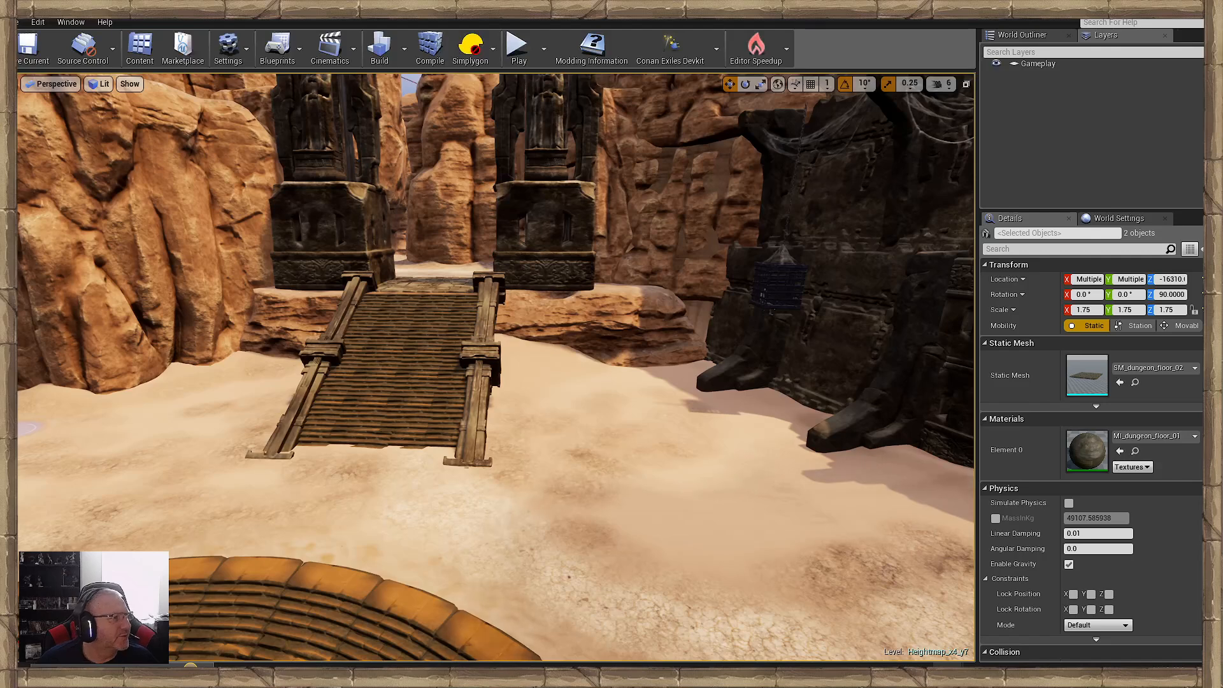
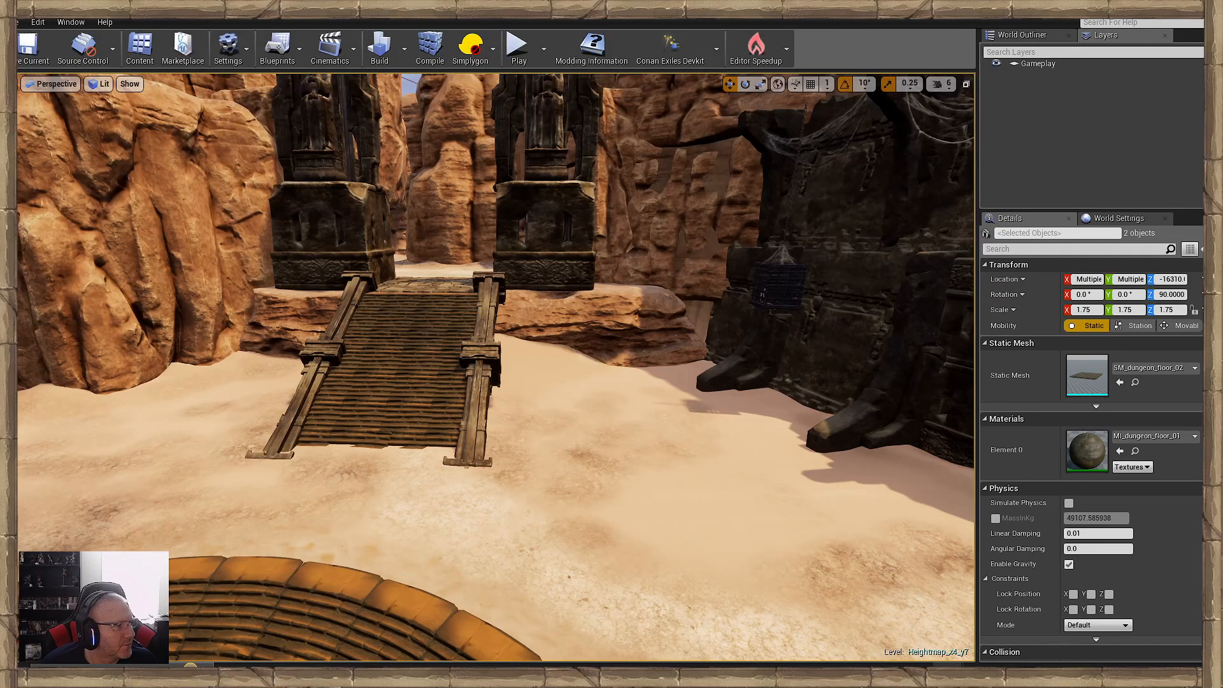
# - Paint rough brown patches on the sand between the cliff and the side of the wooden ramp
pyautogui.moveTo(311, 391); pyautogui.dragTo(213, 395, button='right')
pyautogui.press('w')
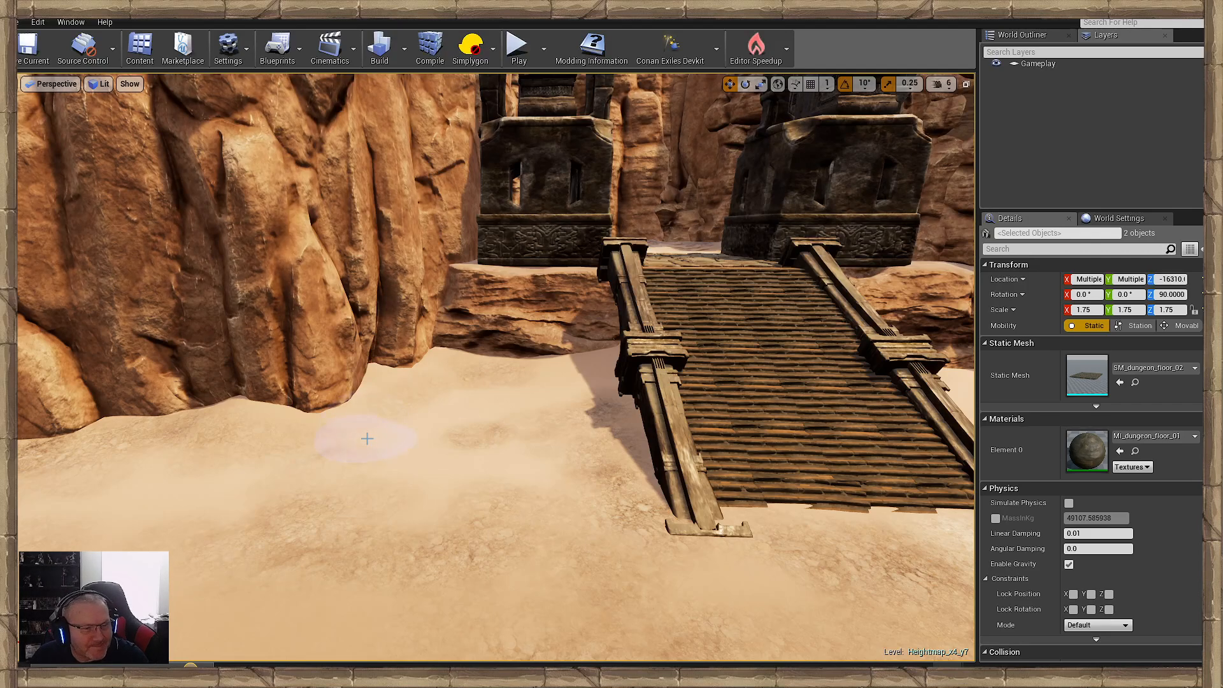
pyautogui.moveTo(324, 421); pyautogui.dragTo(351, 440, button='right')
pyautogui.press('w')
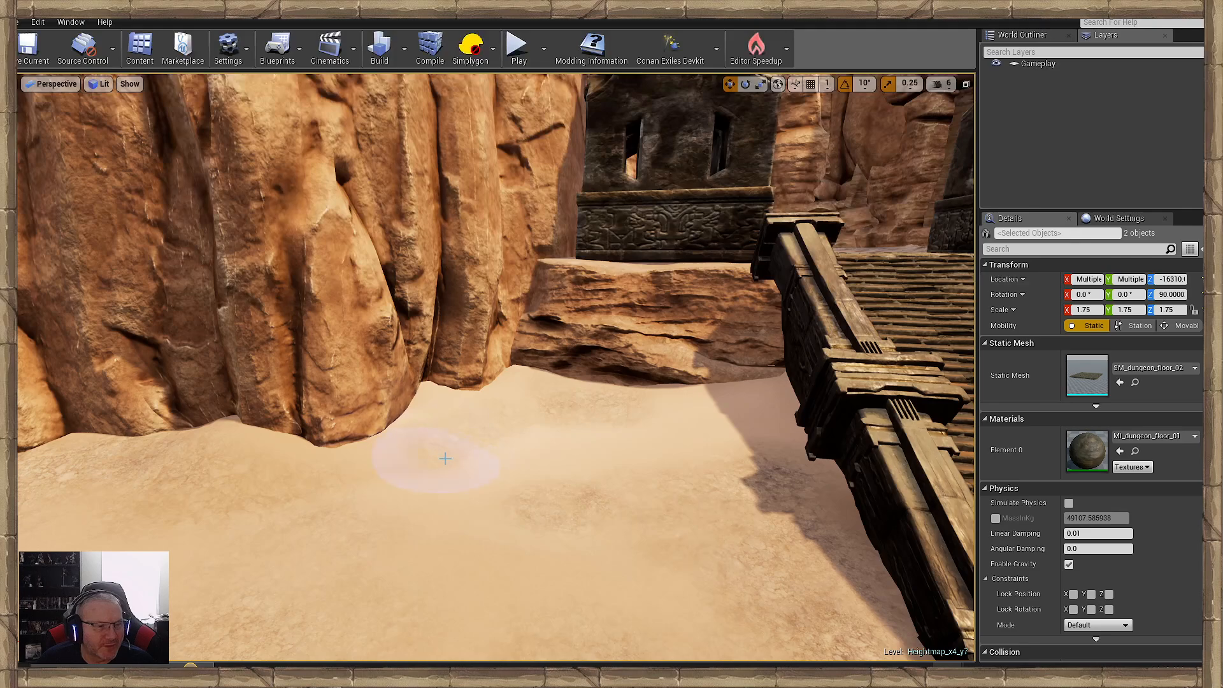
pyautogui.press('w')
pyautogui.moveTo(441, 451); pyautogui.dragTo(592, 456, button='right')
pyautogui.moveTo(545, 435)
pyautogui.mouseDown()
pyautogui.moveTo(669, 488)
pyautogui.moveTo(450, 429)
pyautogui.moveTo(366, 426)
pyautogui.mouseUp()
pyautogui.moveTo(366, 425); pyautogui.dragTo(281, 446, button='right')
# - Scatter stones and small desert plants with the foliage brush on the sand between the gate stairs, the carved wall and the cliff
pyautogui.press('s')
pyautogui.moveTo(542, 354)
pyautogui.mouseDown()
pyautogui.moveTo(405, 343)
pyautogui.moveTo(382, 389)
pyautogui.mouseUp()
pyautogui.moveTo(382, 388); pyautogui.dragTo(287, 385, button='right')
pyautogui.moveTo(588, 385)
pyautogui.mouseDown()
pyautogui.moveTo(321, 333)
pyautogui.moveTo(541, 356)
pyautogui.moveTo(343, 350)
pyautogui.moveTo(469, 354)
pyautogui.mouseUp()
pyautogui.press('w')
pyautogui.moveTo(468, 354)
pyautogui.mouseDown(button='right')
pyautogui.moveTo(471, 287)
pyautogui.moveTo(356, 357)
pyautogui.mouseUp(button='right')
pyautogui.moveTo(532, 382)
pyautogui.mouseDown()
pyautogui.moveTo(197, 291)
pyautogui.moveTo(127, 302)
pyautogui.mouseUp()
pyautogui.moveTo(128, 303); pyautogui.dragTo(38, 312, button='right')
pyautogui.moveTo(409, 317); pyautogui.dragTo(332, 338)
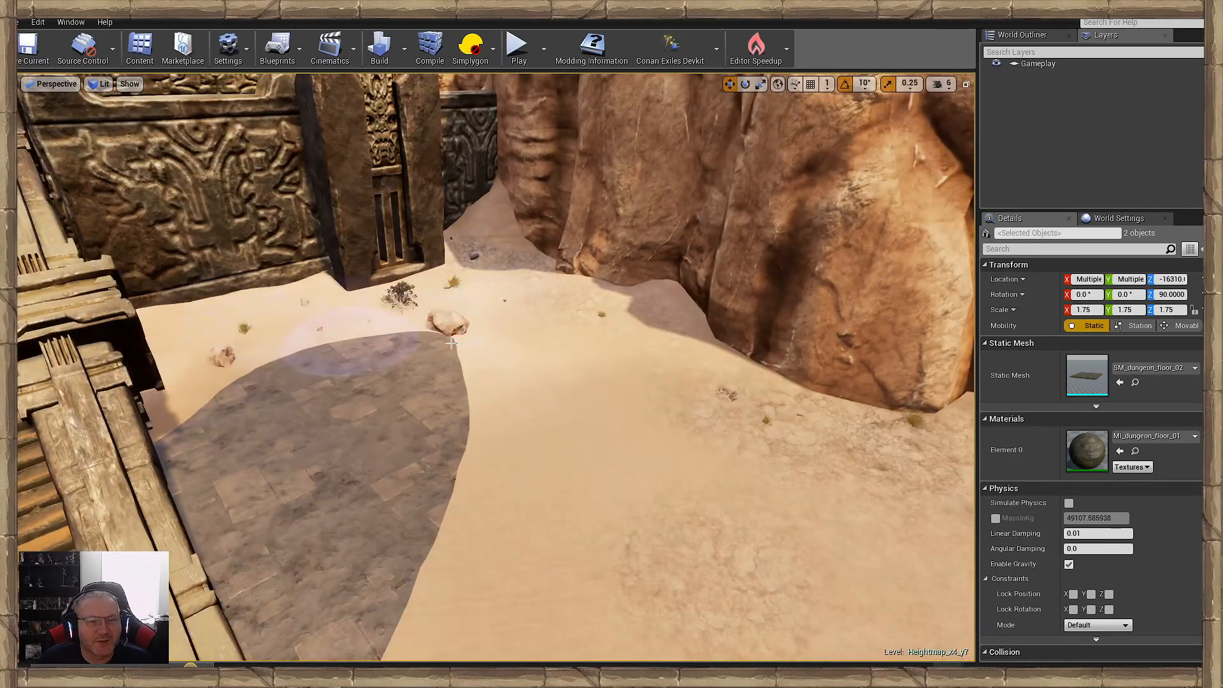
# - Undo the last foliage stroke beside the stairs' paving and scatter stones and grass tufts on the rough ground along the cliff
pyautogui.moveTo(473, 339); pyautogui.dragTo(382, 338, button='right')
pyautogui.press('s')
pyautogui.hotkey('ctrl', 'z')
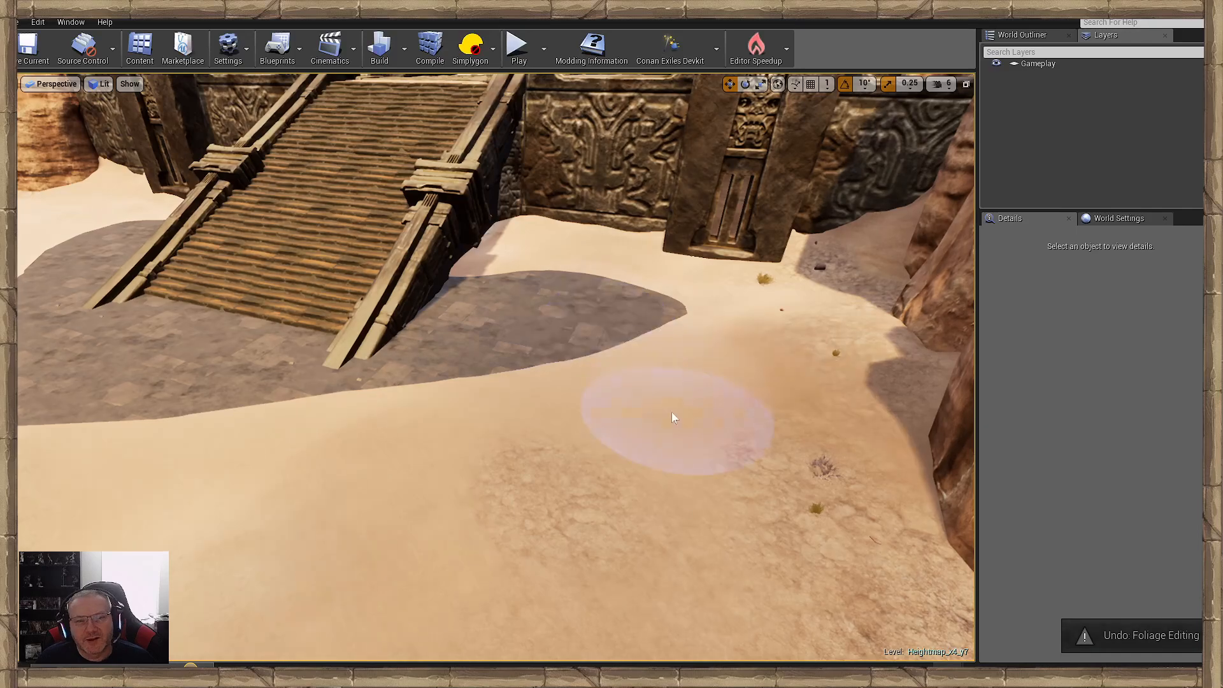
pyautogui.press('a')
pyautogui.moveTo(674, 417); pyautogui.dragTo(834, 414, button='right')
pyautogui.moveTo(583, 305); pyautogui.dragTo(661, 278)
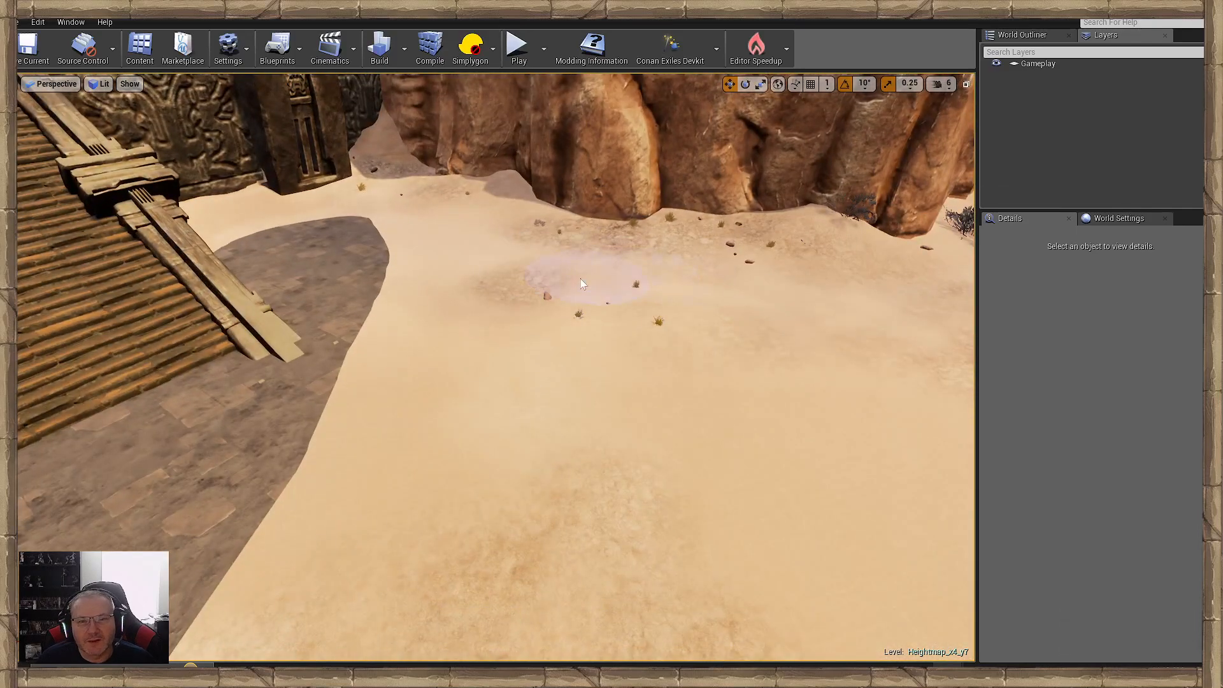
pyautogui.moveTo(580, 279); pyautogui.dragTo(669, 325, button='right')
pyautogui.moveTo(560, 267)
pyautogui.mouseDown()
pyautogui.moveTo(543, 384)
pyautogui.moveTo(629, 274)
pyautogui.mouseUp()
pyautogui.moveTo(629, 274)
pyautogui.mouseDown(button='right')
pyautogui.moveTo(627, 204)
pyautogui.moveTo(697, 248)
pyautogui.mouseUp(button='right')
# - Scatter a bush, stones and grass tufts on the sand between the cliff and the wooden ramp, undoing the last stroke at its foot
pyautogui.press('w')
pyautogui.moveTo(503, 471)
pyautogui.mouseDown()
pyautogui.moveTo(453, 510)
pyautogui.moveTo(407, 497)
pyautogui.mouseUp()
pyautogui.moveTo(408, 497); pyautogui.dragTo(306, 503, button='right')
pyautogui.moveTo(593, 408)
pyautogui.mouseDown()
pyautogui.moveTo(449, 381)
pyautogui.moveTo(525, 382)
pyautogui.moveTo(664, 413)
pyautogui.mouseUp()
pyautogui.moveTo(663, 413); pyautogui.dragTo(879, 395, button='right')
pyautogui.press('w')
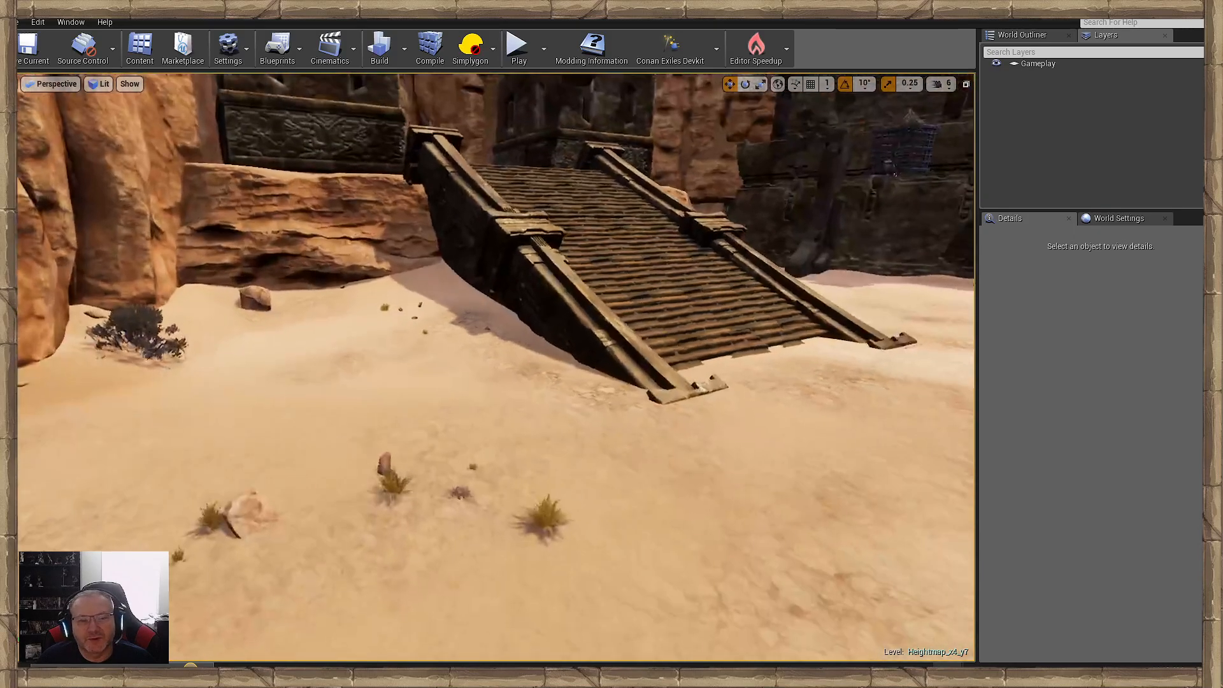
pyautogui.click(599, 366)
pyautogui.press('d')
pyautogui.moveTo(548, 428); pyautogui.dragTo(554, 420, button='right')
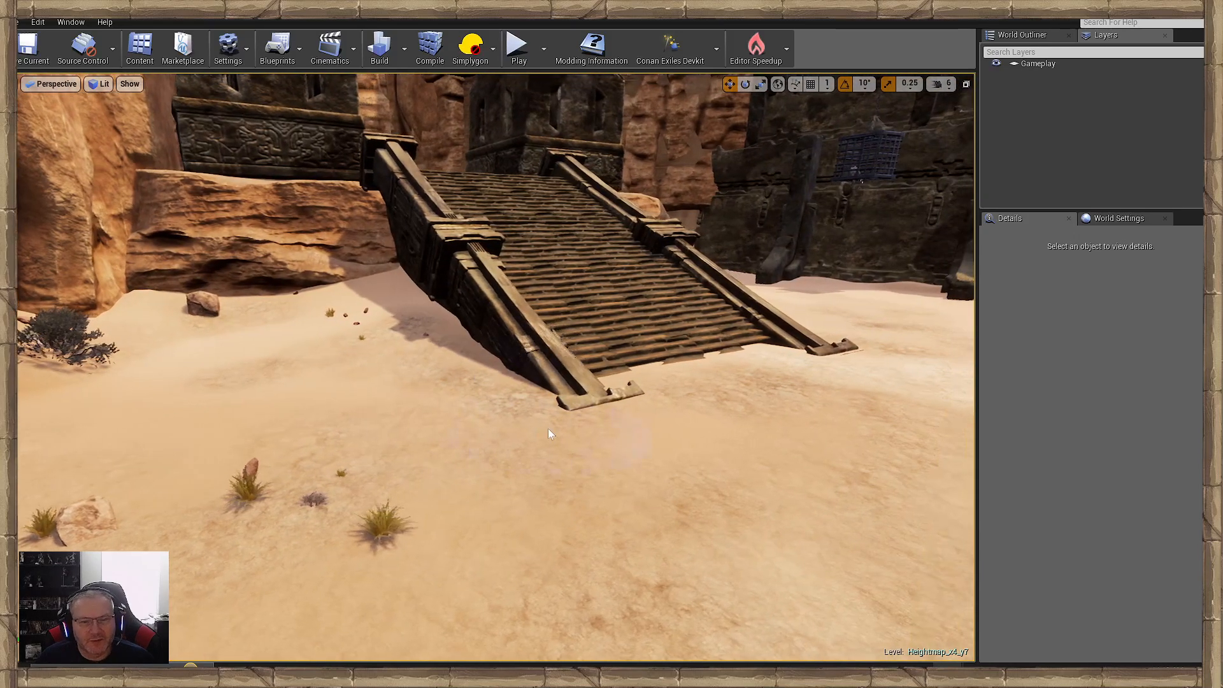
pyautogui.hotkey('ctrl', 'z')
# - Scatter bushes, stones and grass tufts on the sand between the wooden ramp and the dark wall
pyautogui.moveTo(393, 436)
pyautogui.mouseDown(button='right')
pyautogui.moveTo(370, 433)
pyautogui.moveTo(637, 472)
pyautogui.moveTo(688, 492)
pyautogui.mouseUp(button='right')
pyautogui.press('w')
pyautogui.moveTo(688, 491); pyautogui.dragTo(491, 333)
pyautogui.press('w')
pyautogui.moveTo(492, 333)
pyautogui.mouseDown(button='right')
pyautogui.moveTo(795, 279)
pyautogui.moveTo(573, 407)
pyautogui.mouseUp(button='right')
pyautogui.moveTo(450, 423)
pyautogui.mouseDown()
pyautogui.moveTo(319, 385)
pyautogui.moveTo(600, 478)
pyautogui.mouseUp()
pyautogui.moveTo(601, 478); pyautogui.dragTo(675, 471, button='right')
pyautogui.press('w')
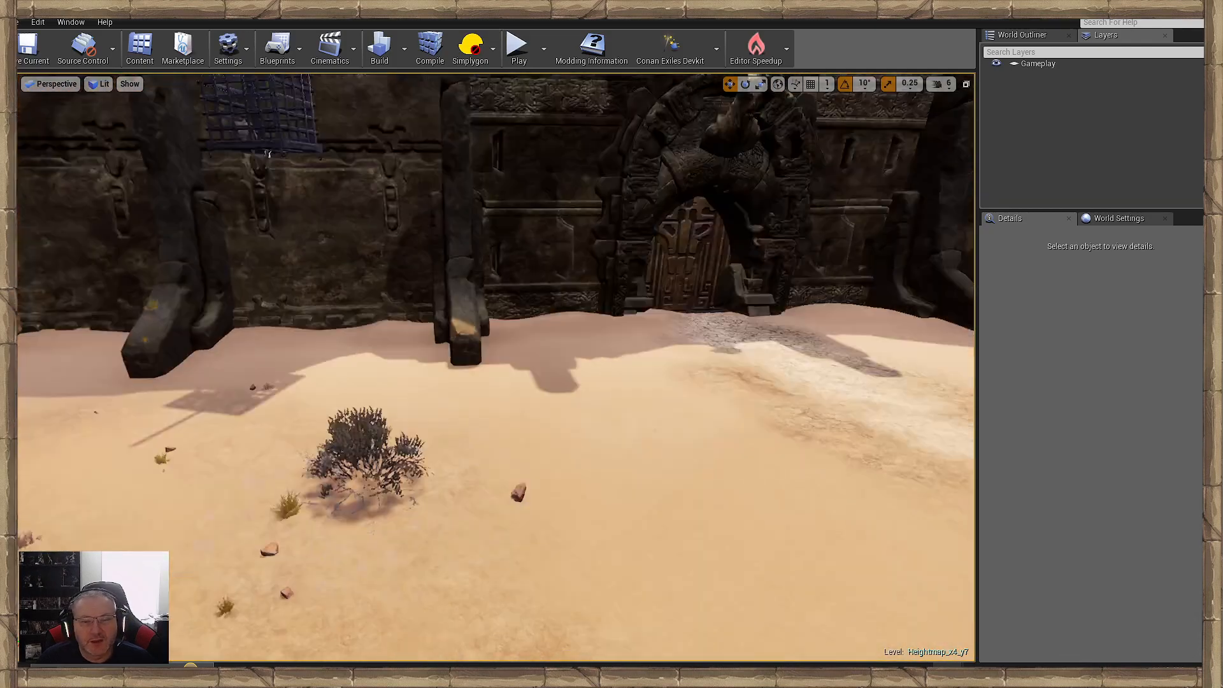
# - Scatter bushes, rocks and grass tufts on both sides of the cracked path leading to the carved door
pyautogui.moveTo(491, 426)
pyautogui.mouseDown(button='right')
pyautogui.moveTo(643, 433)
pyautogui.moveTo(573, 478)
pyautogui.moveTo(491, 427)
pyautogui.mouseUp(button='right')
pyautogui.press('s')
pyautogui.moveTo(491, 427)
pyautogui.mouseDown()
pyautogui.moveTo(371, 399)
pyautogui.moveTo(344, 441)
pyautogui.mouseUp()
pyautogui.moveTo(344, 441); pyautogui.dragTo(318, 446, button='right')
pyautogui.press('d')
pyautogui.moveTo(322, 446)
pyautogui.mouseDown()
pyautogui.moveTo(640, 509)
pyautogui.moveTo(477, 331)
pyautogui.mouseUp()
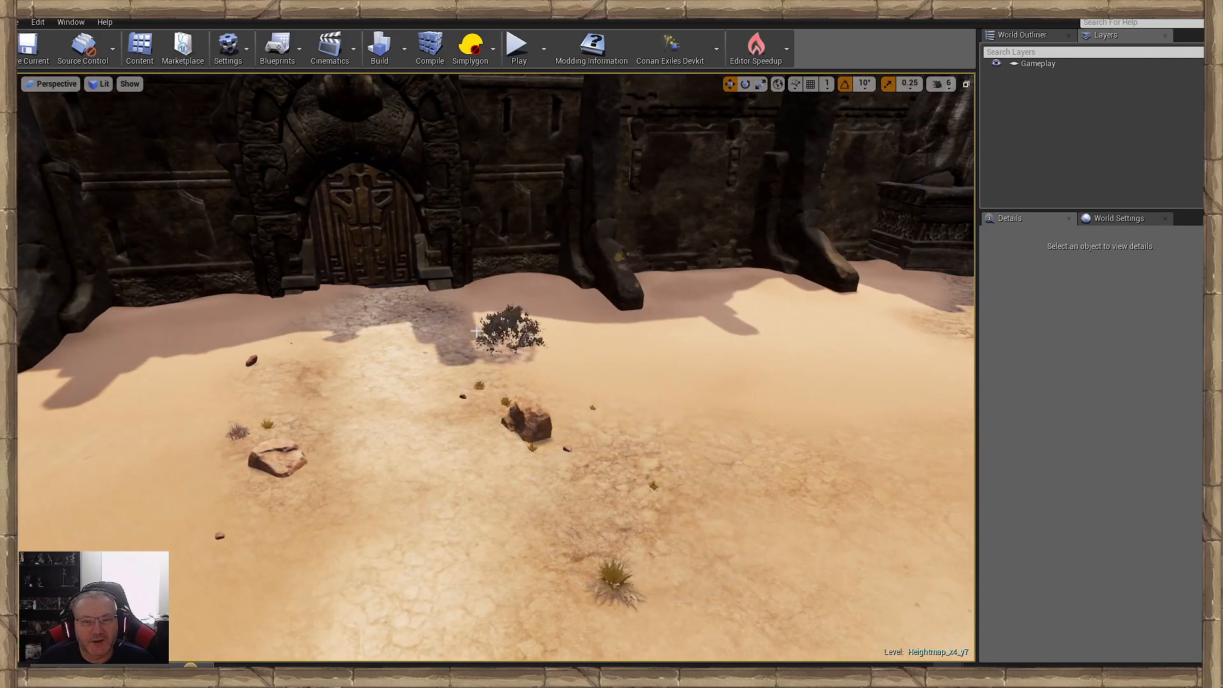
pyautogui.moveTo(477, 332); pyautogui.dragTo(513, 453, button='right')
pyautogui.moveTo(513, 453); pyautogui.dragTo(587, 360)
# - Scatter small stones, a bush and grass tufts along the wall between the carved door and the statue pedestal
pyautogui.press('d')
pyautogui.moveTo(586, 360)
pyautogui.mouseDown(button='right')
pyautogui.moveTo(548, 337)
pyautogui.moveTo(466, 410)
pyautogui.mouseUp(button='right')
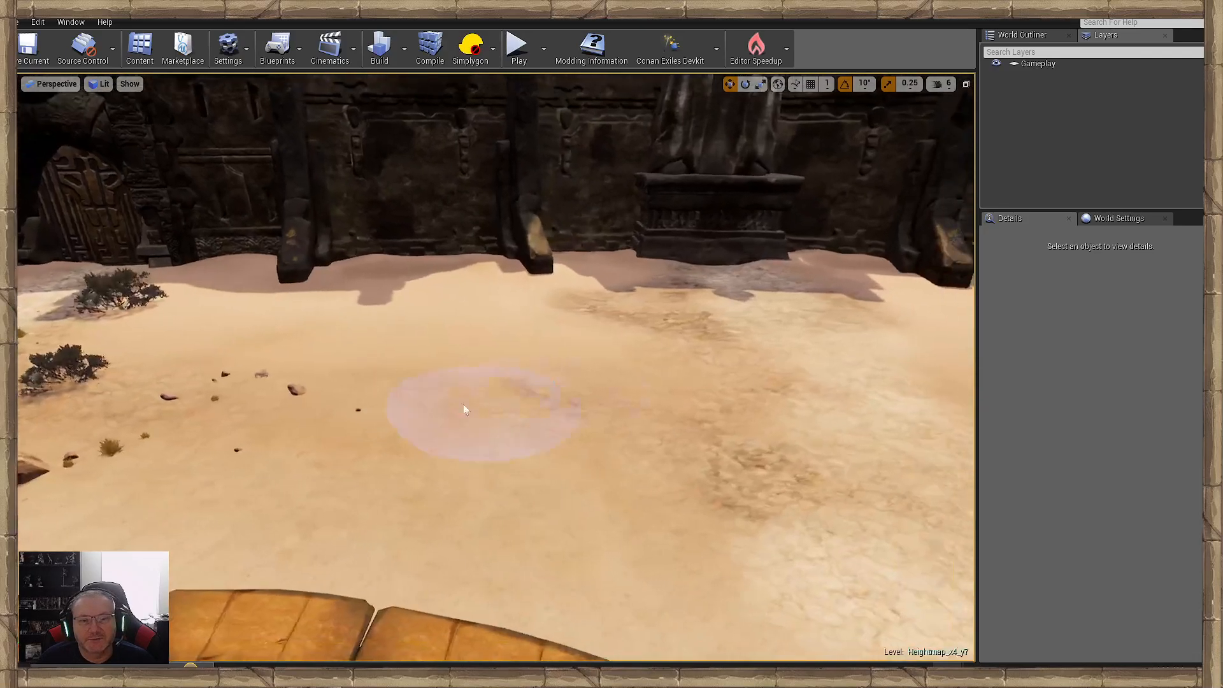
pyautogui.moveTo(463, 408)
pyautogui.mouseDown()
pyautogui.moveTo(459, 273)
pyautogui.moveTo(577, 260)
pyautogui.mouseUp()
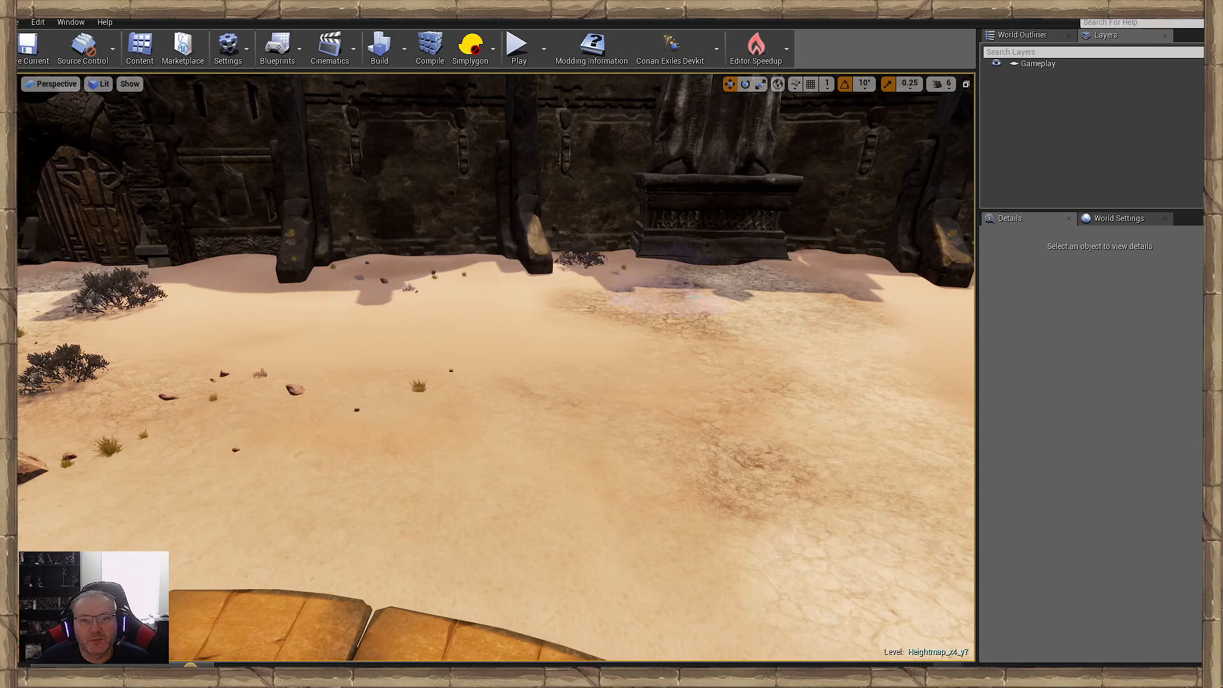
pyautogui.moveTo(693, 296)
pyautogui.mouseDown()
pyautogui.moveTo(593, 345)
pyautogui.moveTo(833, 285)
pyautogui.mouseUp()
pyautogui.press('d')
# - Scatter bushes and stones on the sand between the statue pedestal and the next carved door
pyautogui.moveTo(882, 324)
pyautogui.mouseDown(button='right')
pyautogui.moveTo(905, 324)
pyautogui.moveTo(399, 291)
pyautogui.mouseUp(button='right')
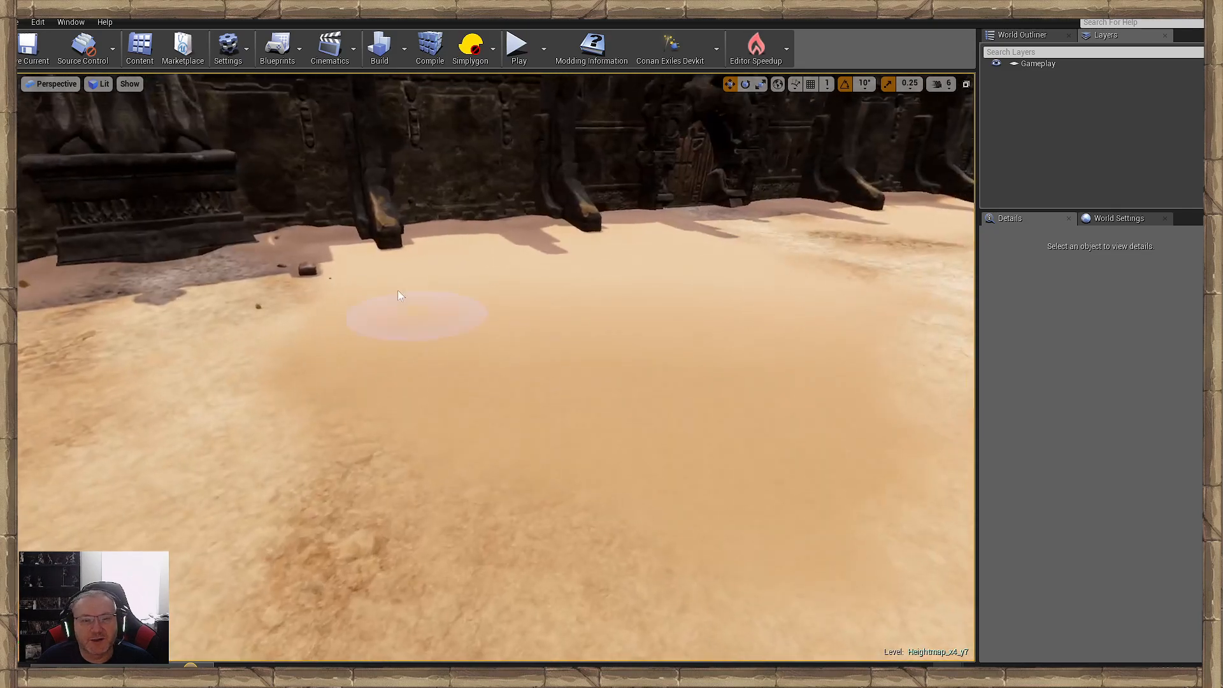
pyautogui.moveTo(397, 292)
pyautogui.mouseDown()
pyautogui.moveTo(627, 541)
pyautogui.moveTo(362, 501)
pyautogui.mouseUp()
pyautogui.moveTo(361, 501)
pyautogui.mouseDown(button='right')
pyautogui.moveTo(376, 388)
pyautogui.moveTo(529, 395)
pyautogui.moveTo(361, 500)
pyautogui.mouseUp(button='right')
pyautogui.press('d')
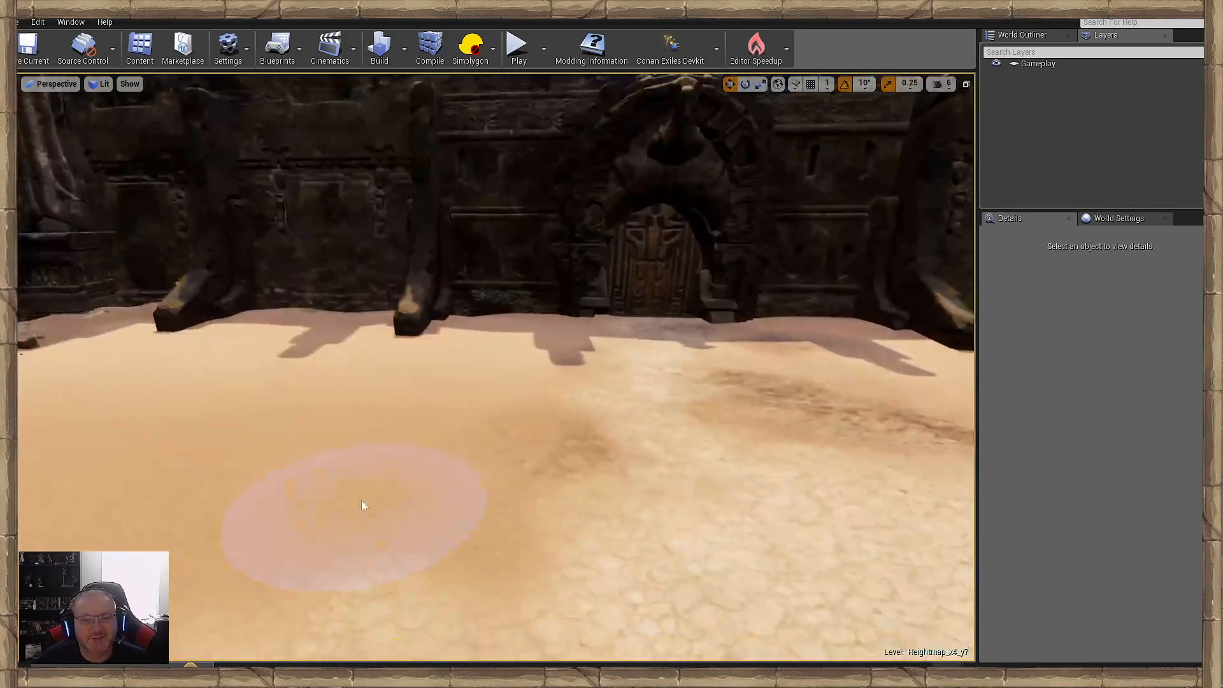
pyautogui.moveTo(361, 500)
pyautogui.mouseDown()
pyautogui.moveTo(542, 345)
pyautogui.moveTo(344, 494)
pyautogui.mouseUp()
pyautogui.moveTo(318, 458); pyautogui.dragTo(153, 455, button='right')
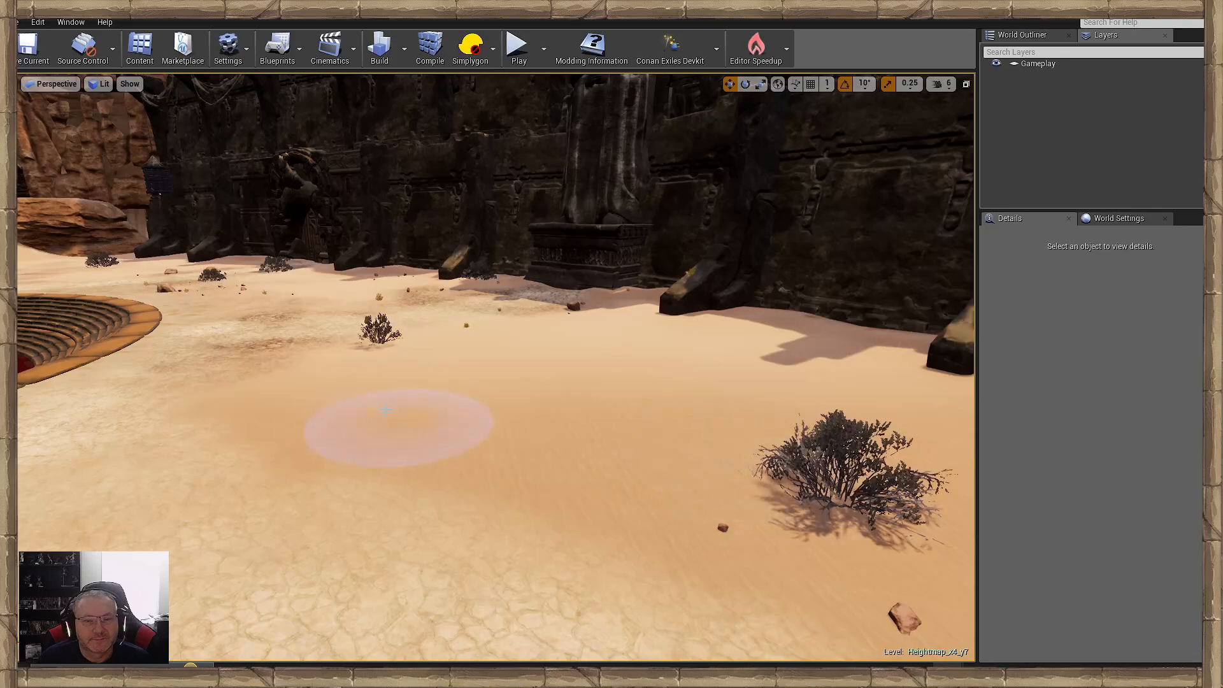
# - Scatter stones around the shaded ground beside the second carved door and undo the last foliage stroke
pyautogui.moveTo(386, 410)
pyautogui.mouseDown()
pyautogui.moveTo(287, 338)
pyautogui.moveTo(276, 387)
pyautogui.mouseUp()
pyautogui.press('w')
pyautogui.moveTo(277, 386); pyautogui.dragTo(650, 392, button='right')
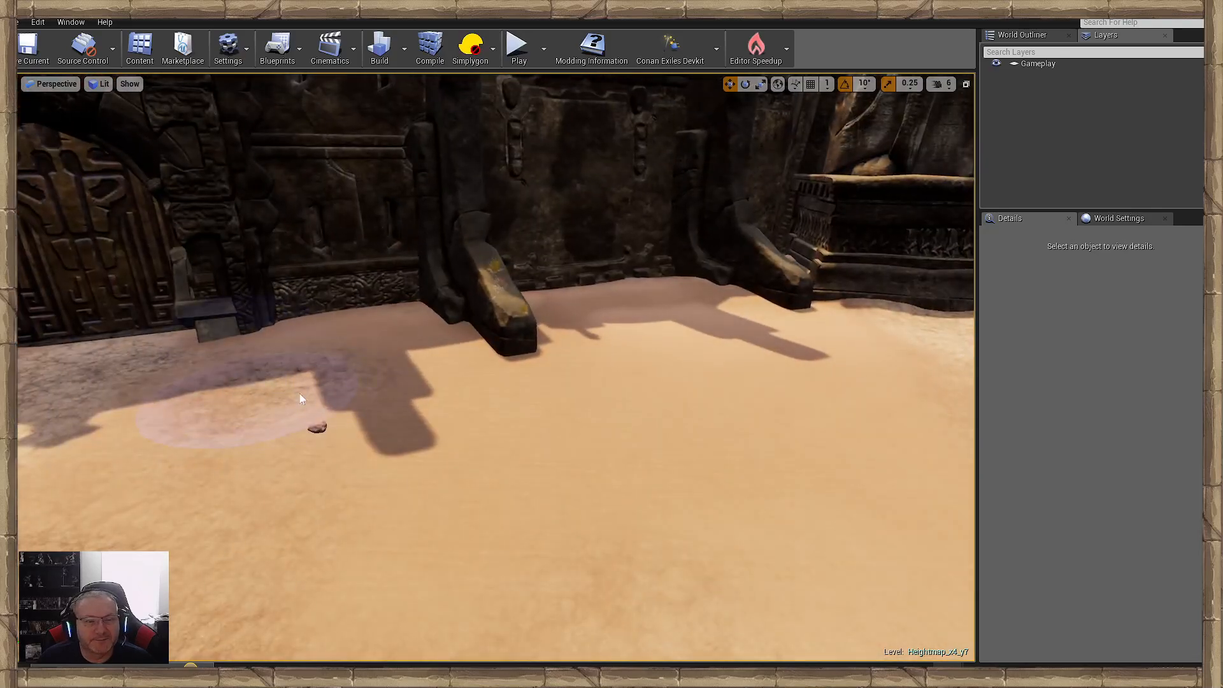
pyautogui.moveTo(449, 392); pyautogui.dragTo(318, 392, button='right')
pyautogui.moveTo(456, 354); pyautogui.dragTo(455, 397)
pyautogui.moveTo(454, 396)
pyautogui.mouseDown(button='right')
pyautogui.moveTo(440, 396)
pyautogui.moveTo(611, 382)
pyautogui.moveTo(911, 392)
pyautogui.mouseUp(button='right')
pyautogui.hotkey('ctrl', 'z')
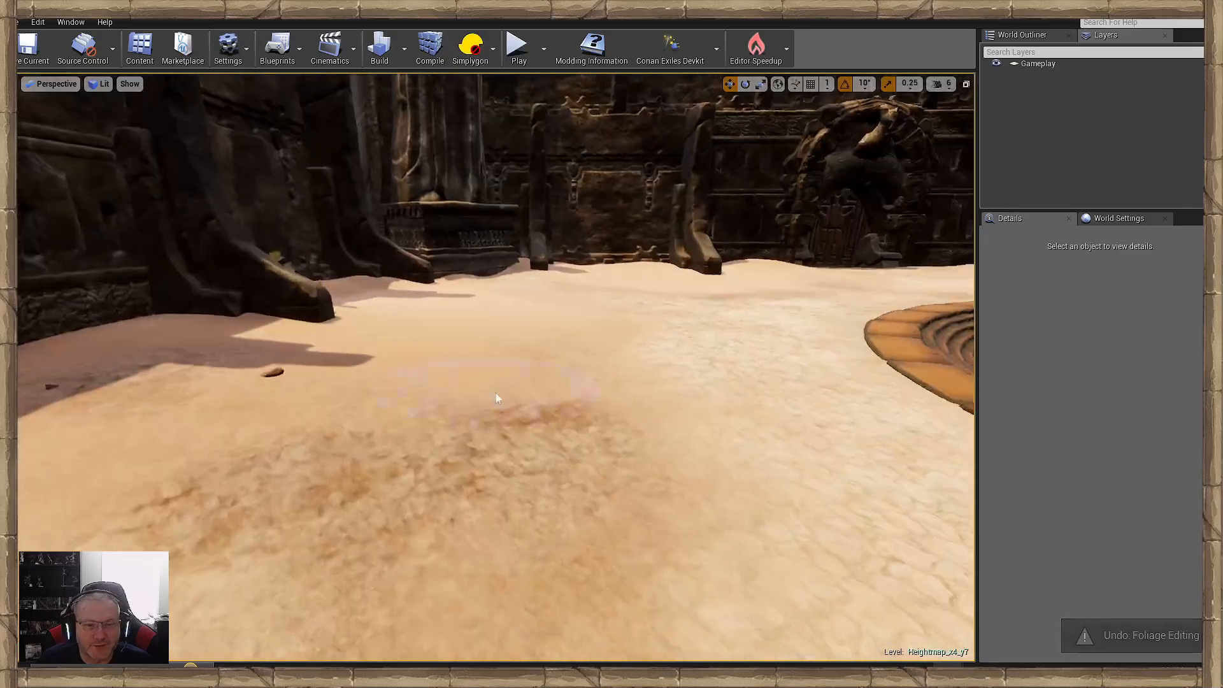
# - Scatter a bush, stones and small plants beside the cracked path to the next statue pedestal and towards the third door
pyautogui.moveTo(390, 474); pyautogui.dragTo(447, 350)
pyautogui.press('w')
pyautogui.moveTo(447, 350)
pyautogui.mouseDown(button='right')
pyautogui.moveTo(465, 274)
pyautogui.moveTo(366, 350)
pyautogui.mouseUp(button='right')
pyautogui.moveTo(504, 446); pyautogui.dragTo(609, 449, button='right')
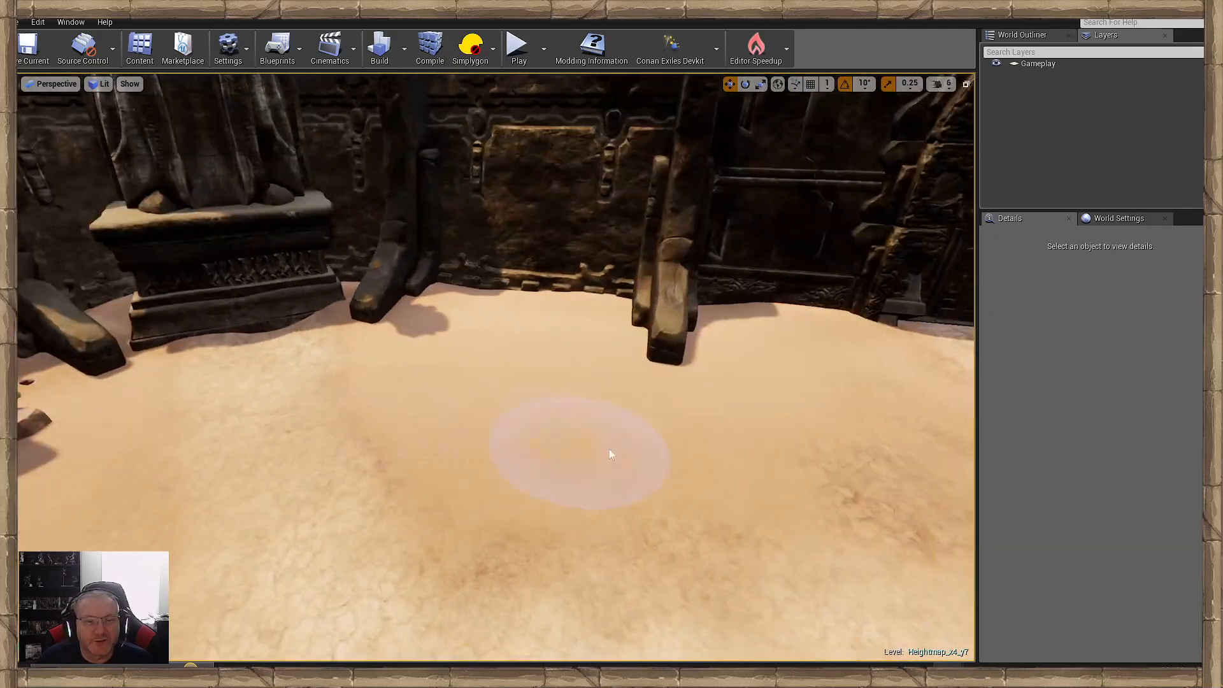
pyautogui.moveTo(605, 510)
pyautogui.mouseDown()
pyautogui.moveTo(450, 477)
pyautogui.moveTo(411, 406)
pyautogui.mouseUp()
pyautogui.moveTo(316, 417); pyautogui.dragTo(484, 423, button='right')
pyautogui.moveTo(316, 416); pyautogui.dragTo(372, 347)
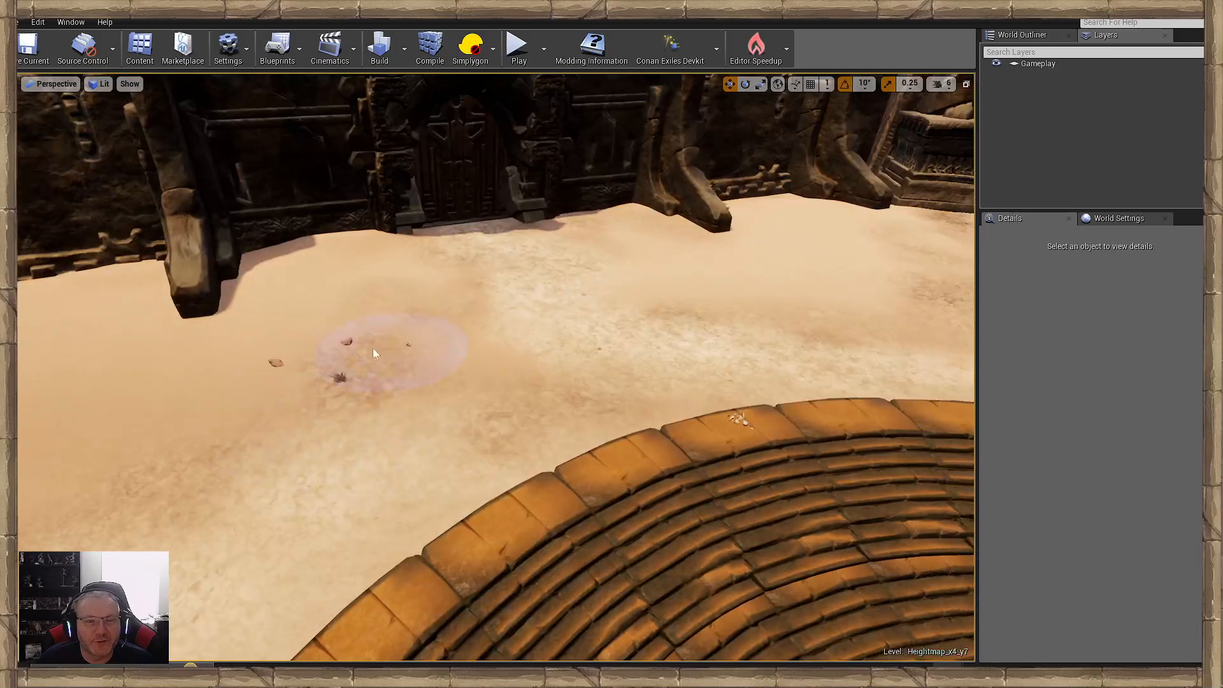
pyautogui.moveTo(417, 318); pyautogui.dragTo(214, 305, button='right')
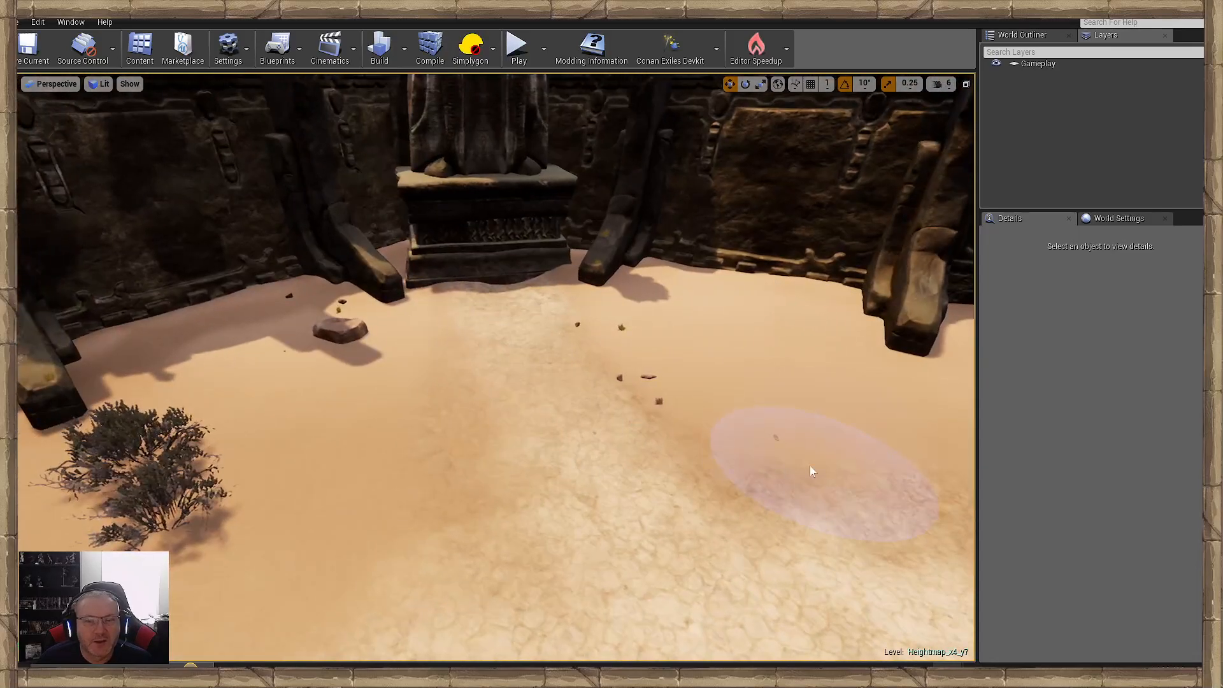
# - Scatter bushes, stones and grass tufts between the third carved door and the following statue pedestal, undoing a misplaced stroke
pyautogui.click(467, 404)
pyautogui.moveTo(468, 404); pyautogui.dragTo(330, 432, button='right')
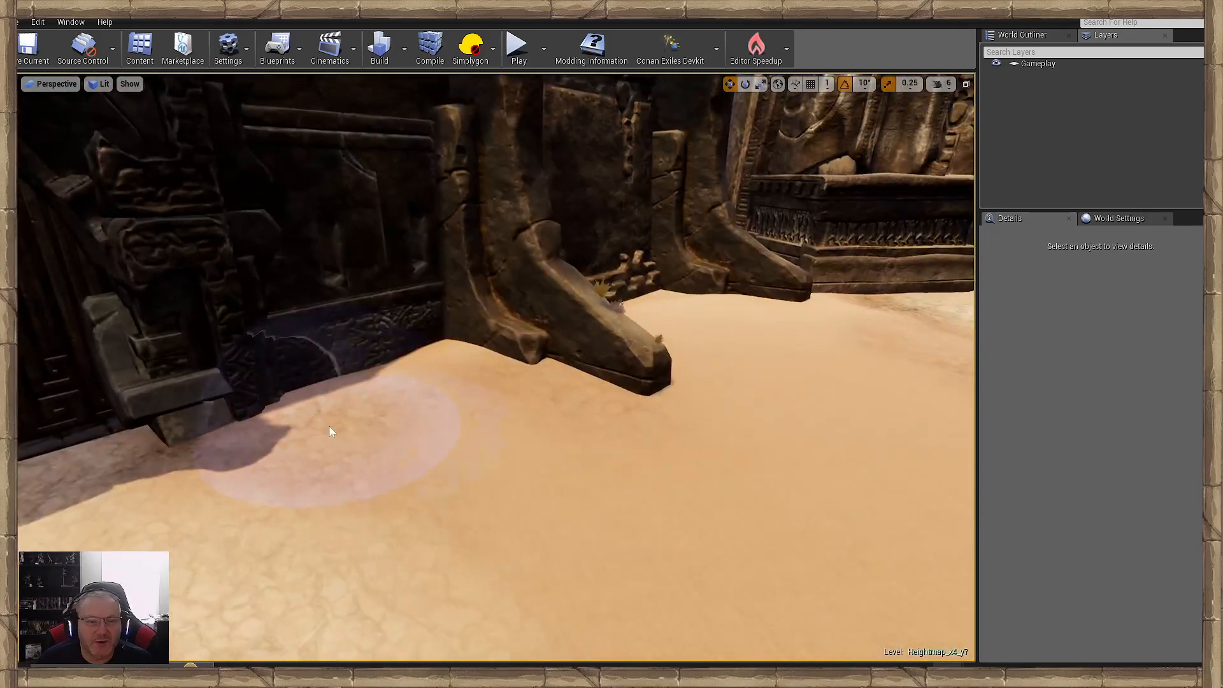
pyautogui.click(398, 423)
pyautogui.moveTo(592, 535); pyautogui.dragTo(675, 561, button='right')
pyautogui.moveTo(646, 523); pyautogui.dragTo(752, 519, button='right')
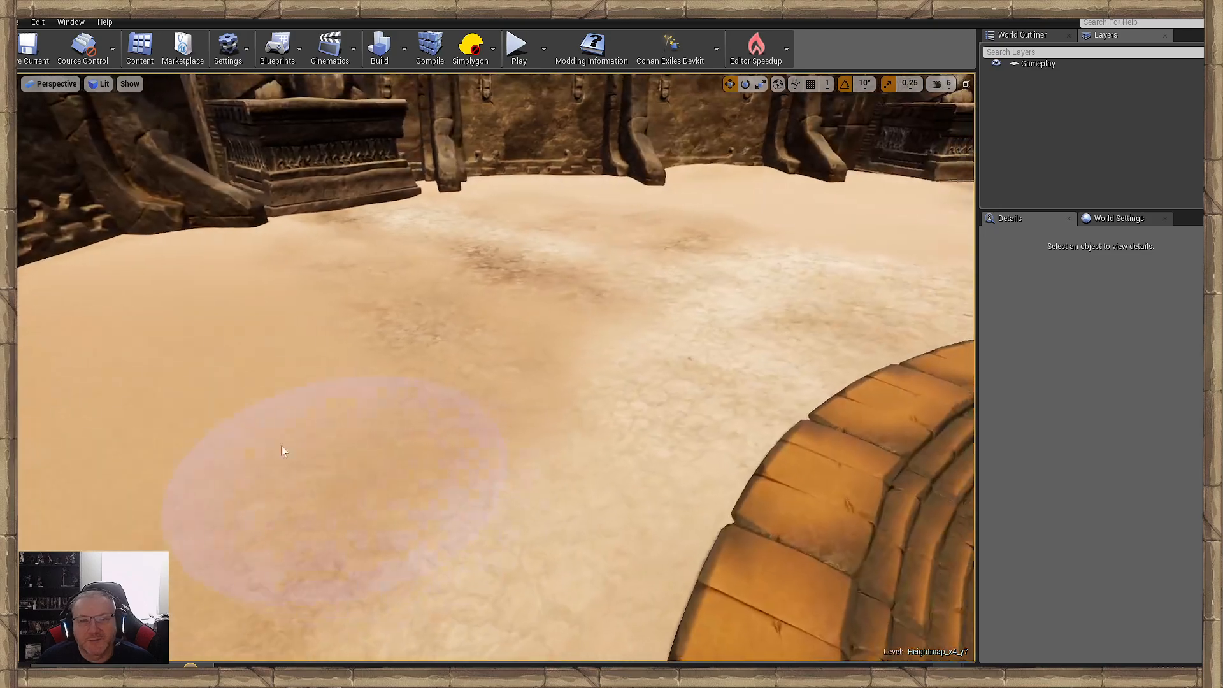
pyautogui.moveTo(283, 451); pyautogui.dragTo(319, 254)
pyautogui.moveTo(382, 353)
pyautogui.mouseDown(button='right')
pyautogui.moveTo(497, 356)
pyautogui.moveTo(395, 355)
pyautogui.mouseUp(button='right')
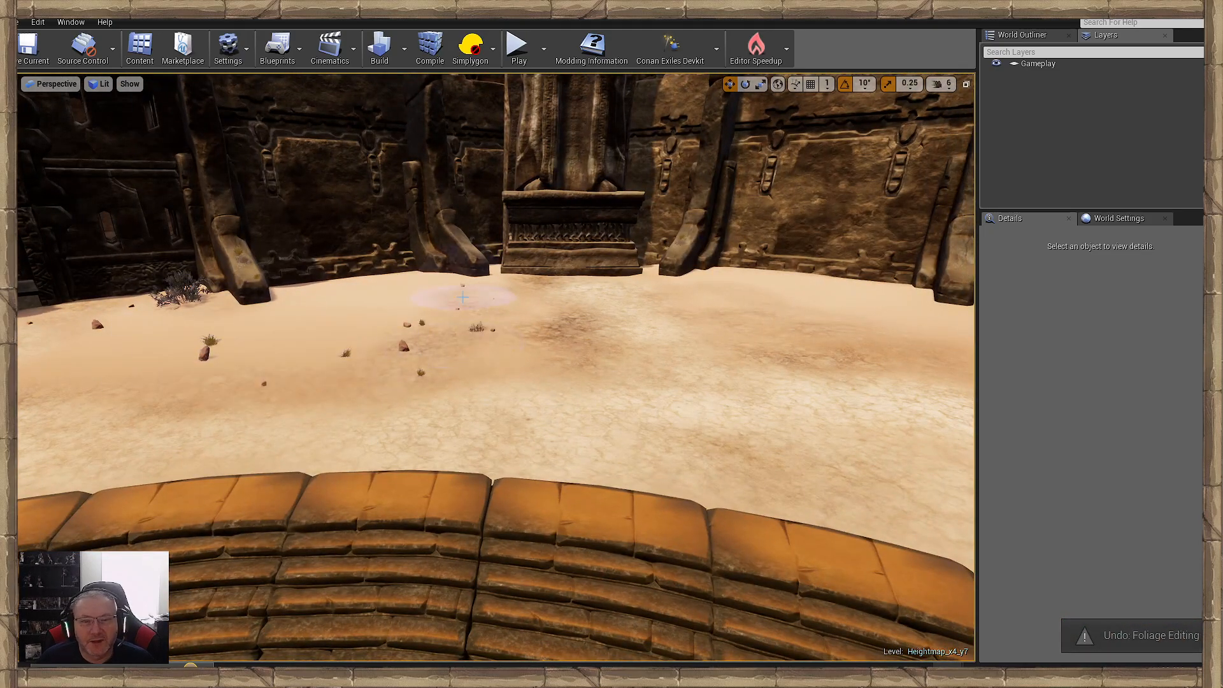
# - Scatter a bush, stones and grass tufts on the sand on the far side of that statue pedestal
pyautogui.moveTo(463, 297)
pyautogui.mouseDown(button='right')
pyautogui.moveTo(465, 332)
pyautogui.moveTo(561, 356)
pyautogui.moveTo(479, 378)
pyautogui.moveTo(471, 408)
pyautogui.mouseUp(button='right')
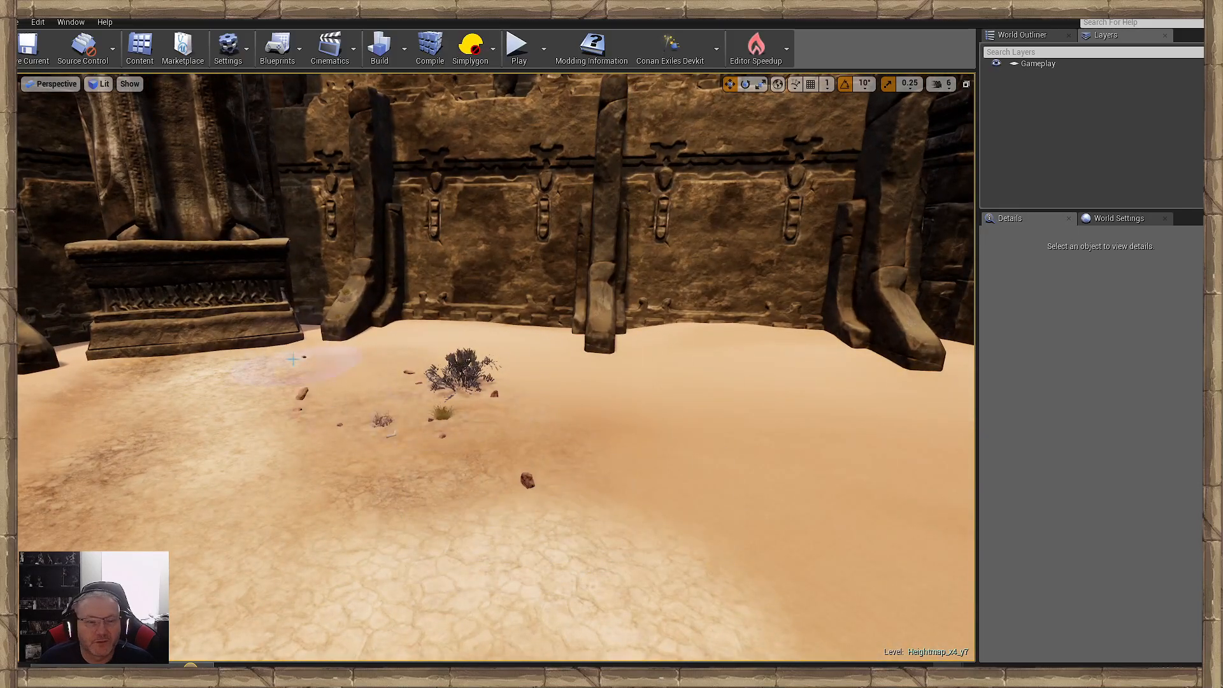
pyautogui.moveTo(292, 360); pyautogui.dragTo(289, 401, button='right')
pyautogui.moveTo(378, 361); pyautogui.dragTo(356, 423, button='right')
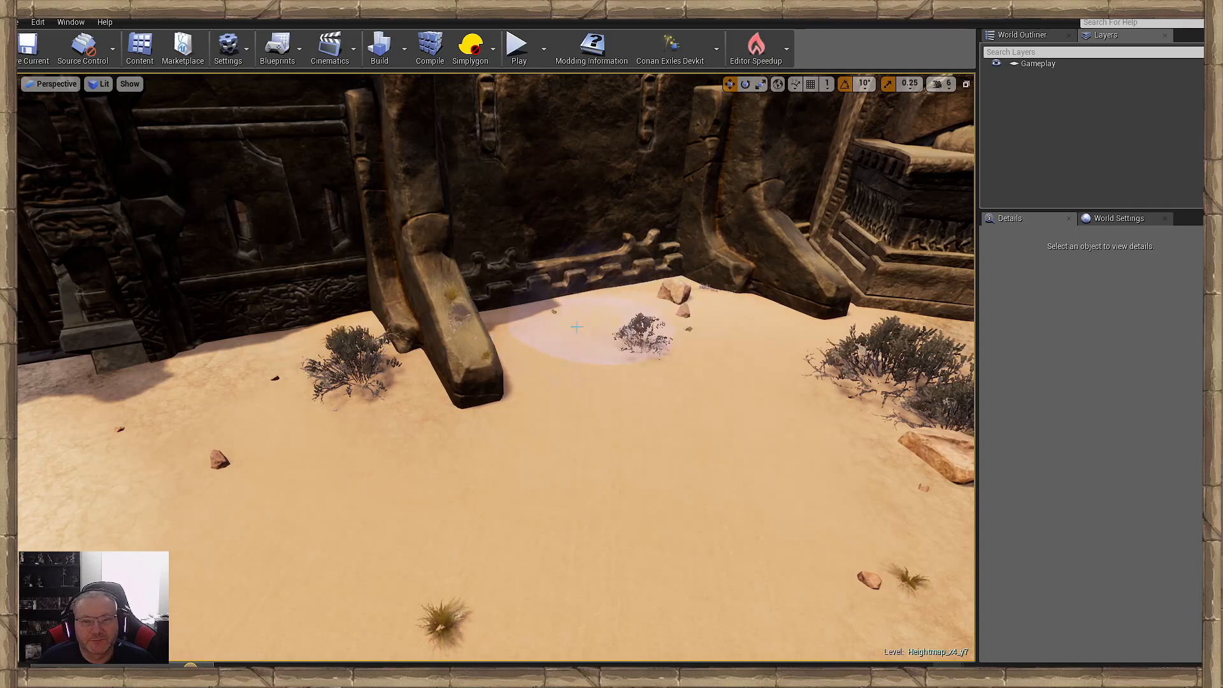
# - Scatter stones and grass tufts along the foot of the sunlit wall between its buttresses
pyautogui.moveTo(576, 327)
pyautogui.mouseDown(button='right')
pyautogui.moveTo(546, 390)
pyautogui.moveTo(306, 418)
pyautogui.mouseUp(button='right')
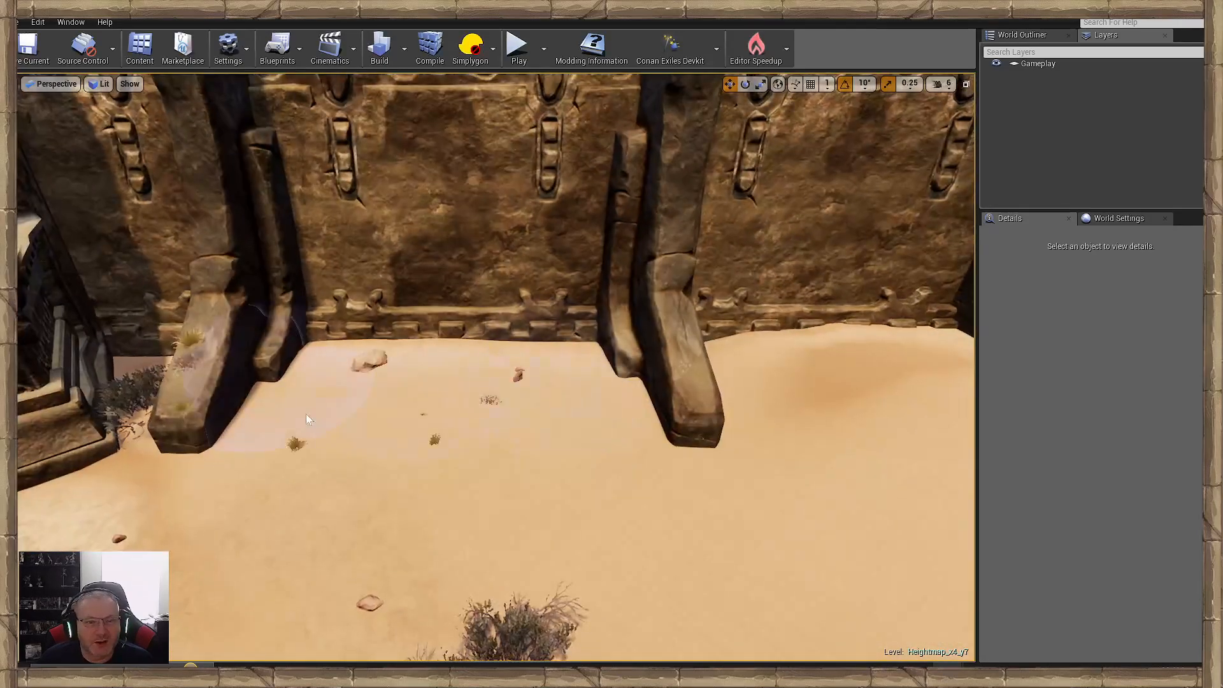
pyautogui.moveTo(341, 457); pyautogui.dragTo(358, 446, button='right')
pyautogui.click(408, 382)
pyautogui.click(589, 341)
pyautogui.moveTo(589, 340); pyautogui.dragTo(605, 347, button='right')
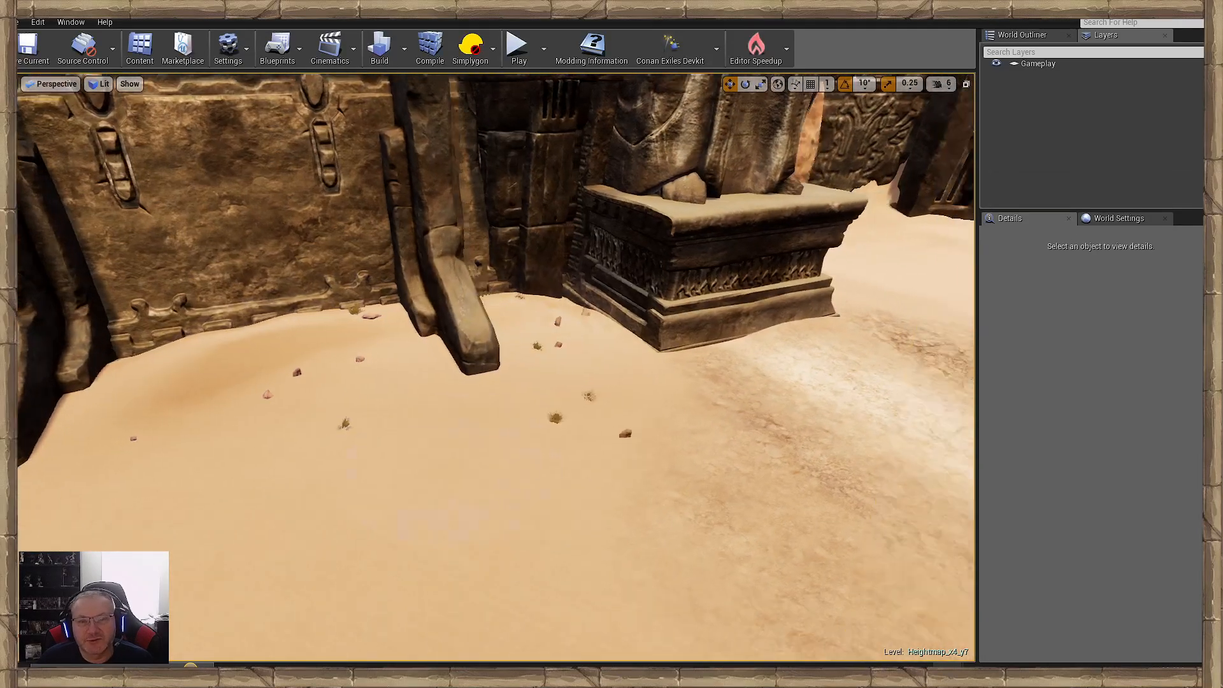
# - Scatter bushes, a boulder and small stones over the rough ground in front of the last statue pedestal
pyautogui.moveTo(541, 446); pyautogui.dragTo(549, 469, button='right')
pyautogui.click(554, 471)
pyautogui.moveTo(644, 486)
pyautogui.mouseDown(button='right')
pyautogui.moveTo(678, 468)
pyautogui.moveTo(685, 440)
pyautogui.mouseUp(button='right')
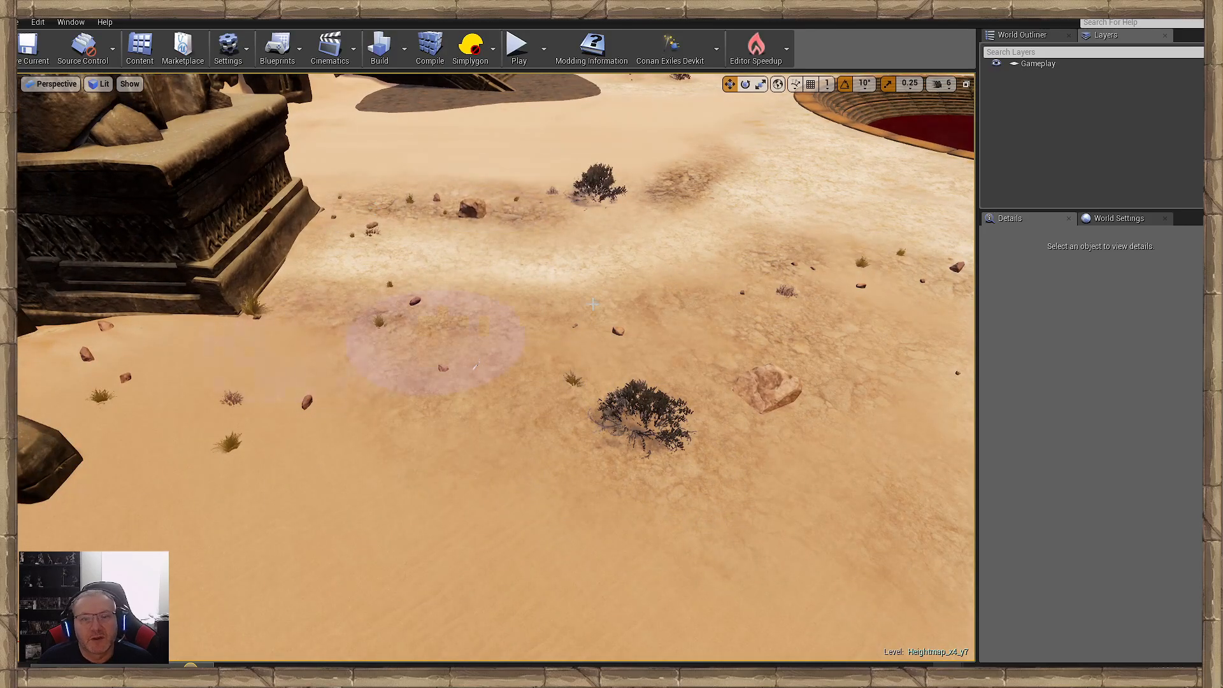
pyautogui.moveTo(382, 395)
pyautogui.mouseDown(button='right')
pyautogui.moveTo(359, 344)
pyautogui.moveTo(344, 347)
pyautogui.mouseUp(button='right')
pyautogui.press('w')
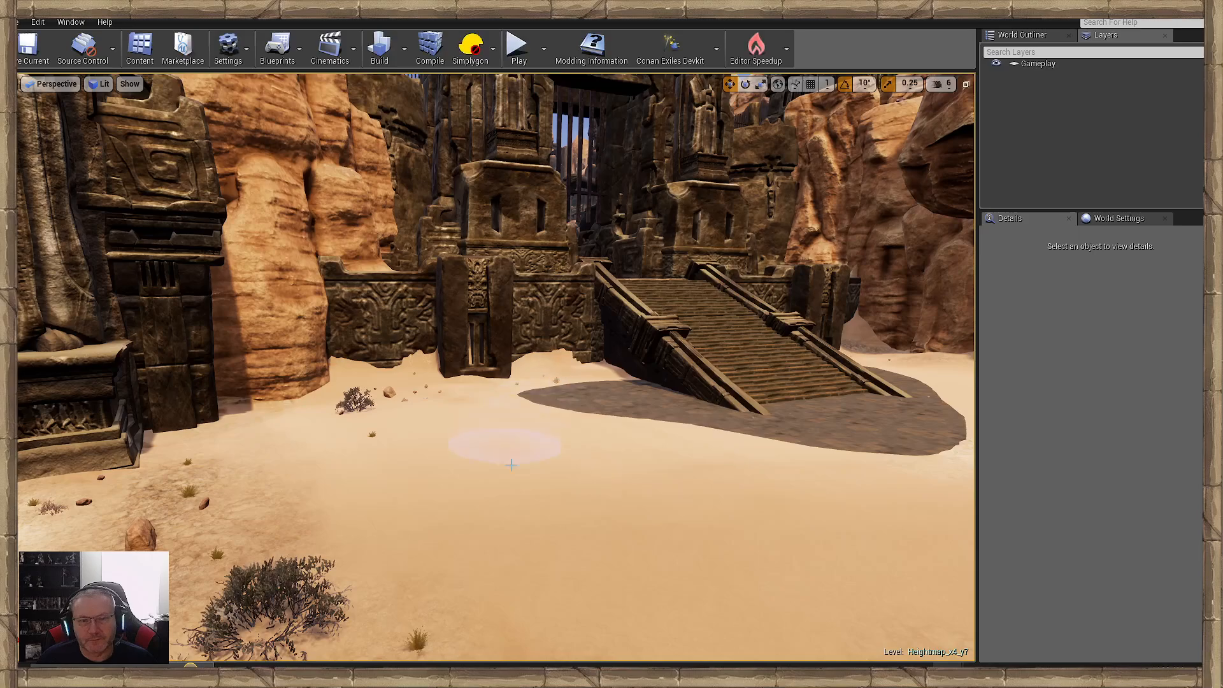
# - Scatter stones, rocks and grass tufts across the sand along the cliff base up to the wooden ramp
pyautogui.moveTo(511, 464); pyautogui.dragTo(403, 500, button='right')
pyautogui.press('w')
pyautogui.moveTo(809, 538)
pyautogui.mouseDown(button='right')
pyautogui.moveTo(904, 506)
pyautogui.moveTo(688, 595)
pyautogui.mouseUp(button='right')
pyautogui.moveTo(404, 422); pyautogui.dragTo(628, 498, button='right')
pyautogui.moveTo(628, 415); pyautogui.dragTo(771, 422, button='right')
pyautogui.moveTo(162, 474); pyautogui.dragTo(197, 459, button='right')
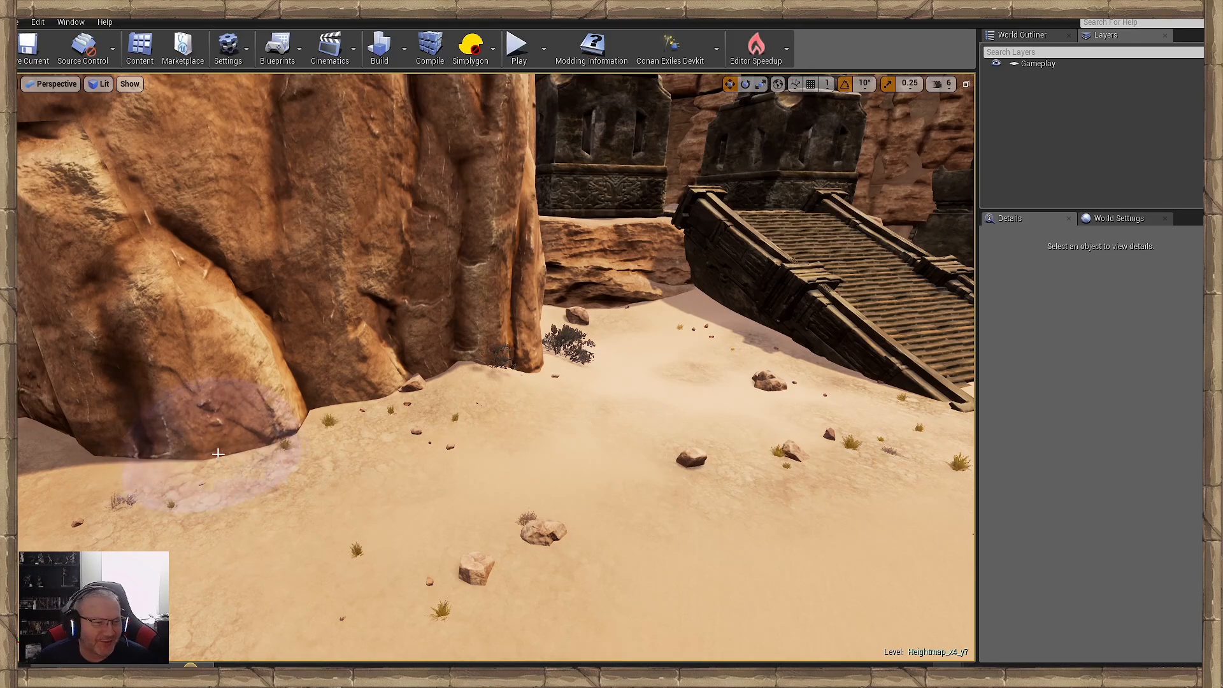
pyautogui.moveTo(300, 455)
pyautogui.mouseDown(button='right')
pyautogui.moveTo(409, 423)
pyautogui.moveTo(396, 420)
pyautogui.moveTo(363, 422)
pyautogui.moveTo(426, 422)
pyautogui.moveTo(425, 455)
pyautogui.moveTo(377, 433)
pyautogui.moveTo(408, 440)
pyautogui.moveTo(370, 450)
pyautogui.moveTo(509, 449)
pyautogui.moveTo(301, 469)
pyautogui.mouseUp(button='right')
# - Examine the scattered rocks and plants across the courtyard, along the walls and around the pools
pyautogui.press('w')
pyautogui.press('a')
pyautogui.press('d')
pyautogui.press('w')
pyautogui.press('s')
pyautogui.press('w')
pyautogui.press('s')
pyautogui.press('w')
pyautogui.press('a')
pyautogui.press('d')
pyautogui.press('w')
pyautogui.press('a')
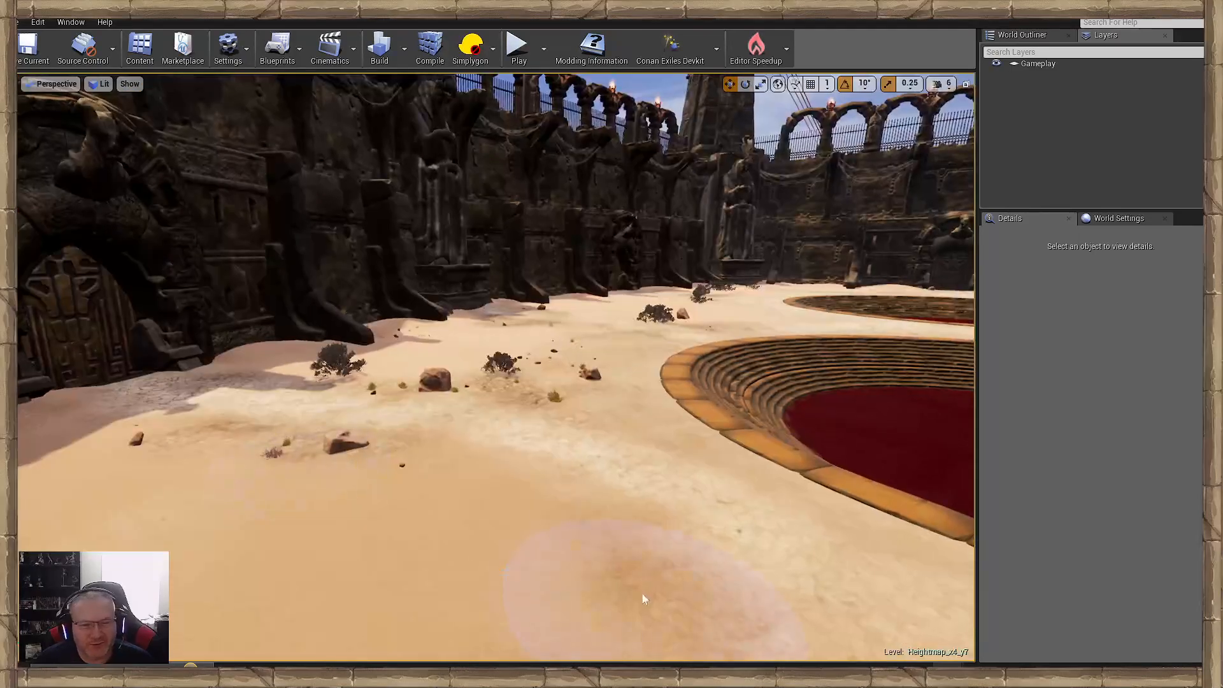
pyautogui.press('a')
# - Add grass tufts and small plants along the shaded wall and buttresses between the first carved door and the statue pedestal
pyautogui.moveTo(579, 457); pyautogui.dragTo(533, 446, button='right')
pyautogui.press('d')
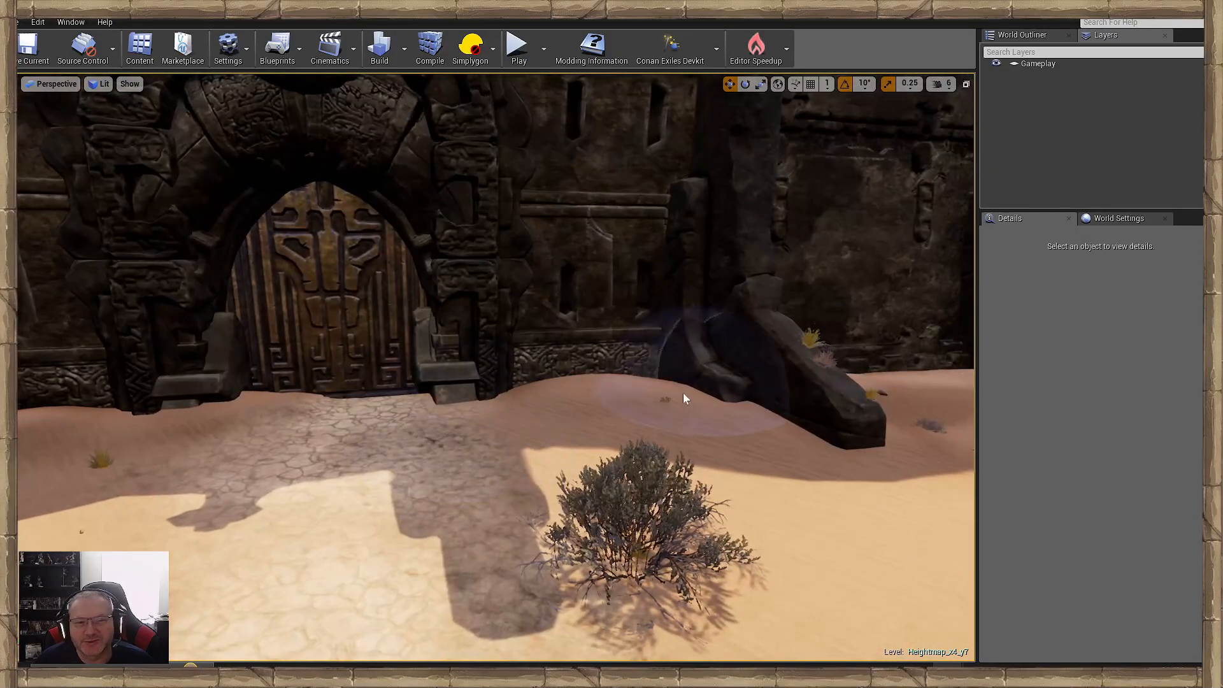
pyautogui.press('d')
pyautogui.moveTo(662, 468); pyautogui.dragTo(796, 469, button='right')
pyautogui.moveTo(430, 497); pyautogui.dragTo(529, 520, button='right')
pyautogui.press('d')
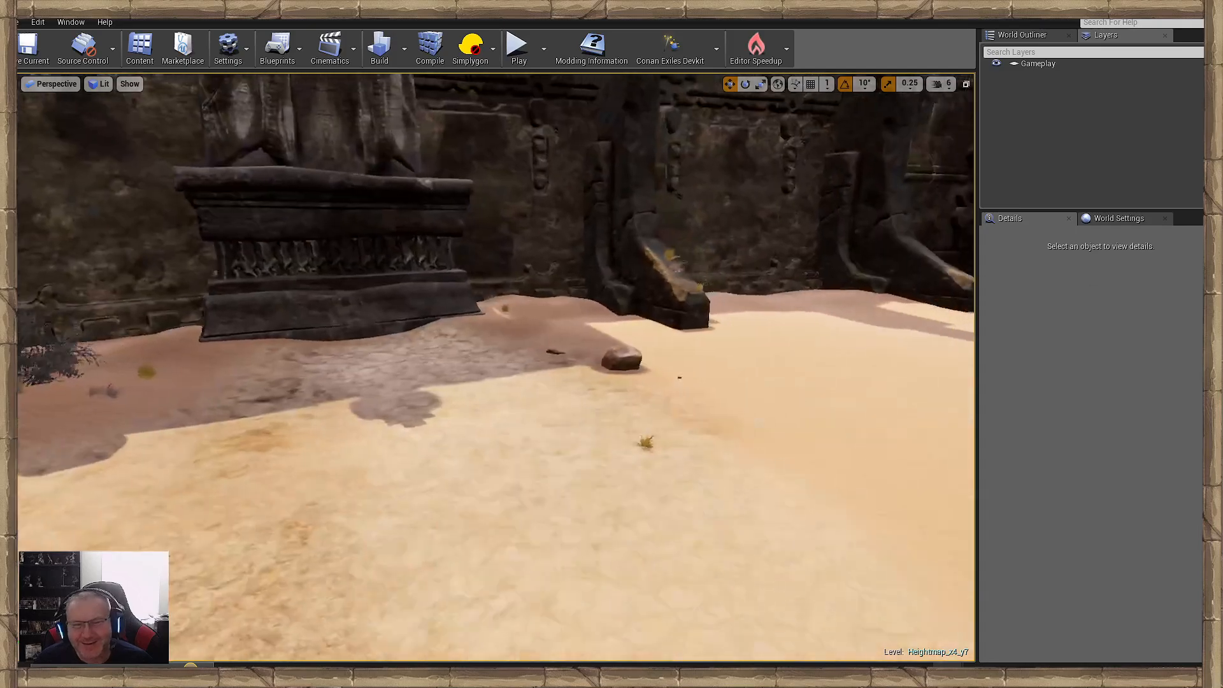
# - Add a bush, rocks and grass tufts beside the wall buttresses and around the path at the next carved door
pyautogui.moveTo(407, 448)
pyautogui.mouseDown(button='right')
pyautogui.moveTo(350, 447)
pyautogui.moveTo(458, 426)
pyautogui.moveTo(468, 465)
pyautogui.mouseUp(button='right')
pyautogui.press('w')
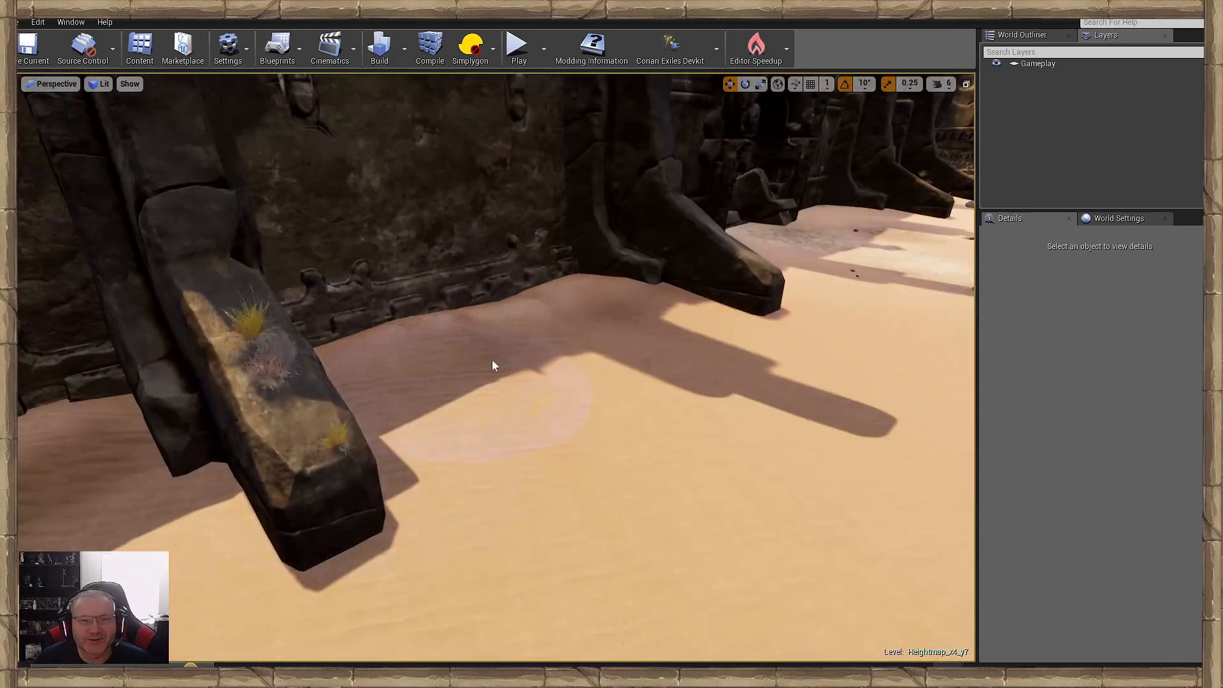
pyautogui.moveTo(478, 382)
pyautogui.mouseDown(button='right')
pyautogui.moveTo(407, 382)
pyautogui.moveTo(474, 404)
pyautogui.mouseUp(button='right')
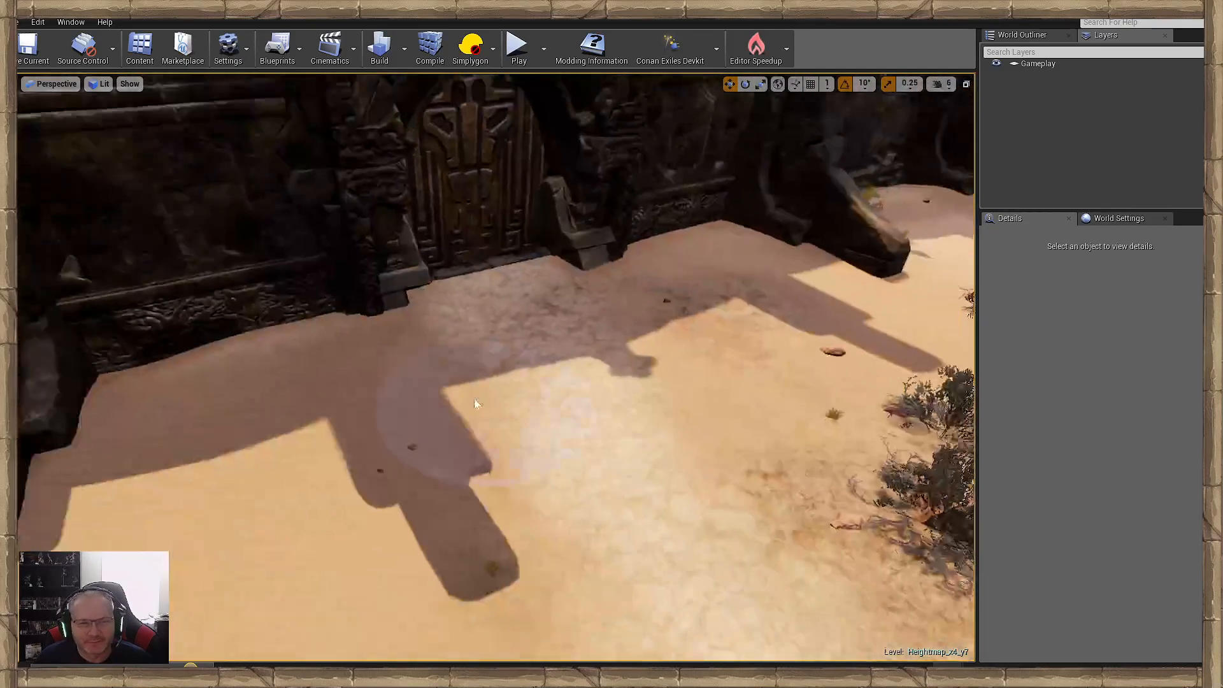
pyautogui.scroll(-1, 474, 400)
pyautogui.moveTo(474, 400)
pyautogui.mouseDown()
pyautogui.moveTo(346, 381)
pyautogui.moveTo(395, 557)
pyautogui.moveTo(659, 314)
pyautogui.mouseUp()
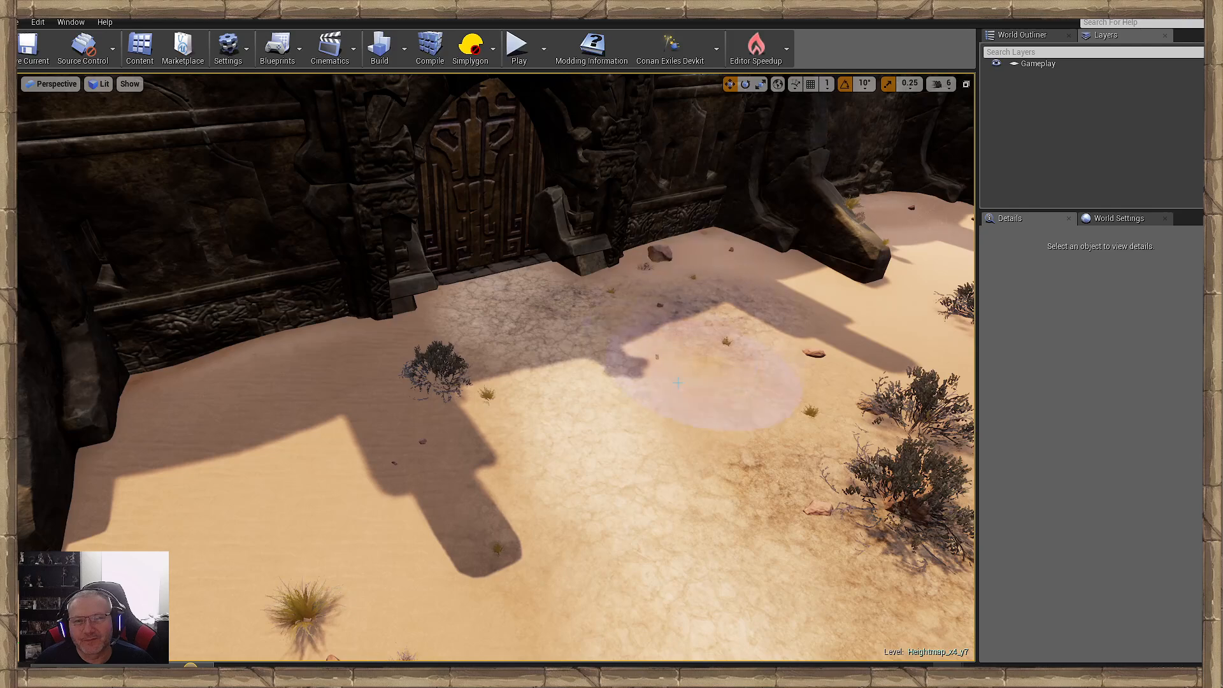
# - Scatter bushes, rocks and grass tufts around the carved door, along the wall buttresses and past the statue pedestal
pyautogui.moveTo(678, 382); pyautogui.dragTo(781, 362, button='right')
pyautogui.moveTo(532, 322); pyautogui.dragTo(543, 415, button='right')
pyautogui.moveTo(722, 406); pyautogui.dragTo(541, 486, button='right')
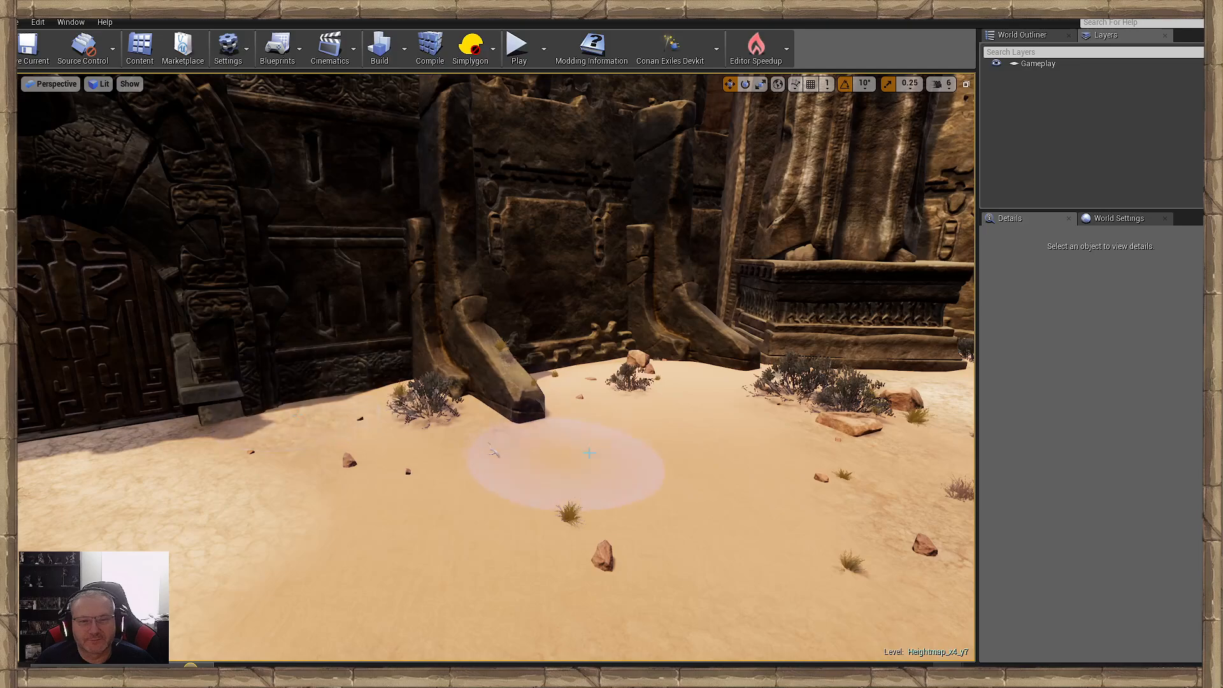
pyautogui.moveTo(492, 449); pyautogui.dragTo(374, 471, button='right')
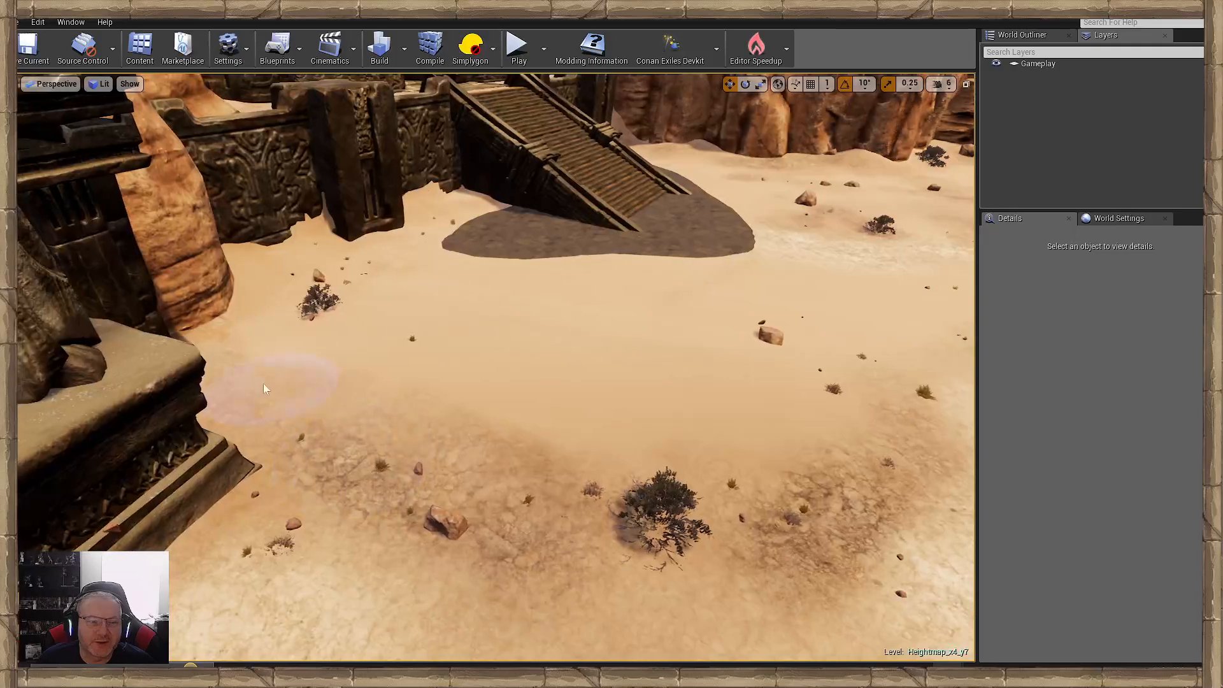
pyautogui.moveTo(431, 408)
pyautogui.mouseDown(button='right')
pyautogui.moveTo(449, 505)
pyautogui.moveTo(436, 517)
pyautogui.moveTo(593, 468)
pyautogui.moveTo(408, 481)
pyautogui.moveTo(70, 475)
pyautogui.moveTo(96, 424)
pyautogui.moveTo(127, 461)
pyautogui.moveTo(255, 445)
pyautogui.moveTo(344, 460)
pyautogui.moveTo(347, 490)
pyautogui.moveTo(239, 453)
pyautogui.moveTo(347, 468)
pyautogui.moveTo(612, 466)
pyautogui.moveTo(299, 471)
pyautogui.mouseUp(button='right')
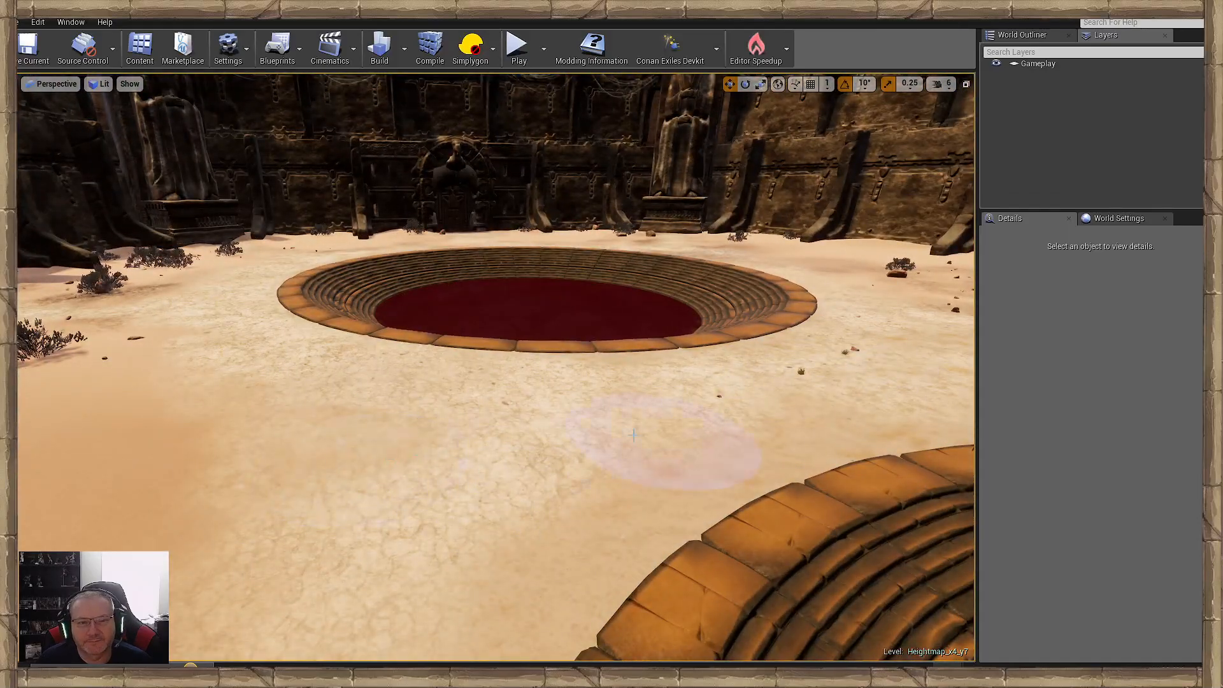
# - Scatter rocks, small stones and grass tufts over the cracked sand between the round sunken pools
pyautogui.moveTo(283, 358); pyautogui.dragTo(432, 389, button='right')
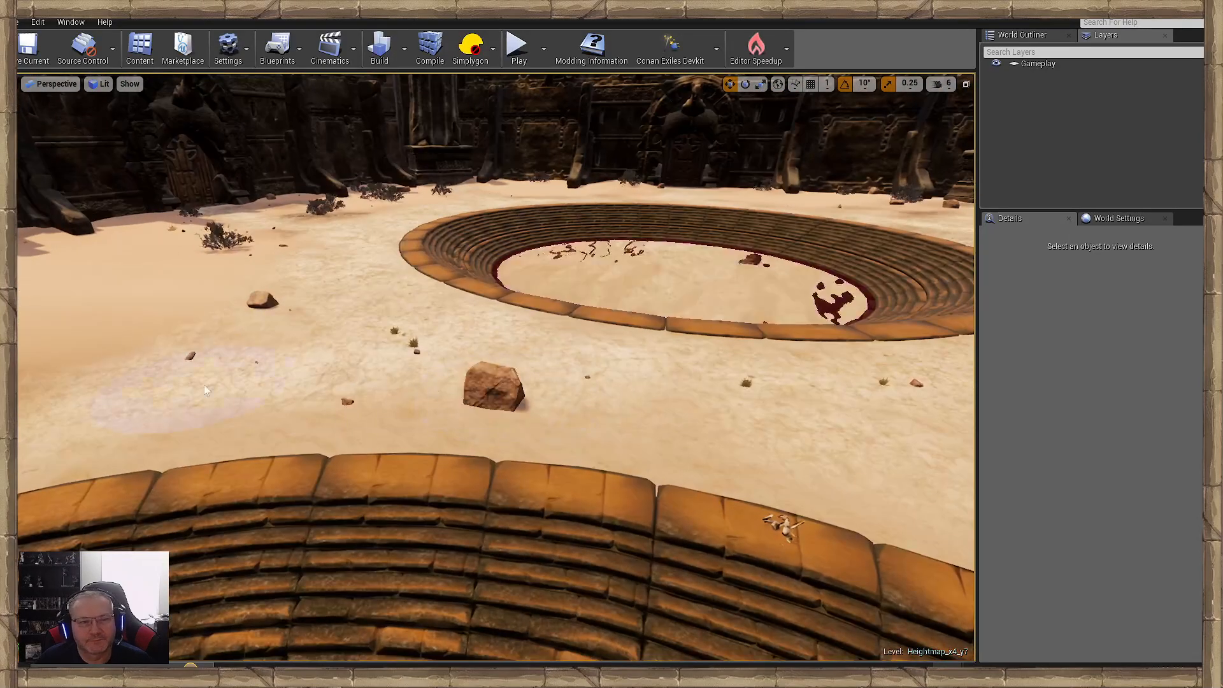
pyautogui.moveTo(204, 389); pyautogui.dragTo(310, 350, button='right')
pyautogui.moveTo(454, 414); pyautogui.dragTo(347, 360, button='right')
pyautogui.moveTo(544, 411)
pyautogui.mouseDown(button='right')
pyautogui.moveTo(341, 403)
pyautogui.moveTo(535, 446)
pyautogui.mouseUp(button='right')
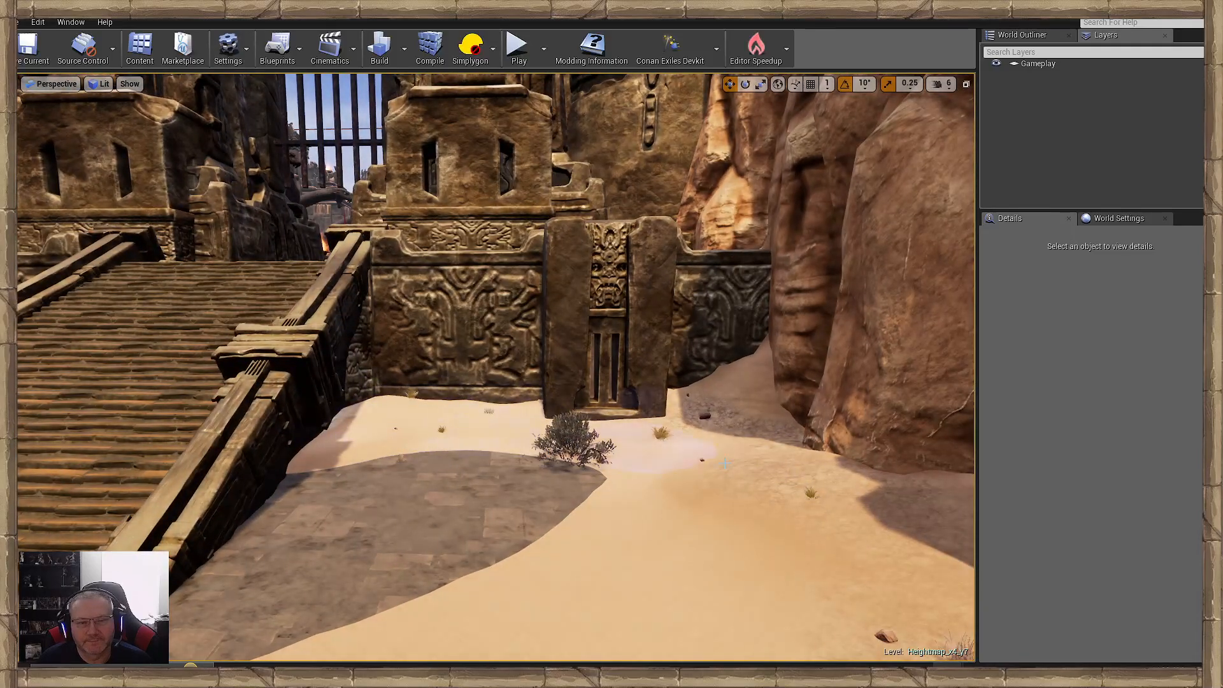
# - Add a bush, rocks and grass tufts along the carved wall and cliffs beside the ramps and around the wooden ramp's foot
pyautogui.moveTo(693, 571)
pyautogui.mouseDown(button='right')
pyautogui.moveTo(548, 560)
pyautogui.moveTo(644, 541)
pyautogui.moveTo(649, 503)
pyautogui.moveTo(637, 471)
pyautogui.moveTo(660, 432)
pyautogui.mouseUp(button='right')
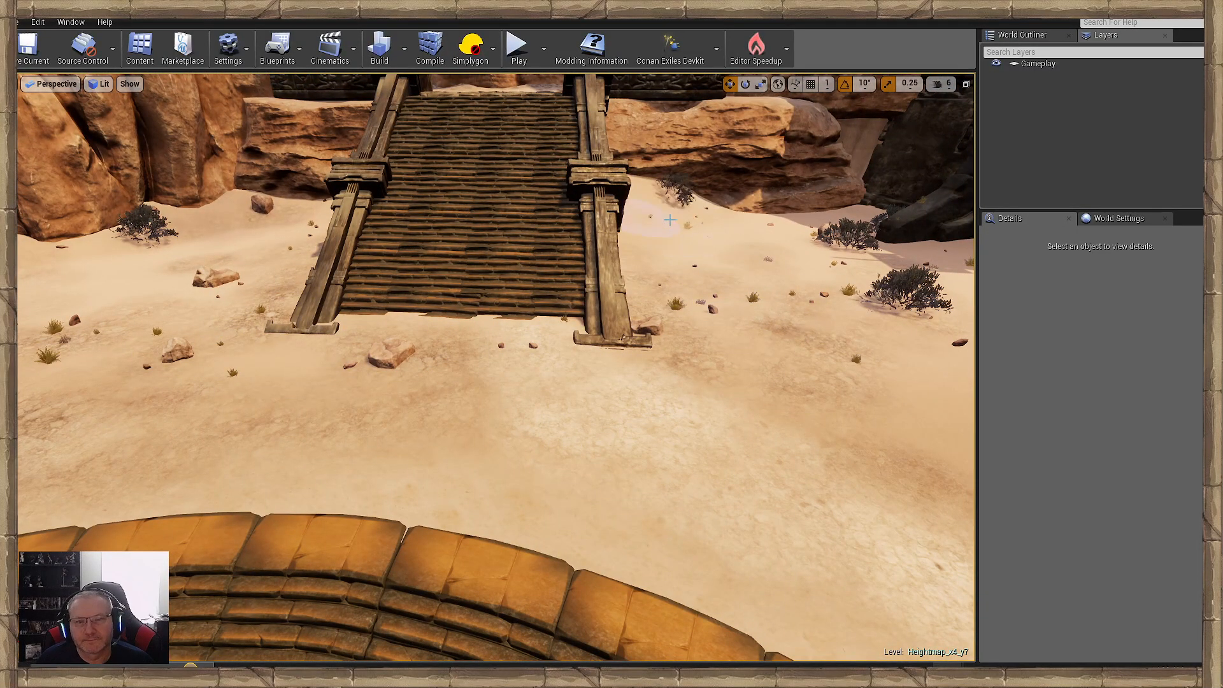
pyautogui.moveTo(406, 382)
pyautogui.mouseDown(button='right')
pyautogui.moveTo(414, 274)
pyautogui.moveTo(281, 332)
pyautogui.mouseUp(button='right')
pyautogui.moveTo(532, 394); pyautogui.dragTo(522, 388, button='right')
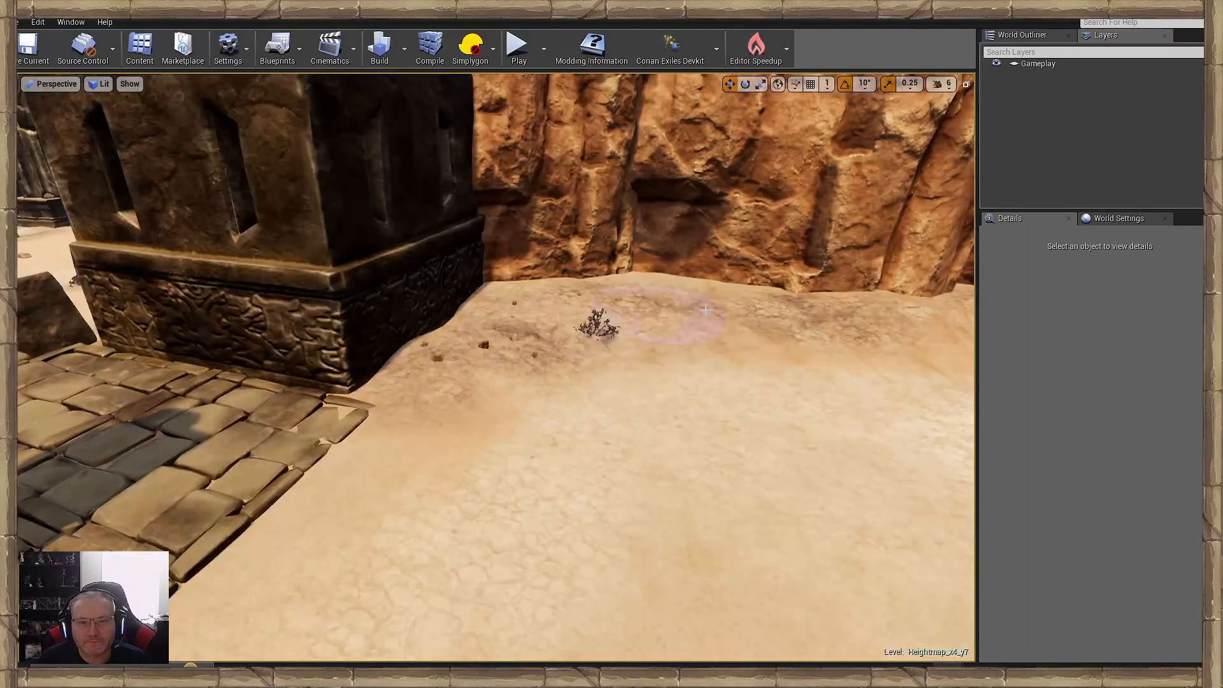
# - Scatter small plants, stones and grass tufts along the cliff base beyond the gateway pillars
pyautogui.moveTo(557, 293)
pyautogui.mouseDown(button='right')
pyautogui.moveTo(569, 341)
pyautogui.moveTo(633, 359)
pyautogui.mouseUp(button='right')
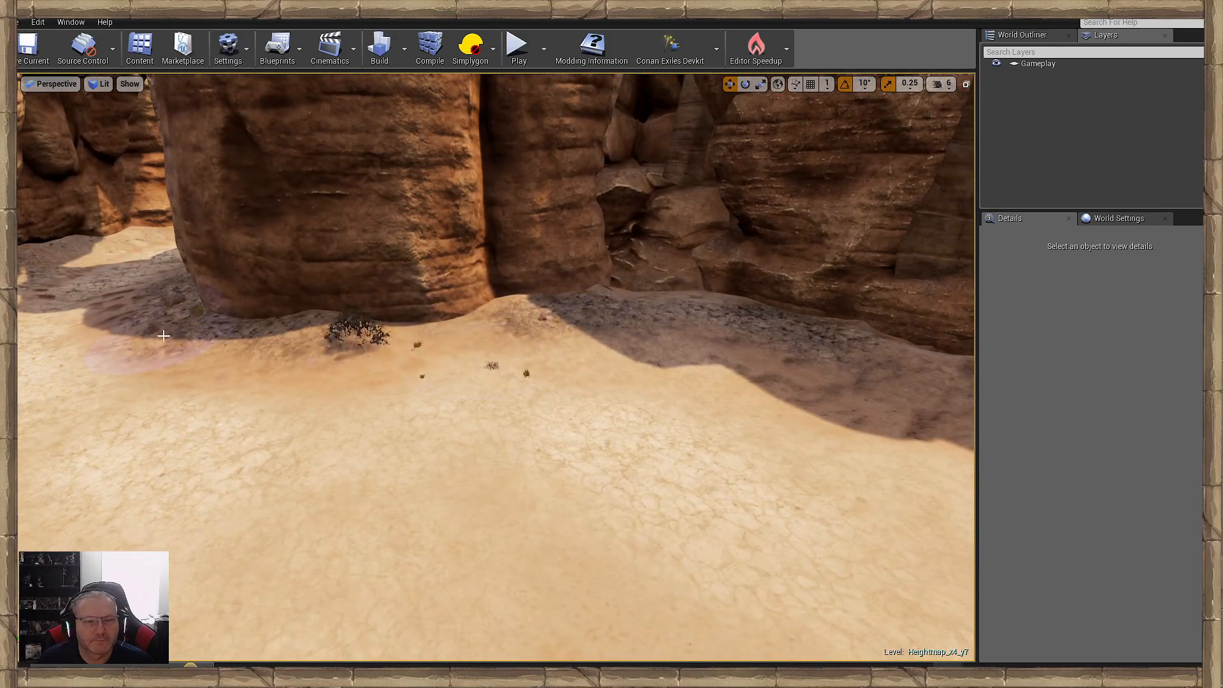
pyautogui.moveTo(789, 367); pyautogui.dragTo(575, 351, button='right')
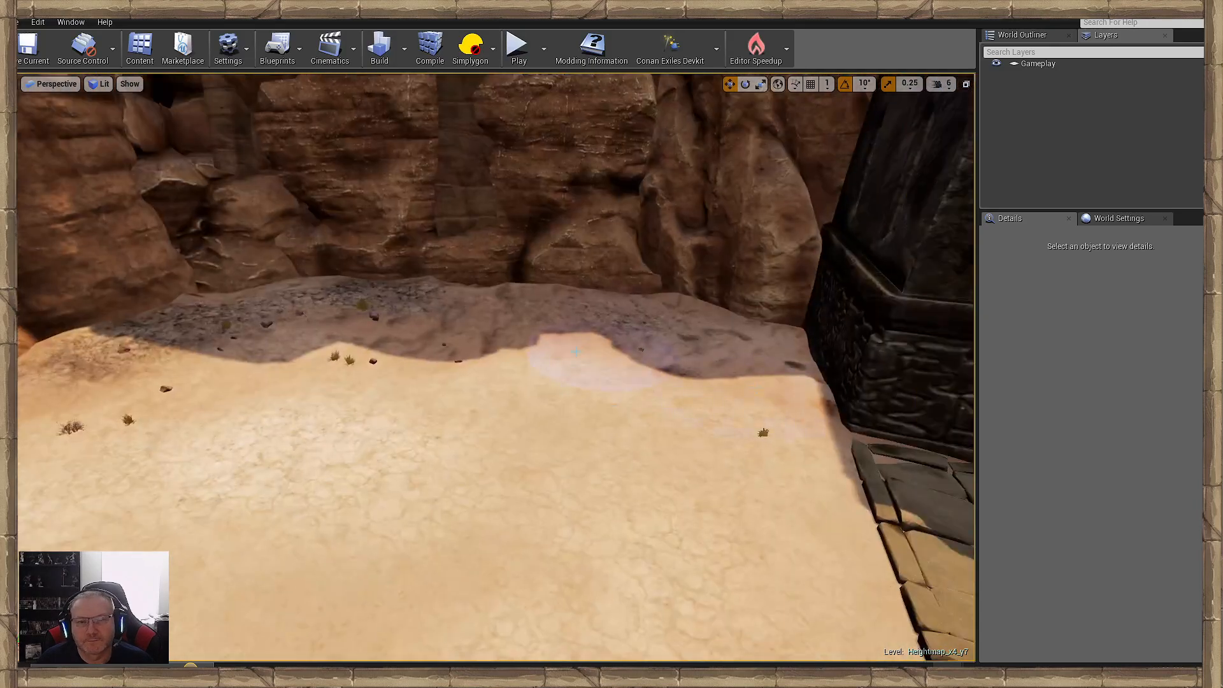
pyautogui.moveTo(720, 351); pyautogui.dragTo(622, 507, button='right')
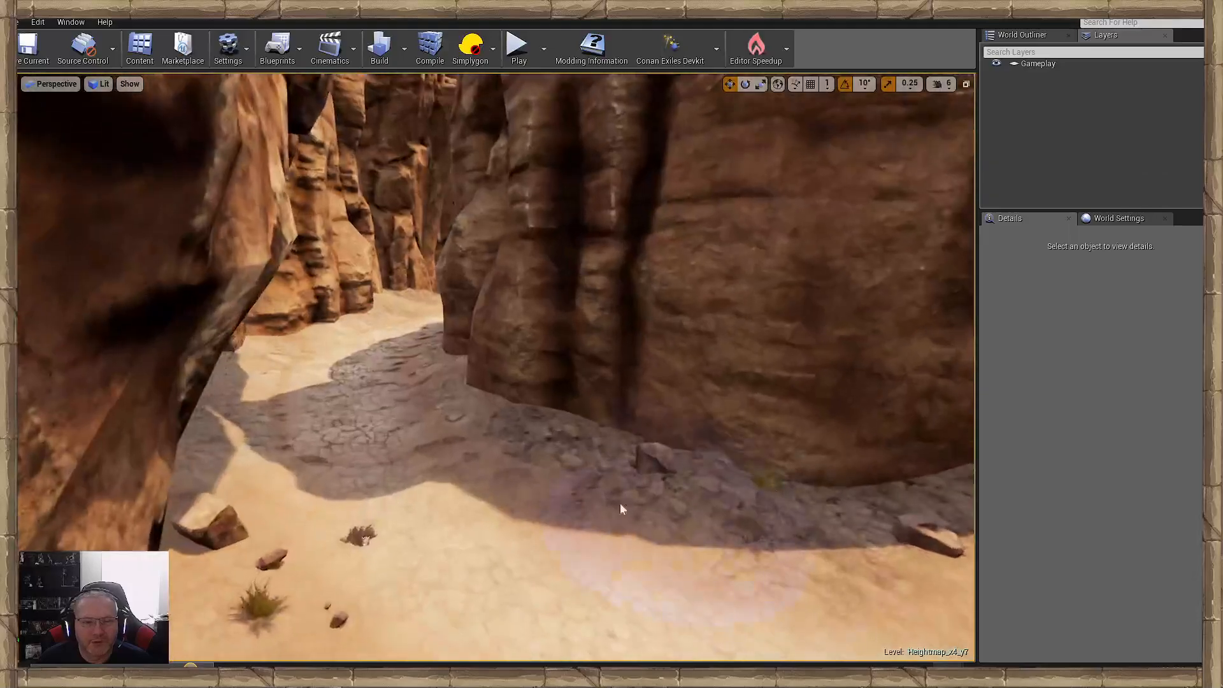
# - Scatter rocks, grass tufts and bushes along both sides of the shaded canyon path
pyautogui.moveTo(408, 349); pyautogui.dragTo(369, 444, button='right')
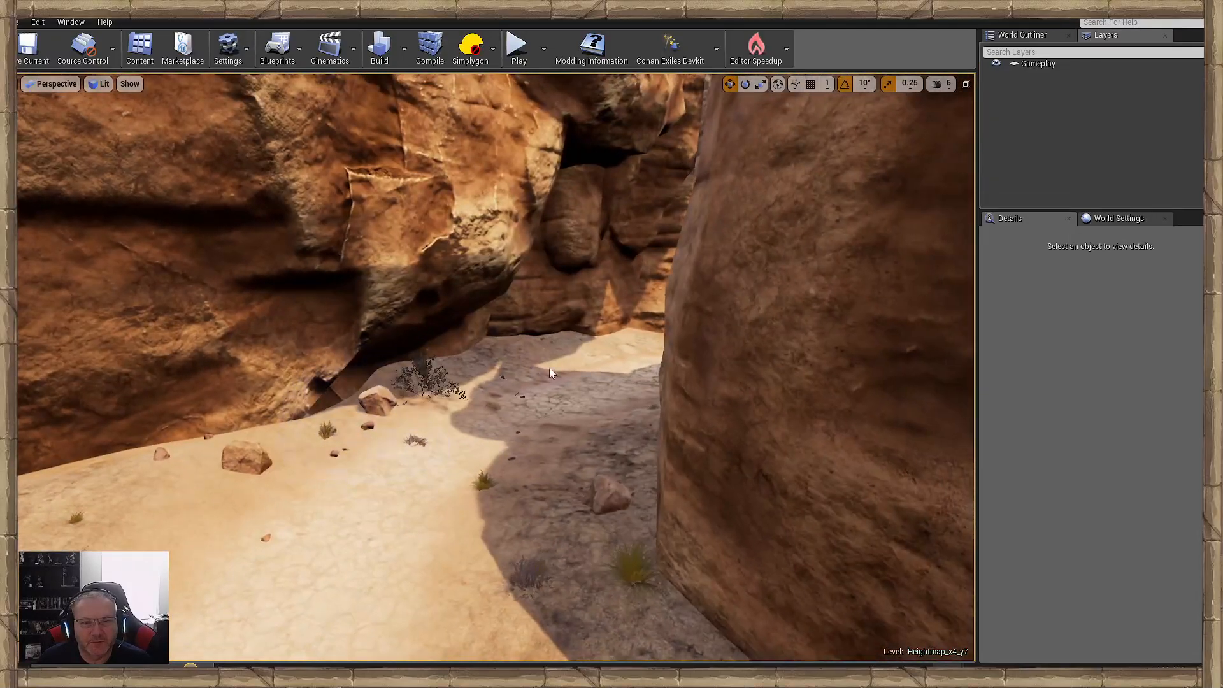
pyautogui.moveTo(544, 387); pyautogui.dragTo(394, 383, button='right')
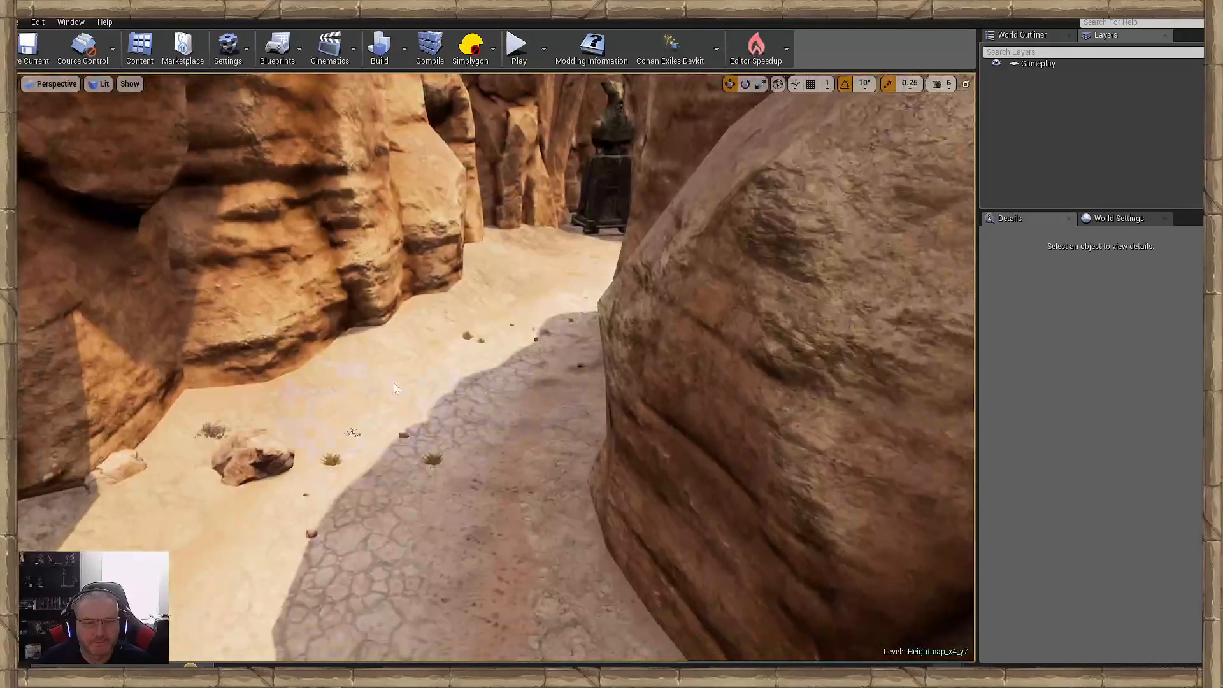
pyautogui.moveTo(541, 274); pyautogui.dragTo(646, 404, button='right')
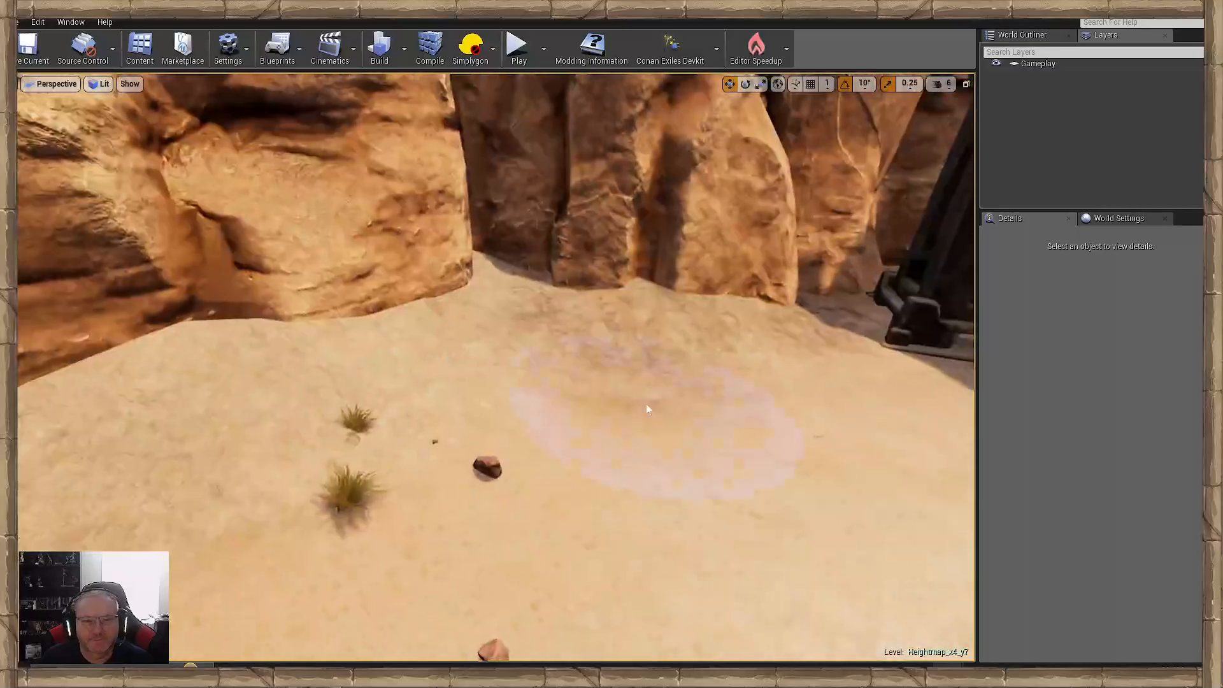
pyautogui.moveTo(765, 338); pyautogui.dragTo(579, 363, button='right')
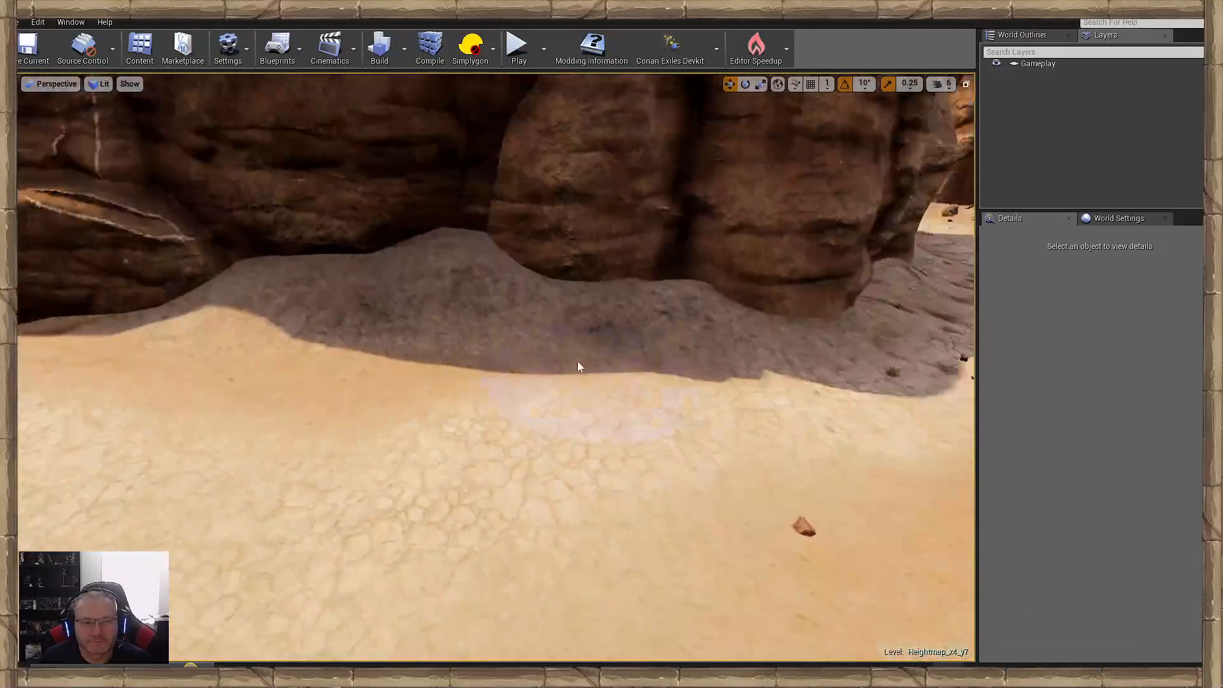
# - Place bushes and rocks on the sand below the layered boulders and shaded cliff in the canyon
pyautogui.moveTo(421, 324)
pyautogui.mouseDown(button='right')
pyautogui.moveTo(376, 326)
pyautogui.moveTo(427, 328)
pyautogui.mouseUp(button='right')
pyautogui.moveTo(541, 325); pyautogui.dragTo(552, 344, button='right')
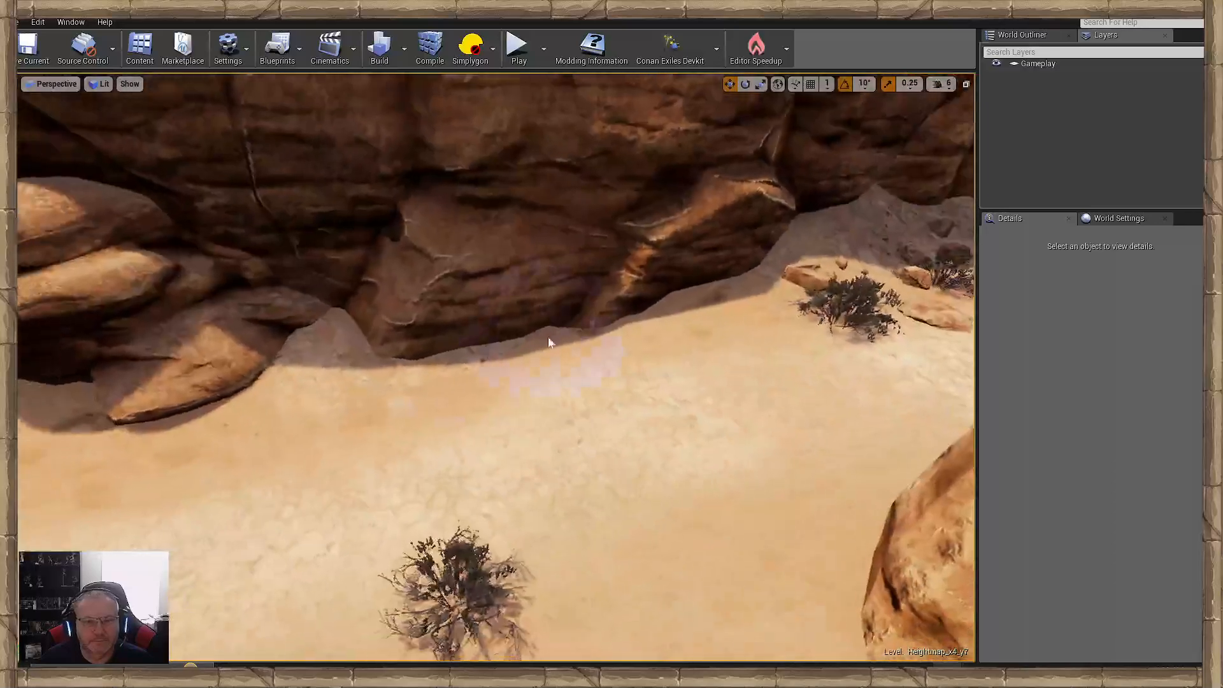
pyautogui.click(307, 398)
pyautogui.moveTo(472, 374); pyautogui.dragTo(414, 374, button='right')
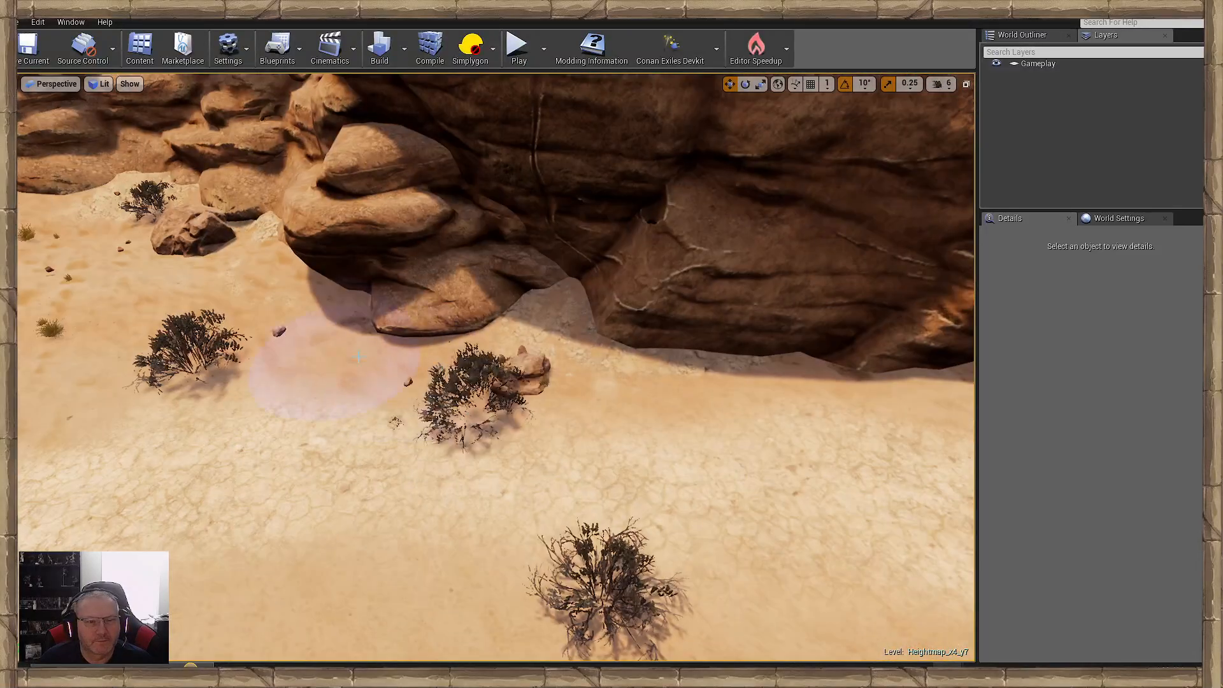
pyautogui.moveTo(518, 411); pyautogui.dragTo(710, 407, button='right')
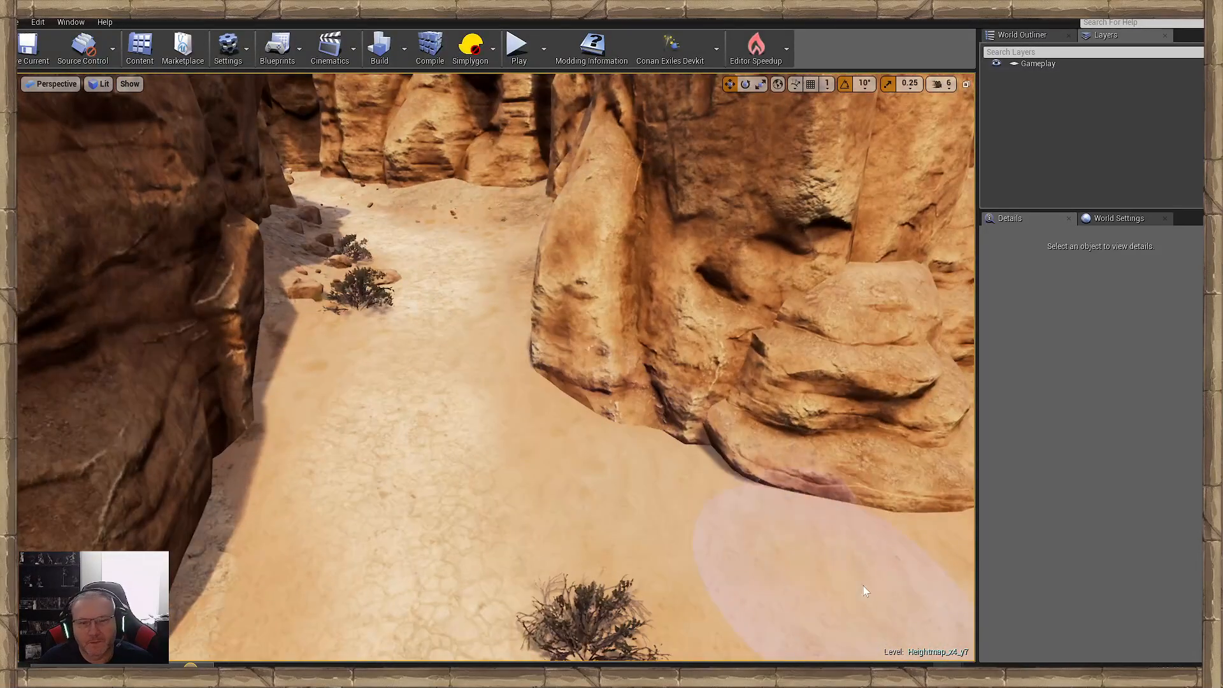
# - Scatter bushes, stones and grass tufts along the narrow canyon passage and its cliff edges back towards the gateway
pyautogui.click(606, 415)
pyautogui.moveTo(502, 275)
pyautogui.mouseDown(button='right')
pyautogui.moveTo(414, 268)
pyautogui.moveTo(357, 421)
pyautogui.mouseUp(button='right')
pyautogui.press('w')
pyautogui.moveTo(334, 335)
pyautogui.mouseDown(button='right')
pyautogui.moveTo(223, 287)
pyautogui.moveTo(268, 337)
pyautogui.mouseUp(button='right')
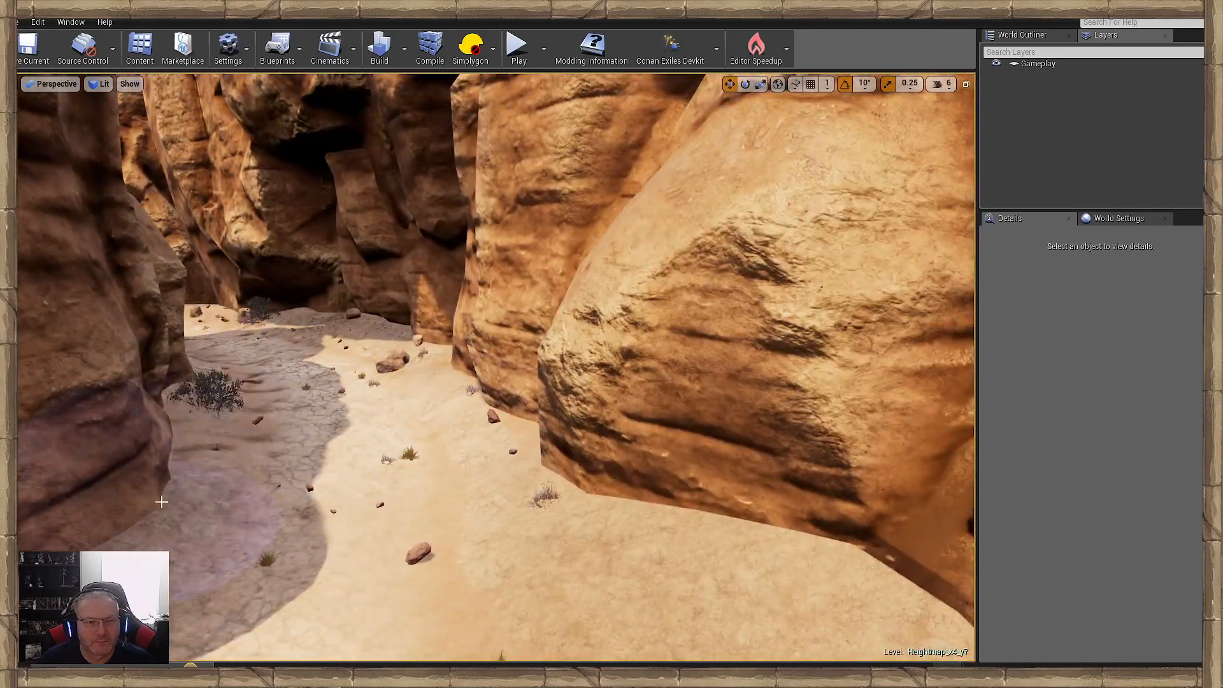
pyautogui.moveTo(162, 502)
pyautogui.mouseDown(button='right')
pyautogui.moveTo(448, 412)
pyautogui.moveTo(382, 468)
pyautogui.moveTo(747, 485)
pyautogui.moveTo(517, 497)
pyautogui.moveTo(570, 503)
pyautogui.mouseUp(button='right')
pyautogui.press('w')
pyautogui.press('w')
pyautogui.moveTo(491, 444); pyautogui.dragTo(331, 446, button='right')
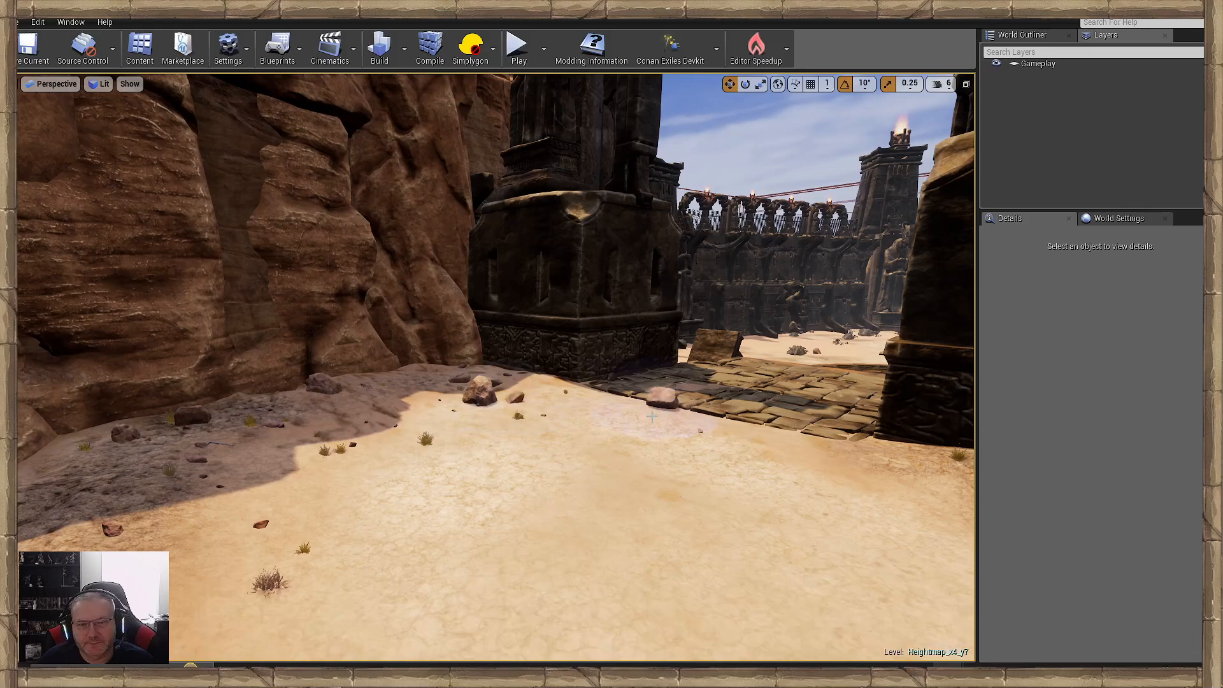
# - Undo the rocks scattered across the paved gateway and place a bush and small stones at its edges instead
pyautogui.moveTo(652, 417); pyautogui.dragTo(686, 486, button='right')
pyautogui.press('w')
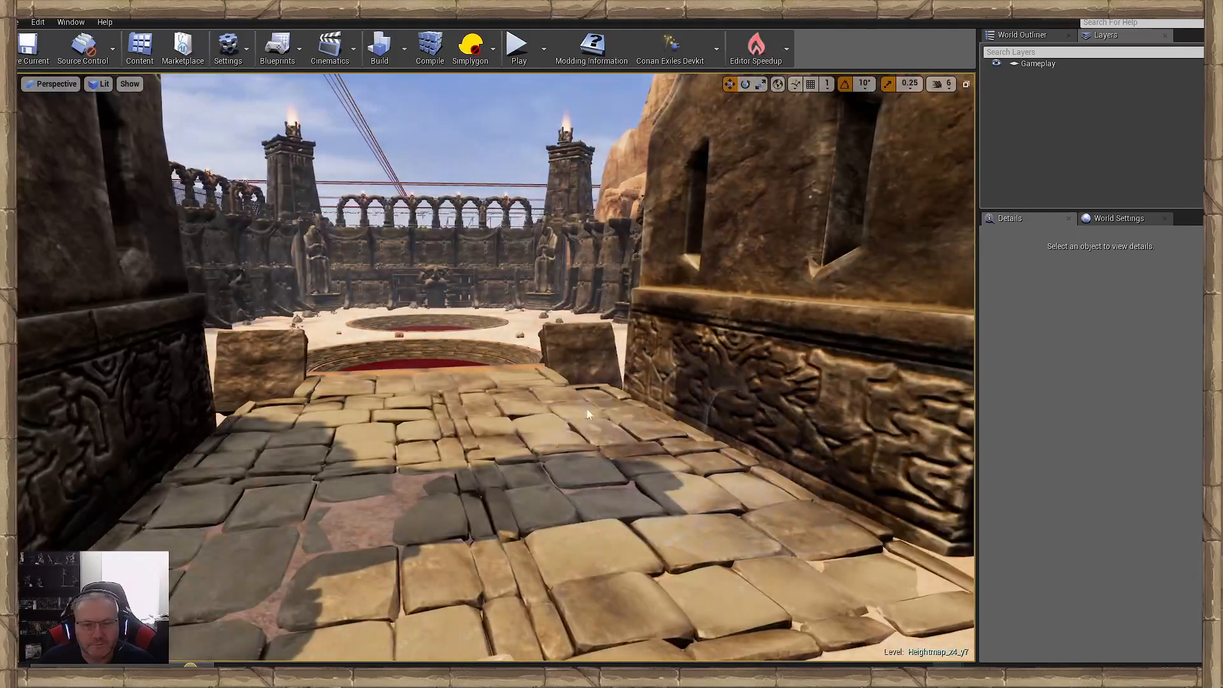
pyautogui.press('s')
pyautogui.moveTo(423, 500); pyautogui.dragTo(425, 535, button='right')
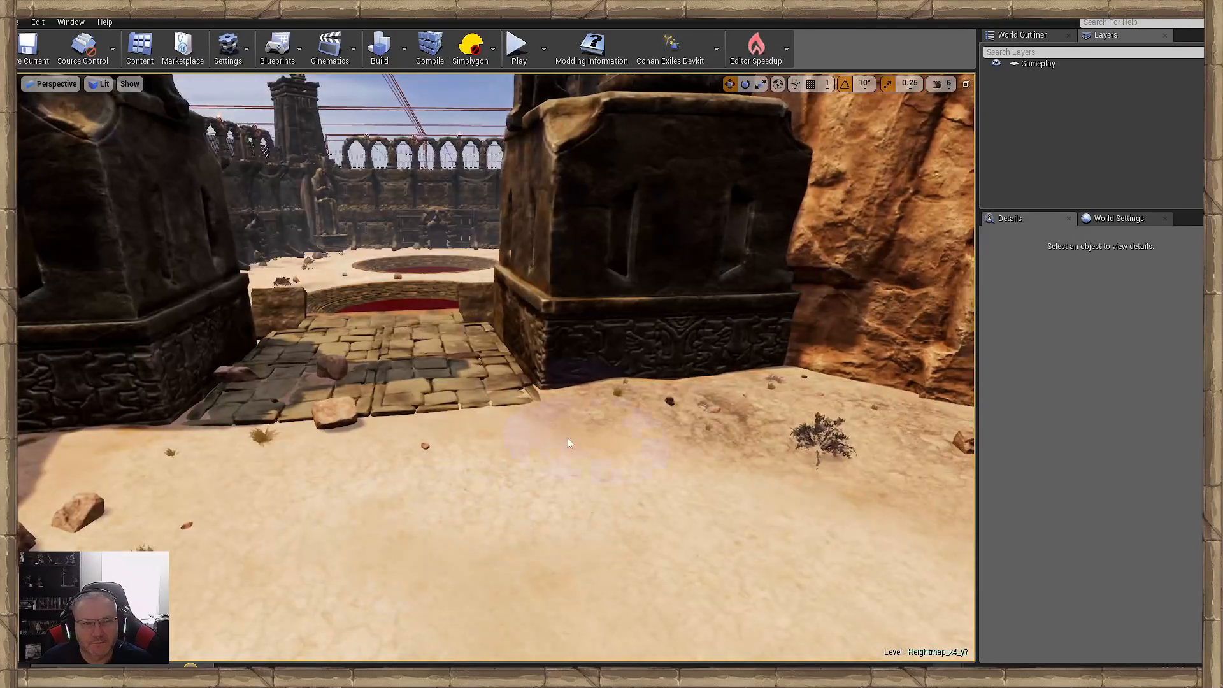
pyautogui.hotkey('ctrl', 'z')
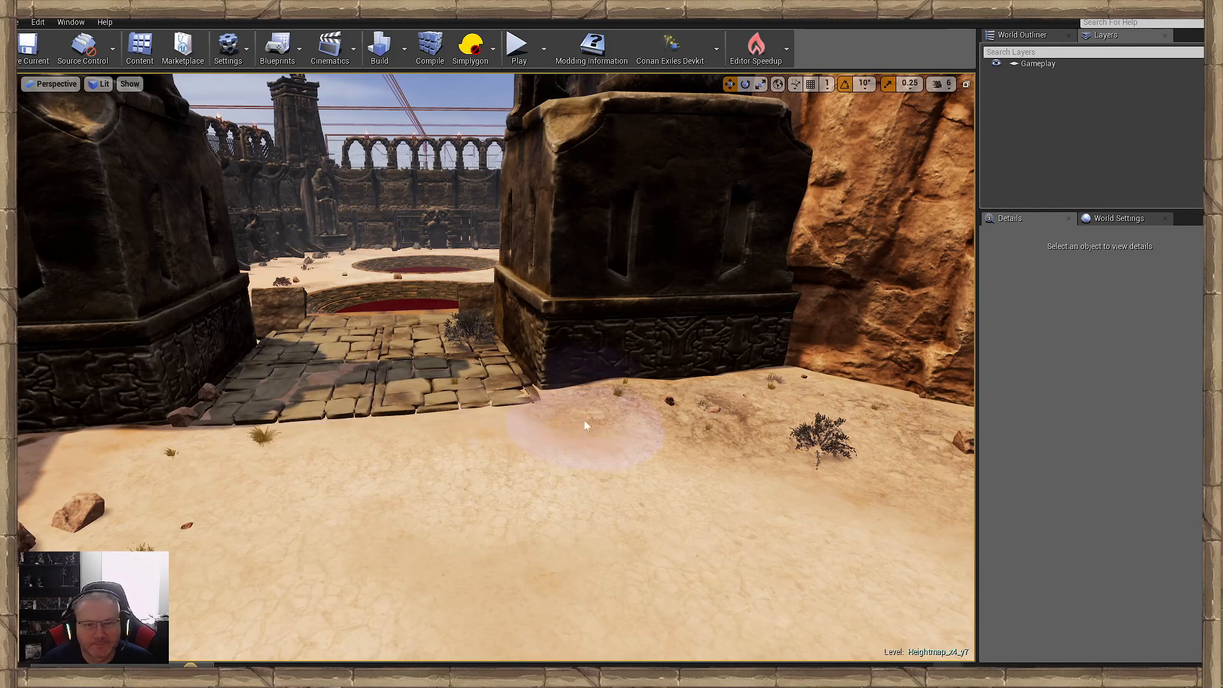
# - Scatter bushes, rocks and grass tufts over the open sand outside the gateway, between the pillar and the canyon cliffs
pyautogui.click(733, 423)
pyautogui.moveTo(526, 478); pyautogui.dragTo(669, 478, button='right')
pyautogui.press('s')
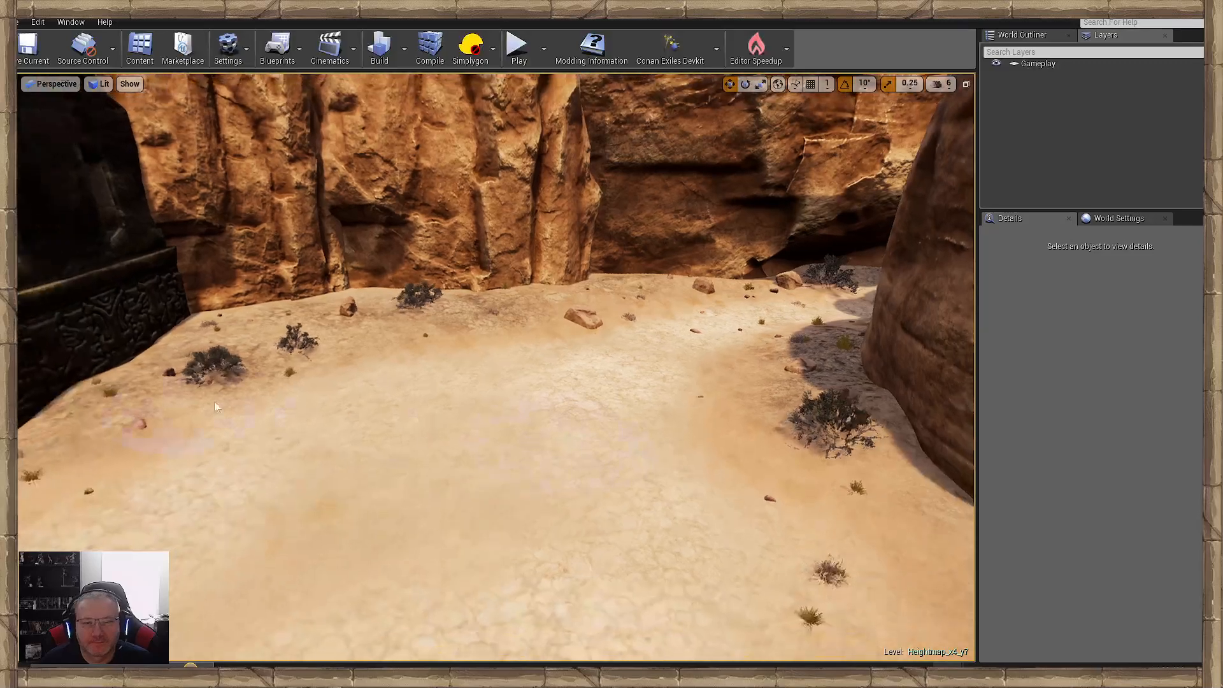
pyautogui.click(356, 540)
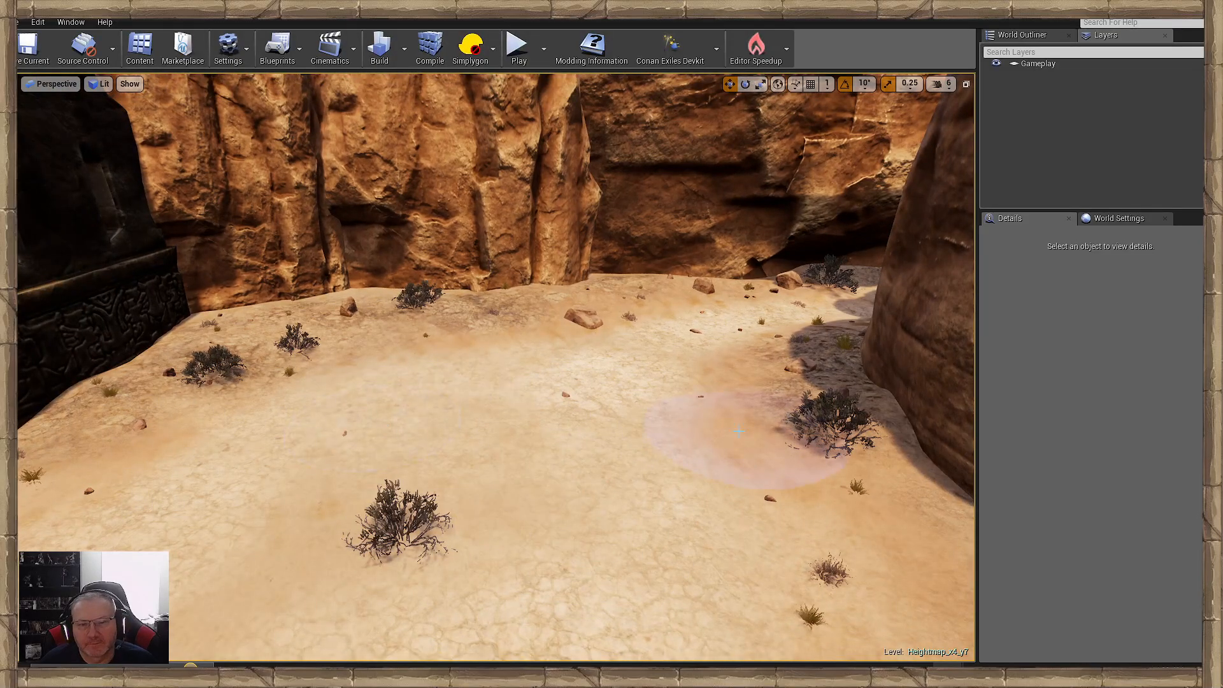
pyautogui.click(323, 374)
pyautogui.click(393, 572)
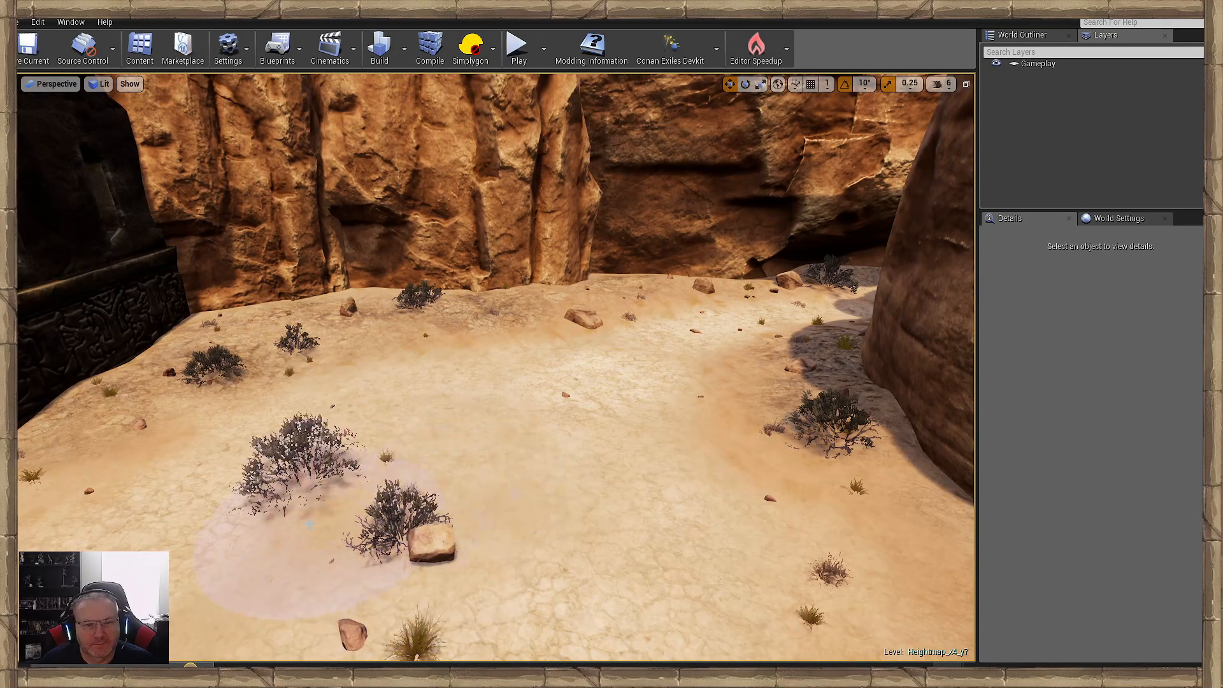
# - Examine the scattered bushes and rocks from the gateway, along the arena wall and around the blood-red pools
pyautogui.press('d')
pyautogui.moveTo(310, 524); pyautogui.dragTo(146, 523, button='right')
pyautogui.press('w')
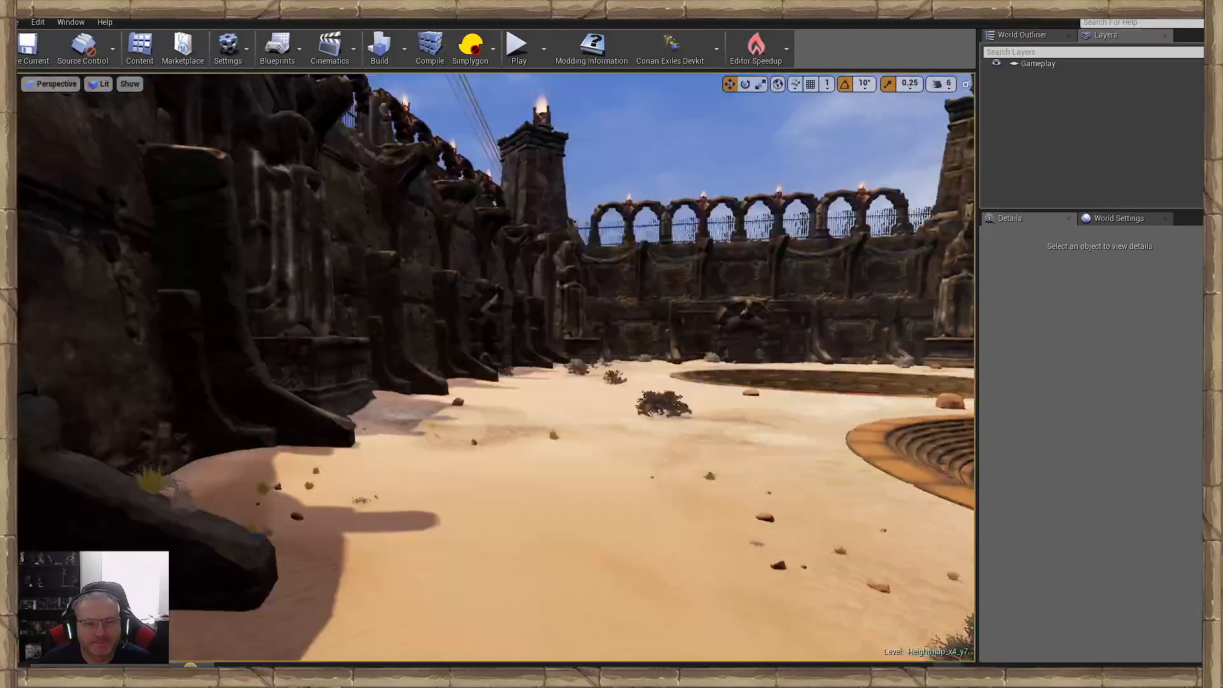
pyautogui.moveTo(573, 487); pyautogui.dragTo(615, 500, button='right')
pyautogui.press('w')
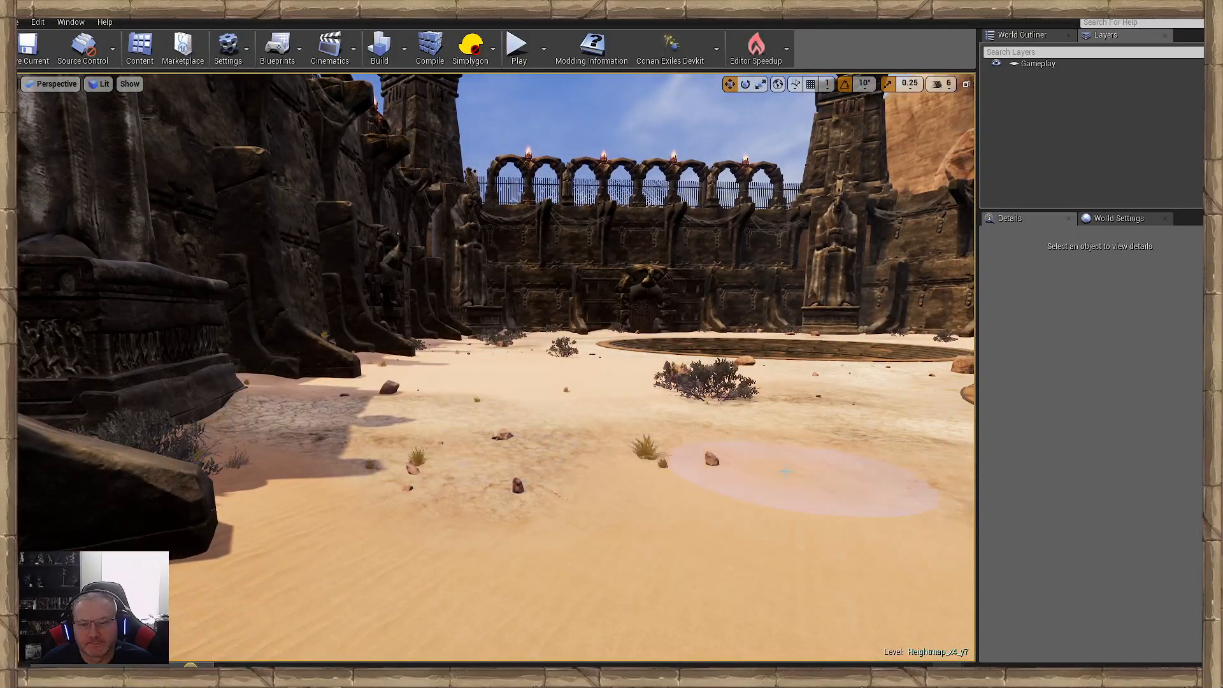
pyautogui.moveTo(835, 477)
pyautogui.mouseDown()
pyautogui.moveTo(866, 465)
pyautogui.moveTo(599, 459)
pyautogui.moveTo(439, 471)
pyautogui.mouseUp()
pyautogui.moveTo(439, 472); pyautogui.dragTo(439, 460, button='right')
pyautogui.press('w')
pyautogui.moveTo(574, 494)
pyautogui.mouseDown(button='right')
pyautogui.moveTo(570, 481)
pyautogui.moveTo(574, 498)
pyautogui.mouseUp(button='right')
pyautogui.moveTo(414, 512); pyautogui.dragTo(778, 532)
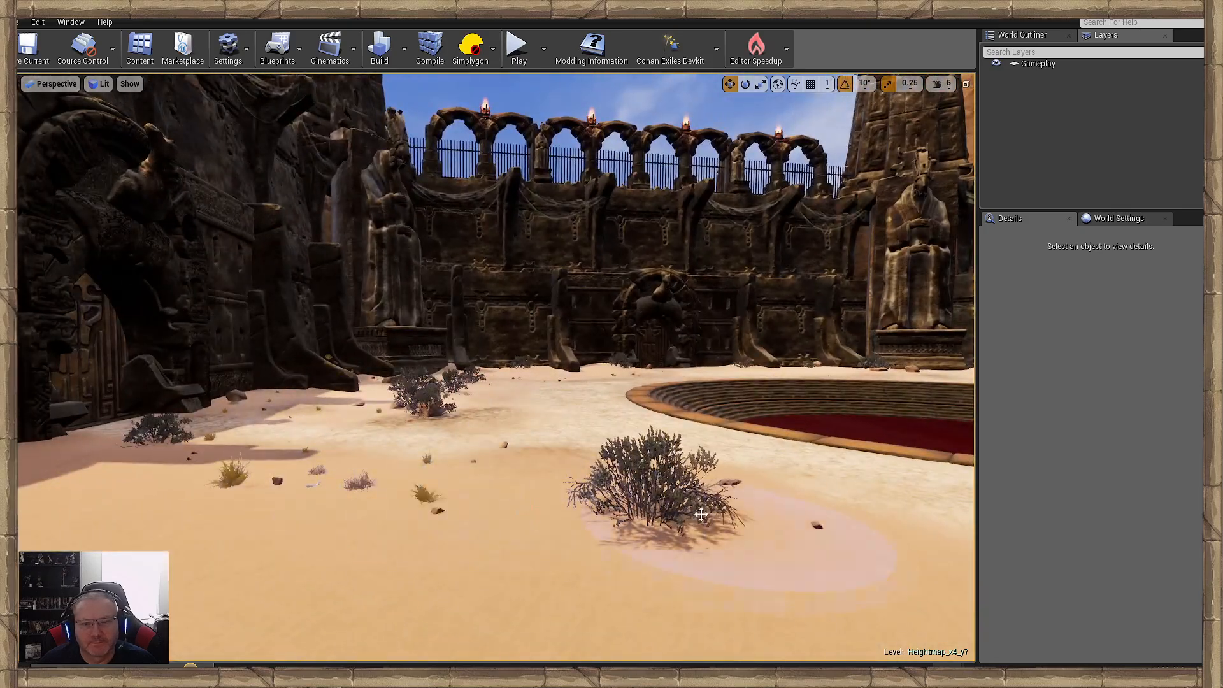
pyautogui.press('w')
pyautogui.moveTo(778, 533)
pyautogui.mouseDown(button='right')
pyautogui.moveTo(848, 530)
pyautogui.moveTo(854, 545)
pyautogui.moveTo(1025, 533)
pyautogui.mouseUp(button='right')
pyautogui.press('s')
pyautogui.press('w')
pyautogui.press('w')
pyautogui.moveTo(686, 510); pyautogui.dragTo(686, 510, button='right')
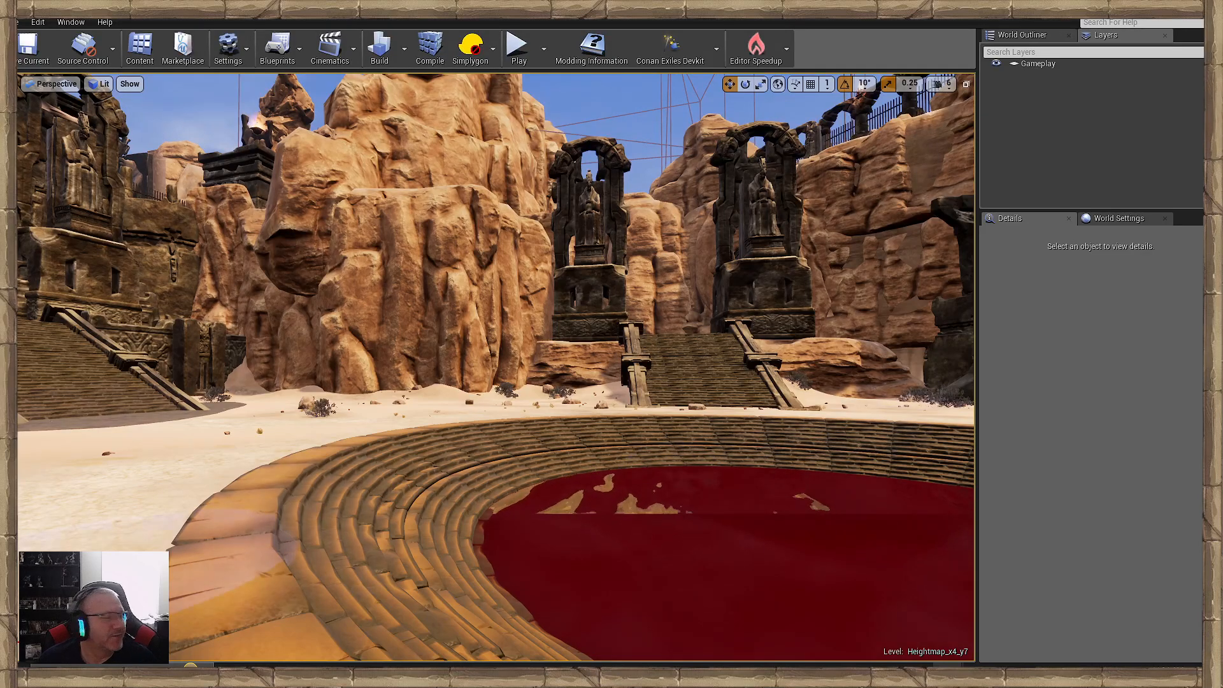
# - Save the current level, Heightmap_x4_y7
pyautogui.click(33, 57)
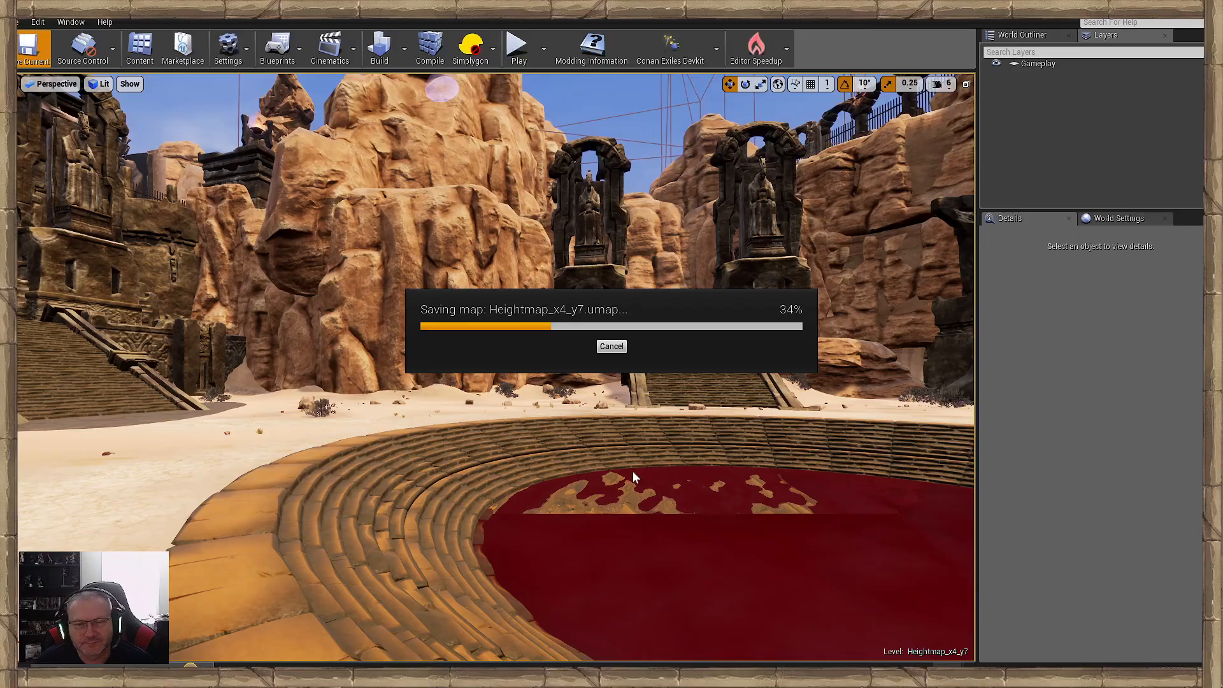
pyautogui.moveTo(565, 464)
pyautogui.mouseDown(button='right')
pyautogui.moveTo(637, 421)
pyautogui.moveTo(618, 459)
pyautogui.moveTo(548, 440)
pyautogui.moveTo(472, 459)
pyautogui.moveTo(611, 446)
pyautogui.moveTo(1032, 449)
pyautogui.moveTo(764, 453)
pyautogui.moveTo(822, 503)
pyautogui.mouseUp(button='right')
pyautogui.press('w')
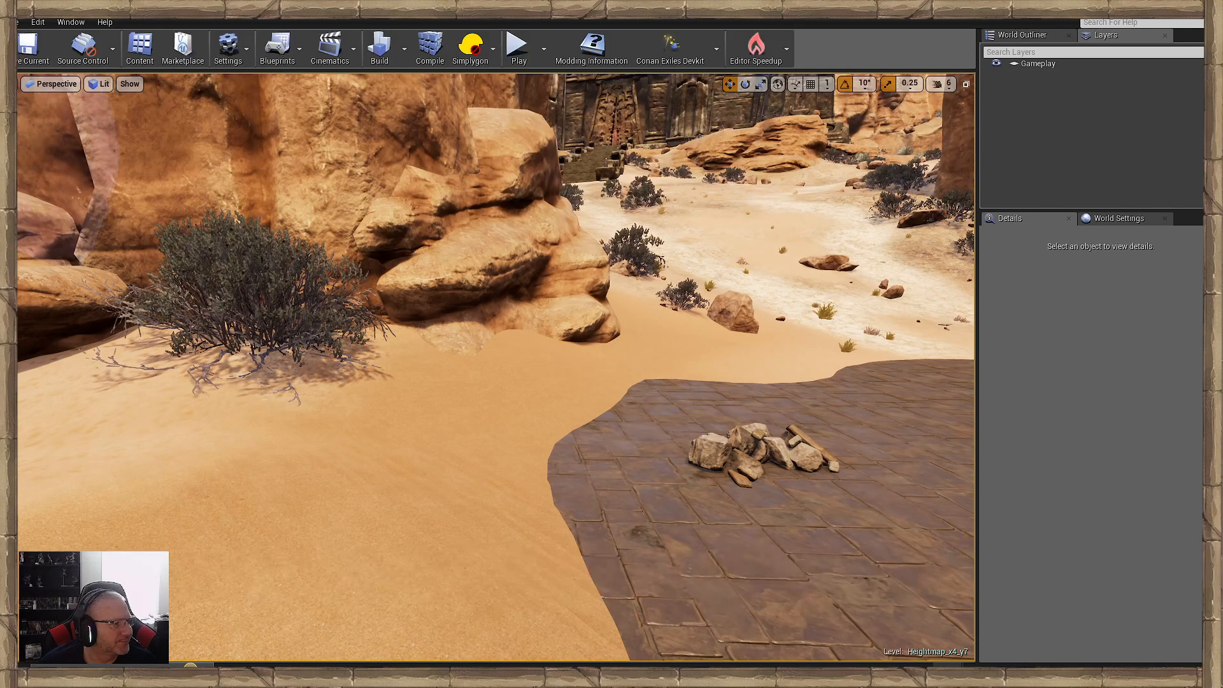
# - Try adding foliage on the open sand near the wall buttresses, undoing each placement
pyautogui.moveTo(497, 367); pyautogui.dragTo(613, 435, button='right')
pyautogui.press('w')
pyautogui.hotkey('ctrl', 'z')
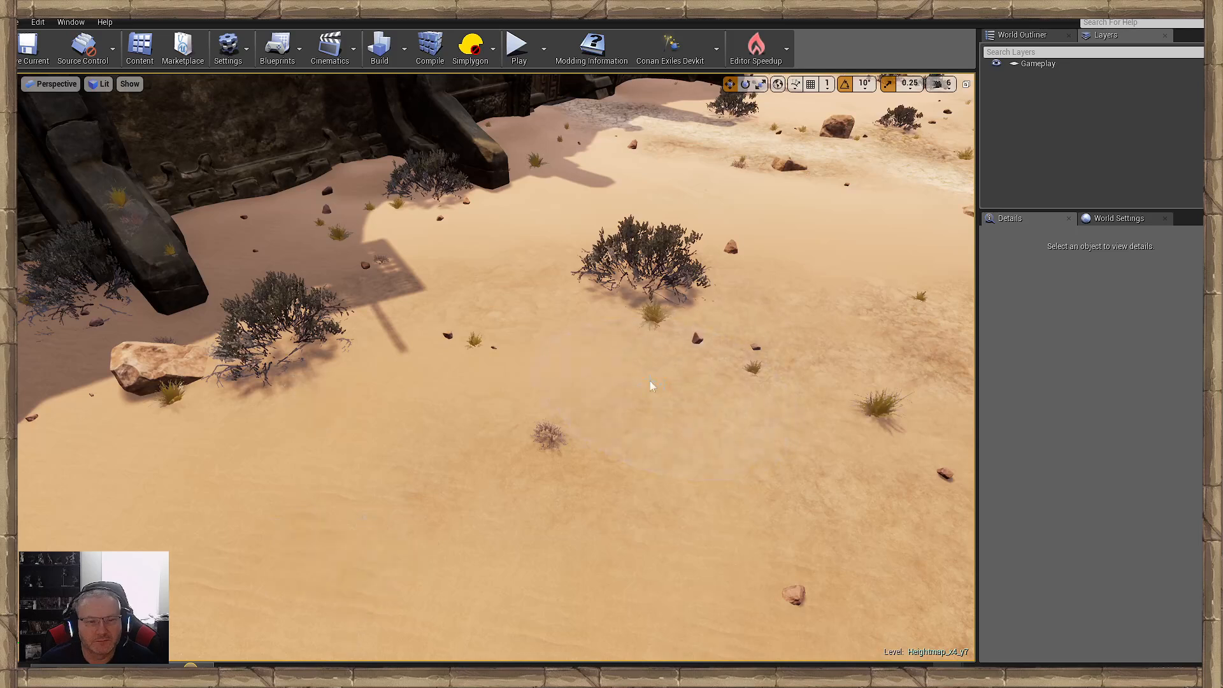
pyautogui.click(540, 361)
pyautogui.hotkey('ctrl', 'z')
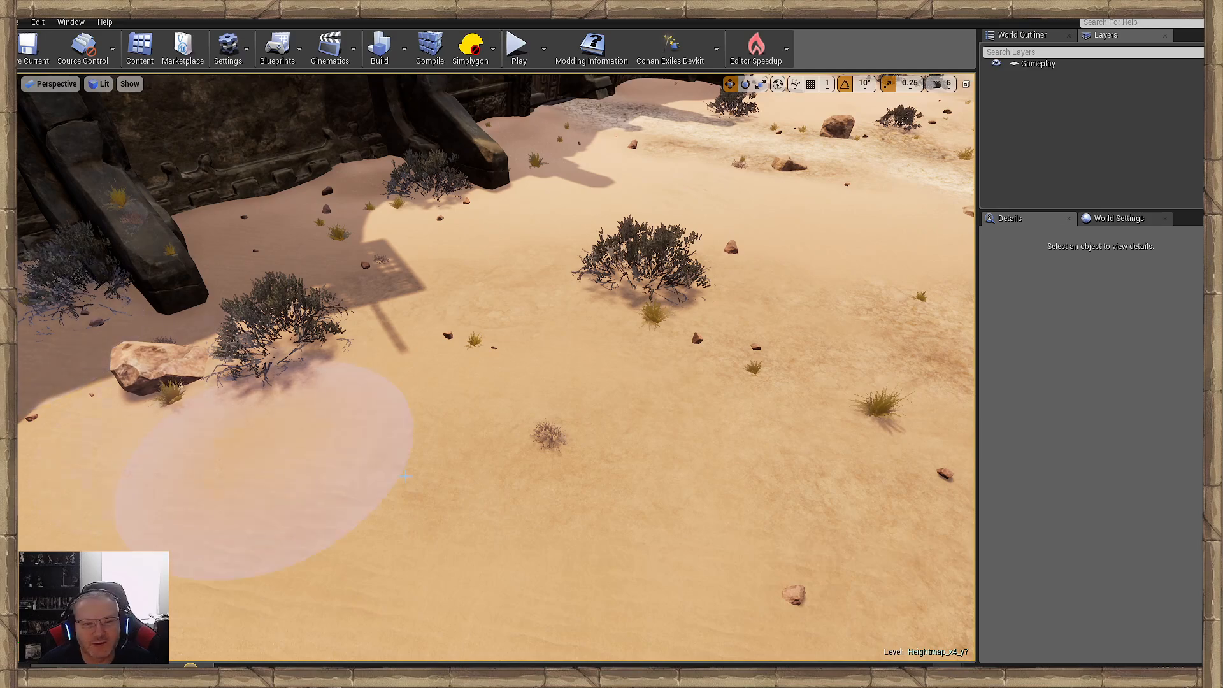
# - Add small plants, stones and grass tufts along the shaded wall between the statue pedestal and the next carved door
pyautogui.moveTo(583, 522); pyautogui.dragTo(701, 471, button='right')
pyautogui.moveTo(322, 458)
pyautogui.mouseDown(button='right')
pyautogui.moveTo(491, 450)
pyautogui.moveTo(367, 415)
pyautogui.mouseUp(button='right')
pyautogui.press('w')
pyautogui.moveTo(177, 516)
pyautogui.mouseDown(button='right')
pyautogui.moveTo(144, 449)
pyautogui.moveTo(178, 516)
pyautogui.mouseUp(button='right')
pyautogui.moveTo(462, 417); pyautogui.dragTo(369, 467, button='right')
pyautogui.press('w')
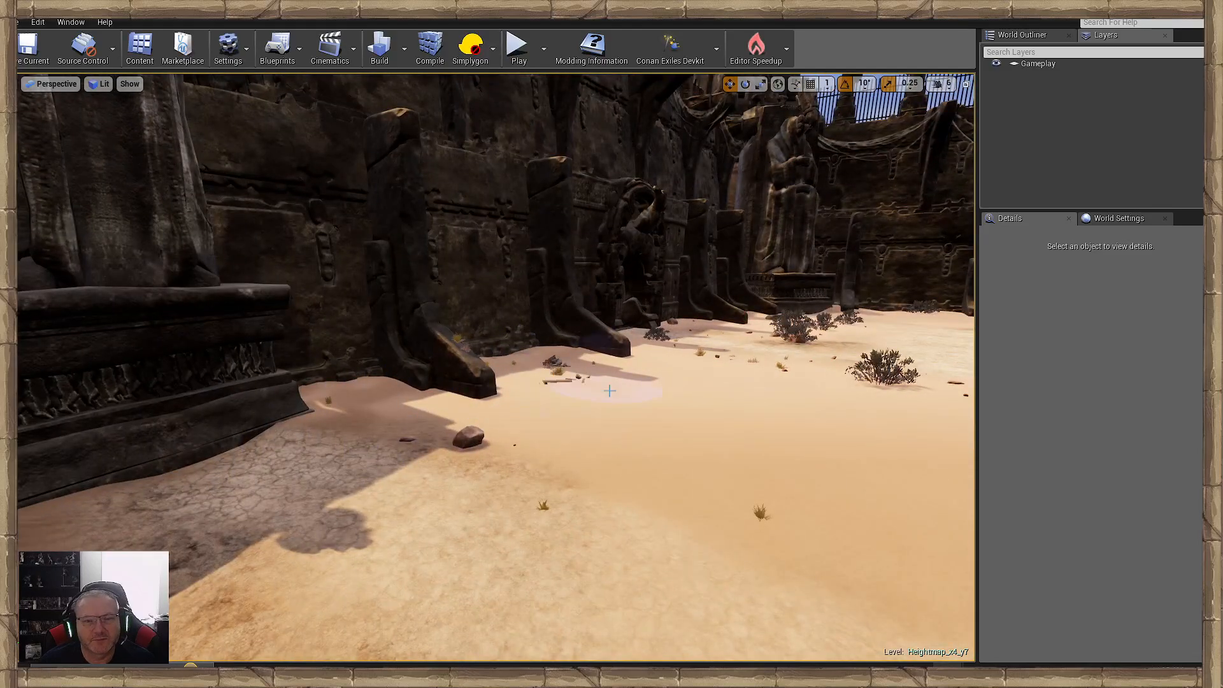
pyautogui.press('w')
pyautogui.moveTo(609, 390)
pyautogui.mouseDown(button='right')
pyautogui.moveTo(613, 356)
pyautogui.moveTo(541, 414)
pyautogui.mouseUp(button='right')
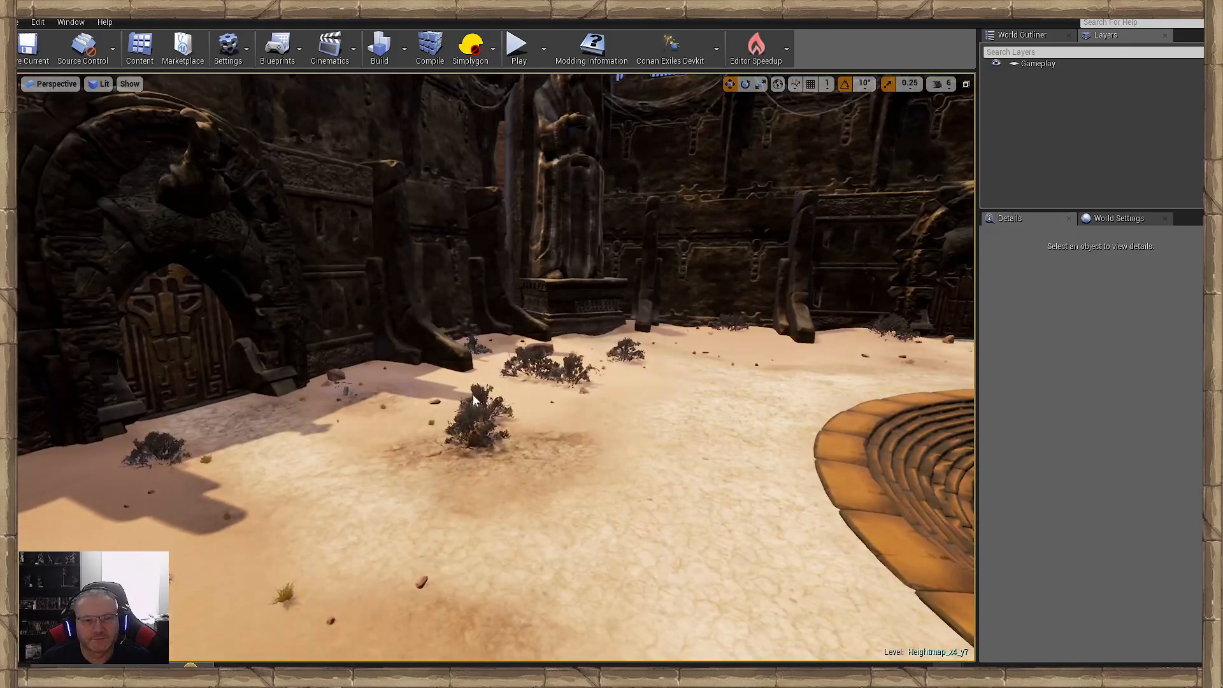
# - Scatter bushes, grass and stones along the wall from the shaded carved door to the sunlit statue pedestal, undoing the last placement
pyautogui.moveTo(715, 391)
pyautogui.mouseDown(button='right')
pyautogui.moveTo(605, 414)
pyautogui.moveTo(554, 456)
pyautogui.mouseUp(button='right')
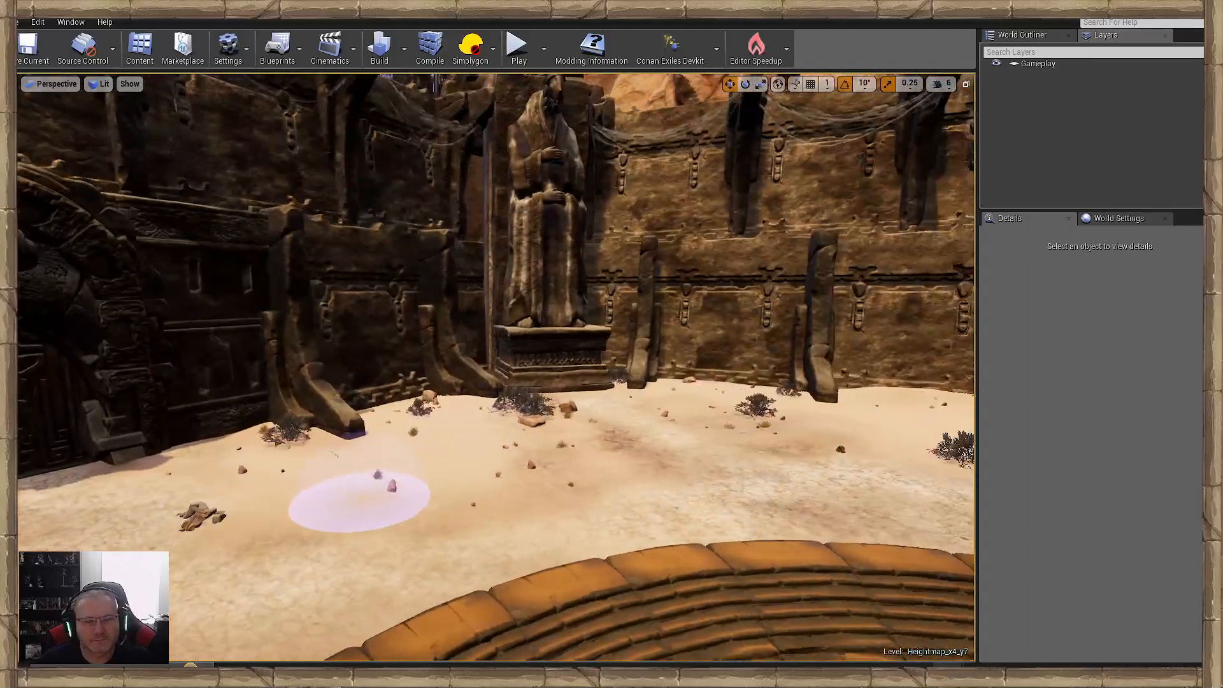
pyautogui.moveTo(359, 500); pyautogui.dragTo(267, 497, button='right')
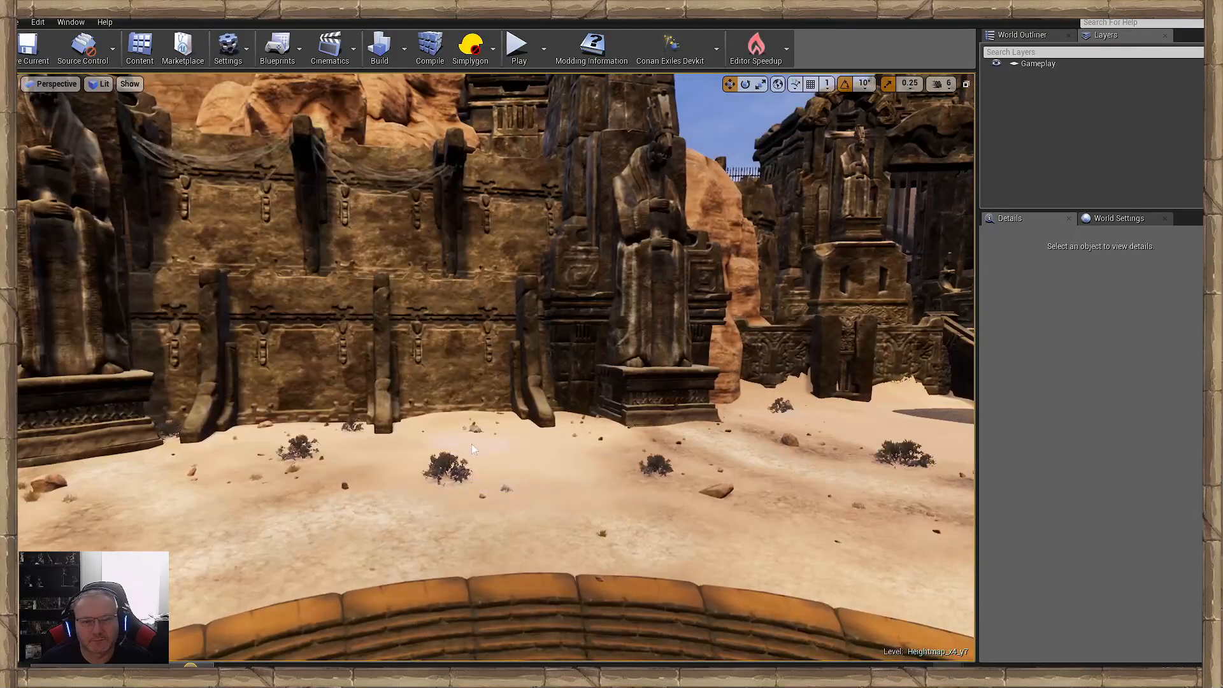
pyautogui.moveTo(367, 502)
pyautogui.mouseDown(button='right')
pyautogui.moveTo(484, 506)
pyautogui.moveTo(357, 515)
pyautogui.moveTo(402, 529)
pyautogui.moveTo(344, 592)
pyautogui.moveTo(382, 612)
pyautogui.moveTo(428, 526)
pyautogui.mouseUp(button='right')
pyautogui.click(418, 519)
pyautogui.press('w')
pyautogui.press('s')
pyautogui.hotkey('ctrl', 'z')
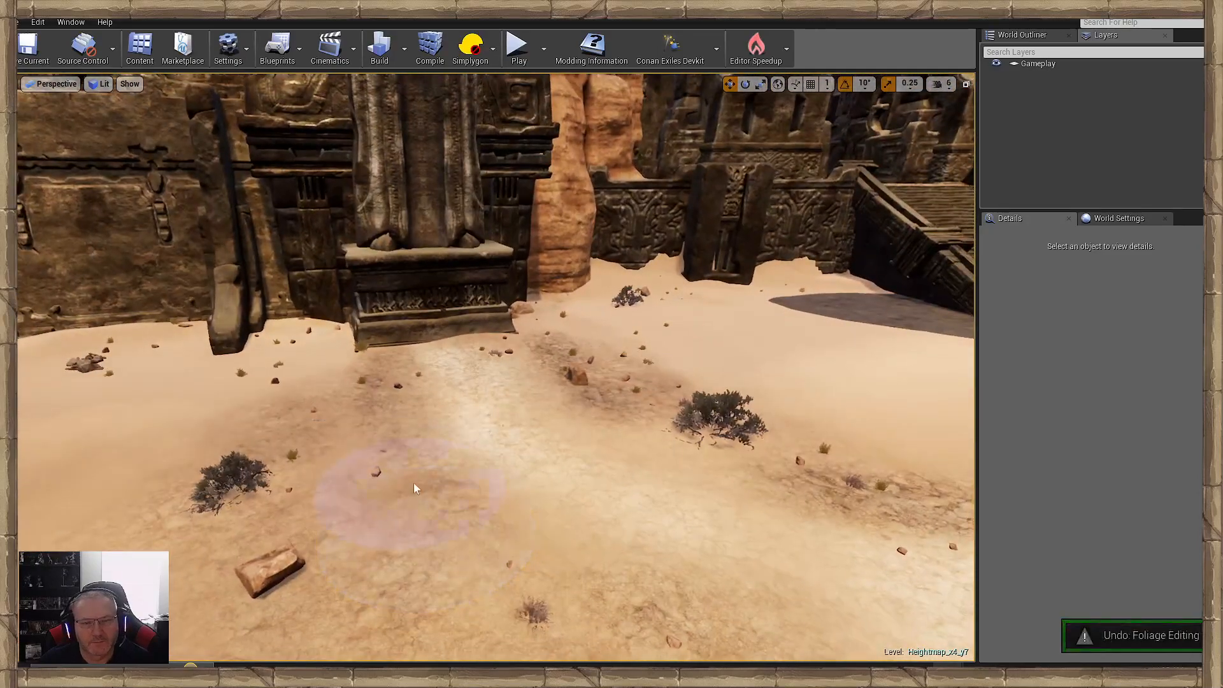
# - Add grass tufts and small stones around the sunlit statue pedestal and neighbouring buttress, undoing the wood-and-rock debris piles
pyautogui.press('w')
pyautogui.moveTo(414, 485); pyautogui.dragTo(490, 480, button='right')
pyautogui.click(395, 413)
pyautogui.moveTo(392, 408); pyautogui.dragTo(223, 418, button='right')
pyautogui.click(435, 396)
pyautogui.press('w')
pyautogui.moveTo(249, 510); pyautogui.dragTo(216, 513, button='right')
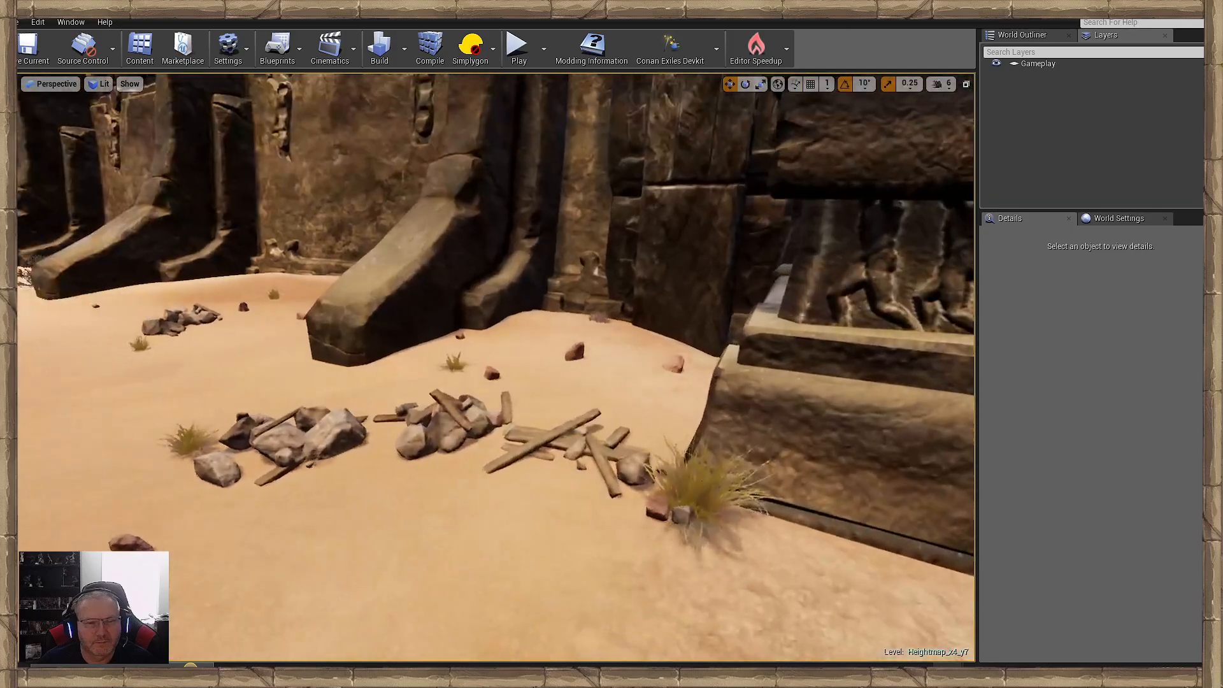
pyautogui.hotkey('ctrl', 'z')
# - Try adding foliage on the open sand in front of the statue pedestal, undoing the placement
pyautogui.click(408, 486)
pyautogui.moveTo(408, 486)
pyautogui.mouseDown(button='right')
pyautogui.moveTo(344, 487)
pyautogui.moveTo(354, 484)
pyautogui.mouseUp(button='right')
pyautogui.press('s')
pyautogui.hotkey('ctrl', 'z')
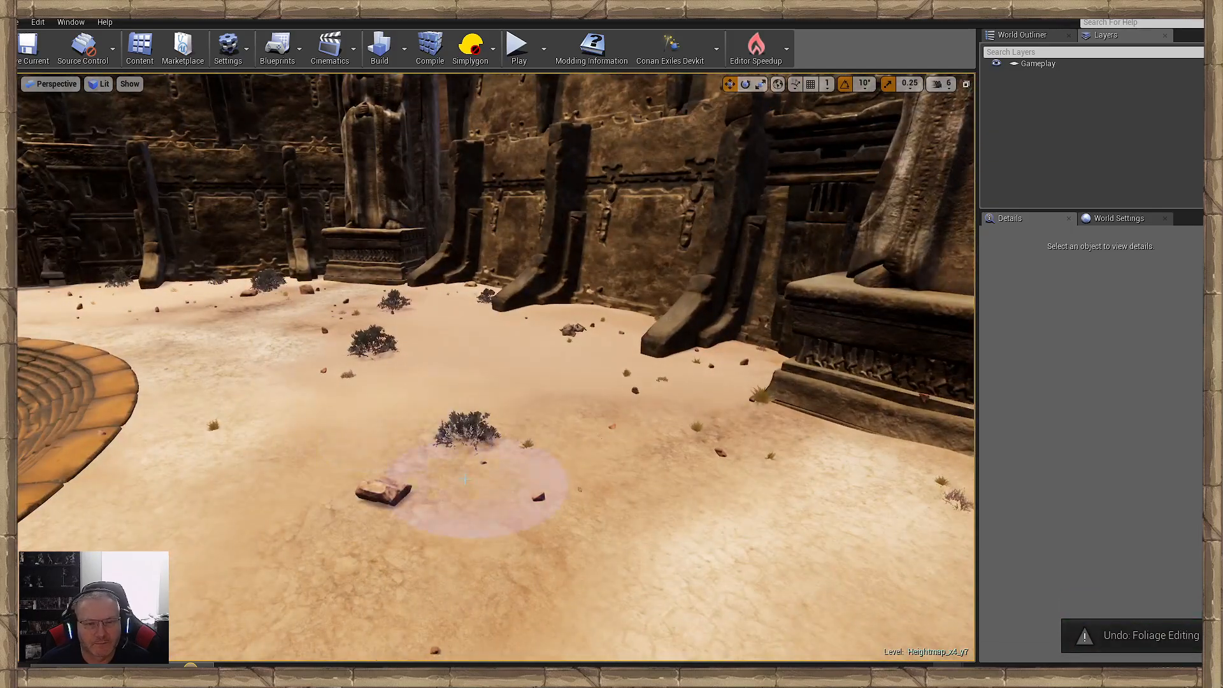
# - Scatter rocks, bushes and grass tufts across the open sand between the statue pedestal and the courtyard stairs
pyautogui.click(401, 526)
pyautogui.moveTo(402, 526)
pyautogui.mouseDown(button='right')
pyautogui.moveTo(210, 528)
pyautogui.moveTo(723, 497)
pyautogui.mouseUp(button='right')
pyautogui.press('w')
pyautogui.click(339, 426)
pyautogui.moveTo(488, 411); pyautogui.dragTo(662, 414, button='right')
pyautogui.press('d')
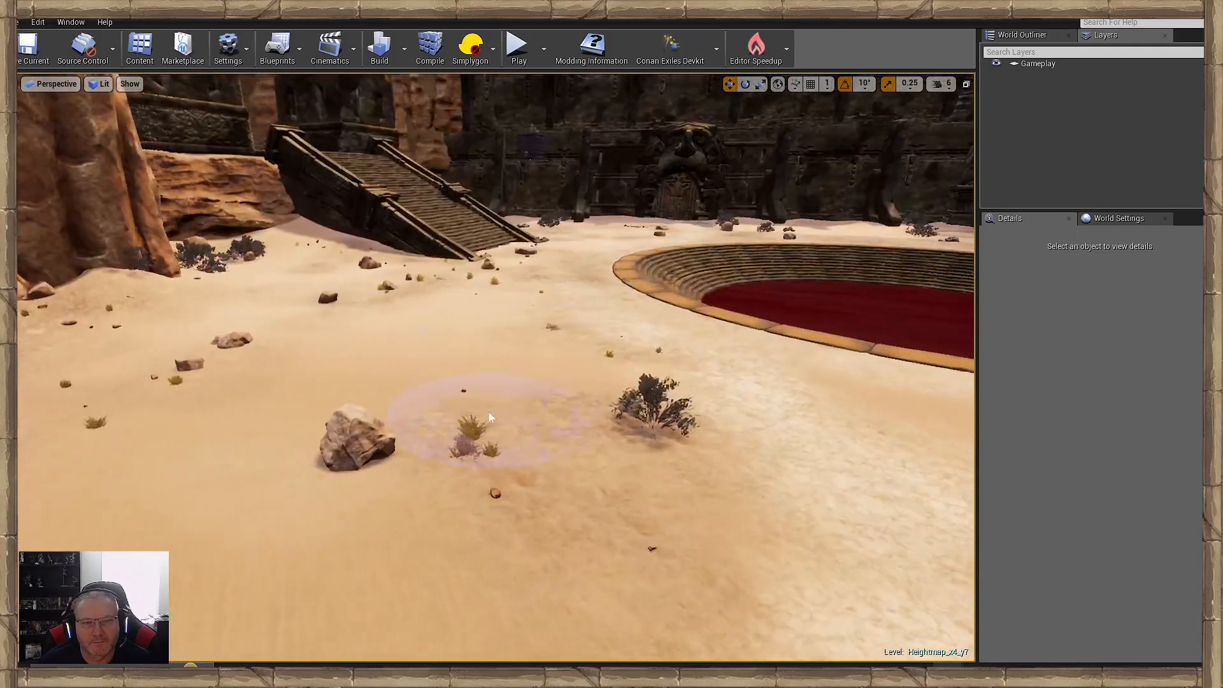
pyautogui.click(440, 426)
pyautogui.click(407, 382)
# - Examine the scattered rocks and bushes from the courtyard stairs out through the cliffs along the canyon path
pyautogui.press('w')
pyautogui.moveTo(299, 450)
pyautogui.mouseDown(button='right')
pyautogui.moveTo(382, 407)
pyautogui.moveTo(281, 382)
pyautogui.moveTo(305, 395)
pyautogui.mouseUp(button='right')
pyautogui.moveTo(498, 203); pyautogui.dragTo(714, 244, button='right')
pyautogui.press('w')
pyautogui.press('s')
pyautogui.press('w')
pyautogui.press('w')
pyautogui.press('s')
pyautogui.press('w')
pyautogui.press('s')
pyautogui.press('w')
pyautogui.press('s')
pyautogui.press('w')
pyautogui.press('w')
pyautogui.press('w')
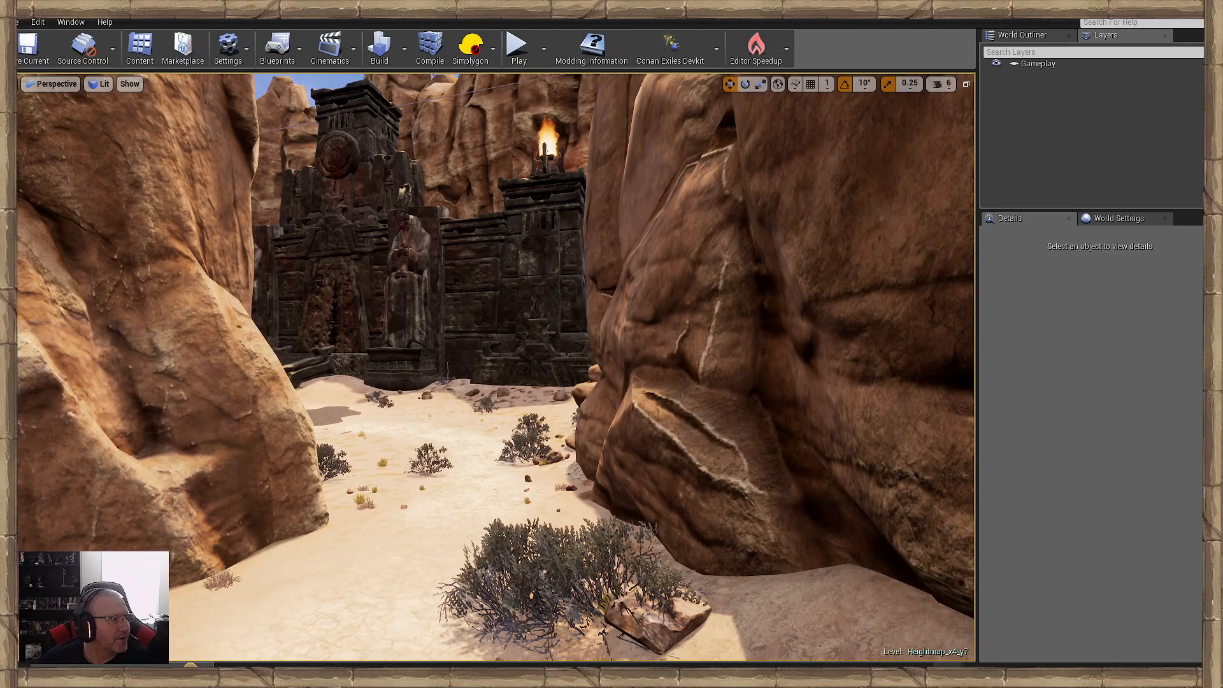
# - Start a play test from the sandy canyon path and dismiss the updated input settings notice
pyautogui.press('w')
pyautogui.moveTo(529, 394); pyautogui.dragTo(518, 573, button='right')
pyautogui.rightClick(399, 536)
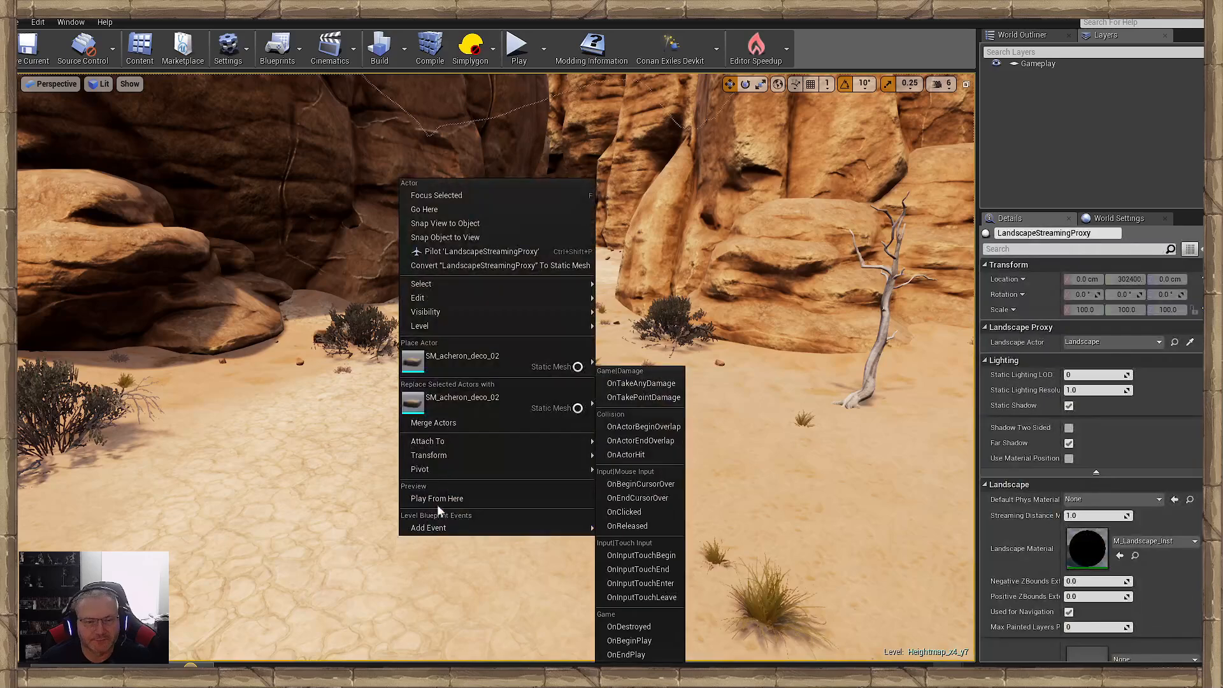
pyautogui.click(439, 502)
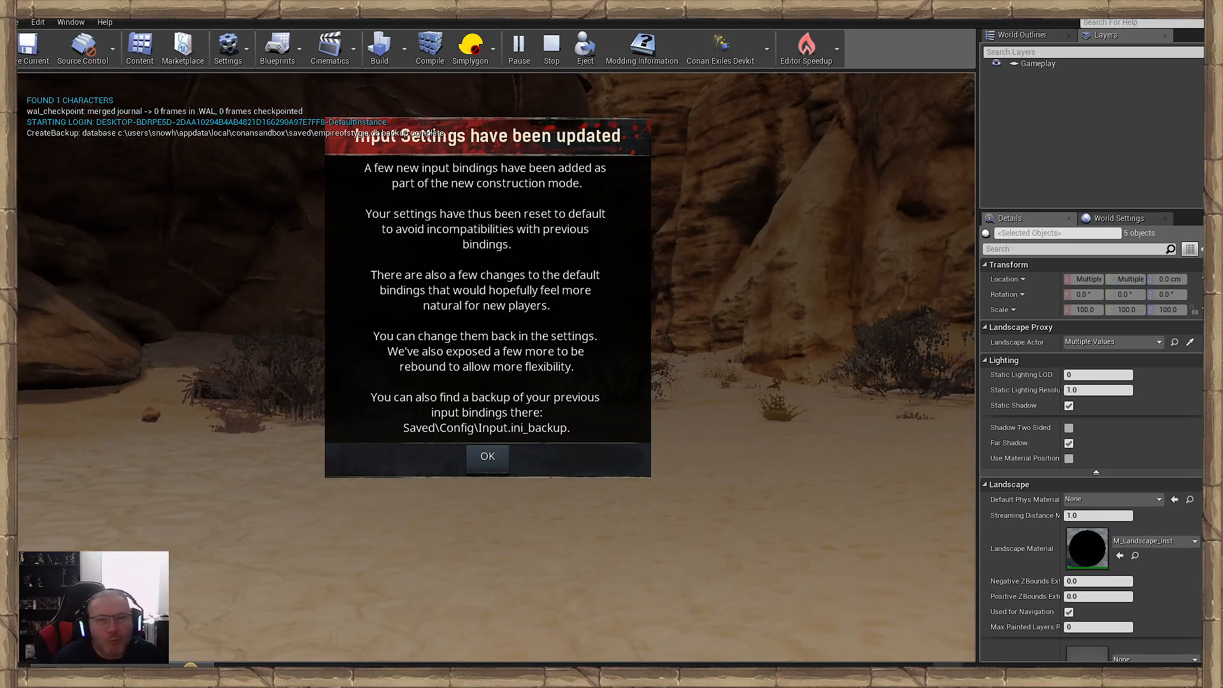
pyautogui.click(502, 455)
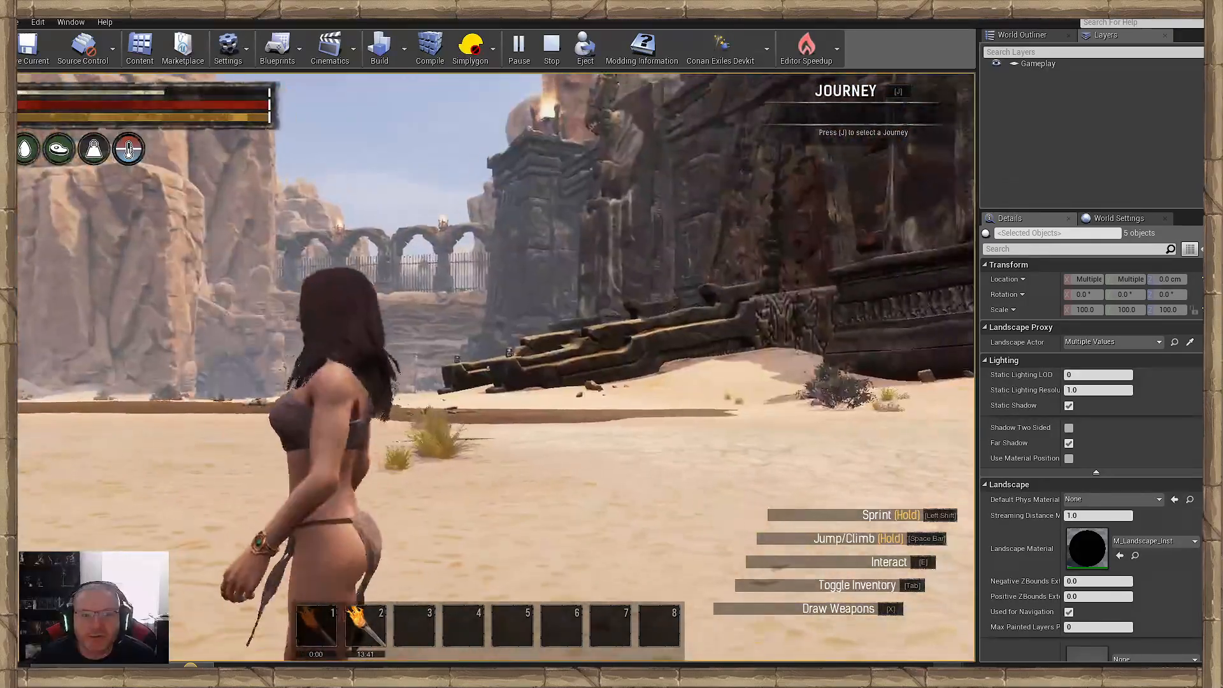
# - Check the character's location on the in-game world map and return to the canyon path
pyautogui.press('w')
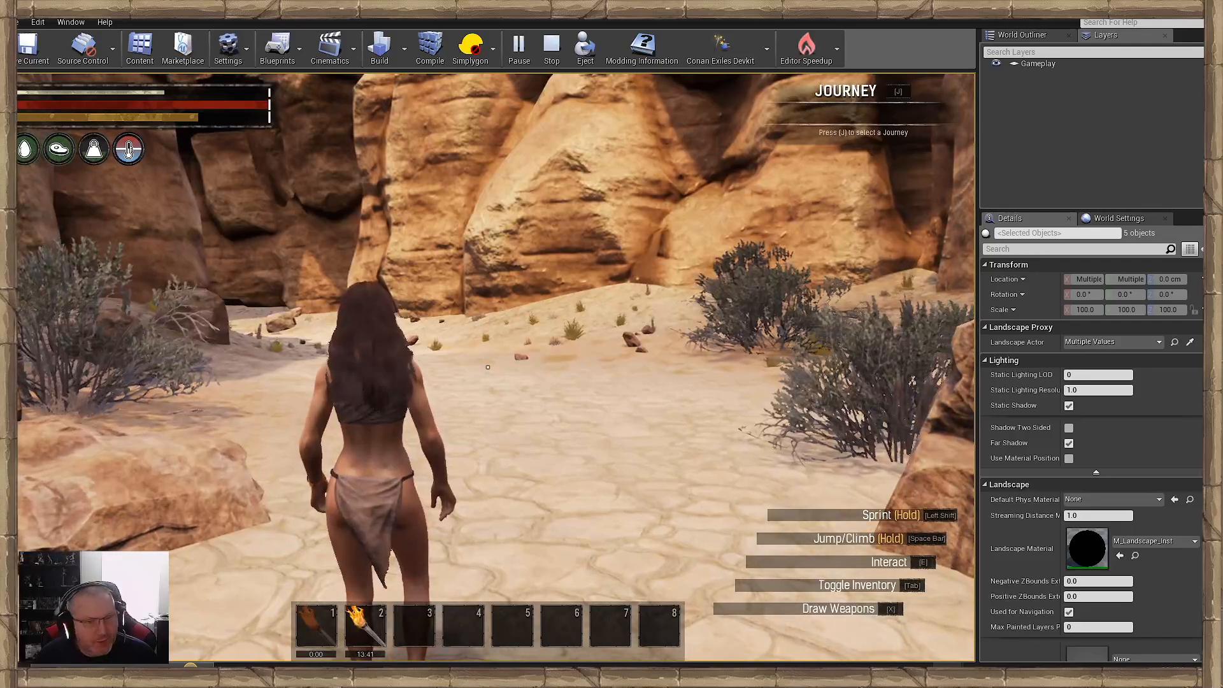
pyautogui.press('m')
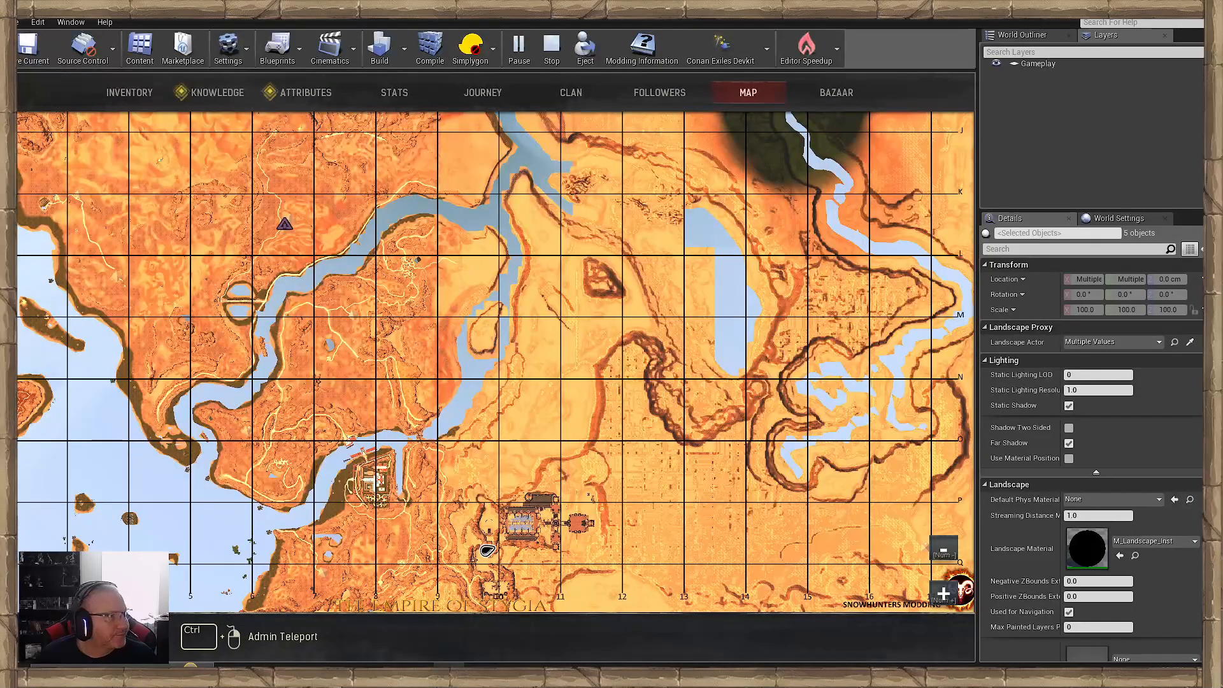
pyautogui.press('m')
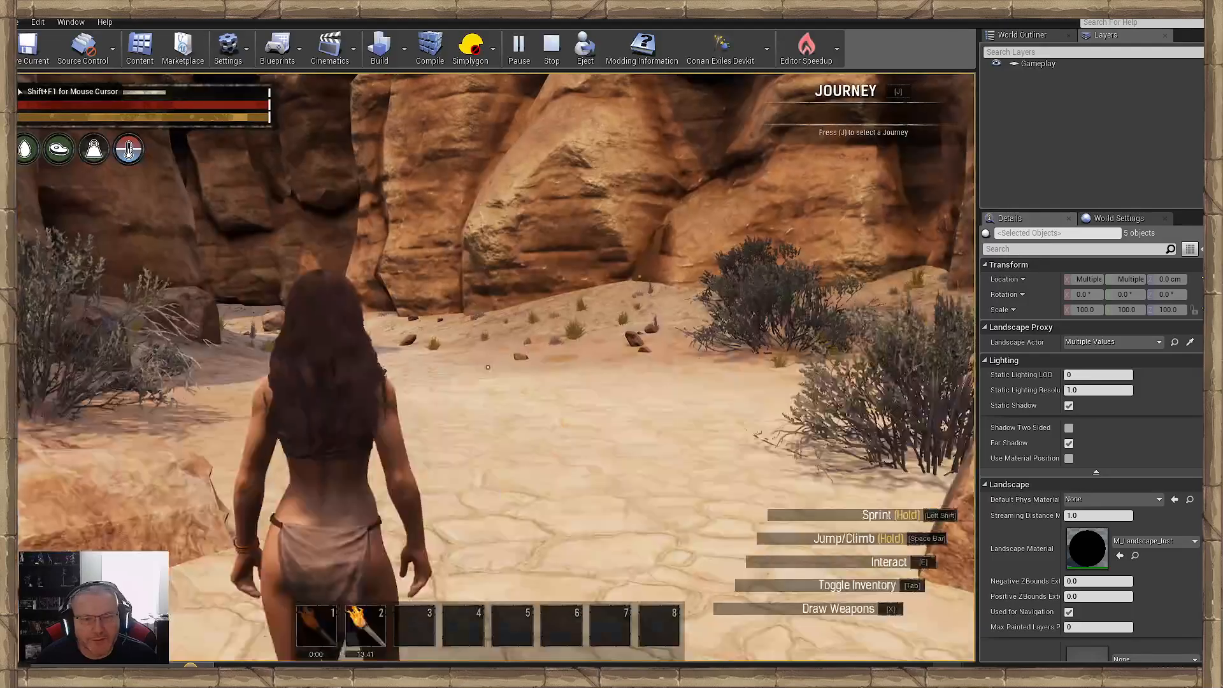
# - Run the character along the canyon path to the gateway towers, inspecting the bushes, grass and rocks
pyautogui.press('w')
pyautogui.hotkey('shift', 'w')
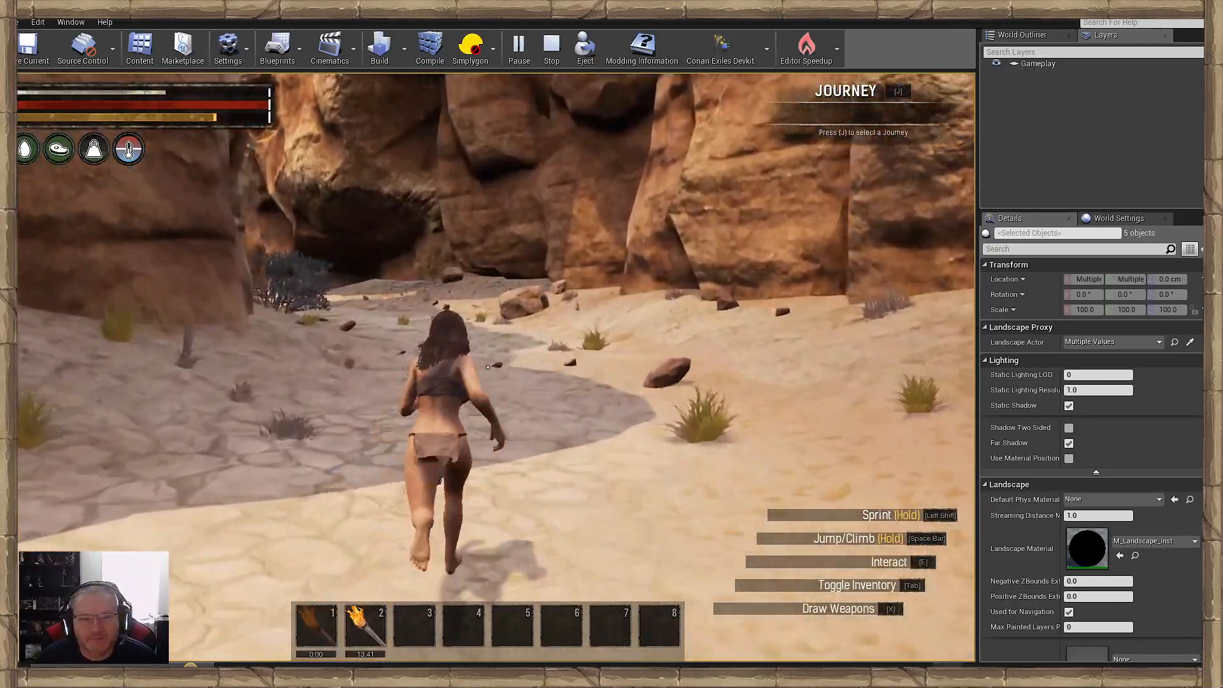
pyautogui.hotkey('shift', 'w')
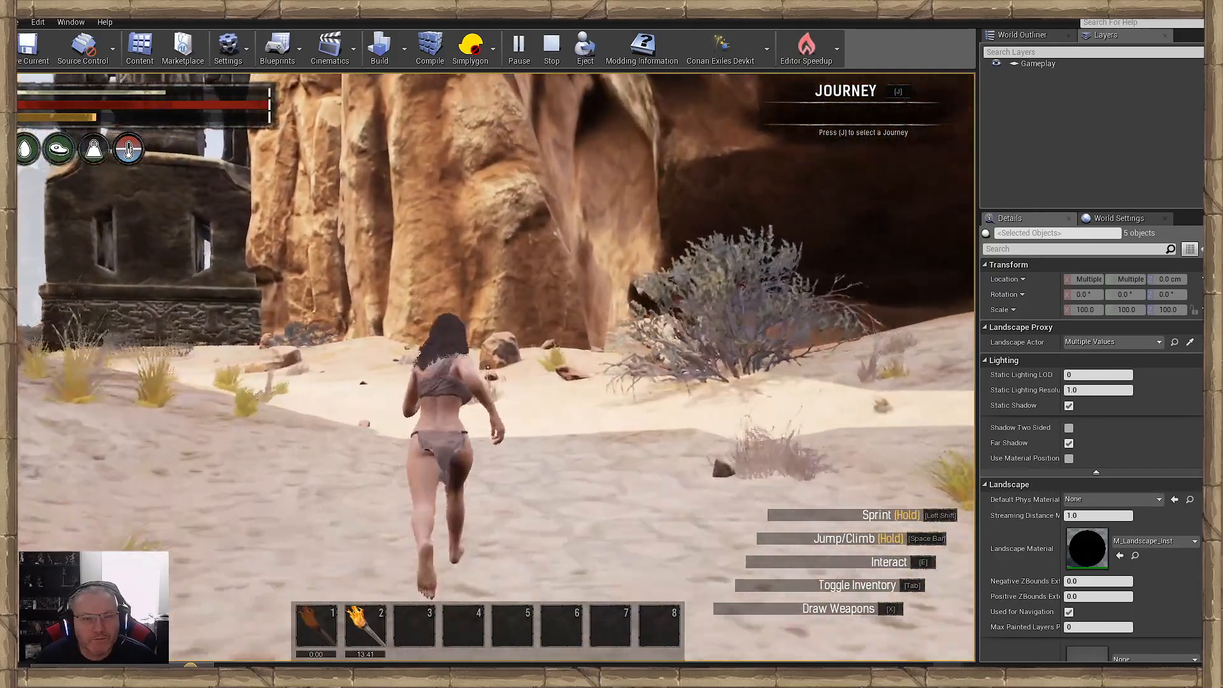
pyautogui.hotkey('shift', 'w')
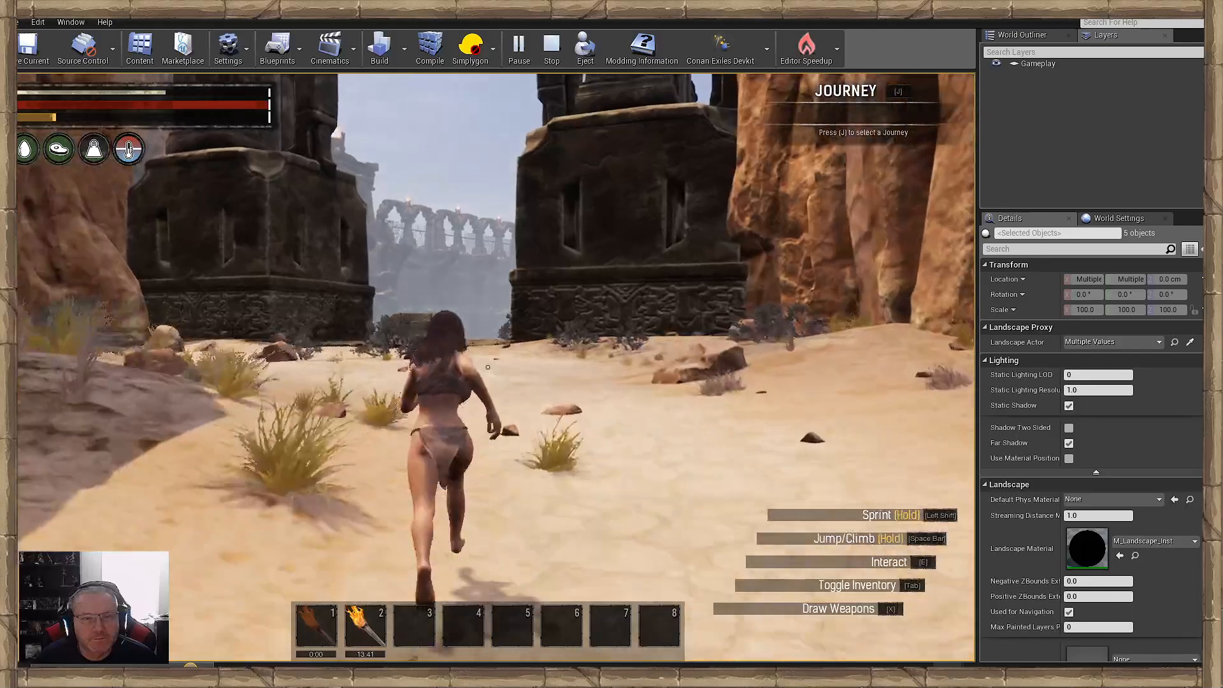
pyautogui.hotkey('shift', 'w')
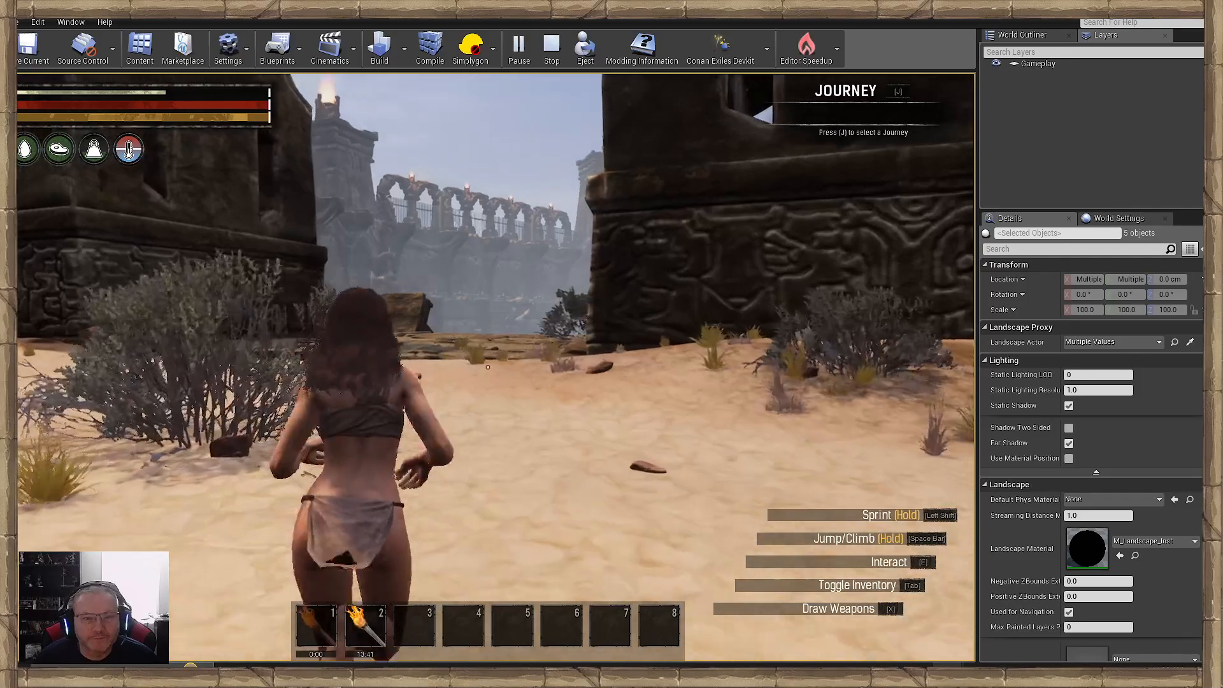
# - Cross the gateway's paved platform and descend the stairs, inspecting the courtyard and its blood-red pool
pyautogui.press('w')
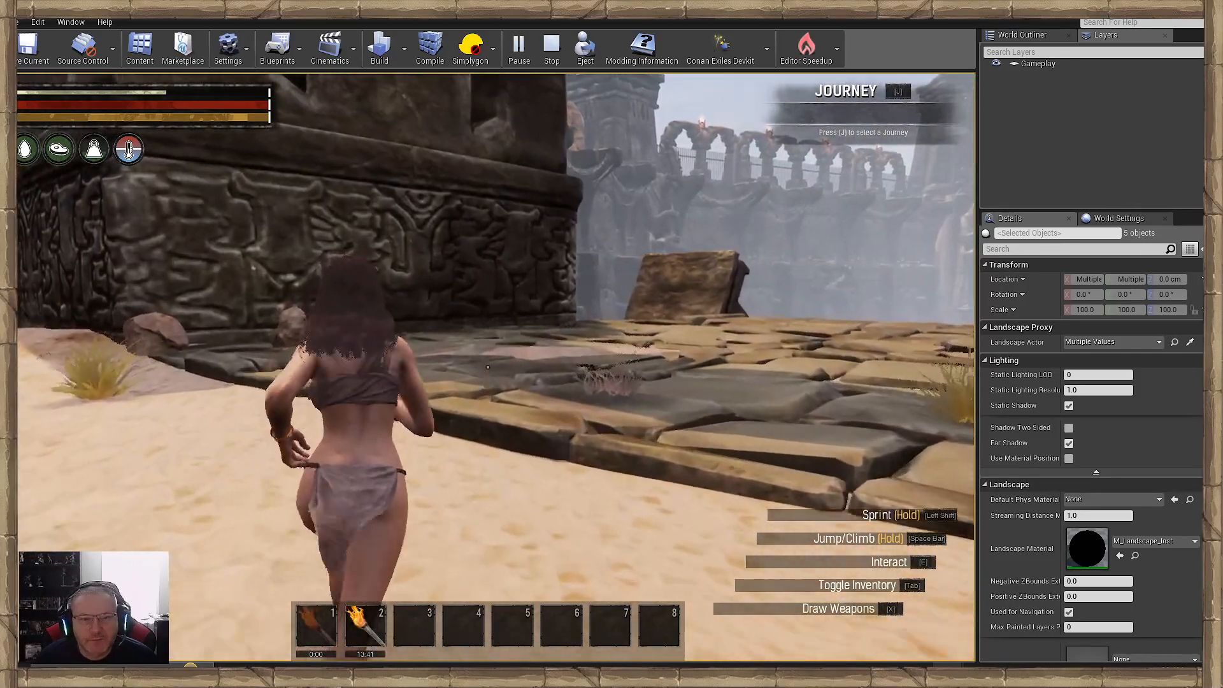
pyautogui.press('w')
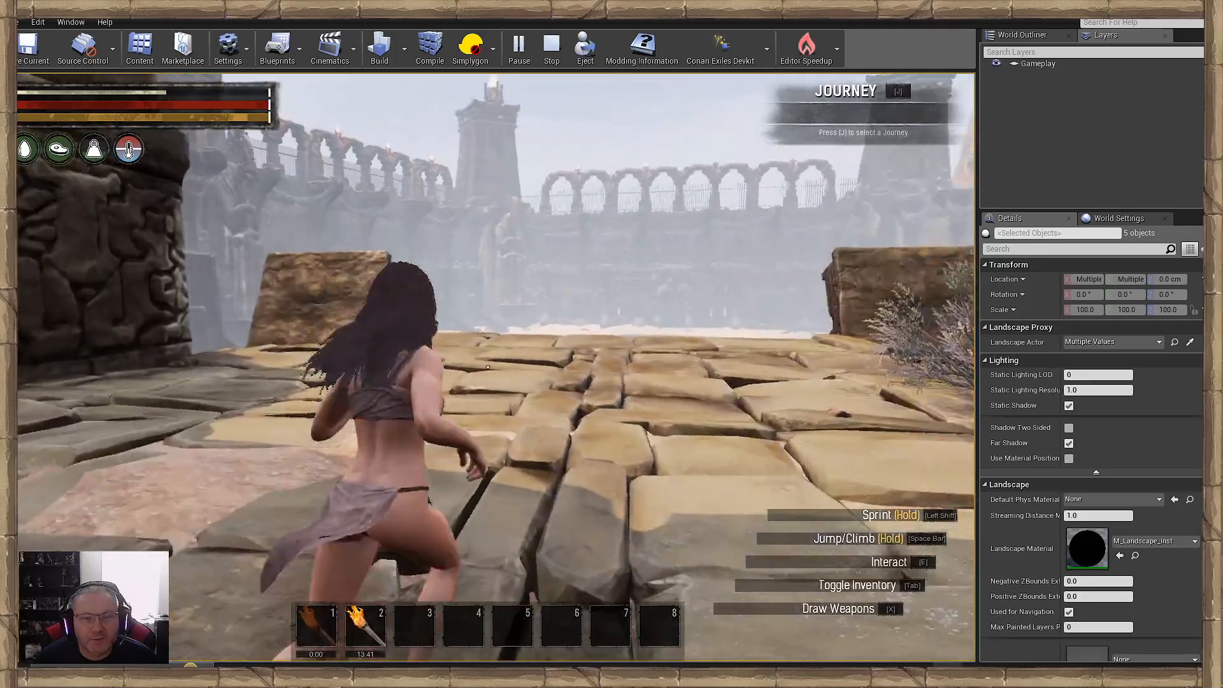
pyautogui.press('w')
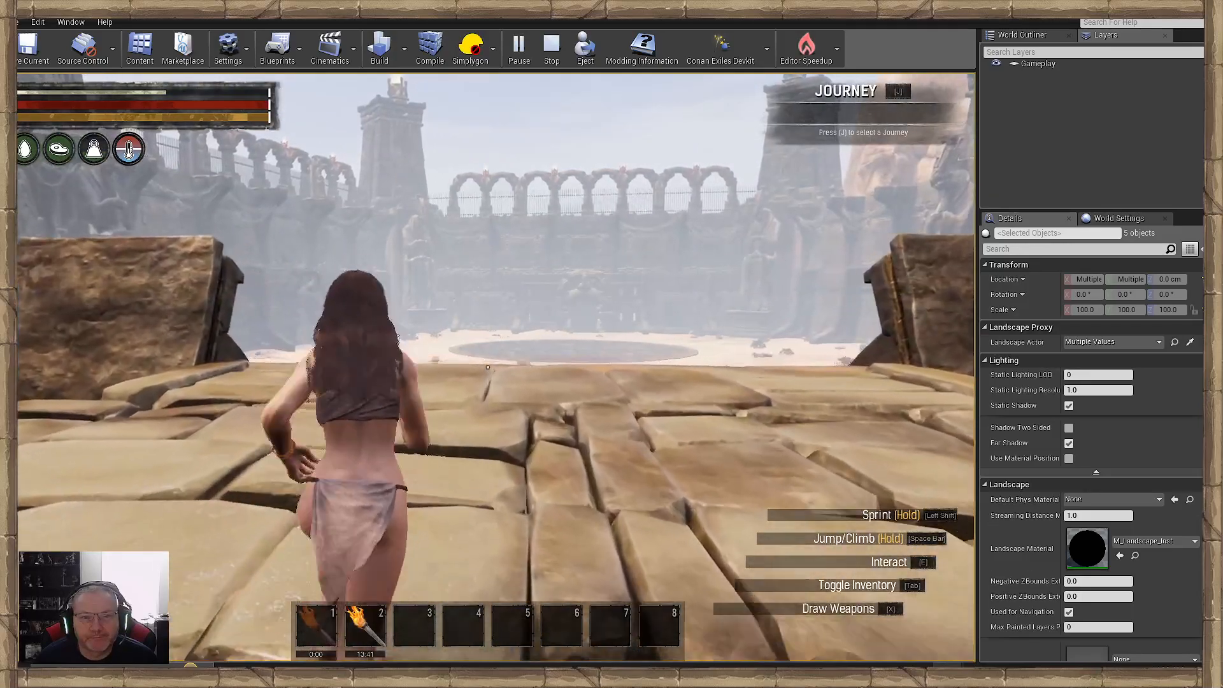
pyautogui.press('w')
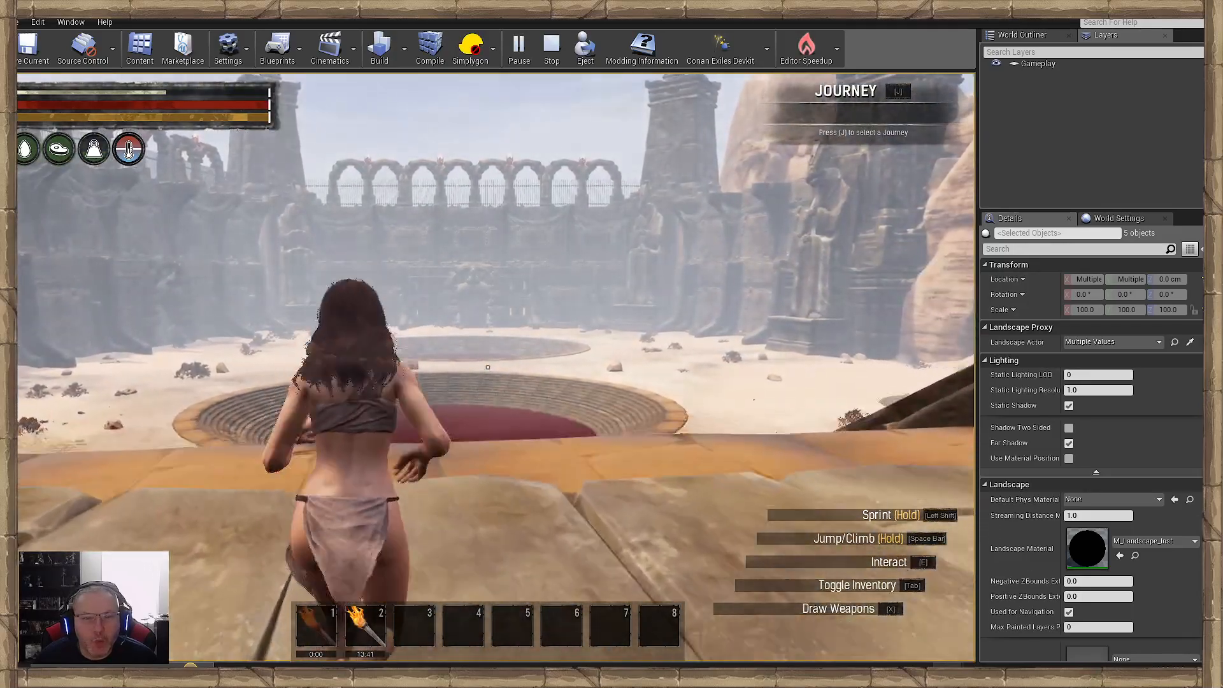
pyautogui.press('w')
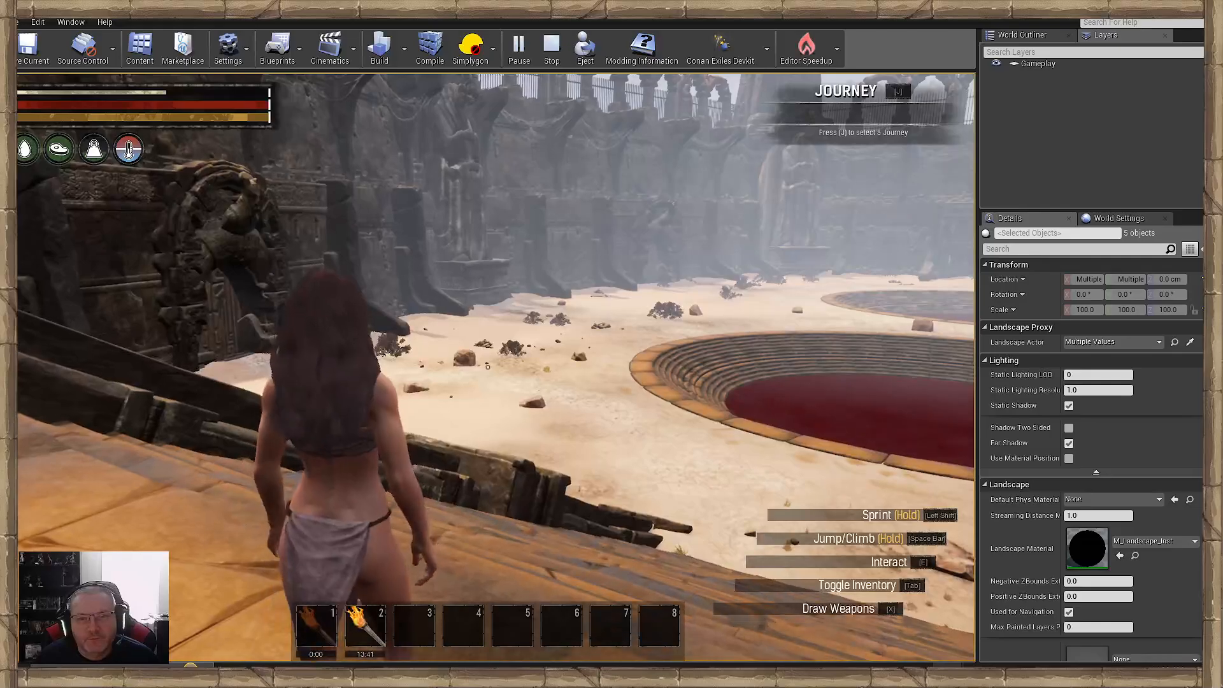
pyautogui.press('w')
pyautogui.press('w')
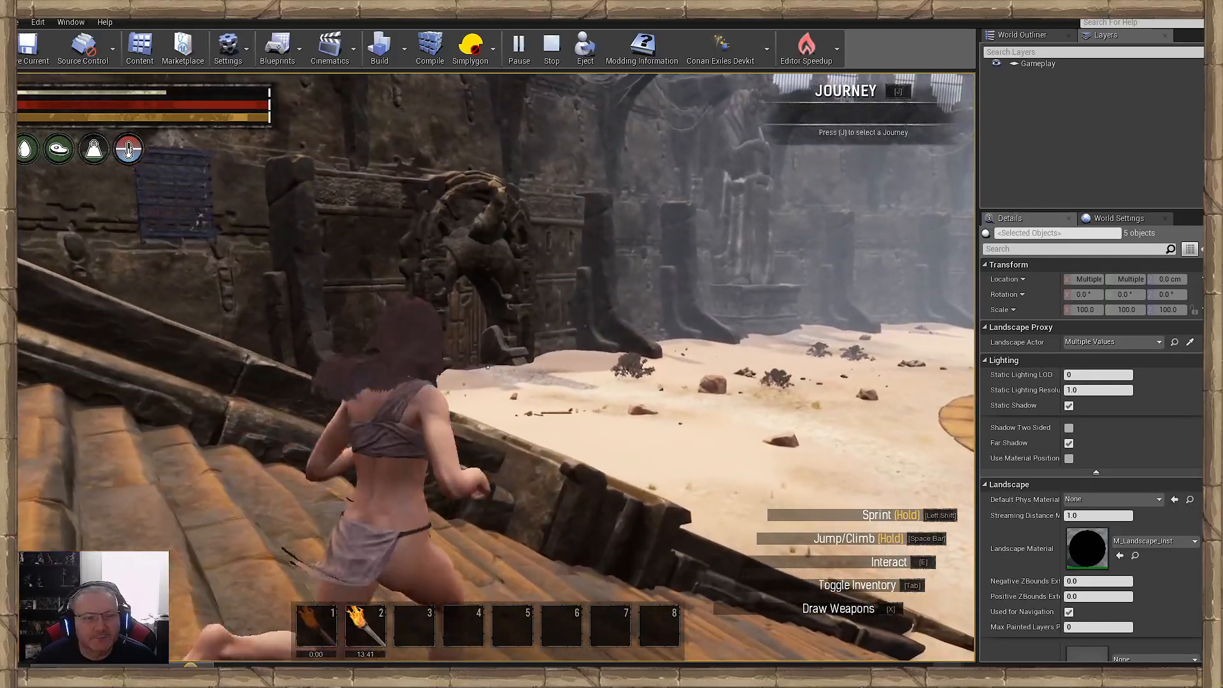
pyautogui.press('w')
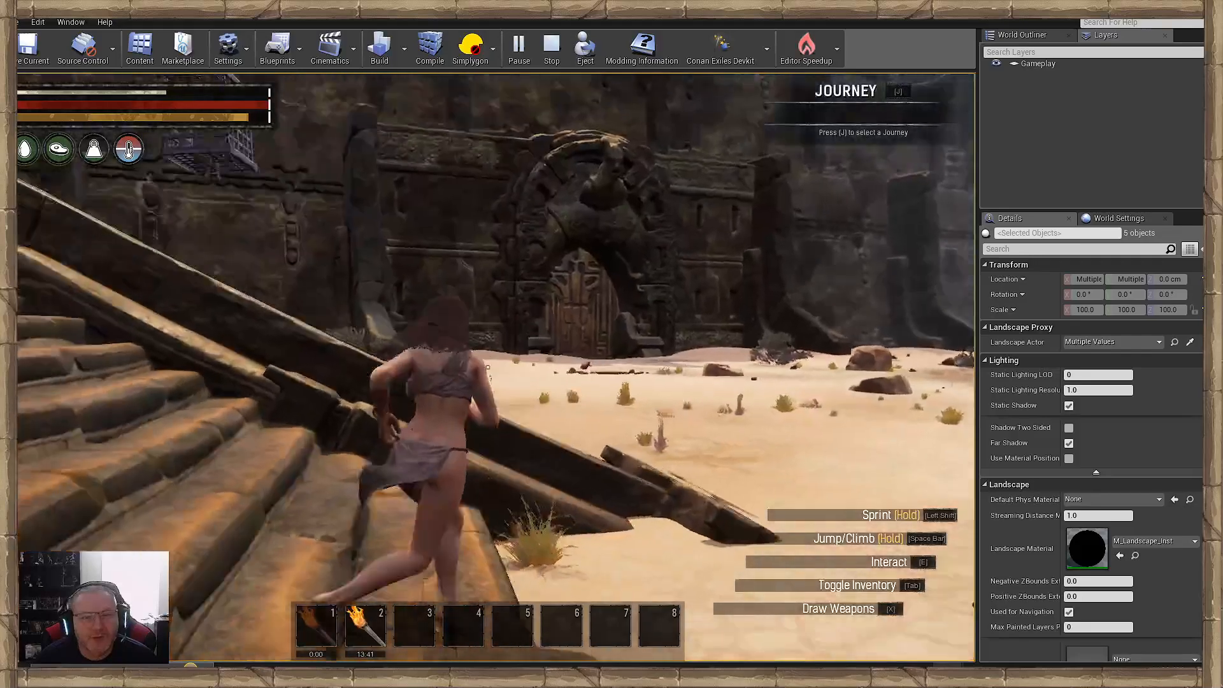
# - Inspect the foliage on the sand beside the stairs, below the hanging cage and in front of the first carved door
pyautogui.press('w')
pyautogui.press('w')
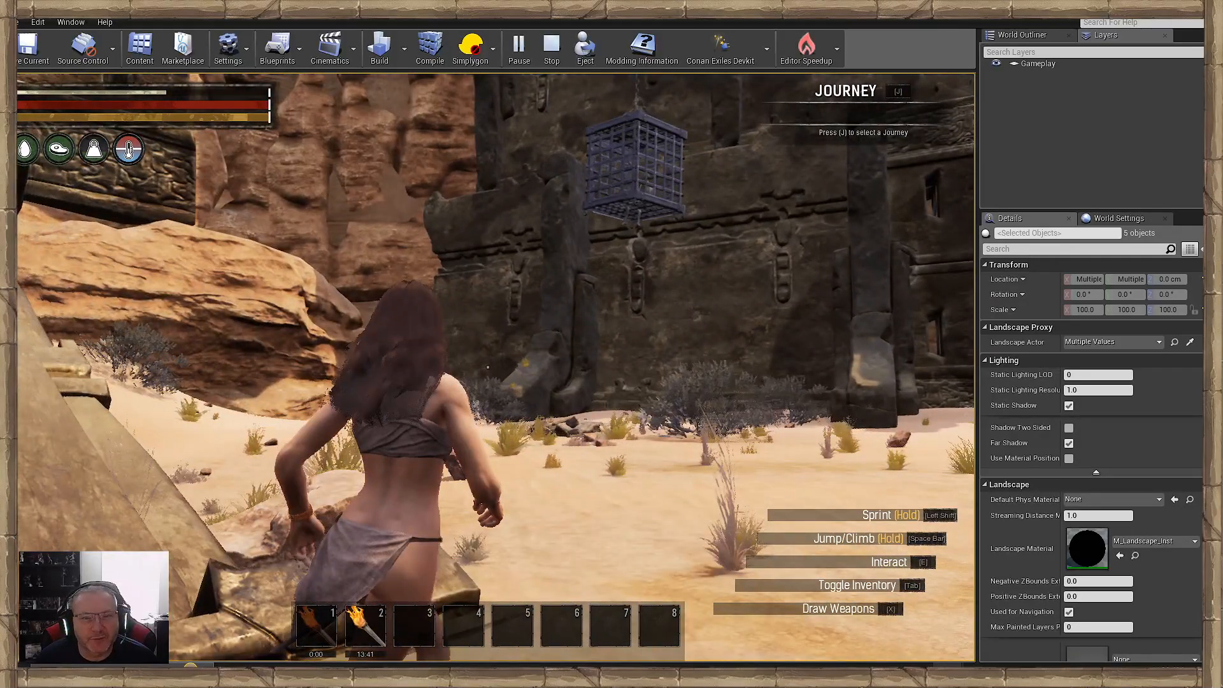
pyautogui.press('w')
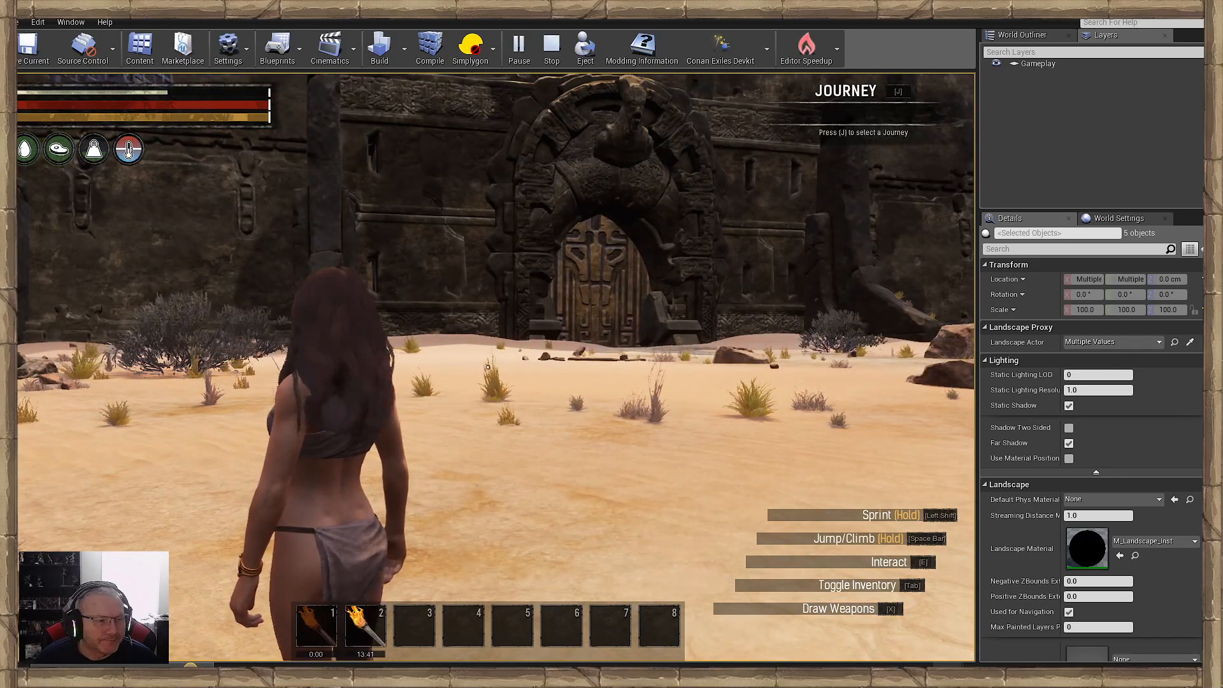
pyautogui.press('w')
pyautogui.press('w')
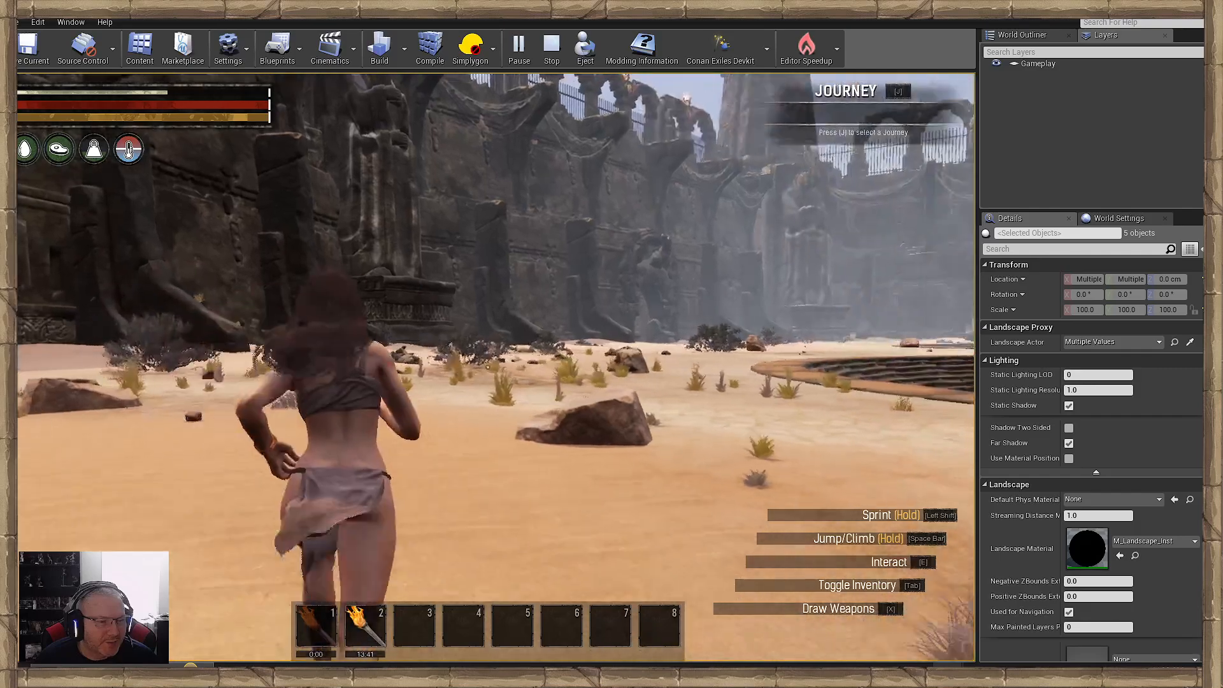
pyautogui.press('w')
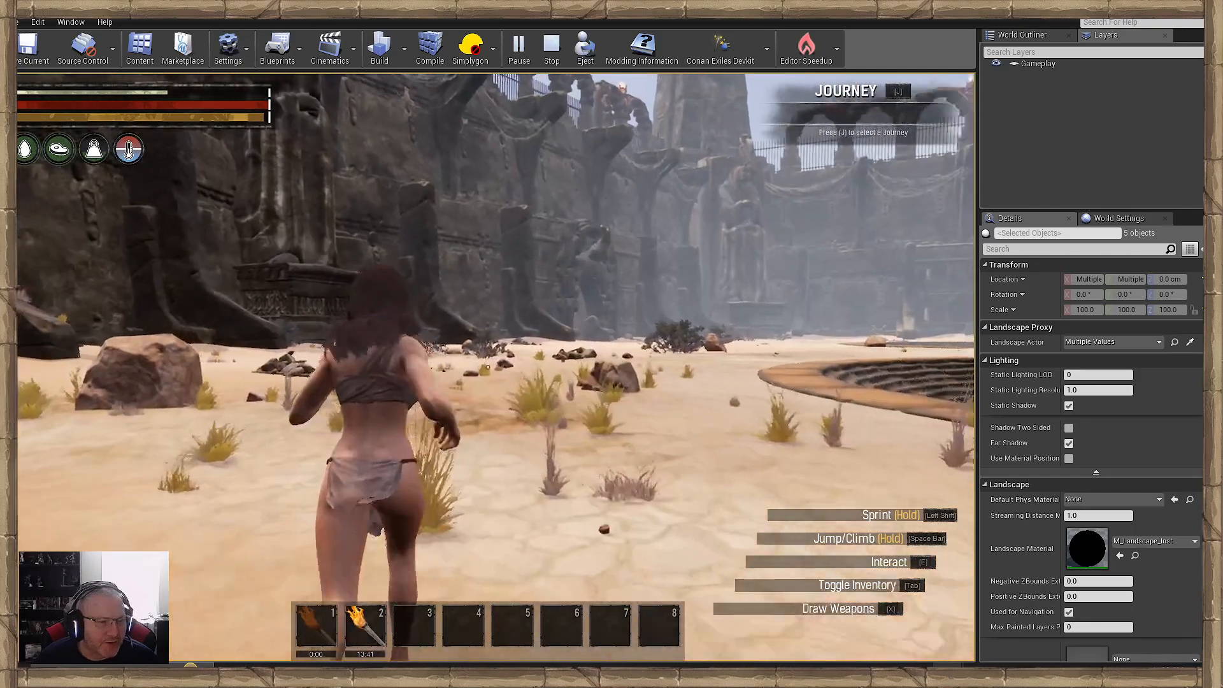
# - Run along the courtyard wall past the carved door and statue pedestal, inspecting the scattered boulders, bushes and grass
pyautogui.press('w')
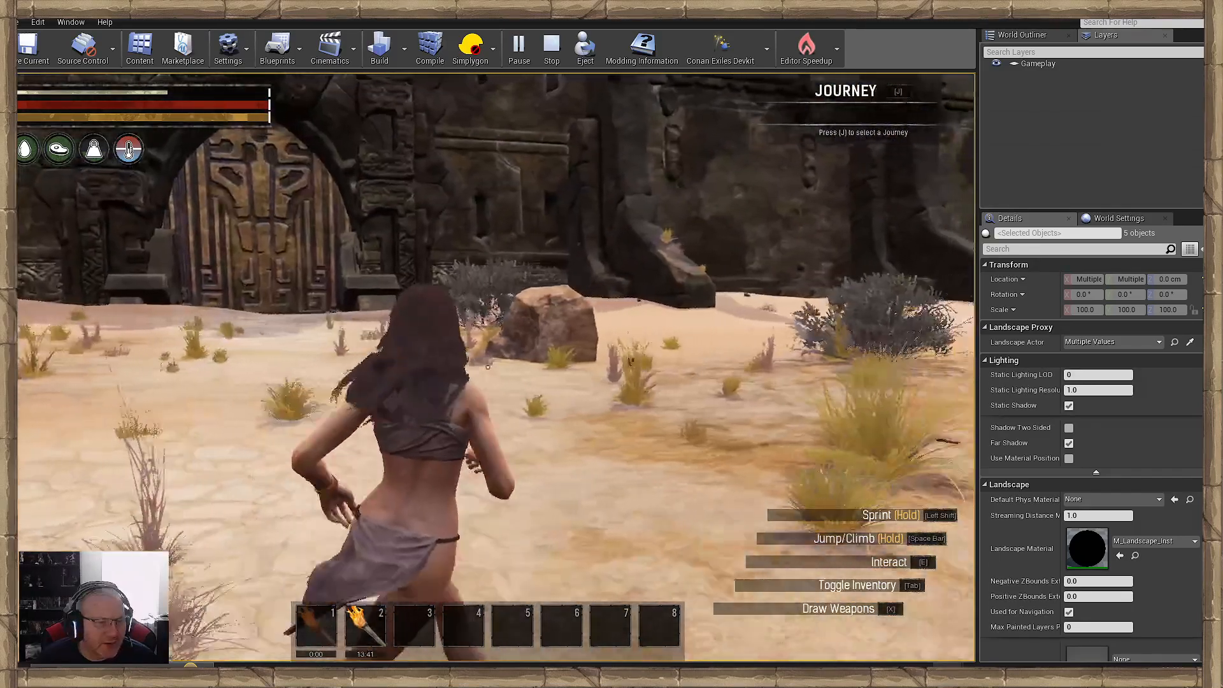
pyautogui.press('w')
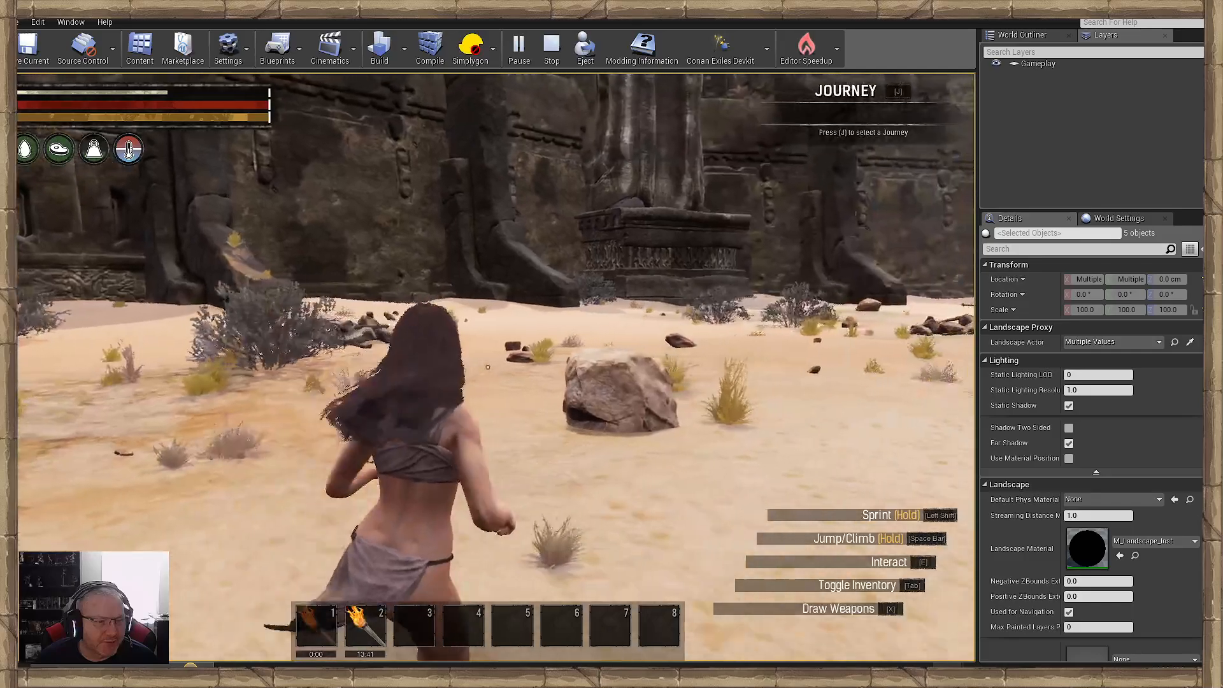
pyautogui.press('w')
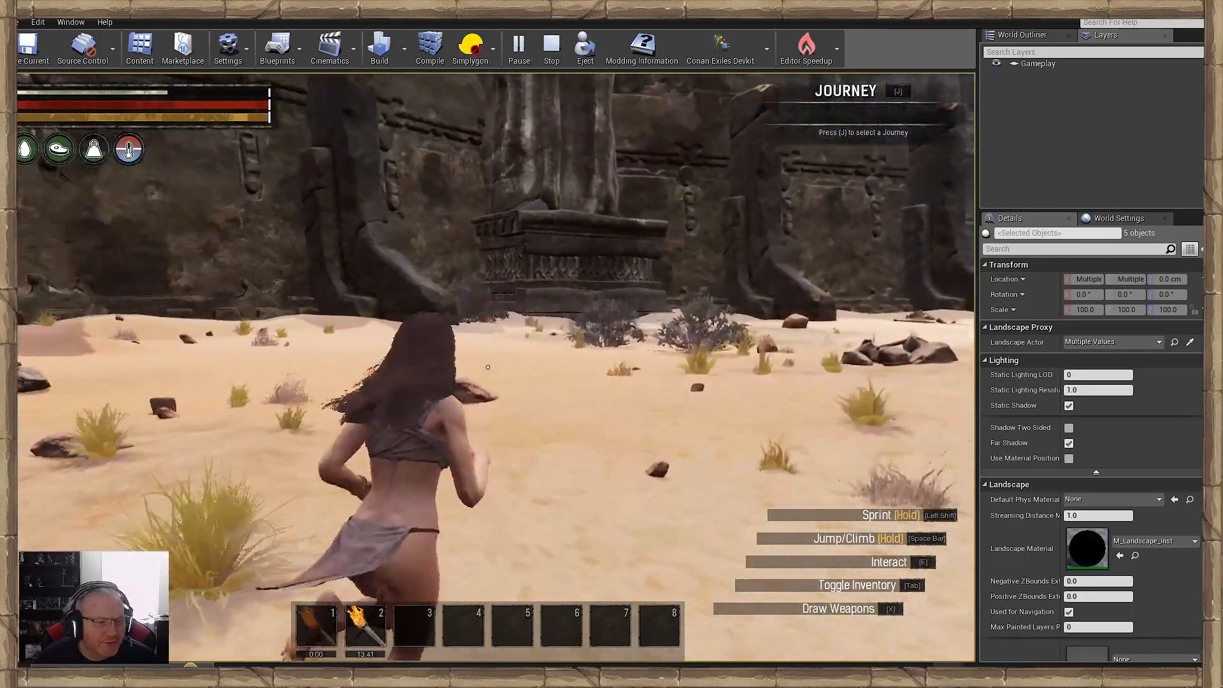
pyautogui.press('w')
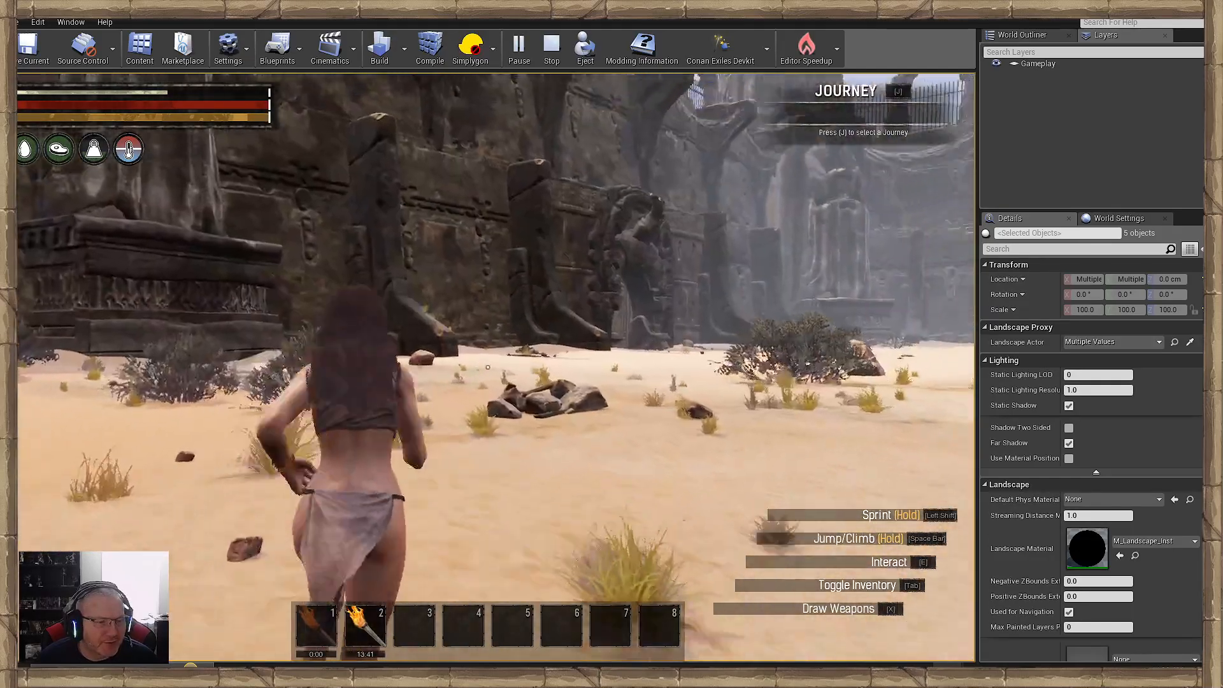
pyautogui.press('w')
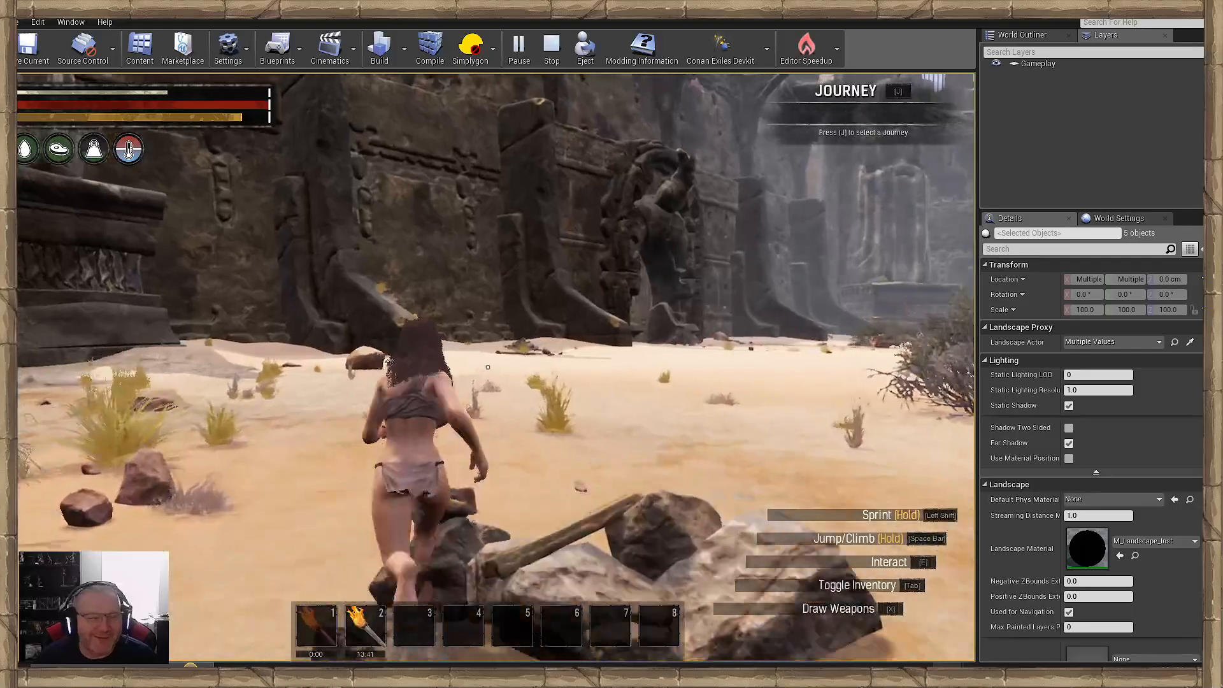
pyautogui.press('w')
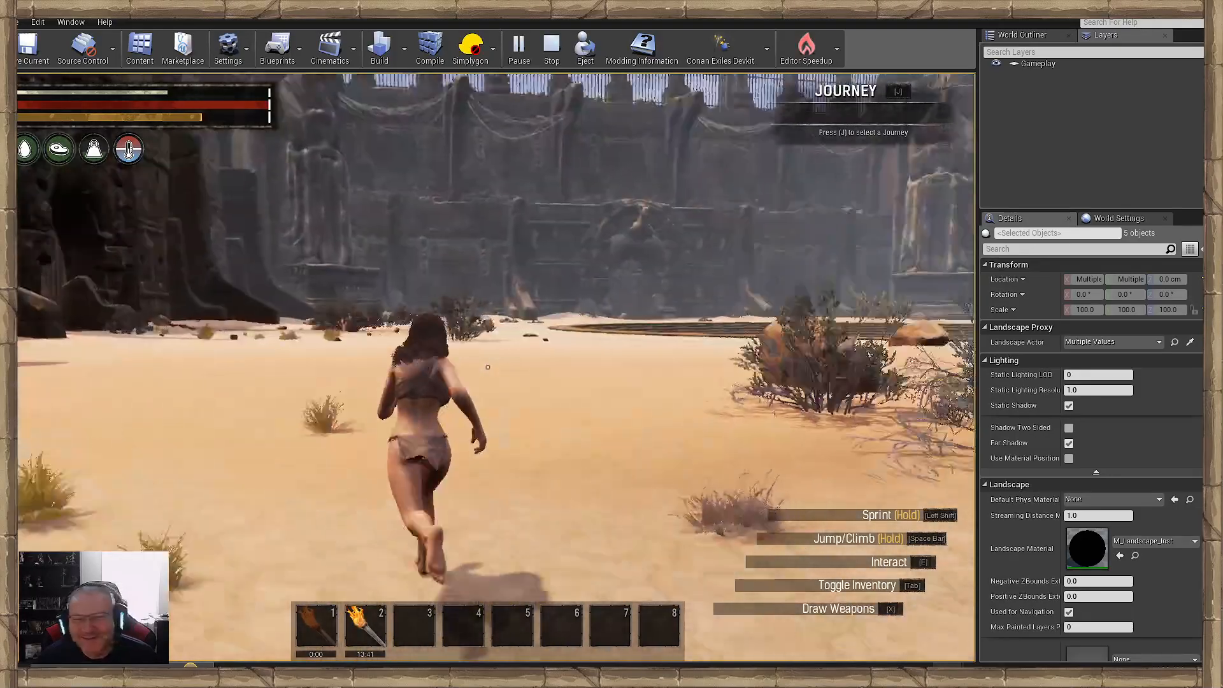
# - Sprint across the open sand past the next carved door, checking the foliage between the wall and the round pool
pyautogui.press('w')
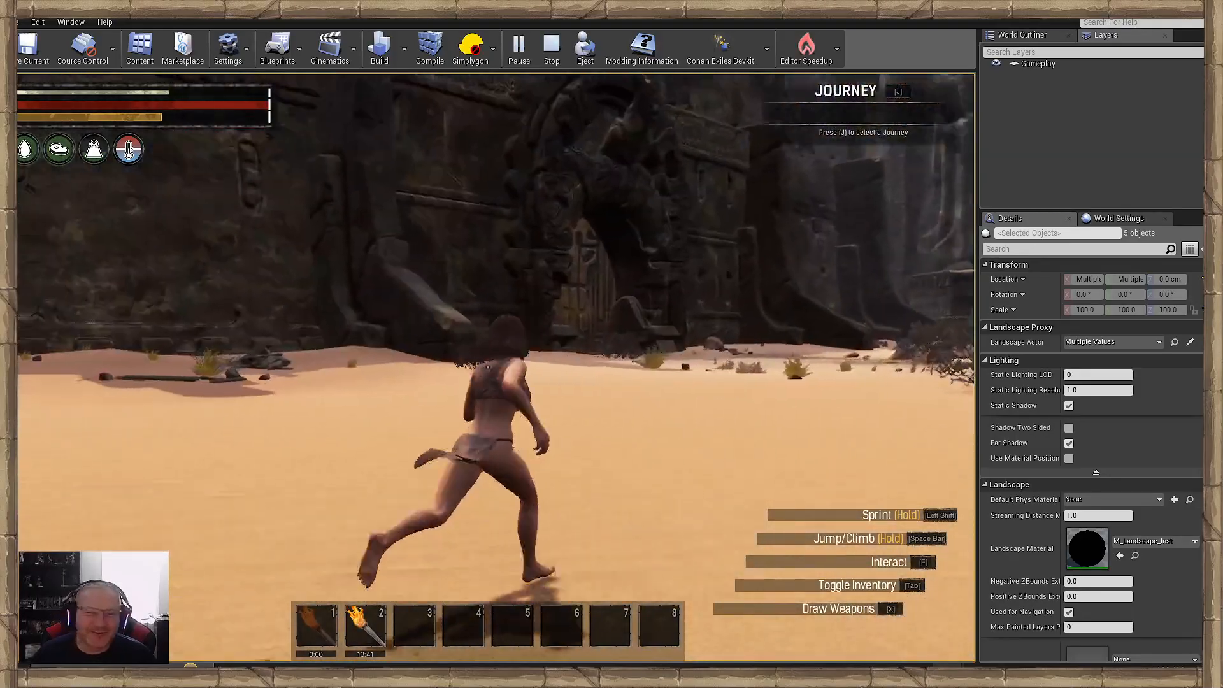
pyautogui.press('w')
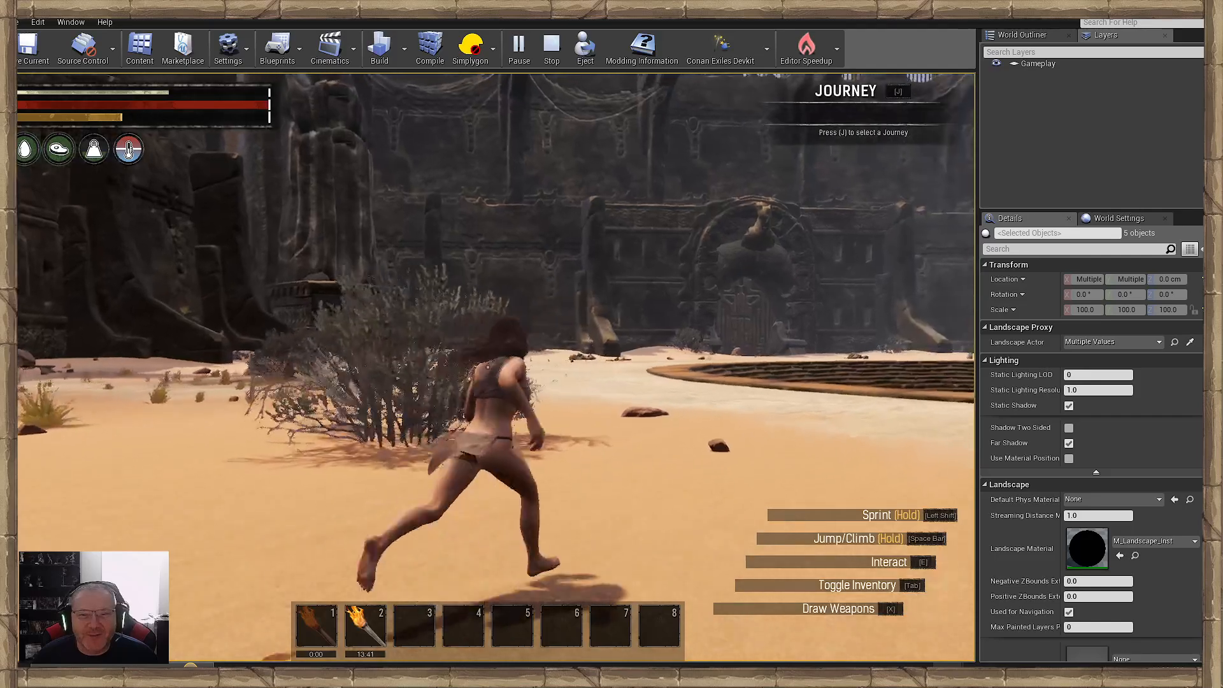
pyautogui.press('w')
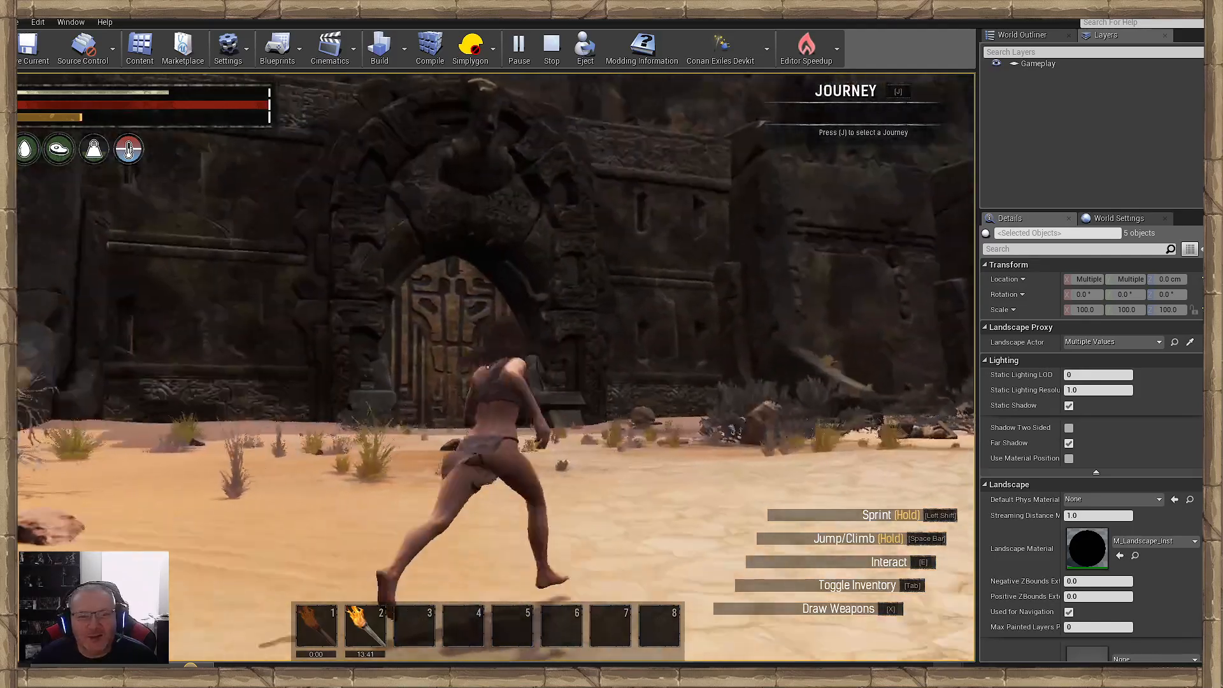
pyautogui.press('w')
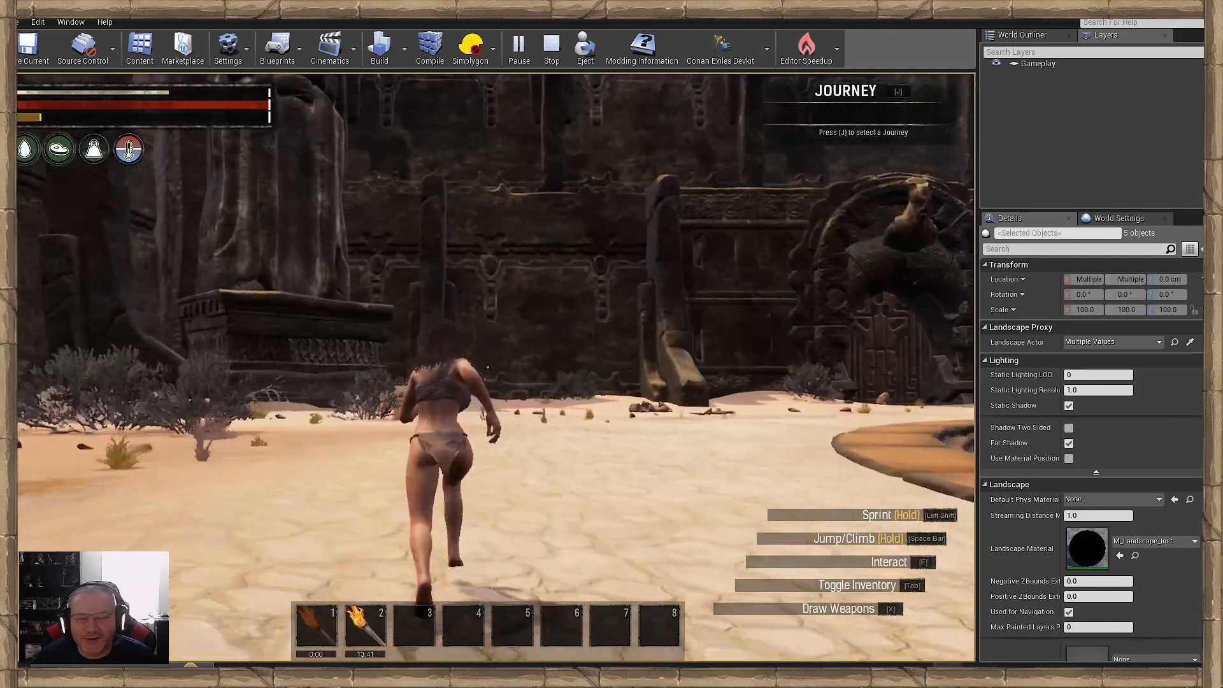
pyautogui.press('w')
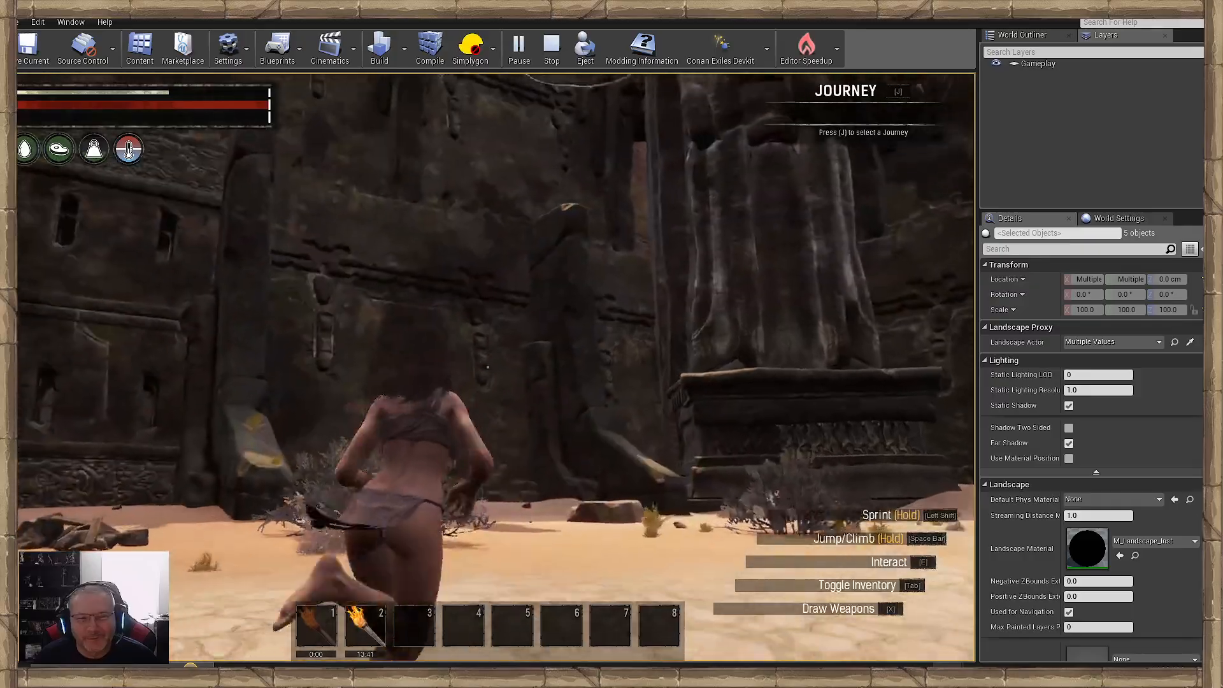
# - Approach the tall robed statue and run through the pale bushes around its pedestal to inspect them up close
pyautogui.press('w')
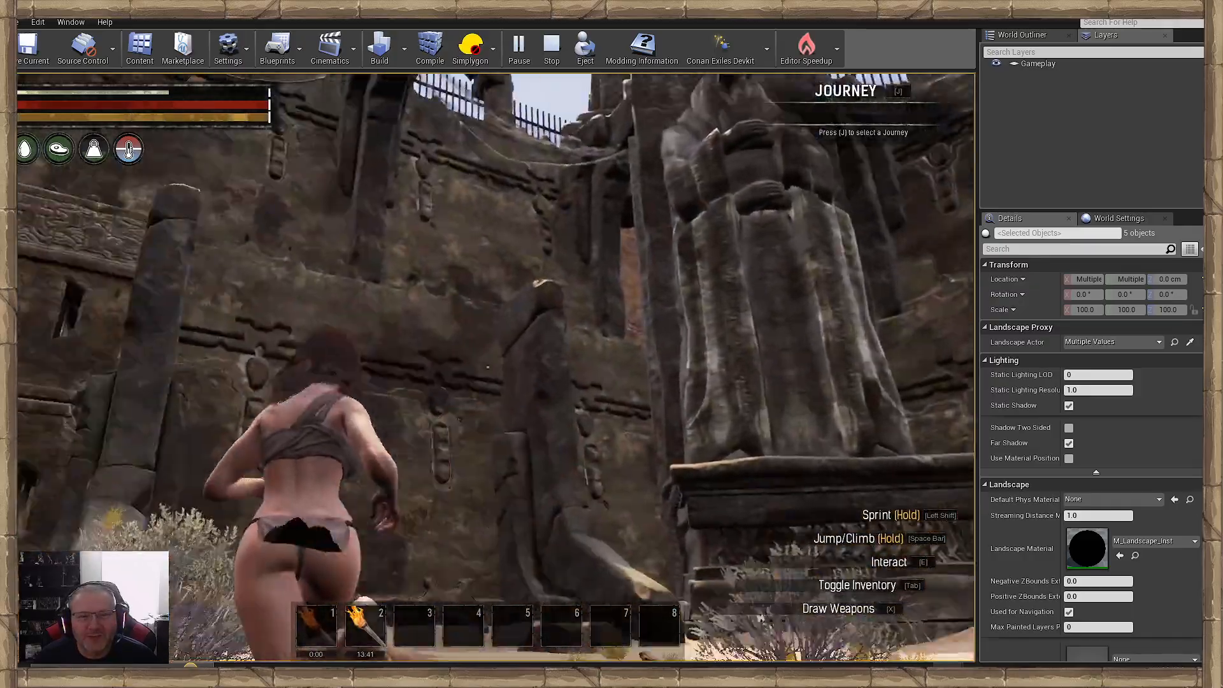
pyautogui.press('w')
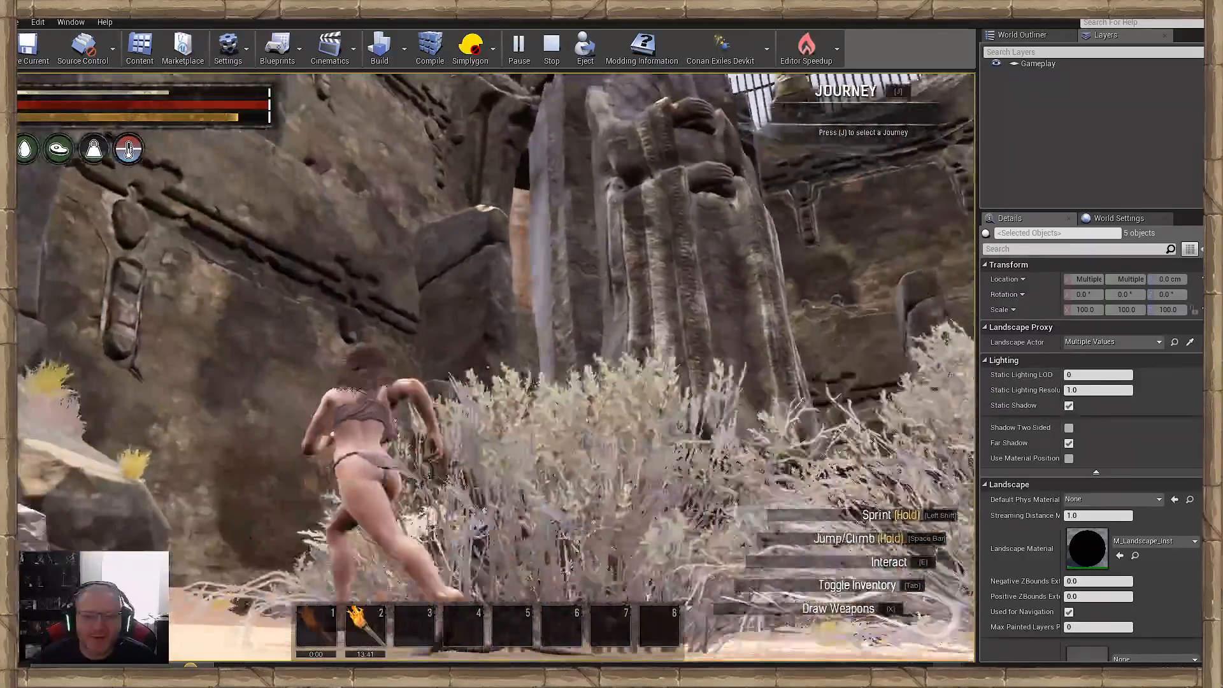
pyautogui.press('w')
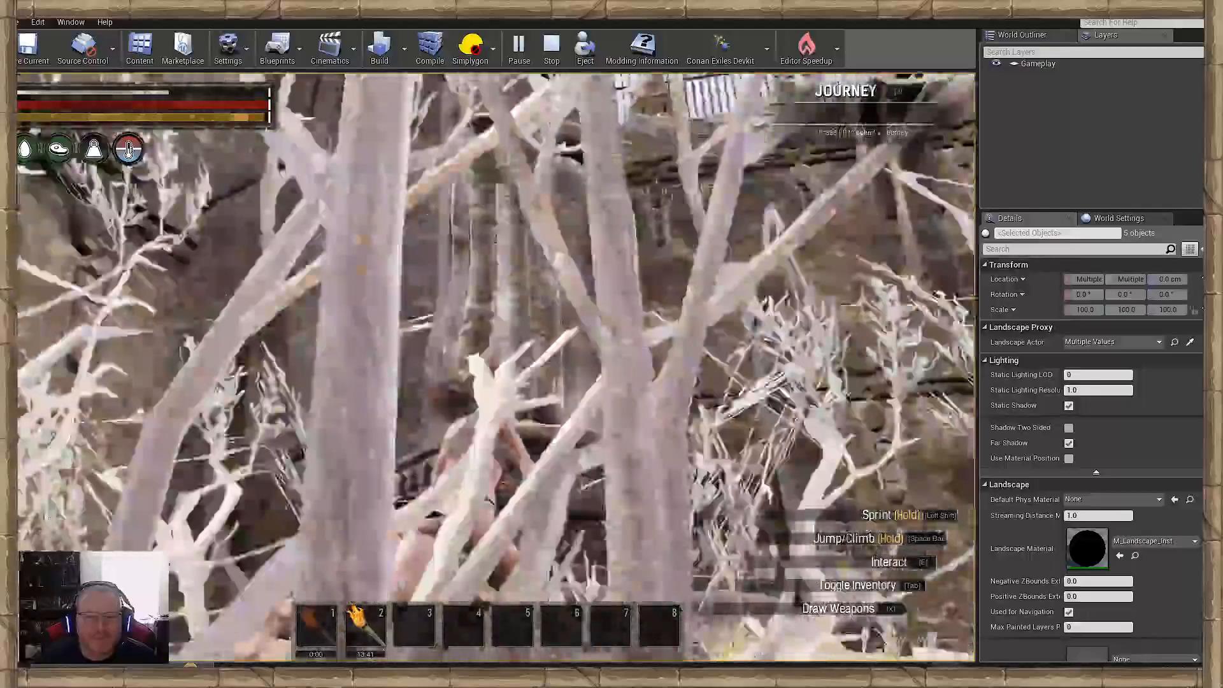
pyautogui.press('w')
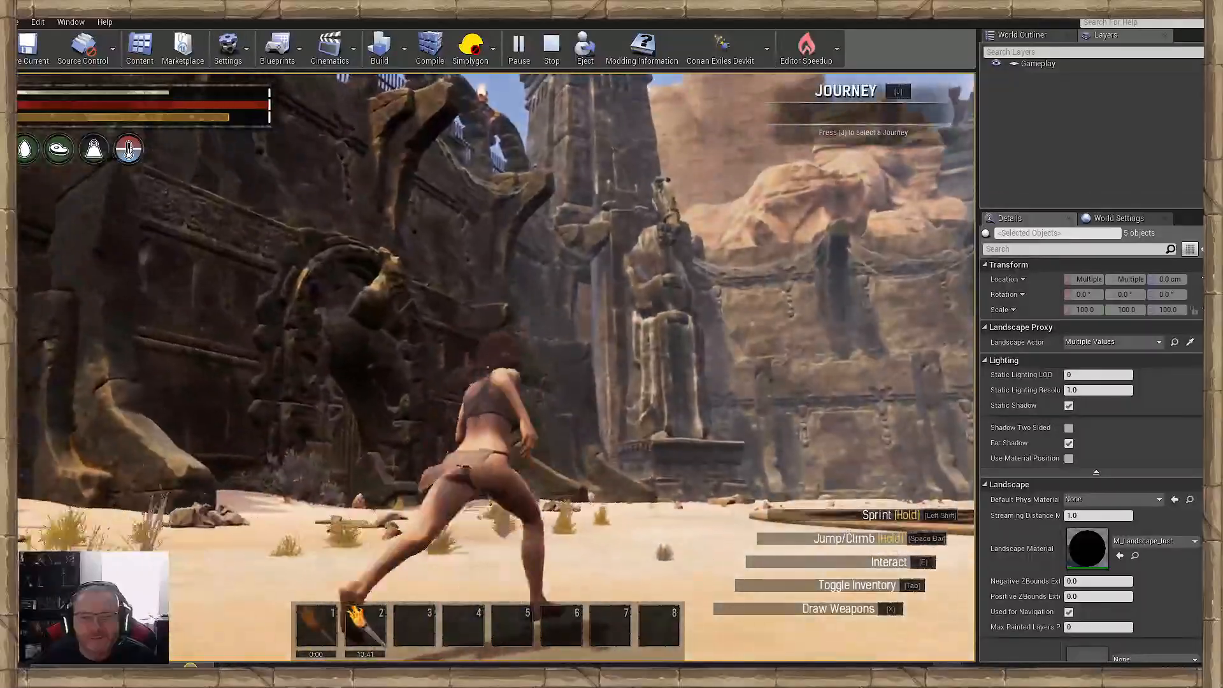
# - Run on to the following carved door, inspecting the rock piles, dry grass and bushes in front of it
pyautogui.press('w')
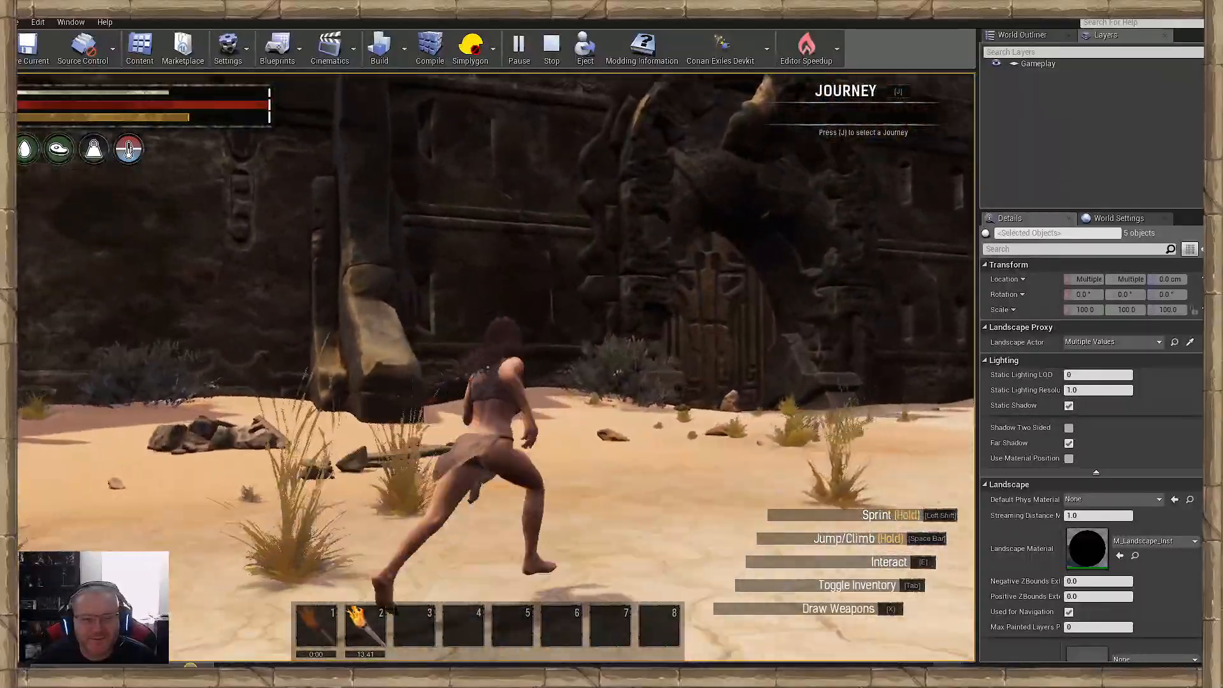
pyautogui.press('w')
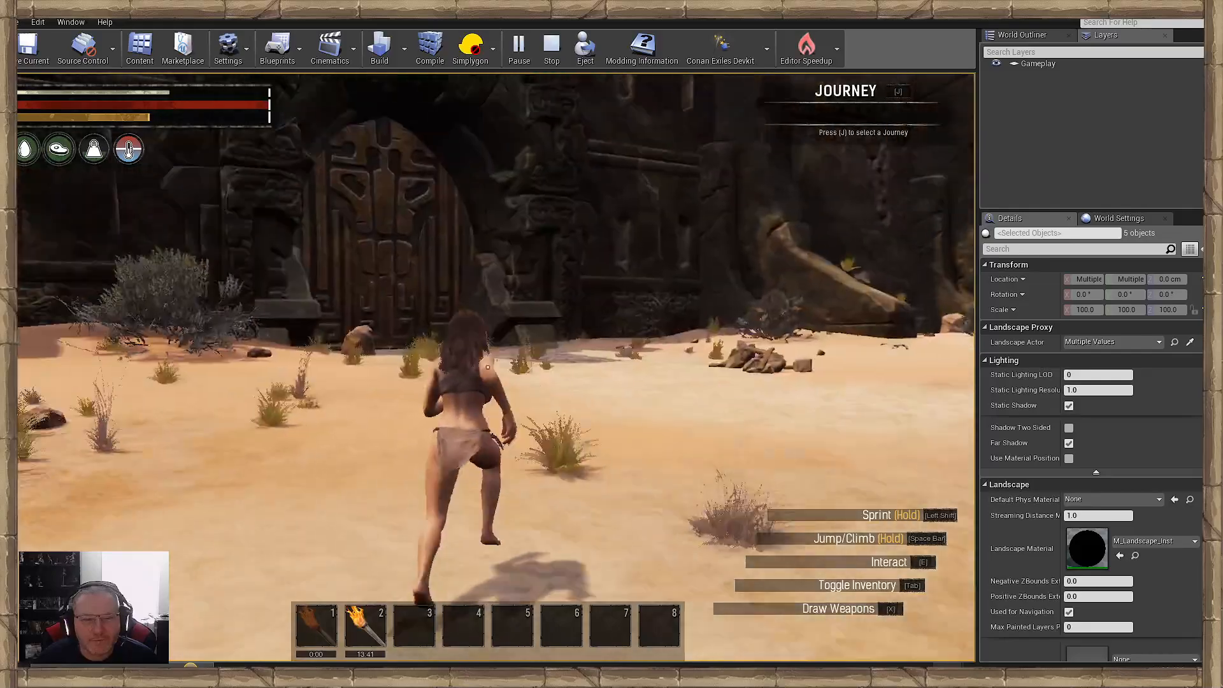
pyautogui.press('w')
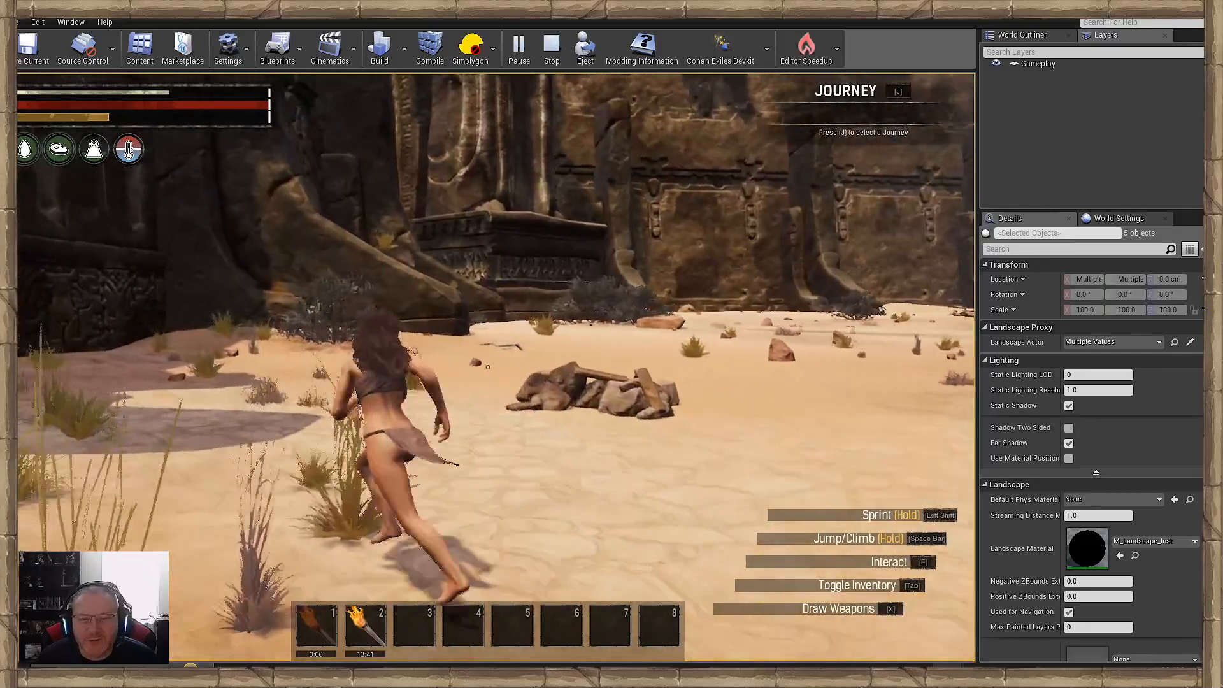
# - Inspect the raised carved door and the stone passage and chamber beneath it, and return to the courtyard sand
pyautogui.press('w')
pyautogui.press('w')
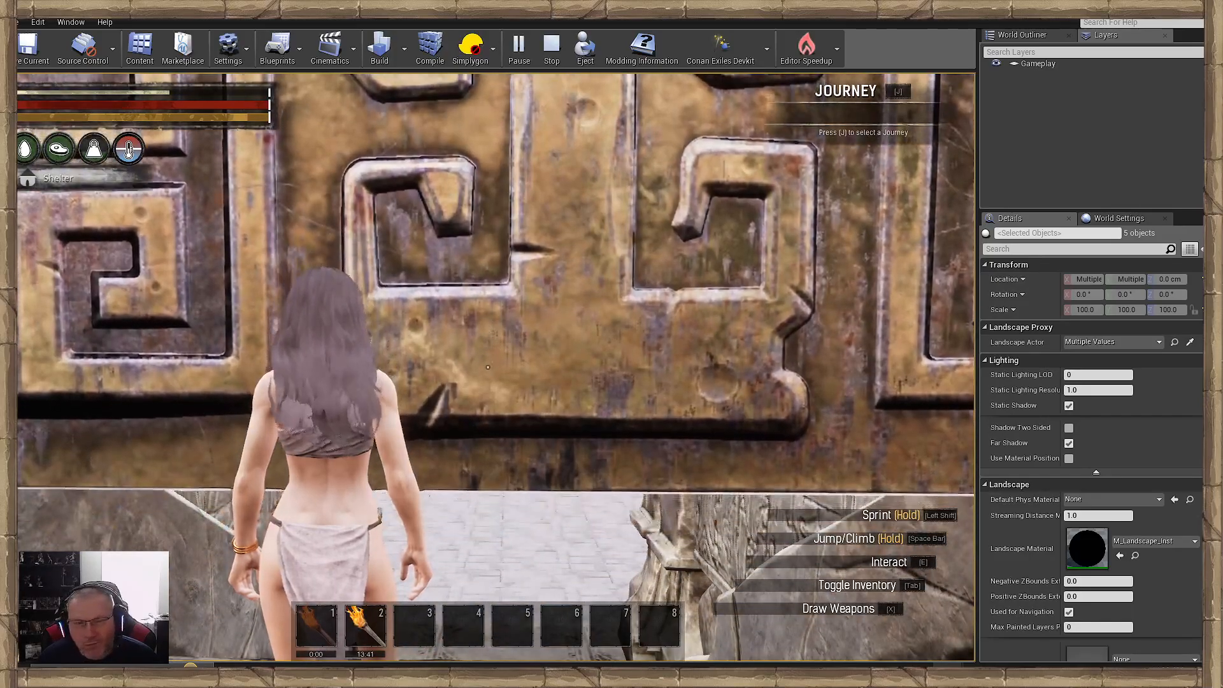
pyautogui.press('w')
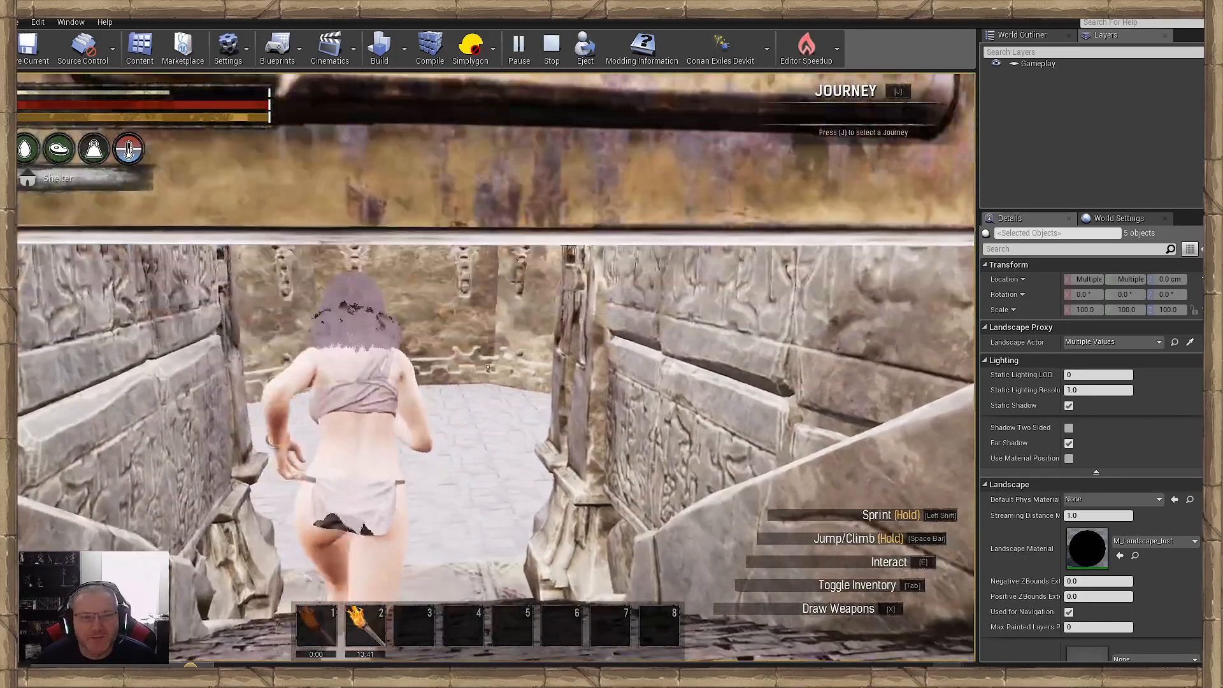
pyautogui.press('w')
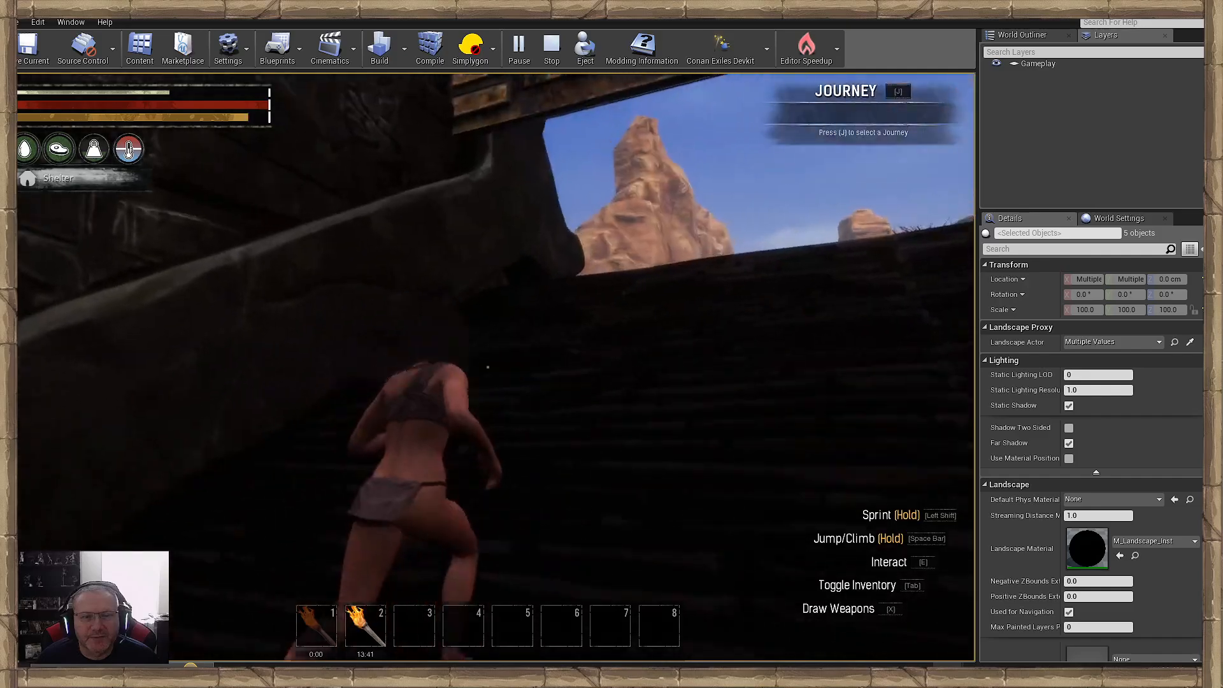
pyautogui.press('w')
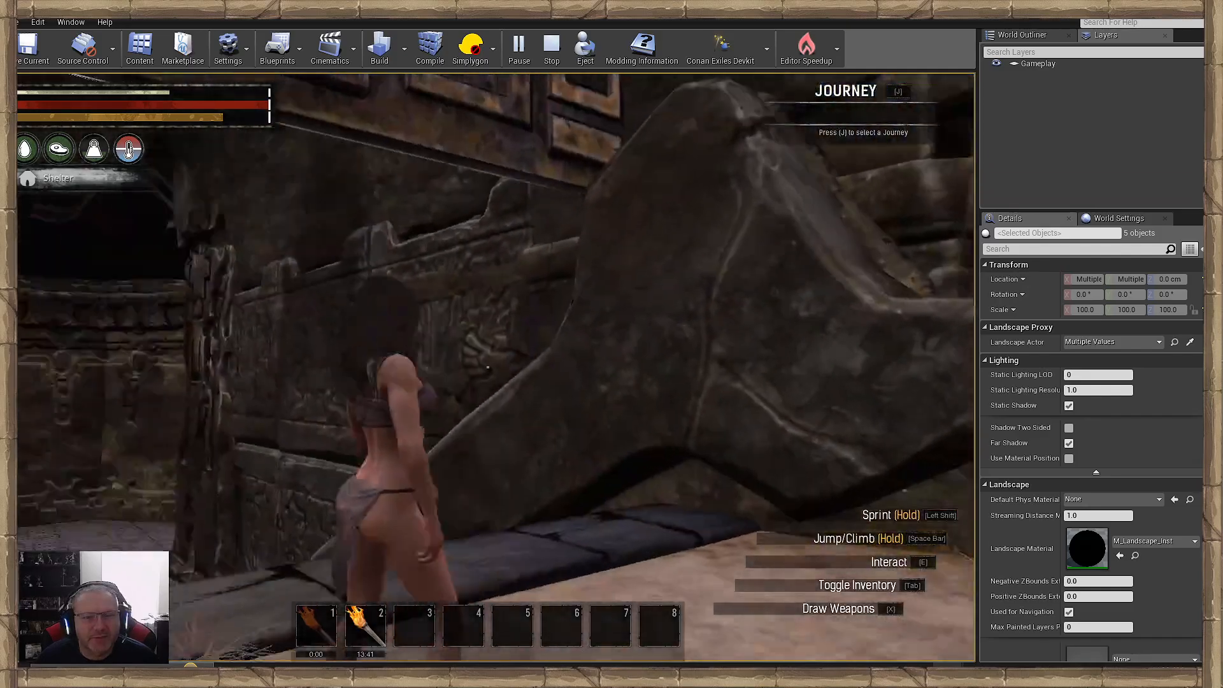
pyautogui.press('w')
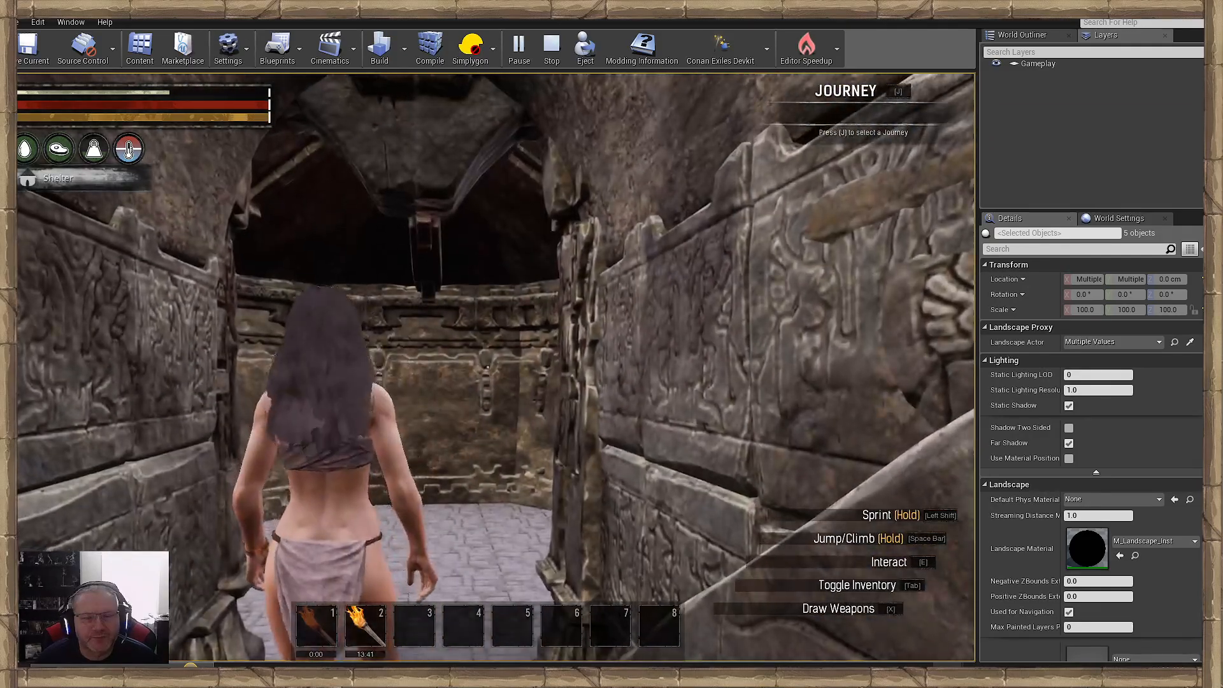
pyautogui.press('w')
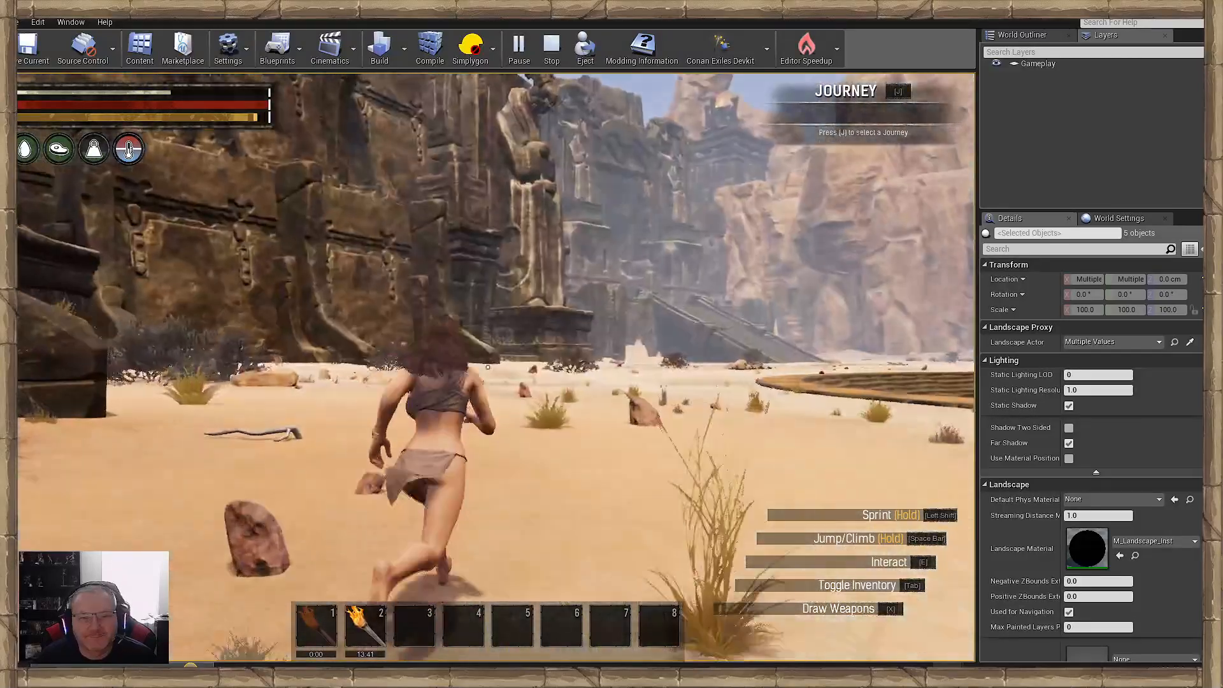
# - Run along the sunlit wall toward the wide staircase, inspecting the boulders, bushes and grass along the way
pyautogui.press('w')
pyautogui.press('w')
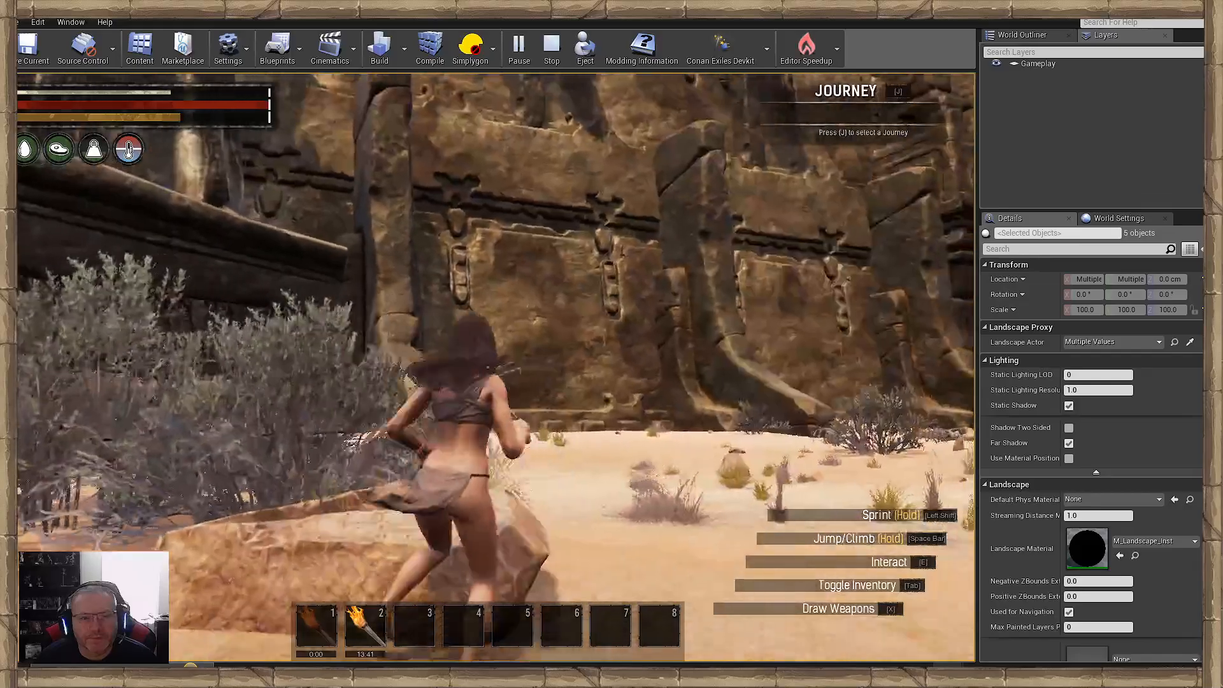
pyautogui.press('w')
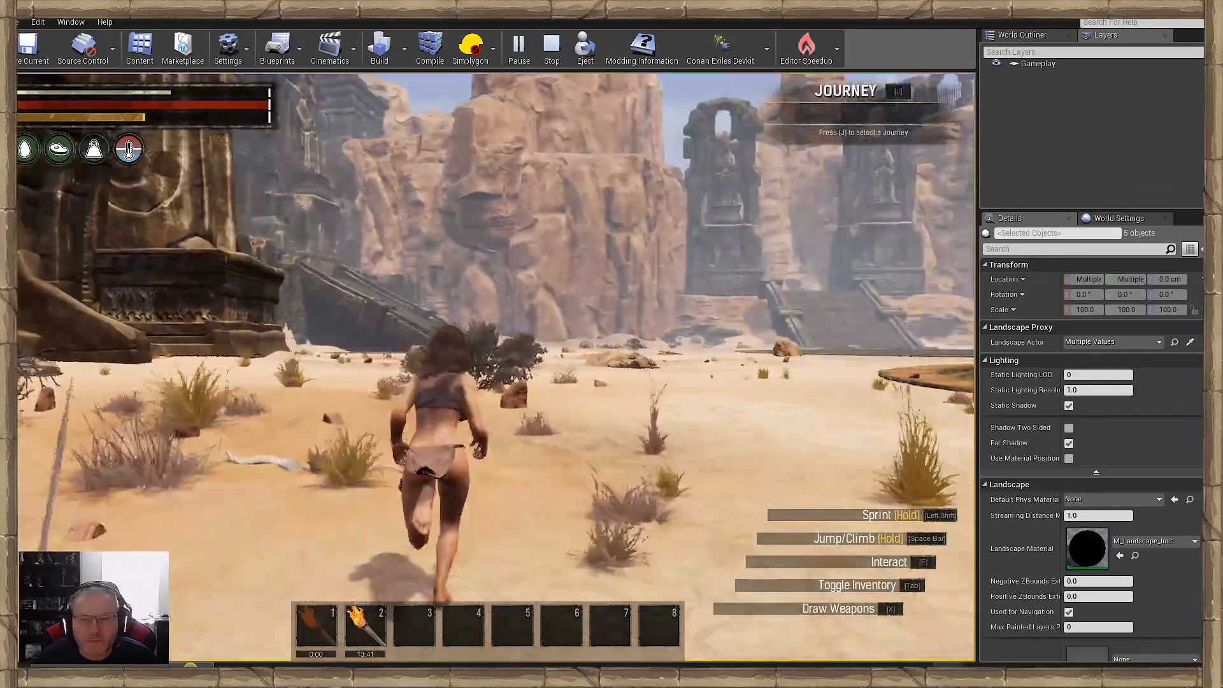
pyautogui.press('w')
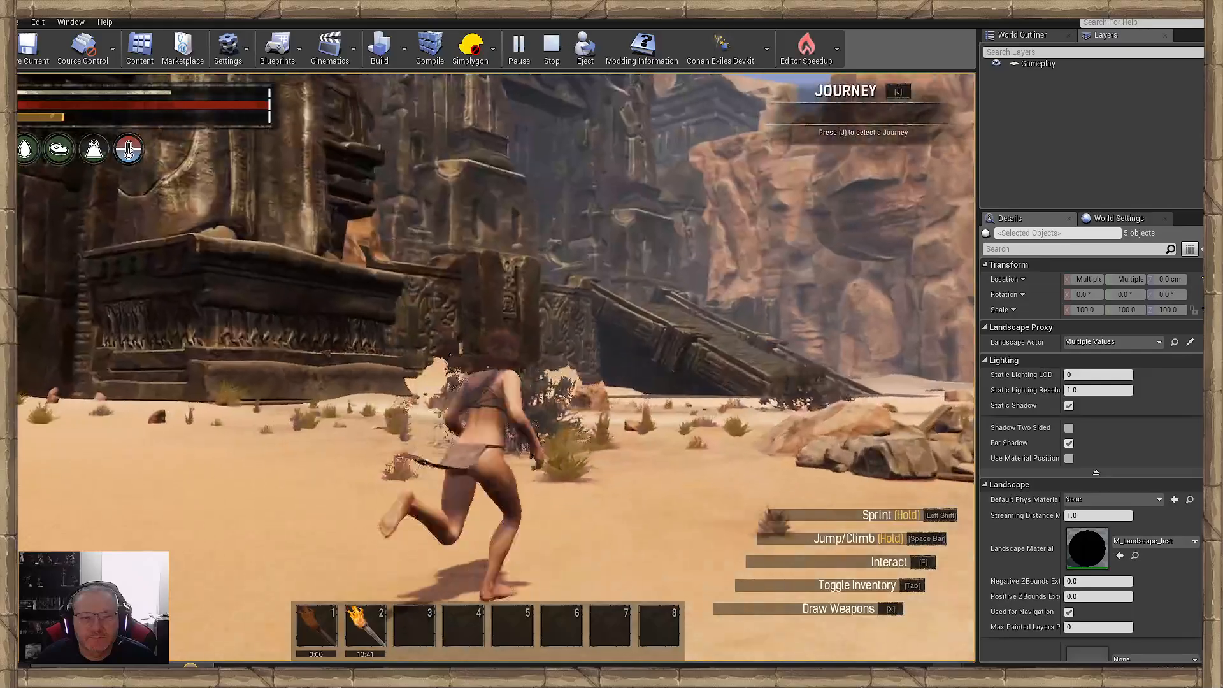
pyautogui.press('w')
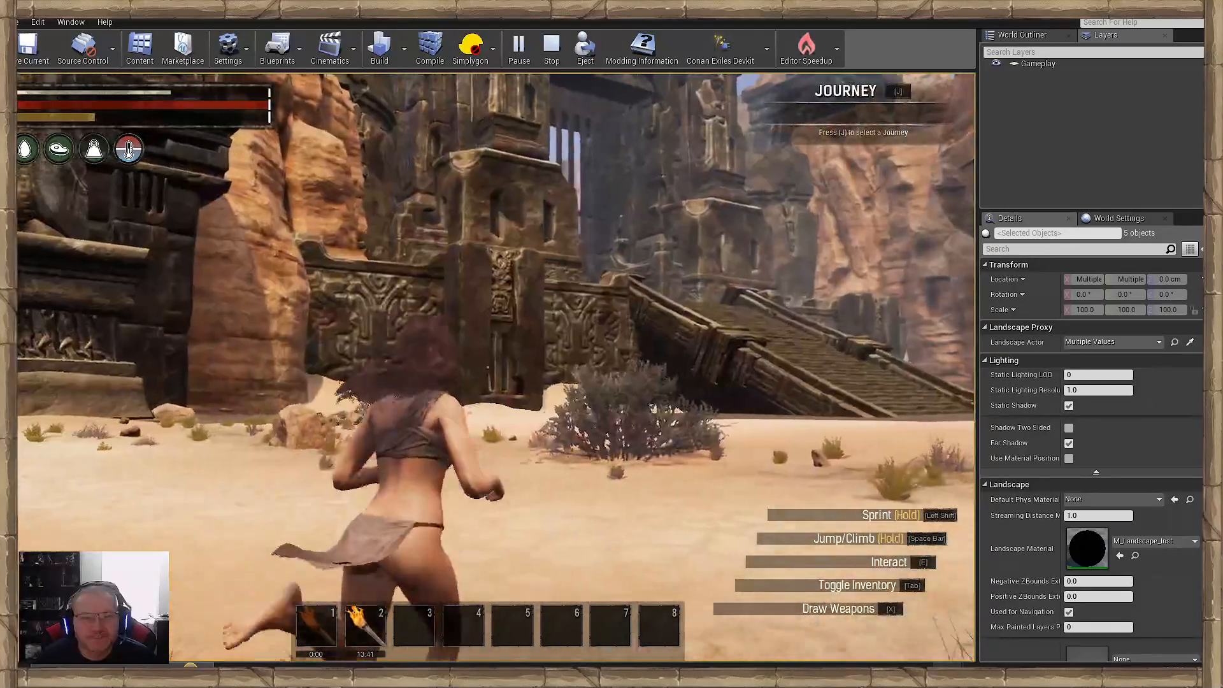
pyautogui.press('w')
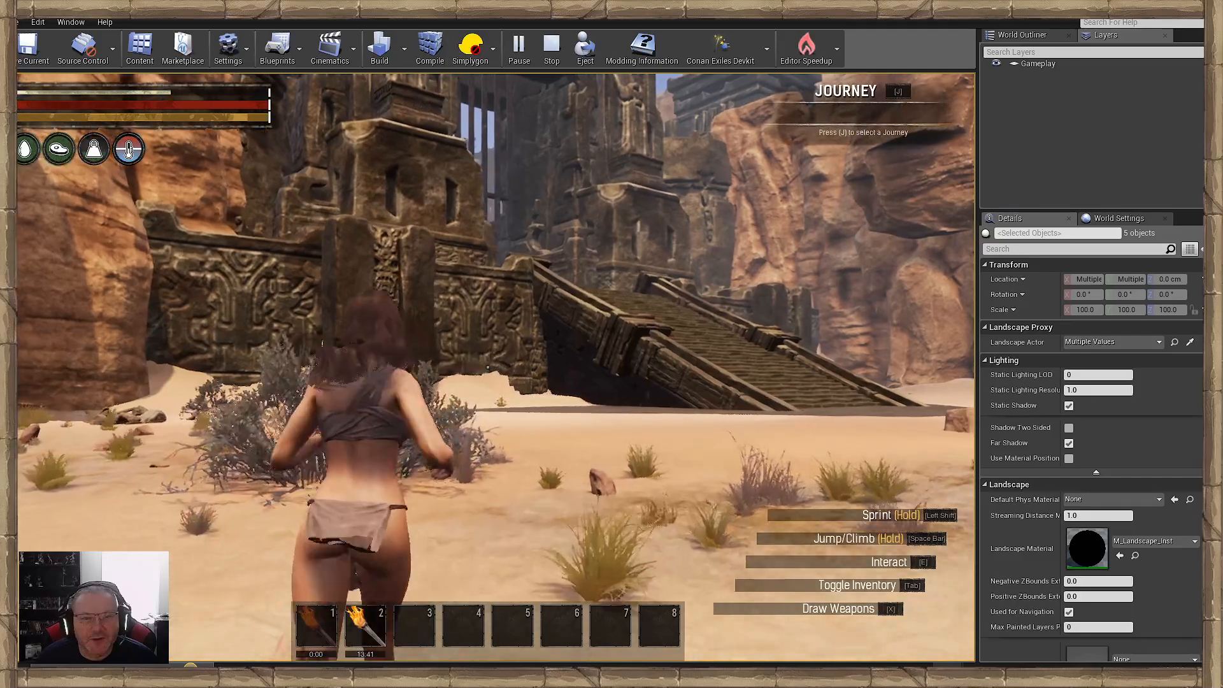
# - Inspect the paved ground around the wide staircase, climb to the carved stonework above and return to the courtyard floor
pyautogui.press('w')
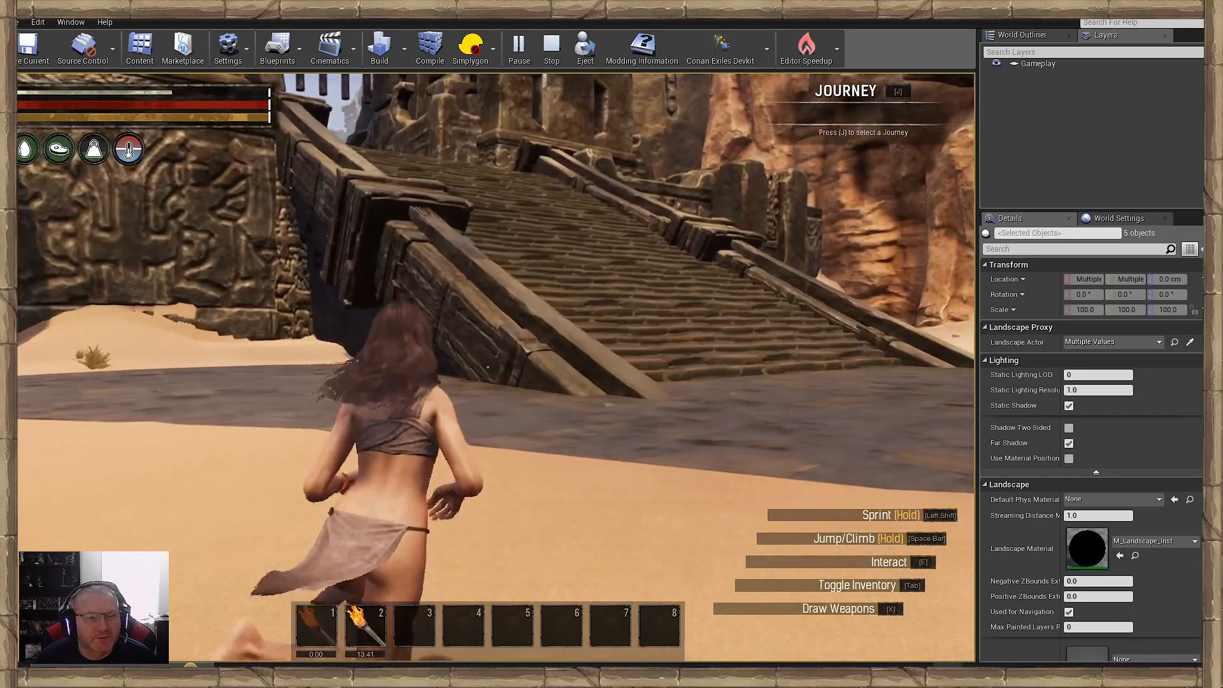
pyautogui.press('w')
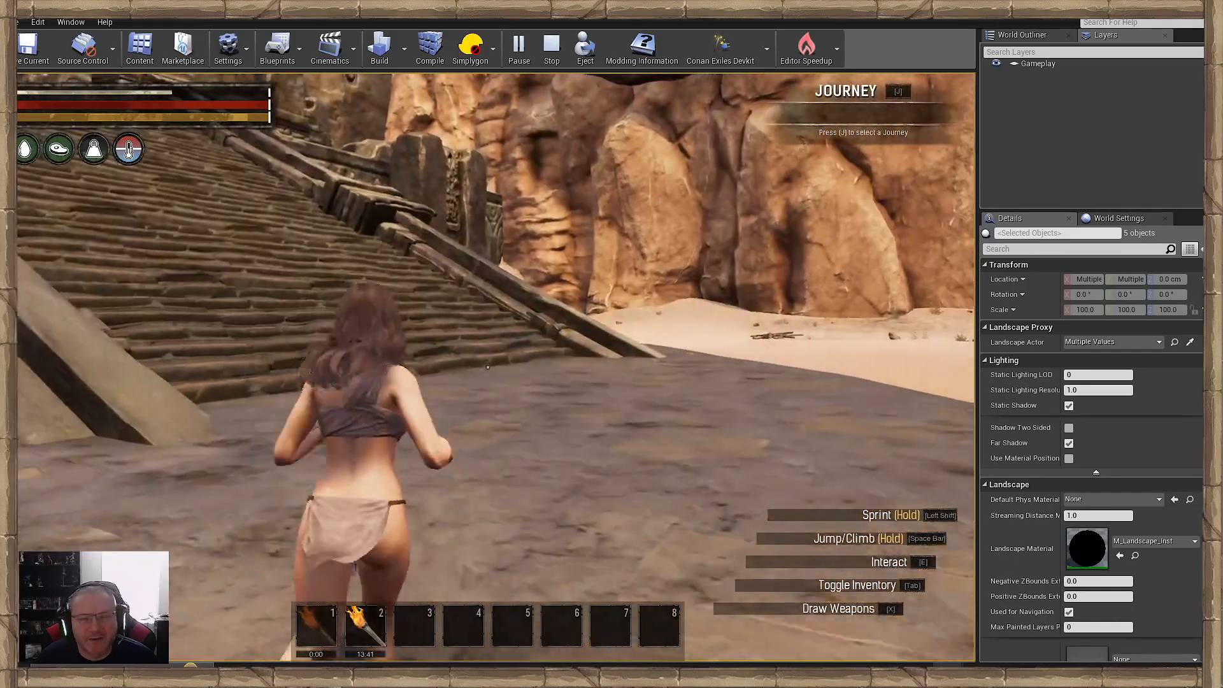
pyautogui.press('w')
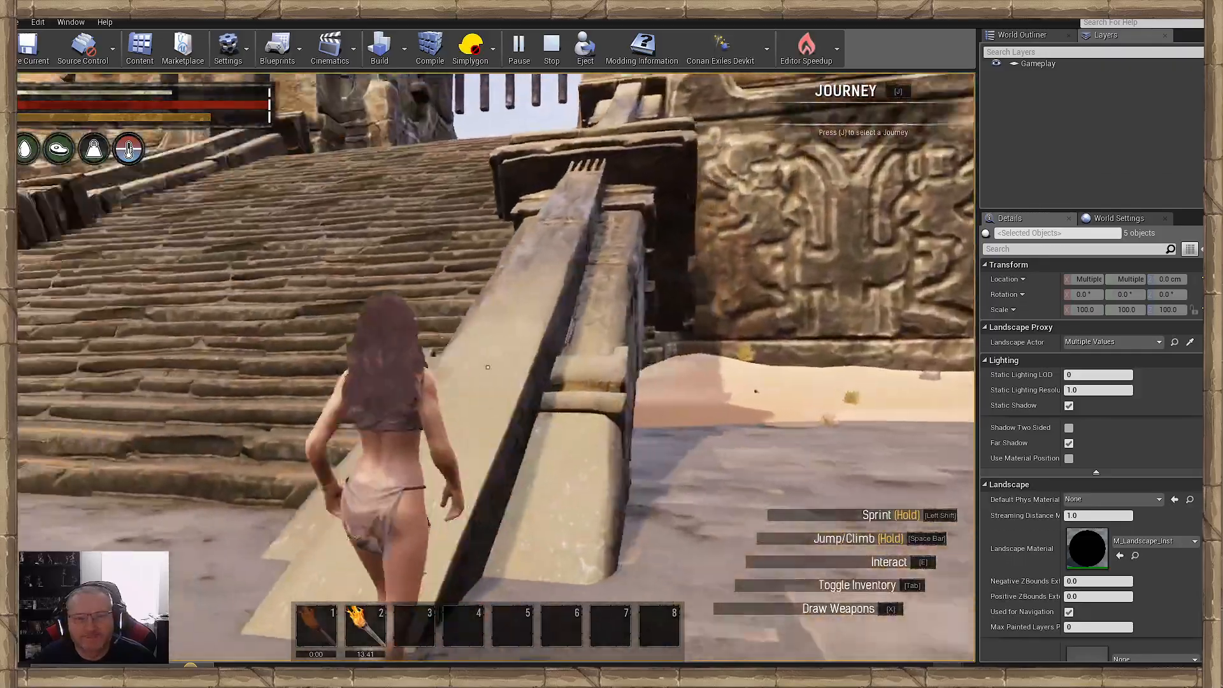
pyautogui.press('w')
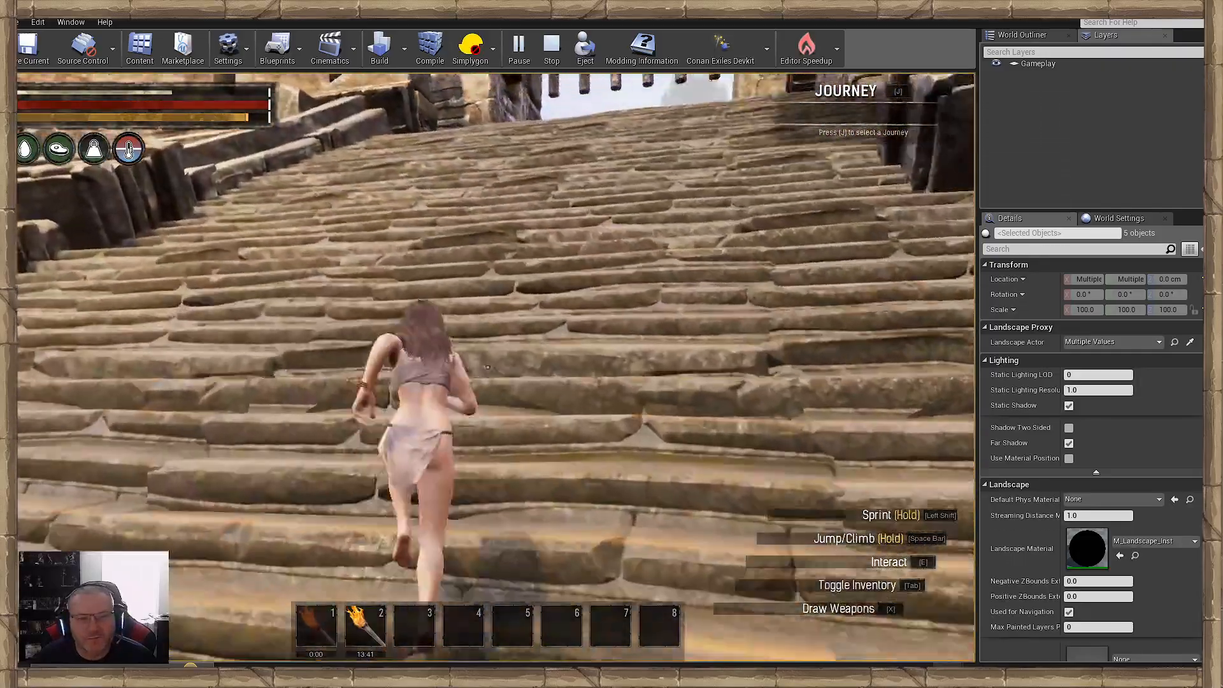
pyautogui.press('w')
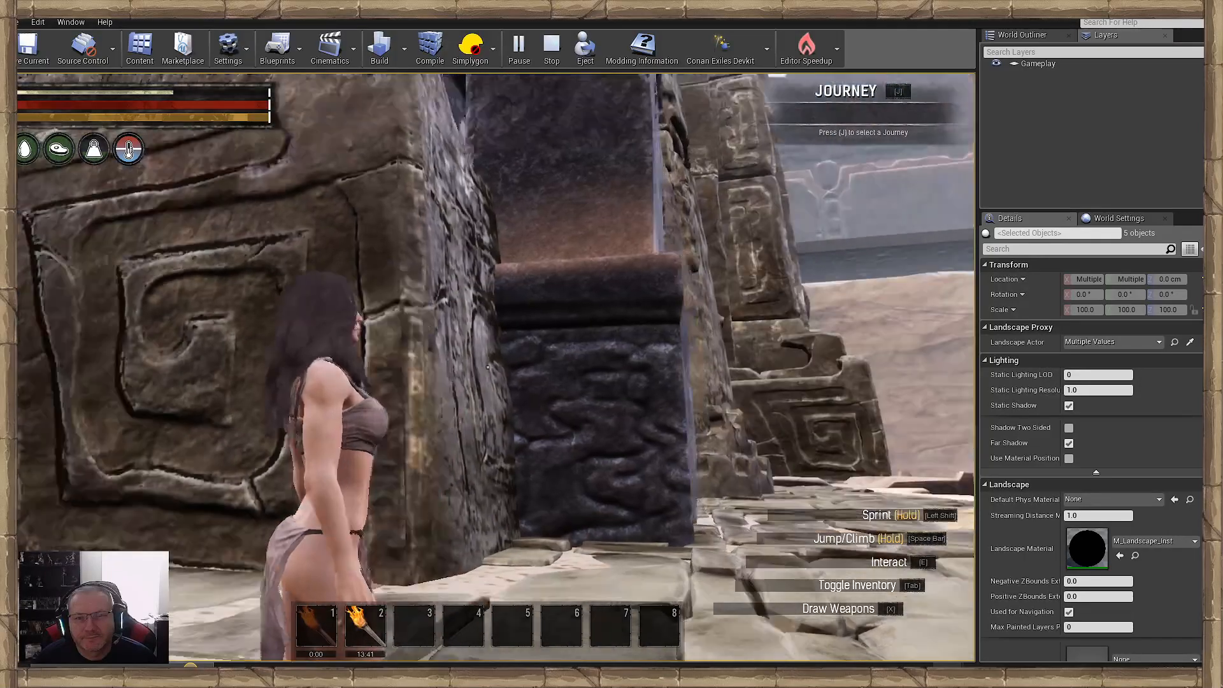
pyautogui.hotkey('shift', 'w')
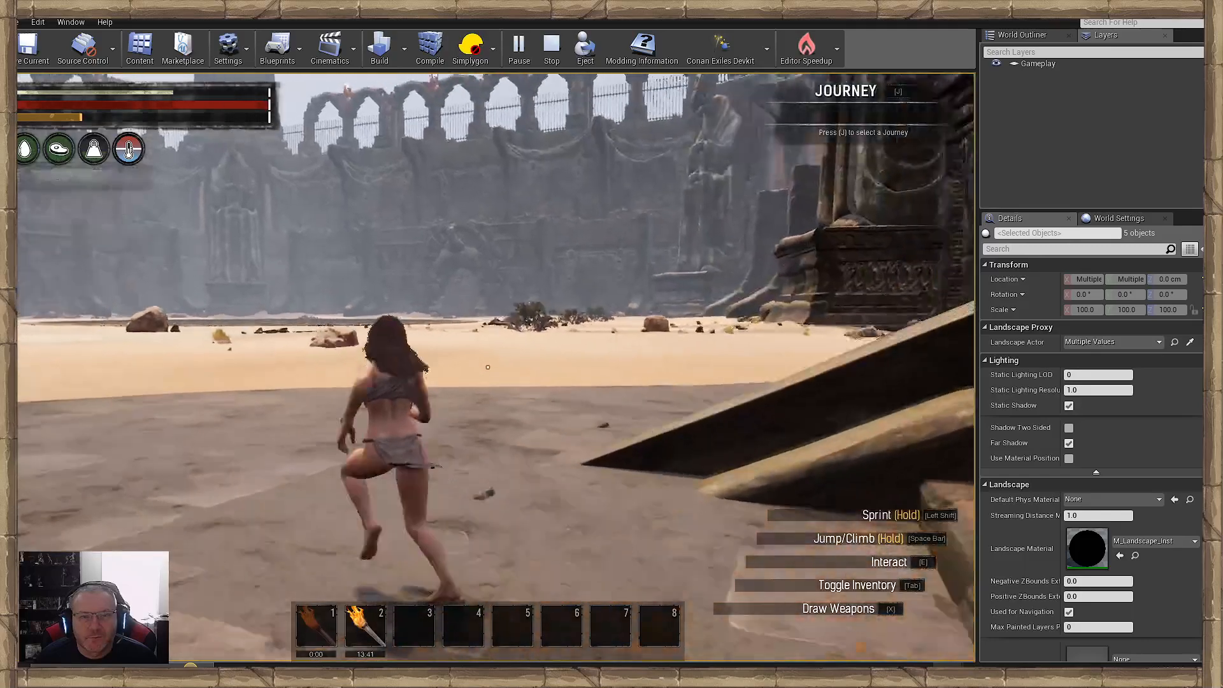
# - Resume from the game's pause menu and end the play test to return to the level editor
pyautogui.press('Escape')
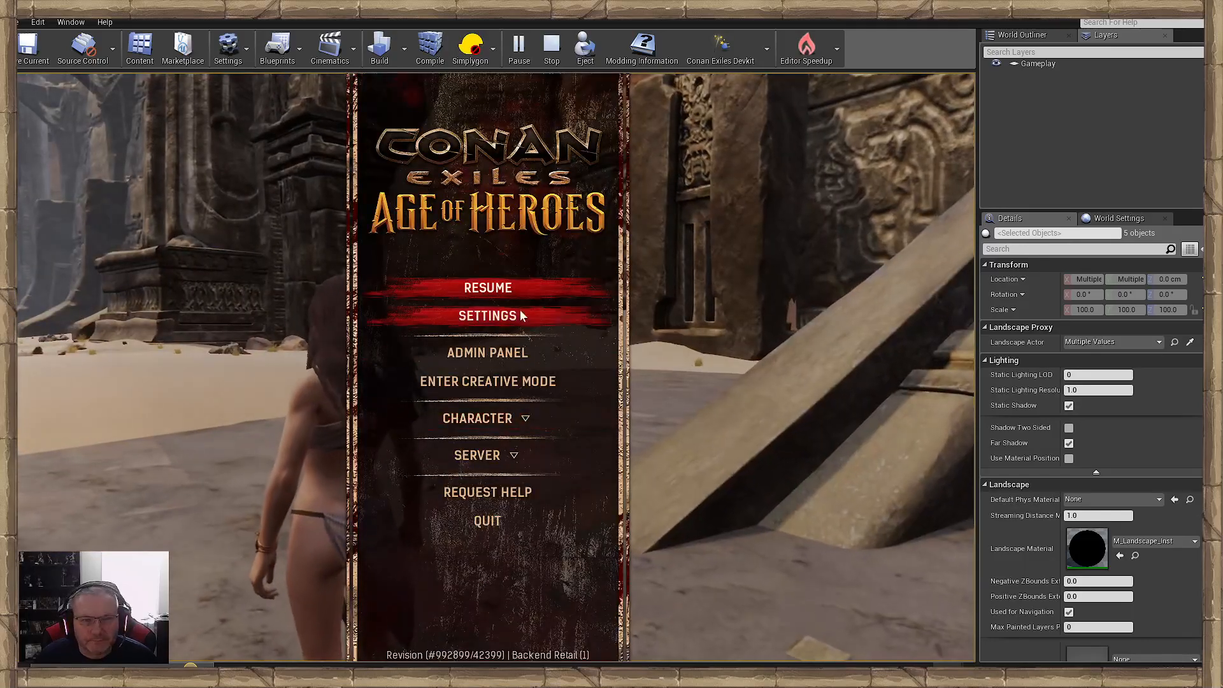
pyautogui.click(488, 287)
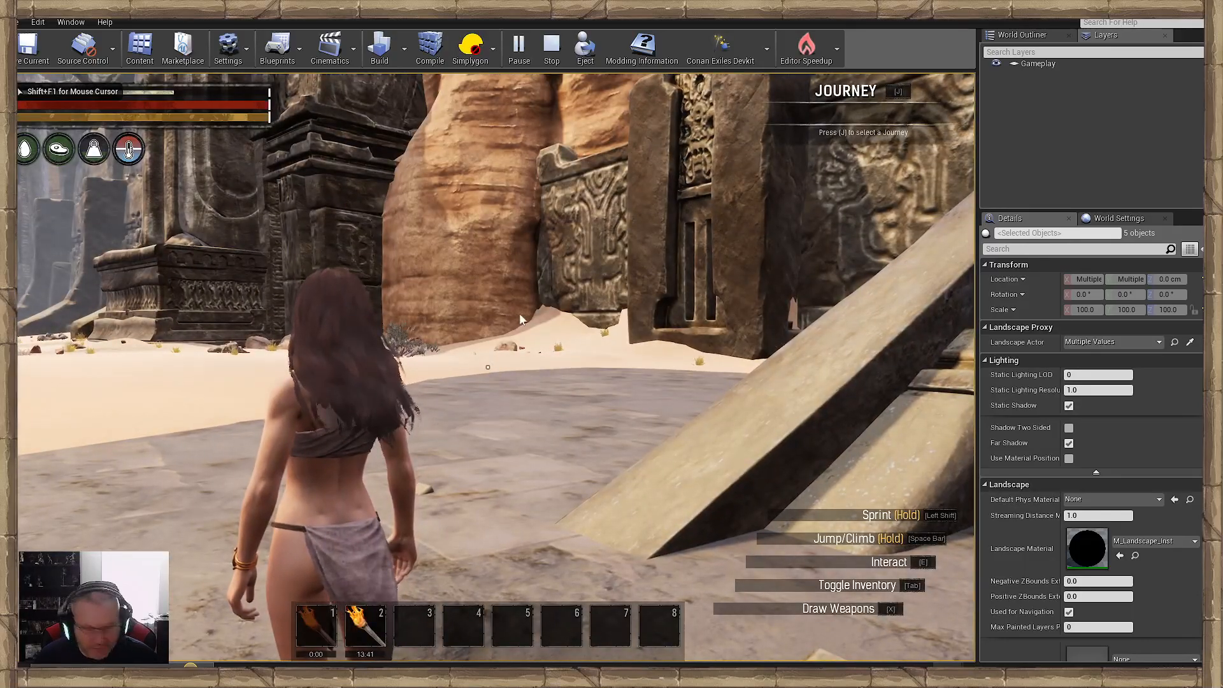
pyautogui.press('Escape')
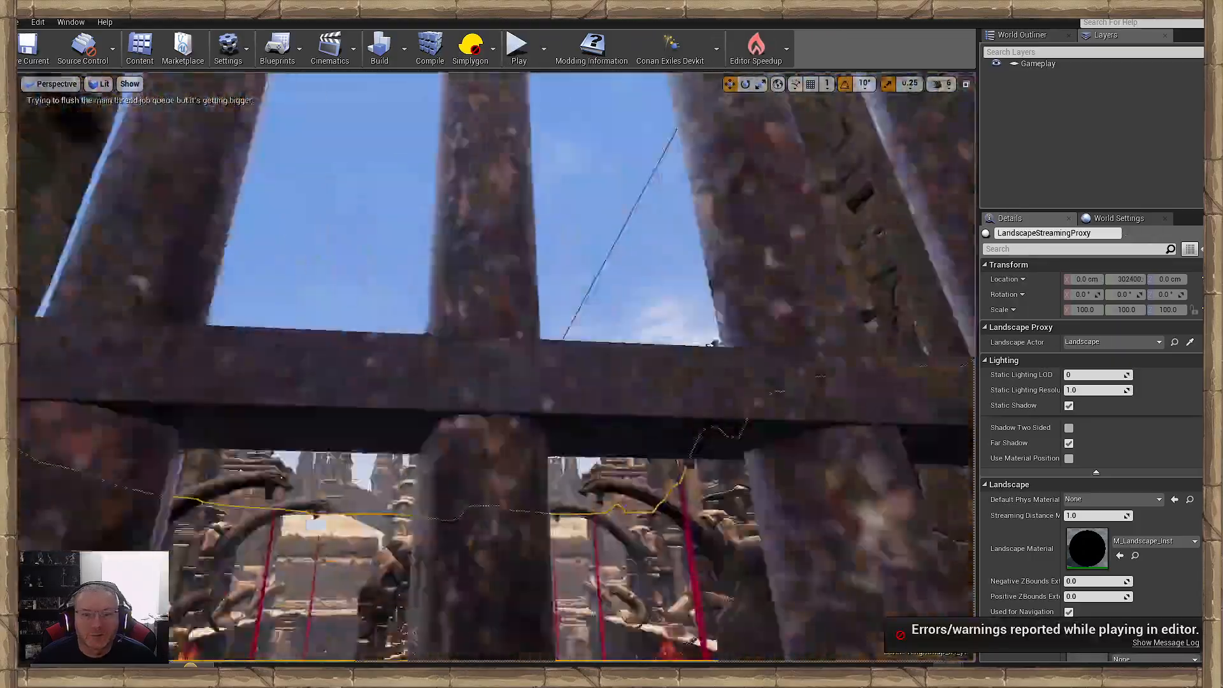
# - Fly over the fortress, examining the serpent-lined blood pools, the arched walkway and the sandy grounds with their ramps
pyautogui.moveTo(496, 367); pyautogui.dragTo(485, 407, button='right')
pyautogui.moveTo(635, 430); pyautogui.dragTo(592, 401, button='right')
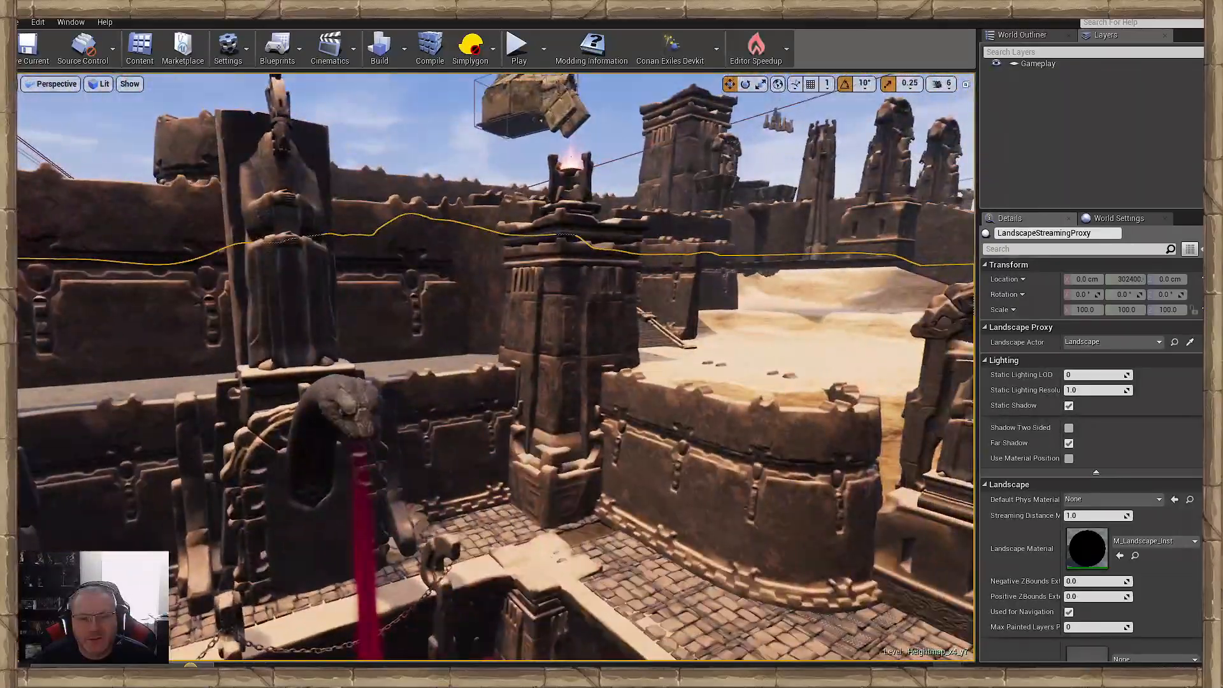
pyautogui.moveTo(495, 367); pyautogui.dragTo(663, 378, button='right')
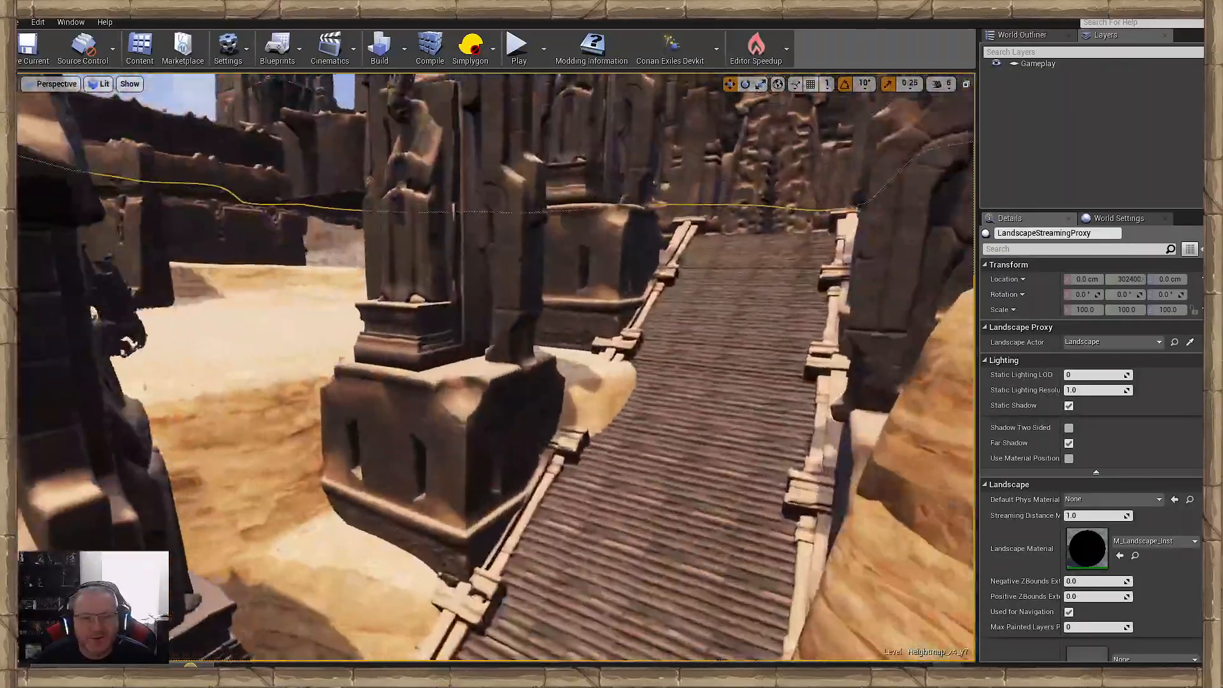
pyautogui.moveTo(496, 367); pyautogui.dragTo(319, 344, button='right')
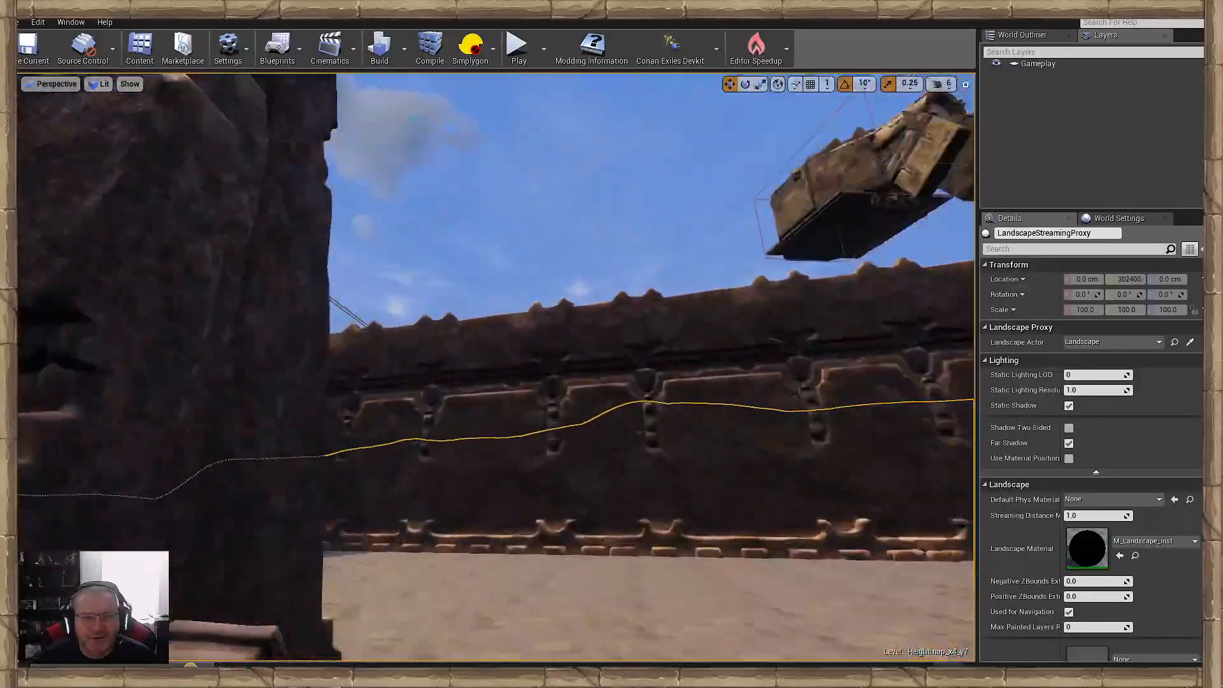
pyautogui.moveTo(495, 367); pyautogui.dragTo(357, 411, button='right')
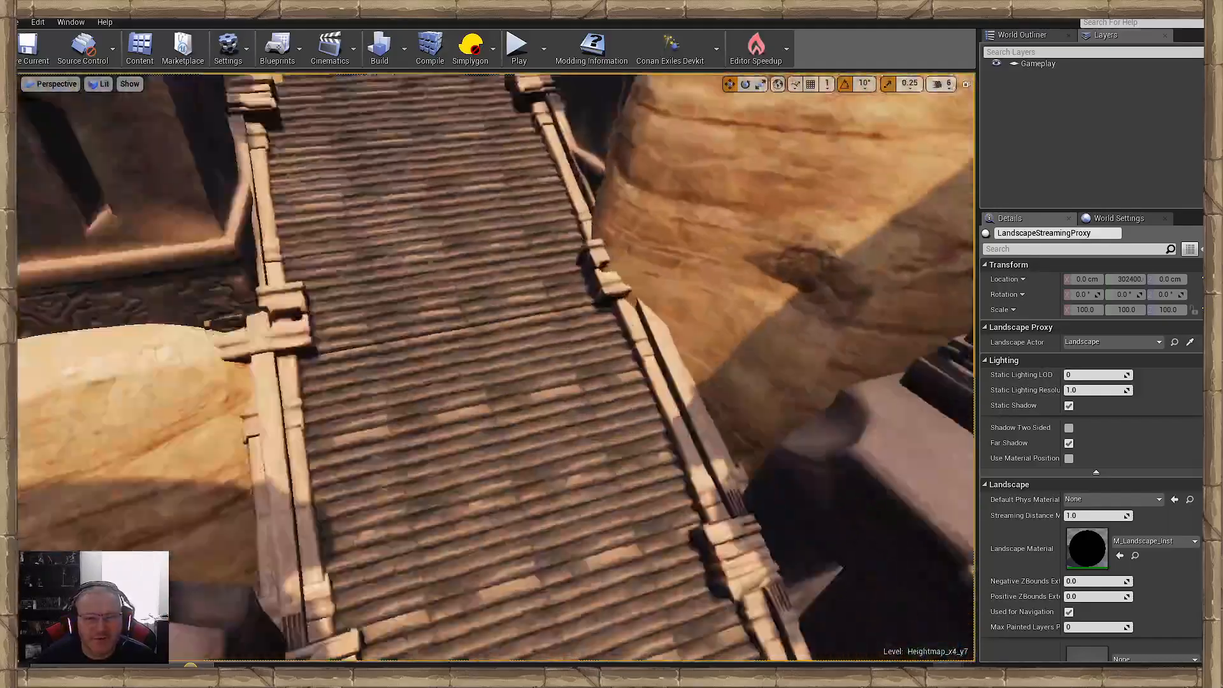
pyautogui.moveTo(496, 367); pyautogui.dragTo(487, 166, button='right')
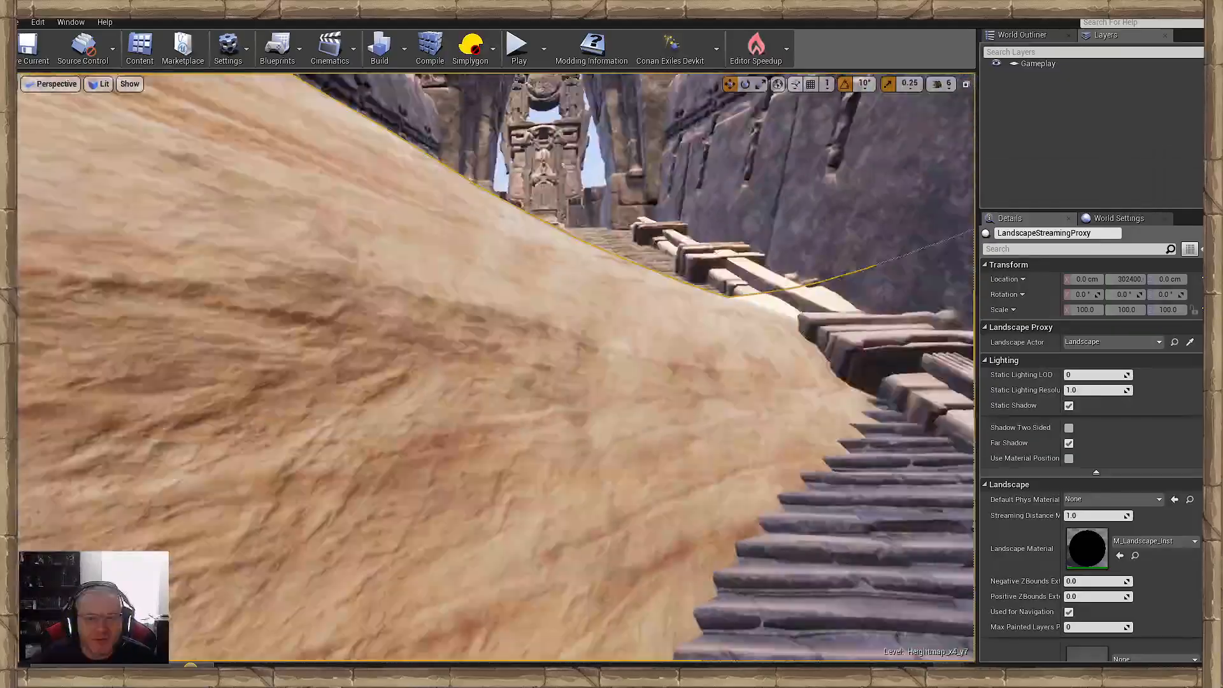
# - Examine the sand-covered ramp between the high walls and the paved courtyard with the blood falls, selecting one of its floor tiles
pyautogui.moveTo(497, 368); pyautogui.dragTo(567, 312, button='right')
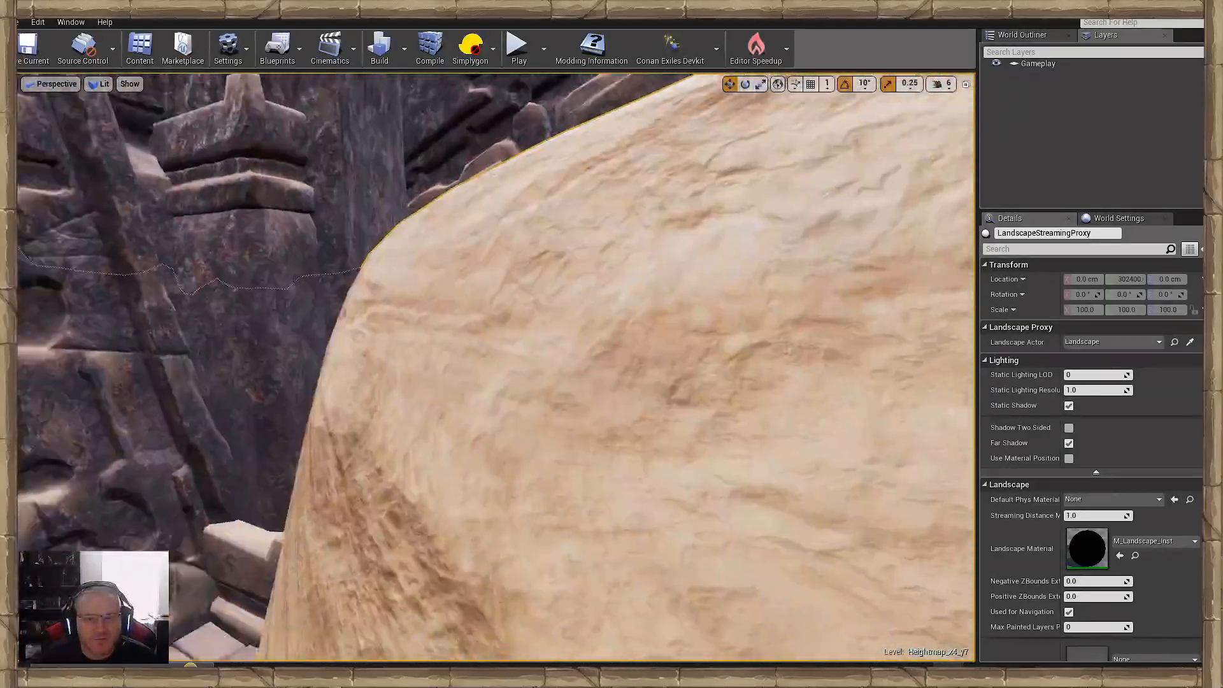
pyautogui.moveTo(497, 368); pyautogui.dragTo(573, 408, button='right')
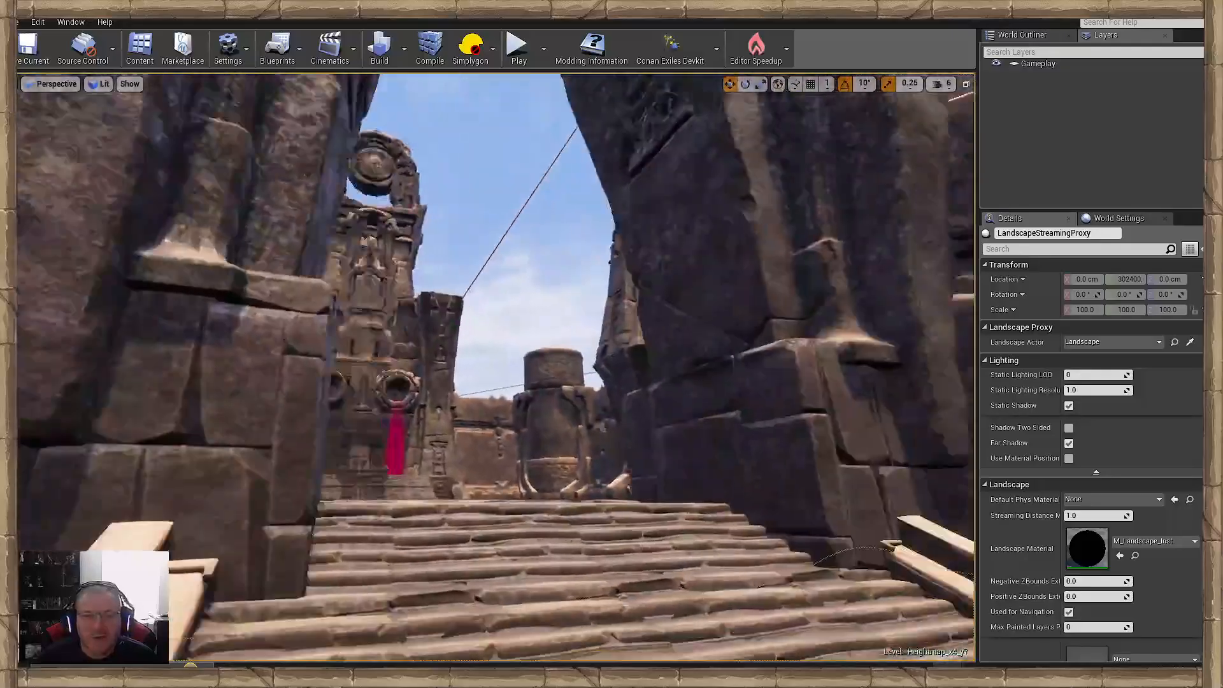
pyautogui.moveTo(497, 368); pyautogui.dragTo(455, 391, button='right')
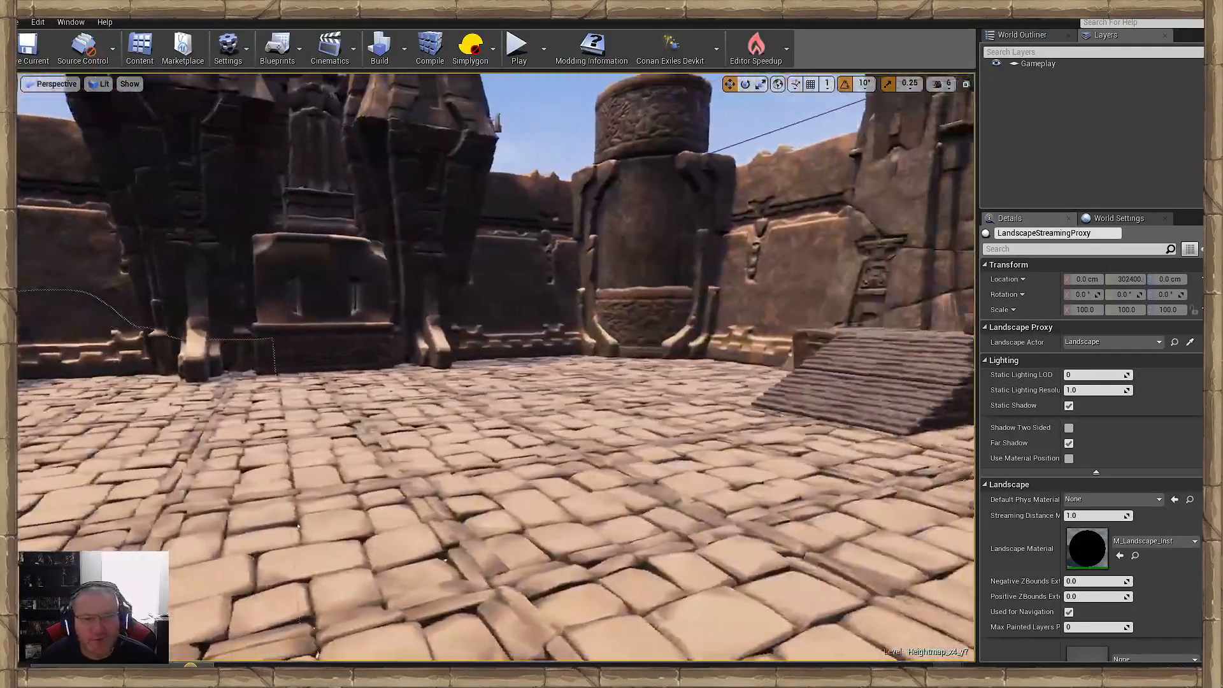
pyautogui.moveTo(497, 367); pyautogui.dragTo(612, 446, button='right')
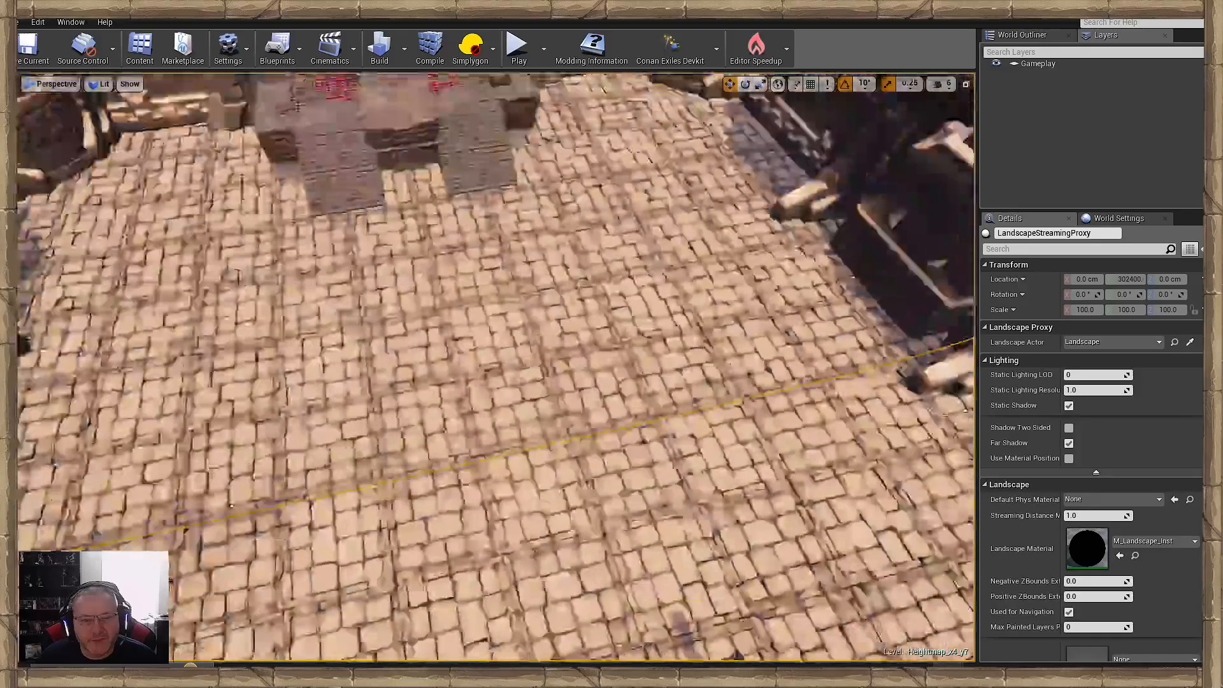
pyautogui.click(501, 338)
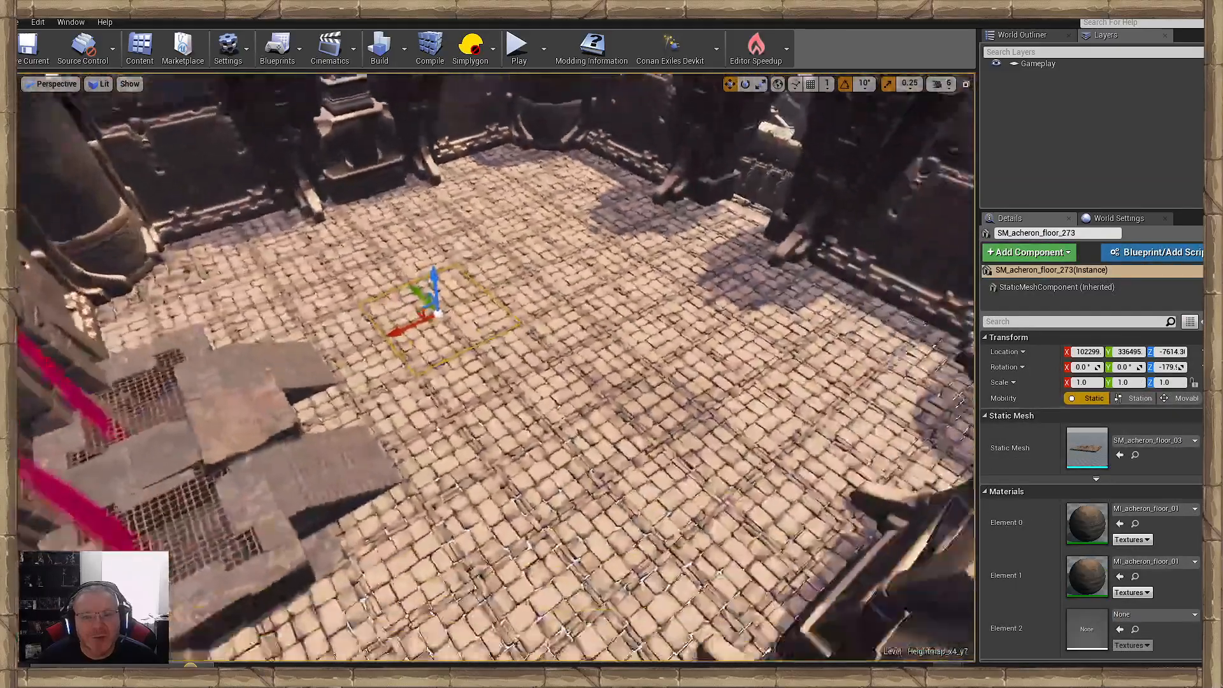
# - Survey the fortress, canyons and walled courtyards from high above, and examine the rock formations outside the walls
pyautogui.moveTo(497, 368); pyautogui.dragTo(472, 398, button='right')
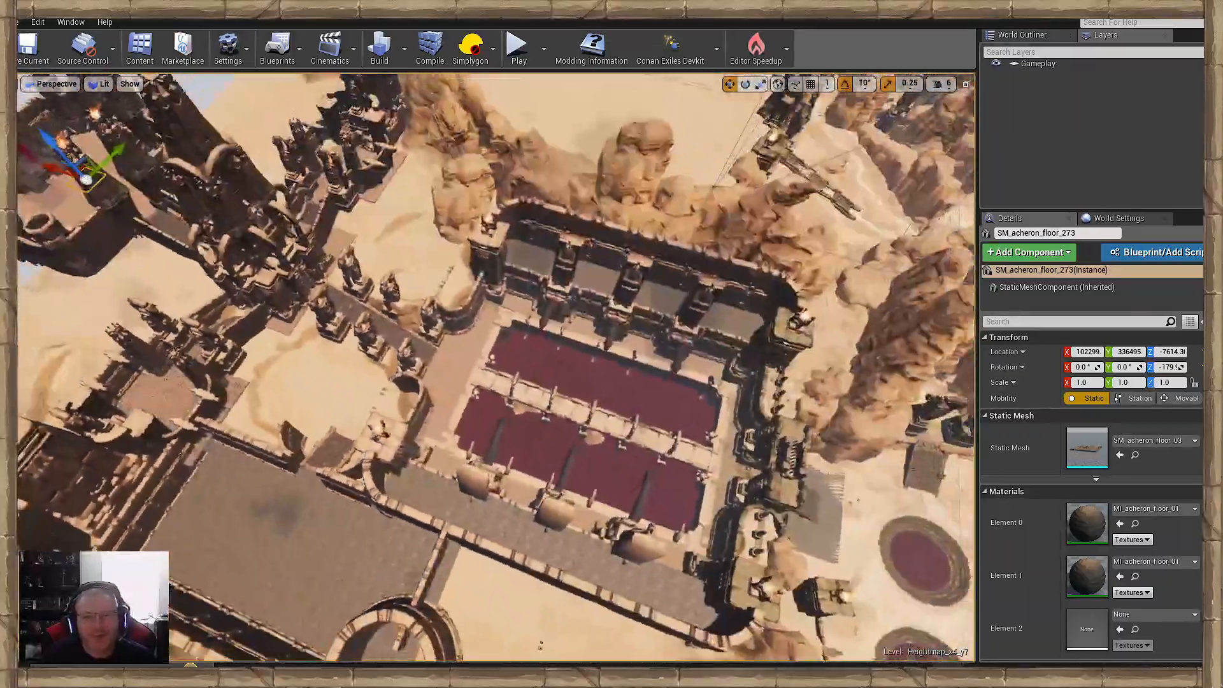
pyautogui.moveTo(497, 367); pyautogui.dragTo(439, 391, button='right')
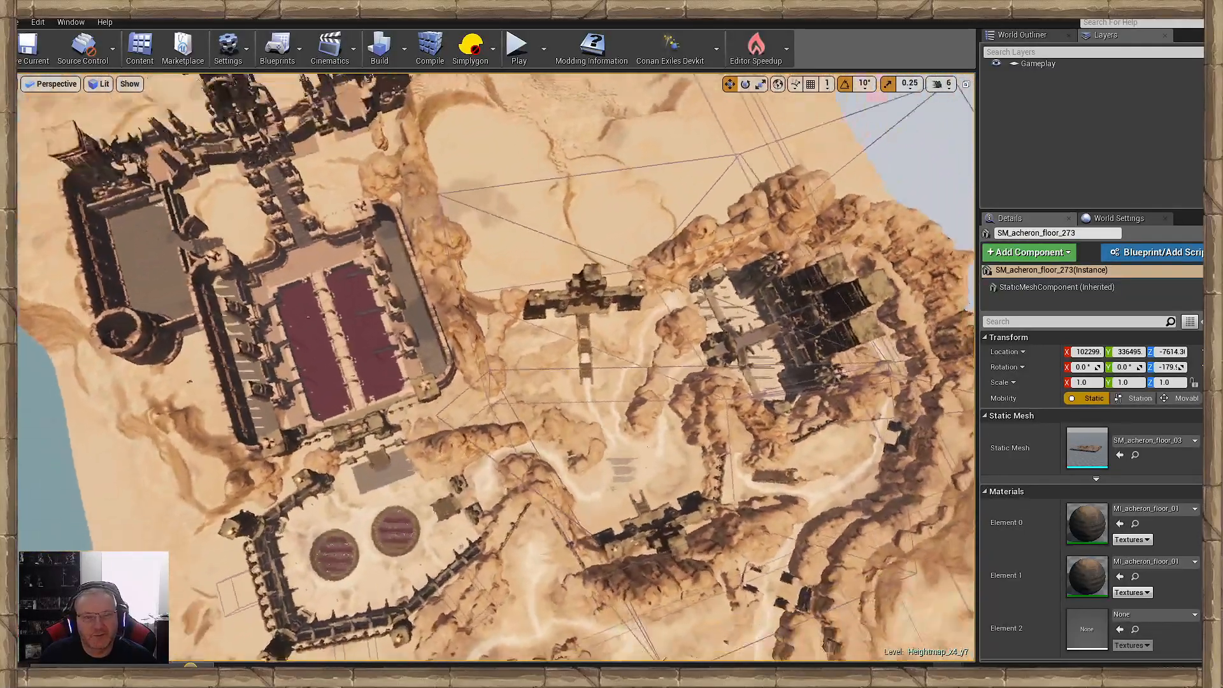
pyautogui.moveTo(497, 367); pyautogui.dragTo(560, 315, button='right')
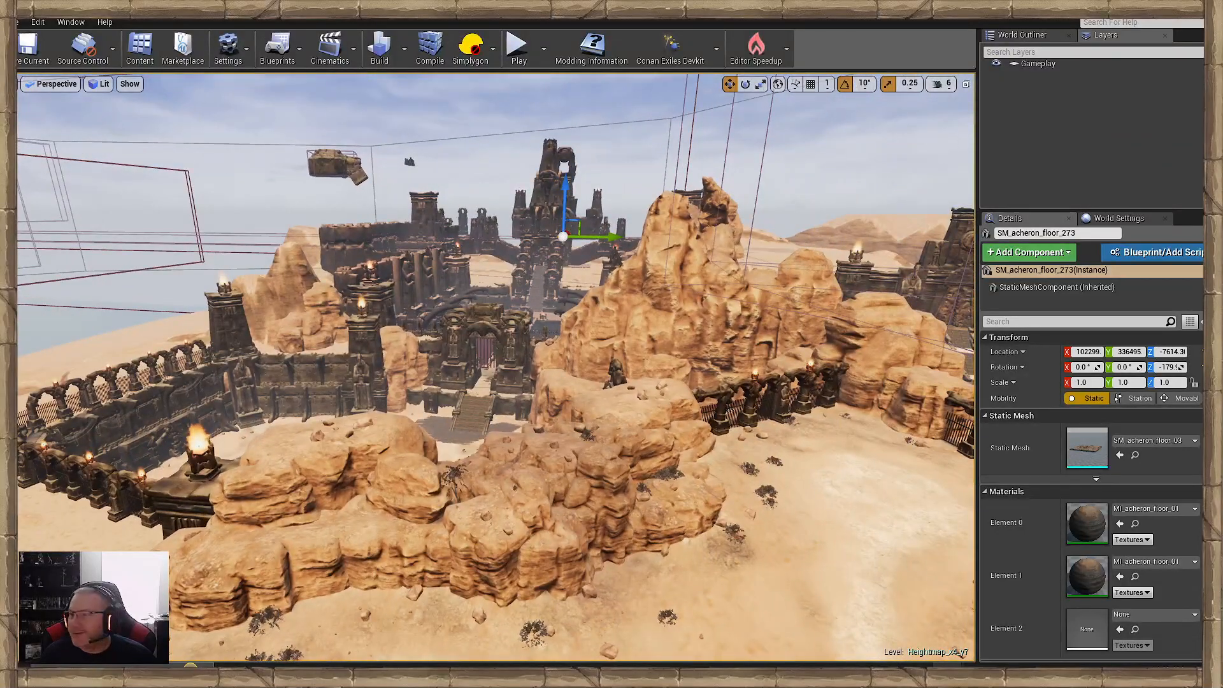